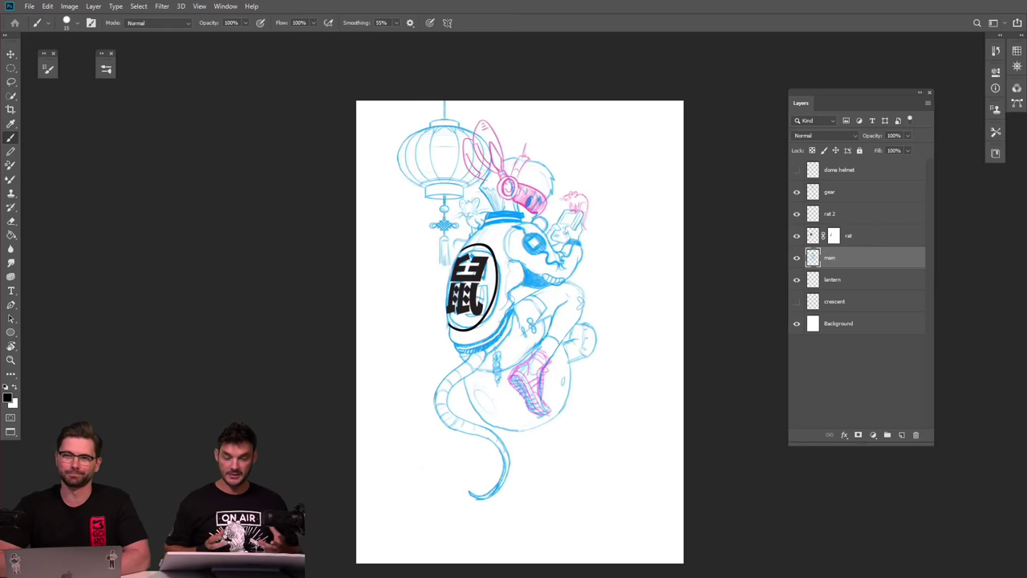
Switch from Photoshop to the desktop, close the ADBLV CNY folder window and open the RAT folder.
{"action": "key", "text": "f"}
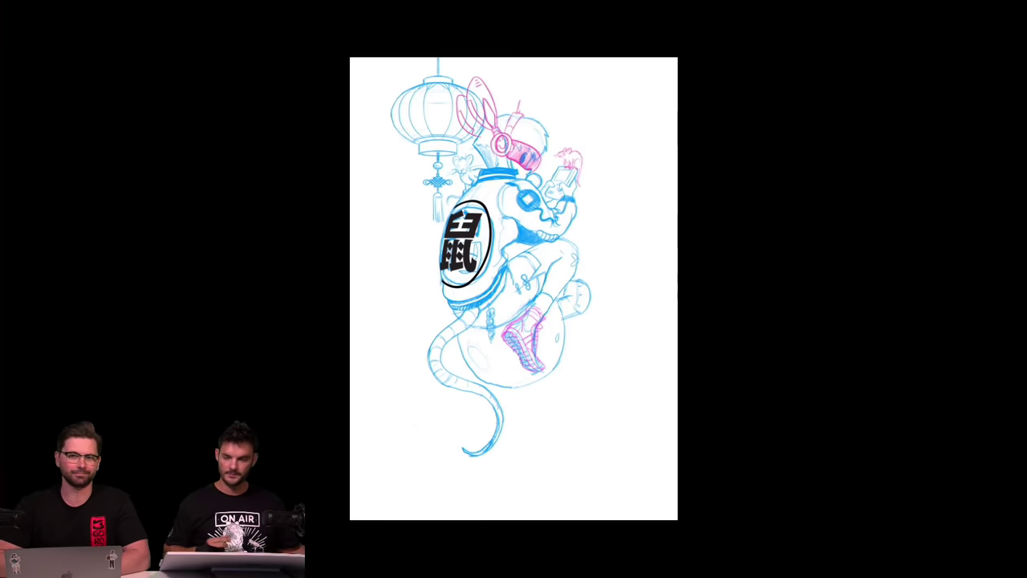
{"action": "key", "text": "f"}
{"action": "key", "text": "super+Down"}
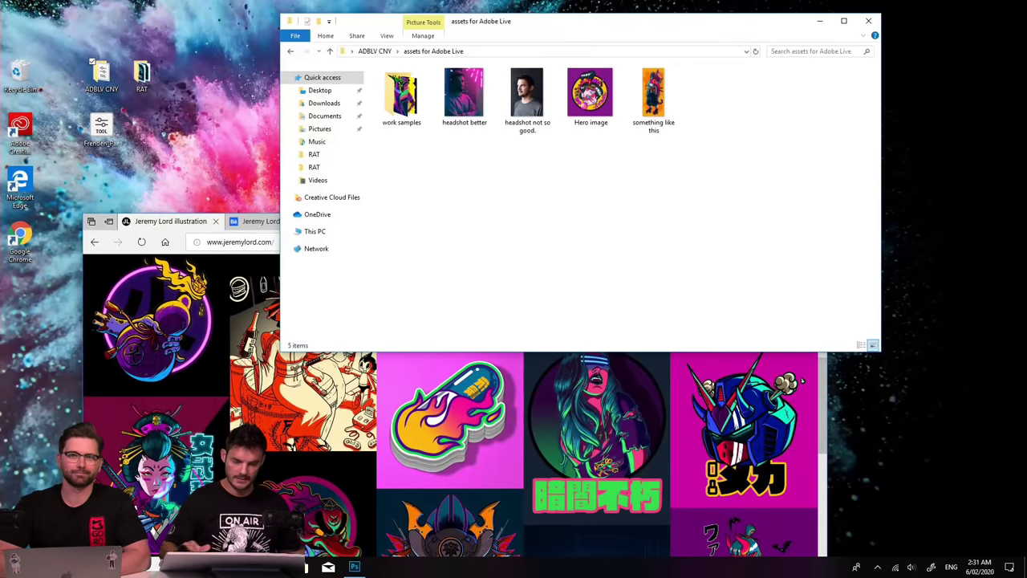
{"action": "key", "text": "alt+Left"}
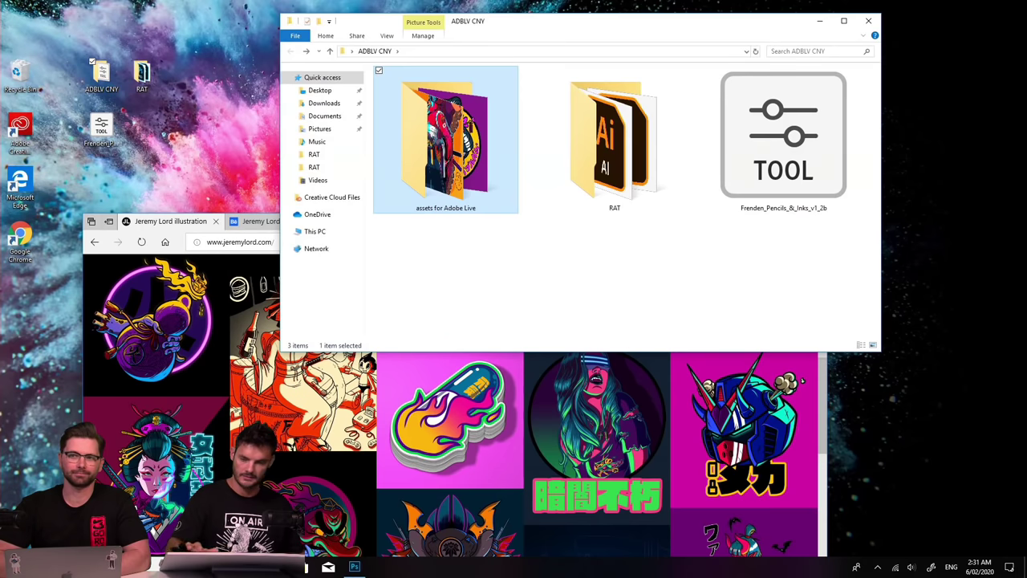
{"action": "key", "text": "alt+F4"}
{"action": "left_click", "coordinate": [142, 74]}
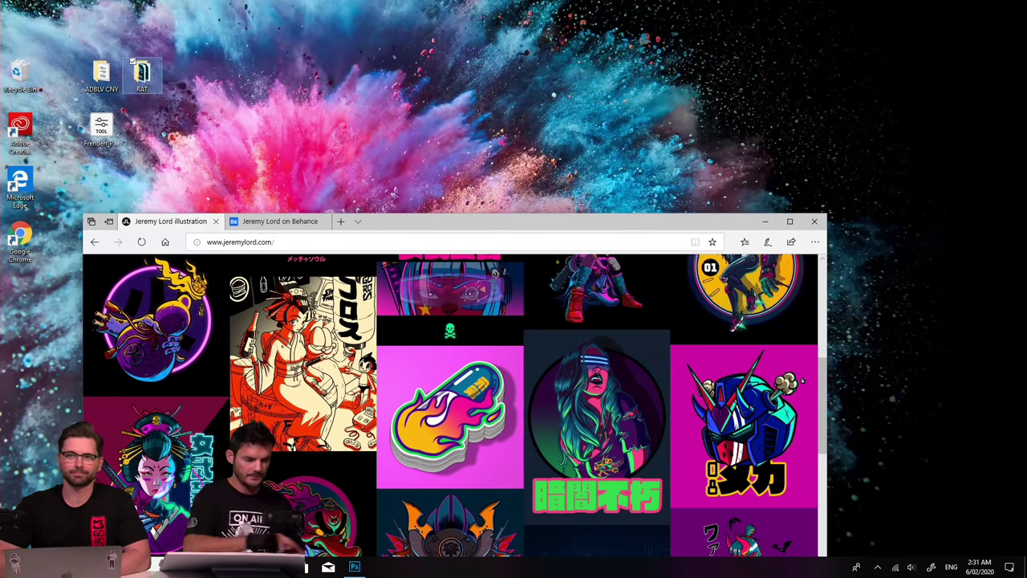
{"action": "key", "text": "Return"}
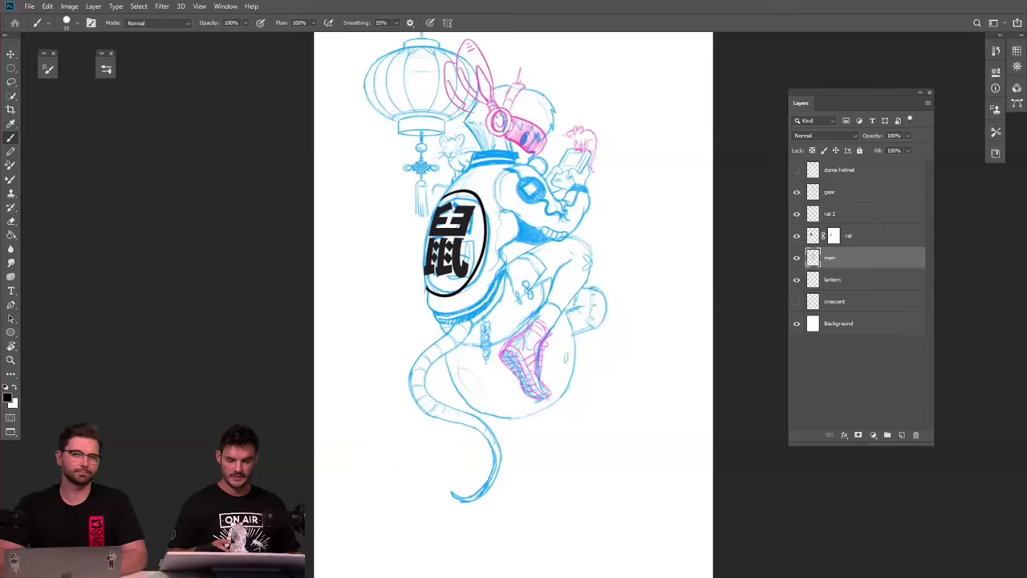
Examine the character sketch in Photoshop, both as a whole and close up around the lantern, headgear and small rats.
{"action": "scroll", "coordinate": [624, 400], "scroll_direction": "down", "scroll_amount": 2}
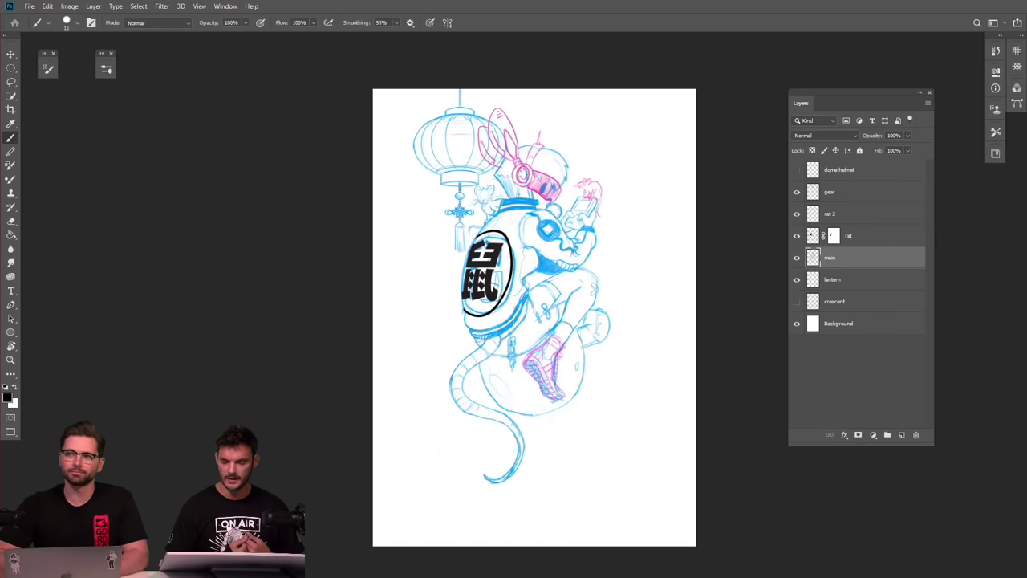
{"action": "scroll", "coordinate": [618, 156], "scroll_direction": "up", "scroll_amount": 5}
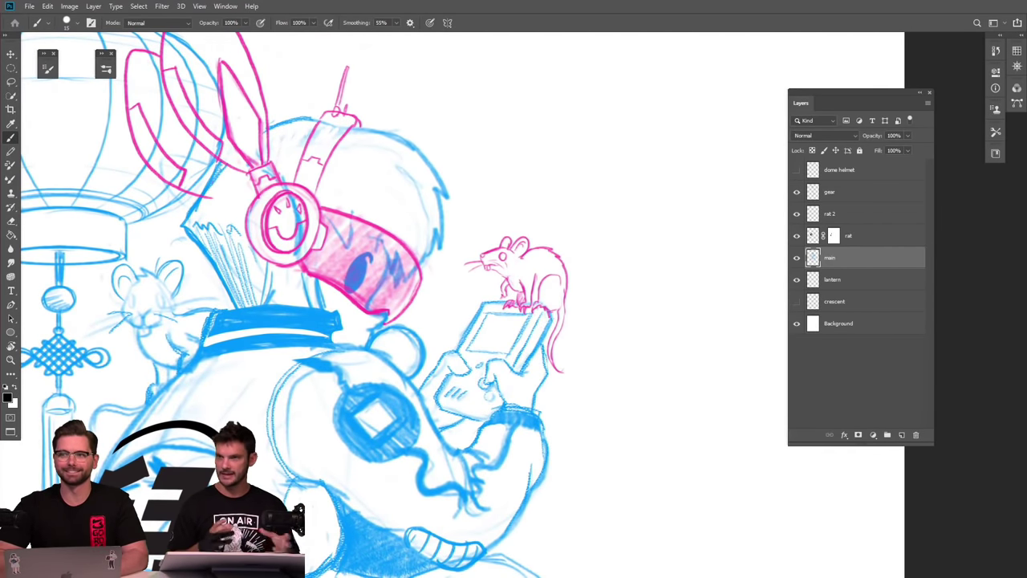
{"action": "scroll", "coordinate": [614, 313], "scroll_direction": "down", "scroll_amount": 5}
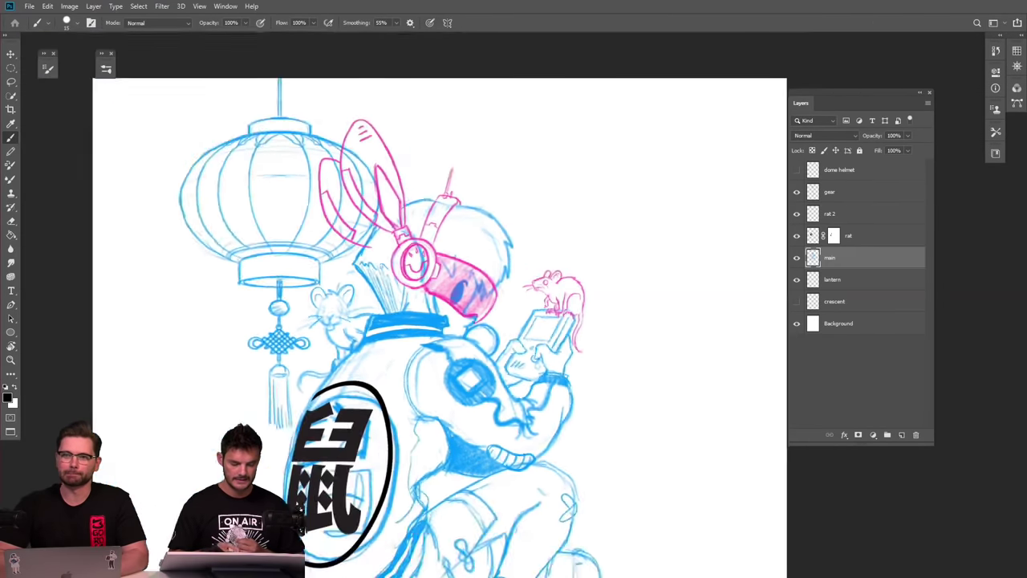
{"action": "scroll", "coordinate": [341, 207], "scroll_direction": "up", "scroll_amount": 4}
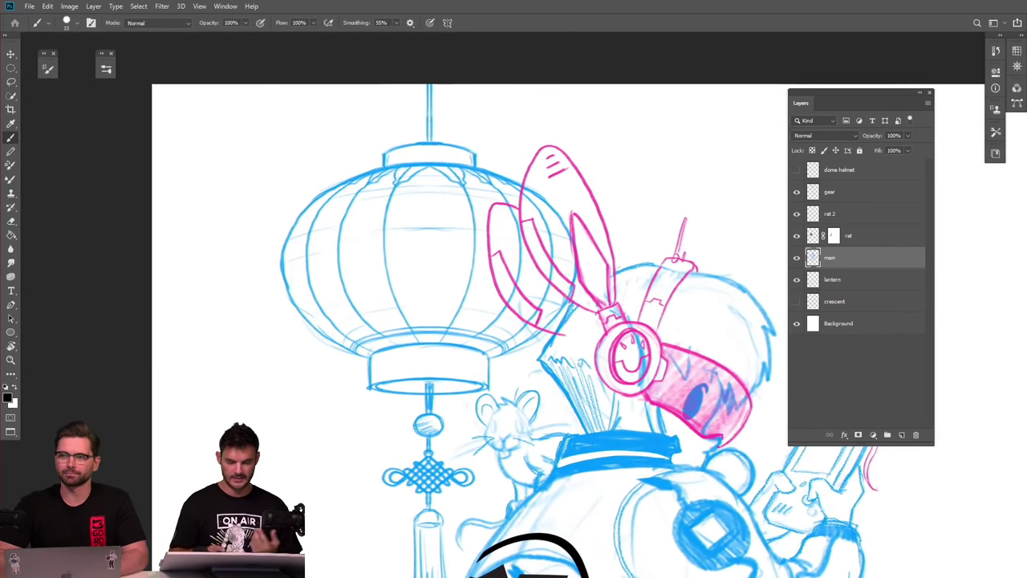
{"action": "key", "text": "ctrl+minus"}
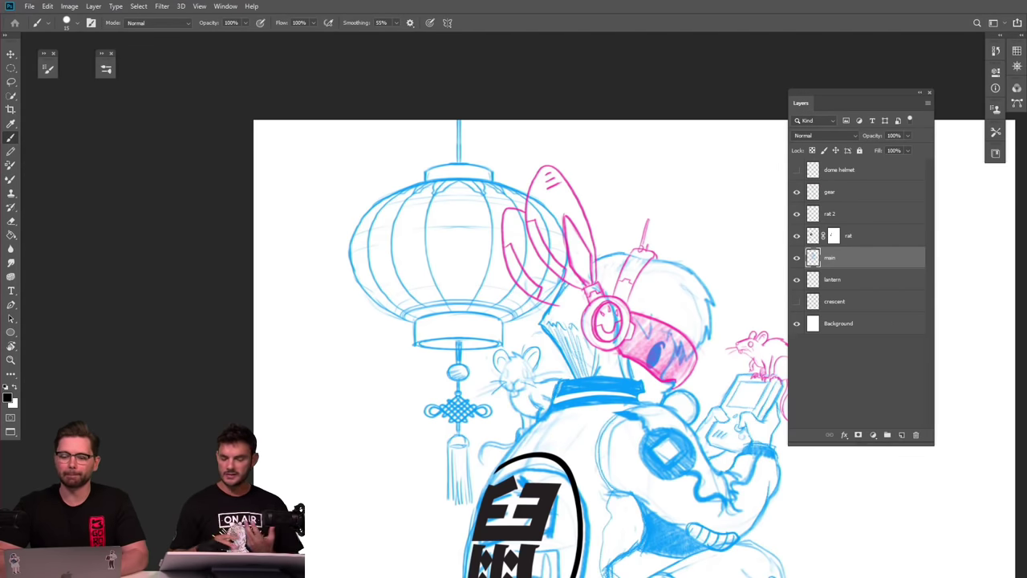
{"action": "key", "text": "ctrl+minus"}
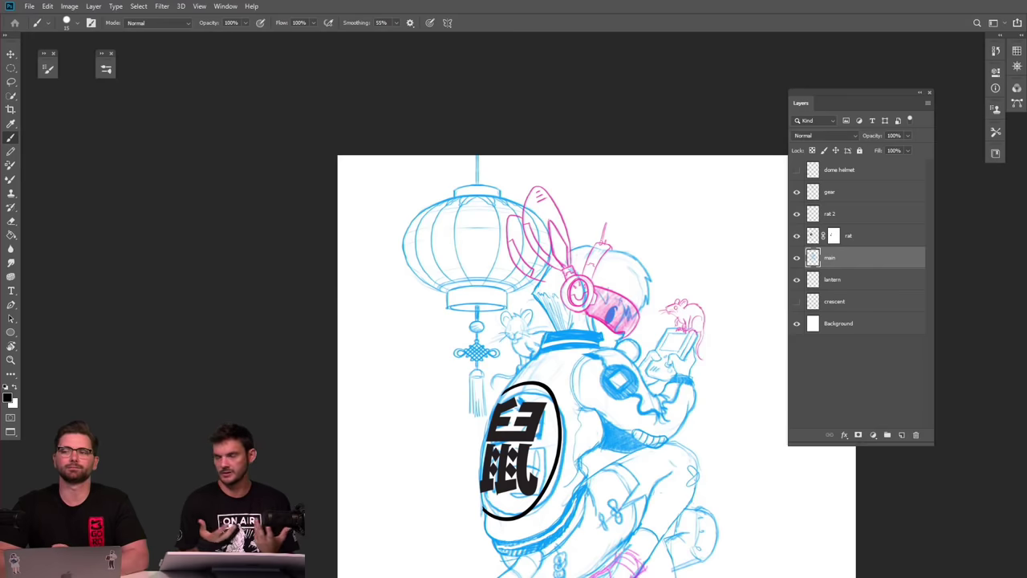
{"action": "key", "text": "ctrl+minus"}
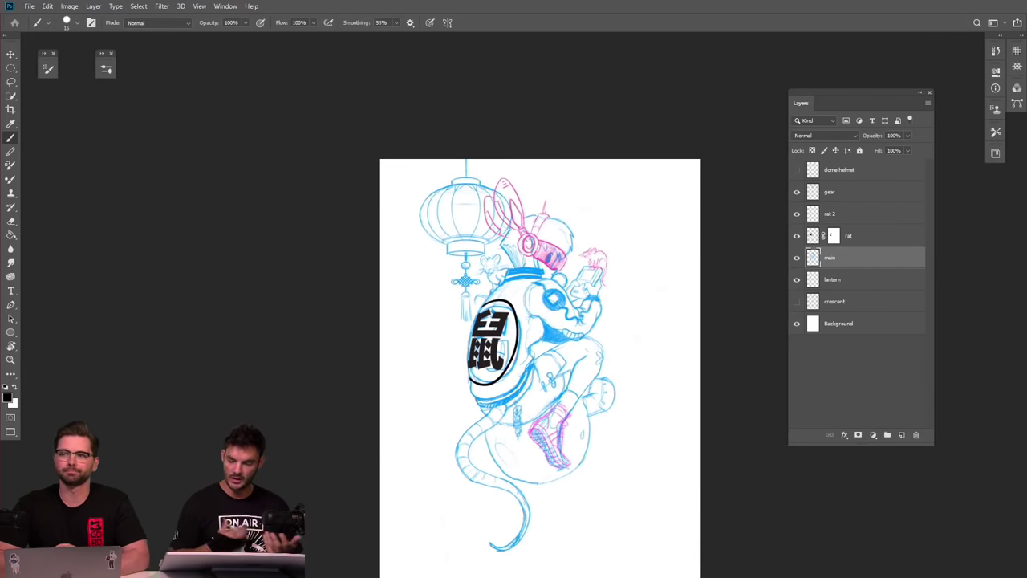
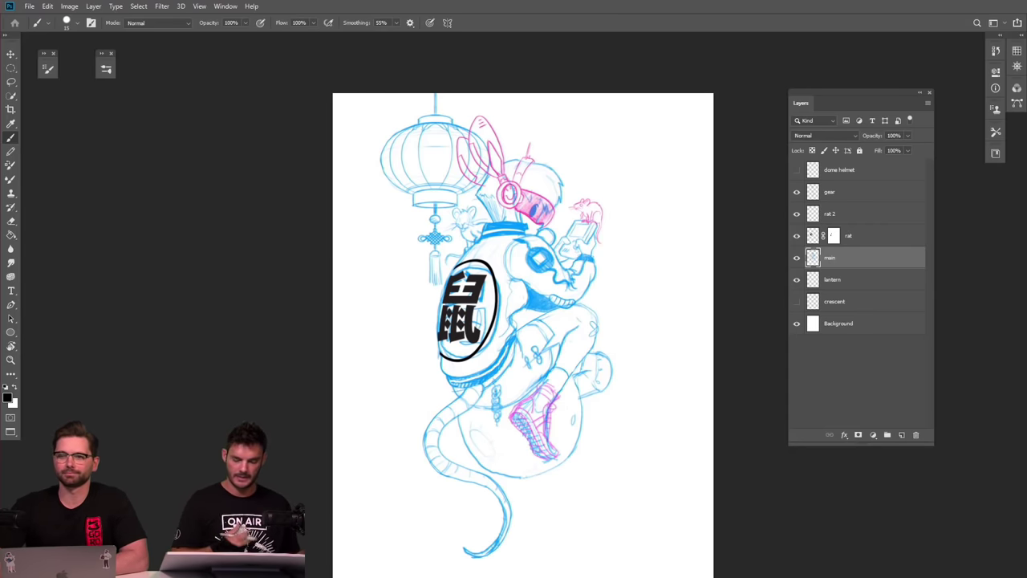
Hide and reshow the main, rat and rat 2 layers in turn to inspect what each contains.
{"action": "left_click", "coordinate": [861, 173]}
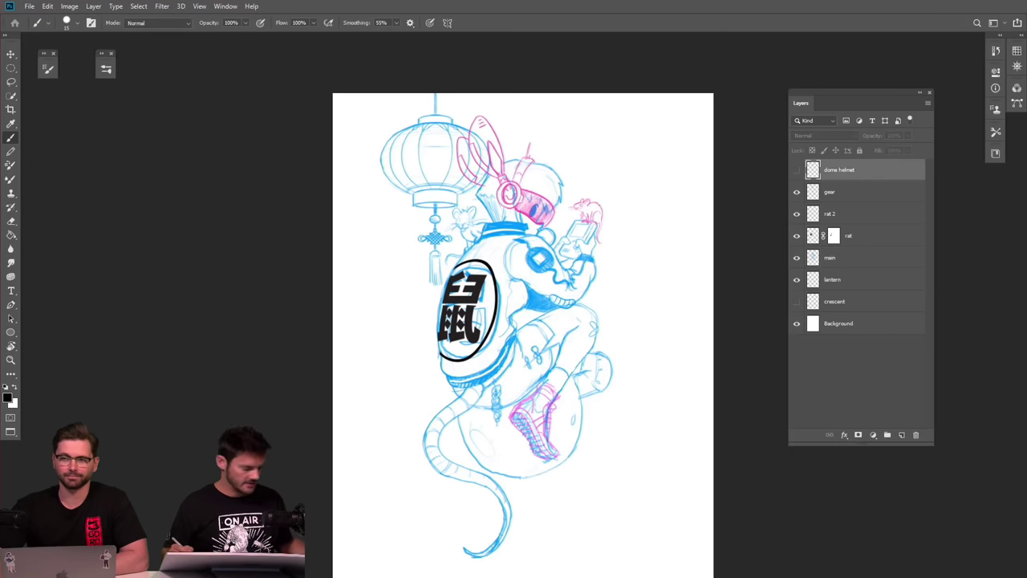
{"action": "left_click", "coordinate": [796, 258]}
{"action": "left_click", "coordinate": [797, 258]}
{"action": "left_click", "coordinate": [796, 259]}
{"action": "left_click", "coordinate": [797, 258]}
{"action": "left_click", "coordinate": [796, 236]}
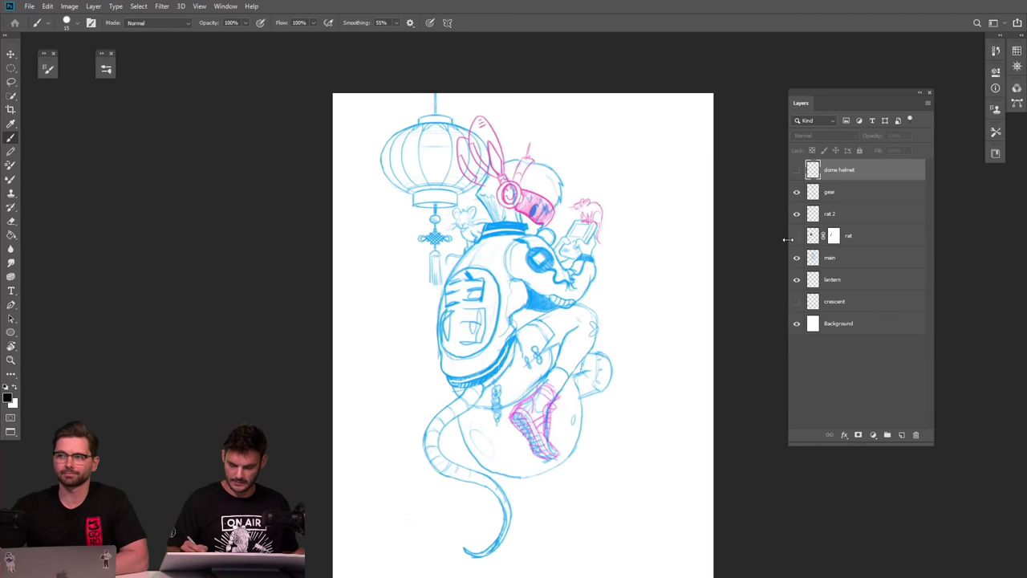
{"action": "left_click", "coordinate": [797, 236]}
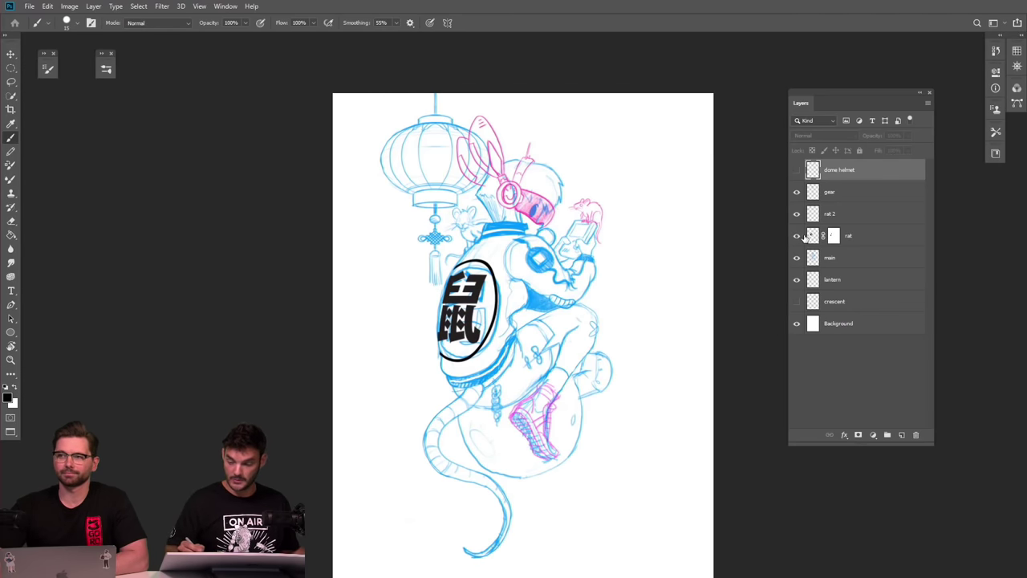
{"action": "left_click", "coordinate": [796, 214]}
{"action": "left_click", "coordinate": [797, 214]}
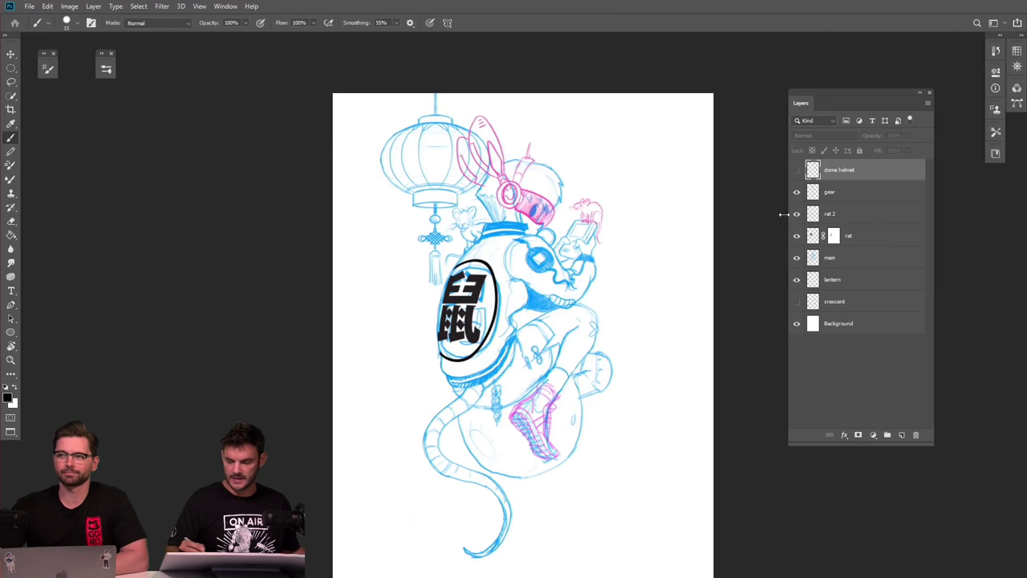
Group all the sketch layers from dome helmet through crescent, and check the group by hiding and reshowing it.
{"action": "left_click", "coordinate": [858, 303], "text": "shift"}
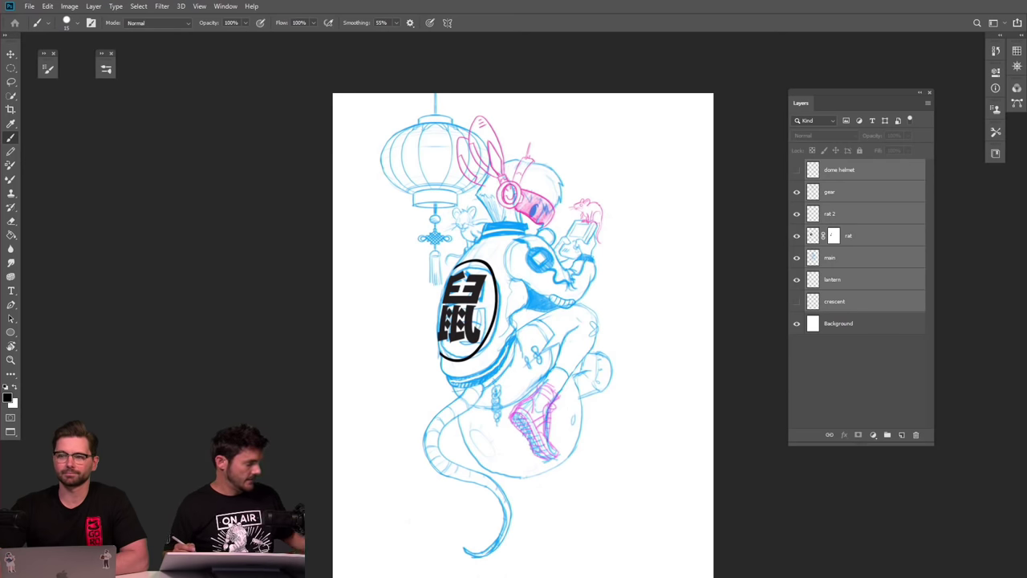
{"action": "key", "text": "ctrl+g"}
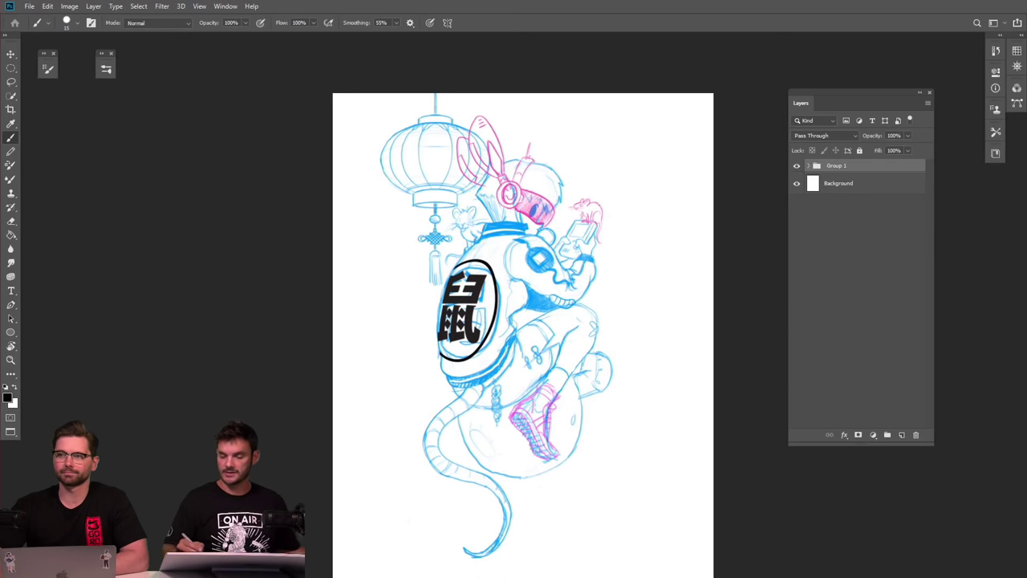
{"action": "left_click", "coordinate": [797, 166]}
{"action": "left_click", "coordinate": [797, 167]}
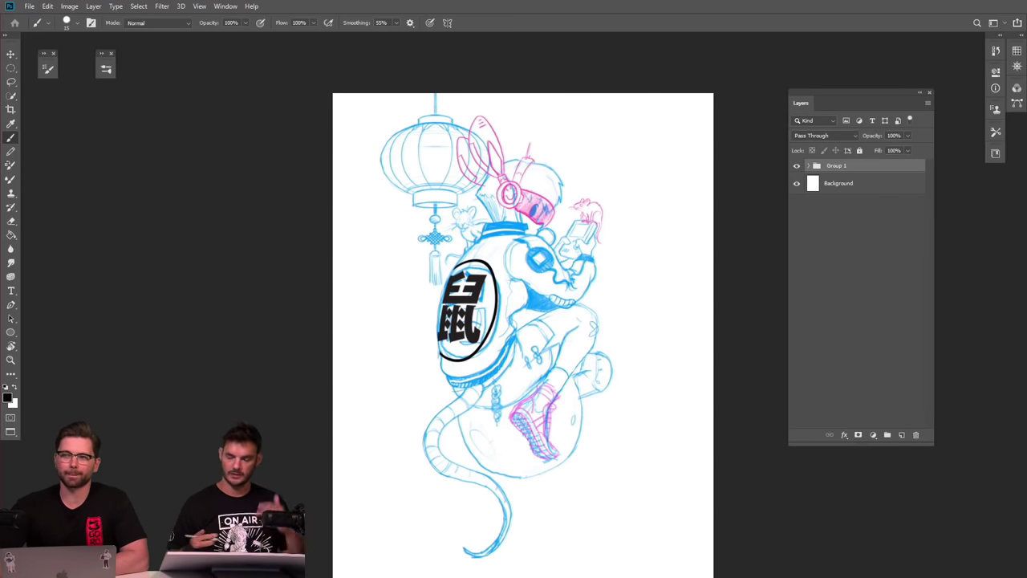
Lower the sketch group's opacity to 22% and lock the whole group.
{"action": "left_click", "coordinate": [907, 135]}
{"action": "left_click_drag", "start_coordinate": [907, 150], "coordinate": [873, 150]}
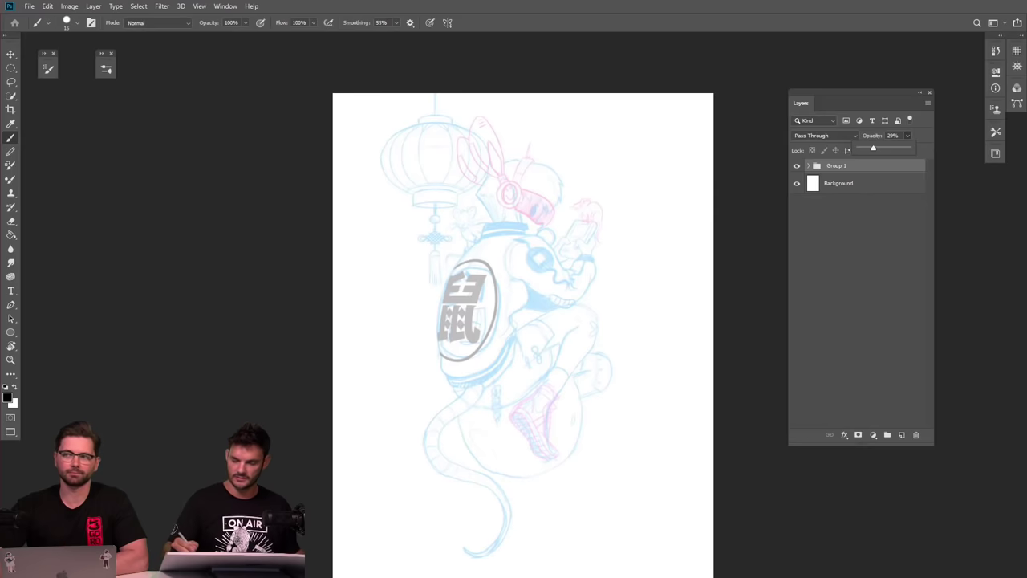
{"action": "left_click_drag", "start_coordinate": [873, 150], "coordinate": [869, 150]}
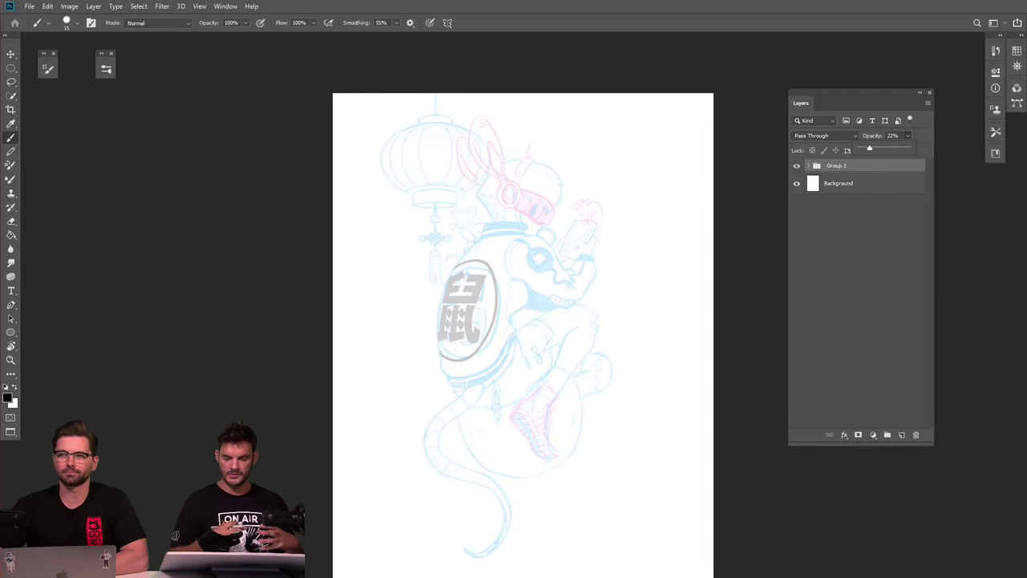
{"action": "left_click", "coordinate": [854, 183]}
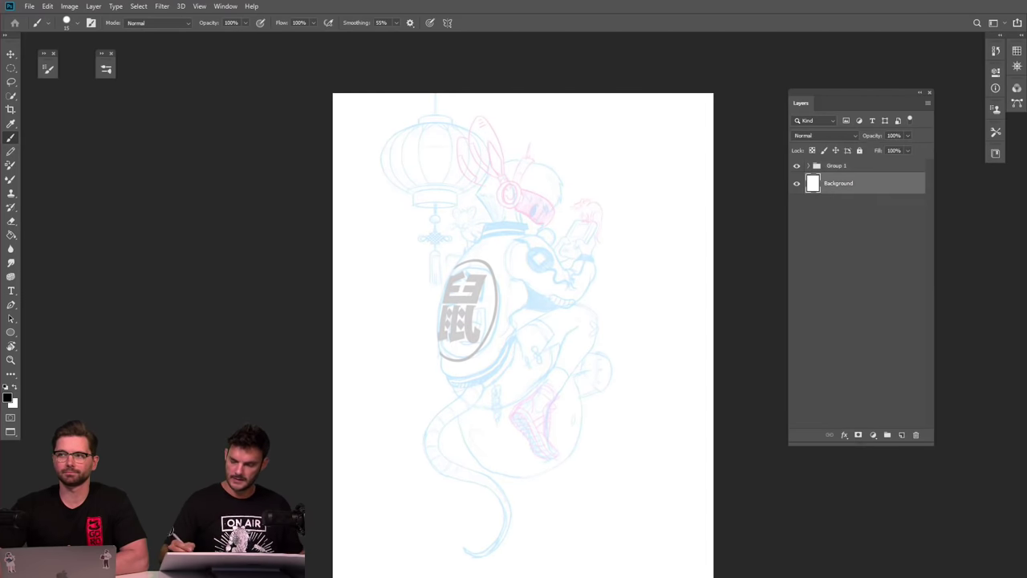
{"action": "left_click", "coordinate": [851, 166]}
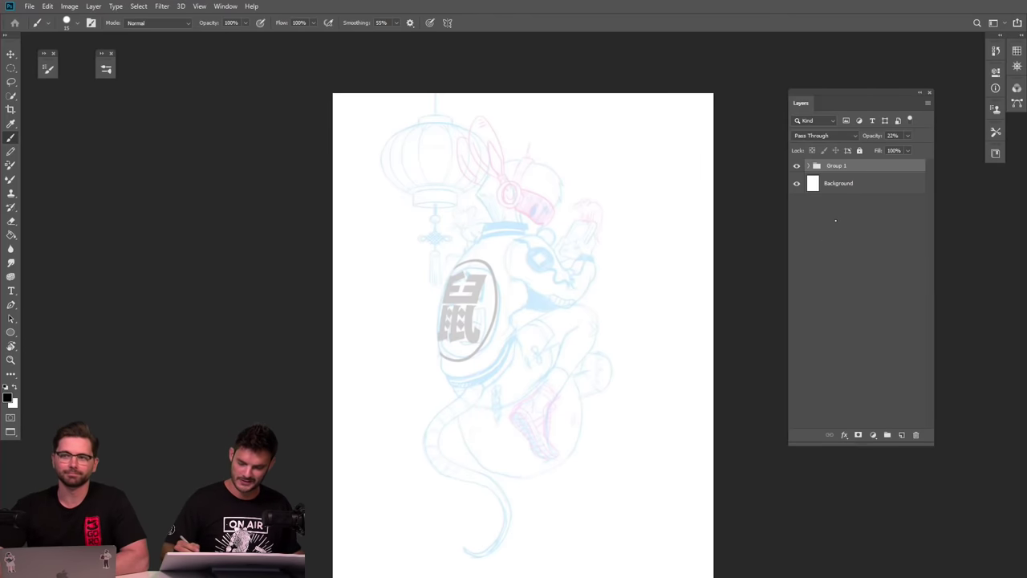
{"action": "left_click", "coordinate": [860, 150]}
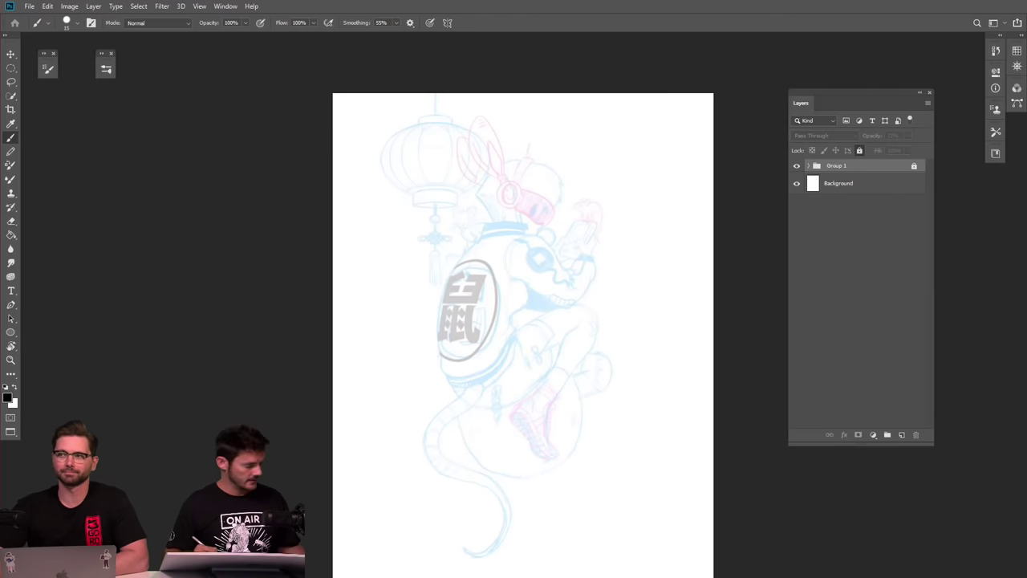
Add a new layer above the locked sketch group and name it o/l.
{"action": "scroll", "coordinate": [564, 336], "scroll_direction": "up", "scroll_amount": 3}
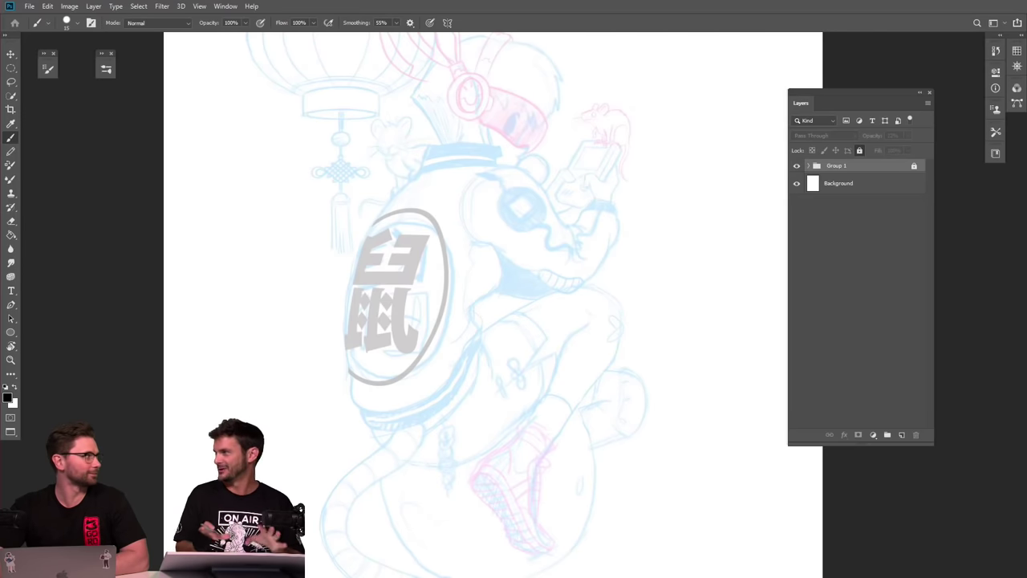
{"action": "left_click", "coordinate": [886, 434]}
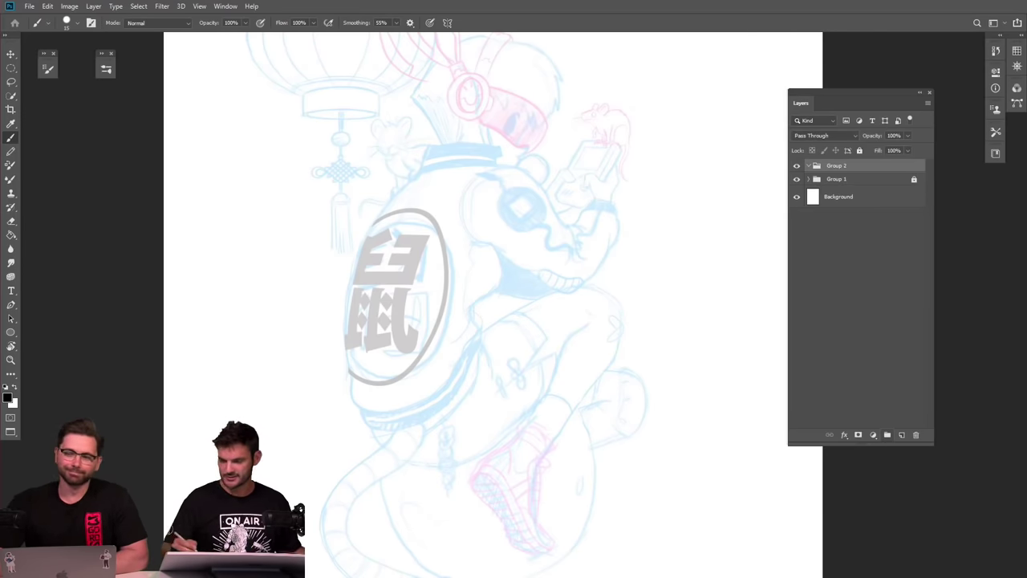
{"action": "key", "text": "ctrl+z"}
{"action": "left_click", "coordinate": [901, 434]}
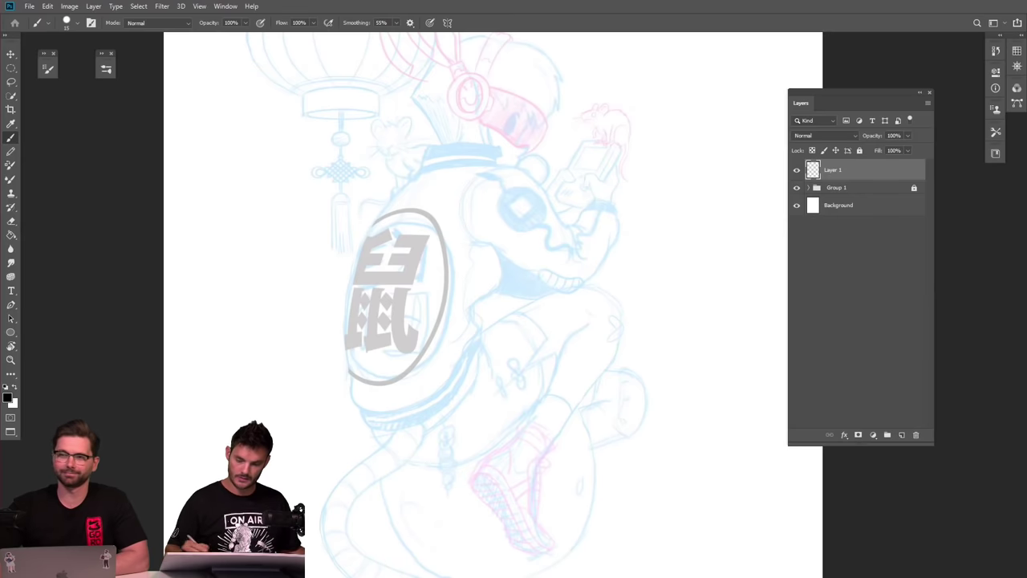
{"action": "double_click", "coordinate": [834, 170]}
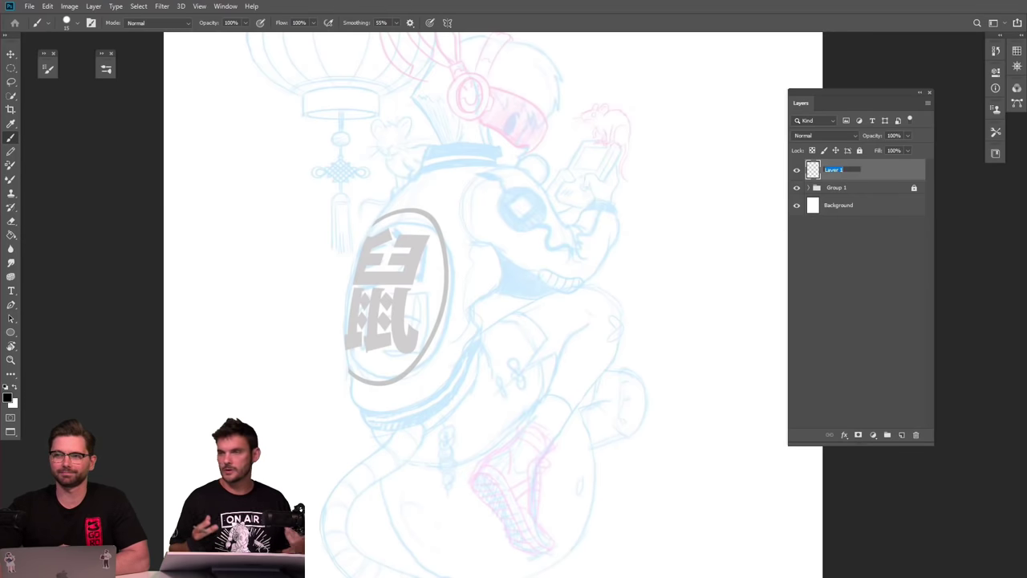
{"action": "type", "text": "co"}
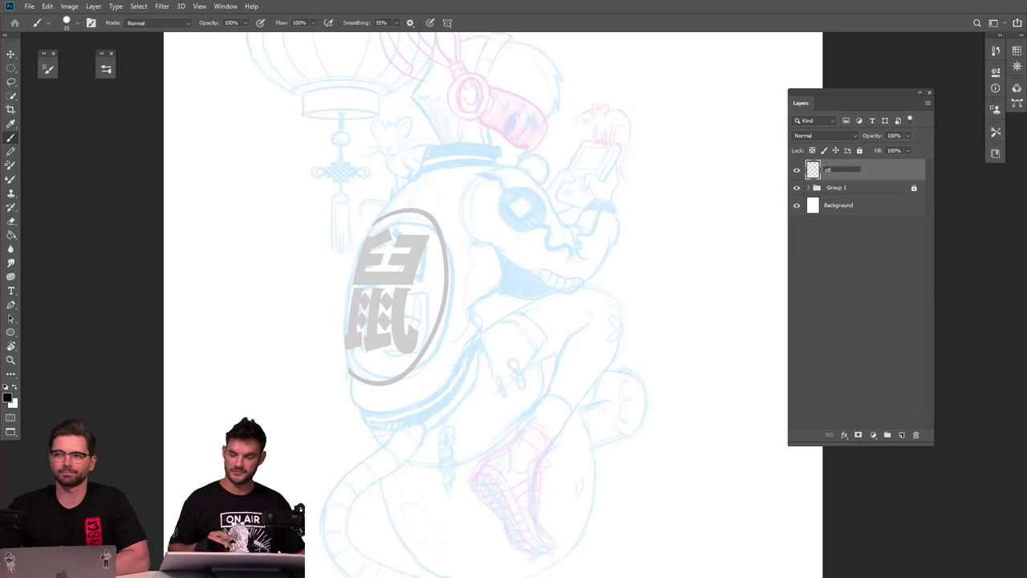
{"action": "key", "text": "Return"}
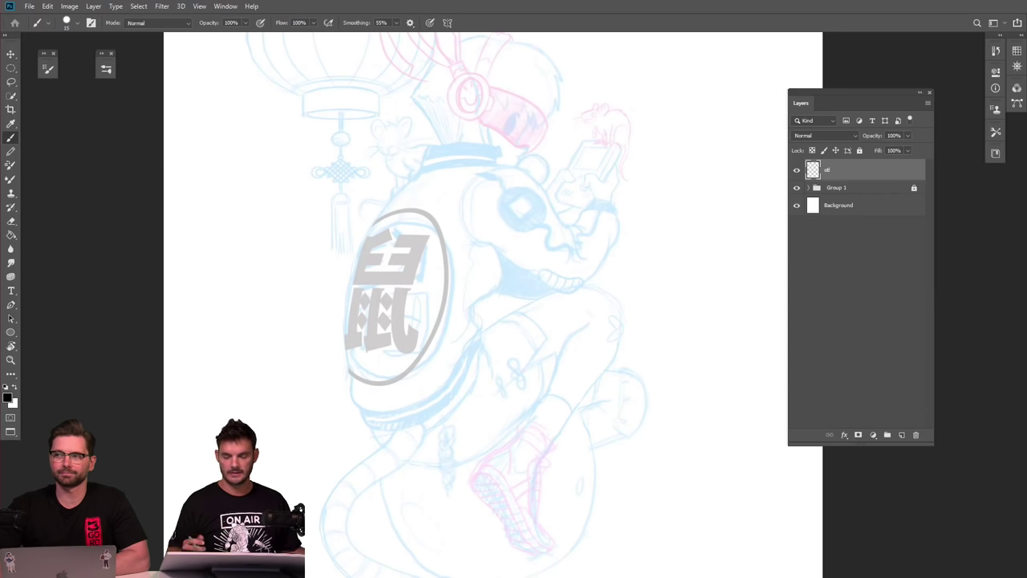
Assign the green colour label to the o/l layer.
{"action": "key", "text": "ctrl+minus"}
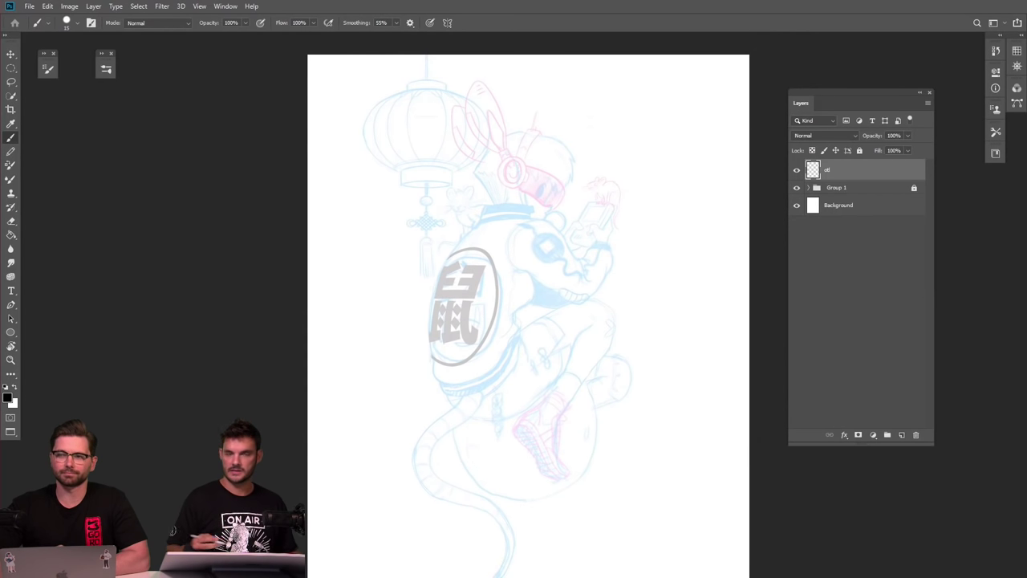
{"action": "scroll", "coordinate": [565, 289], "scroll_direction": "down", "scroll_amount": 2}
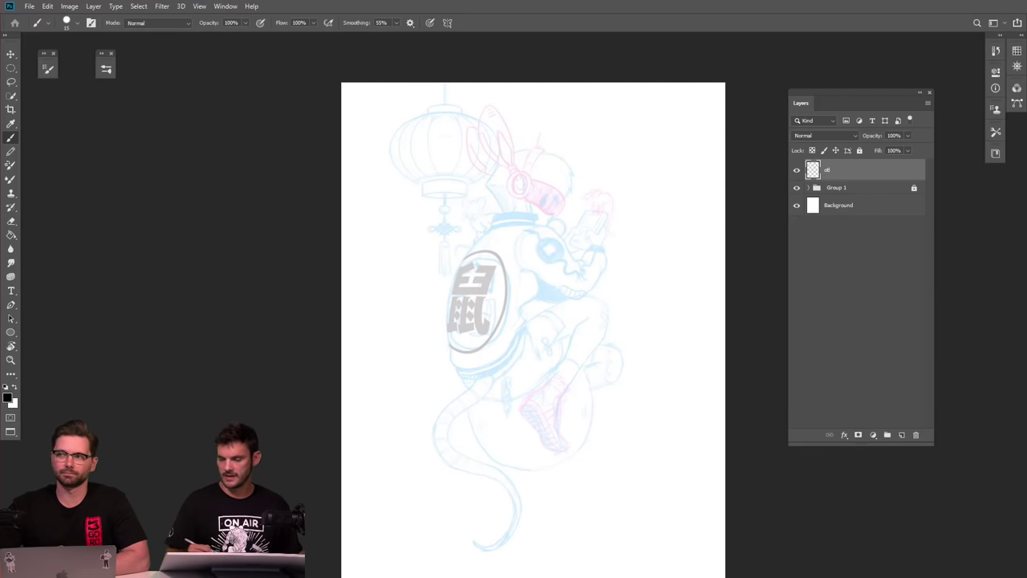
{"action": "right_click", "coordinate": [879, 171]}
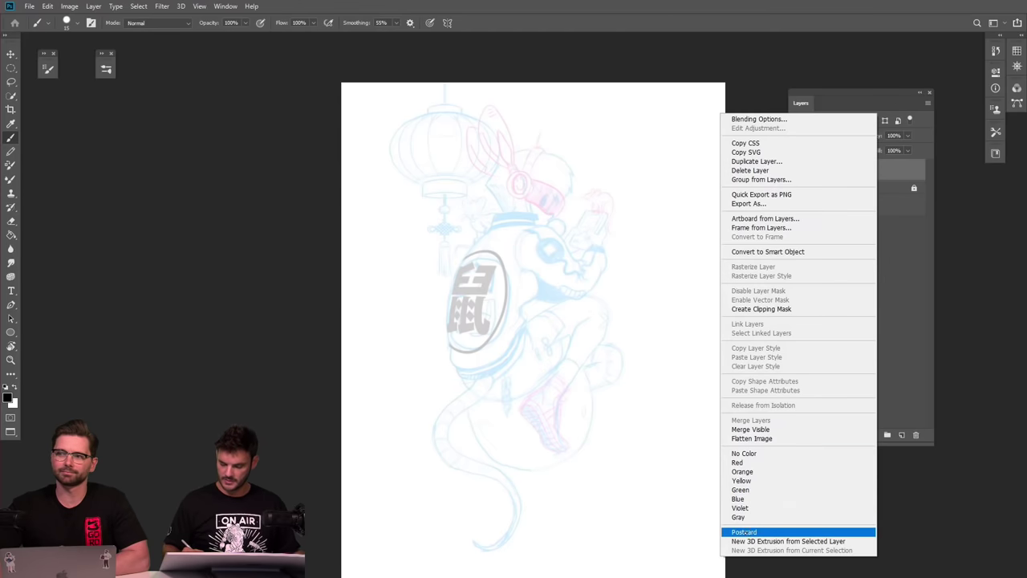
{"action": "left_click", "coordinate": [741, 490]}
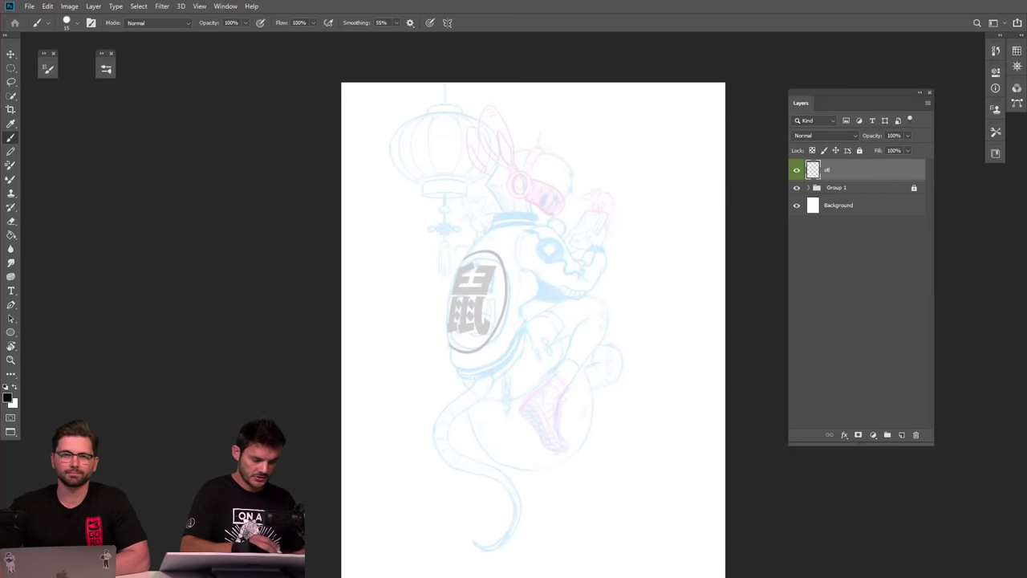
Open the brush presets and choose the Inker: Simple Round brush from the Frenden_Pencils_&_Inks_v1_2b set.
{"action": "left_click", "coordinate": [105, 69]}
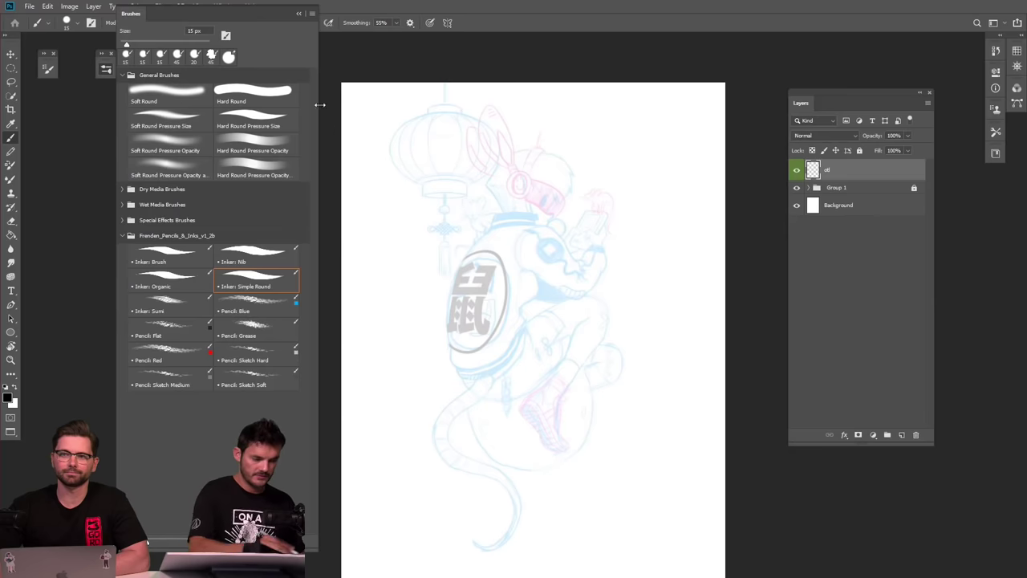
{"action": "left_click_drag", "start_coordinate": [270, 21], "coordinate": [296, 36]}
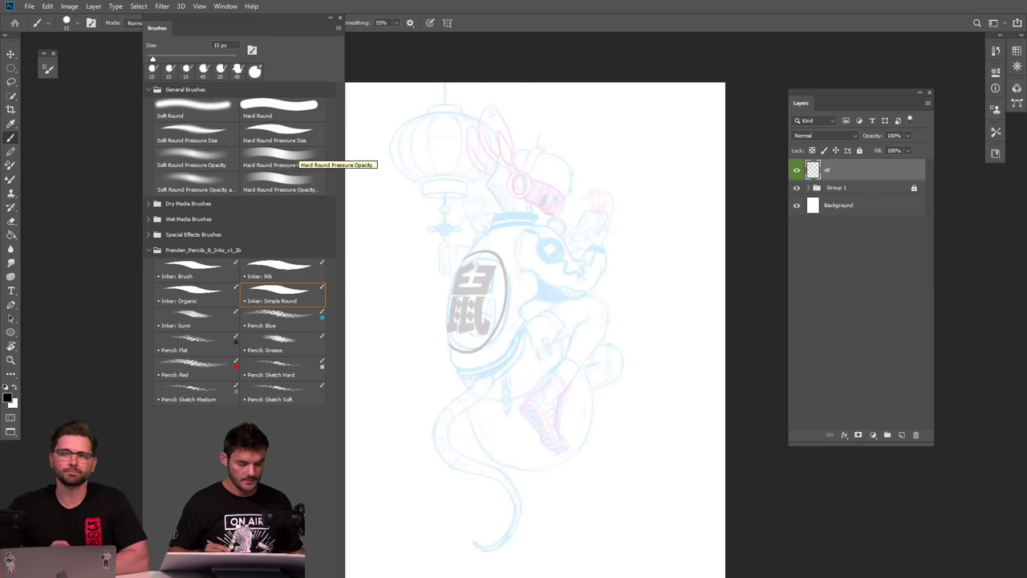
{"action": "left_click", "coordinate": [286, 299]}
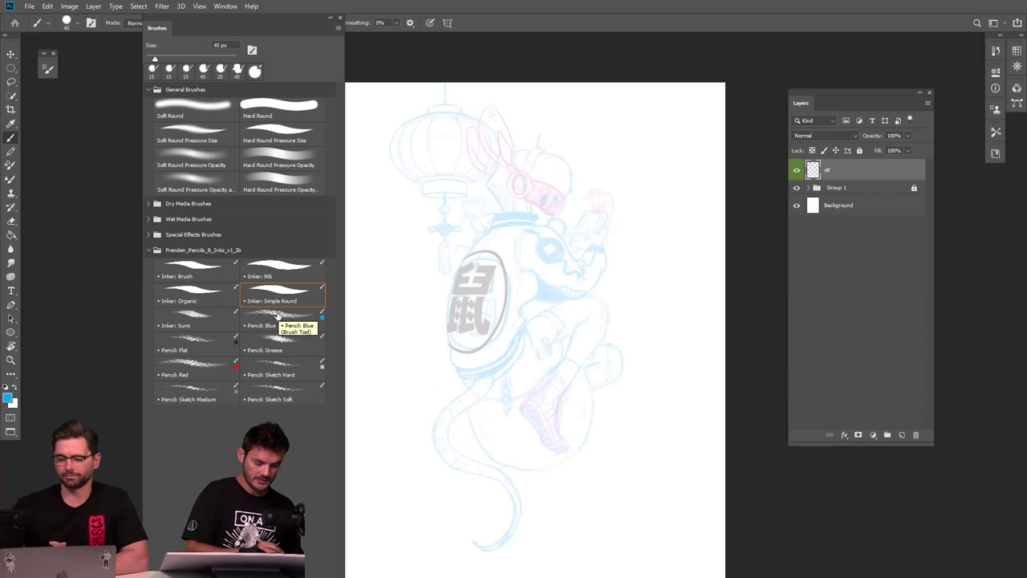
{"action": "left_click", "coordinate": [287, 298]}
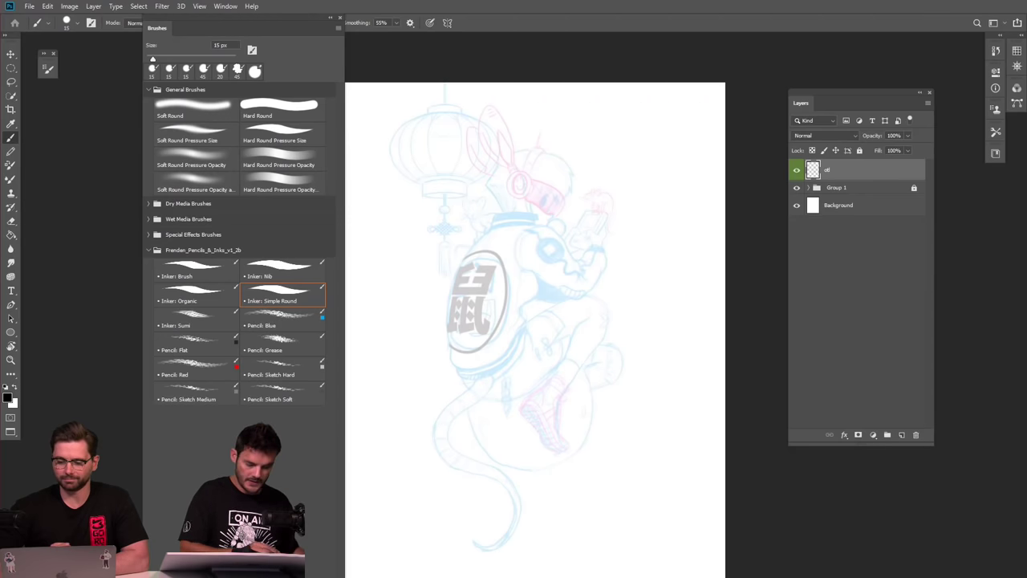
Try a looping test stroke in the empty area beside the rat's leg at 55% smoothing and undo it.
{"action": "left_click_drag", "start_coordinate": [642, 379], "coordinate": [703, 379]}
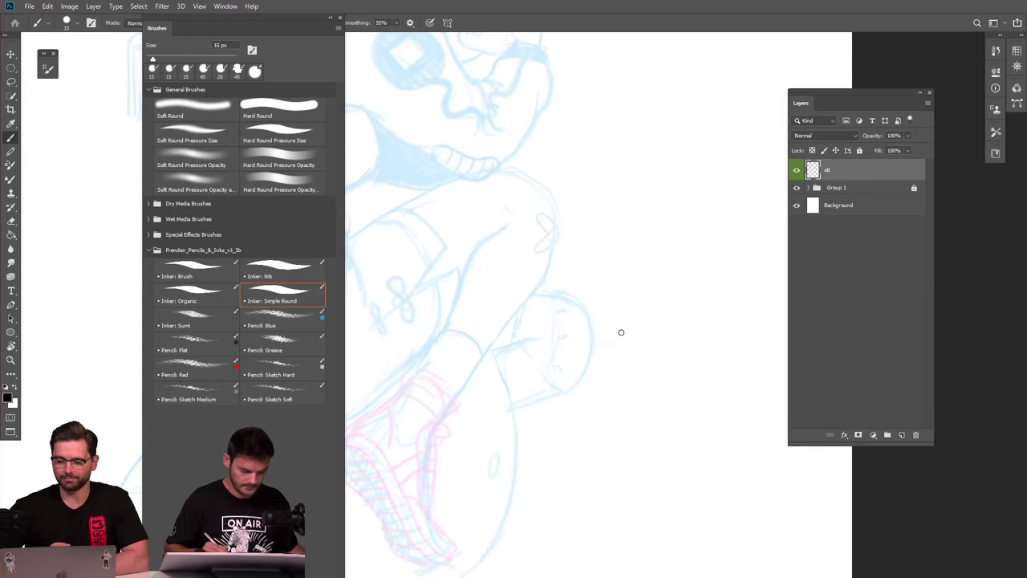
{"action": "mouse_move", "coordinate": [619, 340]}
{"action": "left_mouse_down"}
{"action": "mouse_move", "coordinate": [632, 297]}
{"action": "mouse_move", "coordinate": [684, 271]}
{"action": "mouse_move", "coordinate": [683, 308]}
{"action": "mouse_move", "coordinate": [623, 363]}
{"action": "mouse_move", "coordinate": [586, 433]}
{"action": "mouse_move", "coordinate": [660, 382]}
{"action": "left_mouse_up"}
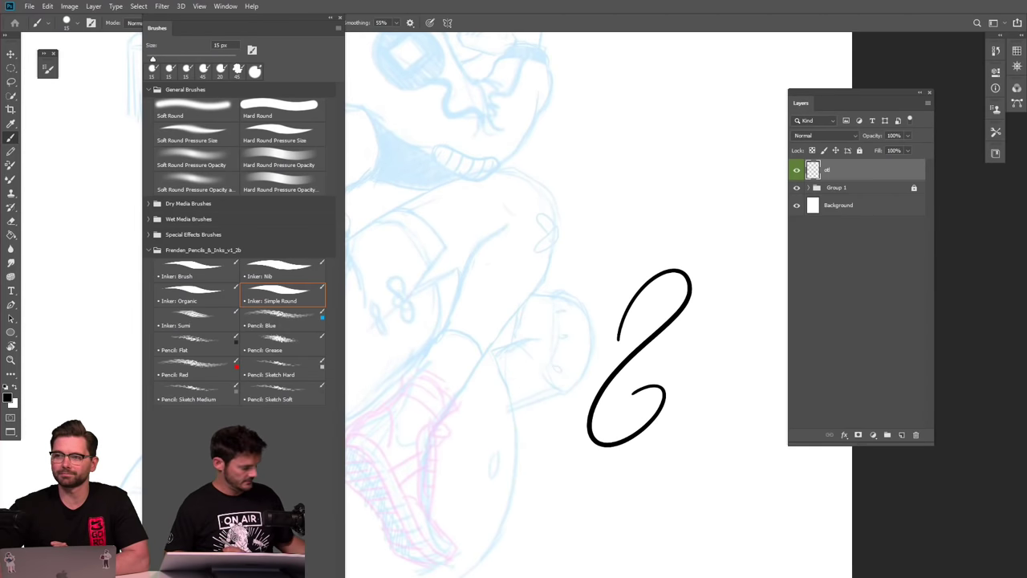
{"action": "key", "text": "ctrl+z"}
Set the brush smoothing to 0%, draw a curved test stroke beside the sketch and undo it.
{"action": "left_click_drag", "start_coordinate": [311, 21], "coordinate": [285, 35]}
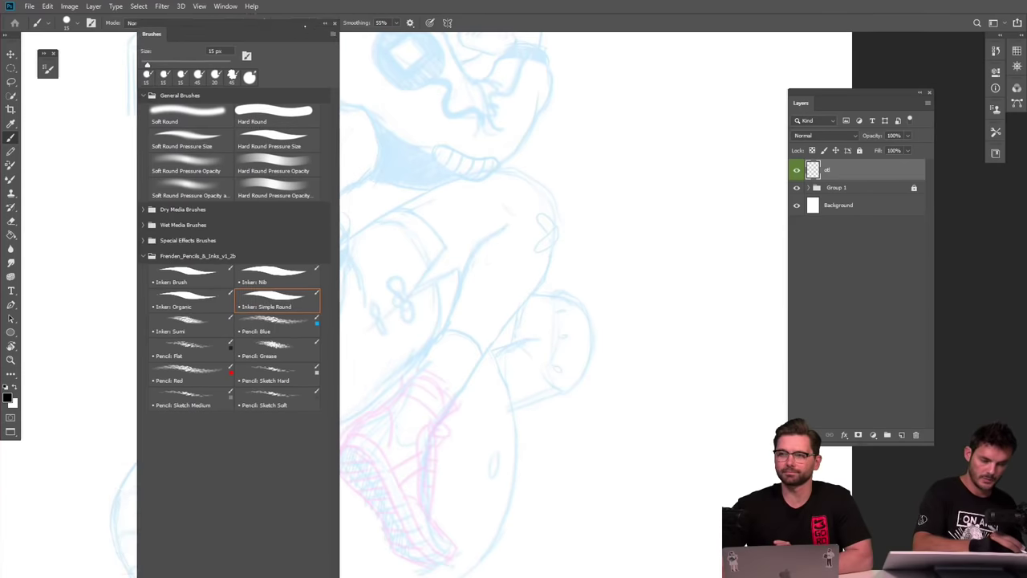
{"action": "left_click", "coordinate": [396, 23]}
{"action": "left_click_drag", "start_coordinate": [398, 35], "coordinate": [363, 40]}
{"action": "left_click", "coordinate": [626, 325]}
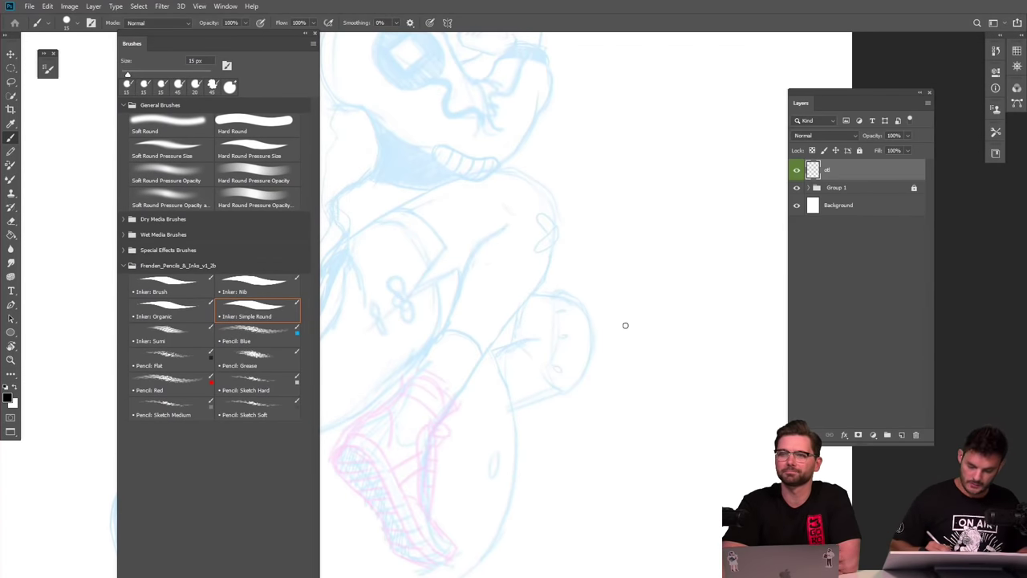
{"action": "mouse_move", "coordinate": [620, 326]}
{"action": "left_mouse_down"}
{"action": "mouse_move", "coordinate": [676, 284]}
{"action": "mouse_move", "coordinate": [683, 326]}
{"action": "mouse_move", "coordinate": [657, 381]}
{"action": "mouse_move", "coordinate": [625, 414]}
{"action": "mouse_move", "coordinate": [607, 483]}
{"action": "mouse_move", "coordinate": [640, 501]}
{"action": "mouse_move", "coordinate": [645, 458]}
{"action": "mouse_move", "coordinate": [674, 465]}
{"action": "left_mouse_up"}
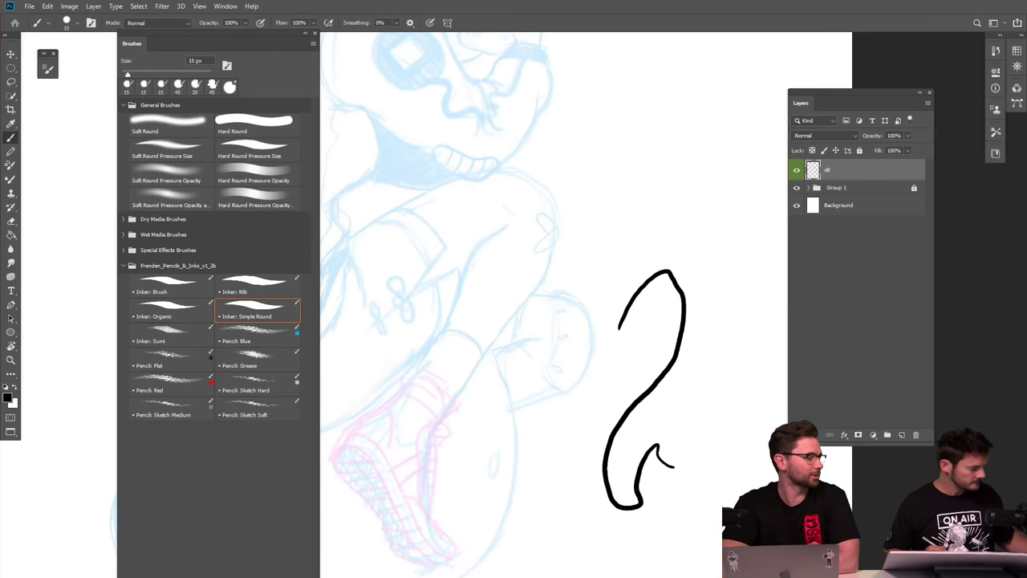
{"action": "key", "text": "ctrl+z"}
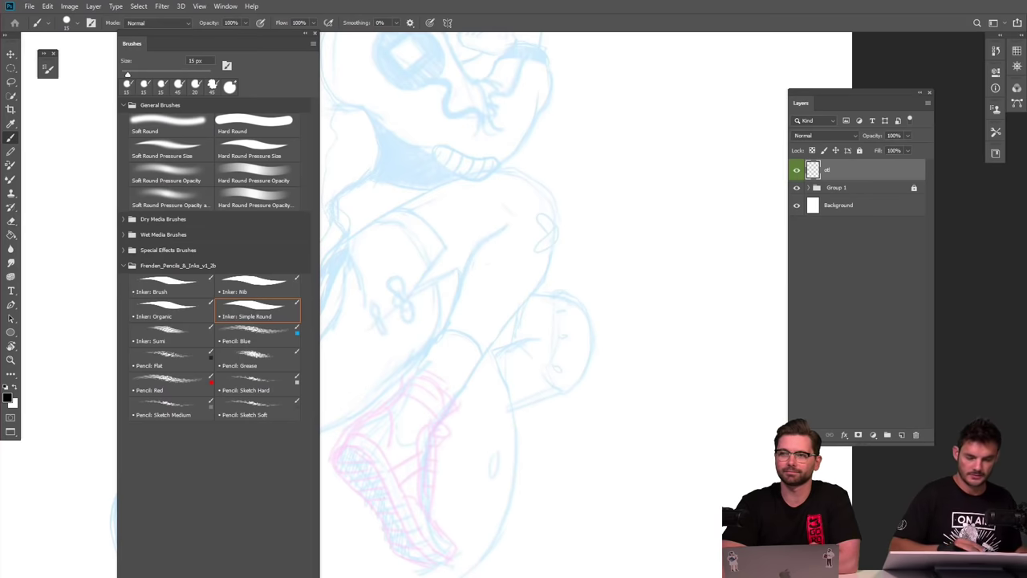
Draw two parallel diagonal lines beside the sketch to compare smoothing, the first with low smoothing and the second at 56%.
{"action": "left_click_drag", "start_coordinate": [395, 35], "coordinate": [424, 80]}
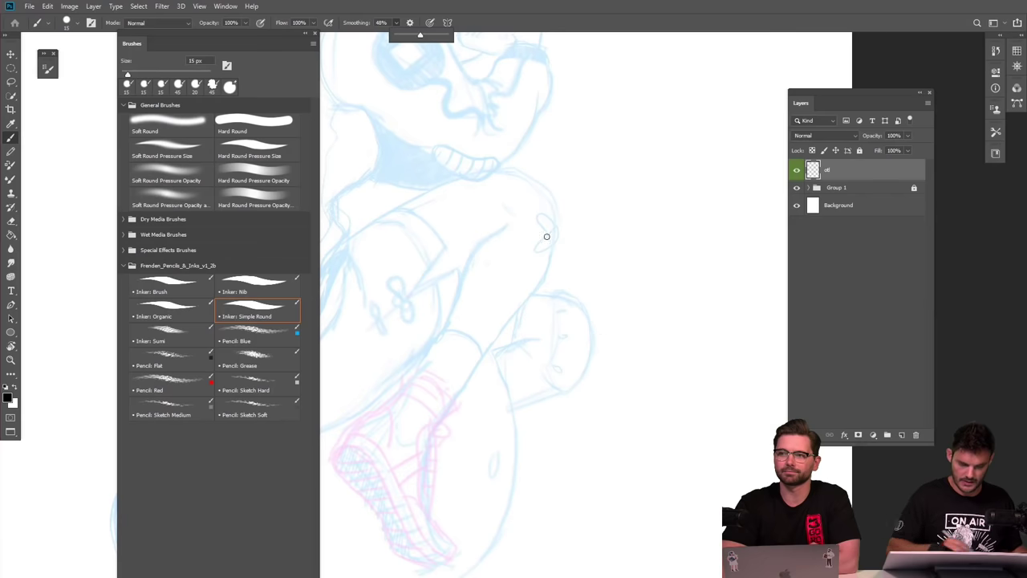
{"action": "left_click_drag", "start_coordinate": [420, 35], "coordinate": [396, 34]}
{"action": "left_click_drag", "start_coordinate": [614, 295], "coordinate": [741, 82]}
{"action": "left_click_drag", "start_coordinate": [396, 35], "coordinate": [425, 35]}
{"action": "left_click_drag", "start_coordinate": [636, 324], "coordinate": [767, 94]}
{"action": "scroll", "coordinate": [605, 321], "scroll_direction": "up", "scroll_amount": 3}
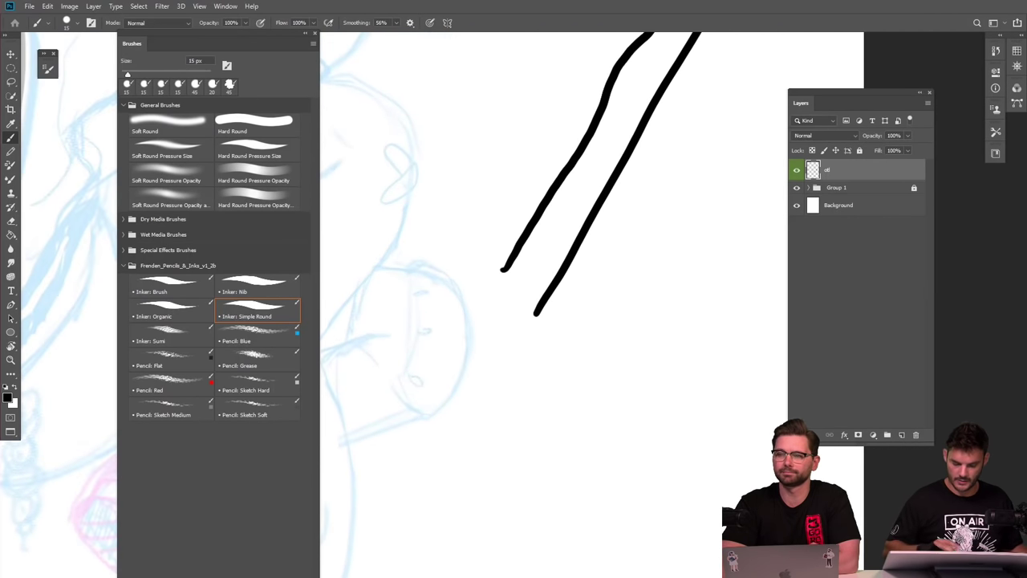
Draw an S-shaped test stroke below the diagonal lines and taper its upper end to a point with a 15 px eraser.
{"action": "mouse_move", "coordinate": [666, 250]}
{"action": "left_mouse_down"}
{"action": "mouse_move", "coordinate": [625, 280]}
{"action": "mouse_move", "coordinate": [601, 332]}
{"action": "mouse_move", "coordinate": [632, 358]}
{"action": "mouse_move", "coordinate": [678, 361]}
{"action": "mouse_move", "coordinate": [698, 406]}
{"action": "mouse_move", "coordinate": [643, 463]}
{"action": "mouse_move", "coordinate": [591, 429]}
{"action": "left_mouse_up"}
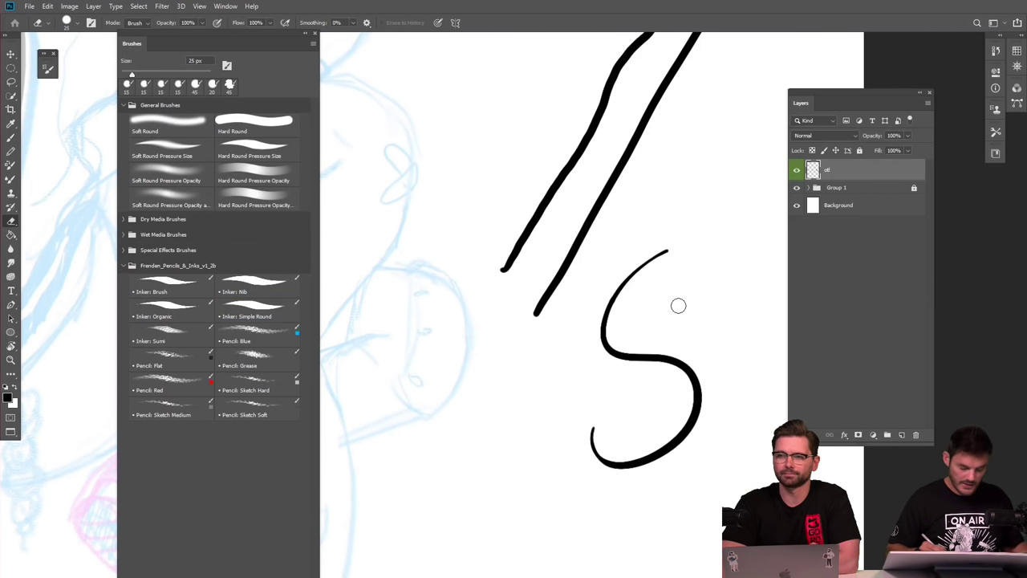
{"action": "key", "text": "p"}
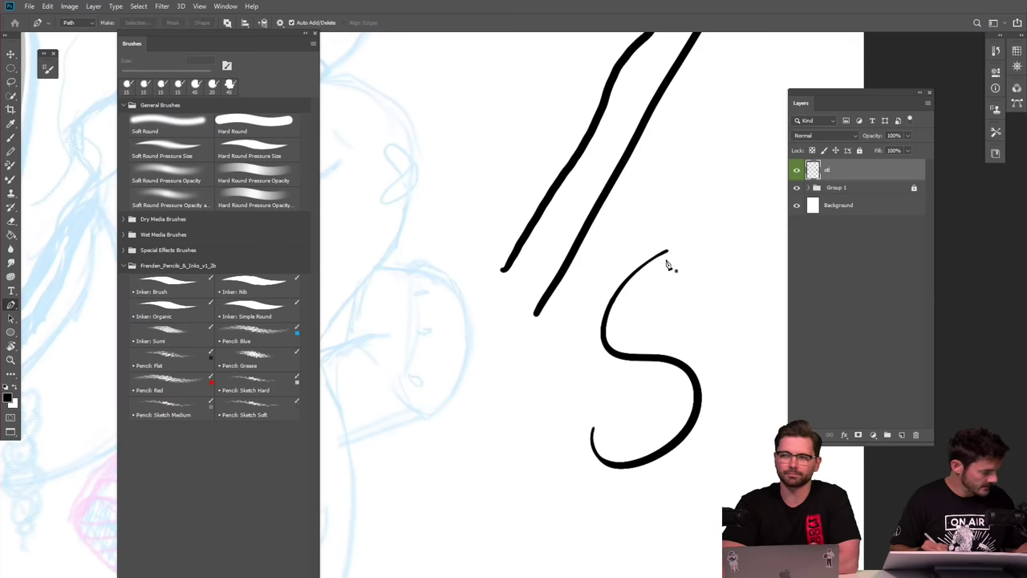
{"action": "key", "text": "e"}
{"action": "key", "text": "bracketright"}
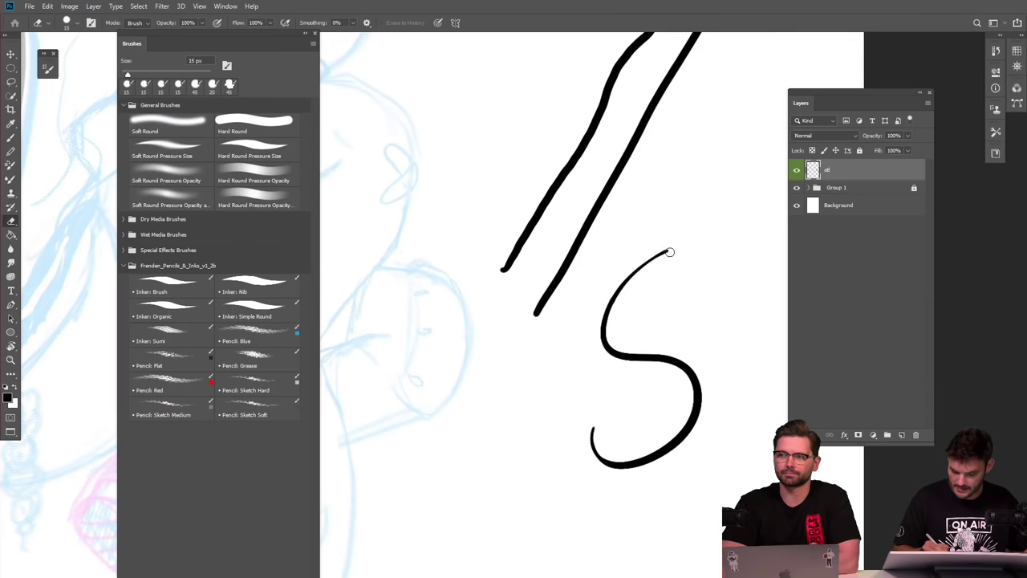
{"action": "scroll", "coordinate": [699, 209], "scroll_direction": "up", "scroll_amount": 3}
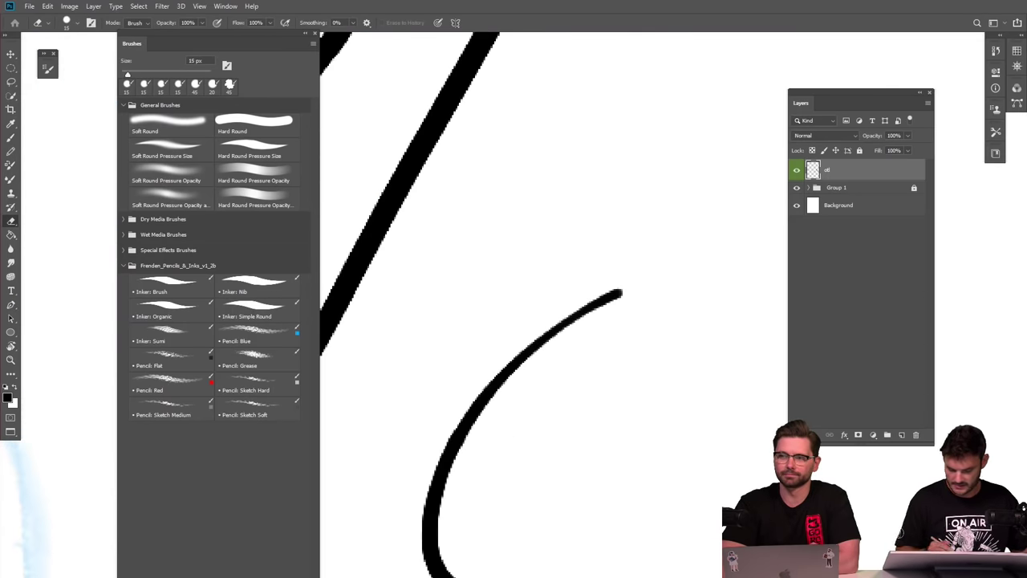
{"action": "left_click_drag", "start_coordinate": [638, 288], "coordinate": [562, 343]}
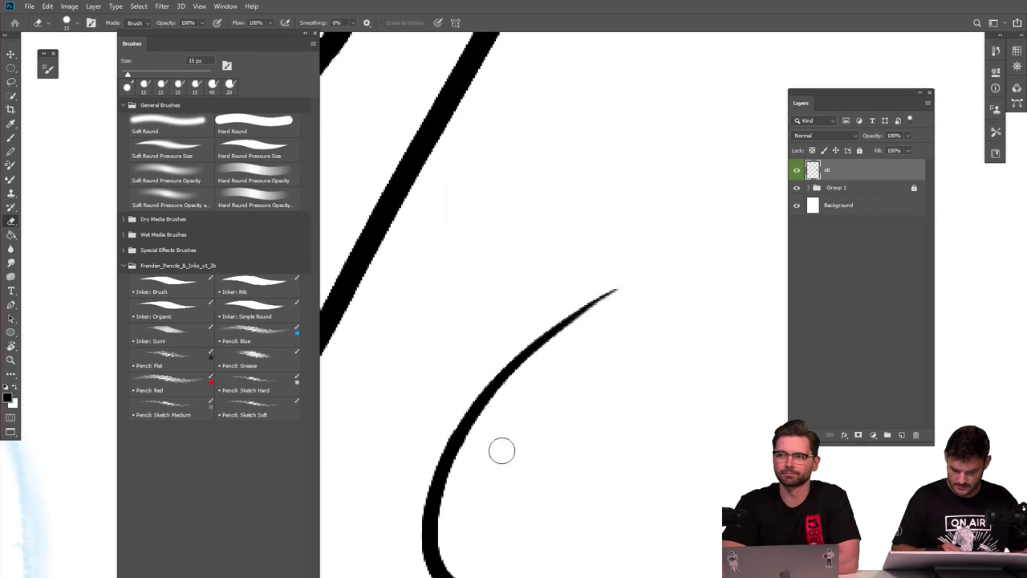
{"action": "scroll", "coordinate": [628, 287], "scroll_direction": "down", "scroll_amount": 5}
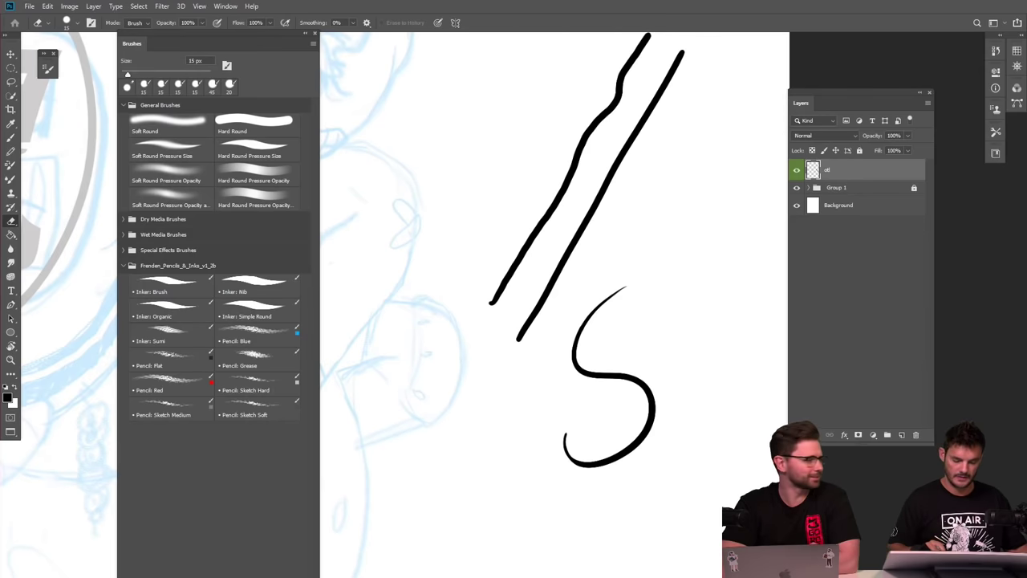
Taper the lower end of the S-shaped test stroke to a fine point with the eraser.
{"action": "scroll", "coordinate": [704, 407], "scroll_direction": "up", "scroll_amount": 1}
{"action": "scroll", "coordinate": [559, 467], "scroll_direction": "up", "scroll_amount": 3}
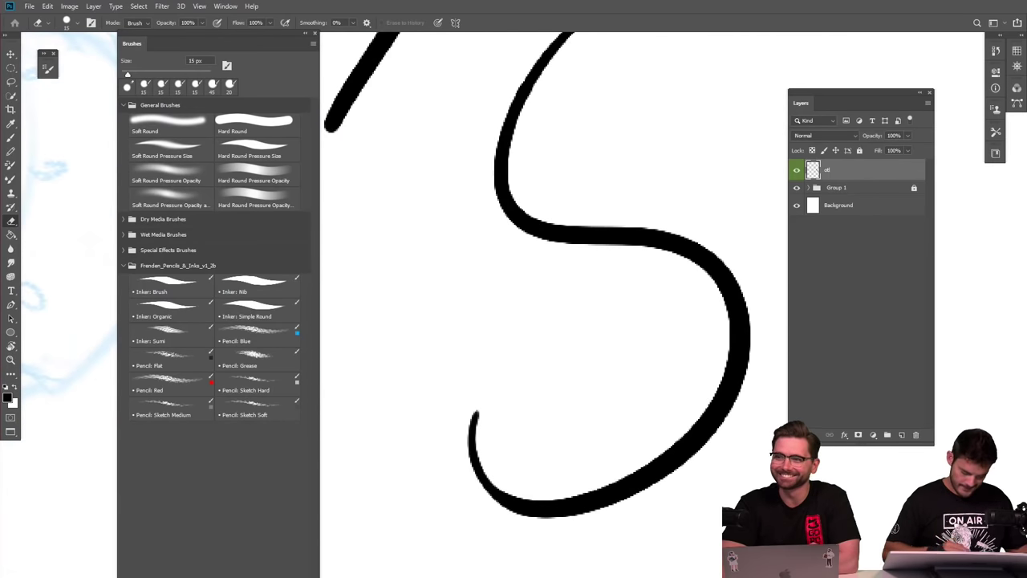
{"action": "mouse_move", "coordinate": [482, 401]}
{"action": "left_mouse_down"}
{"action": "mouse_move", "coordinate": [491, 470]}
{"action": "mouse_move", "coordinate": [551, 498]}
{"action": "left_mouse_up"}
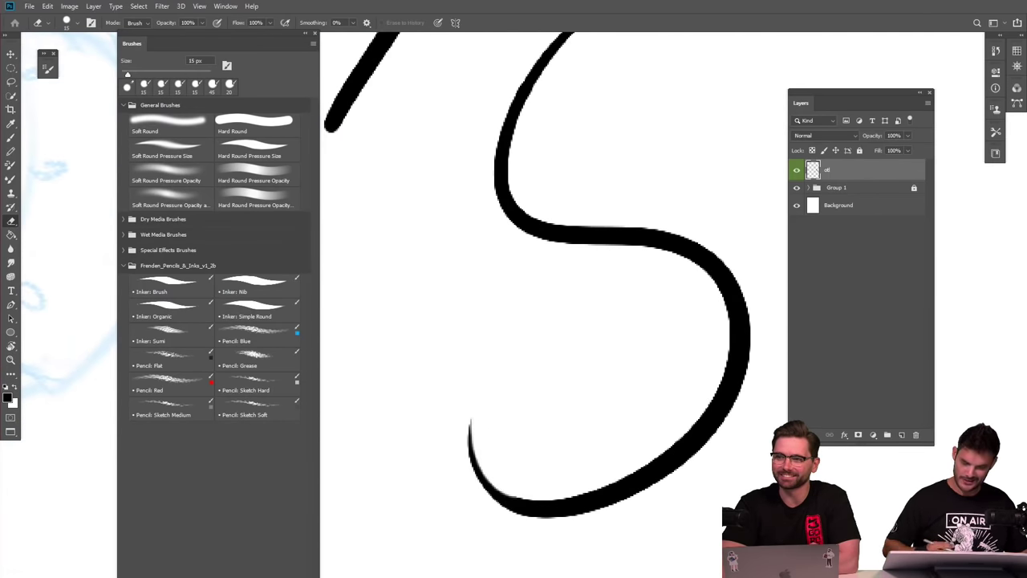
{"action": "scroll", "coordinate": [602, 401], "scroll_direction": "down", "scroll_amount": 3}
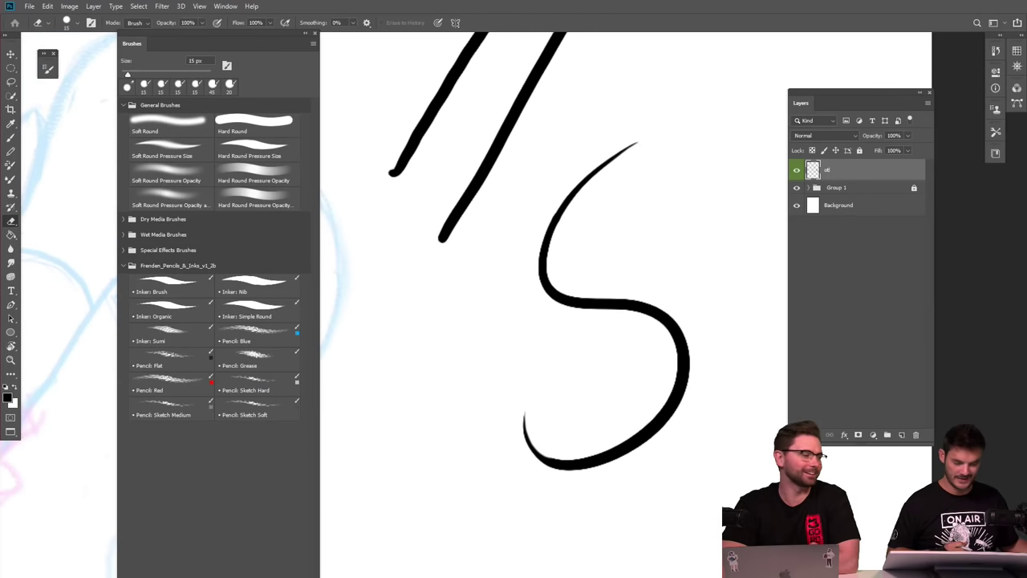
Select the whole canvas and delete all the test strokes from the o/l layer.
{"action": "scroll", "coordinate": [553, 305], "scroll_direction": "down", "scroll_amount": 3}
{"action": "scroll", "coordinate": [554, 305], "scroll_direction": "right", "scroll_amount": 4}
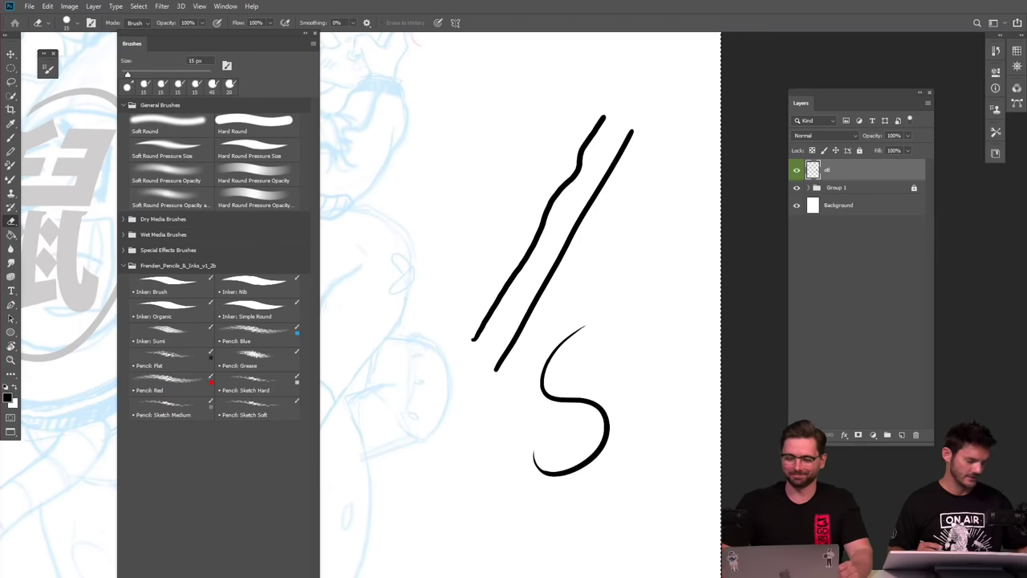
{"action": "key", "text": "ctrl+a"}
{"action": "key", "text": "Delete"}
{"action": "scroll", "coordinate": [521, 305], "scroll_direction": "down", "scroll_amount": 3}
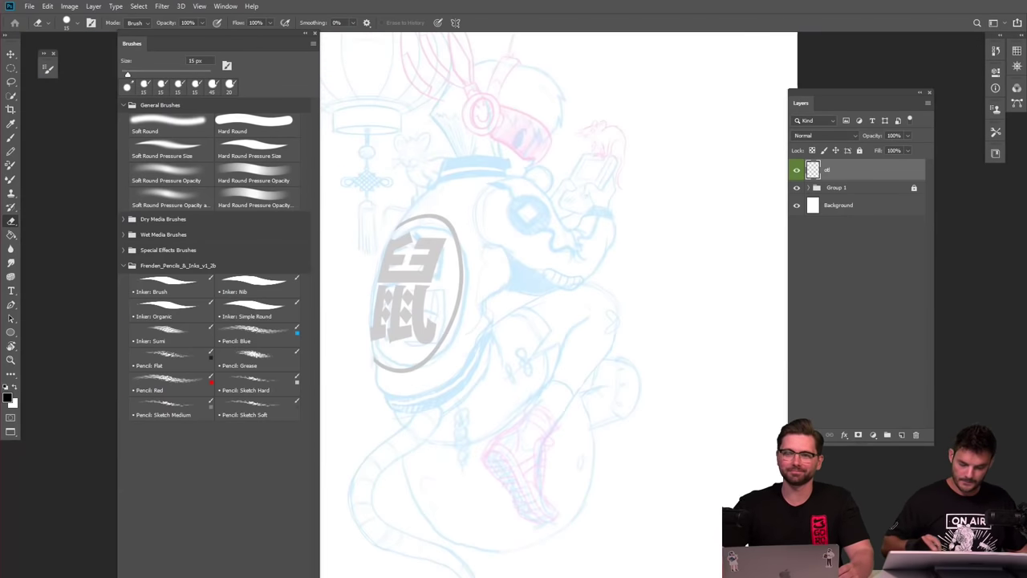
Move the floating brush presets aside so that they cover less of the sketch.
{"action": "scroll", "coordinate": [522, 304], "scroll_direction": "up", "scroll_amount": 1}
{"action": "scroll", "coordinate": [562, 305], "scroll_direction": "up", "scroll_amount": 1}
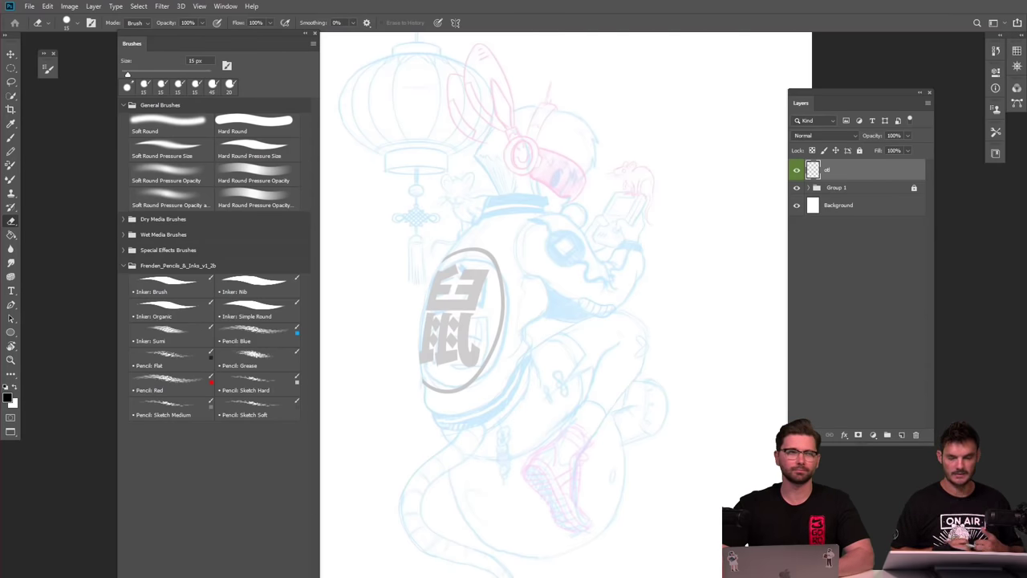
{"action": "scroll", "coordinate": [654, 267], "scroll_direction": "up", "scroll_amount": 3}
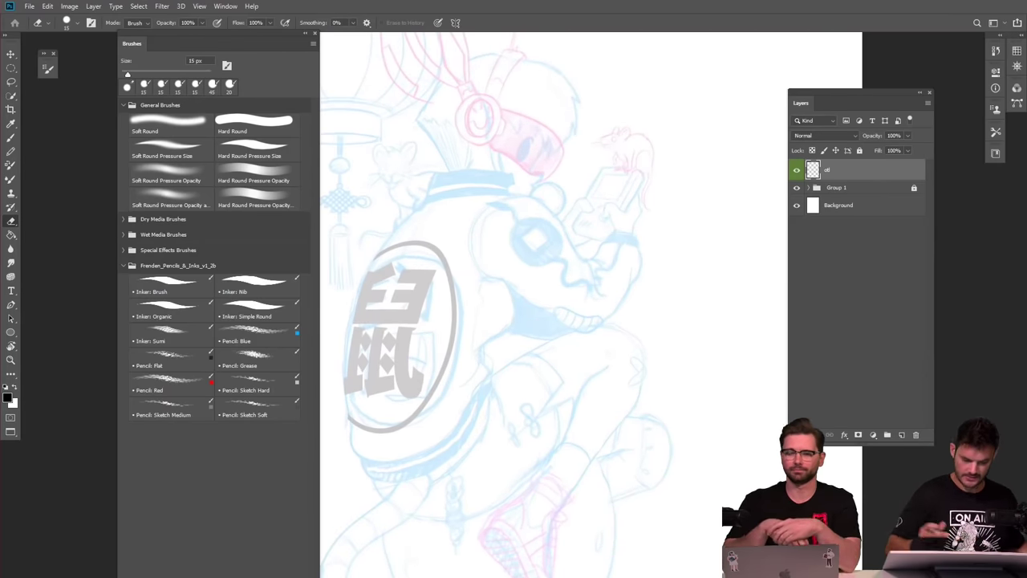
{"action": "left_click_drag", "start_coordinate": [217, 35], "coordinate": [175, 42]}
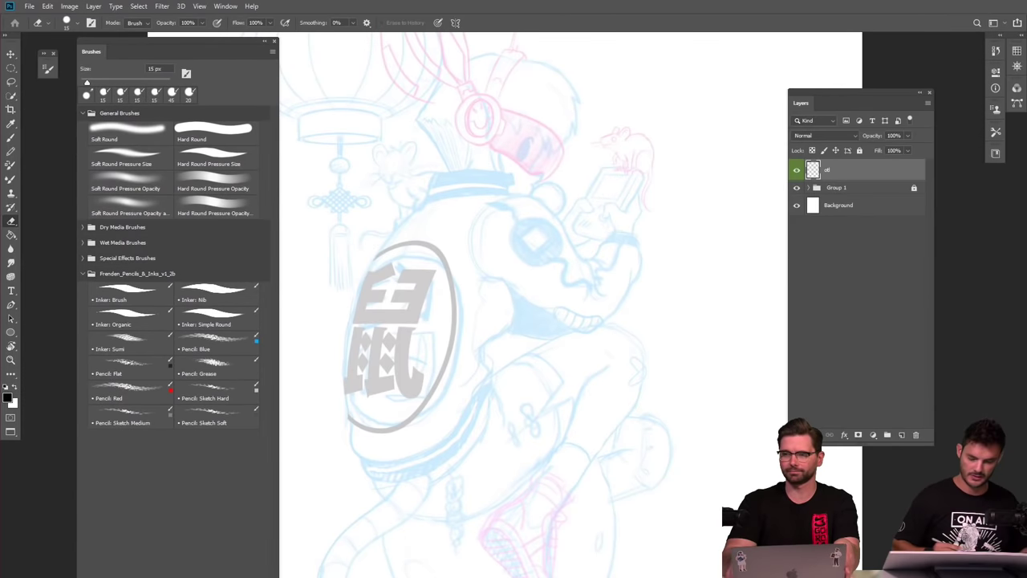
{"action": "left_click_drag", "start_coordinate": [552, 315], "coordinate": [619, 427]}
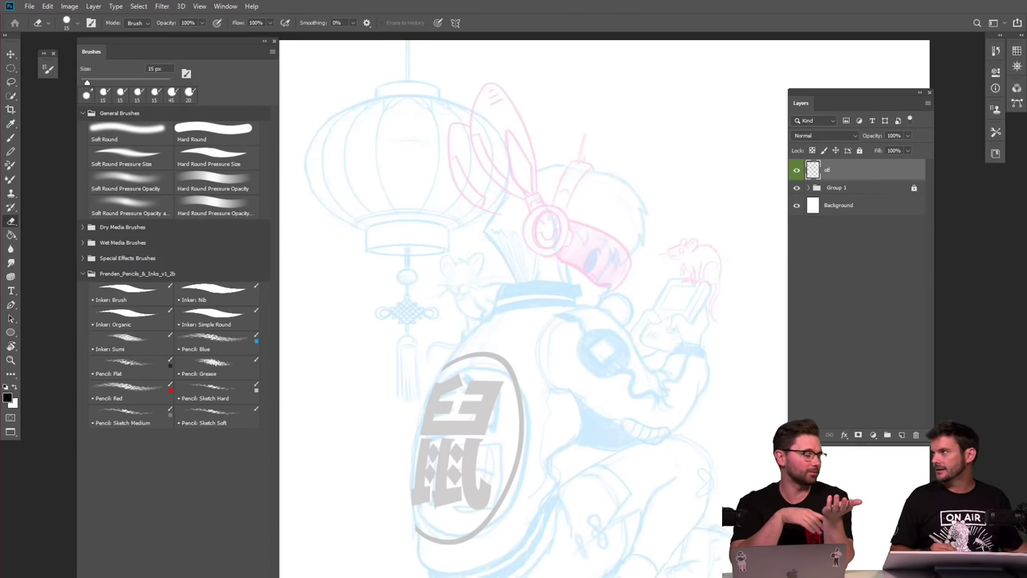
{"action": "scroll", "coordinate": [664, 432], "scroll_direction": "up", "scroll_amount": 4}
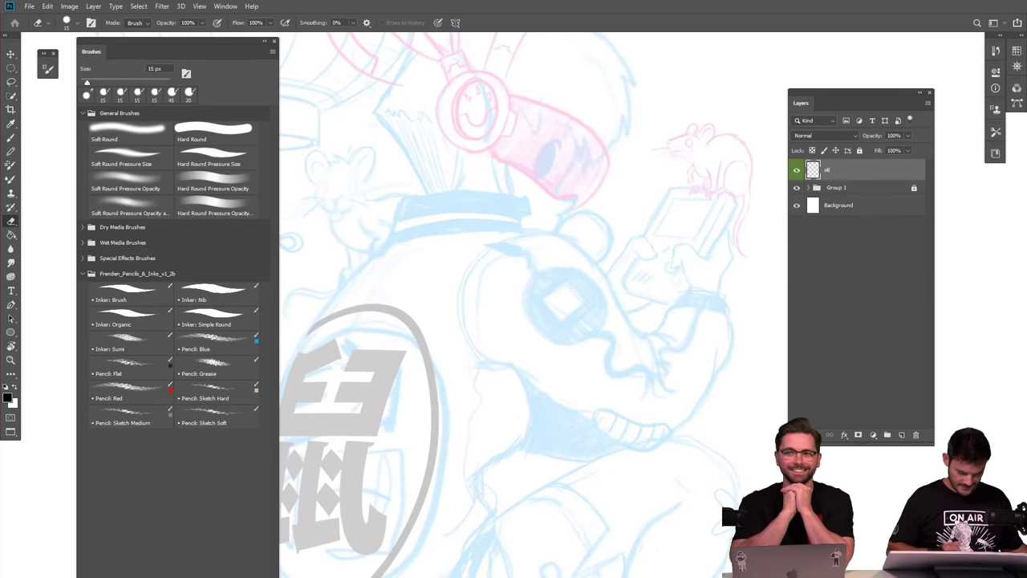
{"action": "scroll", "coordinate": [679, 417], "scroll_direction": "down", "scroll_amount": 3}
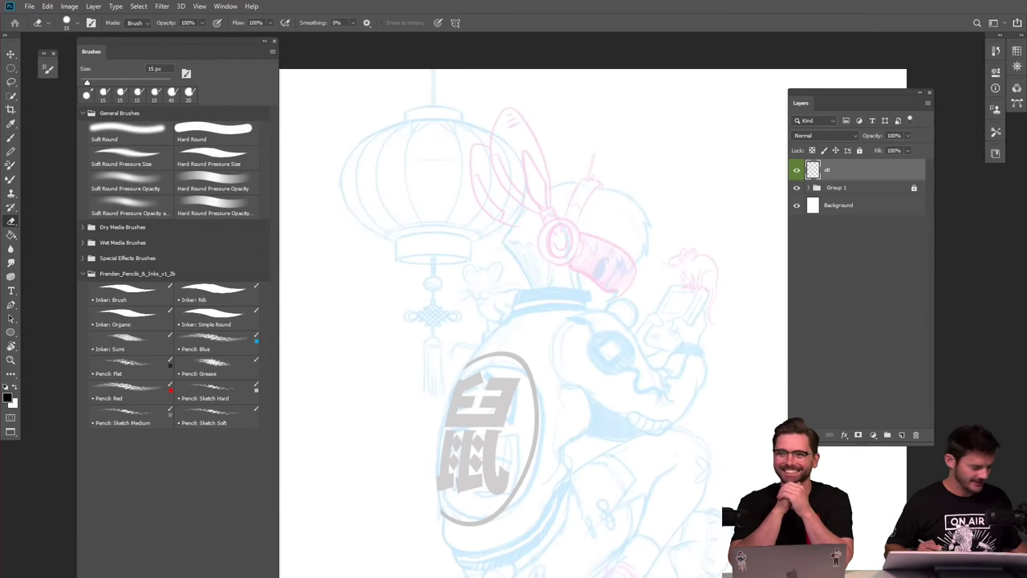
{"action": "left_click_drag", "start_coordinate": [624, 358], "coordinate": [605, 329]}
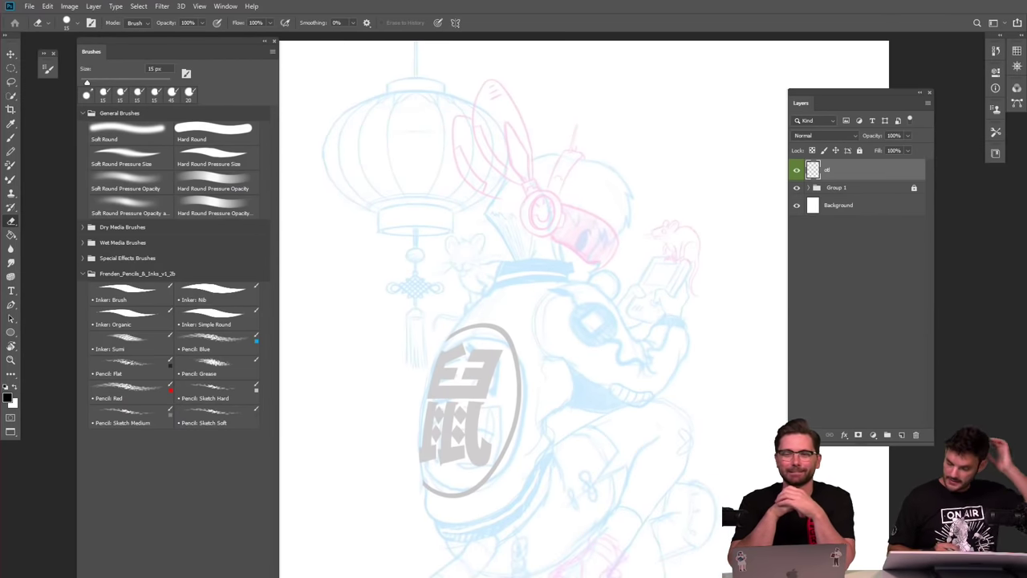
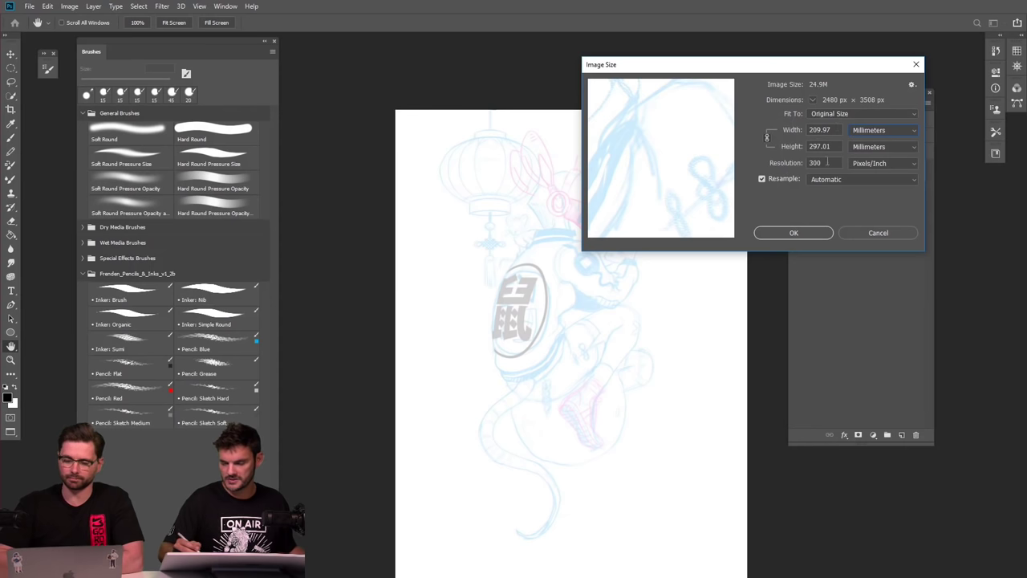
Resize the image to a width of 297 mm with linked proportions and return to the Eraser tool.
{"action": "double_click", "coordinate": [826, 130]}
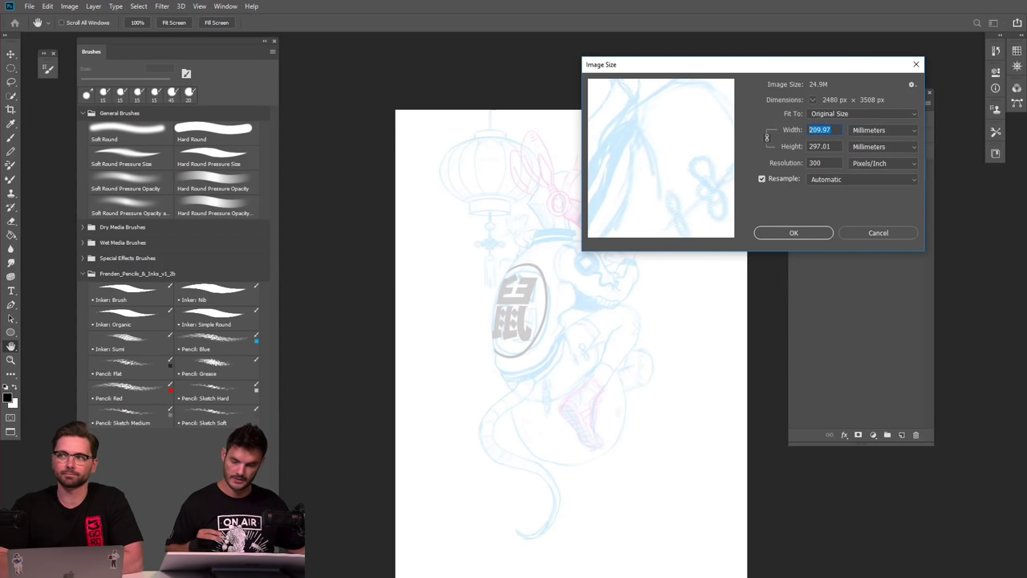
{"action": "type", "text": "29"}
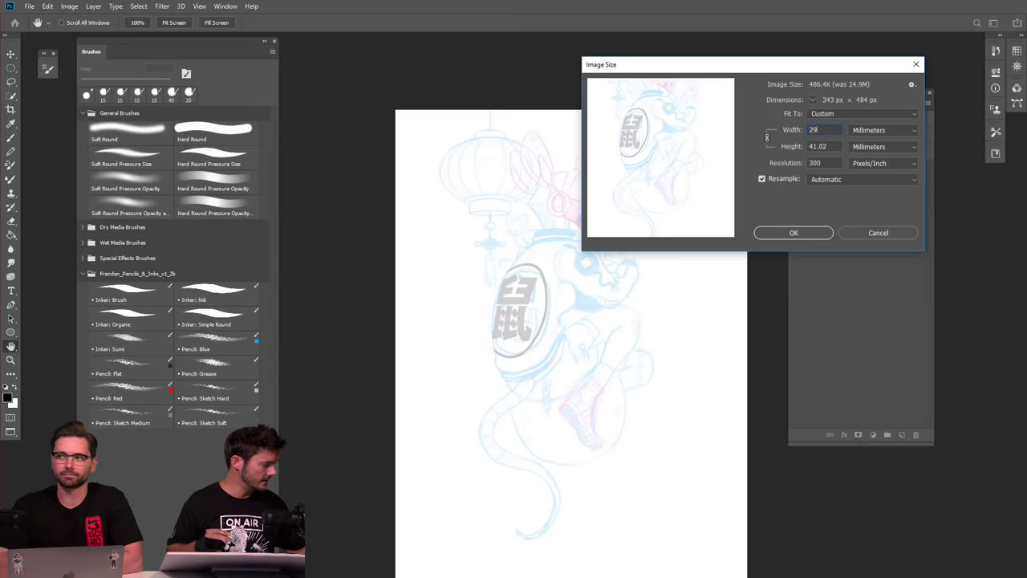
{"action": "type", "text": "7"}
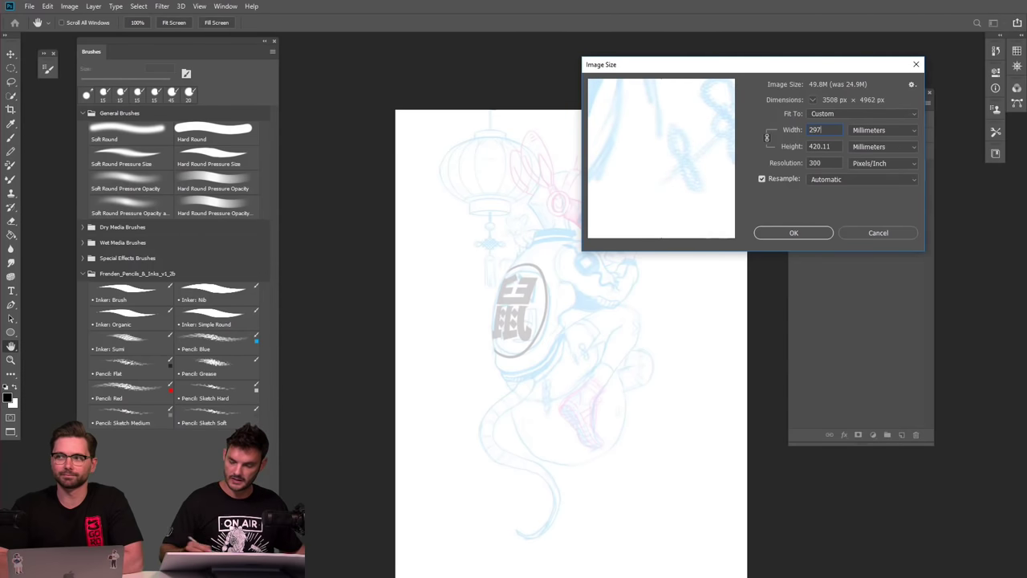
{"action": "key", "text": "Return"}
{"action": "key", "text": "e"}
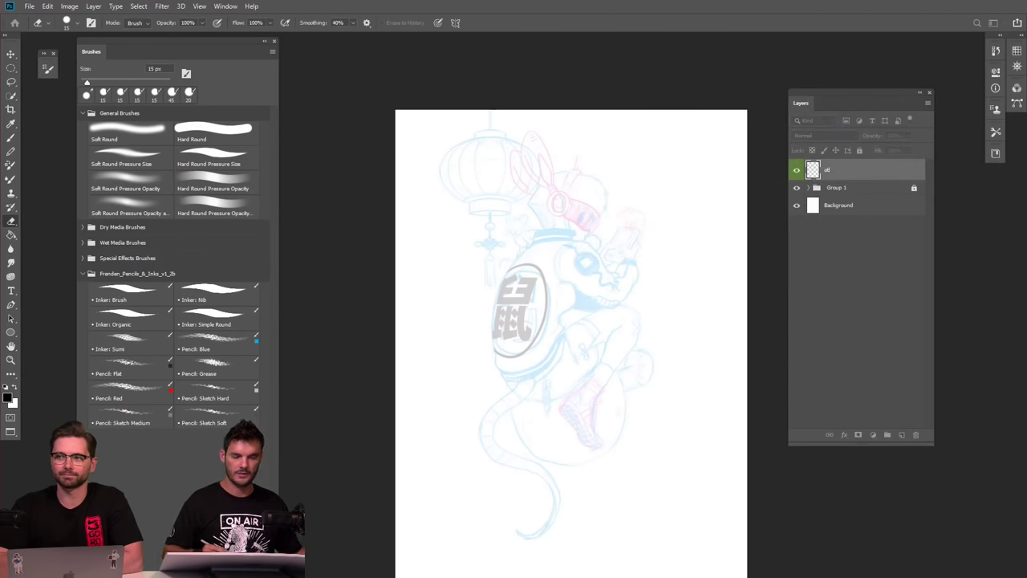
Examine the enlarged sketch as a whole and close up around the character's head and jacket.
{"action": "scroll", "coordinate": [674, 449], "scroll_direction": "up", "scroll_amount": 3}
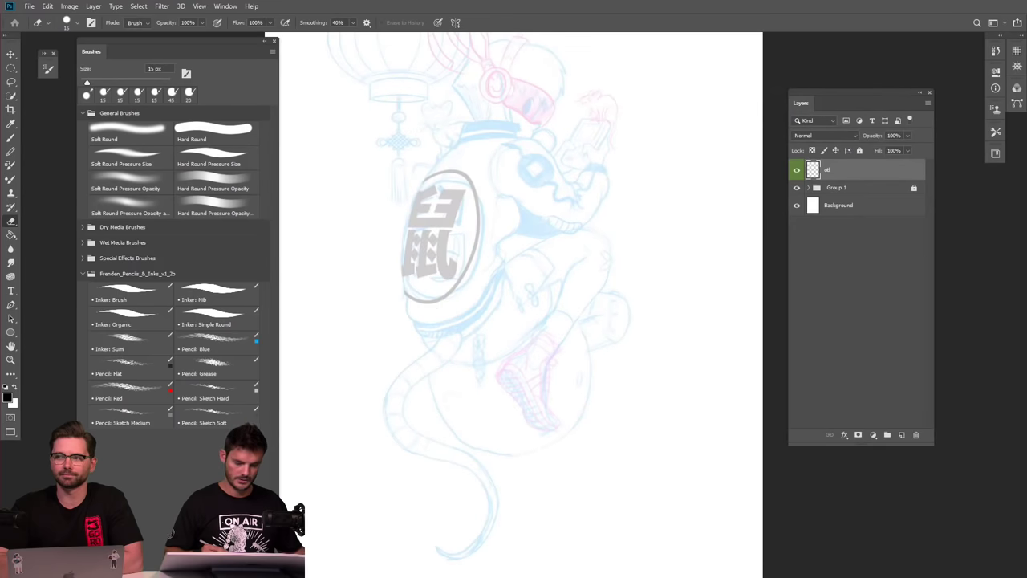
{"action": "scroll", "coordinate": [542, 354], "scroll_direction": "down", "scroll_amount": 2}
{"action": "scroll", "coordinate": [529, 321], "scroll_direction": "up", "scroll_amount": 1}
{"action": "scroll", "coordinate": [597, 320], "scroll_direction": "up", "scroll_amount": 10}
{"action": "scroll", "coordinate": [514, 305], "scroll_direction": "down", "scroll_amount": 6}
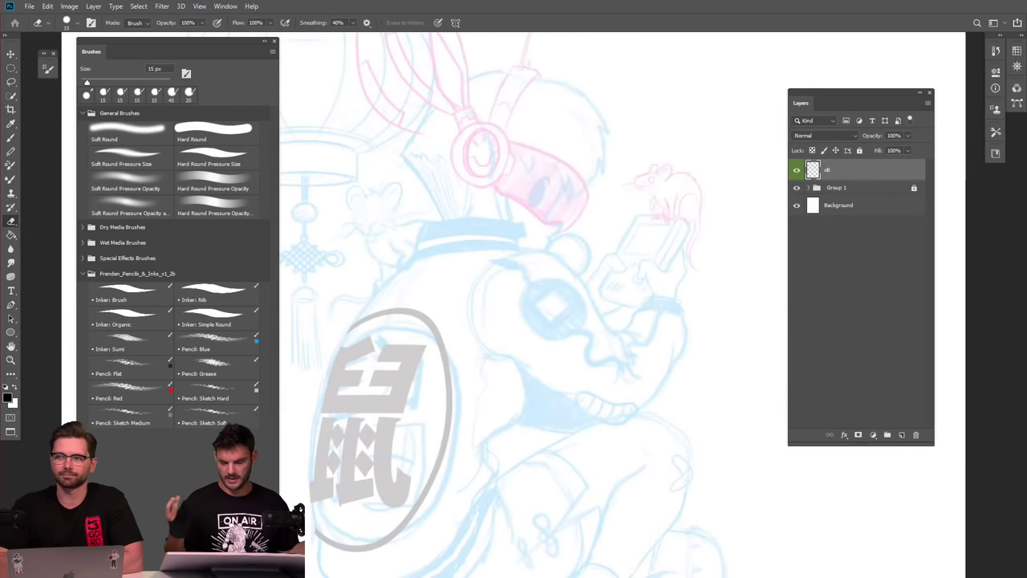
{"action": "scroll", "coordinate": [673, 300], "scroll_direction": "down", "scroll_amount": 2}
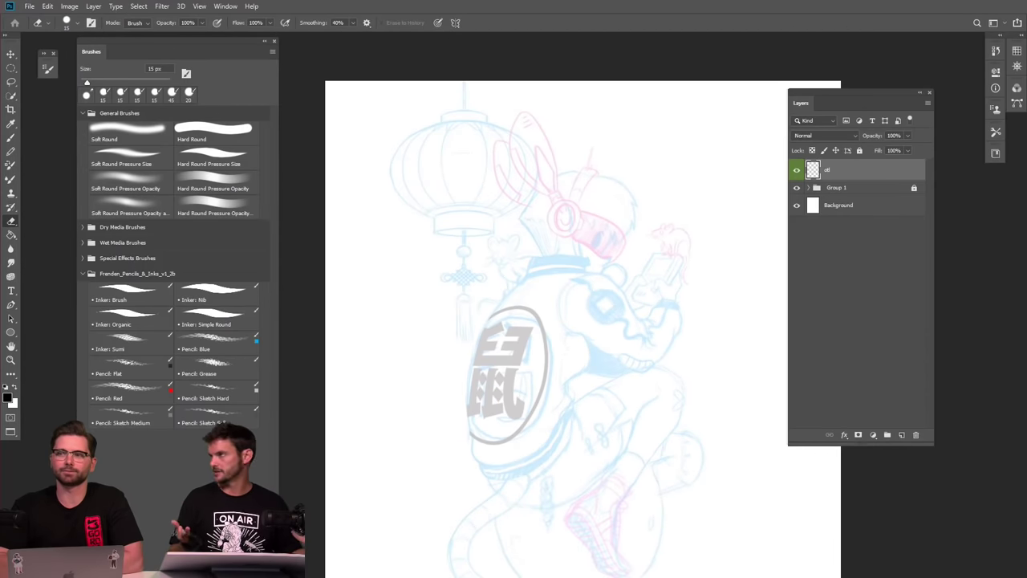
{"action": "left_click_drag", "start_coordinate": [575, 337], "coordinate": [558, 283]}
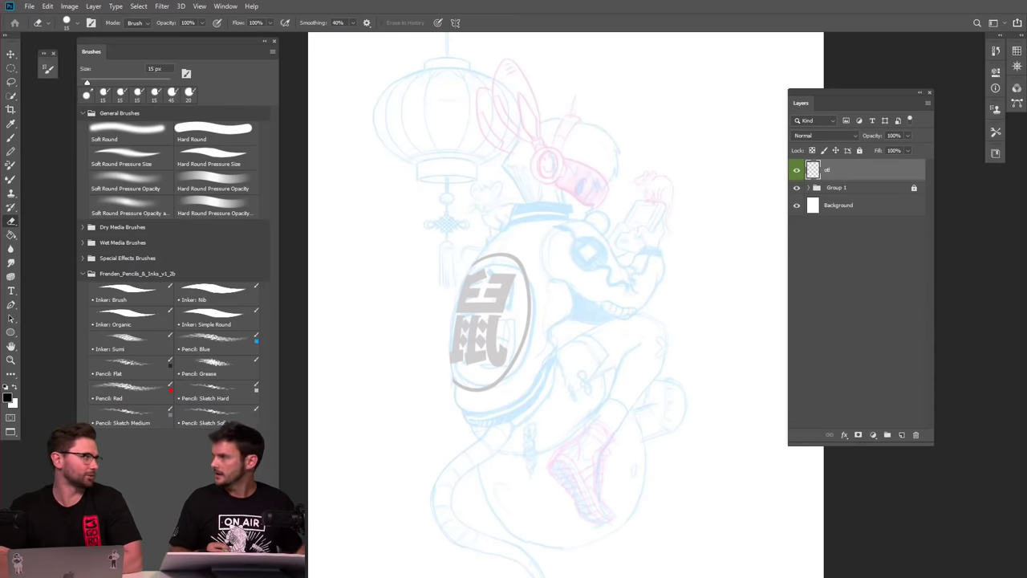
Switch to the Brush tool, try a looping 15 px test stroke beside the knee, and undo it.
{"action": "scroll", "coordinate": [650, 356], "scroll_direction": "up", "scroll_amount": 5}
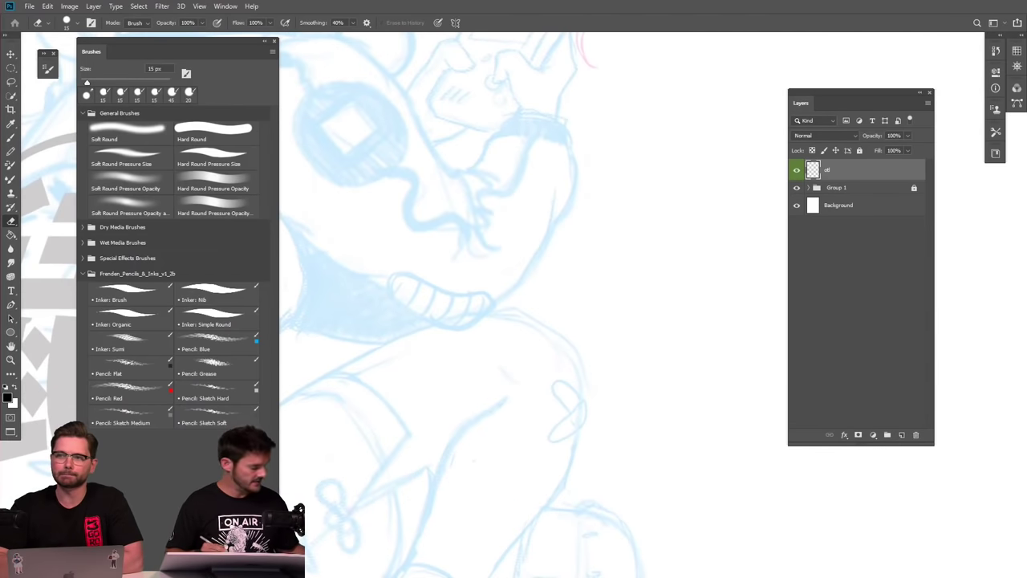
{"action": "key", "text": "b"}
{"action": "mouse_move", "coordinate": [620, 355]}
{"action": "left_mouse_down"}
{"action": "mouse_move", "coordinate": [663, 277]}
{"action": "mouse_move", "coordinate": [667, 304]}
{"action": "mouse_move", "coordinate": [623, 380]}
{"action": "mouse_move", "coordinate": [646, 396]}
{"action": "left_mouse_up"}
{"action": "scroll", "coordinate": [641, 353], "scroll_direction": "up", "scroll_amount": 6}
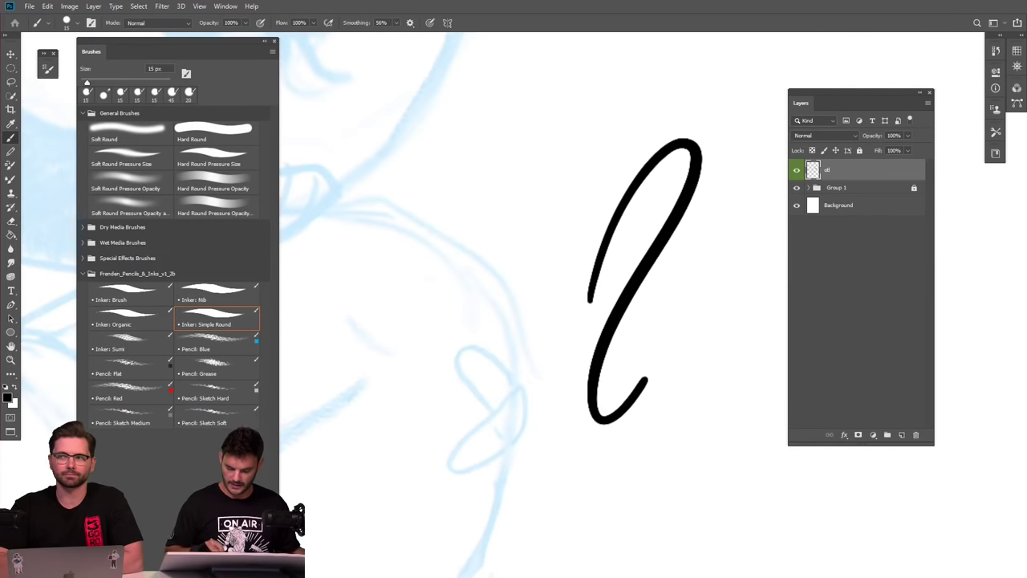
{"action": "scroll", "coordinate": [641, 353], "scroll_direction": "down", "scroll_amount": 5}
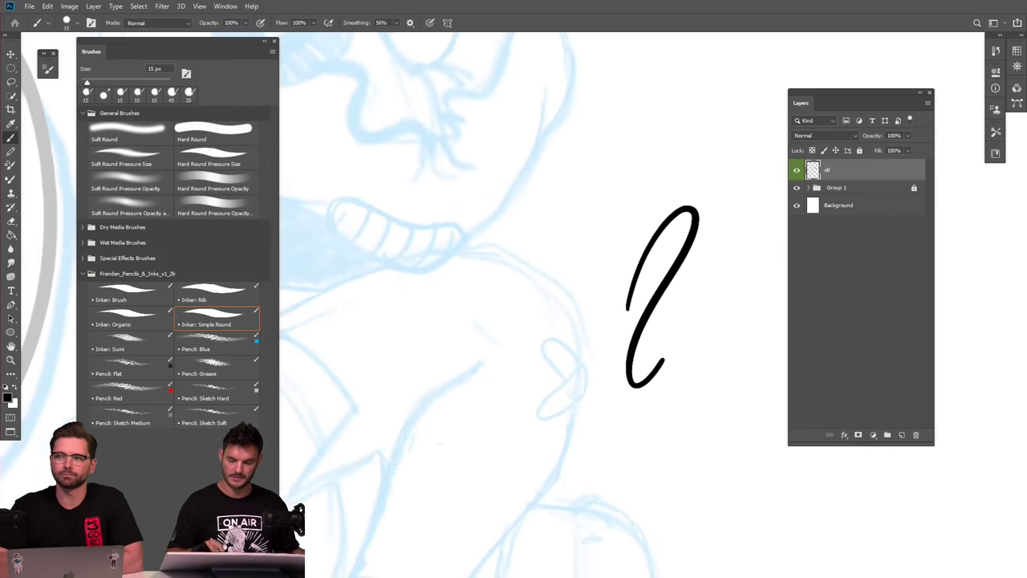
{"action": "scroll", "coordinate": [610, 329], "scroll_direction": "up", "scroll_amount": 2}
{"action": "key", "text": "ctrl+z"}
{"action": "scroll", "coordinate": [554, 345], "scroll_direction": "down", "scroll_amount": 7}
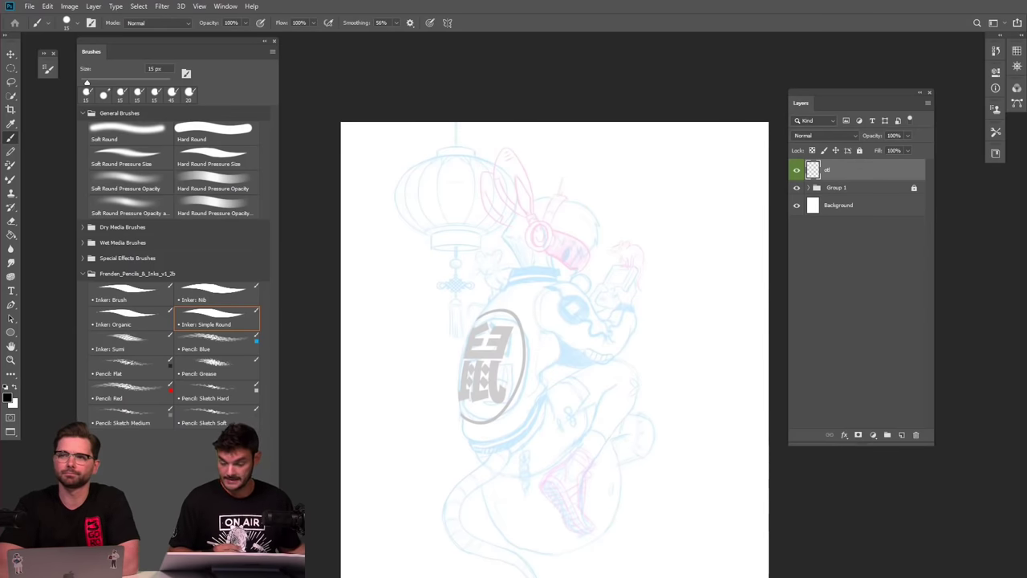
Examine the headphones, rabbit ears and visor of the sketch up close.
{"action": "scroll", "coordinate": [576, 233], "scroll_direction": "up", "scroll_amount": 3}
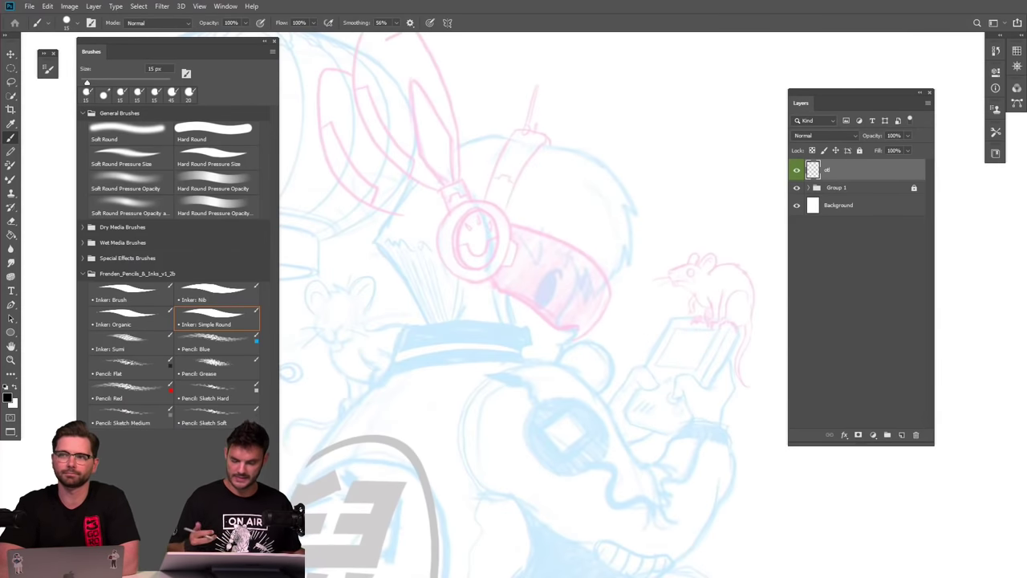
{"action": "key", "text": "bracketleft"}
{"action": "key", "text": "bracketright"}
{"action": "scroll", "coordinate": [622, 282], "scroll_direction": "up", "scroll_amount": 2}
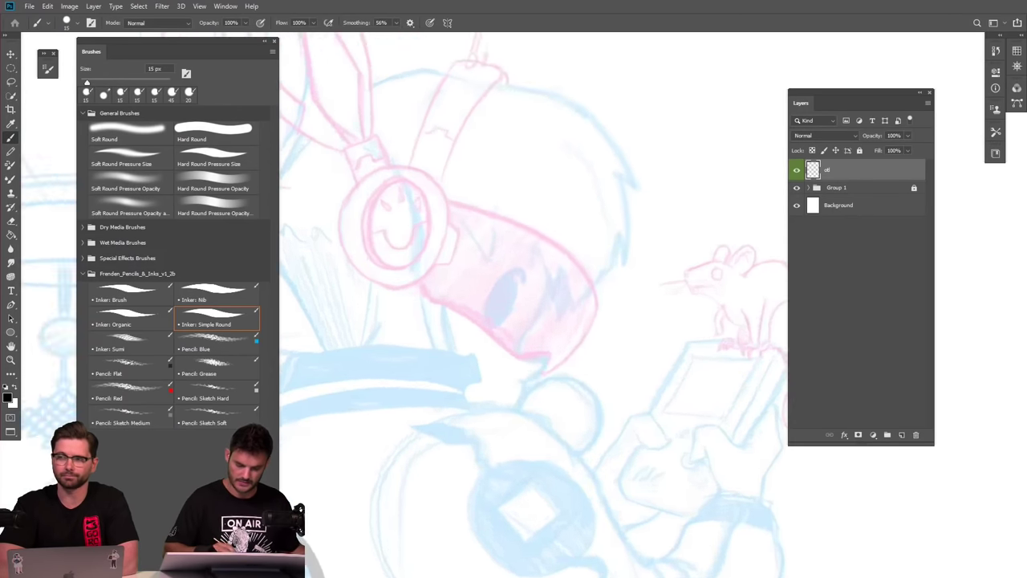
{"action": "left_click_drag", "start_coordinate": [622, 283], "coordinate": [590, 351]}
{"action": "key", "text": "ctrl+minus"}
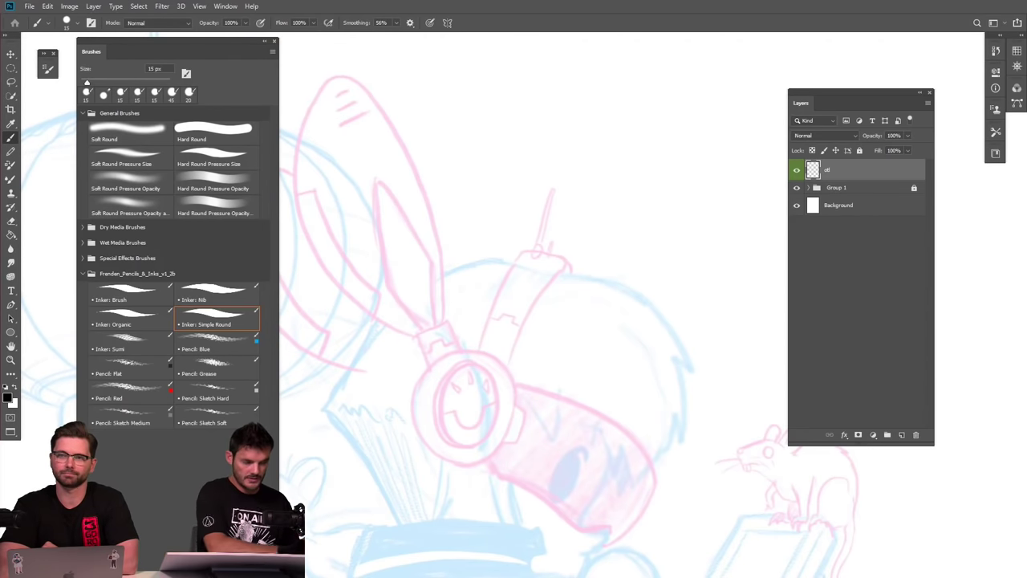
{"action": "left_click", "coordinate": [78, 25]}
{"action": "left_click", "coordinate": [78, 23]}
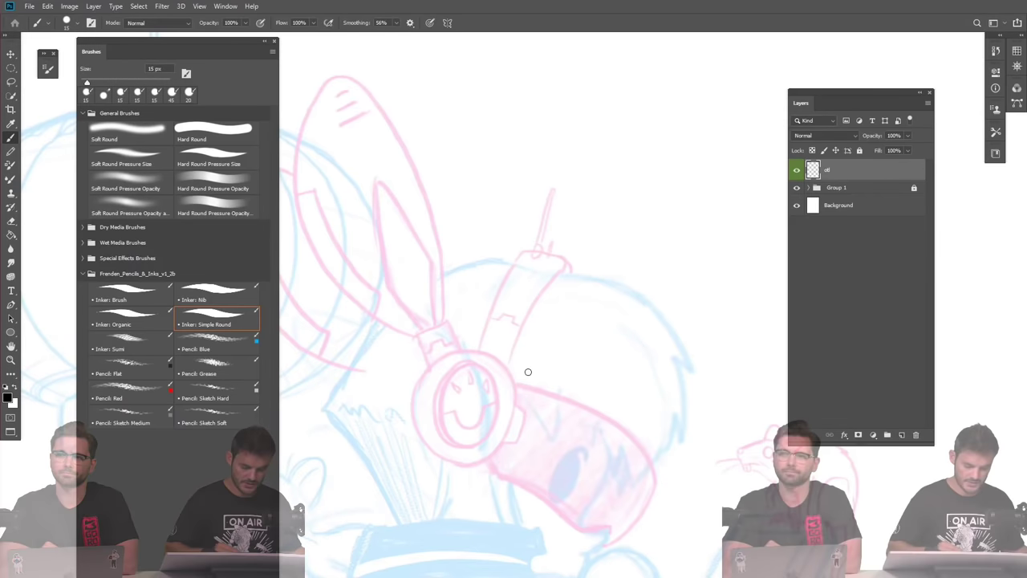
Compare a 30 px and a 15 px test stroke beside the headband, undo both, and leave the brush at 15 px.
{"action": "key", "text": "bracketright"}
{"action": "key", "text": "bracketright"}
{"action": "key", "text": "bracketright"}
{"action": "mouse_move", "coordinate": [553, 366]}
{"action": "left_mouse_down"}
{"action": "mouse_move", "coordinate": [548, 380]}
{"action": "mouse_move", "coordinate": [663, 222]}
{"action": "left_mouse_up"}
{"action": "key", "text": "bracketleft"}
{"action": "key", "text": "bracketleft"}
{"action": "key", "text": "bracketleft"}
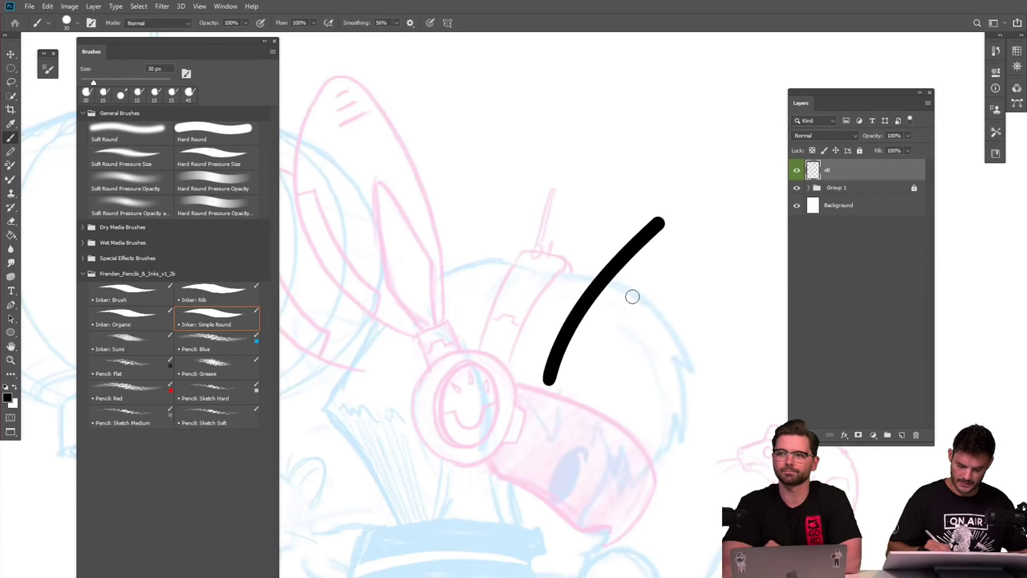
{"action": "left_click_drag", "start_coordinate": [578, 389], "coordinate": [665, 280]}
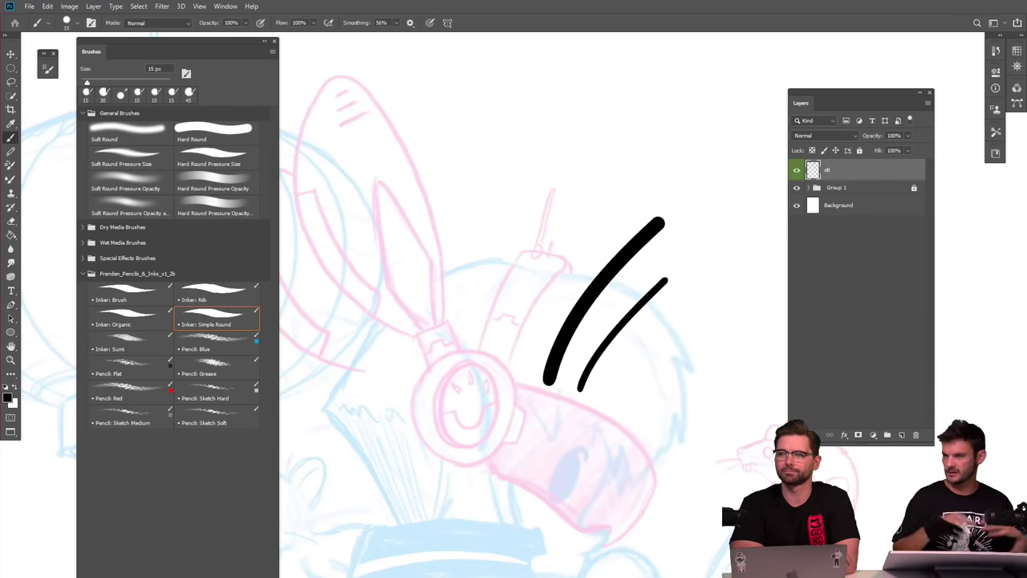
{"action": "key", "text": "ctrl+z"}
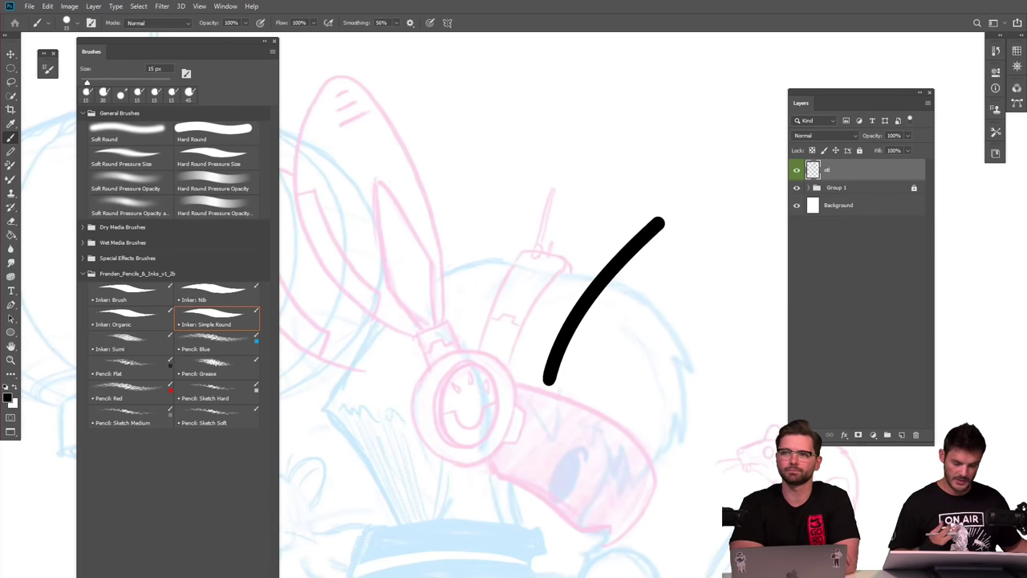
{"action": "key", "text": "ctrl+z"}
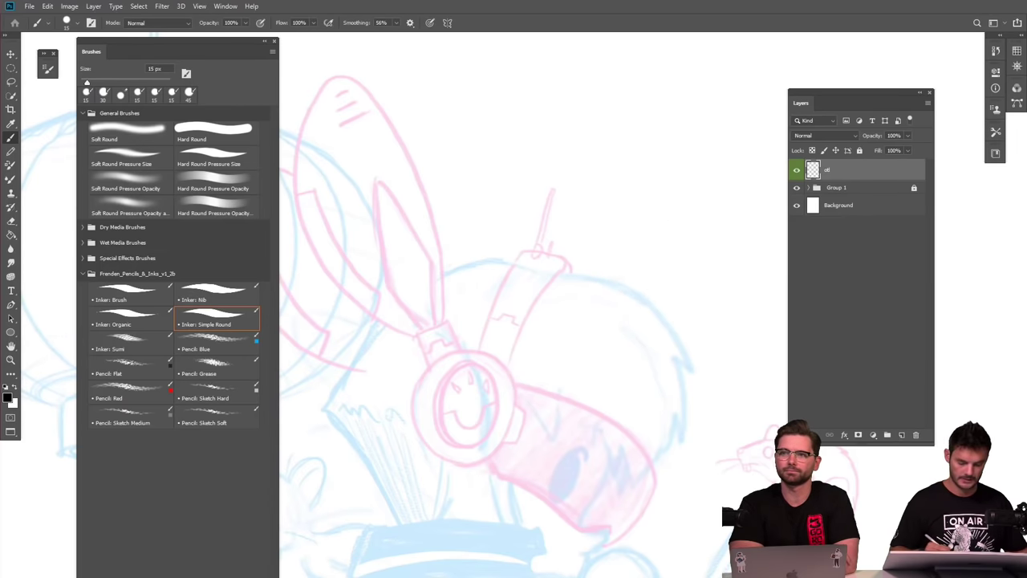
{"action": "key", "text": "bracketright"}
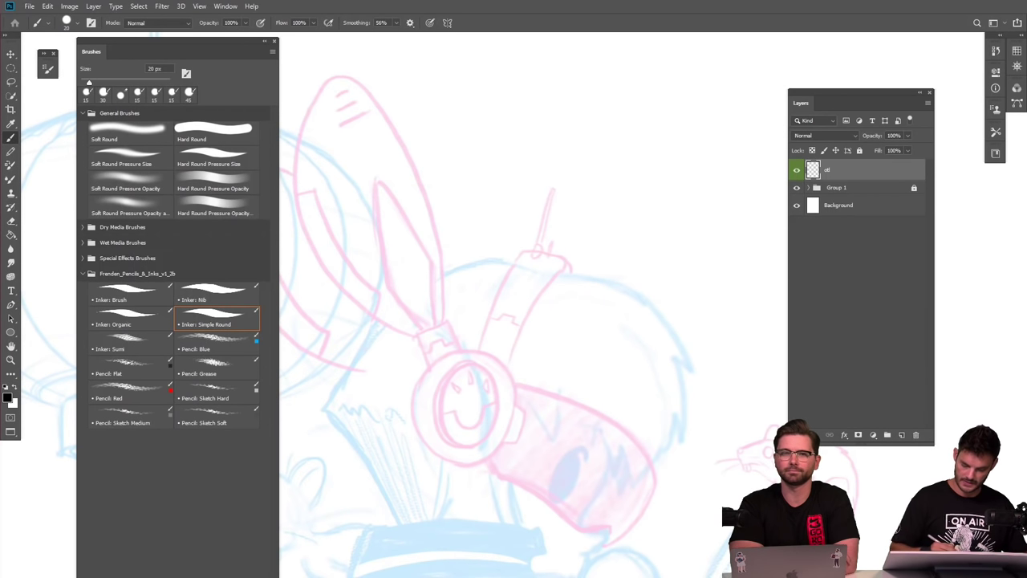
{"action": "key", "text": "bracketleft"}
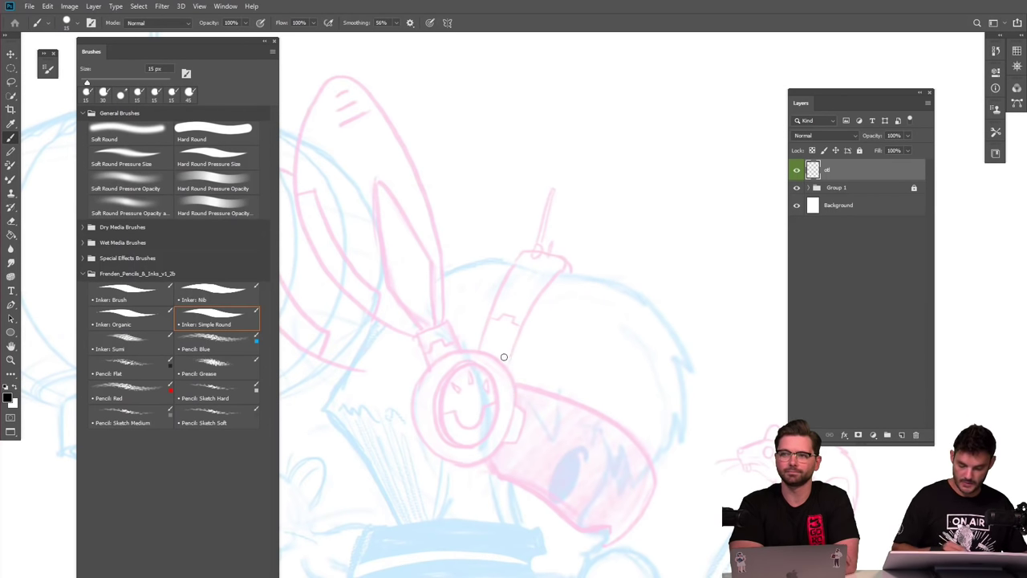
Ink the two curved edges of the headphone band with the 15 px brush, undoing the small circle at the upper end.
{"action": "mouse_move", "coordinate": [507, 371]}
{"action": "left_mouse_down"}
{"action": "mouse_move", "coordinate": [529, 309]}
{"action": "mouse_move", "coordinate": [566, 266]}
{"action": "left_mouse_up"}
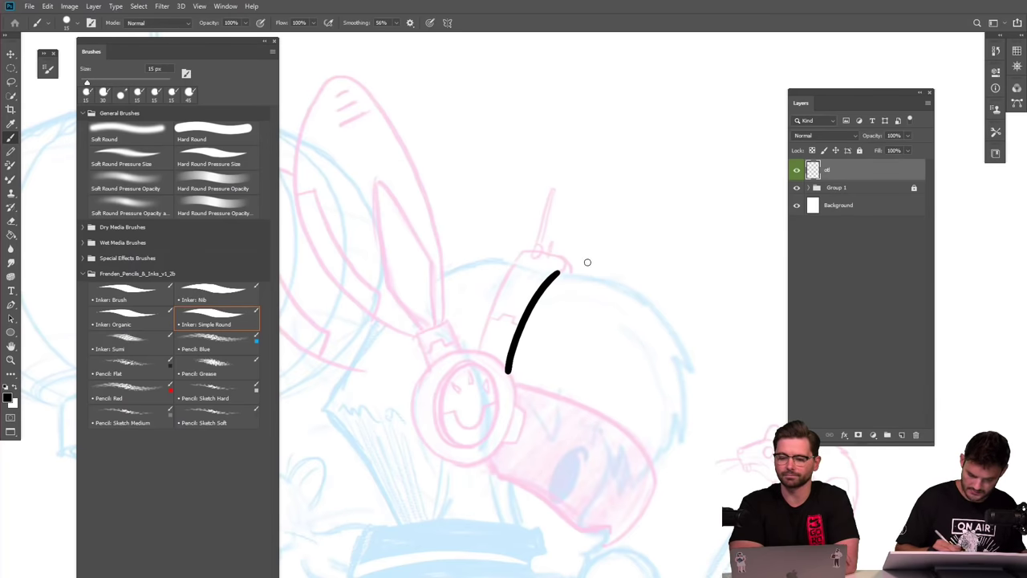
{"action": "key", "text": "ctrl+z"}
{"action": "mouse_move", "coordinate": [508, 371]}
{"action": "left_mouse_down"}
{"action": "mouse_move", "coordinate": [551, 279]}
{"action": "mouse_move", "coordinate": [574, 267]}
{"action": "left_mouse_up"}
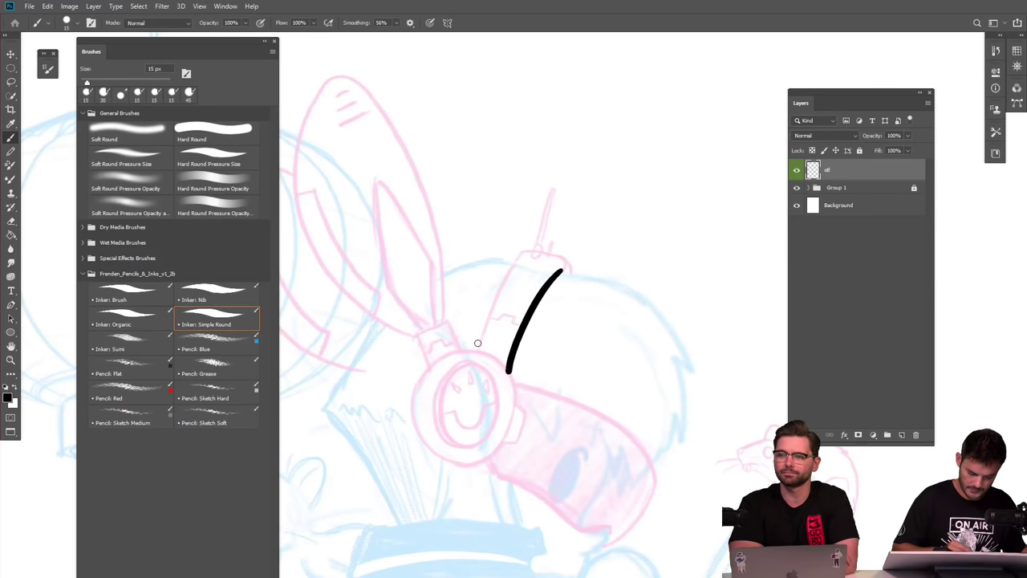
{"action": "mouse_move", "coordinate": [477, 350]}
{"action": "left_mouse_down"}
{"action": "mouse_move", "coordinate": [498, 285]}
{"action": "mouse_move", "coordinate": [522, 255]}
{"action": "mouse_move", "coordinate": [544, 249]}
{"action": "mouse_move", "coordinate": [532, 250]}
{"action": "left_mouse_up"}
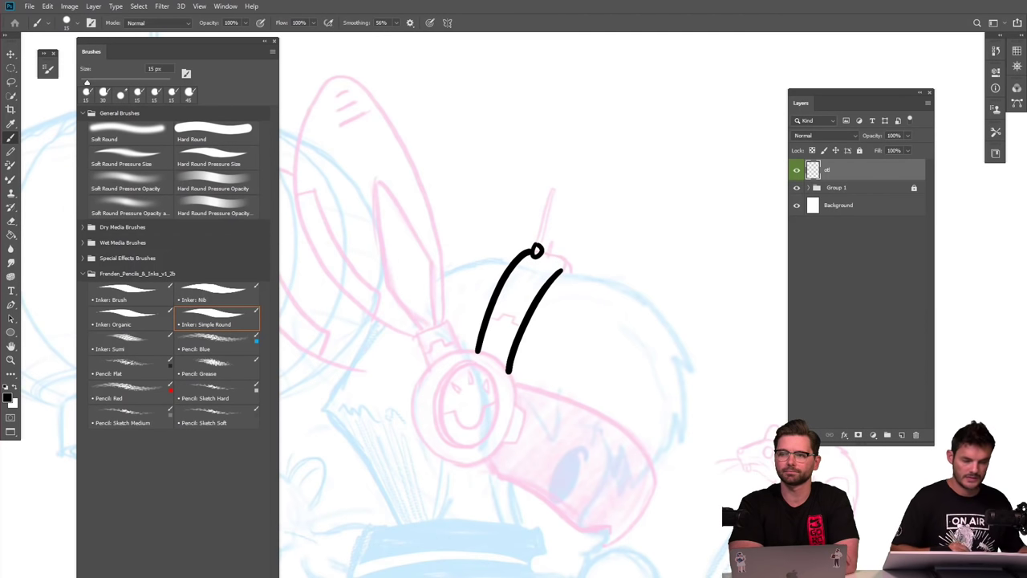
{"action": "key", "text": "ctrl+z"}
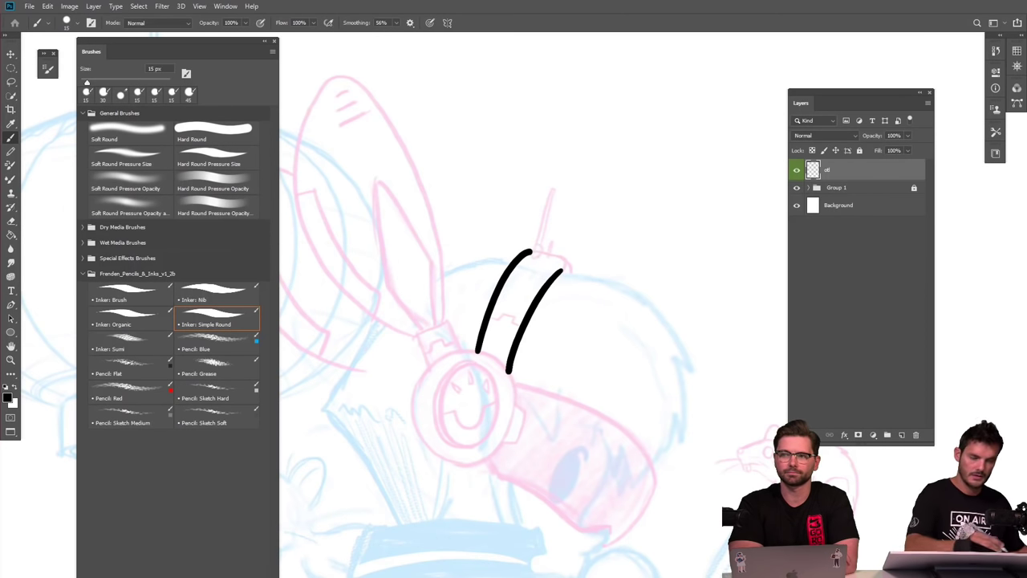
Set the brush smoothing to 29%, ink the small circle at the headband's upper end, and undo the trial antenna line.
{"action": "left_click", "coordinate": [395, 23]}
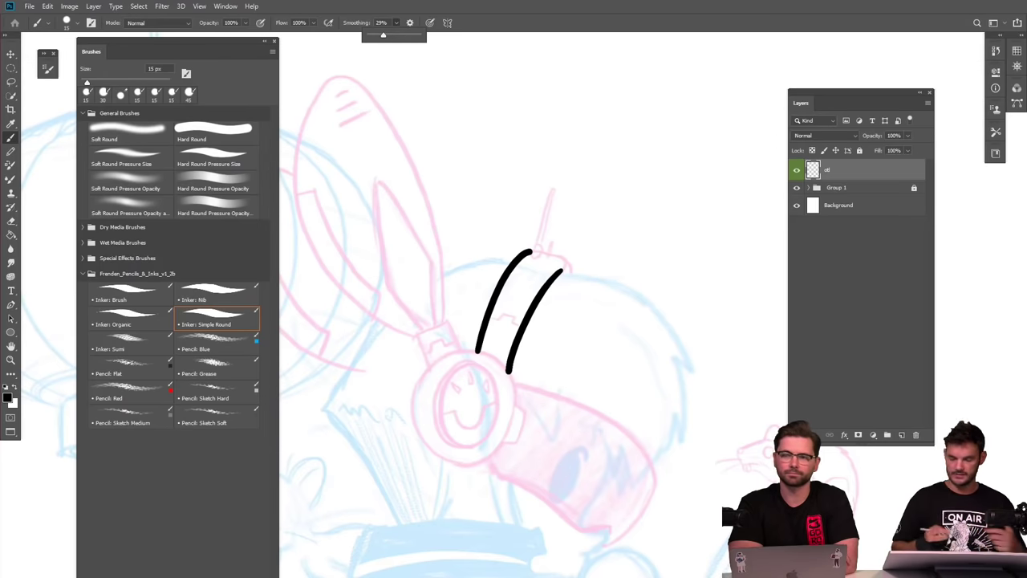
{"action": "mouse_move", "coordinate": [534, 246]}
{"action": "left_mouse_down"}
{"action": "mouse_move", "coordinate": [536, 259]}
{"action": "mouse_move", "coordinate": [548, 183]}
{"action": "left_mouse_up"}
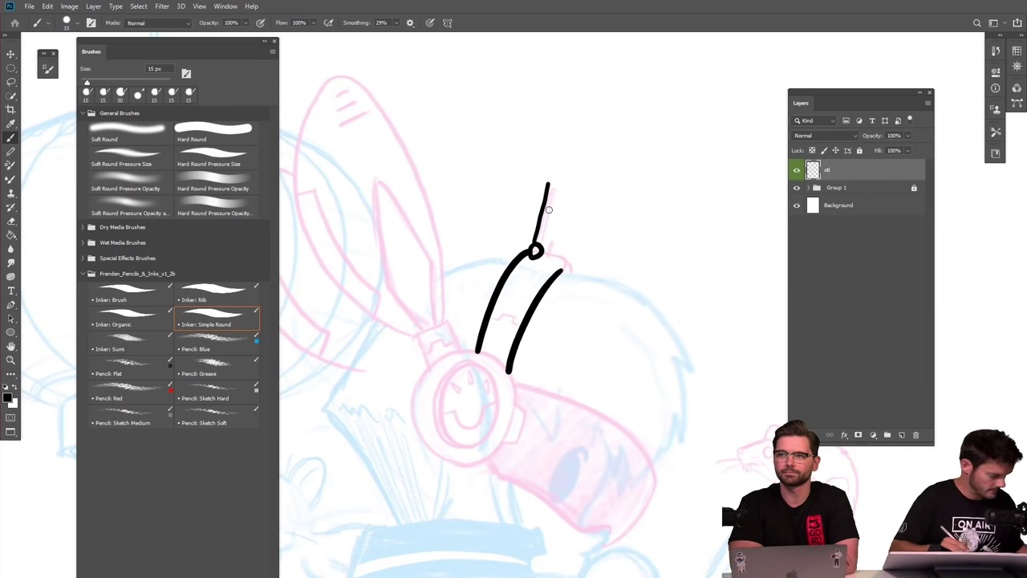
{"action": "key", "text": "ctrl+z"}
Set the brush smoothing to 42% and try the antenna line above the small circle twice, undoing each attempt.
{"action": "left_click", "coordinate": [396, 23]}
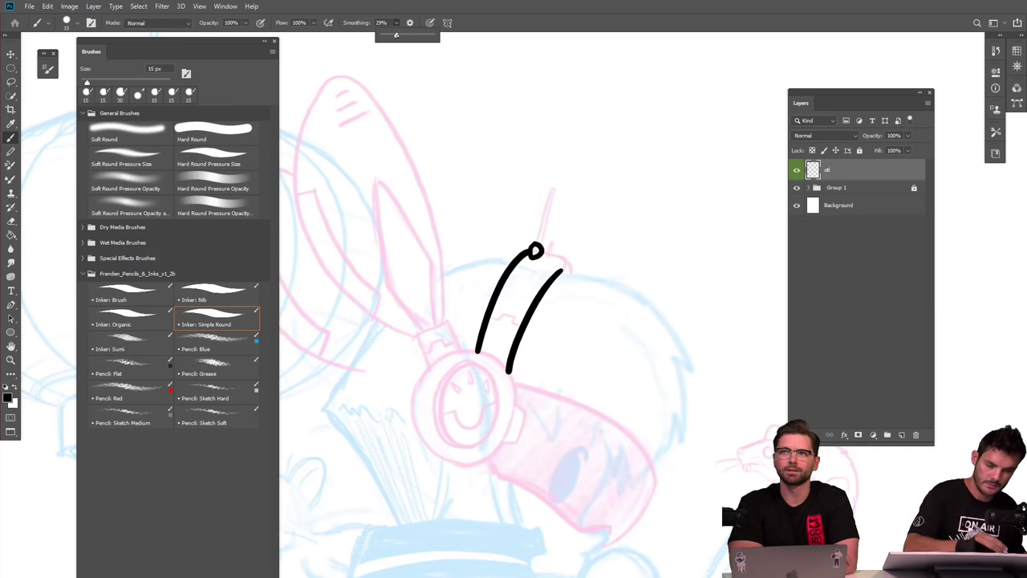
{"action": "left_click_drag", "start_coordinate": [401, 35], "coordinate": [403, 35]}
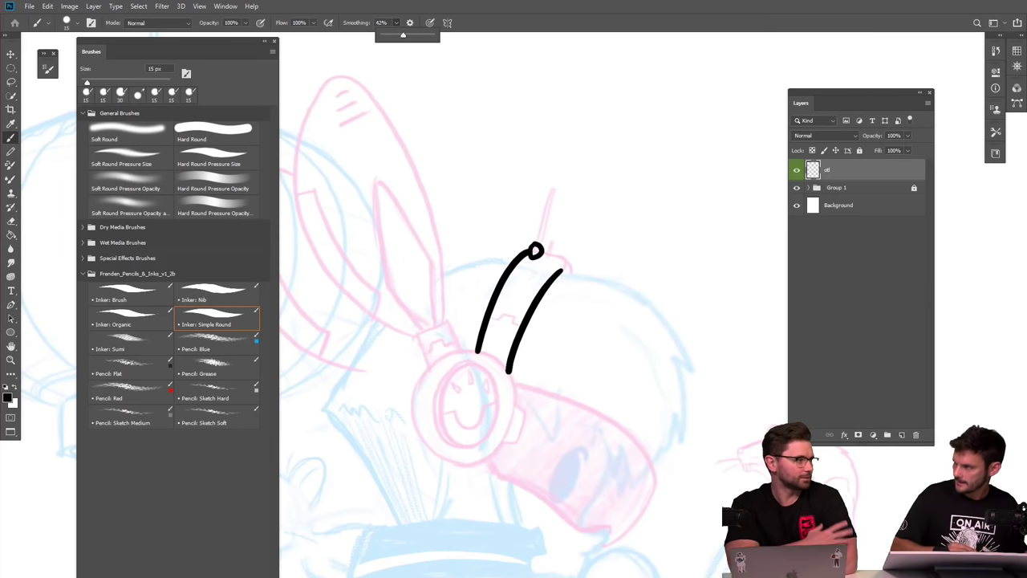
{"action": "left_click_drag", "start_coordinate": [535, 247], "coordinate": [547, 170]}
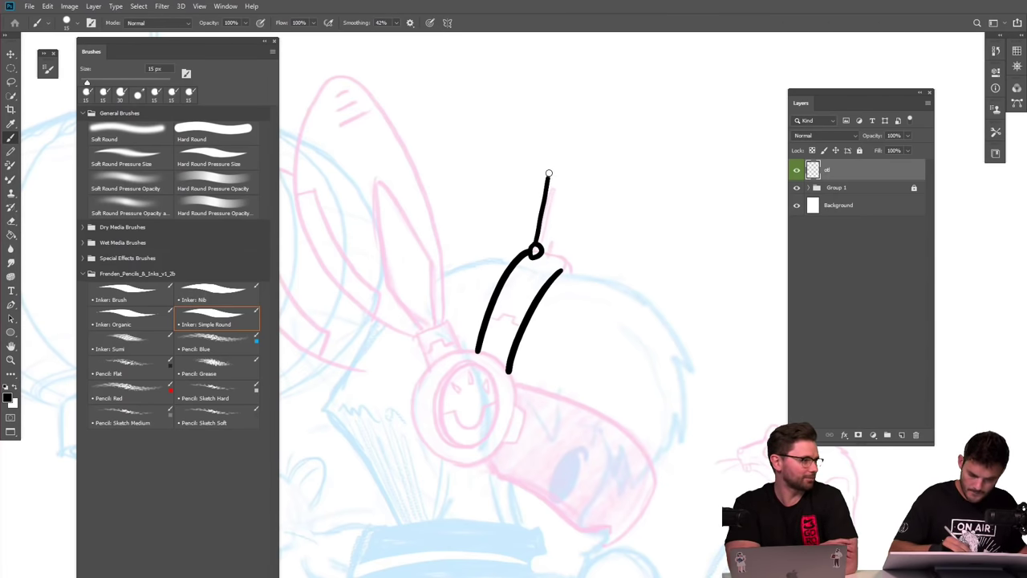
{"action": "key", "text": "ctrl+z"}
{"action": "left_click_drag", "start_coordinate": [536, 249], "coordinate": [550, 183]}
{"action": "key", "text": "ctrl+z"}
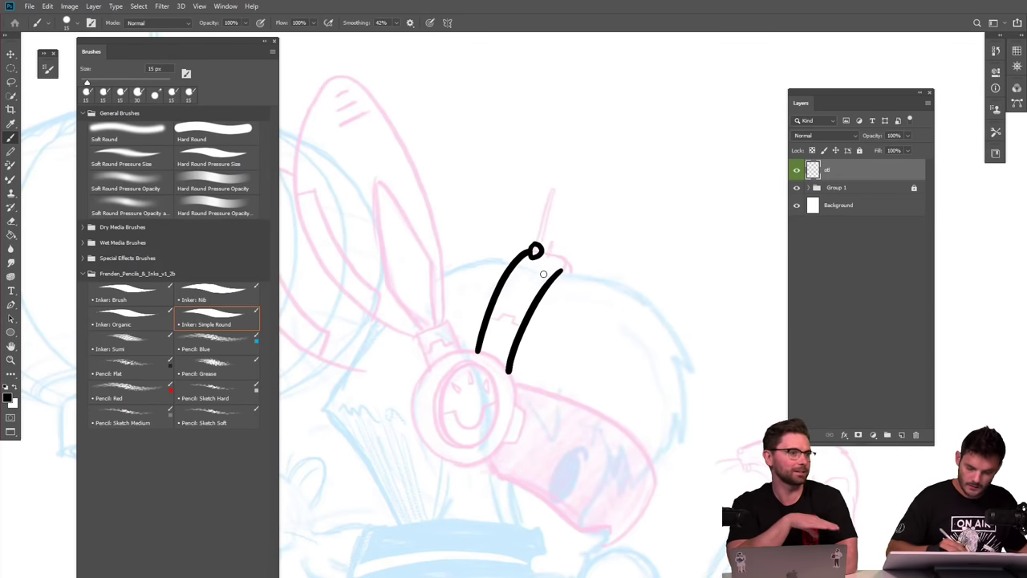
Set the brush smoothing to 68% and try the curved end cap of the headband beside the small circle, undoing each attempt.
{"action": "left_click", "coordinate": [397, 22]}
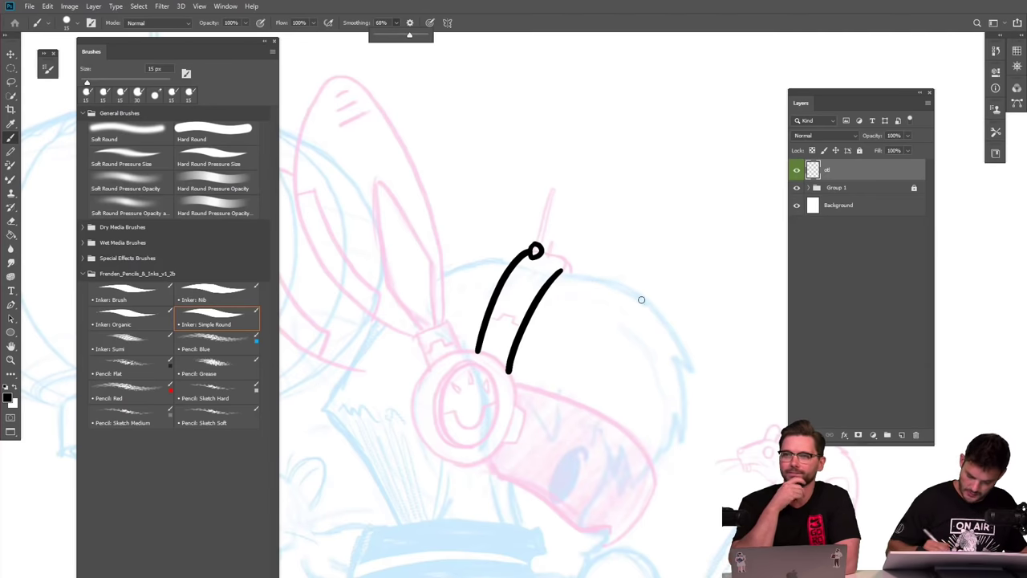
{"action": "left_click_drag", "start_coordinate": [546, 252], "coordinate": [574, 270]}
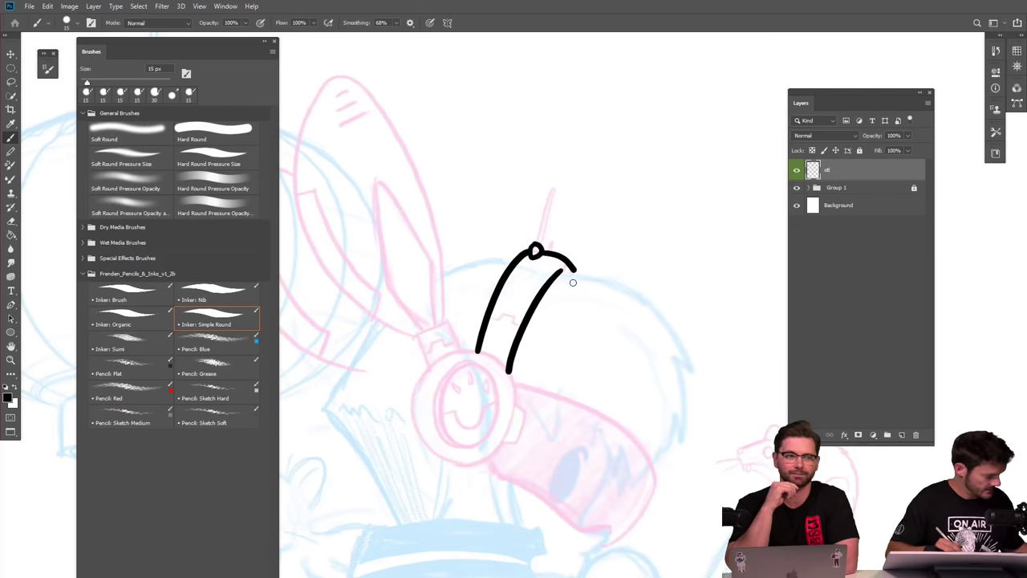
{"action": "key", "text": "ctrl+z"}
{"action": "scroll", "coordinate": [574, 281], "scroll_direction": "up", "scroll_amount": 2}
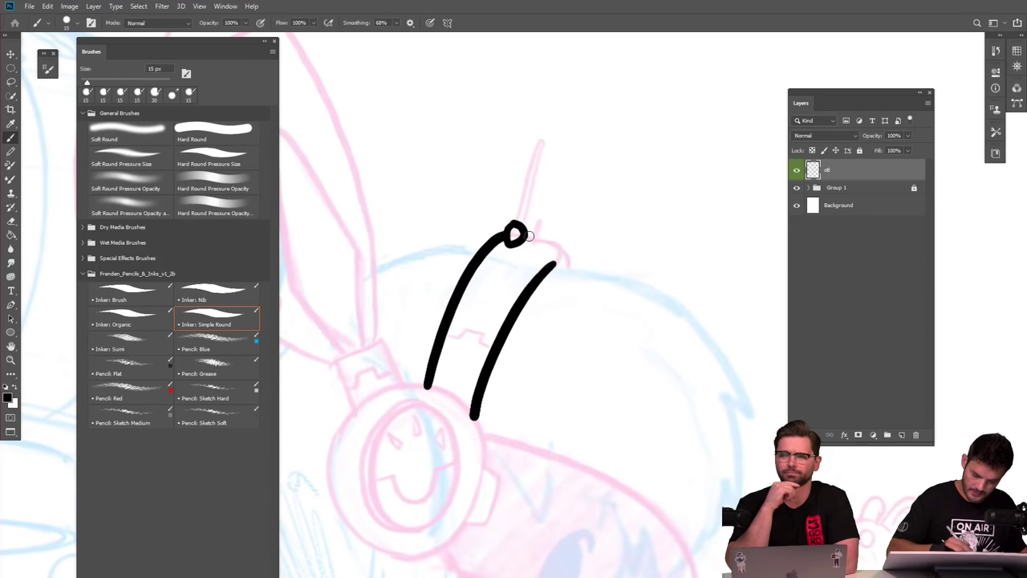
{"action": "mouse_move", "coordinate": [525, 235]}
{"action": "left_mouse_down"}
{"action": "mouse_move", "coordinate": [555, 245]}
{"action": "mouse_move", "coordinate": [566, 273]}
{"action": "left_mouse_up"}
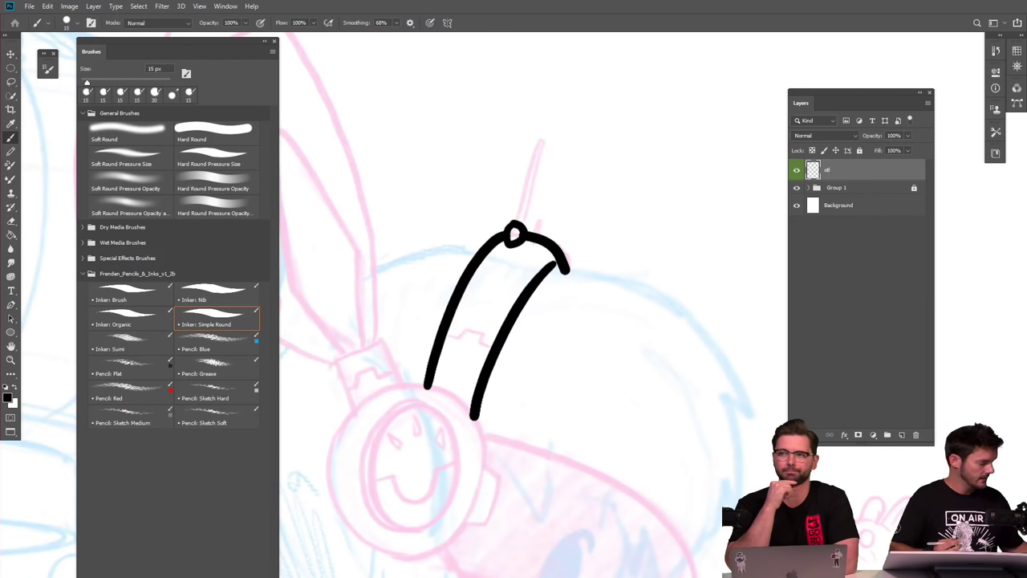
{"action": "key", "text": "ctrl+z"}
{"action": "left_click_drag", "start_coordinate": [524, 236], "coordinate": [575, 278]}
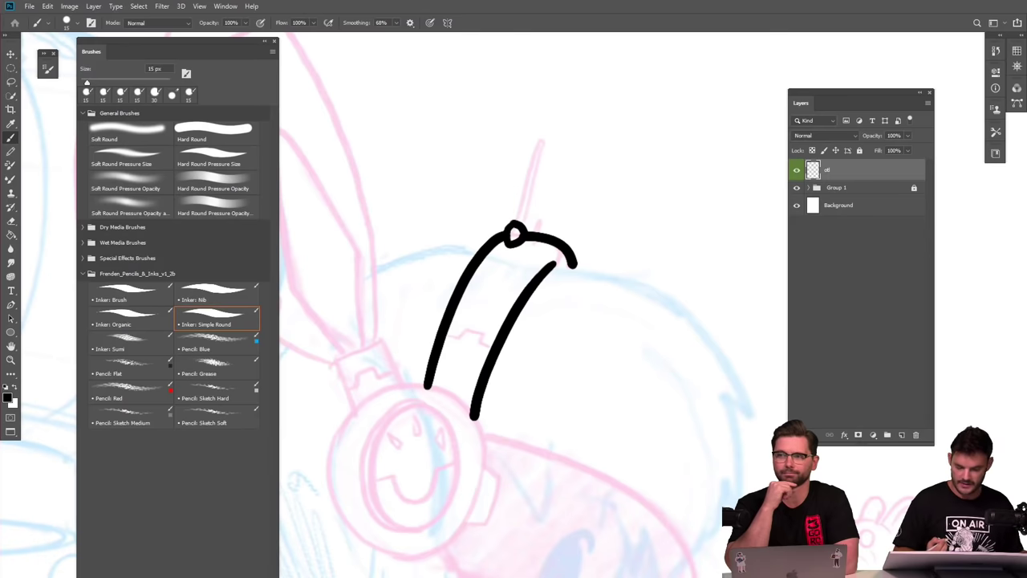
{"action": "key", "text": "ctrl+z"}
Ink the antenna as two parallel lines above the small circle, undo its tip stroke, and set the brush smoothing to 42%.
{"action": "mouse_move", "coordinate": [516, 231]}
{"action": "left_mouse_down"}
{"action": "mouse_move", "coordinate": [500, 369]}
{"action": "mouse_move", "coordinate": [532, 272]}
{"action": "left_mouse_up"}
{"action": "left_click_drag", "start_coordinate": [522, 337], "coordinate": [536, 276]}
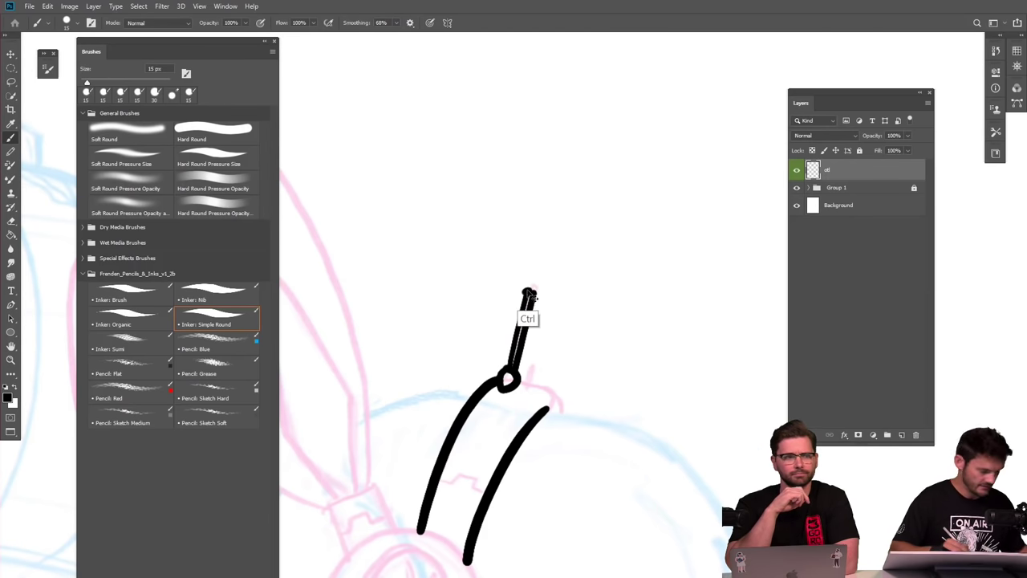
{"action": "key", "text": "ctrl+z"}
{"action": "left_click", "coordinate": [395, 22]}
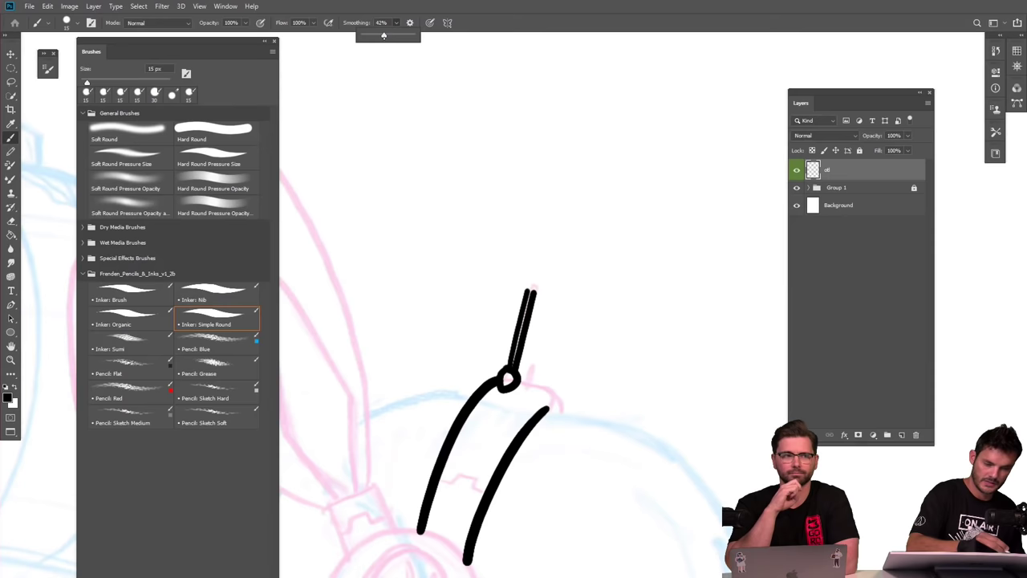
Close the antenna's tip and ink the headband's curved end cap with the short nub beside the small circle.
{"action": "left_click", "coordinate": [528, 290]}
{"action": "left_click_drag", "start_coordinate": [528, 290], "coordinate": [531, 295]}
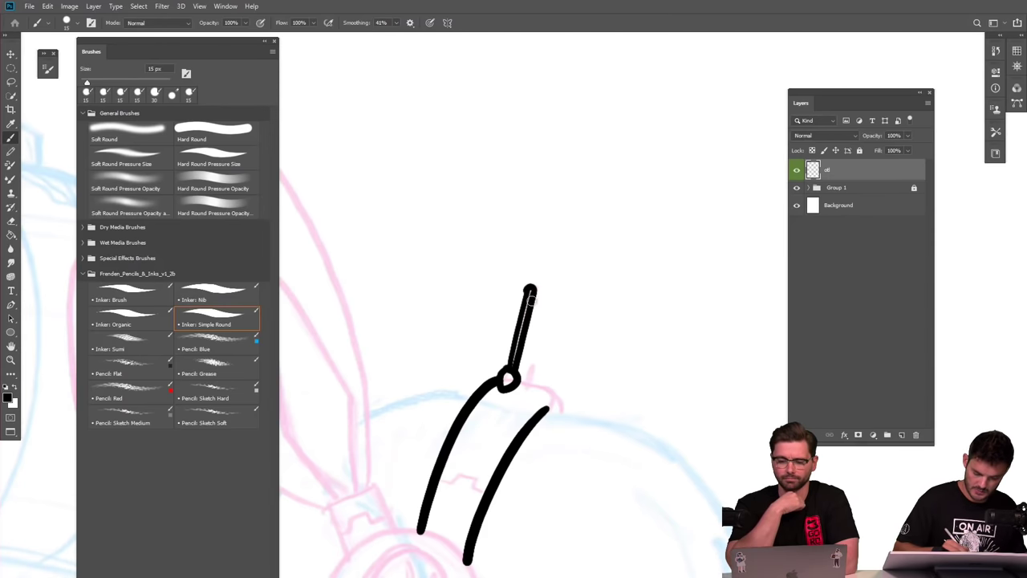
{"action": "scroll", "coordinate": [586, 367], "scroll_direction": "down", "scroll_amount": 5}
{"action": "scroll", "coordinate": [585, 367], "scroll_direction": "up", "scroll_amount": 7}
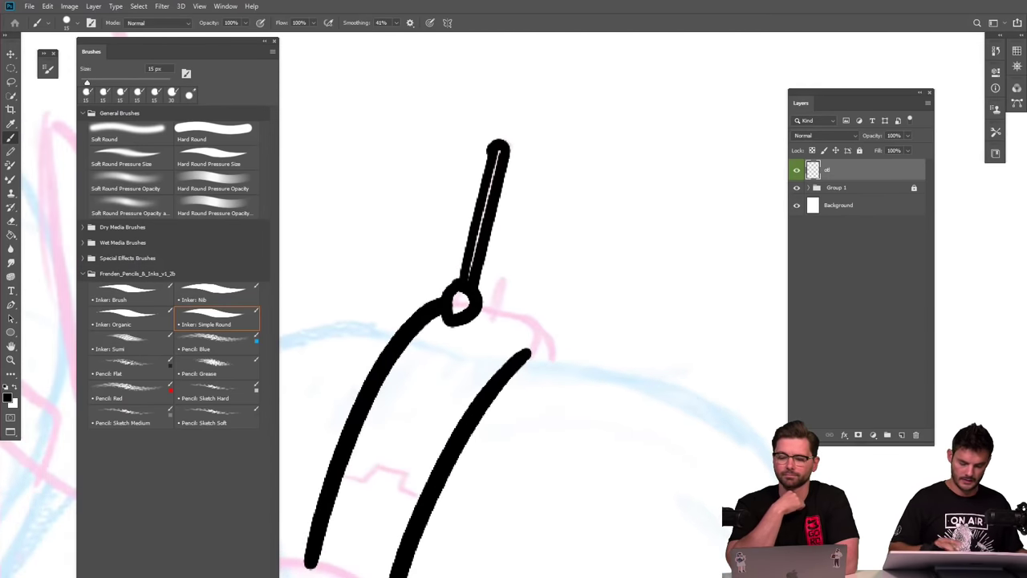
{"action": "mouse_move", "coordinate": [478, 303]}
{"action": "left_mouse_down"}
{"action": "mouse_move", "coordinate": [546, 328]}
{"action": "mouse_move", "coordinate": [561, 365]}
{"action": "mouse_move", "coordinate": [538, 345]}
{"action": "left_mouse_up"}
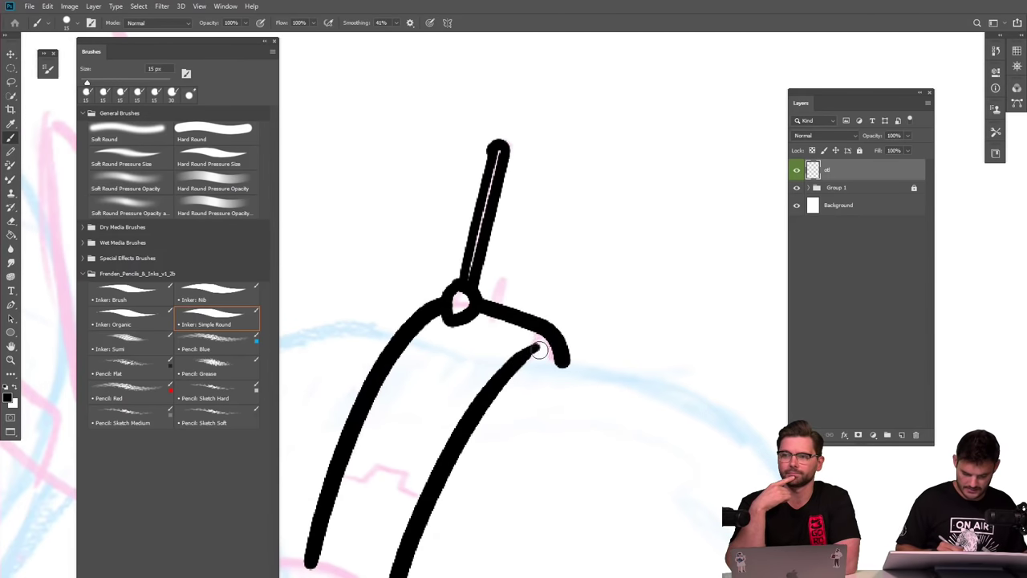
{"action": "mouse_move", "coordinate": [494, 299]}
{"action": "left_mouse_down"}
{"action": "mouse_move", "coordinate": [504, 272]}
{"action": "mouse_move", "coordinate": [507, 309]}
{"action": "left_mouse_up"}
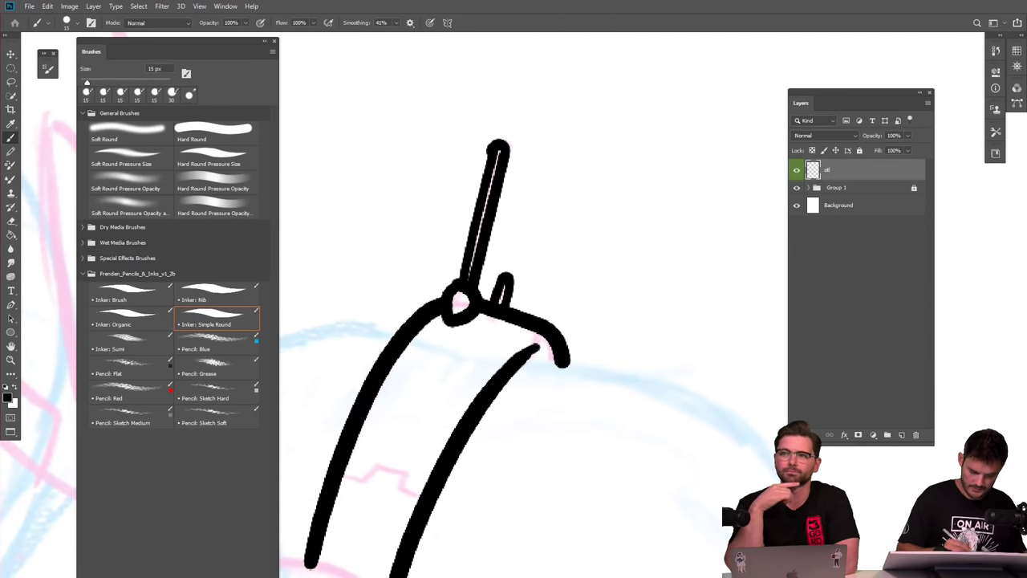
Tidy the rounded tip of the inked antenna with the Eraser.
{"action": "scroll", "coordinate": [615, 378], "scroll_direction": "down", "scroll_amount": 5}
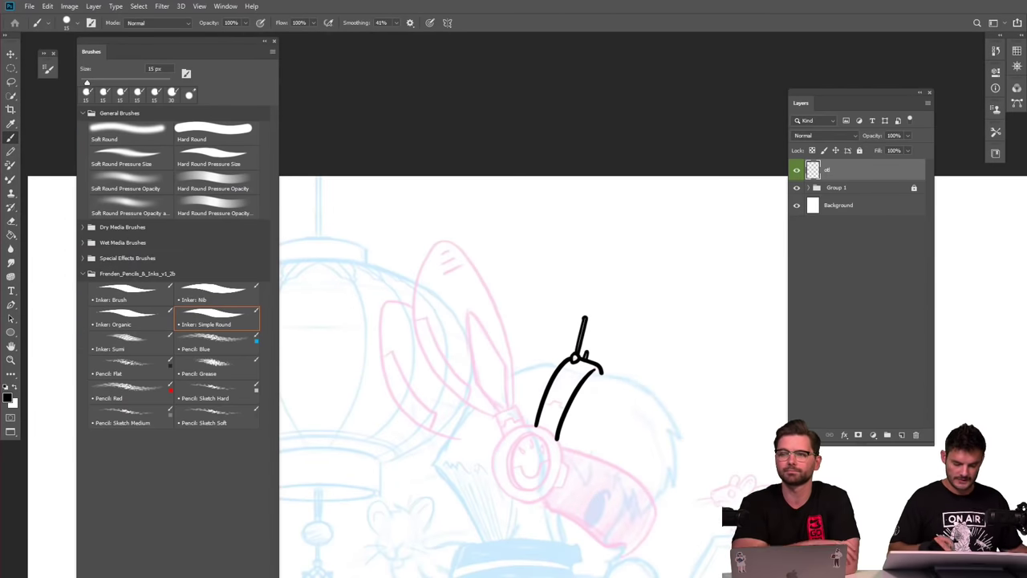
{"action": "scroll", "coordinate": [610, 357], "scroll_direction": "up", "scroll_amount": 2}
{"action": "key", "text": "e"}
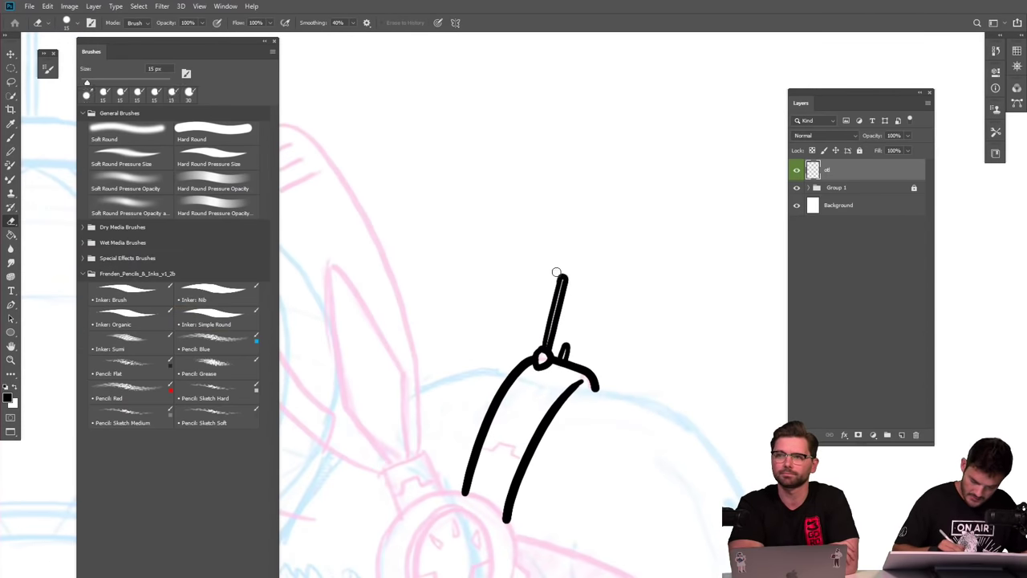
Ink the curved back-of-head line running from the headband's rear edge toward the base of the ears.
{"action": "key", "text": "b"}
{"action": "scroll", "coordinate": [610, 369], "scroll_direction": "down", "scroll_amount": 1}
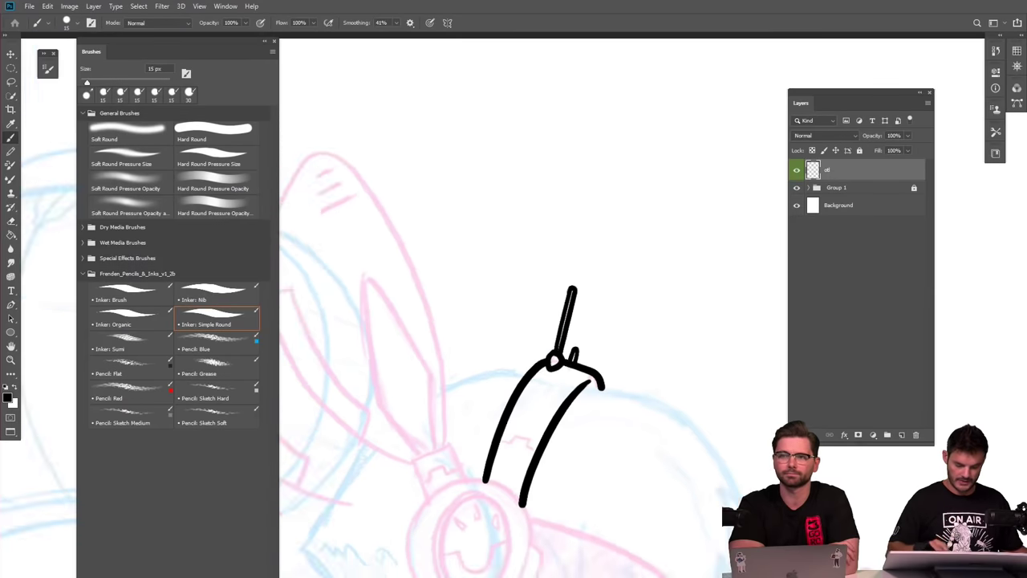
{"action": "left_click_drag", "start_coordinate": [556, 360], "coordinate": [626, 294]}
{"action": "scroll", "coordinate": [587, 365], "scroll_direction": "up", "scroll_amount": 3}
{"action": "left_click_drag", "start_coordinate": [658, 337], "coordinate": [627, 288]}
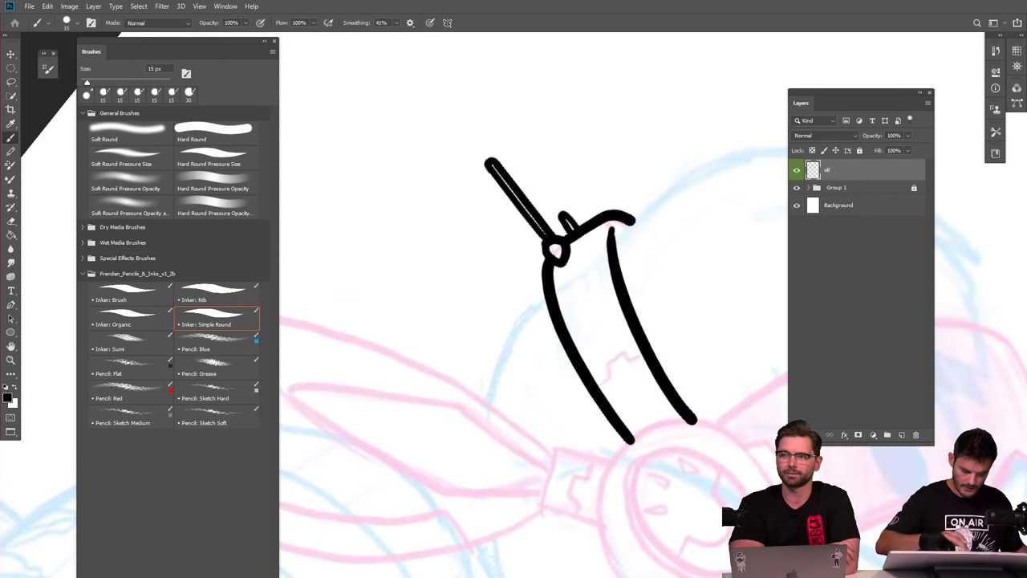
{"action": "mouse_move", "coordinate": [547, 291]}
{"action": "left_mouse_down"}
{"action": "mouse_move", "coordinate": [500, 355]}
{"action": "mouse_move", "coordinate": [484, 408]}
{"action": "left_mouse_up"}
Try a test stroke across the head, taper its upper end with the Eraser, and undo it all.
{"action": "key", "text": "e"}
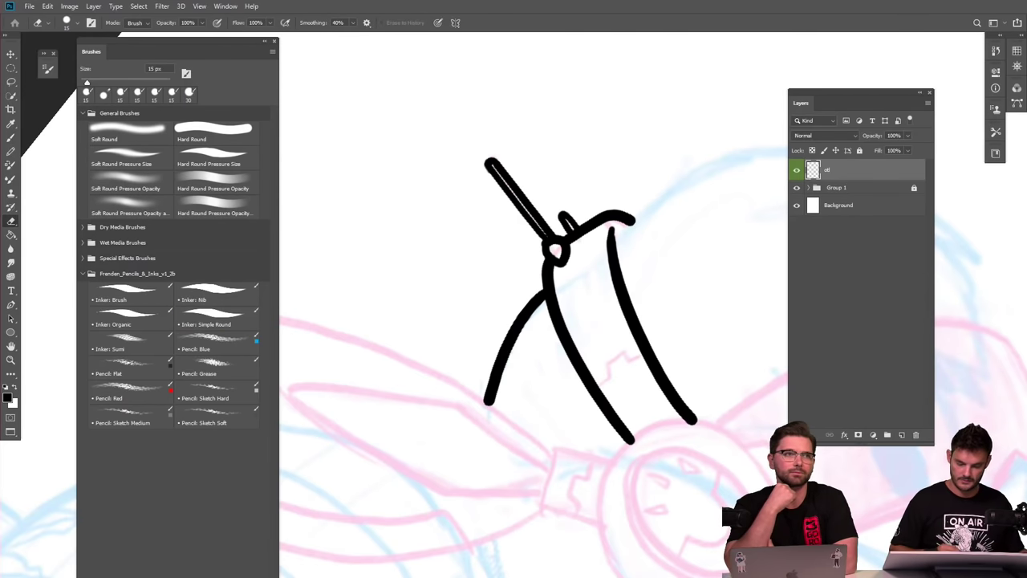
{"action": "left_click_drag", "start_coordinate": [658, 321], "coordinate": [469, 376]}
{"action": "key", "text": "b"}
{"action": "mouse_move", "coordinate": [557, 445]}
{"action": "left_mouse_down"}
{"action": "mouse_move", "coordinate": [608, 264]}
{"action": "mouse_move", "coordinate": [620, 255]}
{"action": "left_mouse_up"}
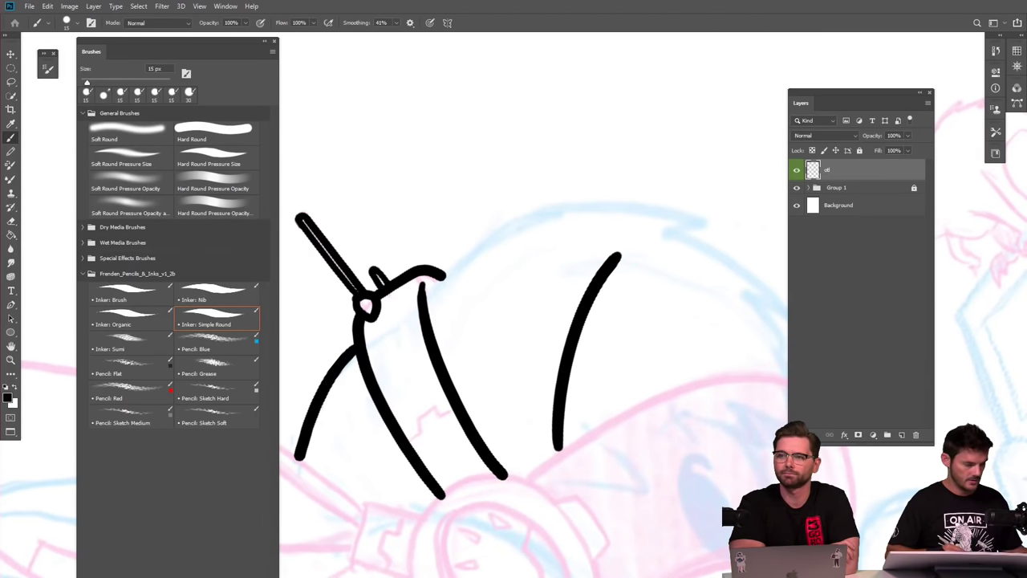
{"action": "key", "text": "e"}
{"action": "mouse_move", "coordinate": [630, 236]}
{"action": "left_mouse_down"}
{"action": "mouse_move", "coordinate": [610, 265]}
{"action": "mouse_move", "coordinate": [575, 375]}
{"action": "left_mouse_up"}
{"action": "left_click_drag", "start_coordinate": [620, 256], "coordinate": [579, 368]}
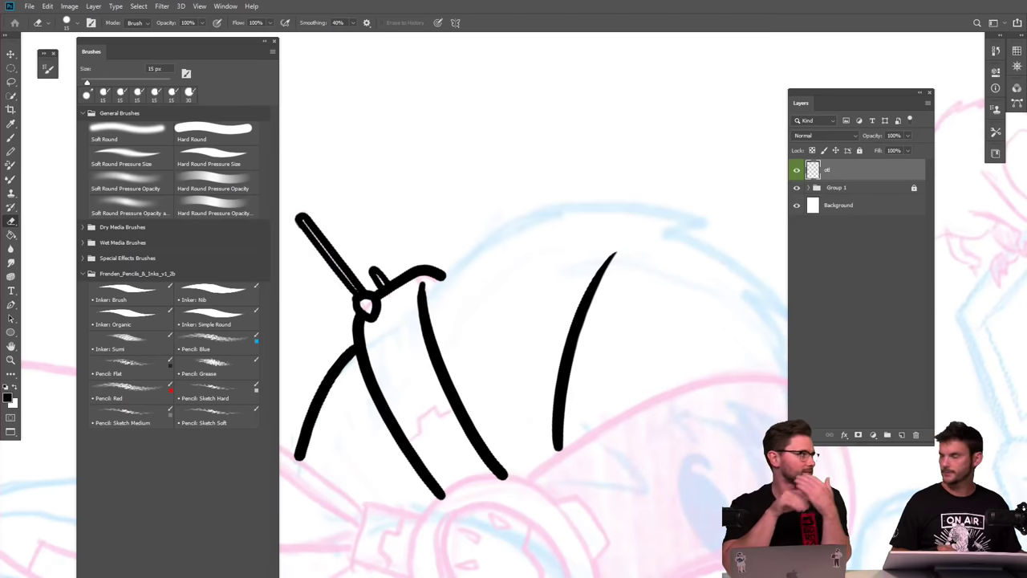
{"action": "key", "text": "ctrl+z"}
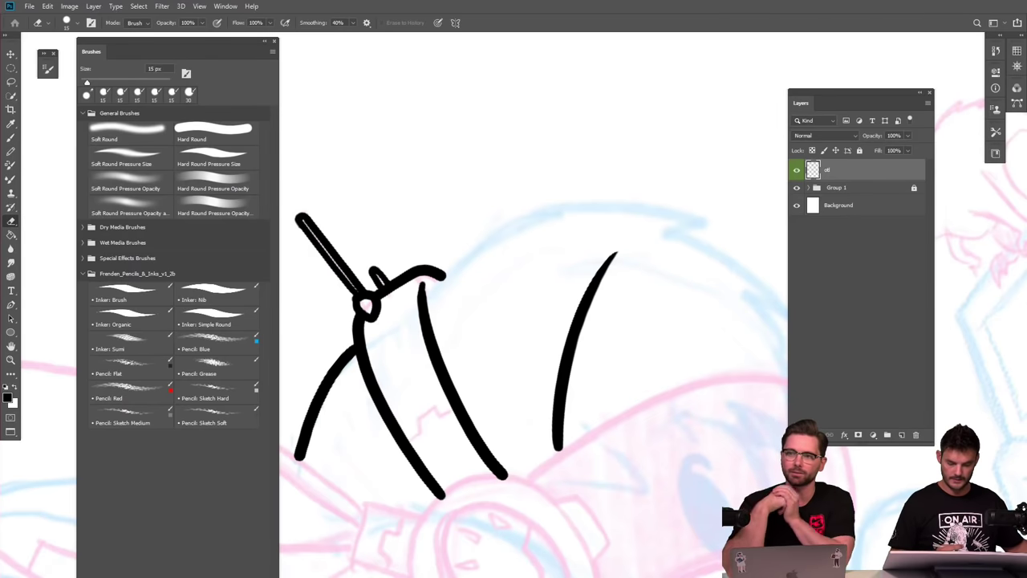
{"action": "key", "text": "ctrl+z"}
{"action": "key", "text": "ctrl+z"}
Ink the head's top curve from the headband forward, ending in jagged fur tufts down to the visor.
{"action": "scroll", "coordinate": [662, 377], "scroll_direction": "down", "scroll_amount": 3}
{"action": "scroll", "coordinate": [514, 385], "scroll_direction": "up", "scroll_amount": 1}
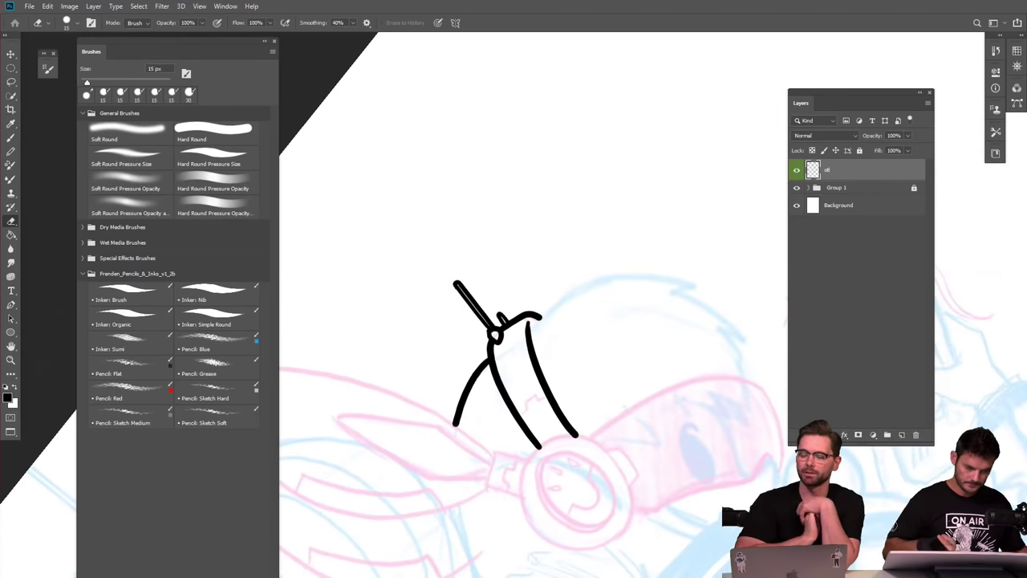
{"action": "key", "text": "b"}
{"action": "mouse_move", "coordinate": [495, 334]}
{"action": "left_mouse_down"}
{"action": "mouse_move", "coordinate": [454, 387]}
{"action": "mouse_move", "coordinate": [477, 460]}
{"action": "mouse_move", "coordinate": [447, 377]}
{"action": "mouse_move", "coordinate": [500, 259]}
{"action": "mouse_move", "coordinate": [556, 210]}
{"action": "mouse_move", "coordinate": [543, 255]}
{"action": "mouse_move", "coordinate": [594, 213]}
{"action": "mouse_move", "coordinate": [692, 186]}
{"action": "mouse_move", "coordinate": [642, 216]}
{"action": "left_mouse_up"}
{"action": "scroll", "coordinate": [530, 353], "scroll_direction": "up", "scroll_amount": 3}
{"action": "mouse_move", "coordinate": [562, 361]}
{"action": "left_mouse_down"}
{"action": "mouse_move", "coordinate": [526, 295]}
{"action": "mouse_move", "coordinate": [554, 219]}
{"action": "mouse_move", "coordinate": [460, 309]}
{"action": "left_mouse_up"}
{"action": "mouse_move", "coordinate": [554, 308]}
{"action": "left_mouse_down"}
{"action": "mouse_move", "coordinate": [575, 391]}
{"action": "mouse_move", "coordinate": [572, 405]}
{"action": "mouse_move", "coordinate": [557, 372]}
{"action": "mouse_move", "coordinate": [559, 422]}
{"action": "left_mouse_up"}
{"action": "key", "text": "e"}
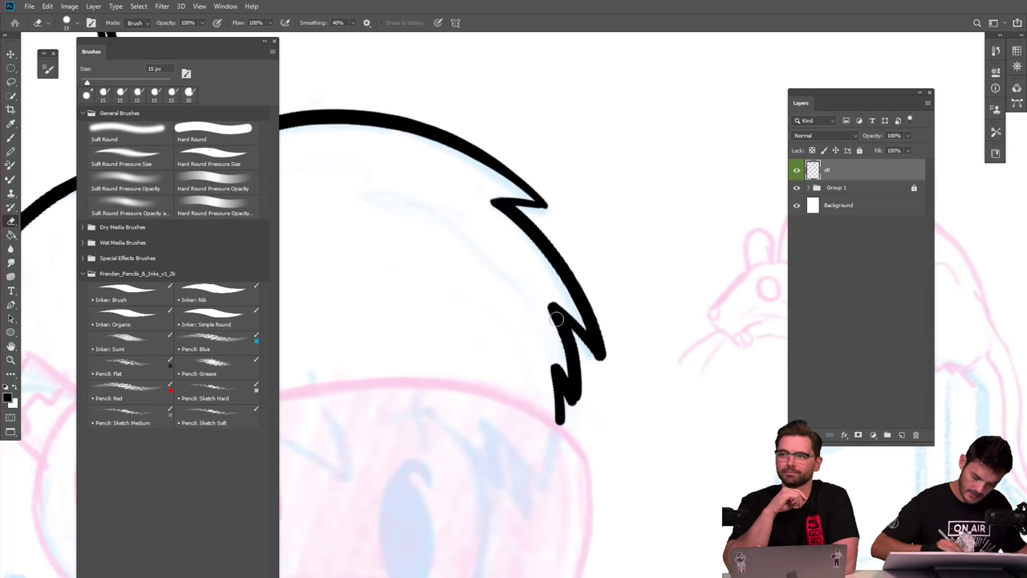
Try the headphone ear cup's outer ring at the headband's lower end twice, undoing each attempt.
{"action": "scroll", "coordinate": [673, 334], "scroll_direction": "down", "scroll_amount": 5}
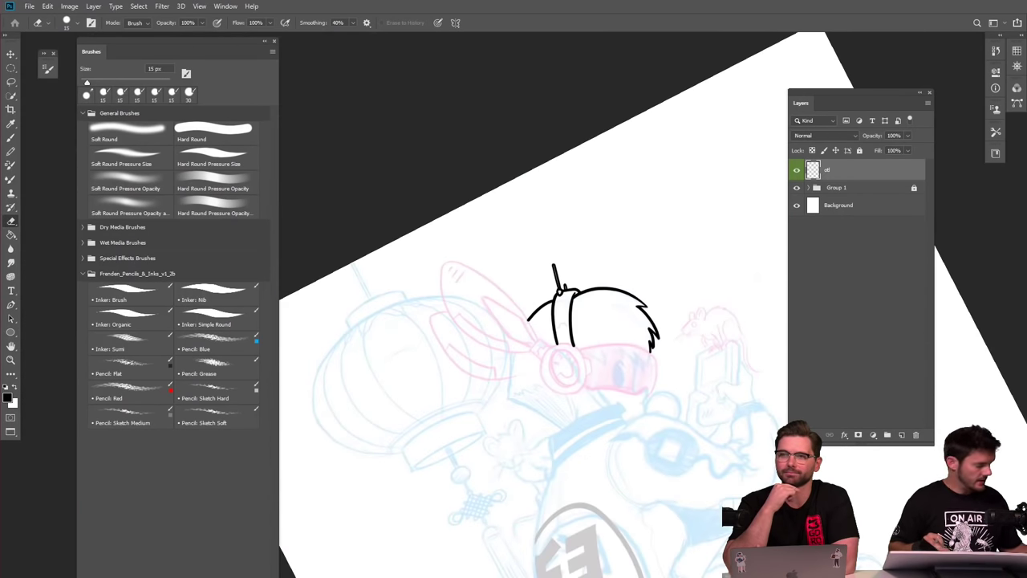
{"action": "key", "text": "b"}
{"action": "scroll", "coordinate": [684, 382], "scroll_direction": "up", "scroll_amount": 5}
{"action": "left_click_drag", "start_coordinate": [683, 382], "coordinate": [766, 400]}
{"action": "left_click_drag", "start_coordinate": [562, 337], "coordinate": [648, 338]}
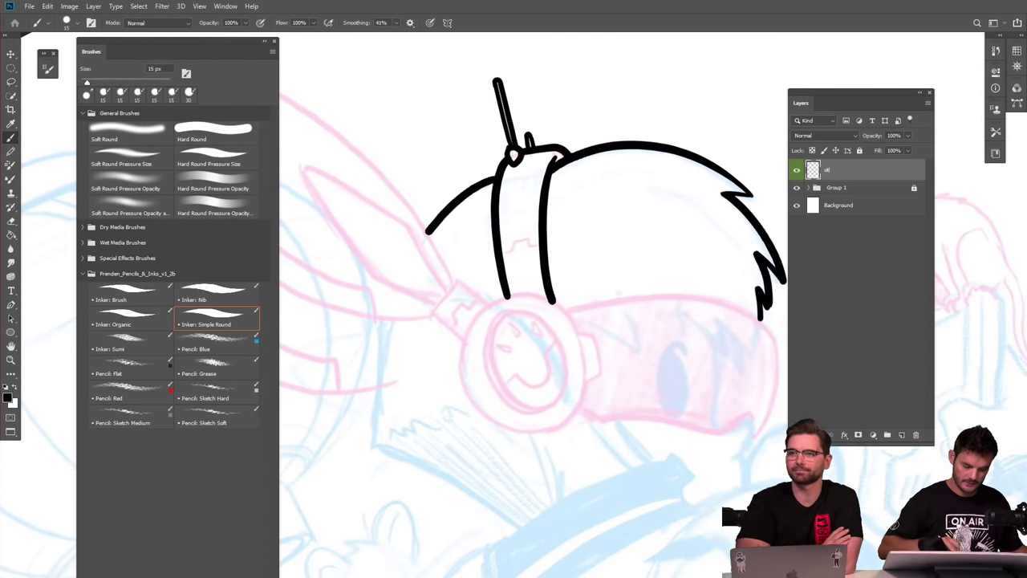
{"action": "scroll", "coordinate": [560, 319], "scroll_direction": "up", "scroll_amount": 2}
{"action": "mouse_move", "coordinate": [548, 295]}
{"action": "left_mouse_down"}
{"action": "mouse_move", "coordinate": [503, 283]}
{"action": "mouse_move", "coordinate": [466, 295]}
{"action": "mouse_move", "coordinate": [433, 337]}
{"action": "mouse_move", "coordinate": [424, 384]}
{"action": "mouse_move", "coordinate": [436, 428]}
{"action": "mouse_move", "coordinate": [472, 463]}
{"action": "mouse_move", "coordinate": [527, 473]}
{"action": "mouse_move", "coordinate": [564, 455]}
{"action": "mouse_move", "coordinate": [587, 421]}
{"action": "mouse_move", "coordinate": [582, 334]}
{"action": "mouse_move", "coordinate": [537, 294]}
{"action": "mouse_move", "coordinate": [465, 294]}
{"action": "left_mouse_up"}
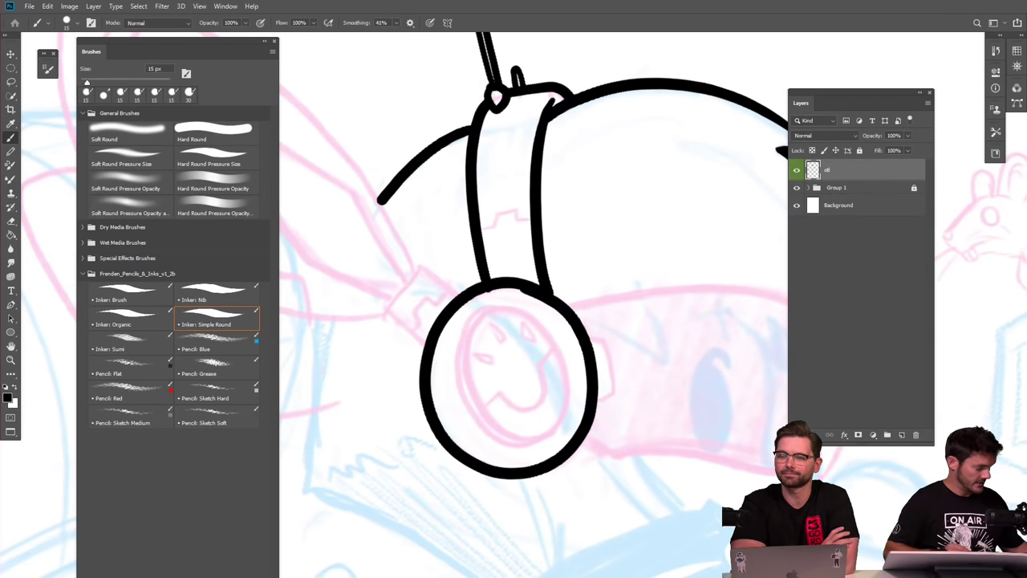
{"action": "key", "text": "ctrl+z"}
{"action": "mouse_move", "coordinate": [548, 295]}
{"action": "left_mouse_down"}
{"action": "mouse_move", "coordinate": [513, 283]}
{"action": "mouse_move", "coordinate": [467, 294]}
{"action": "mouse_move", "coordinate": [426, 345]}
{"action": "mouse_move", "coordinate": [422, 398]}
{"action": "mouse_move", "coordinate": [442, 442]}
{"action": "mouse_move", "coordinate": [484, 470]}
{"action": "mouse_move", "coordinate": [545, 470]}
{"action": "mouse_move", "coordinate": [577, 444]}
{"action": "mouse_move", "coordinate": [589, 408]}
{"action": "mouse_move", "coordinate": [575, 331]}
{"action": "mouse_move", "coordinate": [533, 287]}
{"action": "left_mouse_up"}
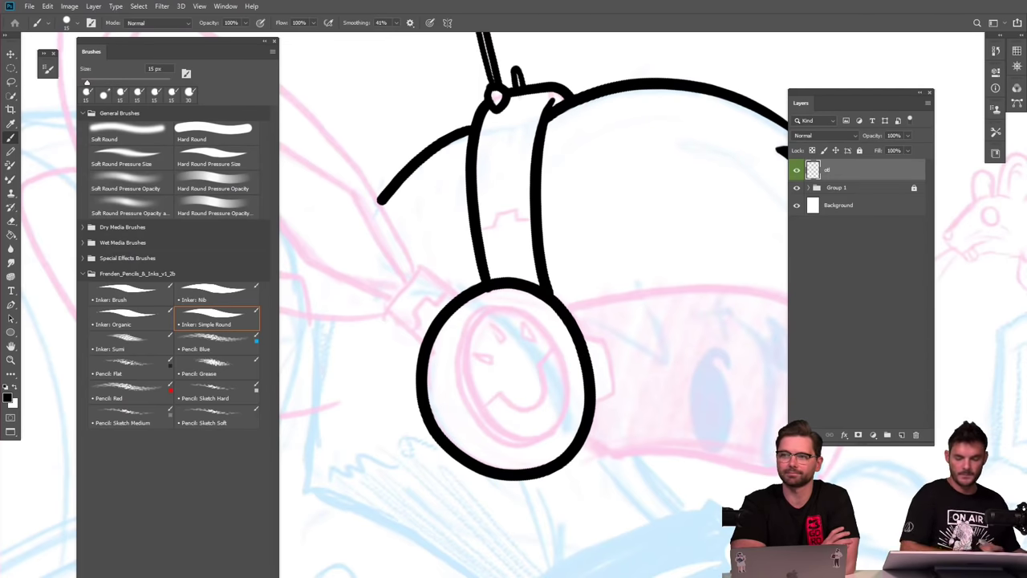
{"action": "scroll", "coordinate": [616, 382], "scroll_direction": "down", "scroll_amount": 4}
{"action": "scroll", "coordinate": [619, 368], "scroll_direction": "up", "scroll_amount": 3}
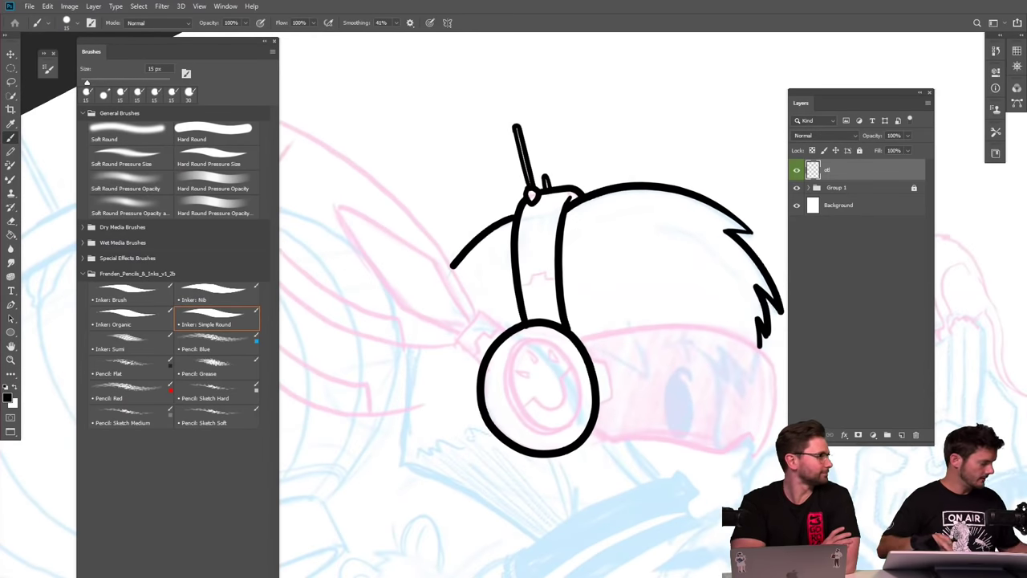
{"action": "key", "text": "ctrl+z"}
Ink the ear cup's outer ring at the headband's lower end and the double inner ring inside it.
{"action": "scroll", "coordinate": [544, 381], "scroll_direction": "up", "scroll_amount": 3}
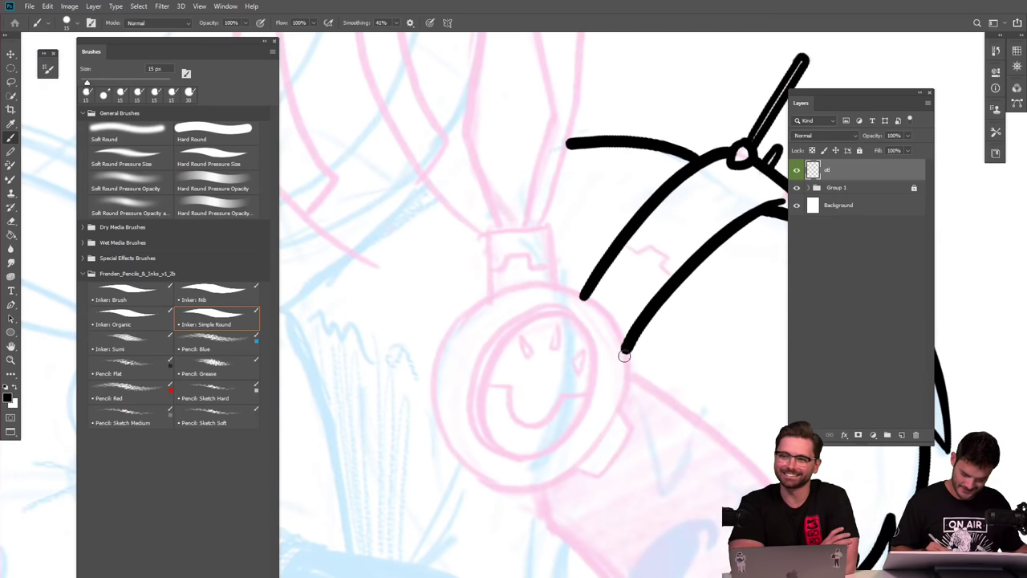
{"action": "mouse_move", "coordinate": [625, 348]}
{"action": "left_mouse_down"}
{"action": "mouse_move", "coordinate": [579, 289]}
{"action": "mouse_move", "coordinate": [519, 283]}
{"action": "mouse_move", "coordinate": [463, 314]}
{"action": "mouse_move", "coordinate": [434, 368]}
{"action": "mouse_move", "coordinate": [431, 430]}
{"action": "mouse_move", "coordinate": [470, 486]}
{"action": "mouse_move", "coordinate": [527, 493]}
{"action": "mouse_move", "coordinate": [578, 464]}
{"action": "mouse_move", "coordinate": [624, 351]}
{"action": "left_mouse_up"}
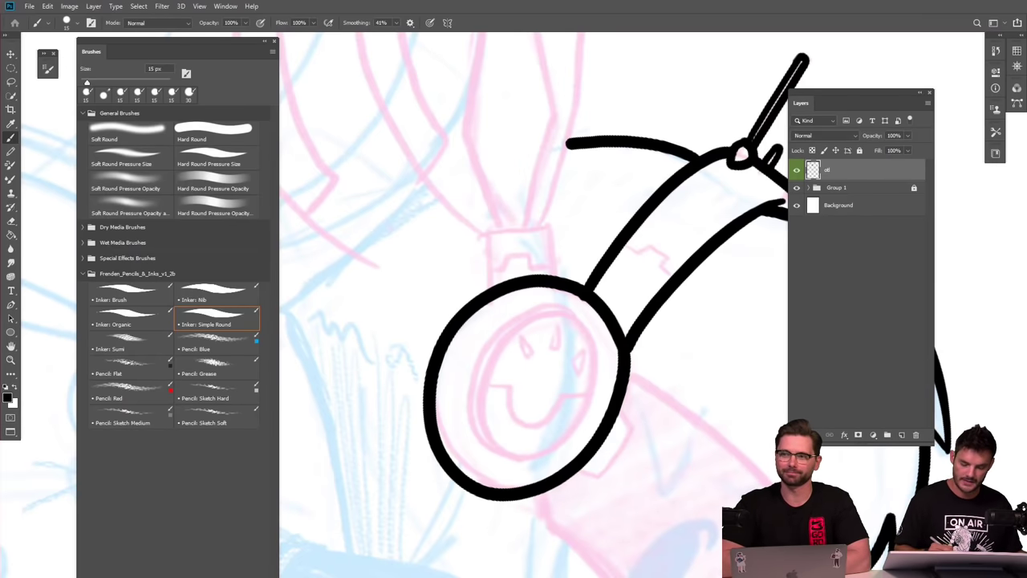
{"action": "mouse_move", "coordinate": [576, 324]}
{"action": "left_mouse_down"}
{"action": "mouse_move", "coordinate": [544, 313]}
{"action": "mouse_move", "coordinate": [486, 361]}
{"action": "mouse_move", "coordinate": [486, 442]}
{"action": "mouse_move", "coordinate": [555, 443]}
{"action": "mouse_move", "coordinate": [591, 360]}
{"action": "mouse_move", "coordinate": [578, 323]}
{"action": "mouse_move", "coordinate": [541, 308]}
{"action": "mouse_move", "coordinate": [465, 371]}
{"action": "mouse_move", "coordinate": [465, 447]}
{"action": "mouse_move", "coordinate": [508, 459]}
{"action": "mouse_move", "coordinate": [485, 446]}
{"action": "mouse_move", "coordinate": [473, 357]}
{"action": "mouse_move", "coordinate": [524, 308]}
{"action": "mouse_move", "coordinate": [578, 317]}
{"action": "mouse_move", "coordinate": [567, 401]}
{"action": "left_mouse_up"}
{"action": "key", "text": "ctrl+z"}
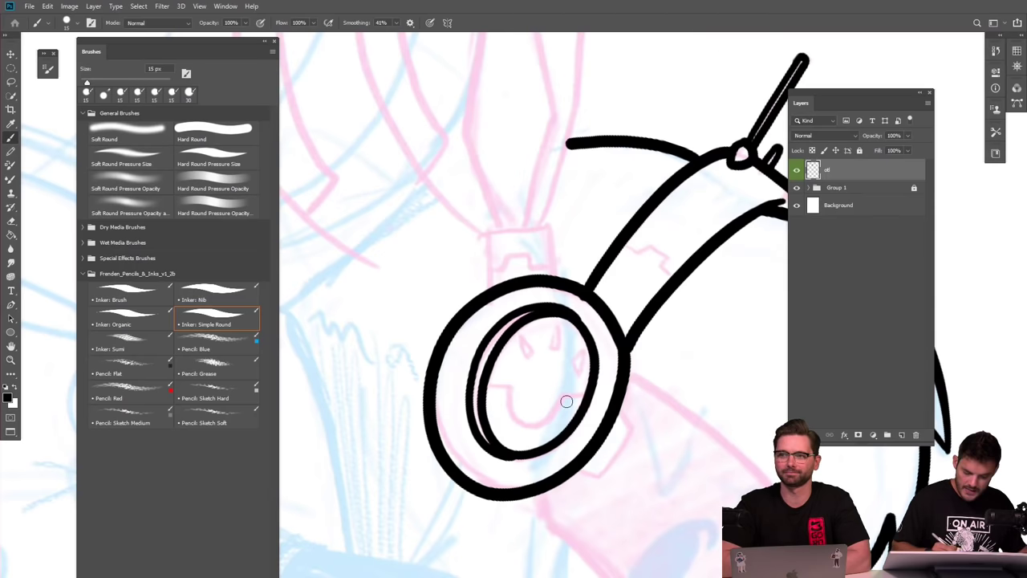
Ink the U-shaped mouth line and the three small pointed marks above it inside the ear cup's inner ring.
{"action": "mouse_move", "coordinate": [486, 383]}
{"action": "left_mouse_down"}
{"action": "mouse_move", "coordinate": [517, 385]}
{"action": "mouse_move", "coordinate": [514, 419]}
{"action": "mouse_move", "coordinate": [554, 410]}
{"action": "mouse_move", "coordinate": [565, 392]}
{"action": "mouse_move", "coordinate": [593, 391]}
{"action": "left_mouse_up"}
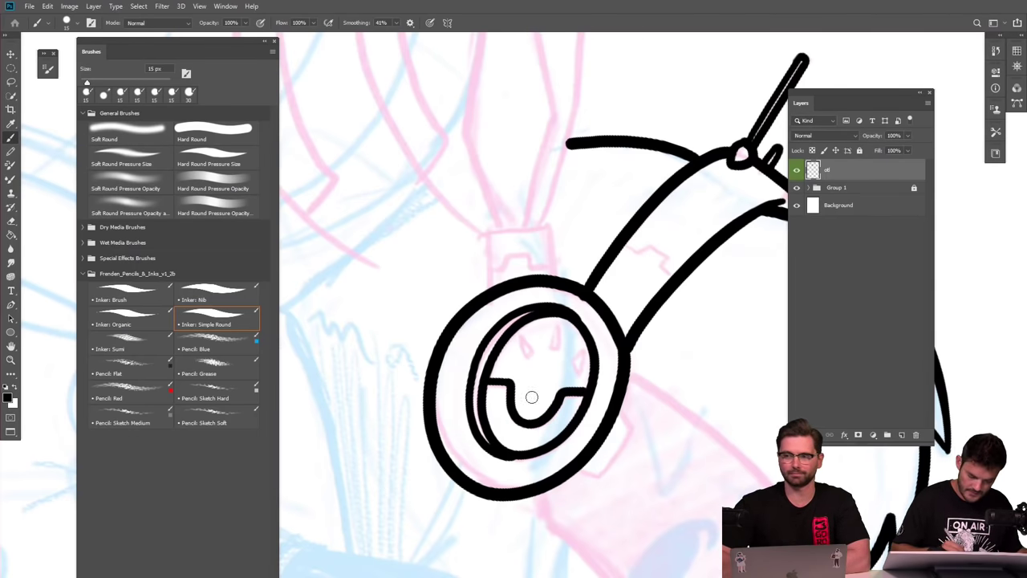
{"action": "mouse_move", "coordinate": [519, 336]}
{"action": "left_mouse_down"}
{"action": "mouse_move", "coordinate": [532, 354]}
{"action": "mouse_move", "coordinate": [560, 323]}
{"action": "mouse_move", "coordinate": [549, 353]}
{"action": "mouse_move", "coordinate": [560, 327]}
{"action": "left_mouse_up"}
{"action": "key", "text": "ctrl+z"}
{"action": "mouse_move", "coordinate": [558, 326]}
{"action": "left_mouse_down"}
{"action": "mouse_move", "coordinate": [548, 349]}
{"action": "mouse_move", "coordinate": [560, 322]}
{"action": "mouse_move", "coordinate": [554, 348]}
{"action": "mouse_move", "coordinate": [574, 369]}
{"action": "mouse_move", "coordinate": [584, 349]}
{"action": "mouse_move", "coordinate": [565, 364]}
{"action": "left_mouse_up"}
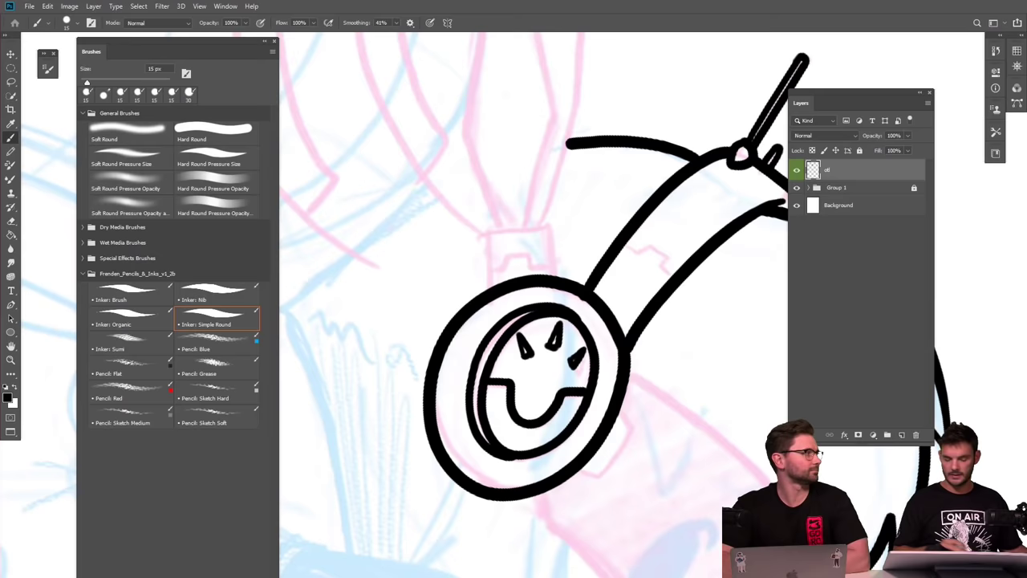
Ink the boxy connector joining the ear cup to the ears, with a stepped detail line inside it.
{"action": "scroll", "coordinate": [641, 383], "scroll_direction": "down", "scroll_amount": 5}
{"action": "key", "text": "ctrl+plus"}
{"action": "key", "text": "ctrl+plus"}
{"action": "key", "text": "ctrl+plus"}
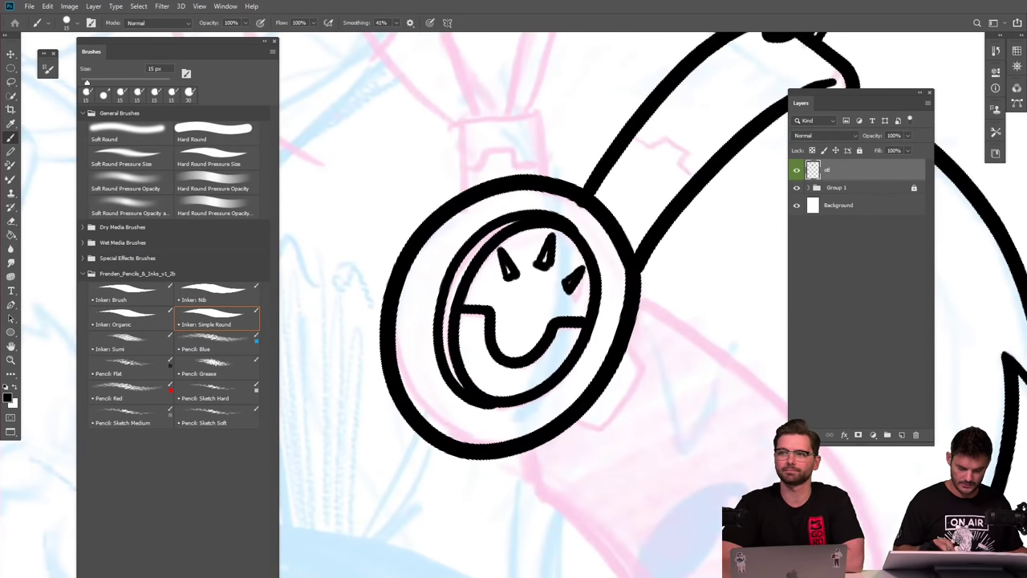
{"action": "scroll", "coordinate": [621, 453], "scroll_direction": "down", "scroll_amount": 2}
{"action": "scroll", "coordinate": [534, 321], "scroll_direction": "up", "scroll_amount": 3}
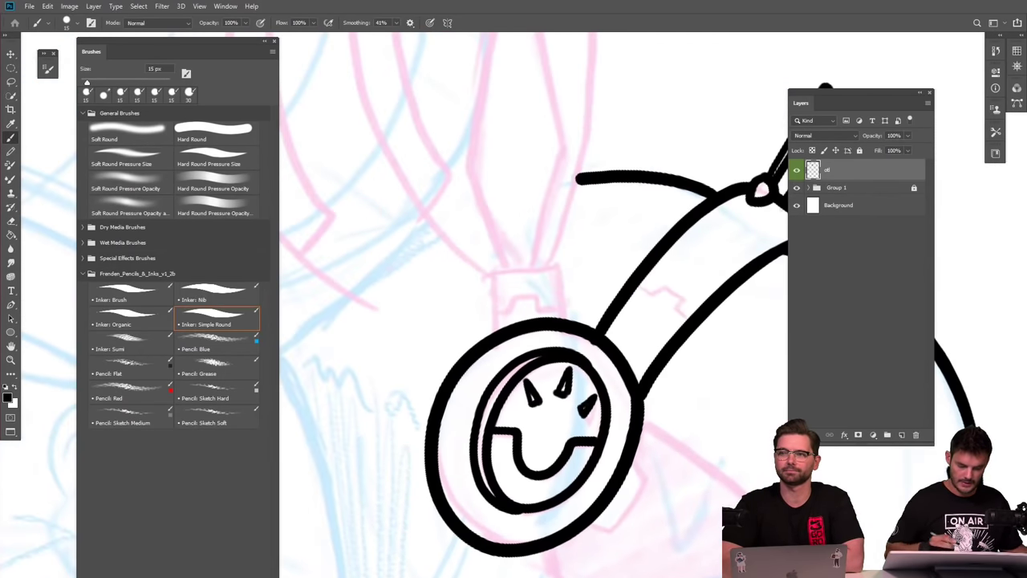
{"action": "mouse_move", "coordinate": [493, 335]}
{"action": "left_mouse_down"}
{"action": "mouse_move", "coordinate": [490, 276]}
{"action": "mouse_move", "coordinate": [559, 263]}
{"action": "mouse_move", "coordinate": [574, 324]}
{"action": "left_mouse_up"}
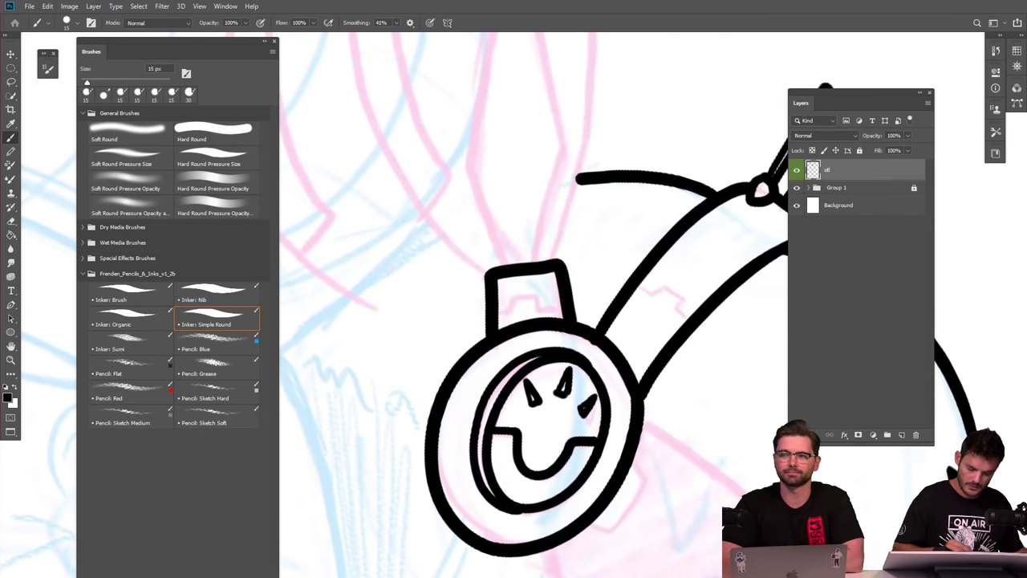
{"action": "mouse_move", "coordinate": [505, 313]}
{"action": "left_mouse_down"}
{"action": "mouse_move", "coordinate": [514, 294]}
{"action": "mouse_move", "coordinate": [548, 291]}
{"action": "mouse_move", "coordinate": [554, 309]}
{"action": "mouse_move", "coordinate": [568, 303]}
{"action": "left_mouse_up"}
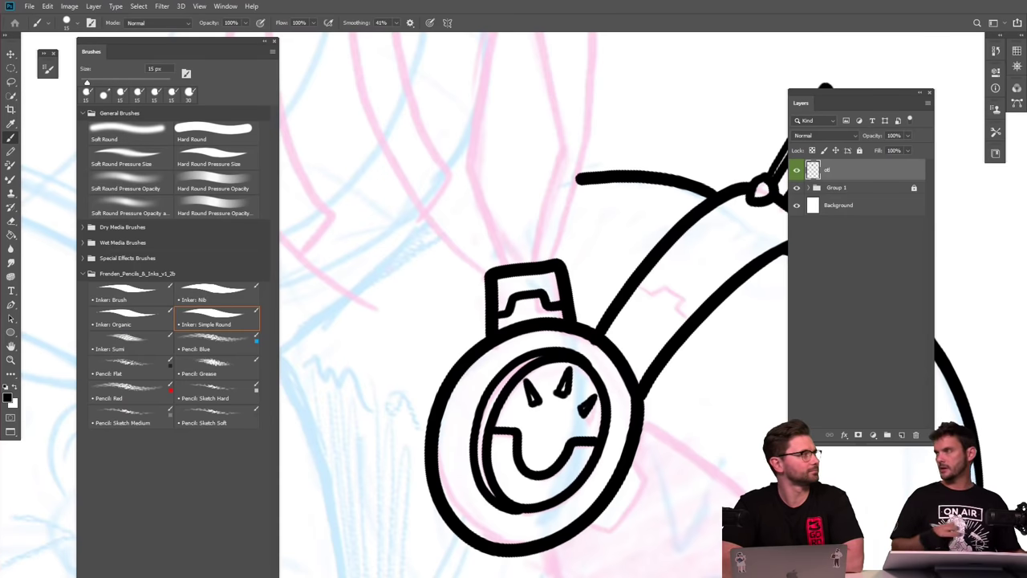
Ink the front ear's full outline down to the connector and the stepped inset strip along its rear edge.
{"action": "scroll", "coordinate": [533, 305], "scroll_direction": "up", "scroll_amount": 3}
{"action": "scroll", "coordinate": [533, 305], "scroll_direction": "down", "scroll_amount": 4}
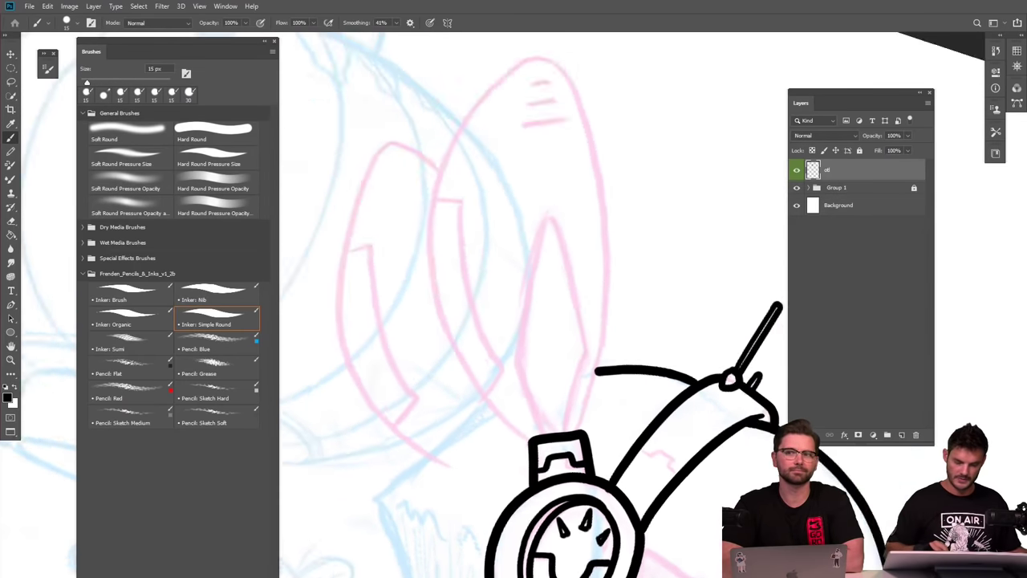
{"action": "scroll", "coordinate": [533, 304], "scroll_direction": "up", "scroll_amount": 3}
{"action": "scroll", "coordinate": [628, 515], "scroll_direction": "down", "scroll_amount": 3}
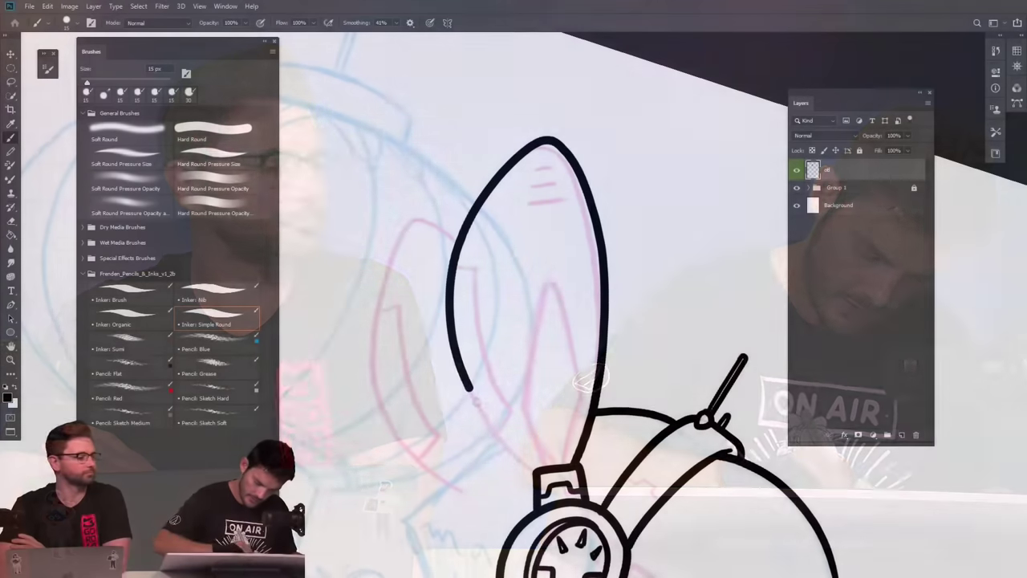
{"action": "left_click_drag", "start_coordinate": [492, 427], "coordinate": [541, 466]}
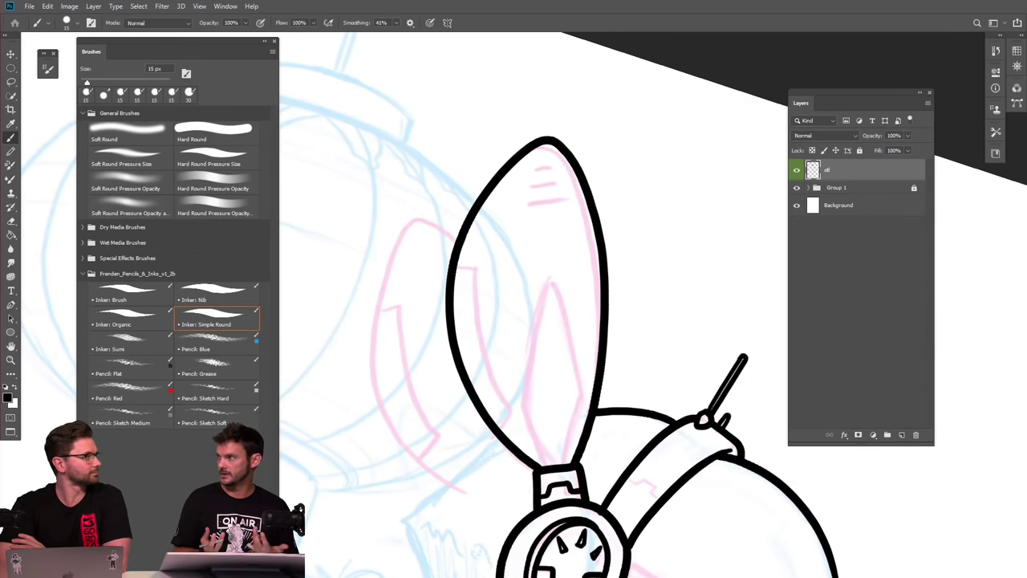
{"action": "left_click_drag", "start_coordinate": [498, 430], "coordinate": [514, 409]}
{"action": "mouse_move", "coordinate": [452, 267]}
{"action": "left_mouse_down"}
{"action": "mouse_move", "coordinate": [481, 266]}
{"action": "mouse_move", "coordinate": [475, 305]}
{"action": "mouse_move", "coordinate": [504, 401]}
{"action": "left_mouse_up"}
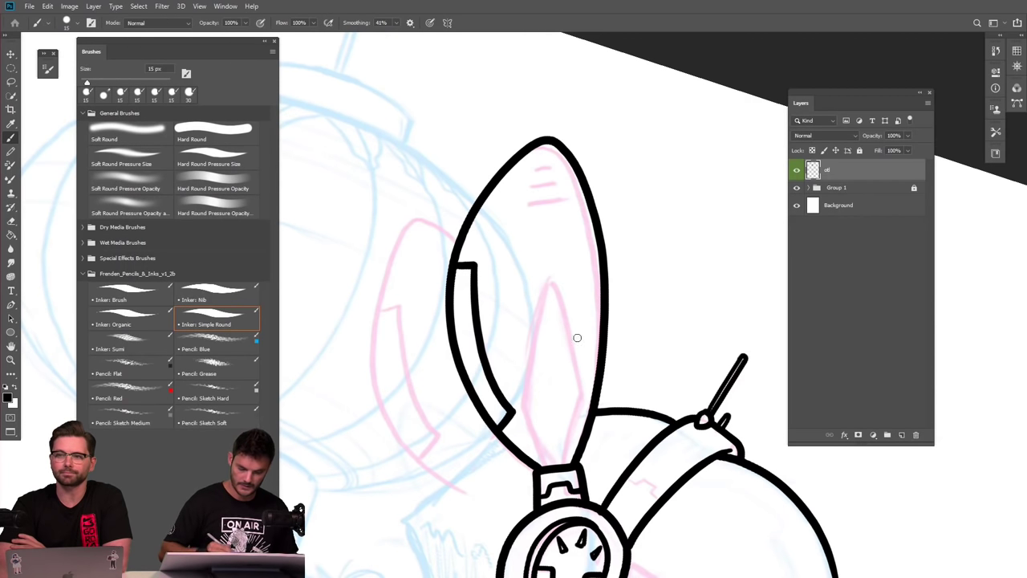
Try the short stripe marks near the front ear's tip and undo the strokes.
{"action": "mouse_move", "coordinate": [523, 197]}
{"action": "left_mouse_down"}
{"action": "mouse_move", "coordinate": [560, 200]}
{"action": "mouse_move", "coordinate": [529, 201]}
{"action": "mouse_move", "coordinate": [556, 199]}
{"action": "mouse_move", "coordinate": [555, 182]}
{"action": "left_mouse_up"}
{"action": "key", "text": "ctrl+z"}
{"action": "key", "text": "ctrl+z"}
{"action": "key", "text": "ctrl+z"}
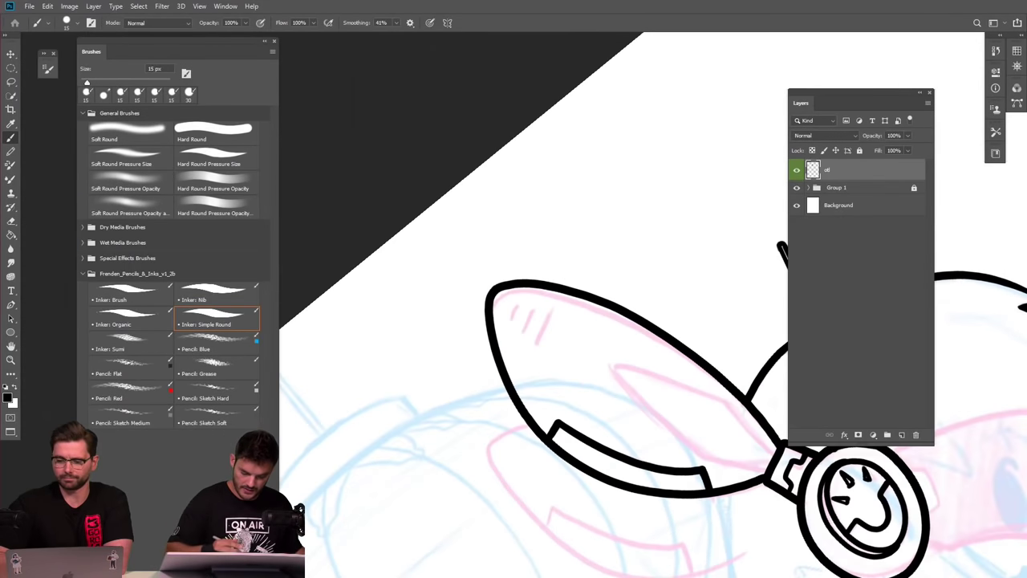
Ink three short parallel stripe marks just inside the front ear's tip.
{"action": "mouse_move", "coordinate": [551, 309]}
{"action": "left_mouse_down"}
{"action": "mouse_move", "coordinate": [537, 340]}
{"action": "mouse_move", "coordinate": [531, 320]}
{"action": "mouse_move", "coordinate": [525, 329]}
{"action": "mouse_move", "coordinate": [514, 318]}
{"action": "left_mouse_up"}
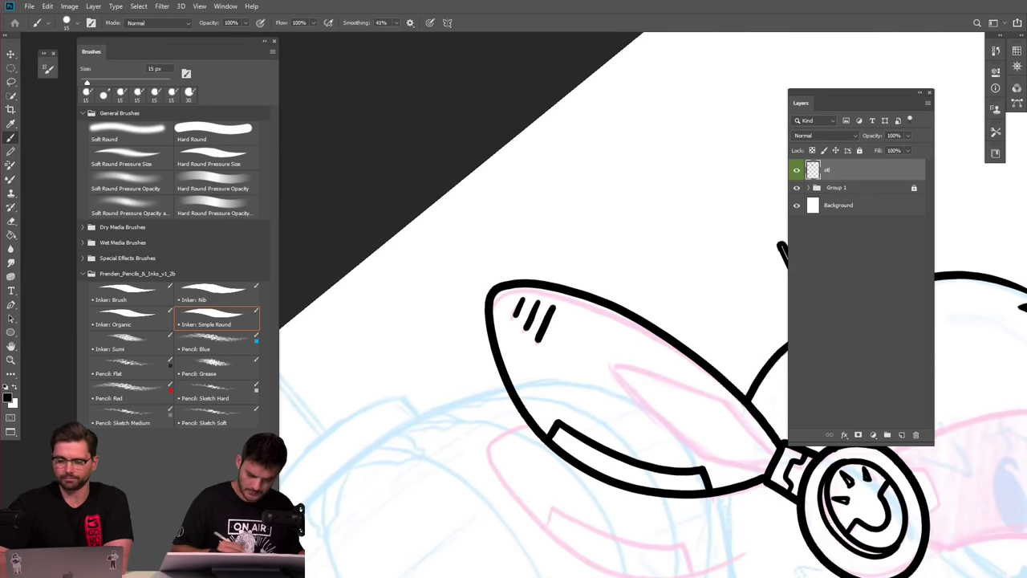
{"action": "scroll", "coordinate": [626, 348], "scroll_direction": "down", "scroll_amount": 5}
{"action": "scroll", "coordinate": [646, 363], "scroll_direction": "up", "scroll_amount": 3}
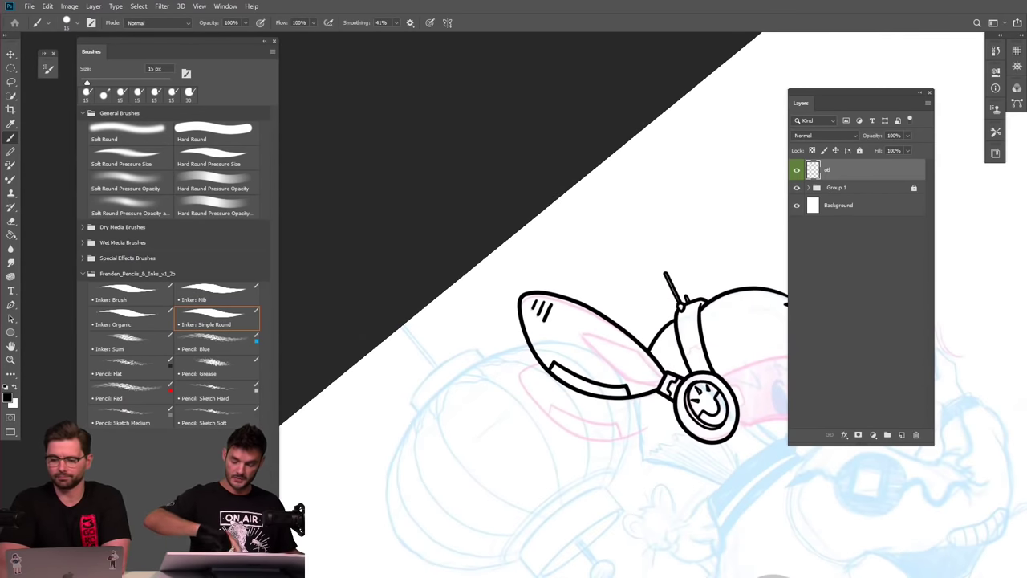
Ink a long, pointed diamond panel inside the front ear and a small circle within its lower part.
{"action": "key", "text": "r"}
{"action": "scroll", "coordinate": [661, 340], "scroll_direction": "up", "scroll_amount": 4}
{"action": "mouse_move", "coordinate": [561, 437]}
{"action": "left_mouse_down"}
{"action": "mouse_move", "coordinate": [553, 379]}
{"action": "mouse_move", "coordinate": [603, 284]}
{"action": "mouse_move", "coordinate": [607, 376]}
{"action": "mouse_move", "coordinate": [573, 441]}
{"action": "left_mouse_up"}
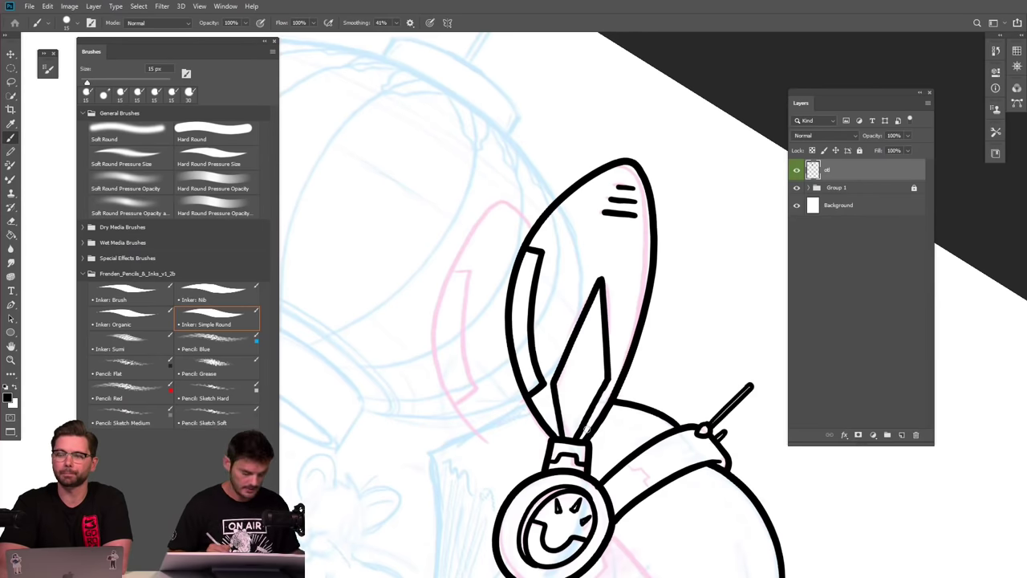
{"action": "mouse_move", "coordinate": [582, 370]}
{"action": "left_mouse_down"}
{"action": "mouse_move", "coordinate": [568, 390]}
{"action": "mouse_move", "coordinate": [594, 387]}
{"action": "mouse_move", "coordinate": [567, 377]}
{"action": "left_mouse_up"}
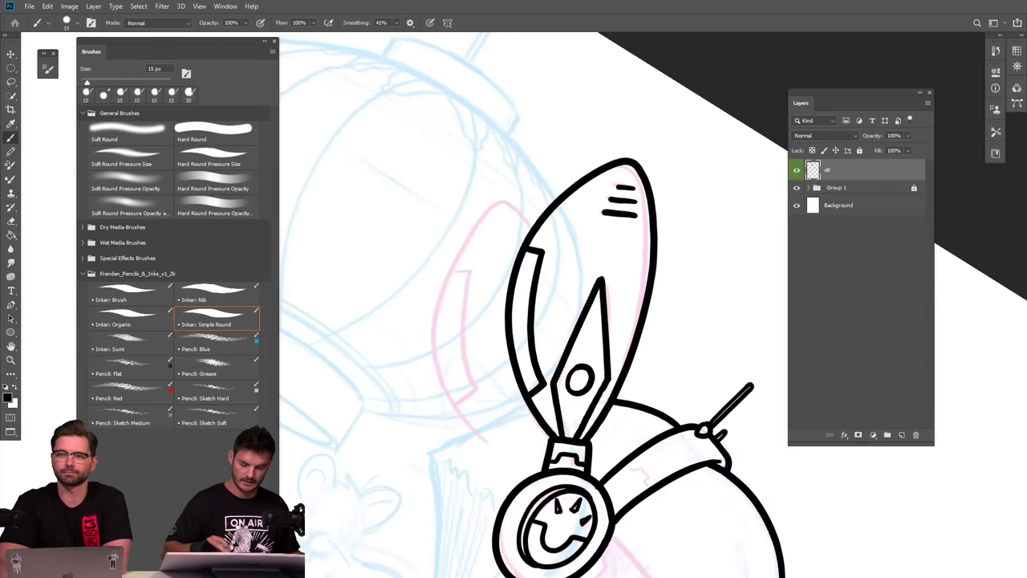
Ink the back of the head from the front ear's base down to a pointed fur tuft.
{"action": "left_click_drag", "start_coordinate": [561, 522], "coordinate": [667, 365]}
{"action": "left_click_drag", "start_coordinate": [481, 270], "coordinate": [448, 442]}
{"action": "scroll", "coordinate": [605, 241], "scroll_direction": "down", "scroll_amount": 5}
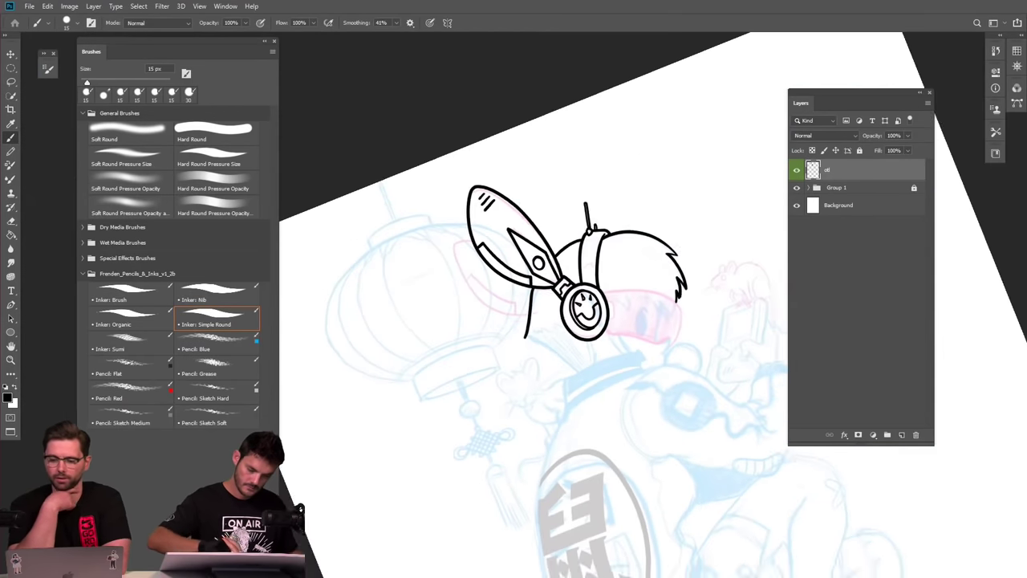
{"action": "scroll", "coordinate": [529, 330], "scroll_direction": "up", "scroll_amount": 5}
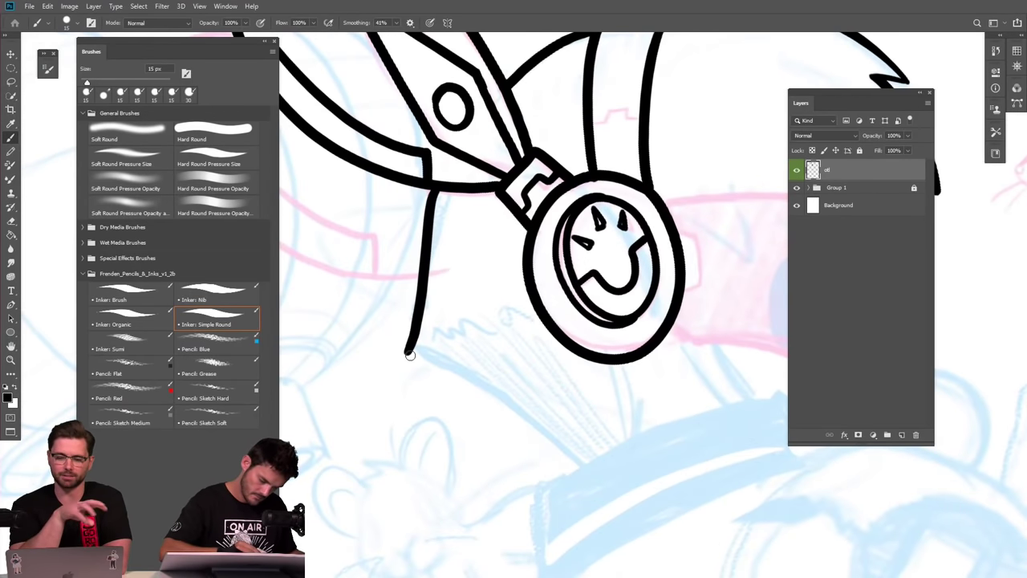
{"action": "left_click_drag", "start_coordinate": [409, 355], "coordinate": [446, 301]}
{"action": "left_click_drag", "start_coordinate": [453, 107], "coordinate": [618, 79]}
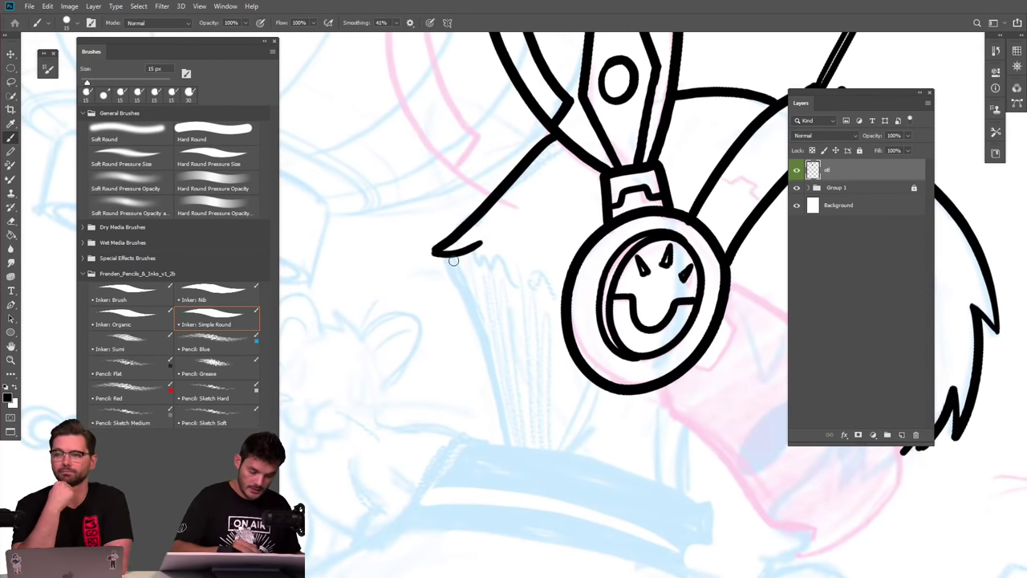
Ink the notched back of the neck down to the collar and short zigzag fur marks beside the tuft.
{"action": "left_click_drag", "start_coordinate": [450, 255], "coordinate": [509, 449]}
{"action": "key", "text": "ctrl+z"}
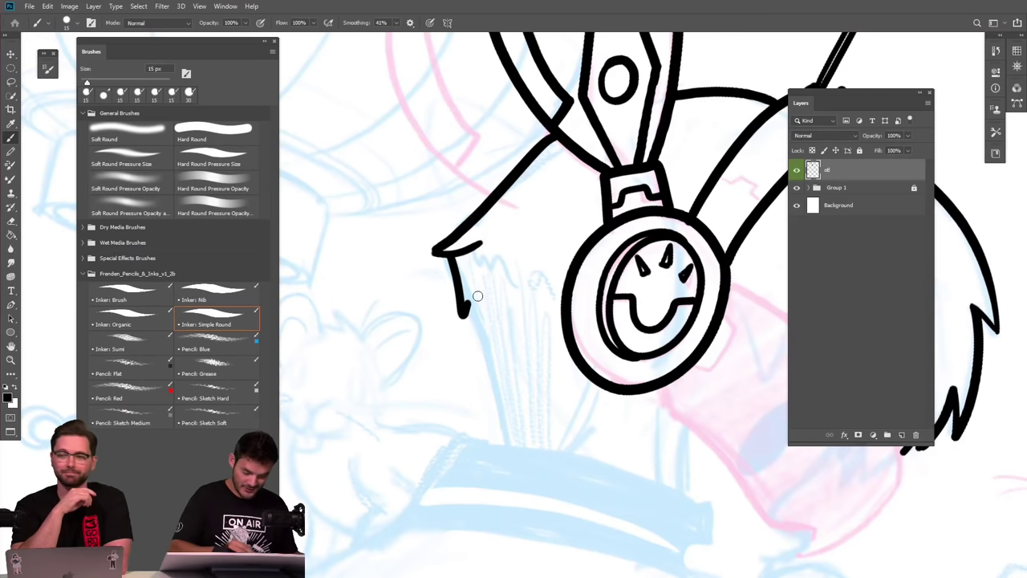
{"action": "left_click_drag", "start_coordinate": [468, 286], "coordinate": [506, 447]}
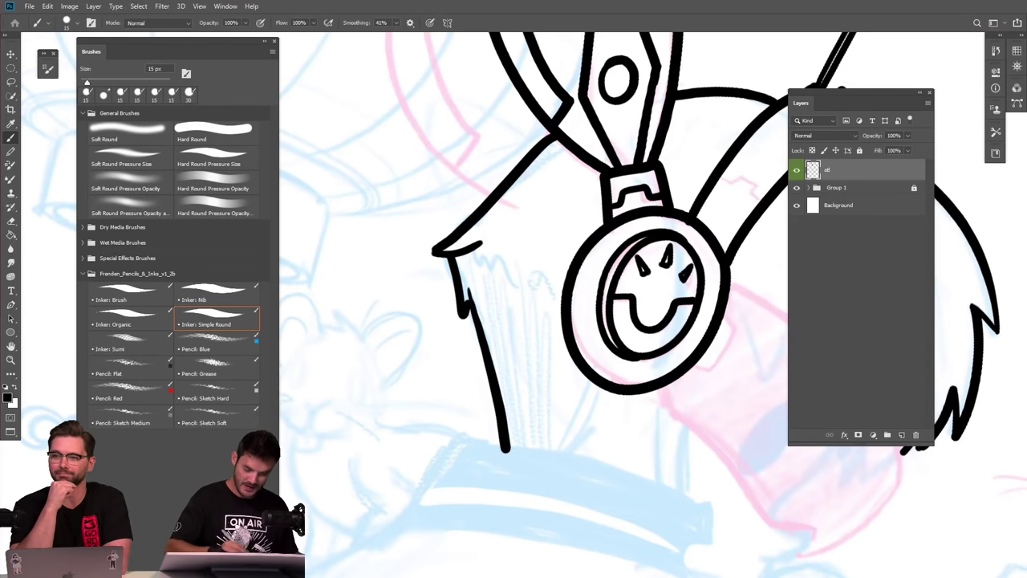
{"action": "left_click_drag", "start_coordinate": [480, 253], "coordinate": [533, 276]}
Ink the front line of the neck from beneath the ear cup down to the collar.
{"action": "scroll", "coordinate": [643, 331], "scroll_direction": "down", "scroll_amount": 5}
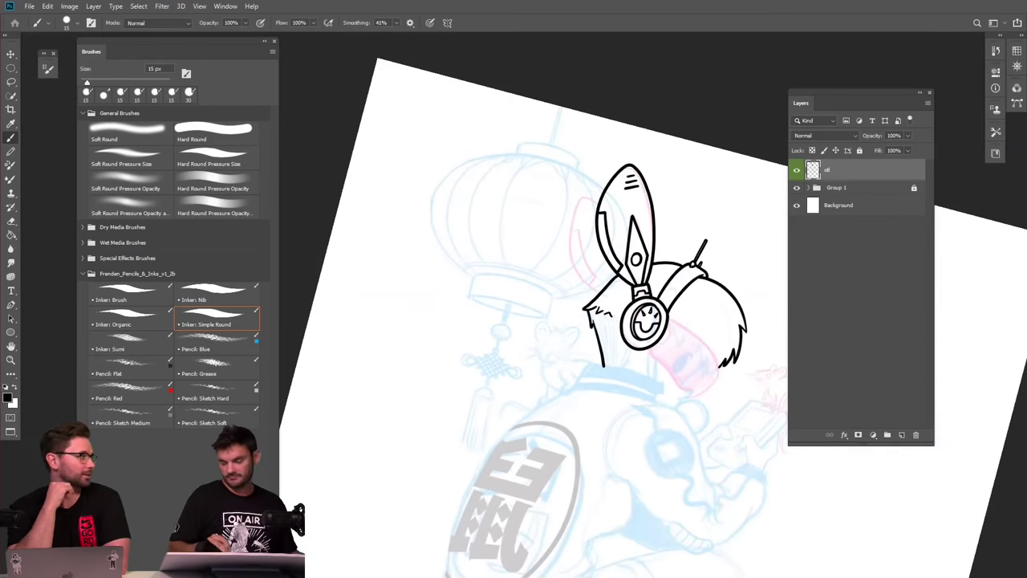
{"action": "key", "text": "ctrl+plus"}
{"action": "key", "text": "ctrl+plus"}
{"action": "key", "text": "ctrl+plus"}
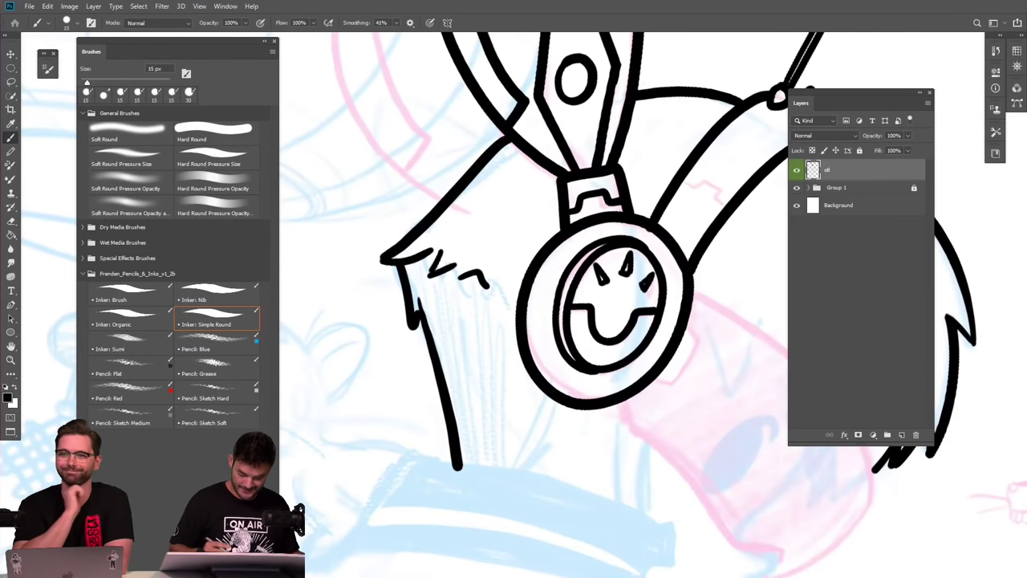
{"action": "left_click_drag", "start_coordinate": [547, 391], "coordinate": [498, 476]}
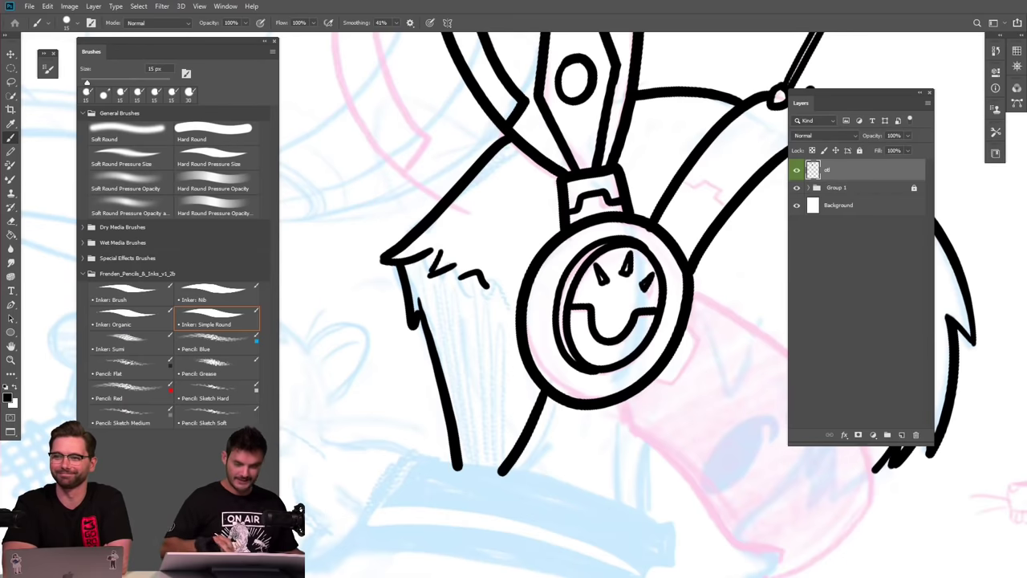
Ink the rear ear's visible outline behind the front ear, with a stepped inset strip along its back edge.
{"action": "key", "text": "ctrl+minus"}
{"action": "key", "text": "ctrl+minus"}
{"action": "key", "text": "ctrl+plus"}
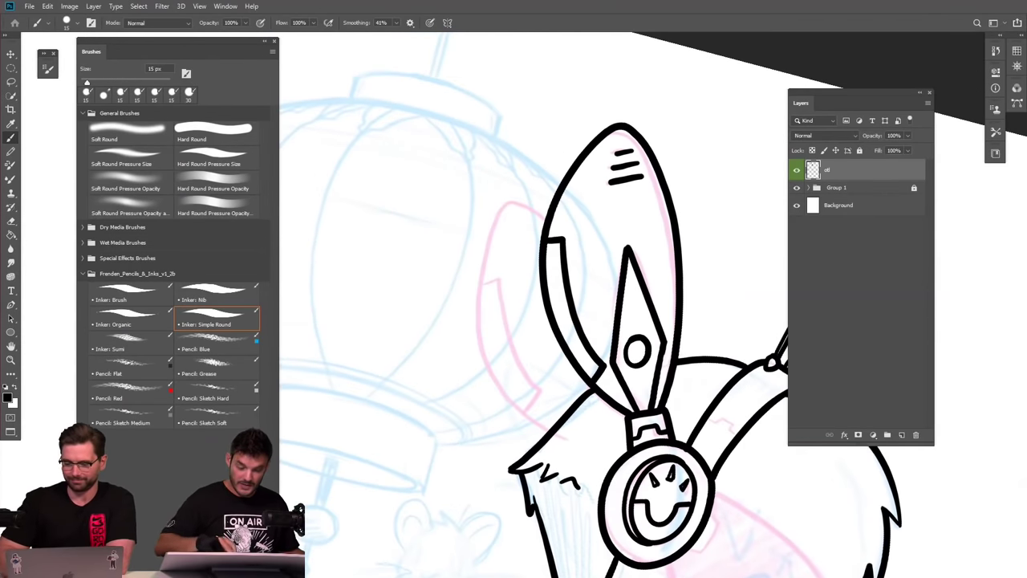
{"action": "key", "text": "ctrl+minus"}
{"action": "key", "text": "ctrl+plus"}
{"action": "key", "text": "ctrl+plus"}
{"action": "mouse_move", "coordinate": [536, 457]}
{"action": "left_mouse_down"}
{"action": "mouse_move", "coordinate": [507, 439]}
{"action": "mouse_move", "coordinate": [469, 386]}
{"action": "mouse_move", "coordinate": [446, 292]}
{"action": "left_mouse_up"}
{"action": "mouse_move", "coordinate": [479, 156]}
{"action": "left_mouse_down"}
{"action": "mouse_move", "coordinate": [510, 146]}
{"action": "mouse_move", "coordinate": [538, 172]}
{"action": "left_mouse_up"}
{"action": "mouse_move", "coordinate": [452, 258]}
{"action": "left_mouse_down"}
{"action": "mouse_move", "coordinate": [479, 260]}
{"action": "mouse_move", "coordinate": [491, 356]}
{"action": "mouse_move", "coordinate": [525, 408]}
{"action": "mouse_move", "coordinate": [507, 437]}
{"action": "left_mouse_up"}
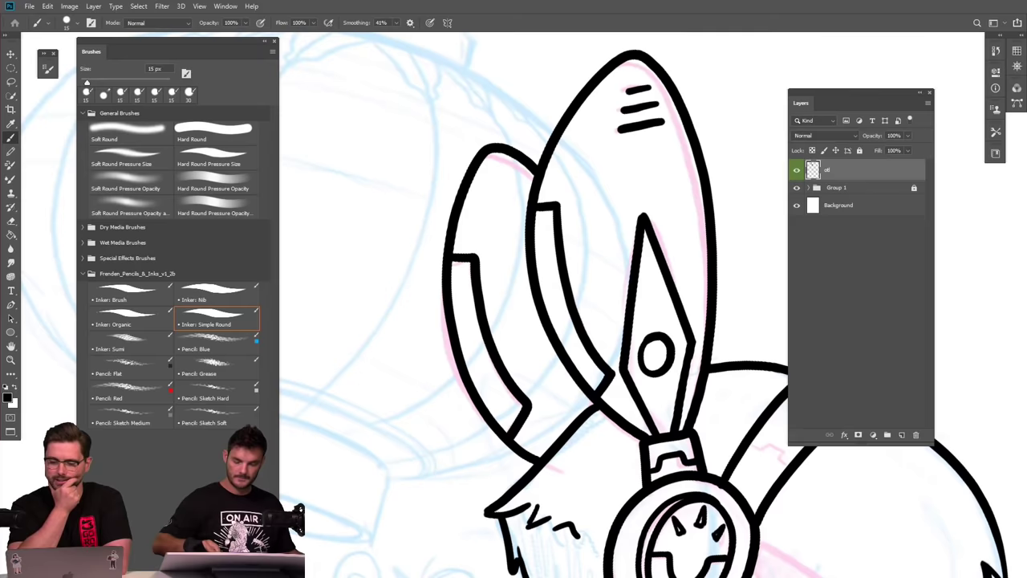
Erase the ends of the two neck lines that overlap the collar and return to the Brush tool.
{"action": "scroll", "coordinate": [667, 399], "scroll_direction": "down", "scroll_amount": 5}
{"action": "left_click_drag", "start_coordinate": [668, 400], "coordinate": [517, 301]}
{"action": "left_click_drag", "start_coordinate": [610, 401], "coordinate": [610, 209]}
{"action": "scroll", "coordinate": [586, 348], "scroll_direction": "up", "scroll_amount": 5}
{"action": "scroll", "coordinate": [467, 377], "scroll_direction": "up", "scroll_amount": 1}
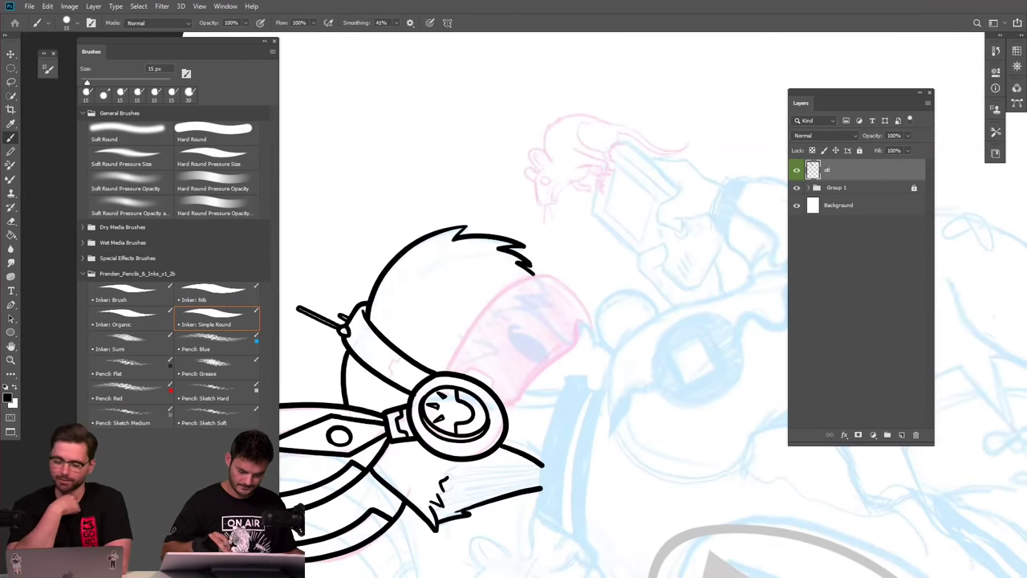
{"action": "left_click_drag", "start_coordinate": [562, 385], "coordinate": [535, 288]}
{"action": "key", "text": "e"}
{"action": "left_click_drag", "start_coordinate": [518, 365], "coordinate": [514, 398]}
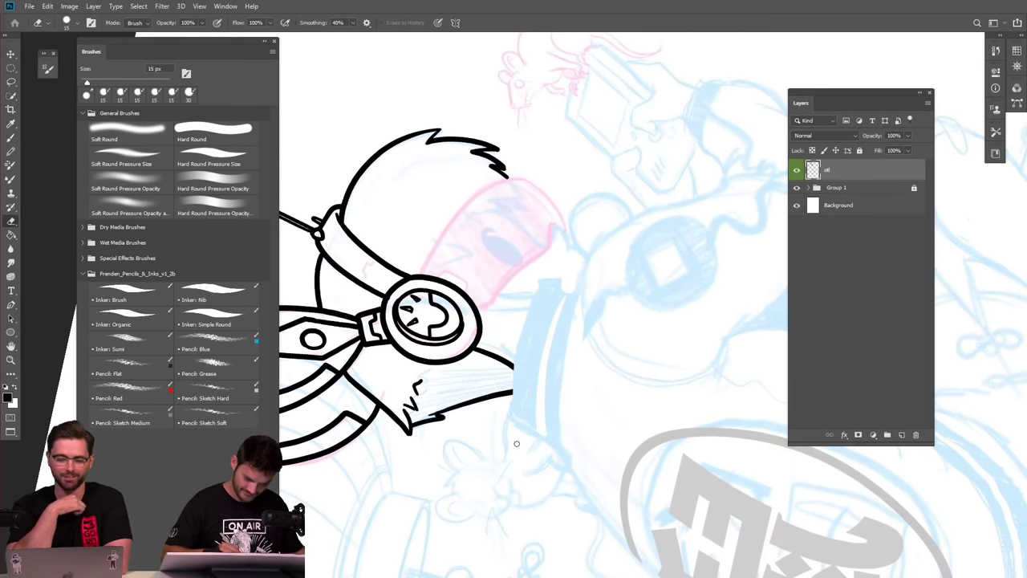
{"action": "key", "text": "b"}
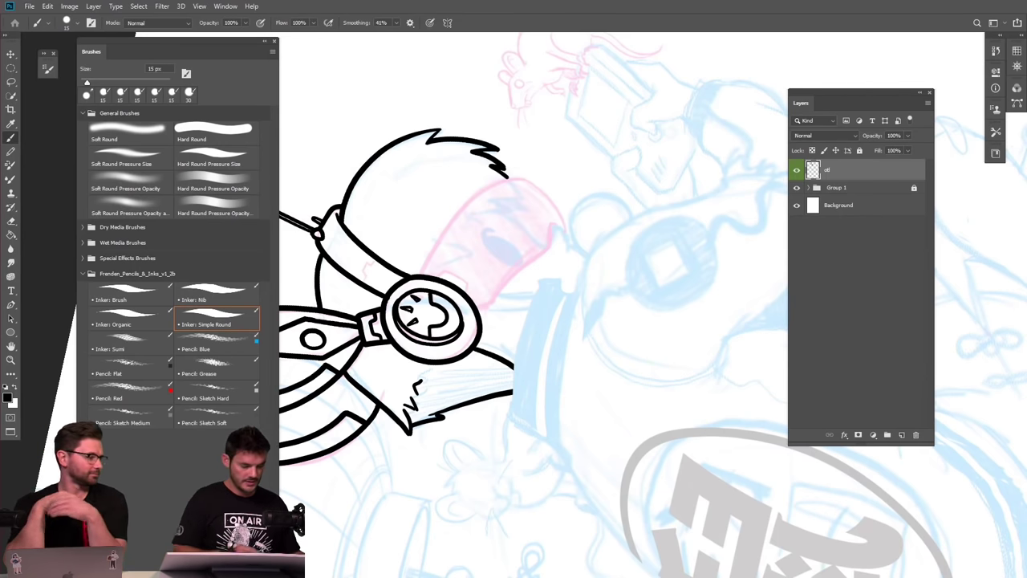
Test the Pencil: Blue brush with a few scribbled strokes on the character's body and undo them.
{"action": "left_click", "coordinate": [215, 341]}
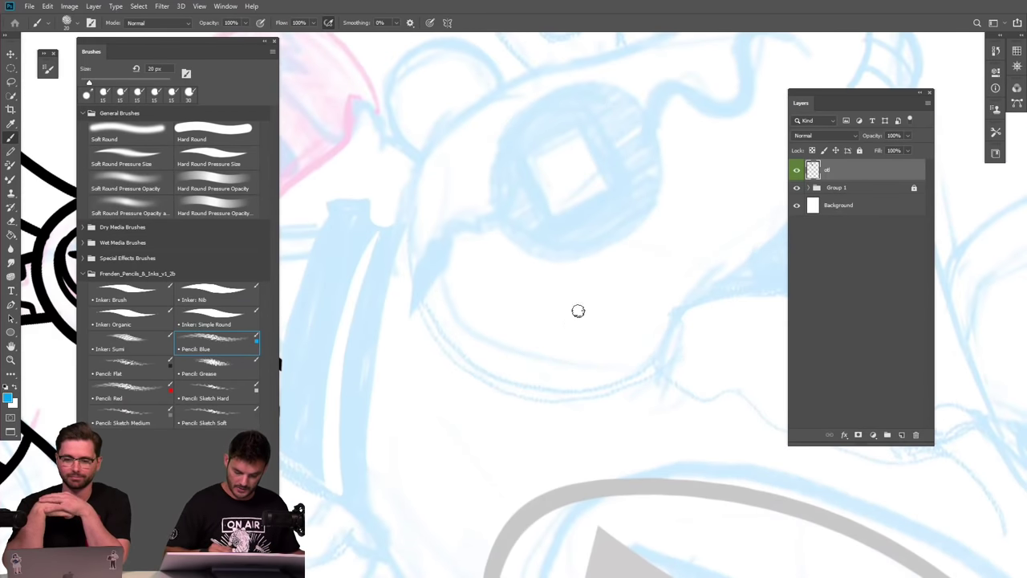
{"action": "left_click_drag", "start_coordinate": [578, 308], "coordinate": [541, 440]}
{"action": "mouse_move", "coordinate": [606, 309]}
{"action": "left_mouse_down"}
{"action": "mouse_move", "coordinate": [572, 456]}
{"action": "mouse_move", "coordinate": [616, 344]}
{"action": "mouse_move", "coordinate": [641, 339]}
{"action": "mouse_move", "coordinate": [634, 460]}
{"action": "mouse_move", "coordinate": [711, 425]}
{"action": "mouse_move", "coordinate": [706, 459]}
{"action": "left_mouse_up"}
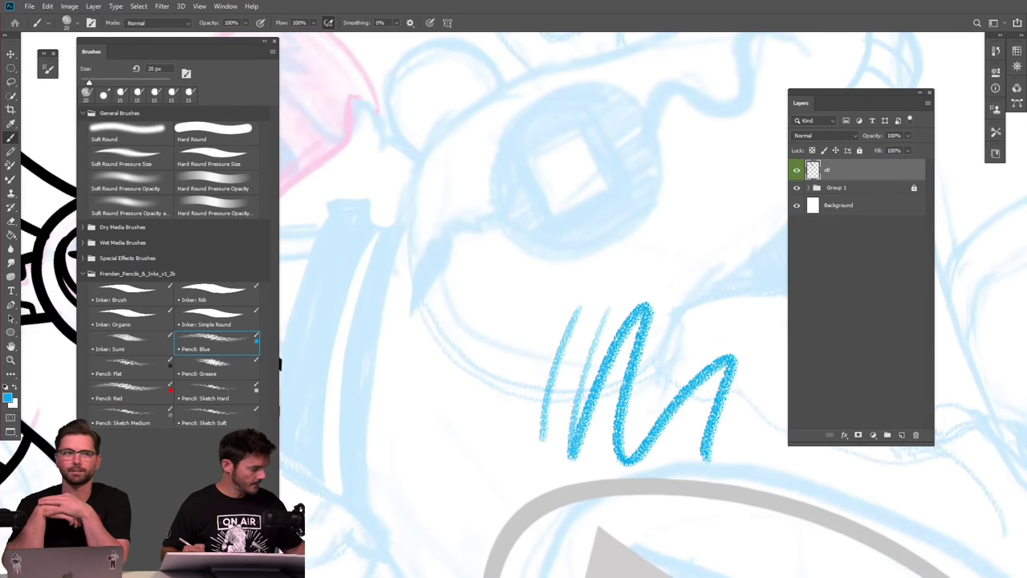
{"action": "key", "text": "ctrl+z"}
{"action": "key", "text": "ctrl+z"}
{"action": "key", "text": "ctrl+z"}
{"action": "scroll", "coordinate": [610, 321], "scroll_direction": "down", "scroll_amount": 4}
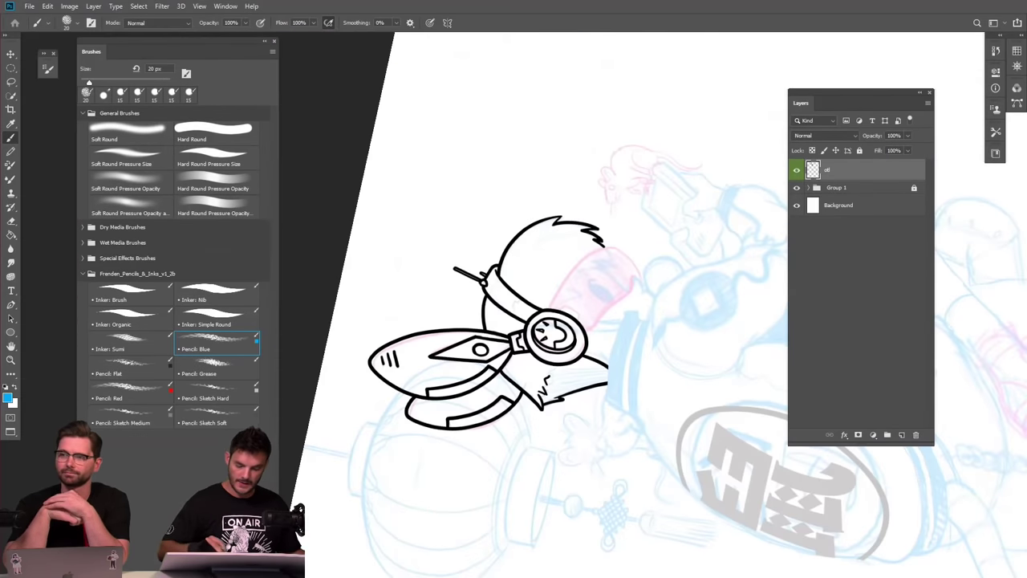
{"action": "scroll", "coordinate": [639, 386], "scroll_direction": "up", "scroll_amount": 4}
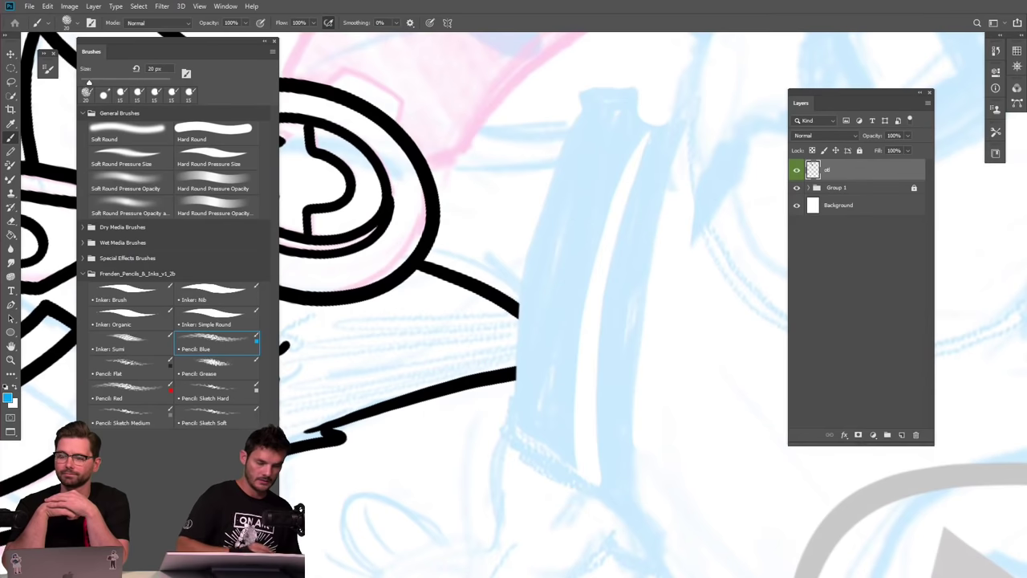
Switch to the Inker: Simple Round brush with 45% smoothing and a size of 15 px.
{"action": "left_click", "coordinate": [217, 316]}
{"action": "left_click_drag", "start_coordinate": [396, 35], "coordinate": [416, 35]}
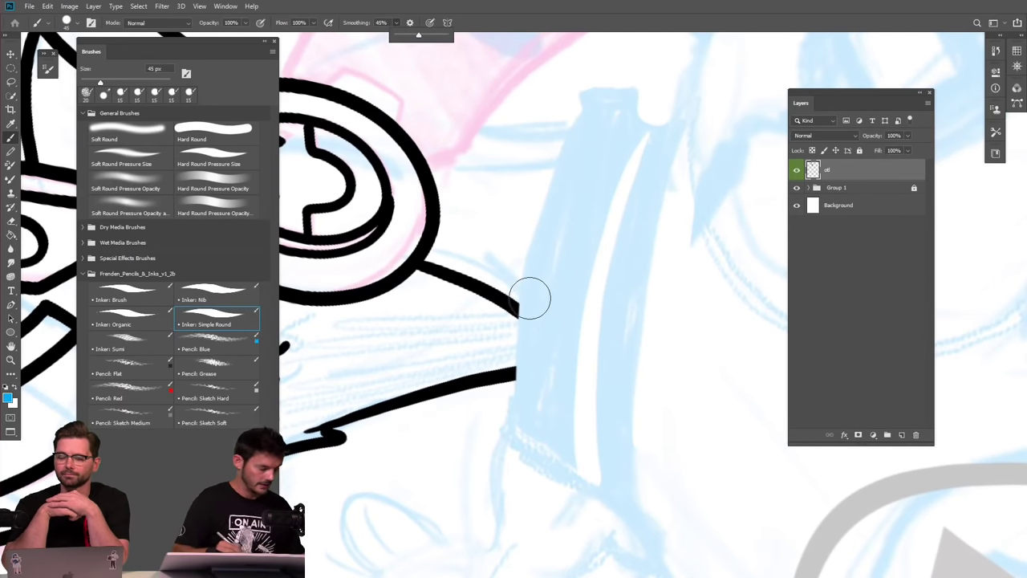
{"action": "key", "text": "bracketleft"}
{"action": "key", "text": "bracketleft"}
{"action": "key", "text": "bracketleft"}
{"action": "key", "text": "bracketleft"}
{"action": "key", "text": "bracketleft"}
{"action": "key", "text": "bracketleft"}
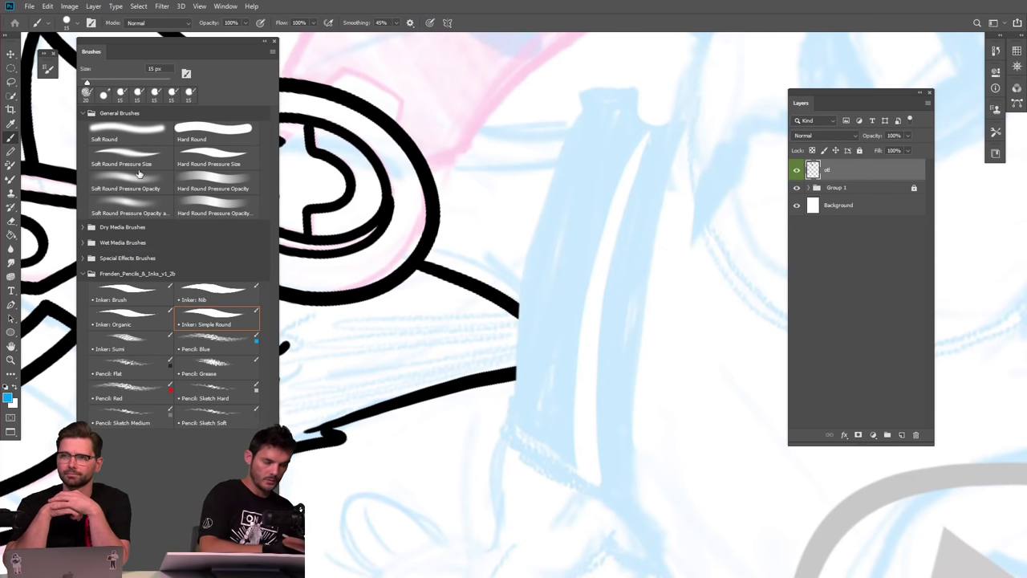
Set the opacity jitter control in the brush's Transfer settings to Pen Pressure.
{"action": "left_click", "coordinate": [48, 70]}
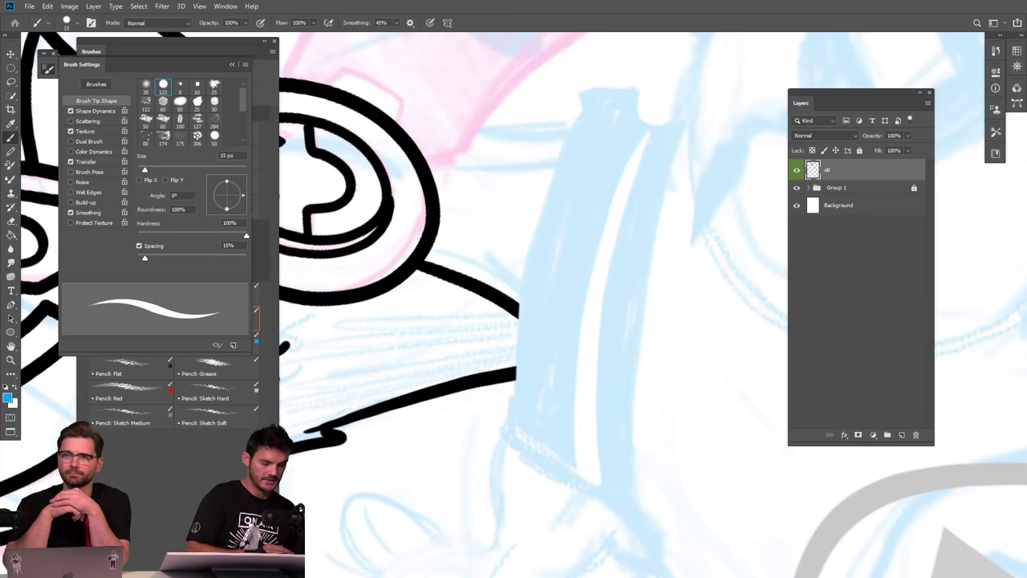
{"action": "left_click", "coordinate": [96, 111]}
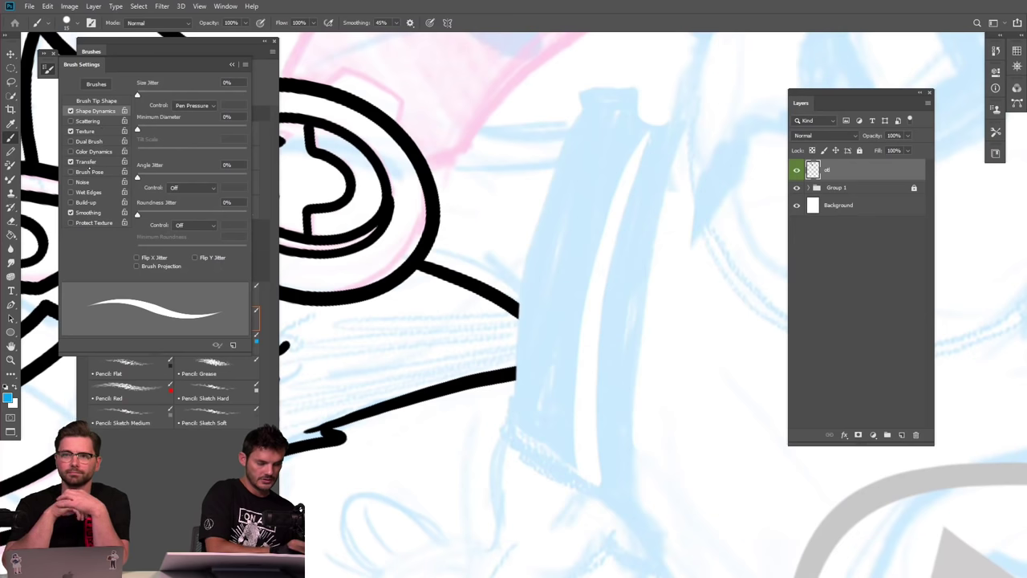
{"action": "left_click", "coordinate": [86, 161]}
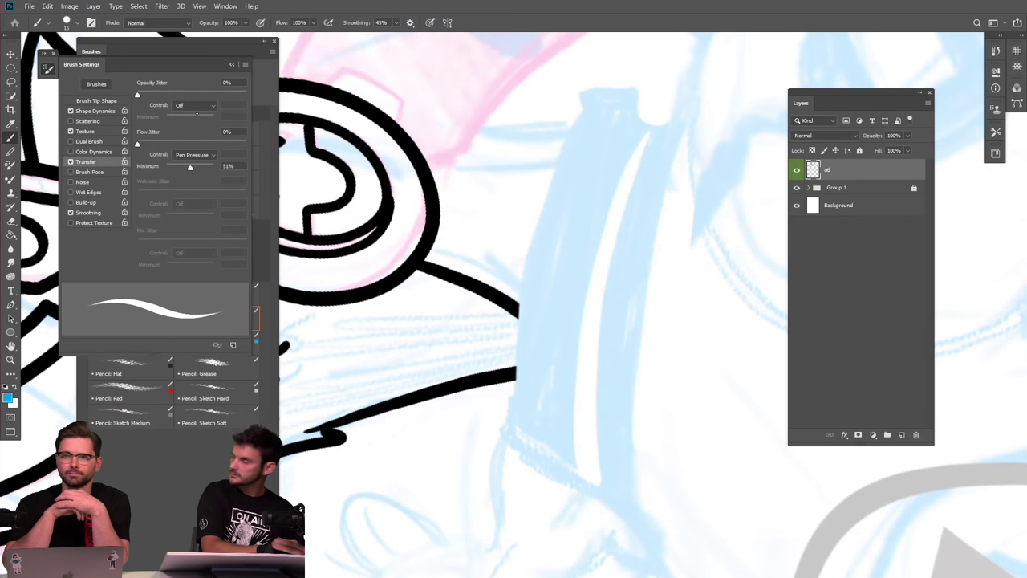
{"action": "left_click", "coordinate": [195, 105]}
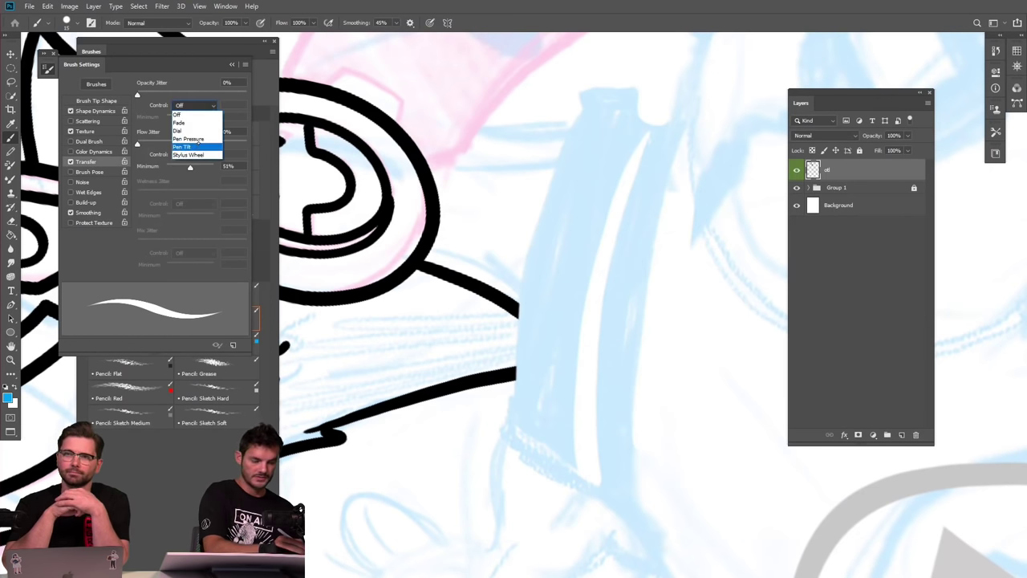
{"action": "left_click", "coordinate": [193, 137]}
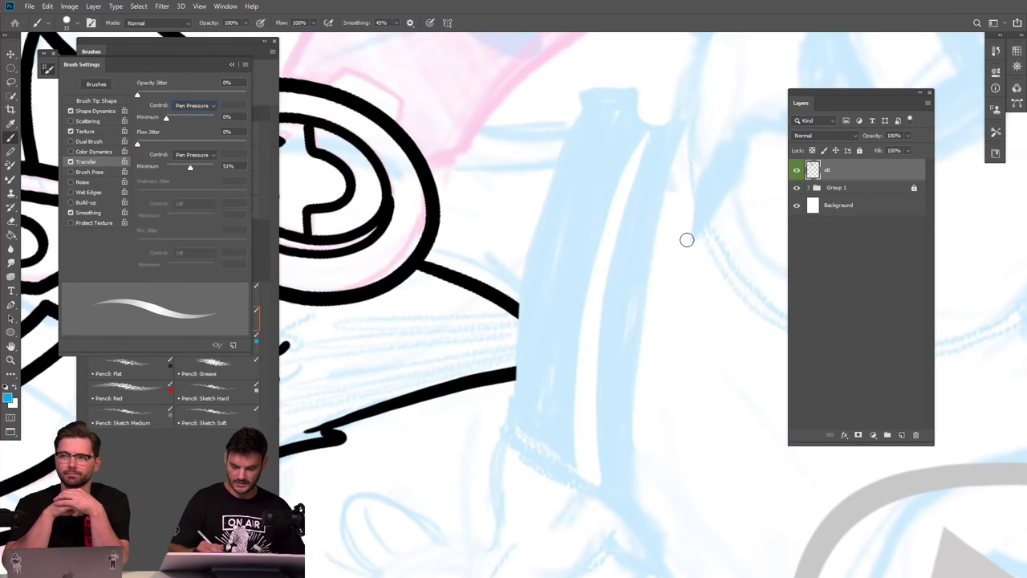
Reset the painting colour to black and try the pressure-driven opacity with looping test strokes, undoing them.
{"action": "mouse_move", "coordinate": [684, 263]}
{"action": "left_mouse_down"}
{"action": "mouse_move", "coordinate": [670, 393]}
{"action": "mouse_move", "coordinate": [644, 437]}
{"action": "mouse_move", "coordinate": [622, 425]}
{"action": "mouse_move", "coordinate": [636, 349]}
{"action": "mouse_move", "coordinate": [694, 279]}
{"action": "mouse_move", "coordinate": [703, 378]}
{"action": "mouse_move", "coordinate": [693, 442]}
{"action": "mouse_move", "coordinate": [649, 438]}
{"action": "mouse_move", "coordinate": [749, 253]}
{"action": "mouse_move", "coordinate": [690, 191]}
{"action": "mouse_move", "coordinate": [657, 266]}
{"action": "mouse_move", "coordinate": [742, 409]}
{"action": "mouse_move", "coordinate": [665, 512]}
{"action": "mouse_move", "coordinate": [589, 366]}
{"action": "mouse_move", "coordinate": [610, 349]}
{"action": "left_mouse_up"}
{"action": "key", "text": "ctrl+z"}
{"action": "key", "text": "d"}
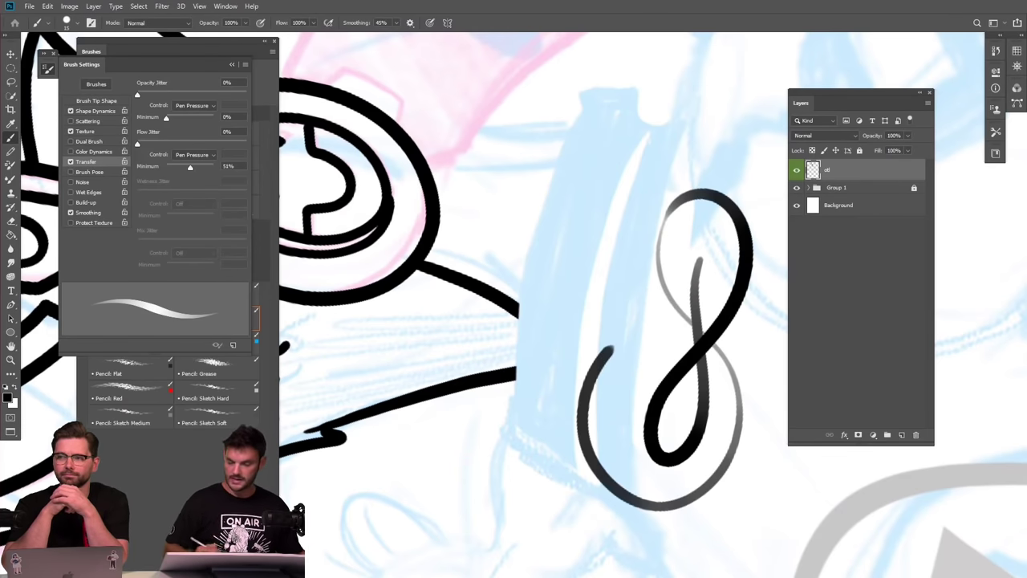
{"action": "key", "text": "ctrl+z"}
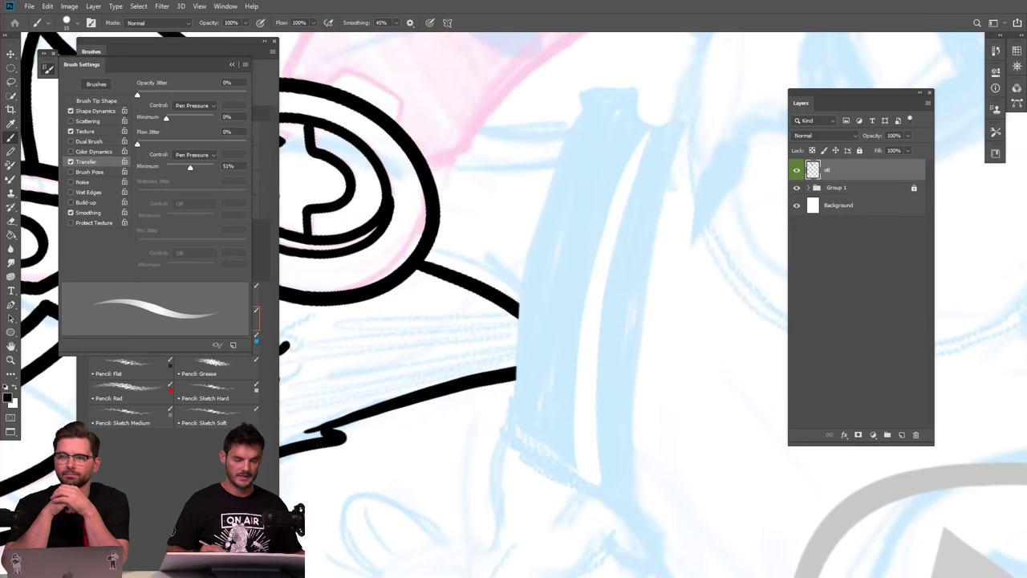
Set the brush's opacity jitter control to Off.
{"action": "left_click", "coordinate": [194, 105]}
{"action": "left_click", "coordinate": [183, 106]}
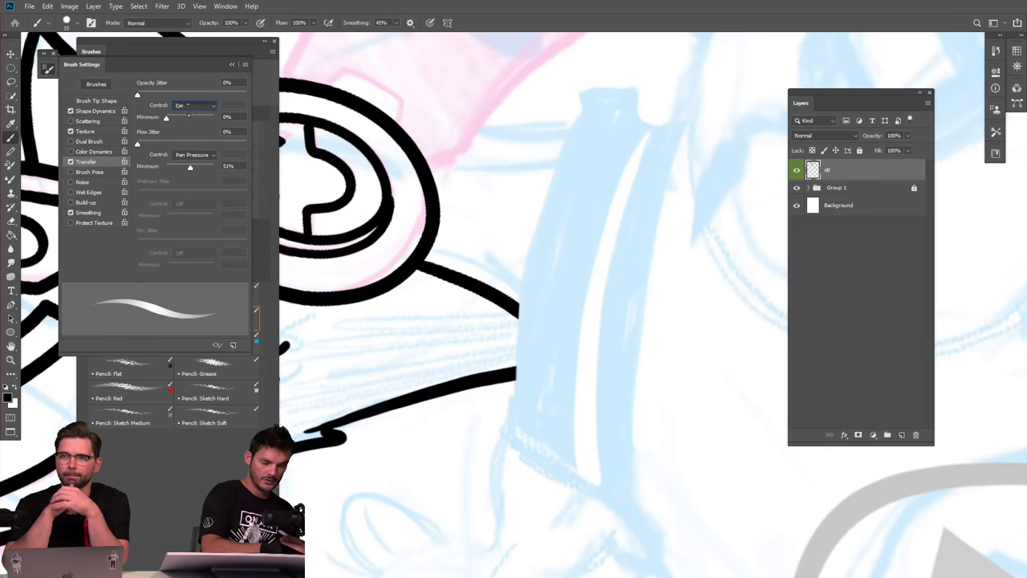
Ink the collar's upper edge as one long curve across the base of the neck.
{"action": "key", "text": "ctrl+minus"}
{"action": "left_click_drag", "start_coordinate": [562, 321], "coordinate": [525, 378]}
{"action": "key", "text": "ctrl+plus"}
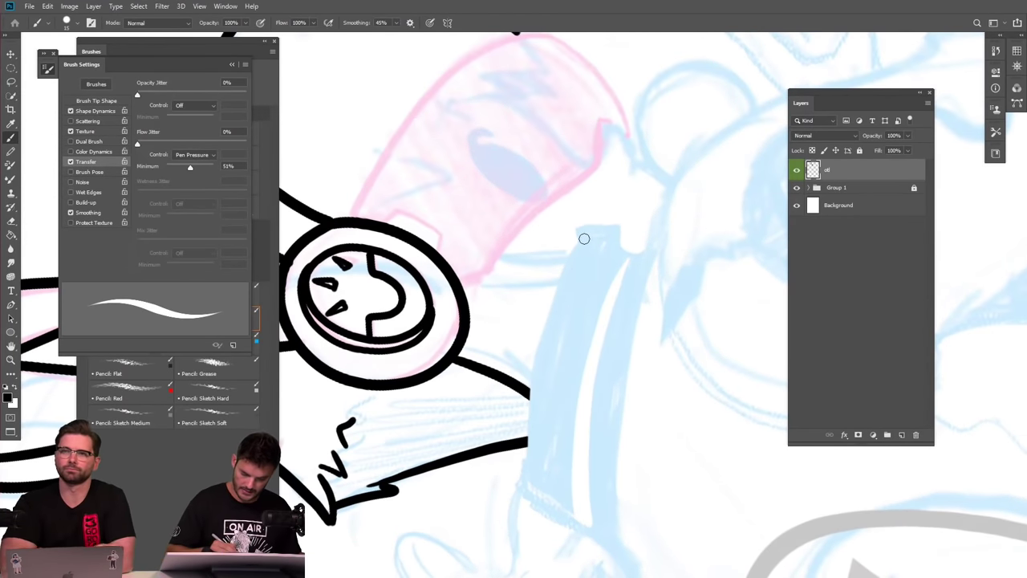
{"action": "mouse_move", "coordinate": [584, 234]}
{"action": "left_mouse_down"}
{"action": "mouse_move", "coordinate": [532, 382]}
{"action": "mouse_move", "coordinate": [529, 486]}
{"action": "left_mouse_up"}
{"action": "key", "text": "Escape"}
{"action": "left_click_drag", "start_coordinate": [513, 337], "coordinate": [642, 312]}
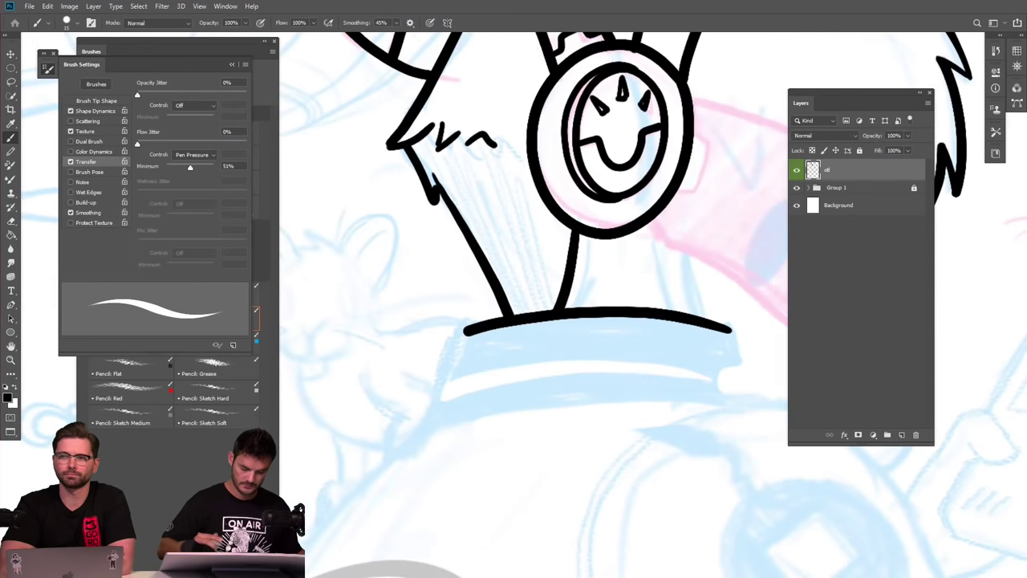
Ink the collar's flared back end, its curved lower edge and the notched front end to close its outline.
{"action": "left_click_drag", "start_coordinate": [469, 327], "coordinate": [427, 427]}
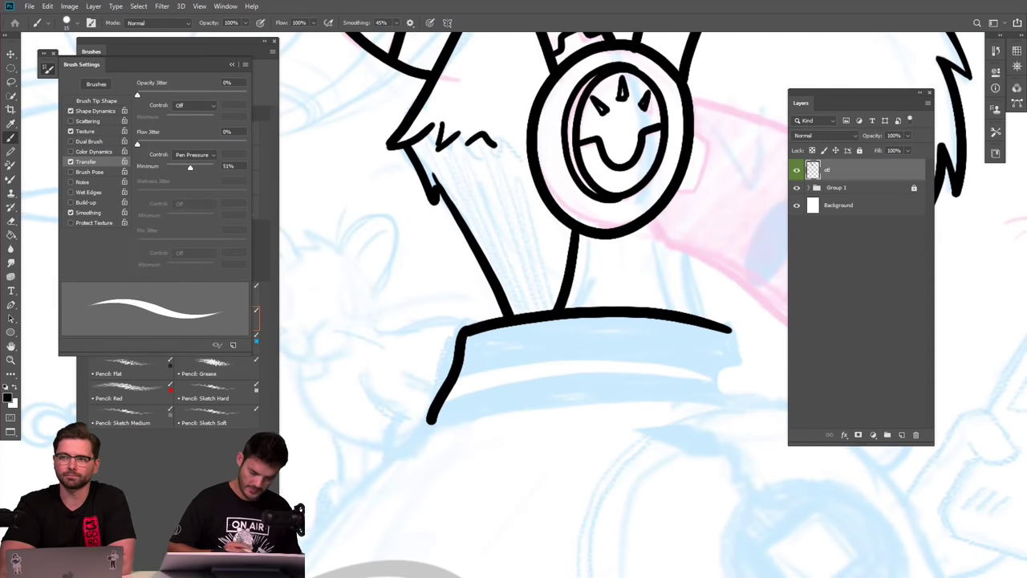
{"action": "scroll", "coordinate": [513, 305], "scroll_direction": "down", "scroll_amount": 1}
{"action": "scroll", "coordinate": [532, 305], "scroll_direction": "down", "scroll_amount": 1}
{"action": "mouse_move", "coordinate": [474, 481]}
{"action": "left_mouse_down"}
{"action": "mouse_move", "coordinate": [539, 376]}
{"action": "mouse_move", "coordinate": [596, 321]}
{"action": "mouse_move", "coordinate": [583, 324]}
{"action": "mouse_move", "coordinate": [548, 298]}
{"action": "left_mouse_up"}
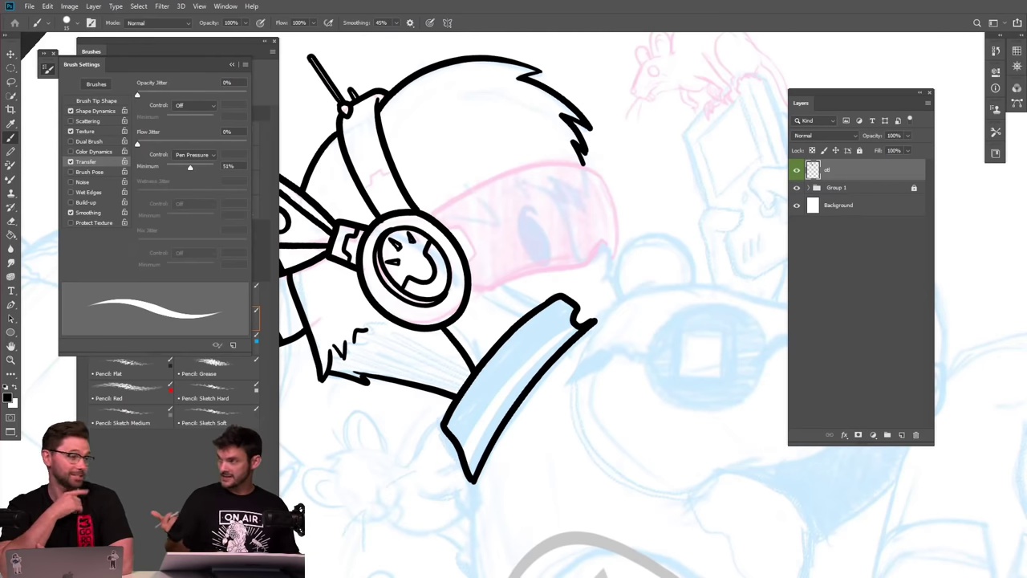
{"action": "scroll", "coordinate": [533, 305], "scroll_direction": "down", "scroll_amount": 2}
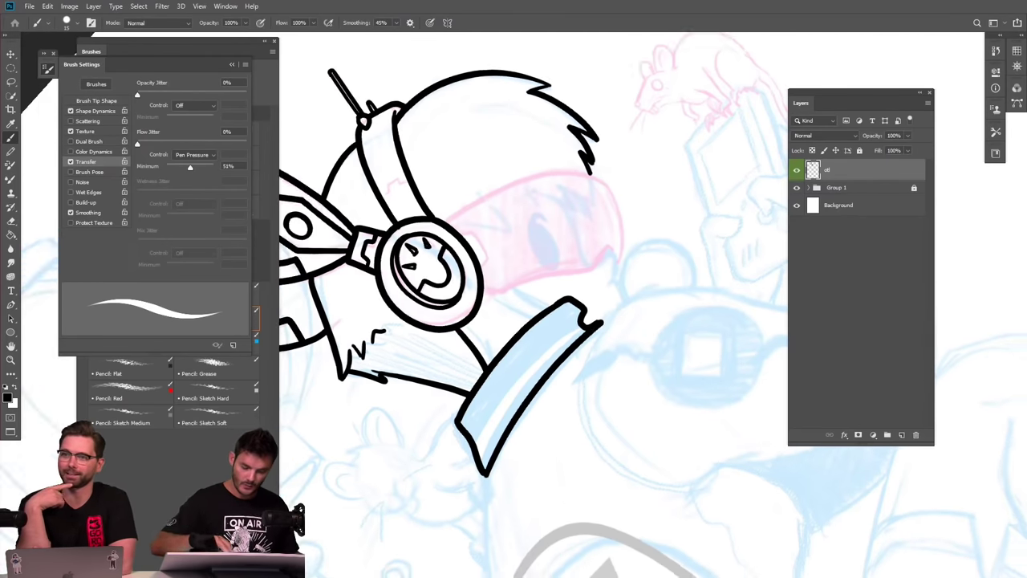
{"action": "scroll", "coordinate": [532, 305], "scroll_direction": "down", "scroll_amount": 1}
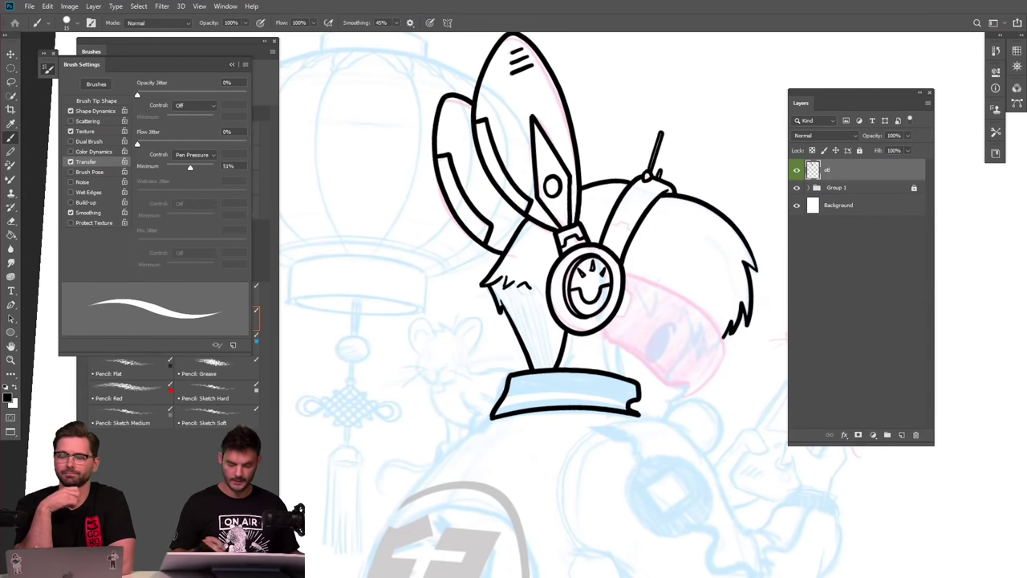
Expand Group 1 and hide its gear sketch layer to expose the face drawing beneath the visor.
{"action": "scroll", "coordinate": [590, 368], "scroll_direction": "up", "scroll_amount": 2}
{"action": "scroll", "coordinate": [590, 369], "scroll_direction": "down", "scroll_amount": 2}
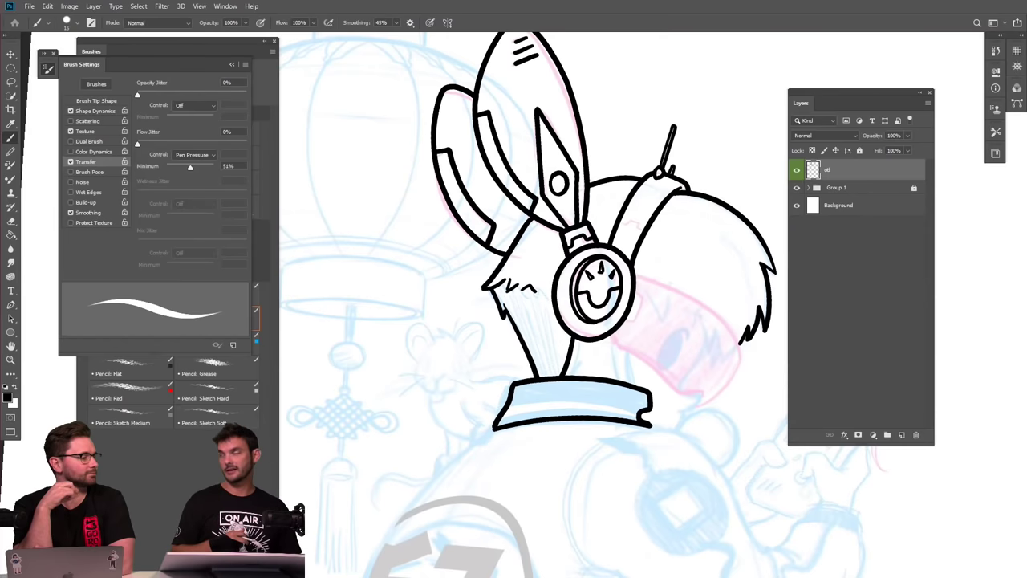
{"action": "scroll", "coordinate": [533, 305], "scroll_direction": "down", "scroll_amount": 3}
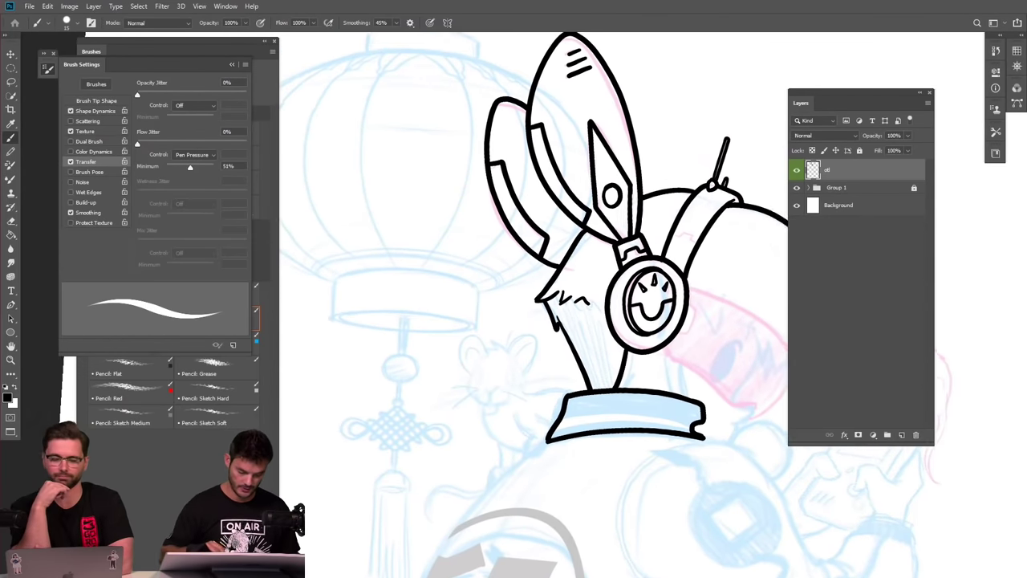
{"action": "scroll", "coordinate": [532, 305], "scroll_direction": "right", "scroll_amount": 2}
{"action": "scroll", "coordinate": [614, 408], "scroll_direction": "up", "scroll_amount": 3}
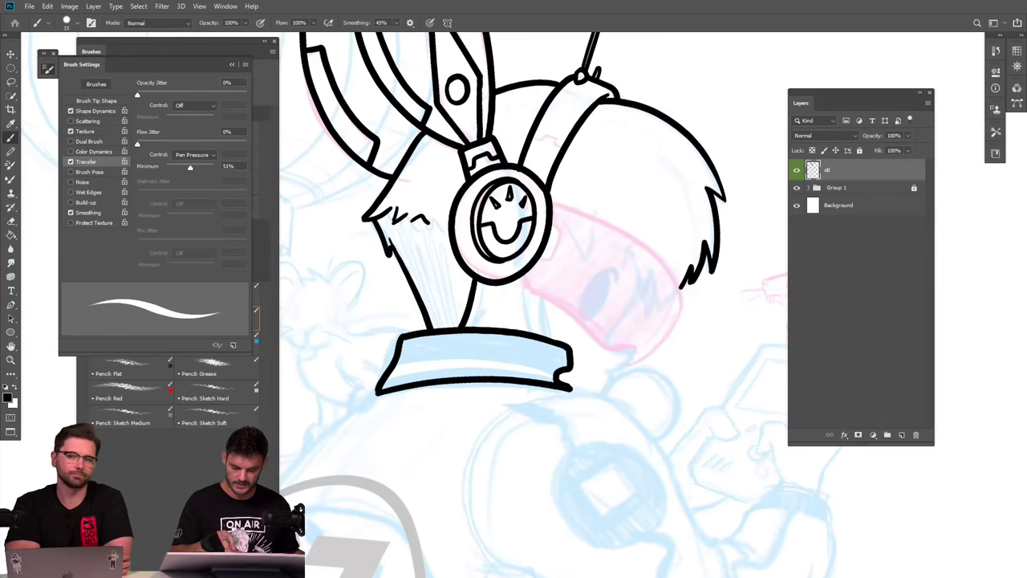
{"action": "scroll", "coordinate": [533, 321], "scroll_direction": "up", "scroll_amount": 2}
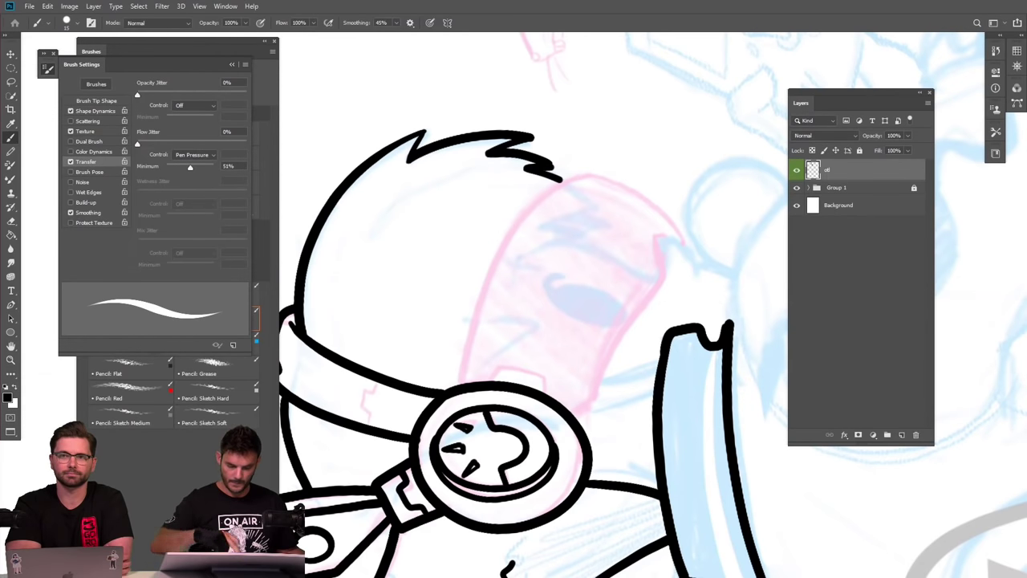
{"action": "scroll", "coordinate": [532, 305], "scroll_direction": "up", "scroll_amount": 2}
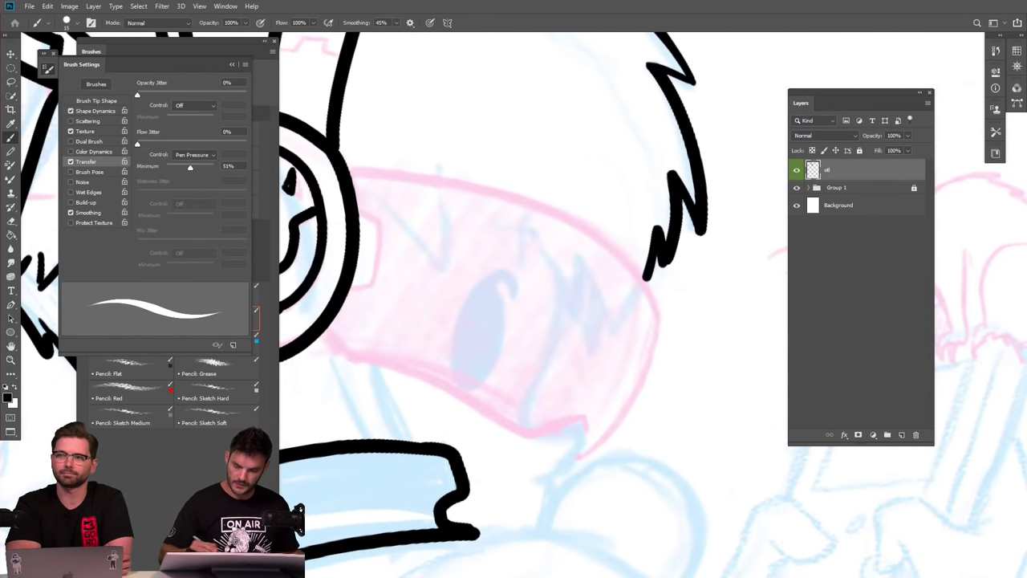
{"action": "left_click", "coordinate": [809, 187]}
{"action": "left_click", "coordinate": [796, 230]}
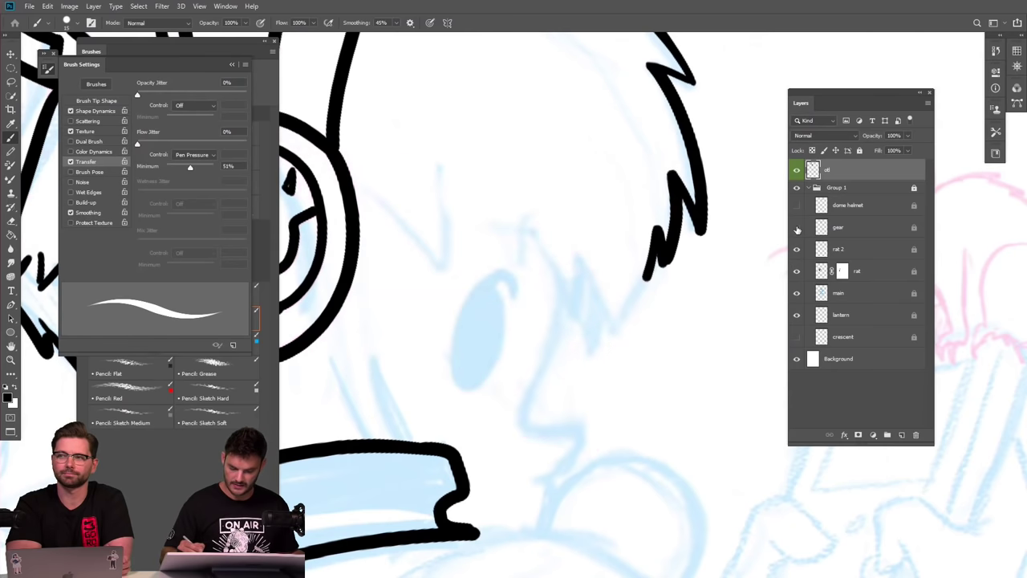
Ink the pointed hair lock beside the headphone and the jagged fringe strands falling over the face.
{"action": "left_click_drag", "start_coordinate": [533, 305], "coordinate": [581, 308]}
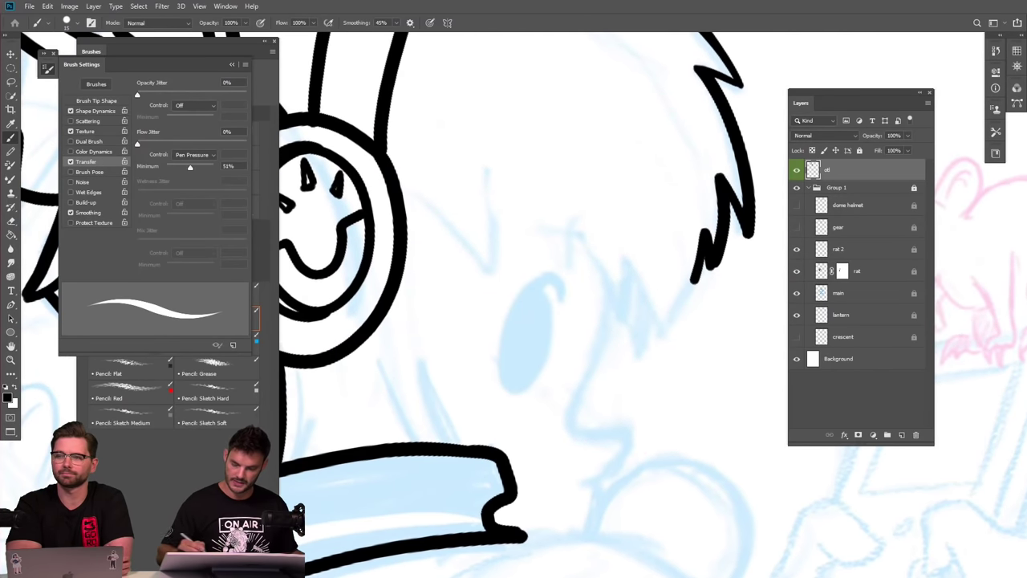
{"action": "mouse_move", "coordinate": [701, 255]}
{"action": "left_mouse_down"}
{"action": "mouse_move", "coordinate": [660, 338]}
{"action": "mouse_move", "coordinate": [627, 254]}
{"action": "mouse_move", "coordinate": [621, 324]}
{"action": "mouse_move", "coordinate": [573, 225]}
{"action": "mouse_move", "coordinate": [568, 159]}
{"action": "left_mouse_up"}
{"action": "mouse_move", "coordinate": [399, 178]}
{"action": "left_mouse_down"}
{"action": "mouse_move", "coordinate": [487, 282]}
{"action": "mouse_move", "coordinate": [497, 200]}
{"action": "mouse_move", "coordinate": [481, 135]}
{"action": "left_mouse_up"}
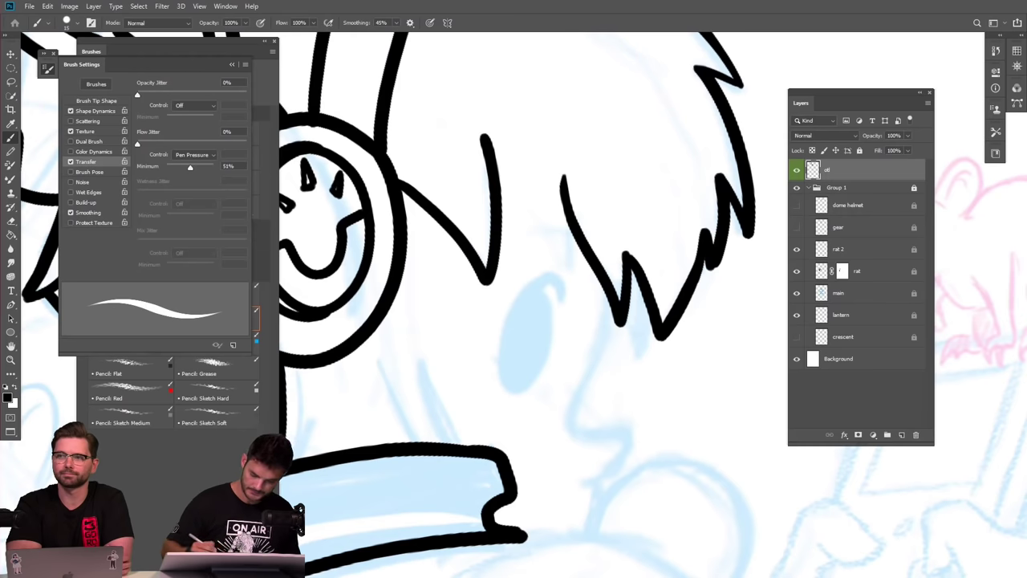
{"action": "mouse_move", "coordinate": [644, 285]}
{"action": "left_mouse_down"}
{"action": "mouse_move", "coordinate": [626, 368]}
{"action": "mouse_move", "coordinate": [664, 311]}
{"action": "left_mouse_up"}
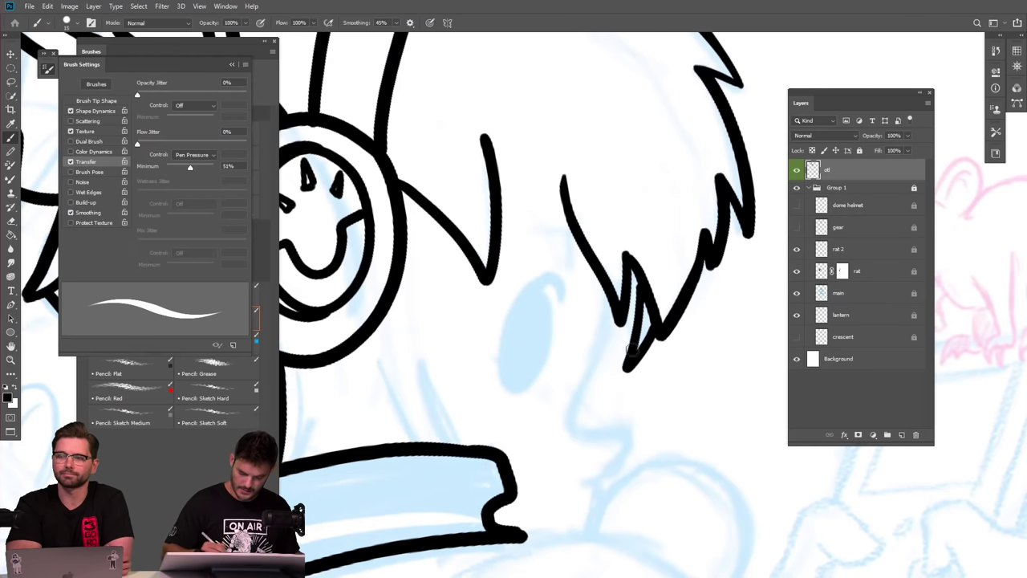
Ink the face profile from the fringe down over the nose to the chin, undoing and redrawing the first stroke.
{"action": "mouse_move", "coordinate": [611, 290]}
{"action": "left_mouse_down"}
{"action": "mouse_move", "coordinate": [568, 414]}
{"action": "mouse_move", "coordinate": [576, 435]}
{"action": "mouse_move", "coordinate": [633, 419]}
{"action": "mouse_move", "coordinate": [636, 454]}
{"action": "left_mouse_up"}
{"action": "key", "text": "ctrl+z"}
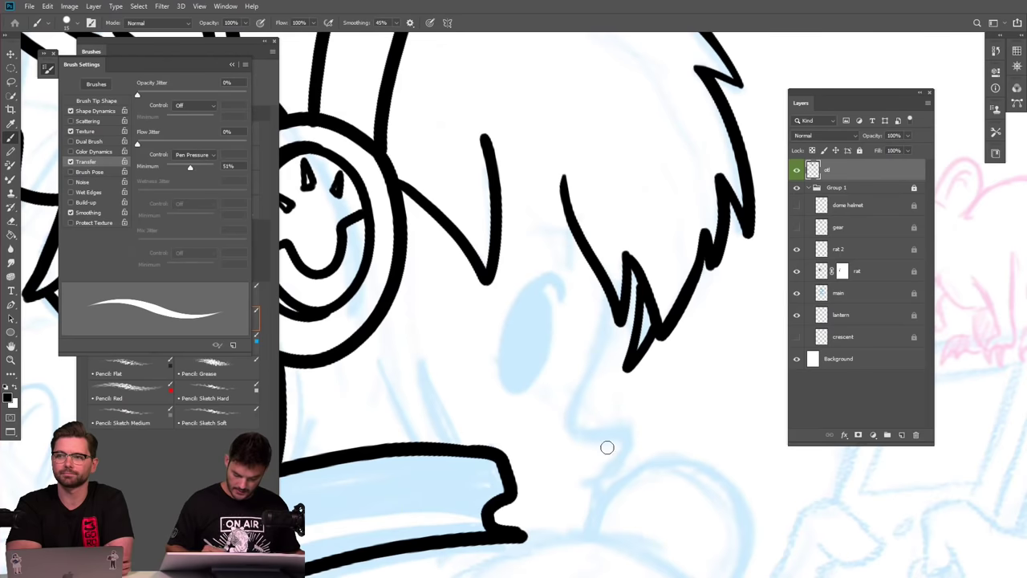
{"action": "mouse_move", "coordinate": [608, 299]}
{"action": "left_mouse_down"}
{"action": "mouse_move", "coordinate": [573, 423]}
{"action": "mouse_move", "coordinate": [633, 425]}
{"action": "mouse_move", "coordinate": [616, 463]}
{"action": "mouse_move", "coordinate": [565, 487]}
{"action": "mouse_move", "coordinate": [579, 539]}
{"action": "left_mouse_up"}
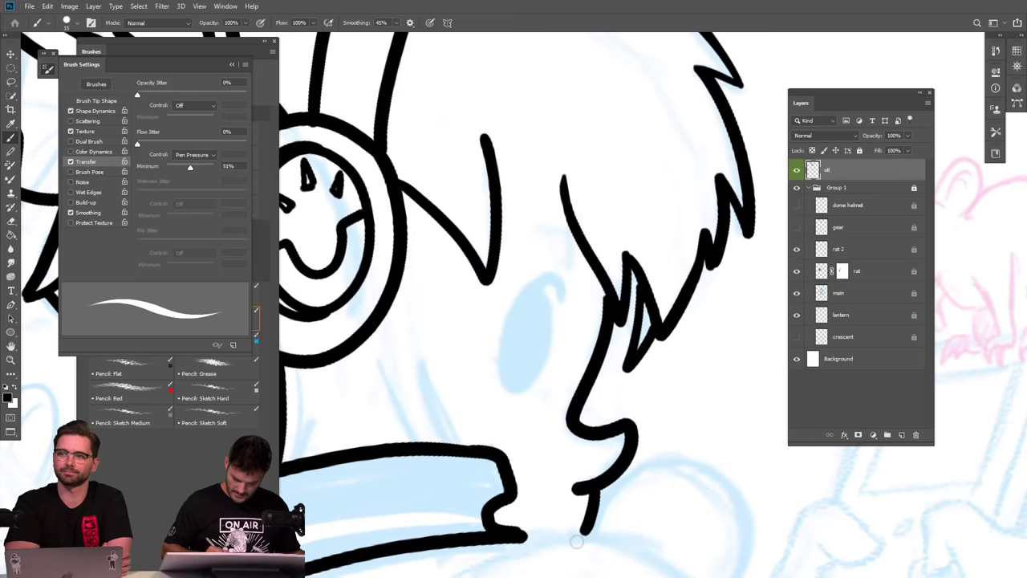
Ink two curved lines from beneath the headphone down to the collar, redrawing the first one.
{"action": "left_click_drag", "start_coordinate": [672, 458], "coordinate": [602, 457]}
{"action": "scroll", "coordinate": [635, 462], "scroll_direction": "up", "scroll_amount": 6}
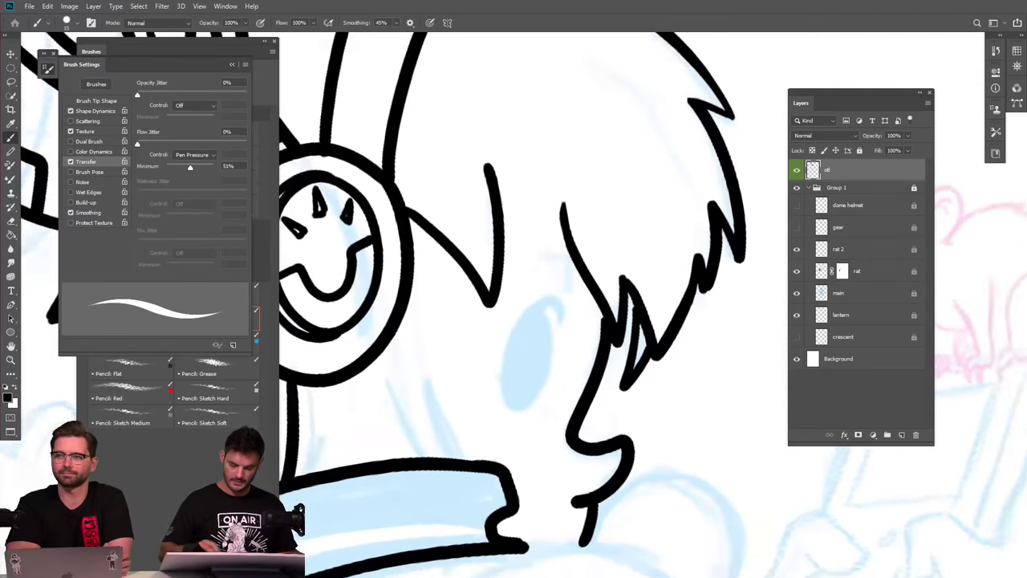
{"action": "mouse_move", "coordinate": [445, 312]}
{"action": "left_mouse_down"}
{"action": "mouse_move", "coordinate": [459, 357]}
{"action": "mouse_move", "coordinate": [505, 424]}
{"action": "left_mouse_up"}
{"action": "key", "text": "ctrl+z"}
{"action": "left_click_drag", "start_coordinate": [446, 324], "coordinate": [504, 423]}
{"action": "mouse_move", "coordinate": [475, 261]}
{"action": "left_mouse_down"}
{"action": "mouse_move", "coordinate": [532, 409]}
{"action": "mouse_move", "coordinate": [526, 425]}
{"action": "left_mouse_up"}
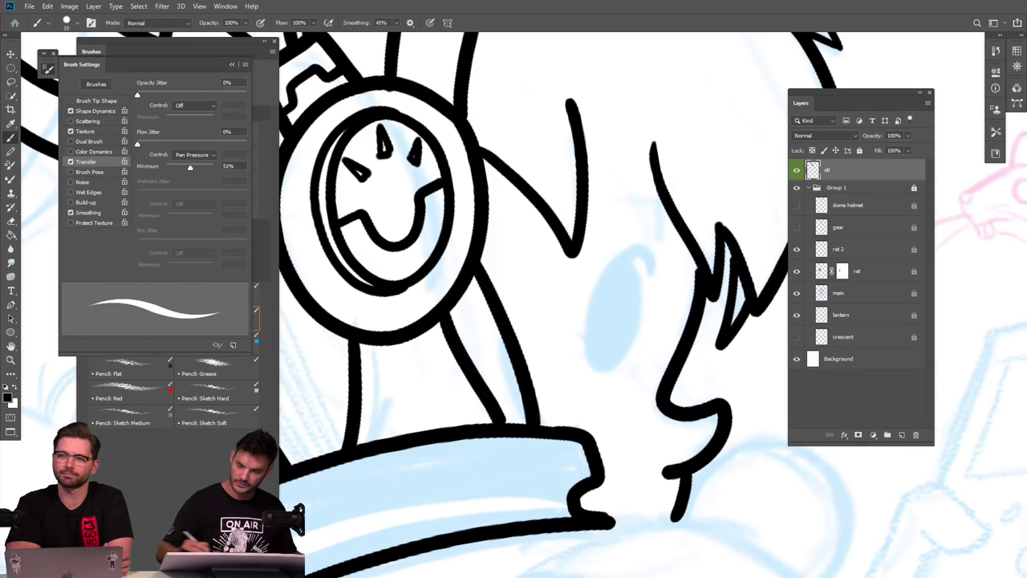
Add a new layer above the outline layer and show the gear sketch layer again.
{"action": "left_click", "coordinate": [900, 434]}
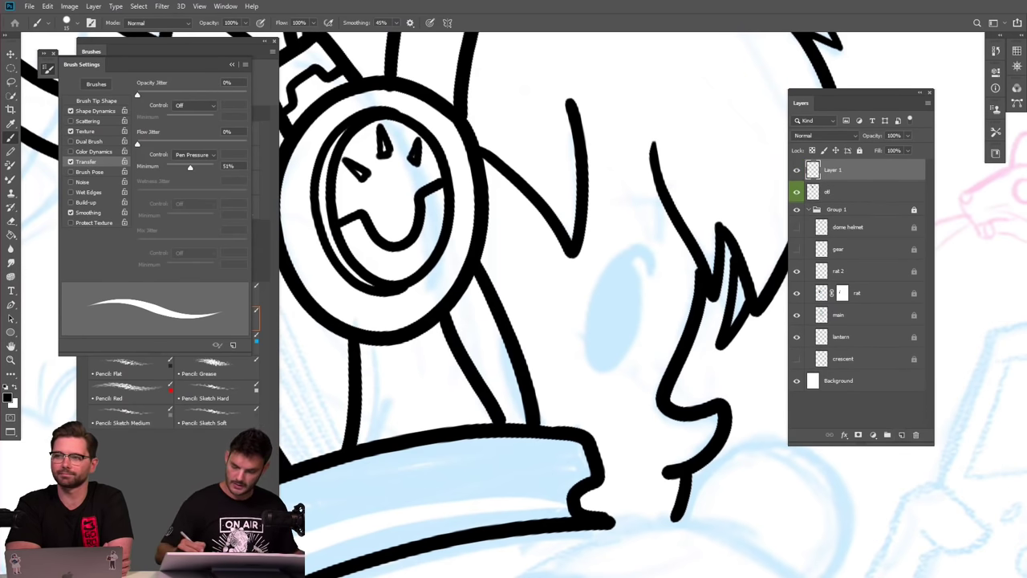
{"action": "left_click", "coordinate": [796, 249]}
{"action": "left_click_drag", "start_coordinate": [650, 375], "coordinate": [602, 375]}
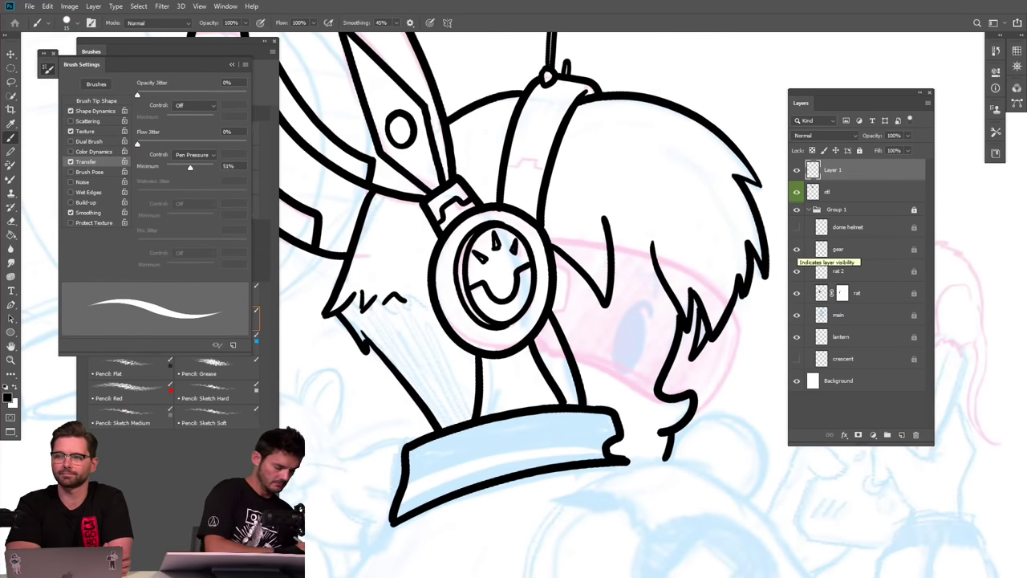
{"action": "left_click", "coordinate": [797, 227]}
Set the foreground colour to purple 990182.
{"action": "left_click", "coordinate": [7, 397]}
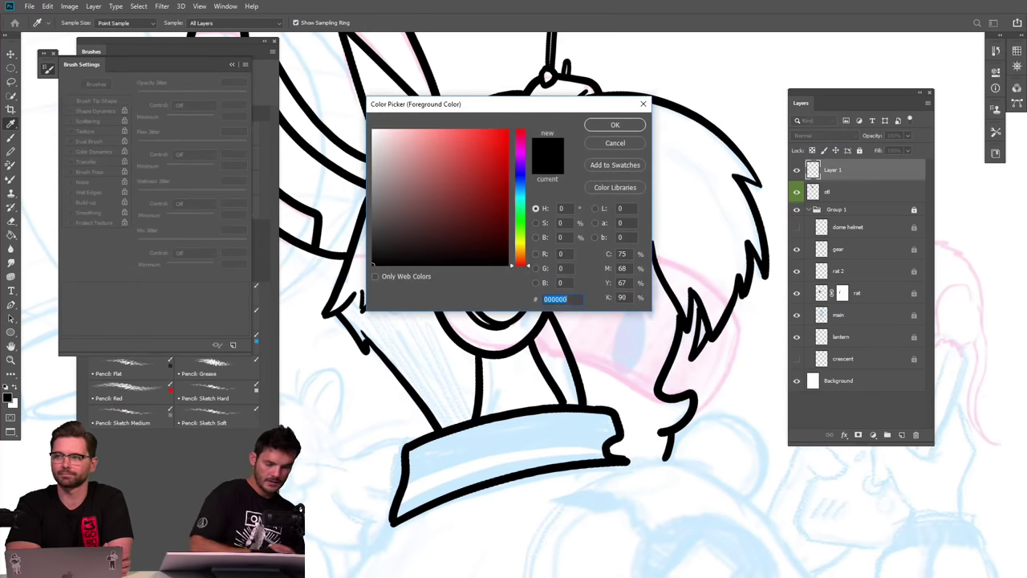
{"action": "left_click", "coordinate": [520, 148]}
{"action": "left_click", "coordinate": [507, 183]}
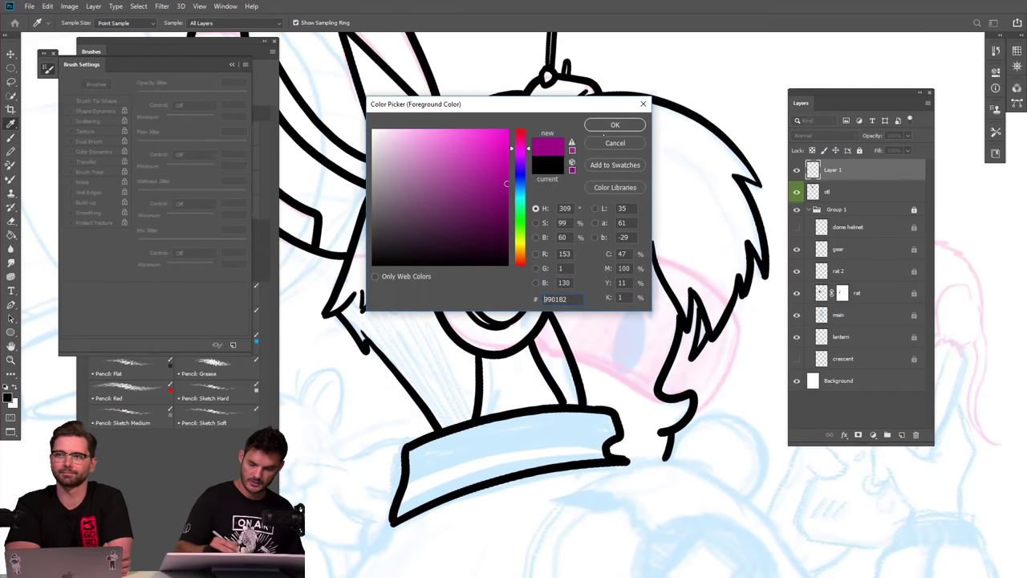
{"action": "left_click", "coordinate": [615, 124]}
Ink the visor's outline in purple on the new layer, following the pink gear sketch across the face.
{"action": "scroll", "coordinate": [521, 305], "scroll_direction": "down", "scroll_amount": 2}
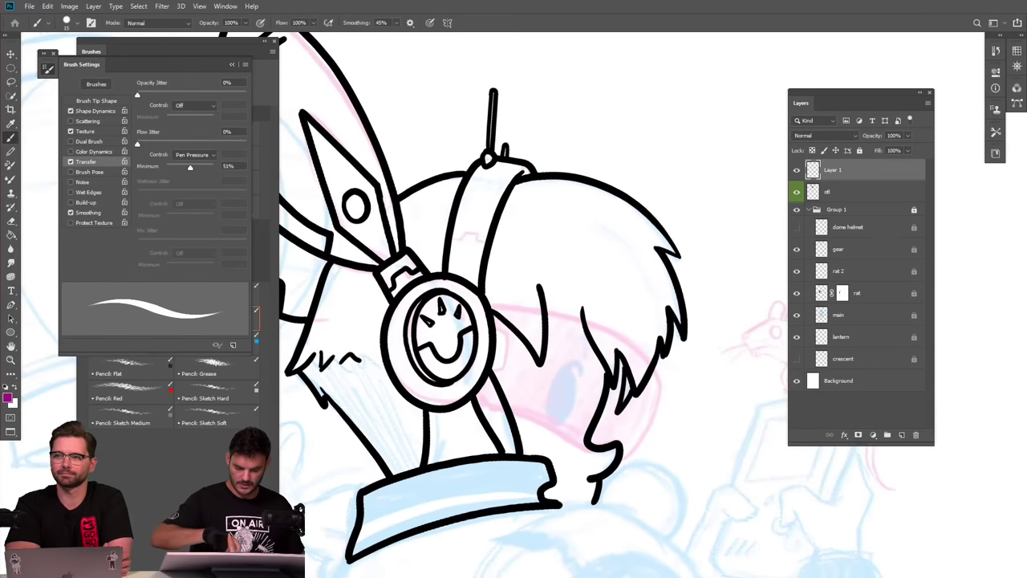
{"action": "key", "text": "r"}
{"action": "mouse_move", "coordinate": [503, 414]}
{"action": "left_mouse_down"}
{"action": "mouse_move", "coordinate": [518, 323]}
{"action": "mouse_move", "coordinate": [544, 278]}
{"action": "mouse_move", "coordinate": [585, 240]}
{"action": "mouse_move", "coordinate": [664, 285]}
{"action": "mouse_move", "coordinate": [645, 302]}
{"action": "mouse_move", "coordinate": [642, 334]}
{"action": "mouse_move", "coordinate": [588, 433]}
{"action": "left_mouse_up"}
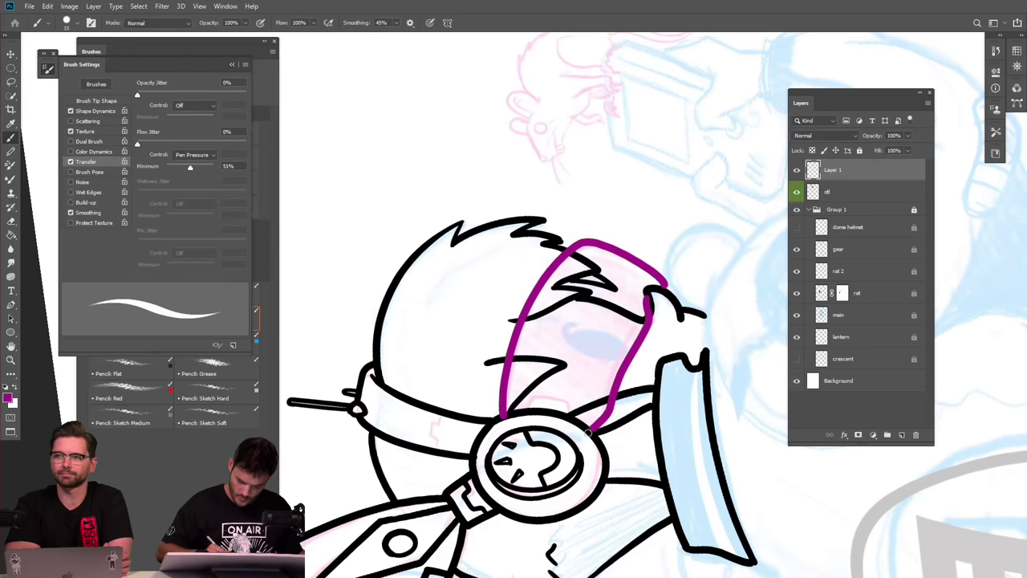
{"action": "scroll", "coordinate": [561, 345], "scroll_direction": "down", "scroll_amount": 5}
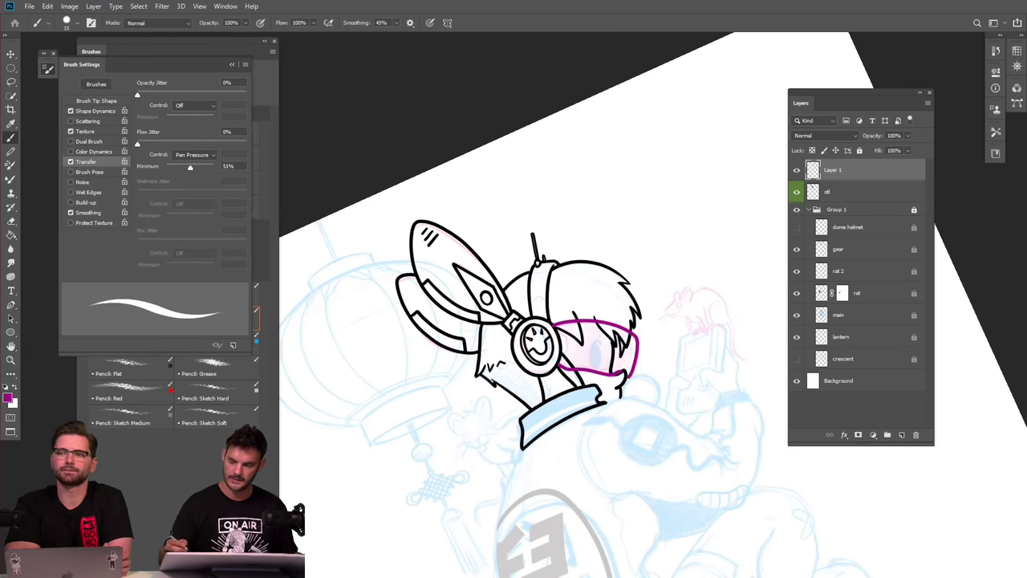
Select the outline layer and reset the painting colour to black.
{"action": "left_click", "coordinate": [845, 194]}
{"action": "key", "text": "d"}
{"action": "scroll", "coordinate": [630, 377], "scroll_direction": "up", "scroll_amount": 5}
{"action": "scroll", "coordinate": [562, 369], "scroll_direction": "down", "scroll_amount": 2}
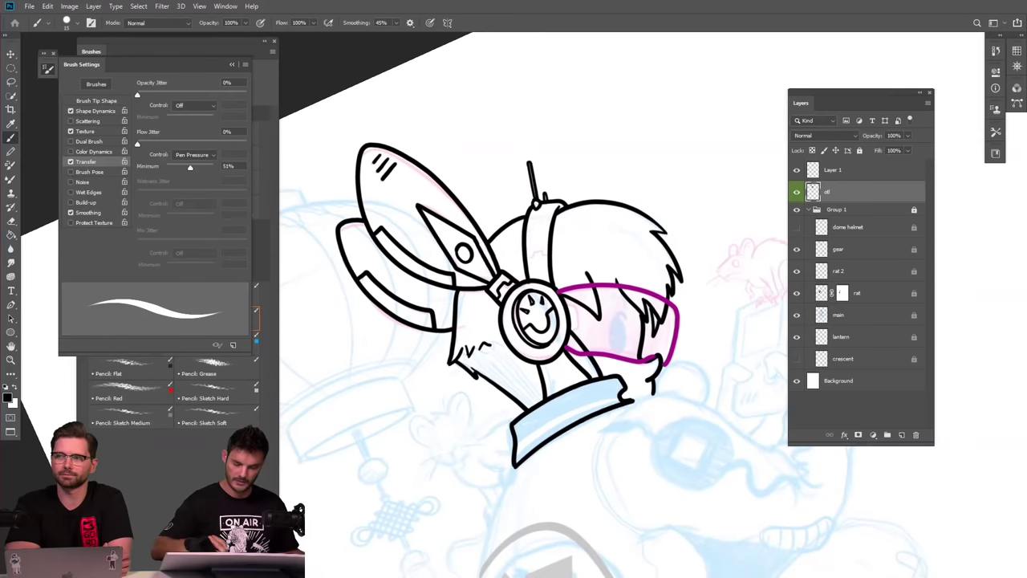
Move Layer 1 with the purple visor below the outline layer.
{"action": "key", "text": "r"}
{"action": "scroll", "coordinate": [554, 337], "scroll_direction": "up", "scroll_amount": 3}
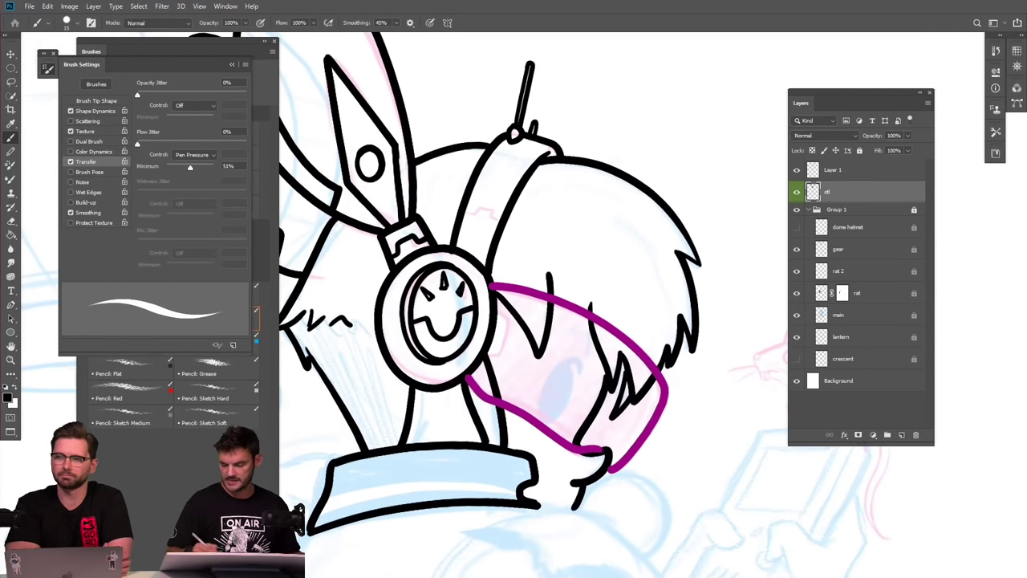
{"action": "left_click_drag", "start_coordinate": [641, 203], "coordinate": [688, 265]}
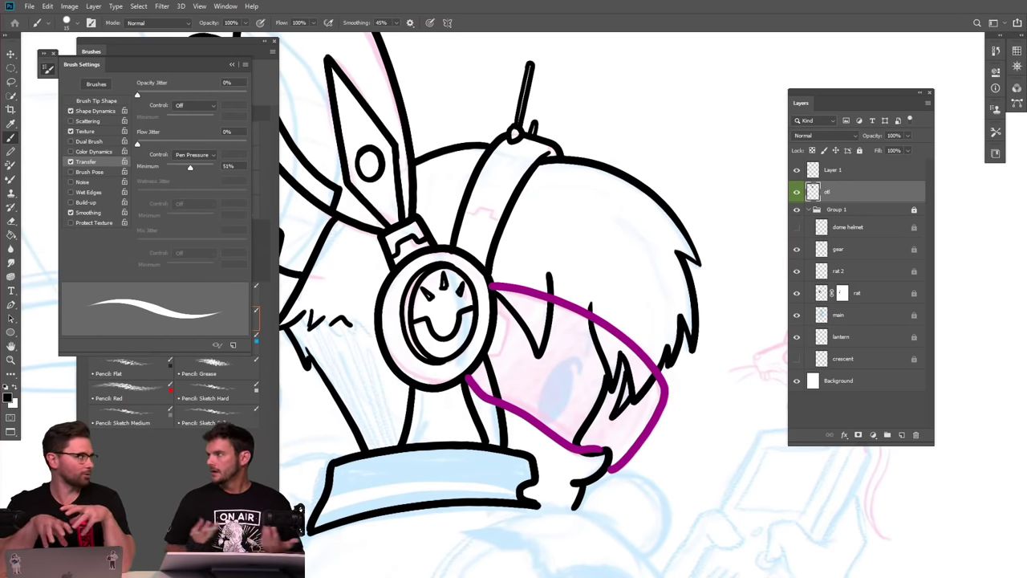
{"action": "scroll", "coordinate": [682, 407], "scroll_direction": "down", "scroll_amount": 4}
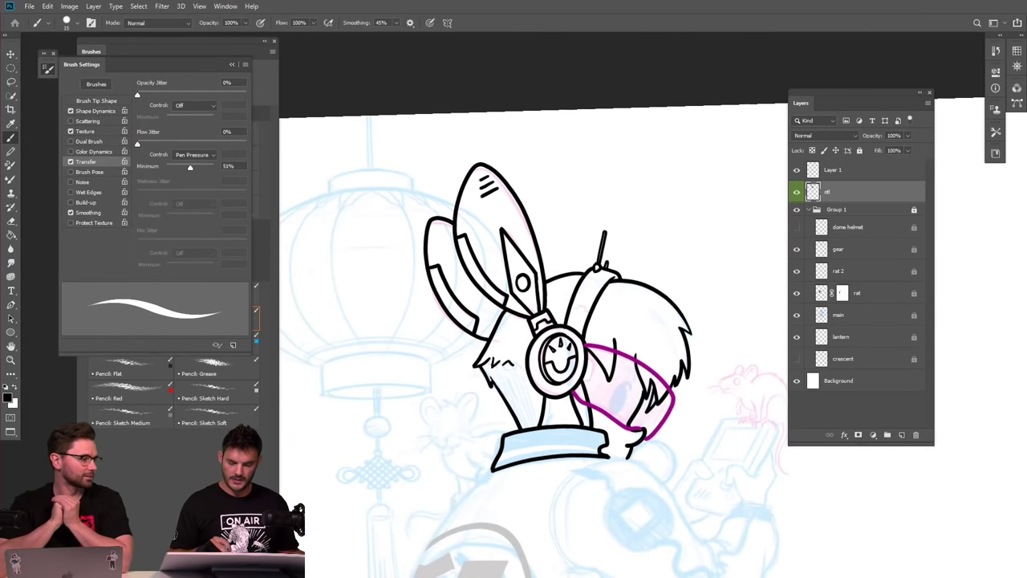
{"action": "left_click_drag", "start_coordinate": [845, 172], "coordinate": [842, 199]}
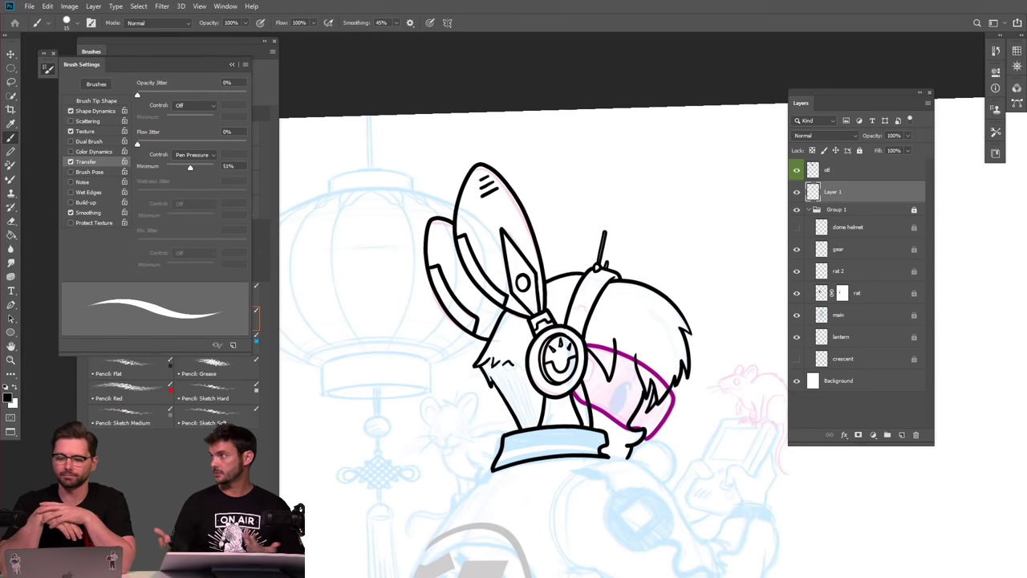
{"action": "scroll", "coordinate": [543, 403], "scroll_direction": "up", "scroll_amount": 4}
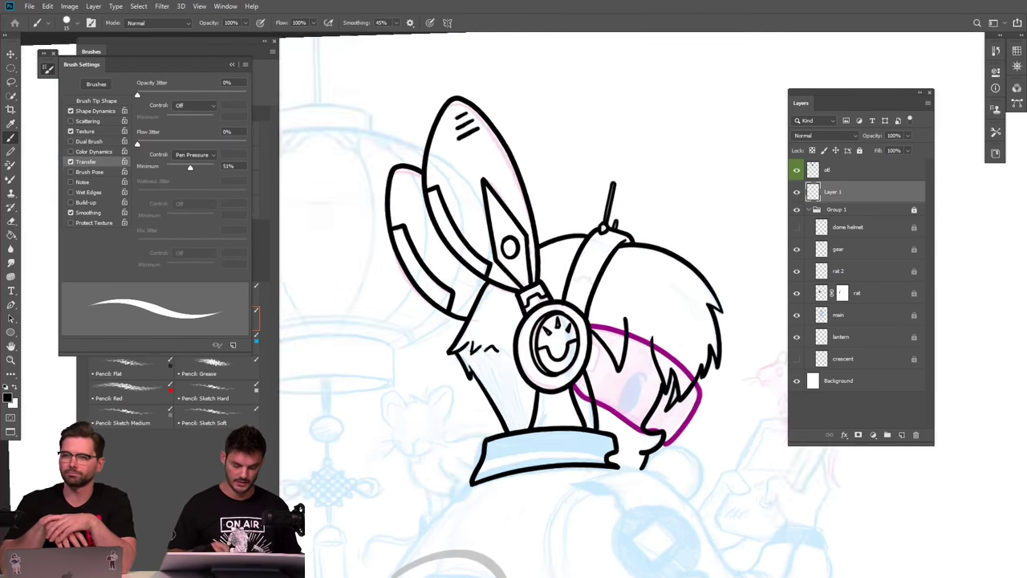
{"action": "scroll", "coordinate": [706, 369], "scroll_direction": "down", "scroll_amount": 3}
{"action": "left_click_drag", "start_coordinate": [631, 335], "coordinate": [727, 389]}
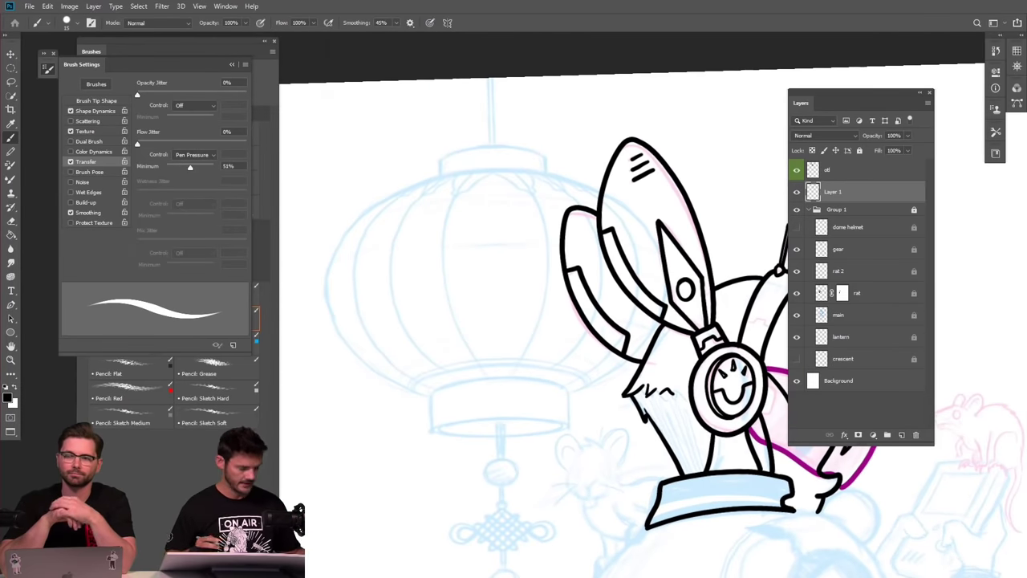
{"action": "key", "text": "Escape"}
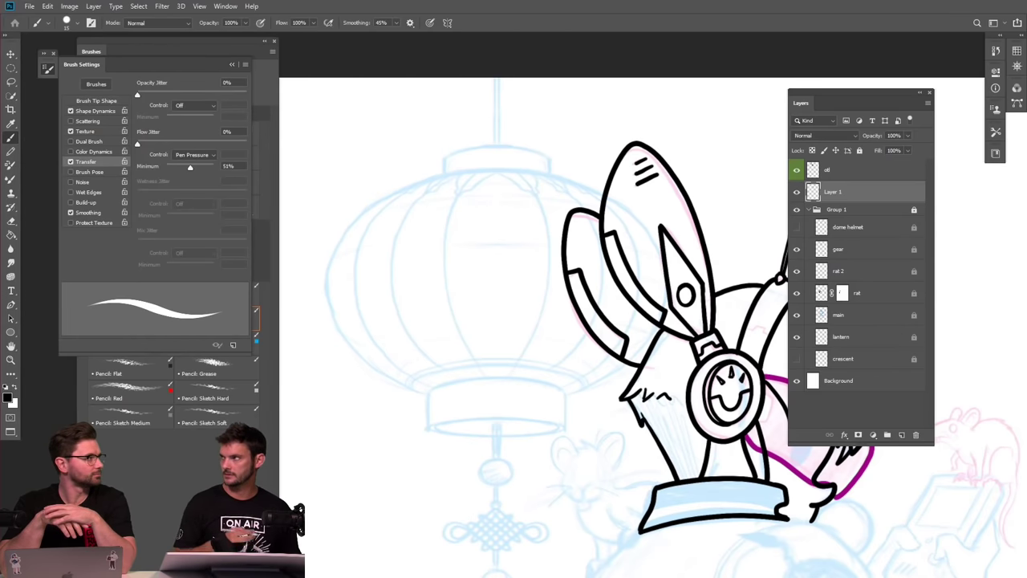
{"action": "left_click_drag", "start_coordinate": [726, 395], "coordinate": [527, 183]}
{"action": "mouse_move", "coordinate": [530, 305]}
{"action": "left_mouse_down"}
{"action": "mouse_move", "coordinate": [510, 321]}
{"action": "mouse_move", "coordinate": [544, 364]}
{"action": "left_mouse_up"}
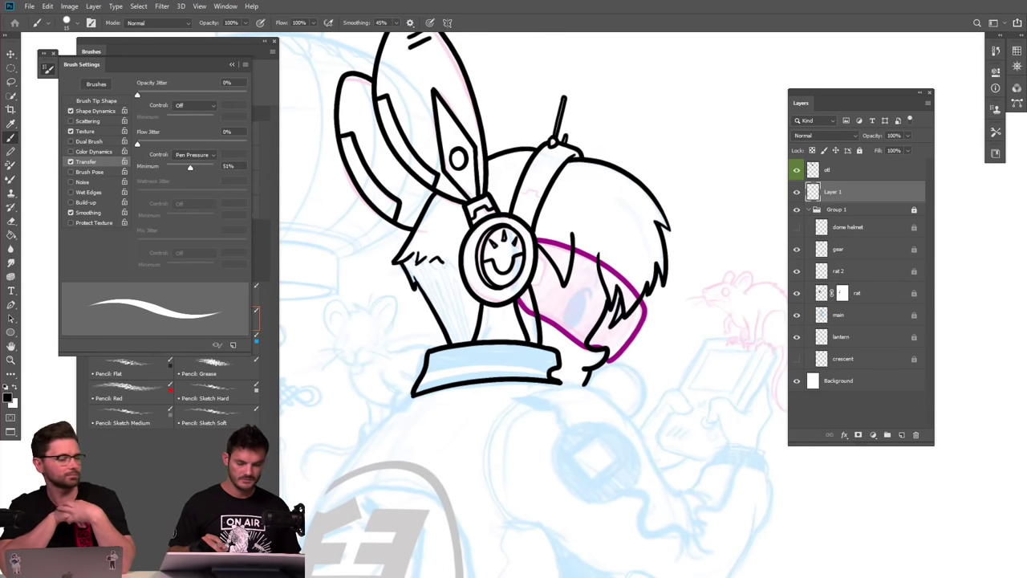
Ink the small rat's arm, clawed paw and shoulder curve where it meets the back end of the collar.
{"action": "left_click_drag", "start_coordinate": [769, 369], "coordinate": [721, 369]}
{"action": "left_click_drag", "start_coordinate": [592, 421], "coordinate": [678, 325]}
{"action": "left_click_drag", "start_coordinate": [677, 265], "coordinate": [725, 265]}
{"action": "left_click_drag", "start_coordinate": [646, 160], "coordinate": [682, 264]}
{"action": "scroll", "coordinate": [538, 398], "scroll_direction": "up", "scroll_amount": 2}
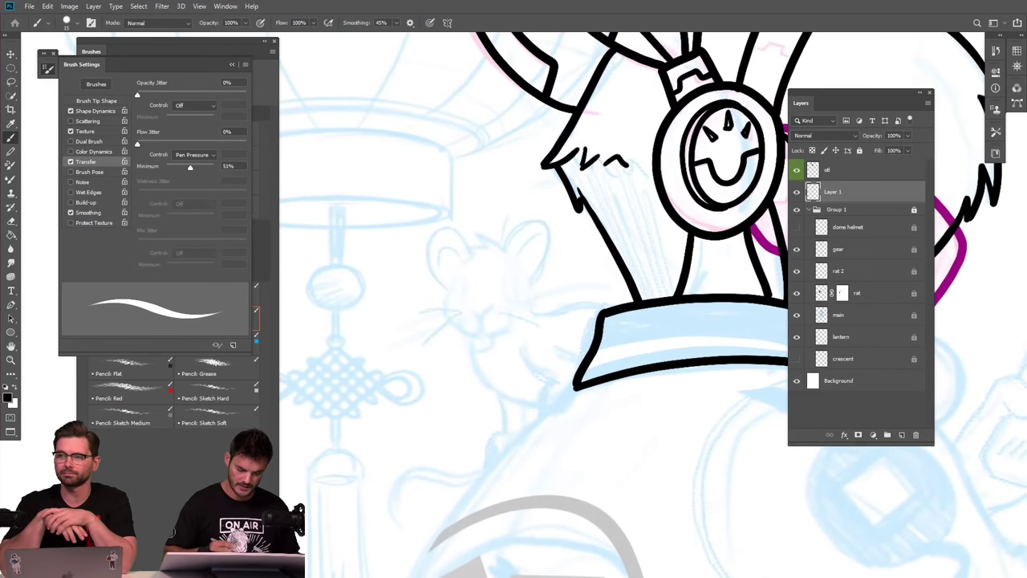
{"action": "mouse_move", "coordinate": [521, 351]}
{"action": "left_mouse_down"}
{"action": "mouse_move", "coordinate": [534, 373]}
{"action": "mouse_move", "coordinate": [567, 374]}
{"action": "mouse_move", "coordinate": [533, 424]}
{"action": "mouse_move", "coordinate": [540, 431]}
{"action": "mouse_move", "coordinate": [579, 383]}
{"action": "left_mouse_up"}
{"action": "left_click_drag", "start_coordinate": [555, 337], "coordinate": [580, 368]}
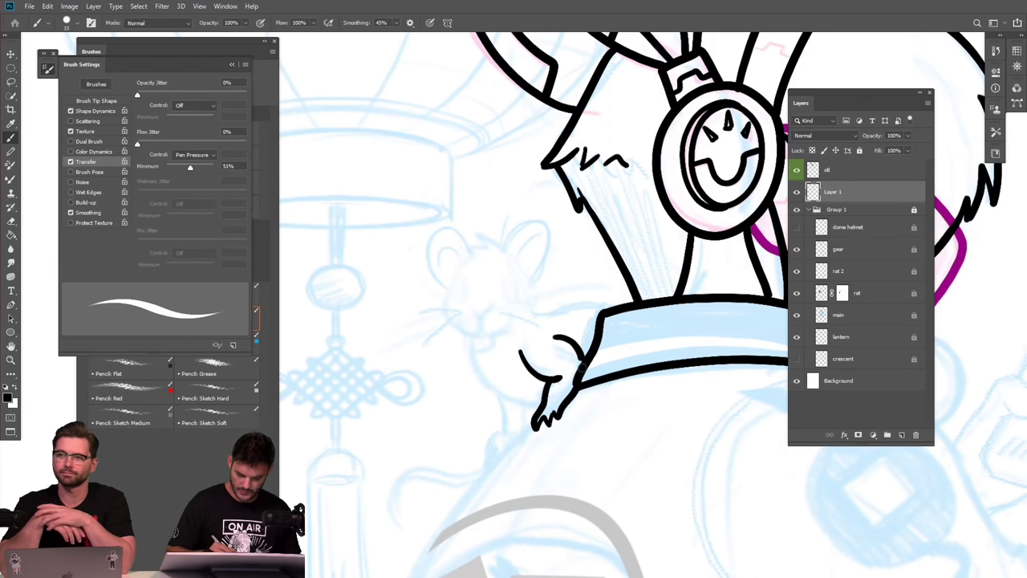
Ink the small rat's head with its nose, mouth, eyes, front teeth, ears and hair tuft.
{"action": "mouse_move", "coordinate": [469, 306]}
{"action": "left_mouse_down"}
{"action": "mouse_move", "coordinate": [480, 330]}
{"action": "mouse_move", "coordinate": [460, 333]}
{"action": "mouse_move", "coordinate": [458, 310]}
{"action": "mouse_move", "coordinate": [488, 333]}
{"action": "mouse_move", "coordinate": [511, 321]}
{"action": "left_mouse_up"}
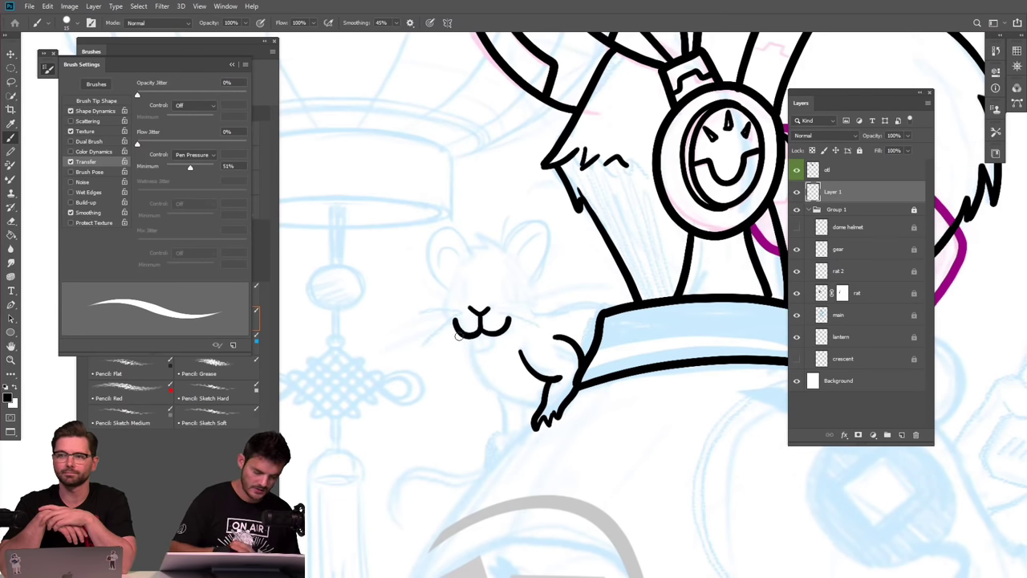
{"action": "mouse_move", "coordinate": [466, 280]}
{"action": "left_mouse_down"}
{"action": "mouse_move", "coordinate": [456, 297]}
{"action": "mouse_move", "coordinate": [468, 282]}
{"action": "mouse_move", "coordinate": [504, 299]}
{"action": "mouse_move", "coordinate": [517, 285]}
{"action": "mouse_move", "coordinate": [503, 276]}
{"action": "left_mouse_up"}
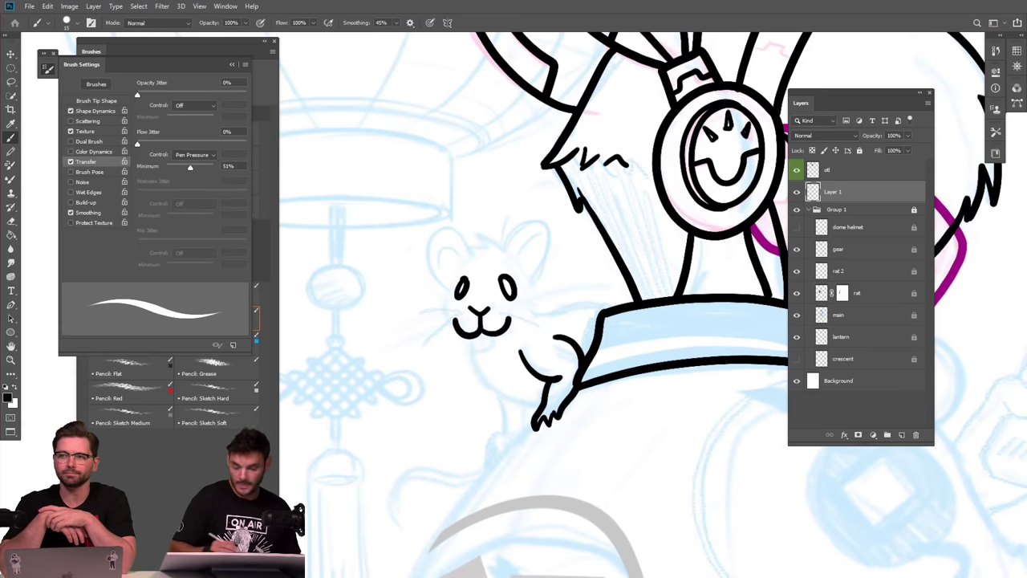
{"action": "mouse_move", "coordinate": [477, 234]}
{"action": "left_mouse_down"}
{"action": "mouse_move", "coordinate": [503, 249]}
{"action": "mouse_move", "coordinate": [522, 213]}
{"action": "mouse_move", "coordinate": [552, 230]}
{"action": "mouse_move", "coordinate": [528, 275]}
{"action": "mouse_move", "coordinate": [536, 302]}
{"action": "mouse_move", "coordinate": [526, 331]}
{"action": "mouse_move", "coordinate": [476, 348]}
{"action": "mouse_move", "coordinate": [492, 329]}
{"action": "mouse_move", "coordinate": [482, 353]}
{"action": "mouse_move", "coordinate": [437, 304]}
{"action": "mouse_move", "coordinate": [482, 247]}
{"action": "mouse_move", "coordinate": [423, 224]}
{"action": "mouse_move", "coordinate": [446, 286]}
{"action": "left_mouse_up"}
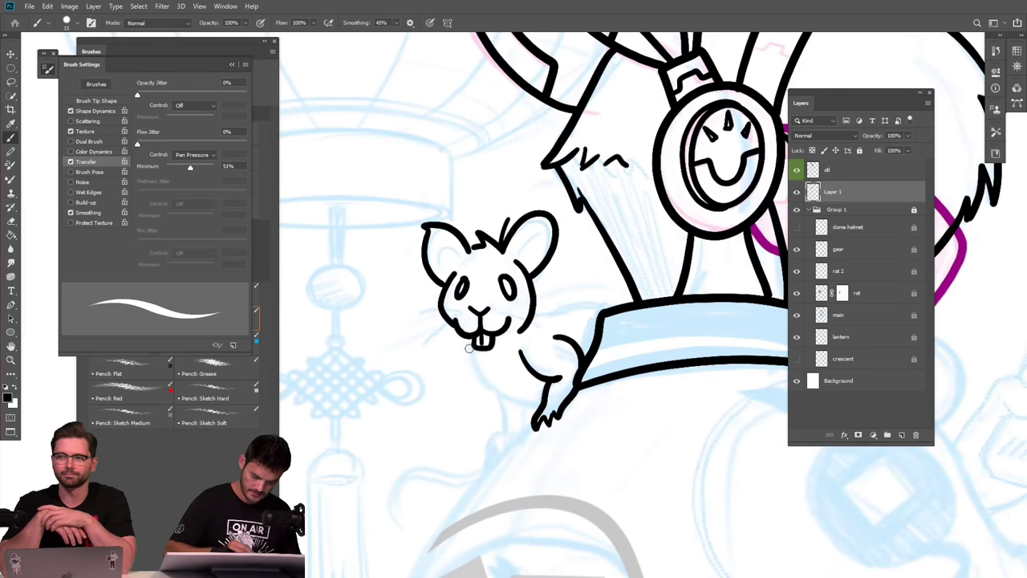
Ink the small rat's furry belly, its hind leg and foot, the back curve up to the collar, and the inner ear line.
{"action": "mouse_move", "coordinate": [467, 338]}
{"action": "left_mouse_down"}
{"action": "mouse_move", "coordinate": [491, 405]}
{"action": "mouse_move", "coordinate": [493, 395]}
{"action": "mouse_move", "coordinate": [526, 409]}
{"action": "mouse_move", "coordinate": [482, 469]}
{"action": "left_mouse_up"}
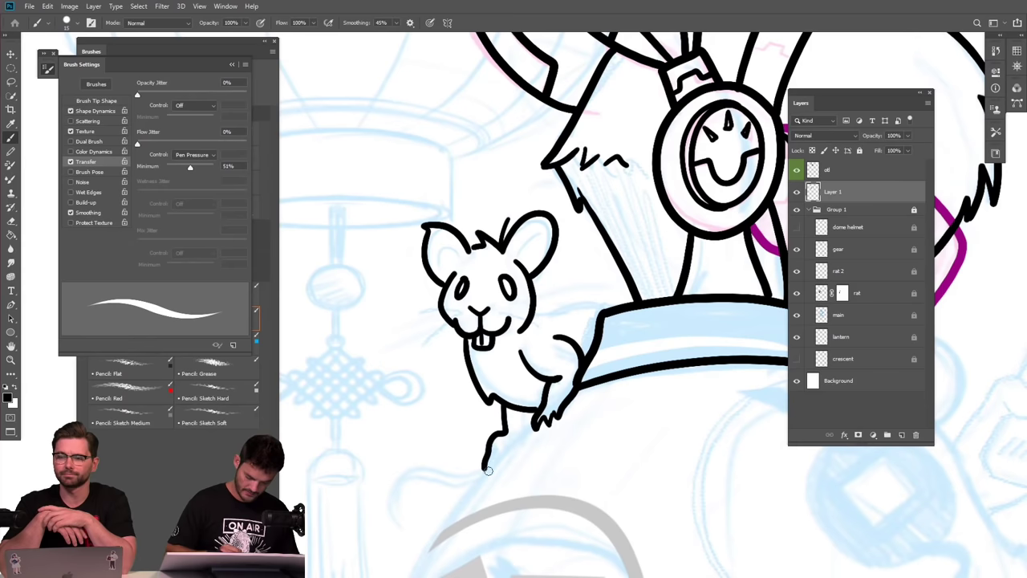
{"action": "key", "text": "ctrl+z"}
{"action": "mouse_move", "coordinate": [493, 396]}
{"action": "left_mouse_down"}
{"action": "mouse_move", "coordinate": [510, 437]}
{"action": "mouse_move", "coordinate": [500, 435]}
{"action": "mouse_move", "coordinate": [494, 465]}
{"action": "mouse_move", "coordinate": [527, 433]}
{"action": "left_mouse_up"}
{"action": "mouse_move", "coordinate": [533, 321]}
{"action": "left_mouse_down"}
{"action": "mouse_move", "coordinate": [595, 301]}
{"action": "mouse_move", "coordinate": [624, 309]}
{"action": "left_mouse_up"}
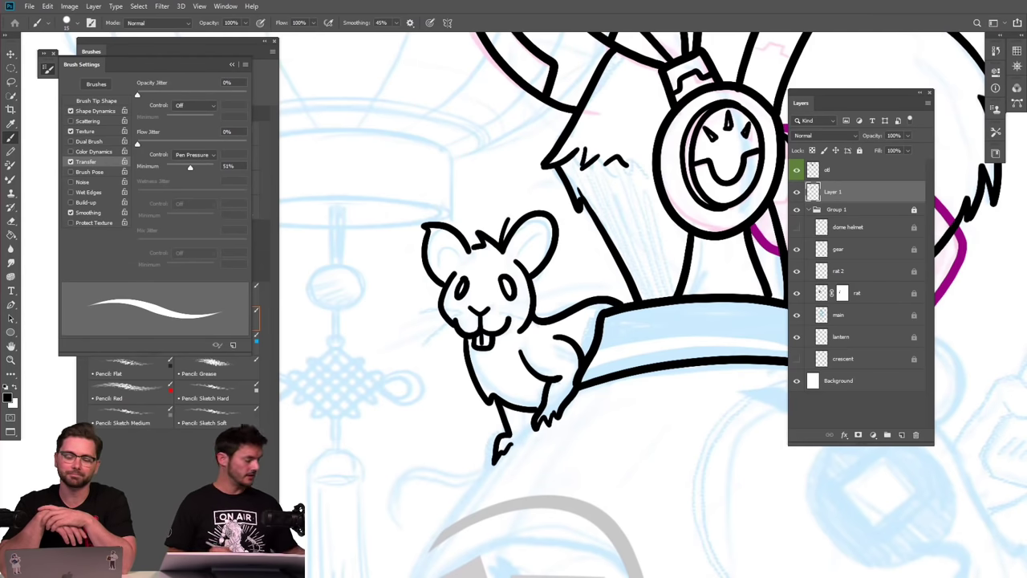
{"action": "key", "text": "ctrl+z"}
{"action": "mouse_move", "coordinate": [529, 315]}
{"action": "left_mouse_down"}
{"action": "mouse_move", "coordinate": [595, 300]}
{"action": "mouse_move", "coordinate": [622, 307]}
{"action": "left_mouse_up"}
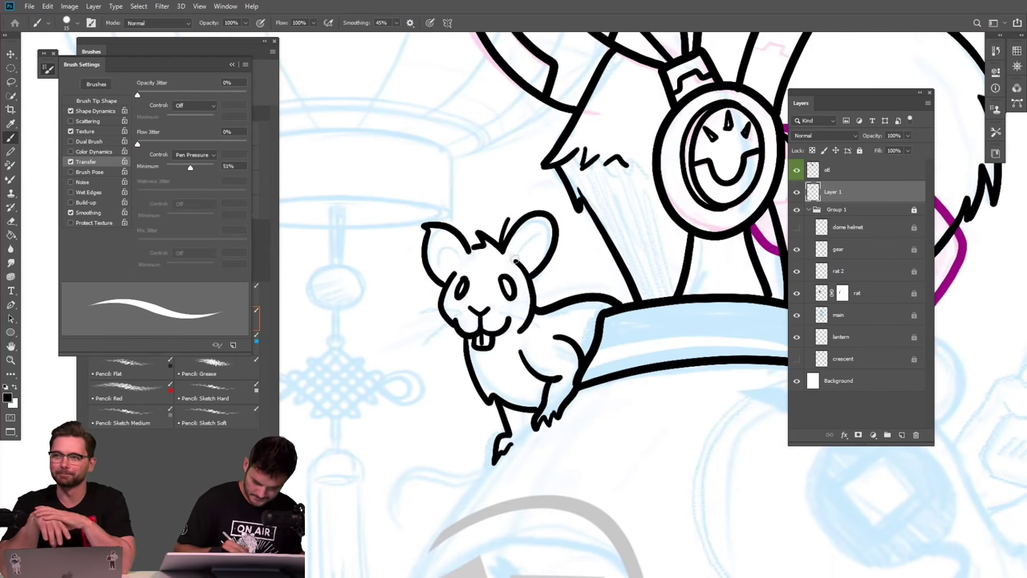
{"action": "left_click_drag", "start_coordinate": [448, 239], "coordinate": [439, 248]}
Ink the long curved back edge of the jacket from the small rat's foot down to the waist.
{"action": "scroll", "coordinate": [606, 349], "scroll_direction": "down", "scroll_amount": 5}
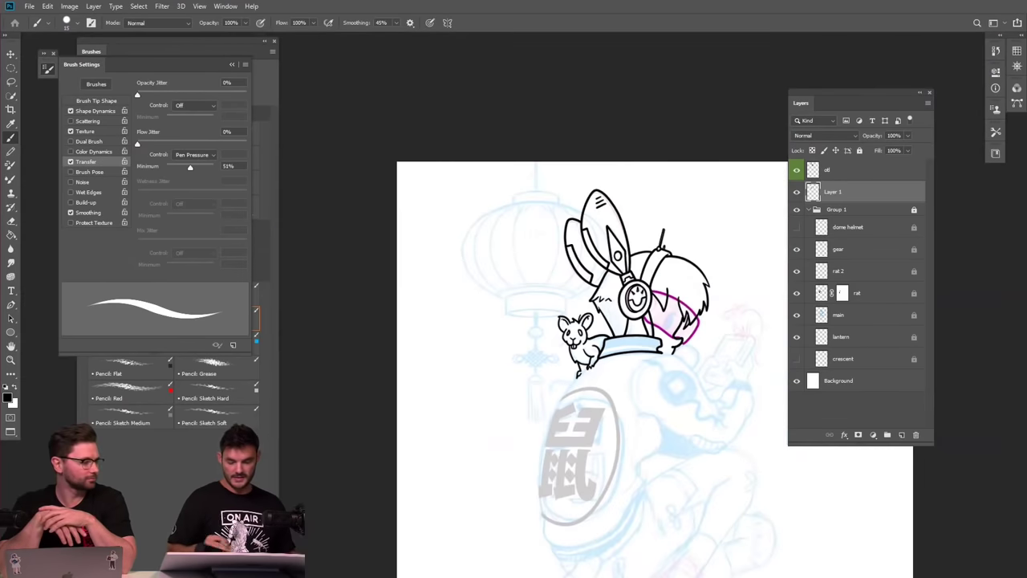
{"action": "scroll", "coordinate": [611, 339], "scroll_direction": "up", "scroll_amount": 5}
{"action": "left_click_drag", "start_coordinate": [527, 423], "coordinate": [490, 181]}
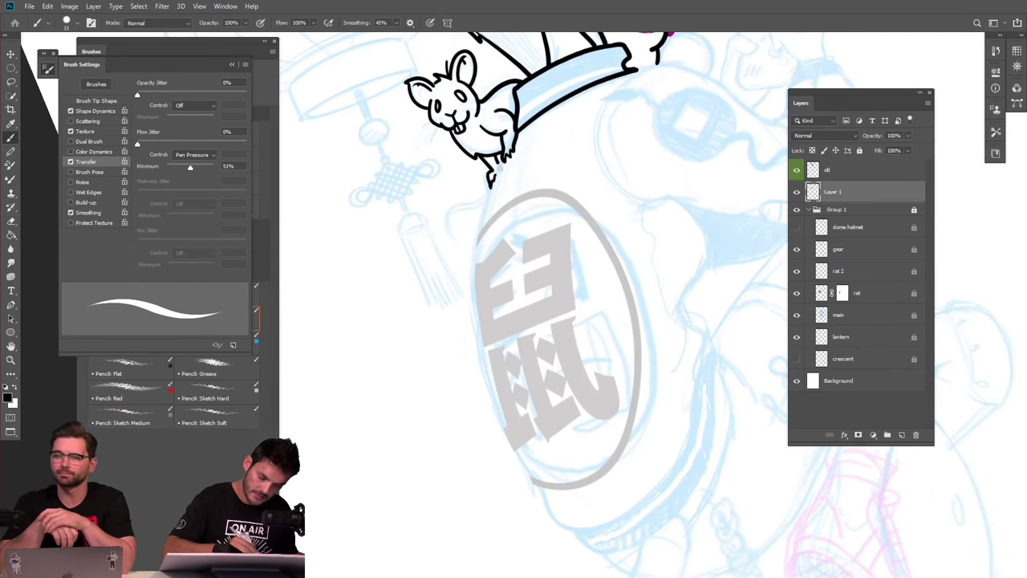
{"action": "mouse_move", "coordinate": [501, 162]}
{"action": "left_mouse_down"}
{"action": "mouse_move", "coordinate": [476, 255]}
{"action": "mouse_move", "coordinate": [481, 366]}
{"action": "mouse_move", "coordinate": [520, 463]}
{"action": "mouse_move", "coordinate": [564, 531]}
{"action": "left_mouse_up"}
{"action": "key", "text": "h"}
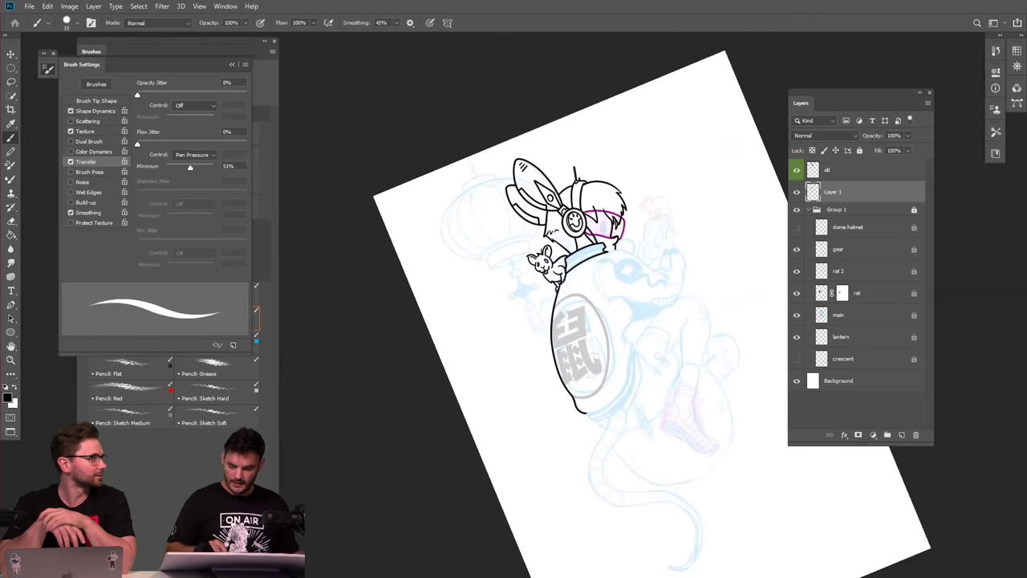
{"action": "key", "text": "r"}
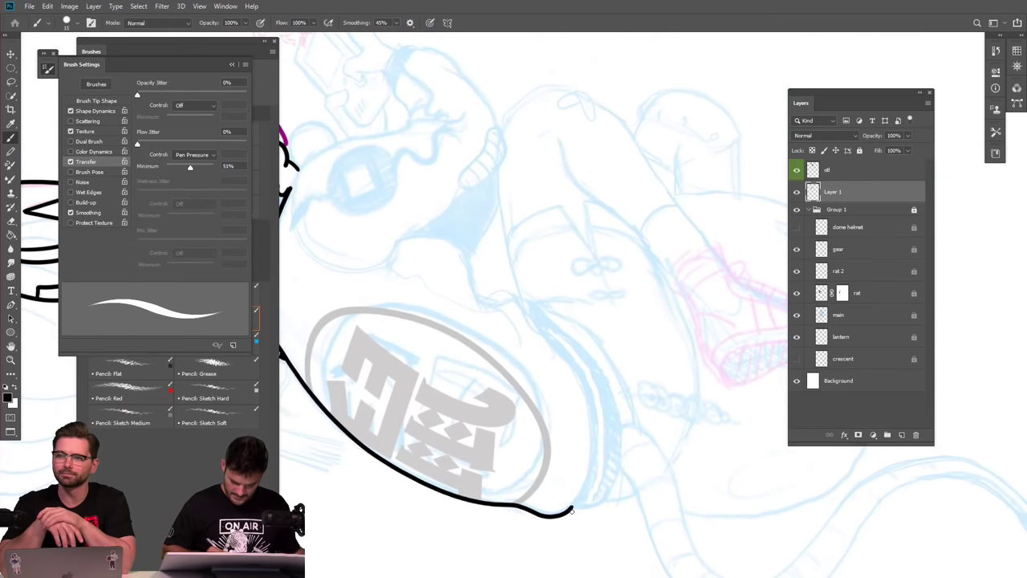
Ink the jacket's bottom edge above the waistband, curving from the back corner round to the front.
{"action": "mouse_move", "coordinate": [578, 496]}
{"action": "left_mouse_down"}
{"action": "mouse_move", "coordinate": [590, 467]}
{"action": "mouse_move", "coordinate": [589, 394]}
{"action": "mouse_move", "coordinate": [523, 306]}
{"action": "left_mouse_up"}
{"action": "key", "text": "r"}
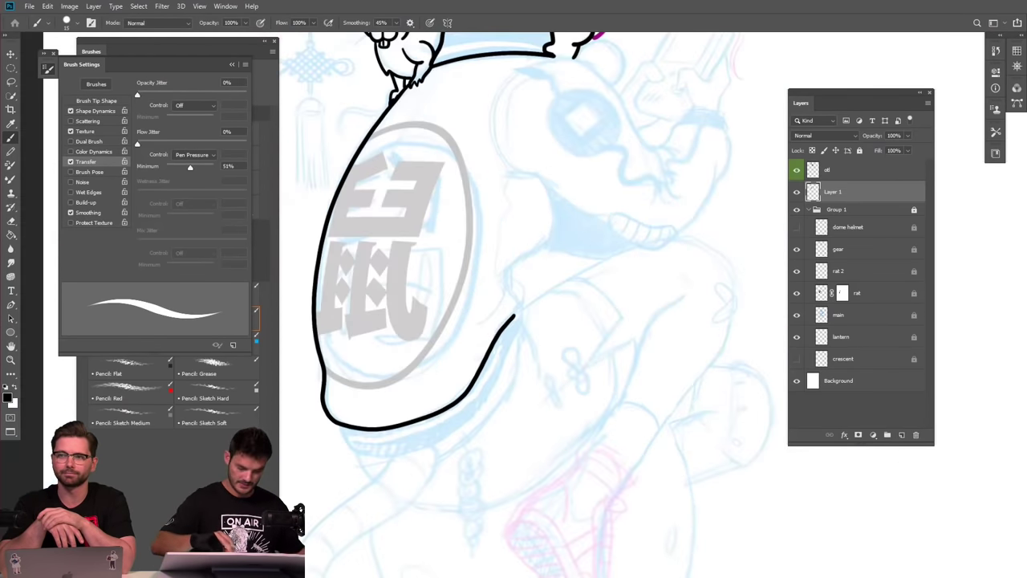
{"action": "key", "text": "space"}
{"action": "key", "text": "ctrl+z"}
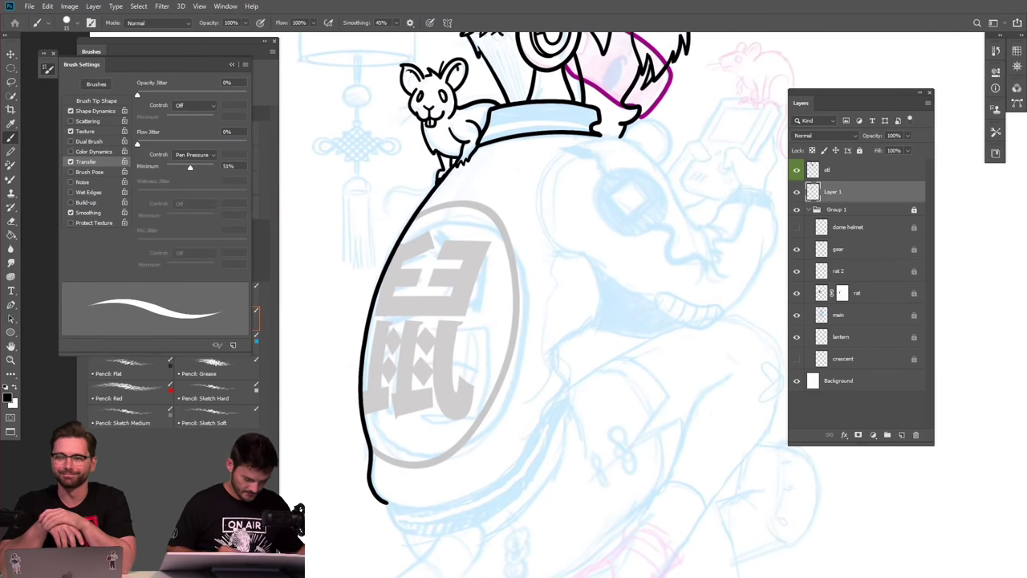
{"action": "mouse_move", "coordinate": [390, 504]}
{"action": "left_mouse_down"}
{"action": "mouse_move", "coordinate": [468, 502]}
{"action": "mouse_move", "coordinate": [513, 469]}
{"action": "mouse_move", "coordinate": [565, 385]}
{"action": "left_mouse_up"}
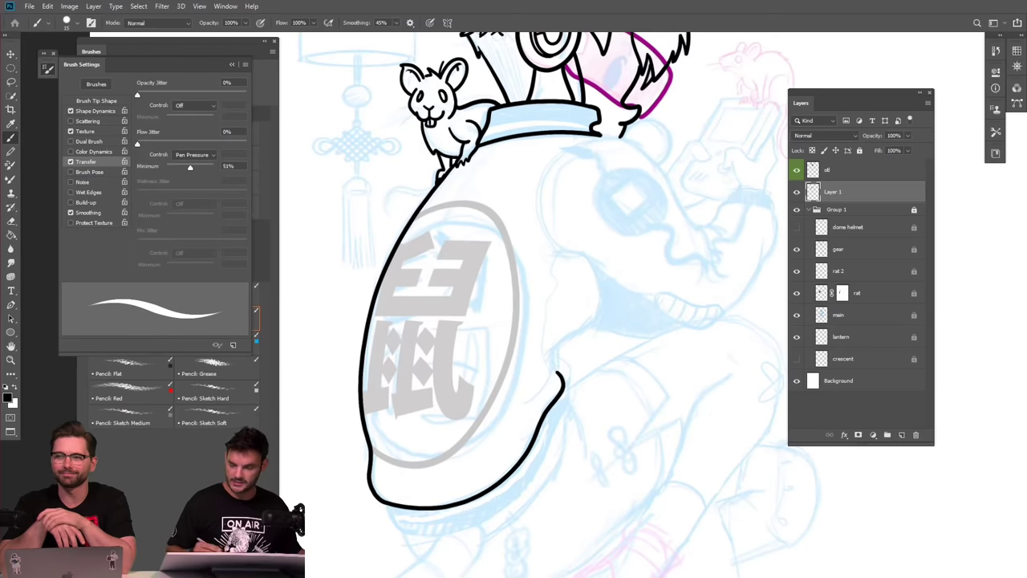
Ink the jacket's front side below the armpit, with the bulging fabric curve and the short folds above the waistband.
{"action": "left_click_drag", "start_coordinate": [712, 254], "coordinate": [646, 325]}
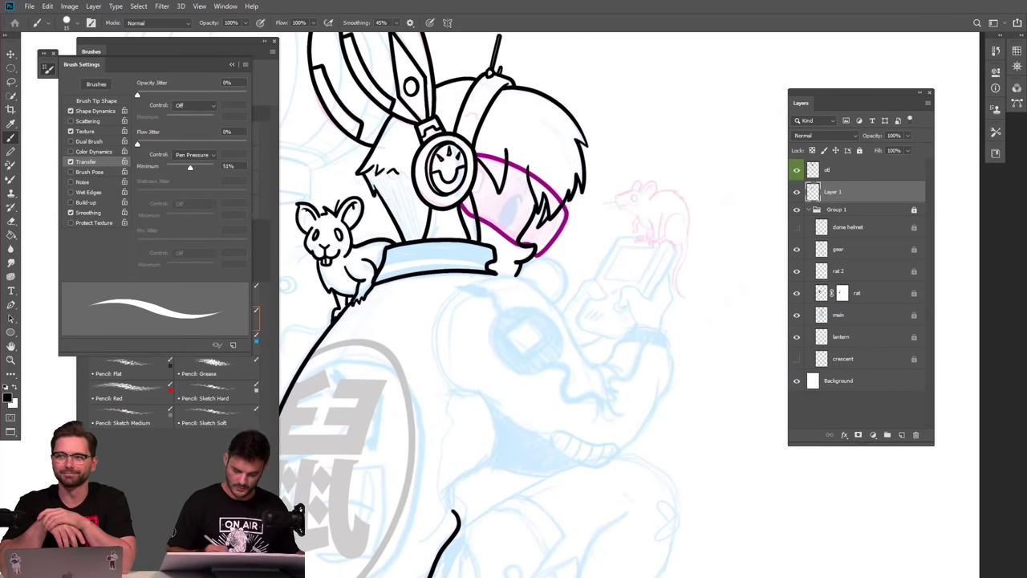
{"action": "left_click_drag", "start_coordinate": [531, 479], "coordinate": [642, 360]}
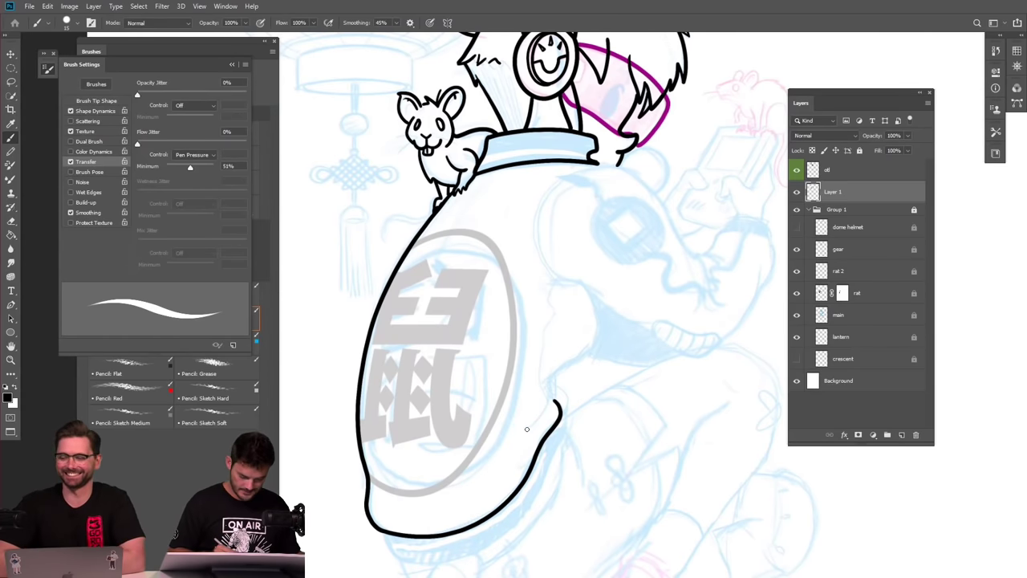
{"action": "mouse_move", "coordinate": [524, 429]}
{"action": "left_mouse_down"}
{"action": "mouse_move", "coordinate": [551, 400]}
{"action": "mouse_move", "coordinate": [550, 374]}
{"action": "mouse_move", "coordinate": [596, 333]}
{"action": "mouse_move", "coordinate": [587, 287]}
{"action": "left_mouse_up"}
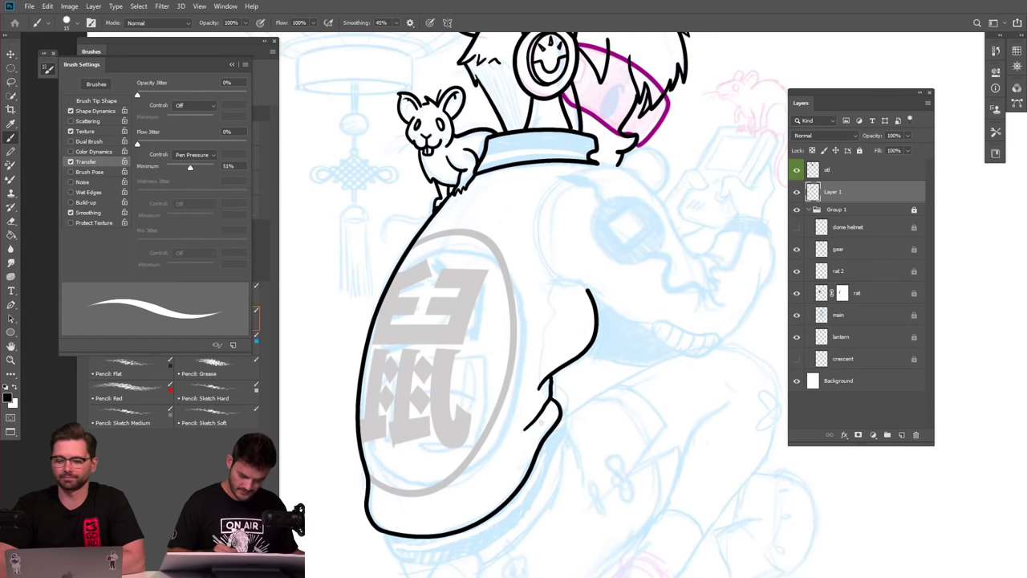
Ink the lower outline of the jacket's waistband from the back corner to the front fold.
{"action": "left_click_drag", "start_coordinate": [587, 438], "coordinate": [642, 321]}
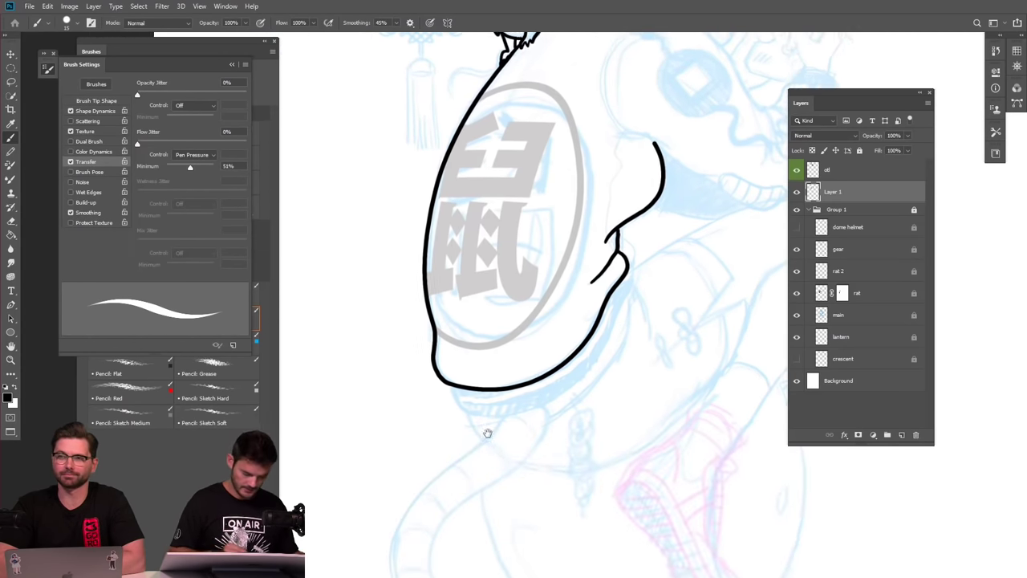
{"action": "mouse_move", "coordinate": [471, 340]}
{"action": "left_mouse_down"}
{"action": "mouse_move", "coordinate": [478, 361]}
{"action": "mouse_move", "coordinate": [518, 369]}
{"action": "mouse_move", "coordinate": [579, 348]}
{"action": "mouse_move", "coordinate": [616, 313]}
{"action": "mouse_move", "coordinate": [646, 229]}
{"action": "left_mouse_up"}
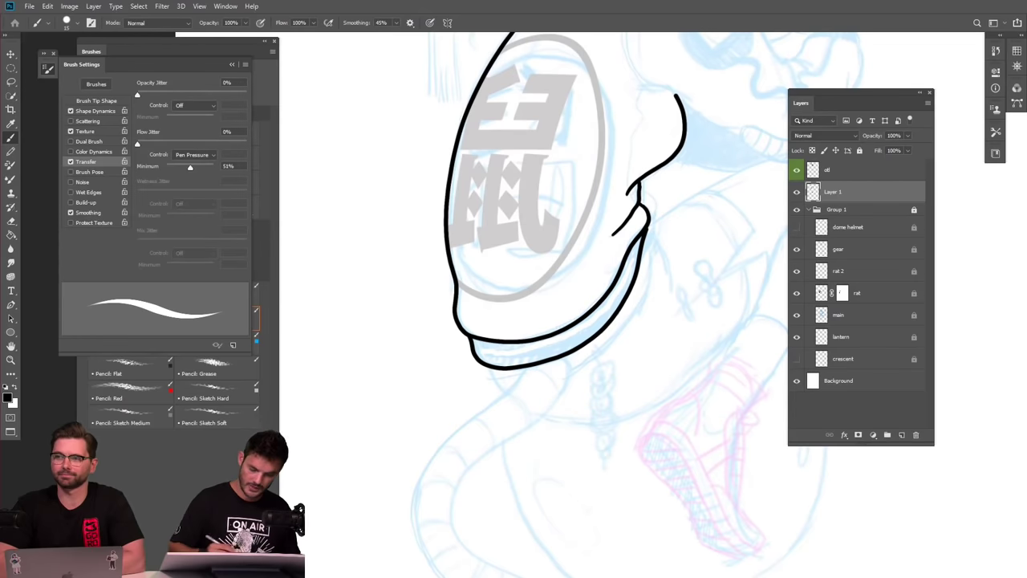
{"action": "scroll", "coordinate": [546, 305], "scroll_direction": "down", "scroll_amount": 3}
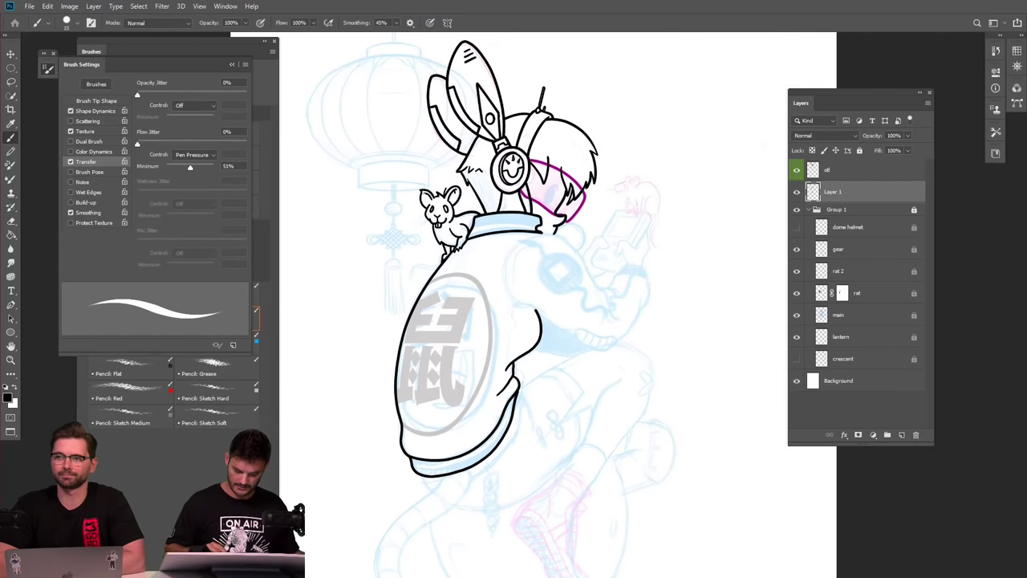
Ink the underside of the upper sleeve from the armpit to the elbow, with the fold where it meets the jacket body.
{"action": "left_click_drag", "start_coordinate": [545, 337], "coordinate": [533, 277]}
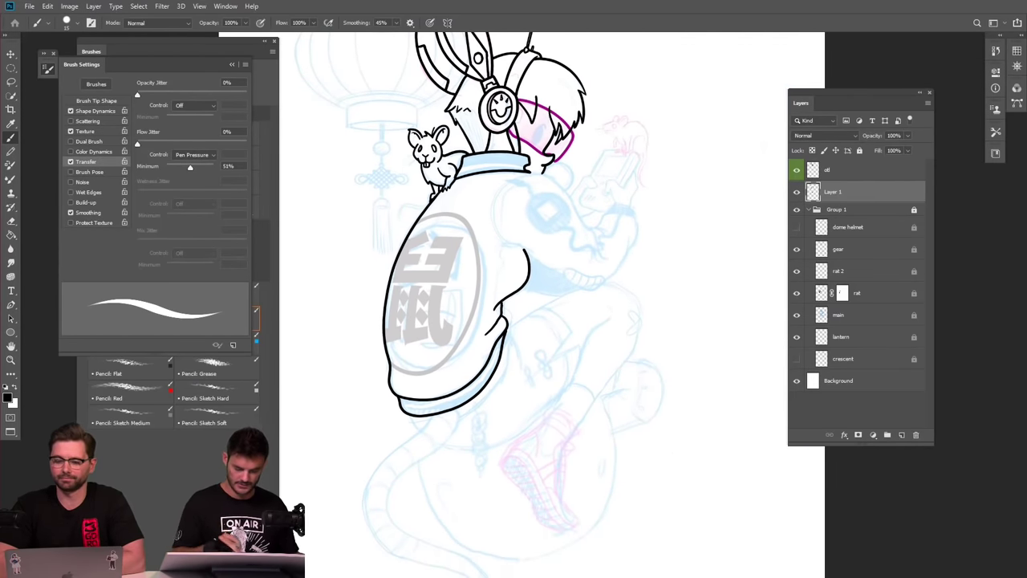
{"action": "scroll", "coordinate": [566, 230], "scroll_direction": "up", "scroll_amount": 2}
{"action": "left_click_drag", "start_coordinate": [513, 305], "coordinate": [548, 408]}
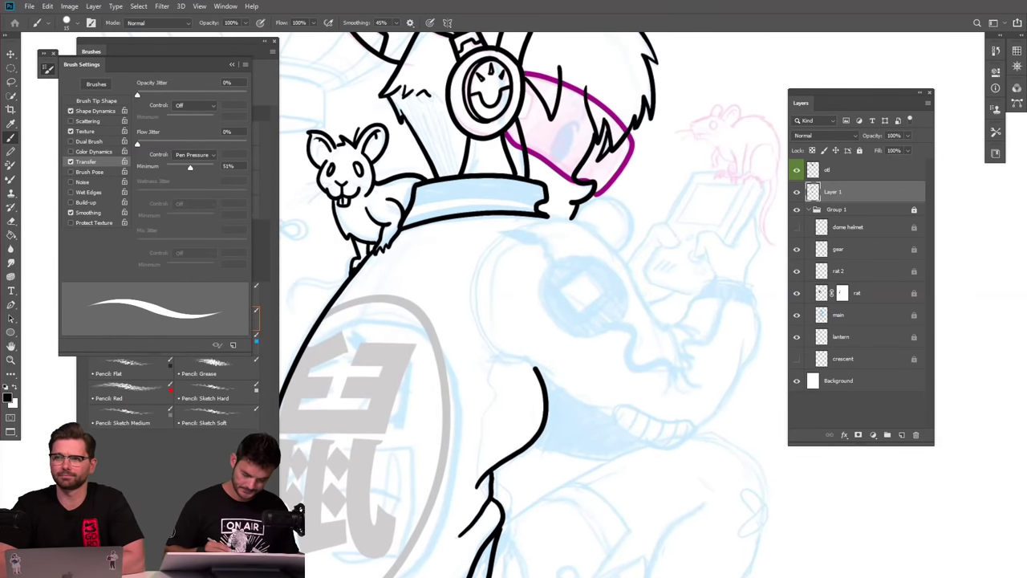
{"action": "left_click_drag", "start_coordinate": [622, 451], "coordinate": [519, 369]}
{"action": "mouse_move", "coordinate": [384, 273]}
{"action": "left_mouse_down"}
{"action": "mouse_move", "coordinate": [427, 284]}
{"action": "mouse_move", "coordinate": [505, 331]}
{"action": "left_mouse_up"}
{"action": "left_click_drag", "start_coordinate": [428, 280], "coordinate": [378, 245]}
Ink the ribbed section at the sleeve's elbow with its curved outline, cross ribs and upper rim.
{"action": "mouse_move", "coordinate": [547, 360]}
{"action": "left_mouse_down"}
{"action": "mouse_move", "coordinate": [599, 435]}
{"action": "mouse_move", "coordinate": [595, 387]}
{"action": "mouse_move", "coordinate": [546, 374]}
{"action": "mouse_move", "coordinate": [563, 403]}
{"action": "mouse_move", "coordinate": [621, 407]}
{"action": "mouse_move", "coordinate": [645, 387]}
{"action": "left_mouse_up"}
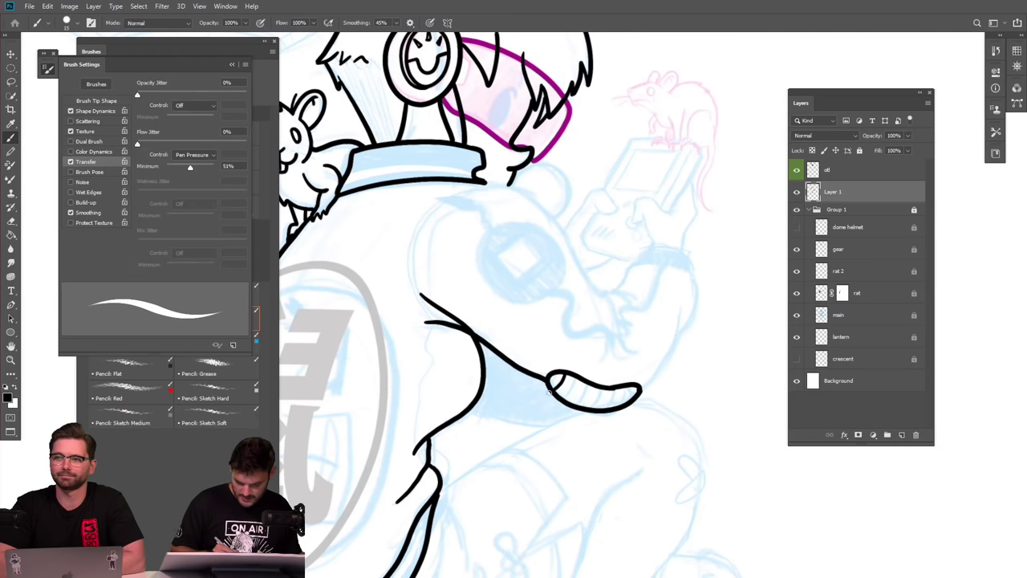
{"action": "mouse_move", "coordinate": [580, 381]}
{"action": "left_mouse_down"}
{"action": "mouse_move", "coordinate": [565, 402]}
{"action": "mouse_move", "coordinate": [609, 399]}
{"action": "mouse_move", "coordinate": [600, 409]}
{"action": "left_mouse_up"}
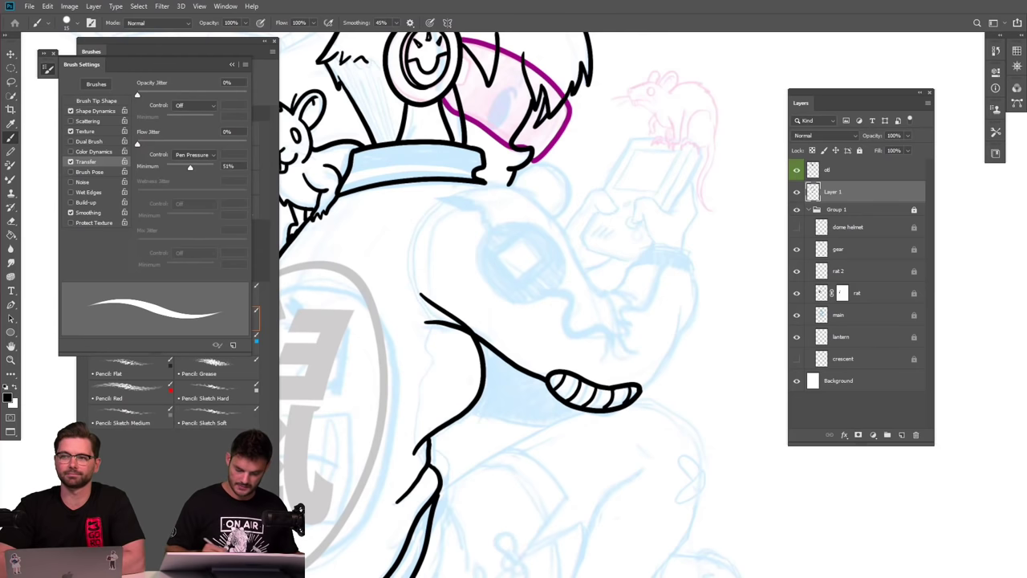
{"action": "mouse_move", "coordinate": [542, 376]}
{"action": "left_mouse_down"}
{"action": "mouse_move", "coordinate": [605, 380]}
{"action": "mouse_move", "coordinate": [644, 379]}
{"action": "mouse_move", "coordinate": [646, 394]}
{"action": "mouse_move", "coordinate": [680, 304]}
{"action": "left_mouse_up"}
{"action": "key", "text": "ctrl+z"}
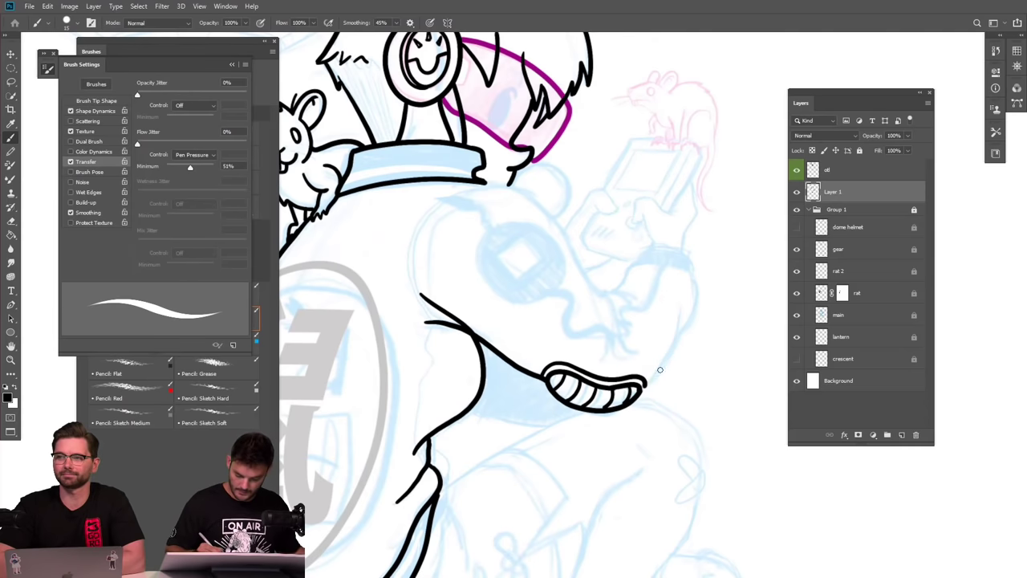
Ink the forearm sleeve from the elbow up to the wrist and add the cuff around its end.
{"action": "left_click_drag", "start_coordinate": [648, 379], "coordinate": [686, 302]}
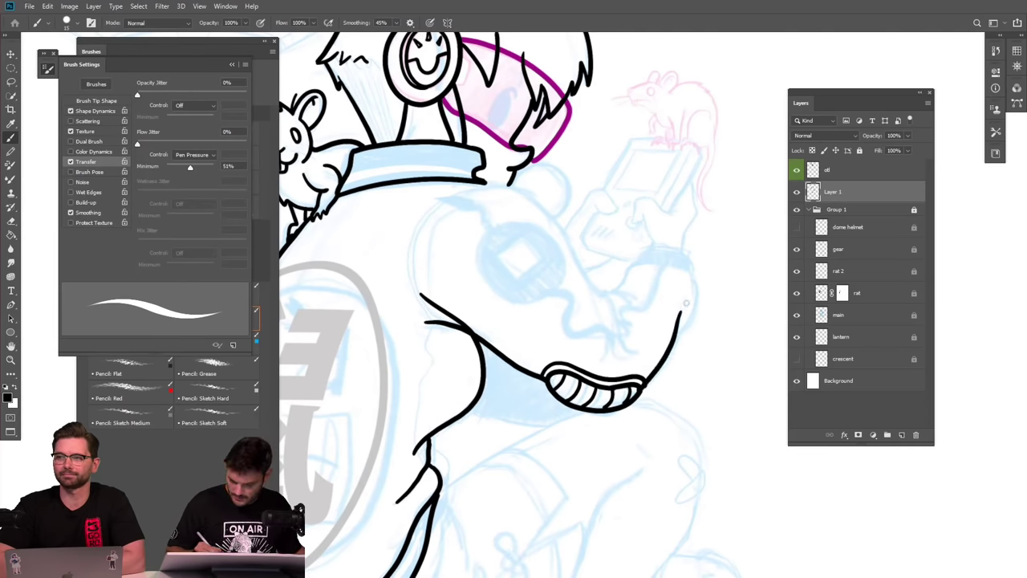
{"action": "mouse_move", "coordinate": [674, 338]}
{"action": "left_mouse_down"}
{"action": "mouse_move", "coordinate": [693, 276]}
{"action": "mouse_move", "coordinate": [643, 260]}
{"action": "mouse_move", "coordinate": [607, 293]}
{"action": "mouse_move", "coordinate": [665, 258]}
{"action": "mouse_move", "coordinate": [690, 277]}
{"action": "mouse_move", "coordinate": [694, 313]}
{"action": "mouse_move", "coordinate": [675, 341]}
{"action": "left_mouse_up"}
{"action": "key", "text": "ctrl+z"}
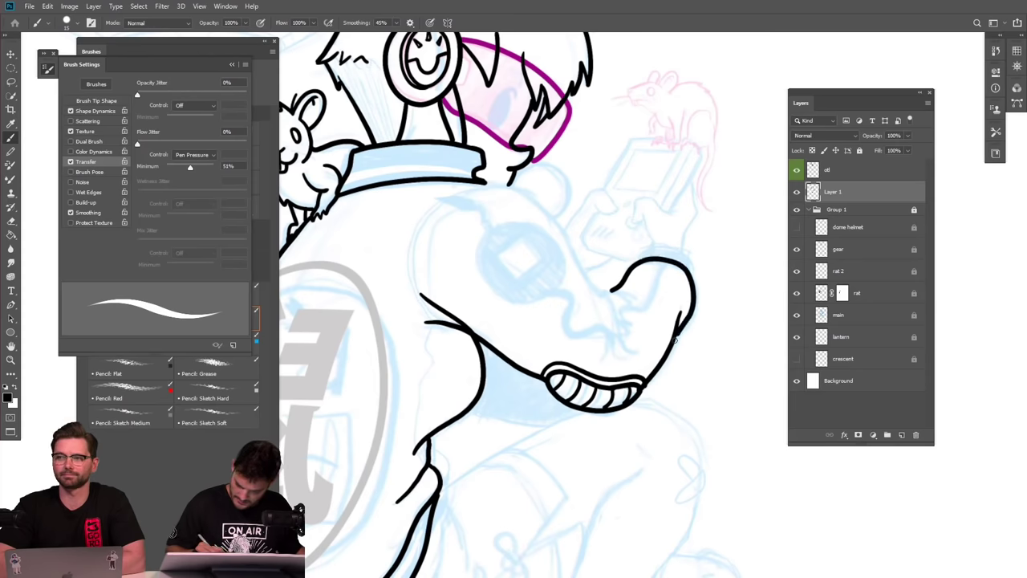
{"action": "mouse_move", "coordinate": [647, 251]}
{"action": "left_mouse_down"}
{"action": "mouse_move", "coordinate": [683, 247]}
{"action": "mouse_move", "coordinate": [693, 265]}
{"action": "left_mouse_up"}
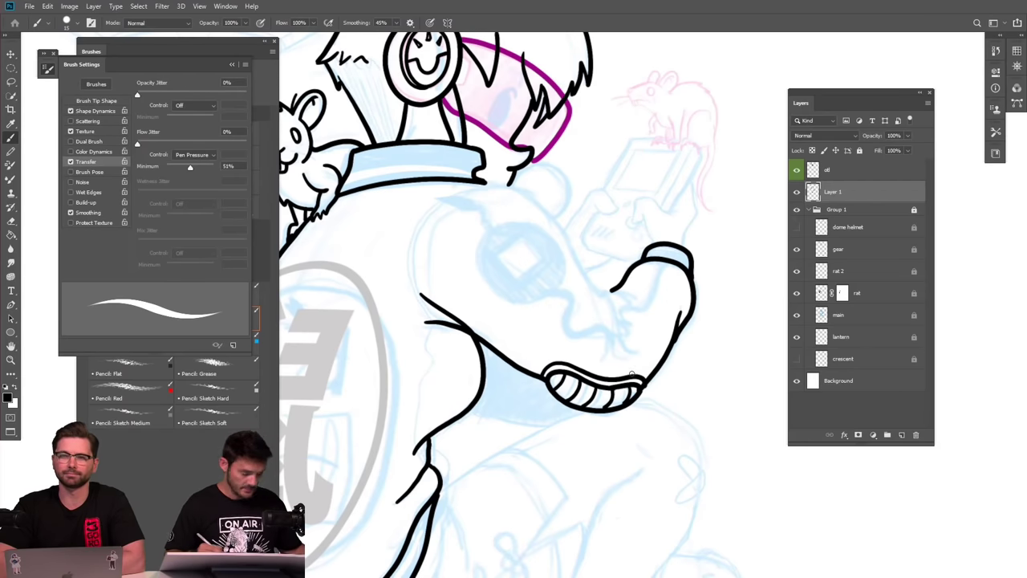
Erase along the small crease on the forearm's outer edge to taper it to a thin point.
{"action": "key", "text": "e"}
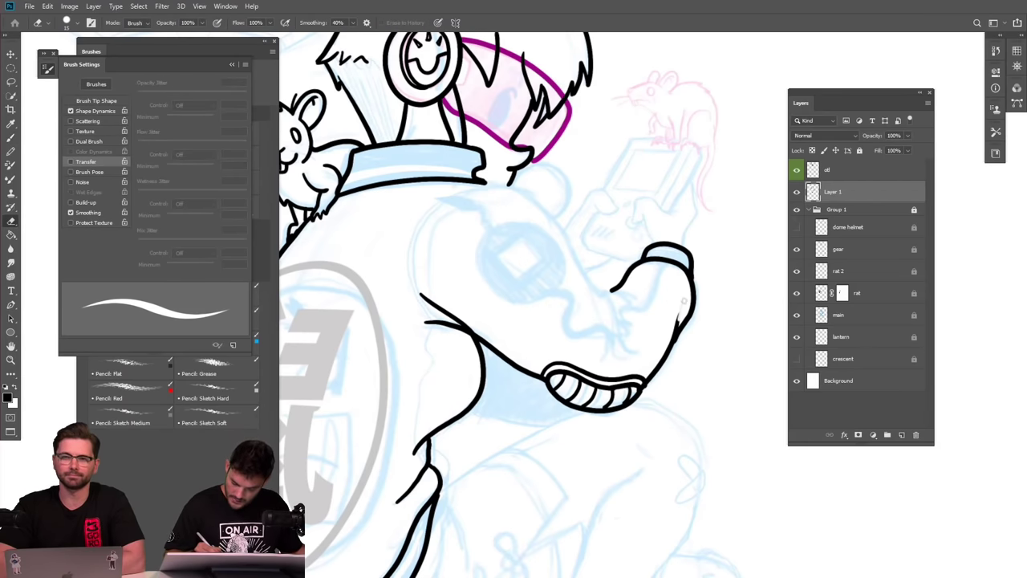
{"action": "scroll", "coordinate": [678, 317], "scroll_direction": "up", "scroll_amount": 3}
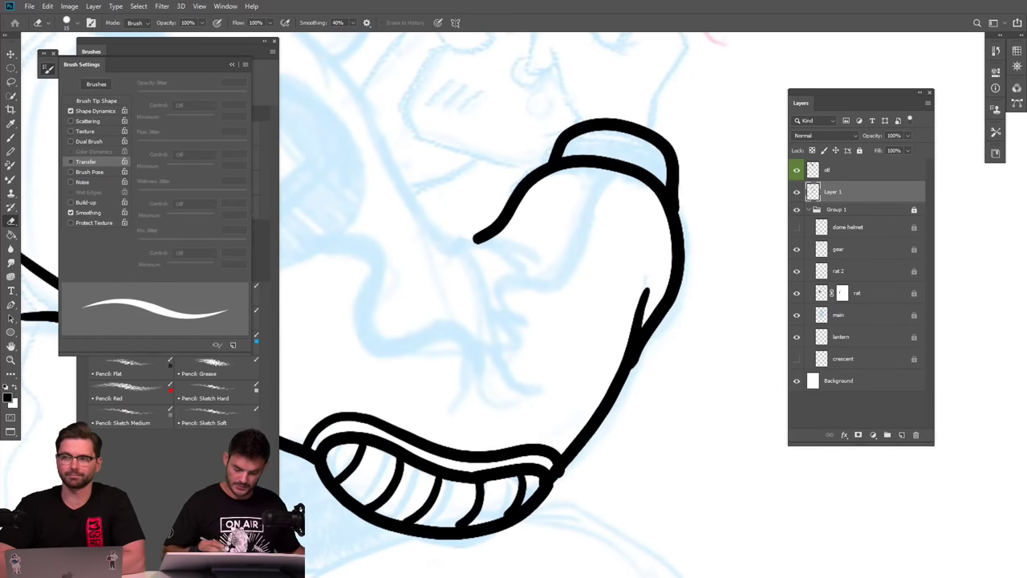
{"action": "key", "text": "b"}
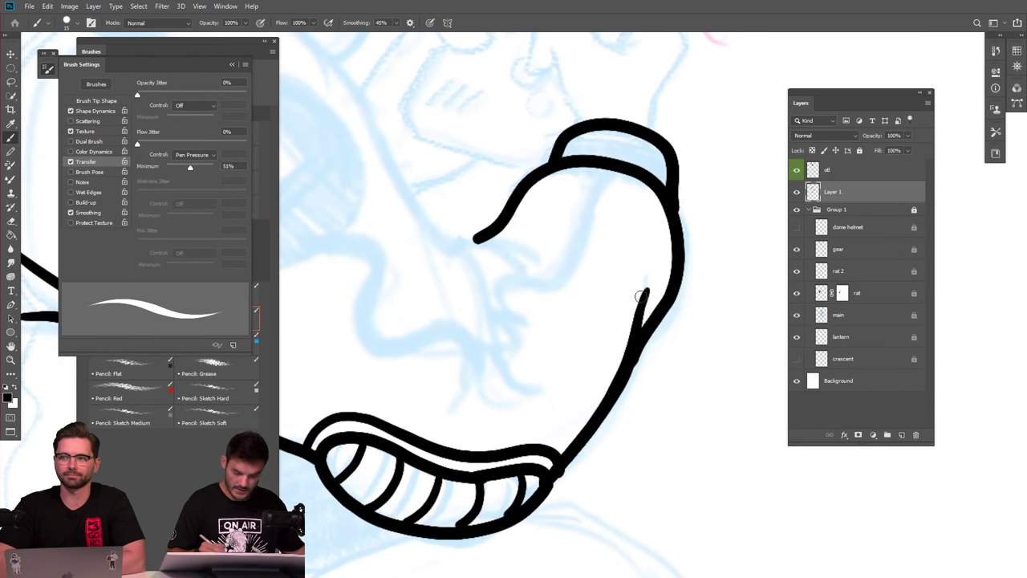
{"action": "key", "text": "e"}
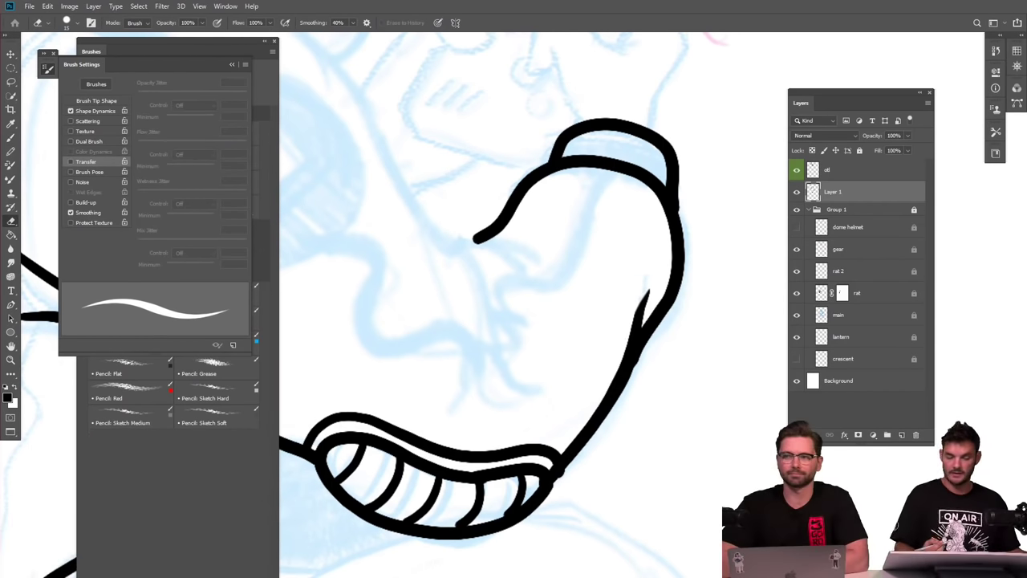
{"action": "scroll", "coordinate": [714, 425], "scroll_direction": "down", "scroll_amount": 6}
Ink the upper sleeve outline from the shoulder below the collar down to the inner elbow, ending in a short crease.
{"action": "scroll", "coordinate": [695, 405], "scroll_direction": "up", "scroll_amount": 5}
{"action": "key", "text": "b"}
{"action": "mouse_move", "coordinate": [568, 396]}
{"action": "left_mouse_down"}
{"action": "mouse_move", "coordinate": [742, 450]}
{"action": "mouse_move", "coordinate": [611, 428]}
{"action": "mouse_move", "coordinate": [672, 445]}
{"action": "mouse_move", "coordinate": [661, 437]}
{"action": "left_mouse_up"}
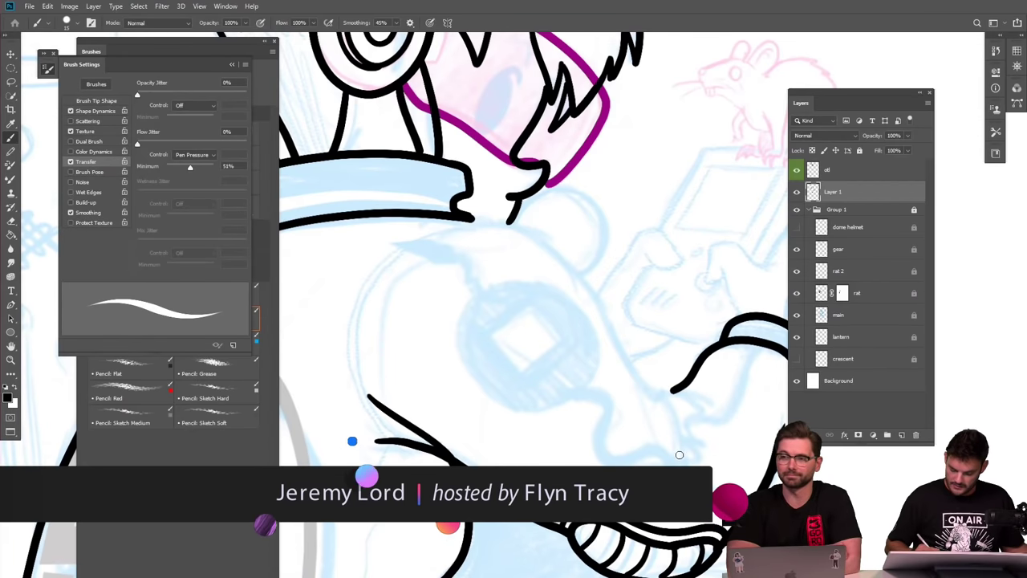
{"action": "left_click_drag", "start_coordinate": [680, 461], "coordinate": [671, 396]}
{"action": "key", "text": "ctrl+z"}
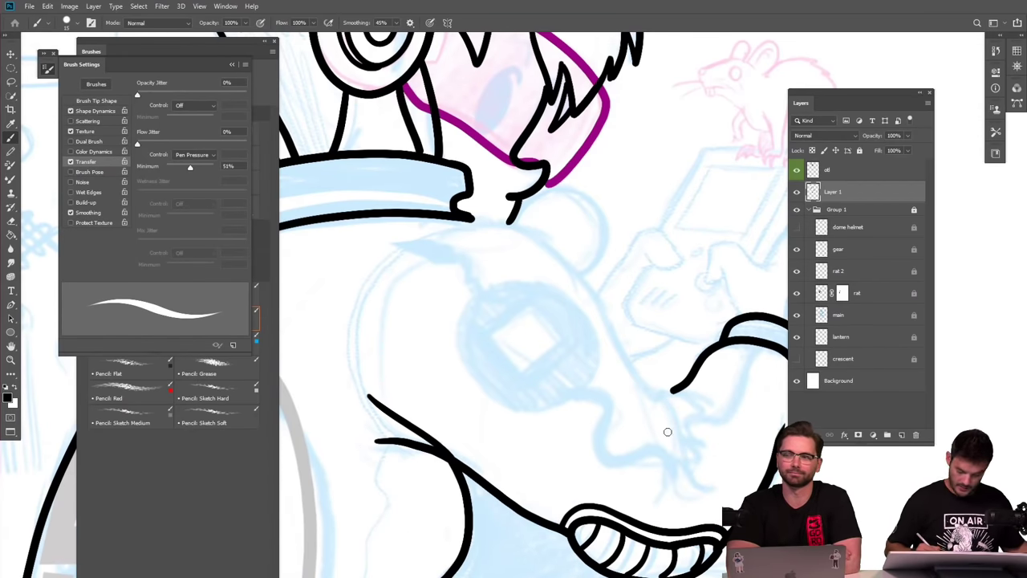
{"action": "mouse_move", "coordinate": [678, 456]}
{"action": "left_mouse_down"}
{"action": "mouse_move", "coordinate": [667, 393]}
{"action": "mouse_move", "coordinate": [626, 363]}
{"action": "mouse_move", "coordinate": [579, 279]}
{"action": "mouse_move", "coordinate": [510, 227]}
{"action": "mouse_move", "coordinate": [440, 222]}
{"action": "mouse_move", "coordinate": [358, 288]}
{"action": "left_mouse_up"}
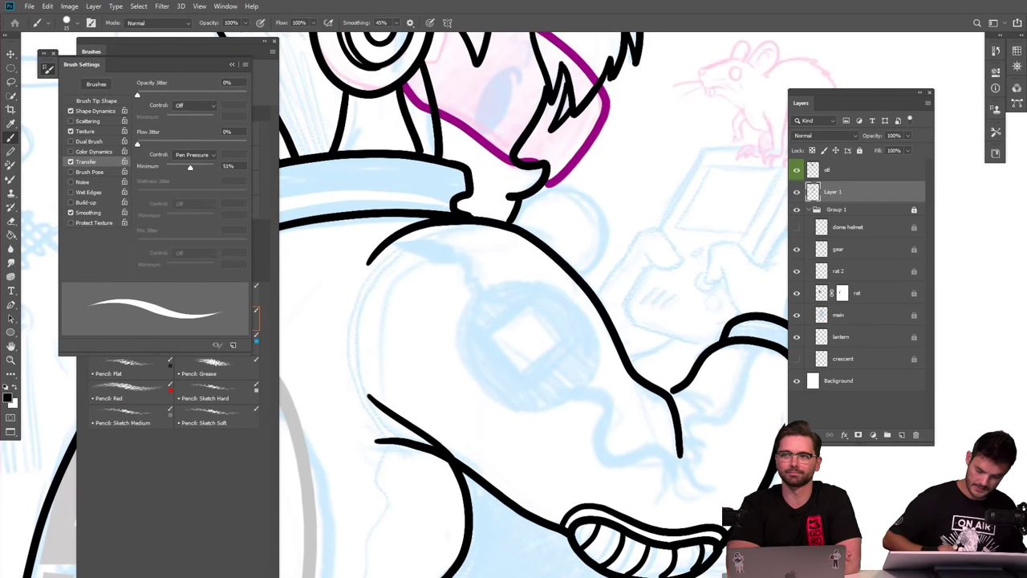
Ink a second short crease fanning out from the inner elbow of the sleeve.
{"action": "left_click_drag", "start_coordinate": [720, 490], "coordinate": [615, 417]}
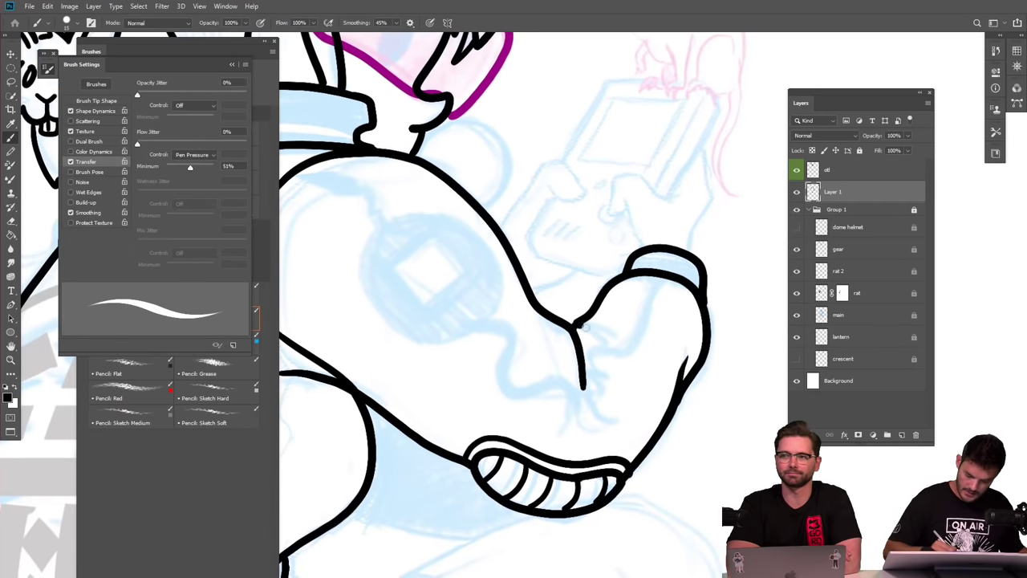
{"action": "scroll", "coordinate": [701, 408], "scroll_direction": "down", "scroll_amount": 3}
{"action": "left_click_drag", "start_coordinate": [702, 407], "coordinate": [654, 348]}
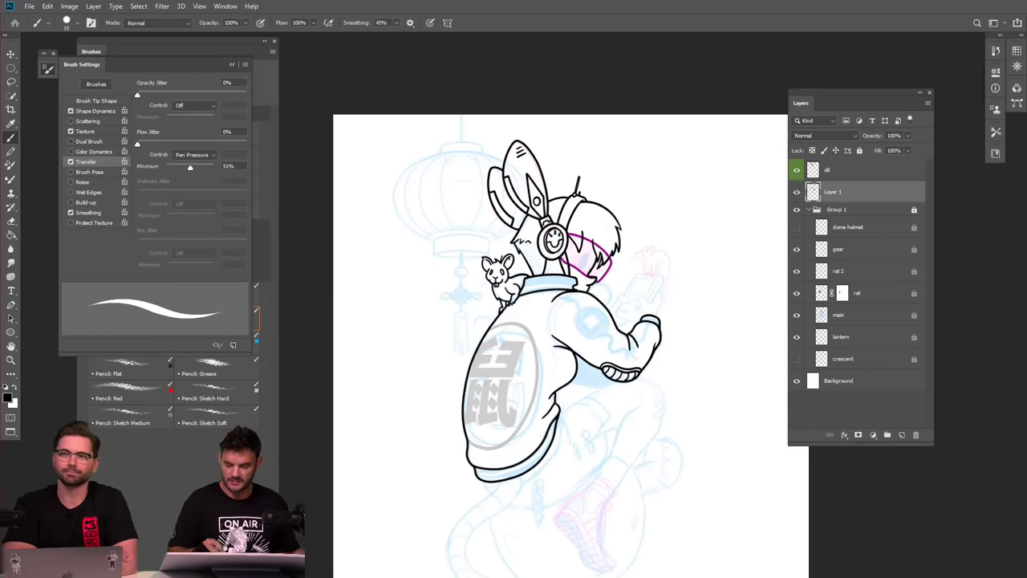
{"action": "scroll", "coordinate": [648, 365], "scroll_direction": "up", "scroll_amount": 3}
{"action": "scroll", "coordinate": [776, 413], "scroll_direction": "down", "scroll_amount": 2}
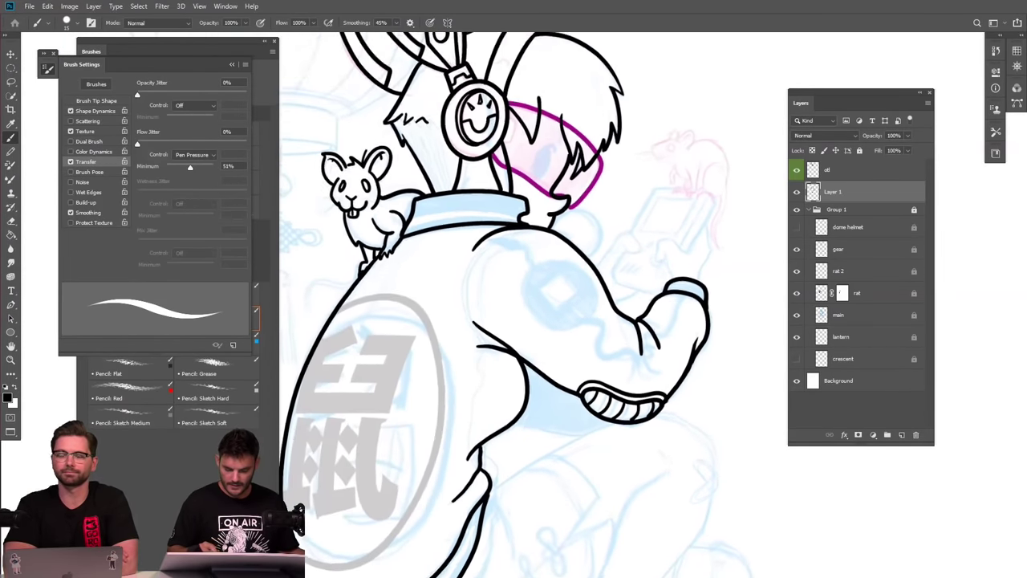
{"action": "scroll", "coordinate": [585, 401], "scroll_direction": "up", "scroll_amount": 4}
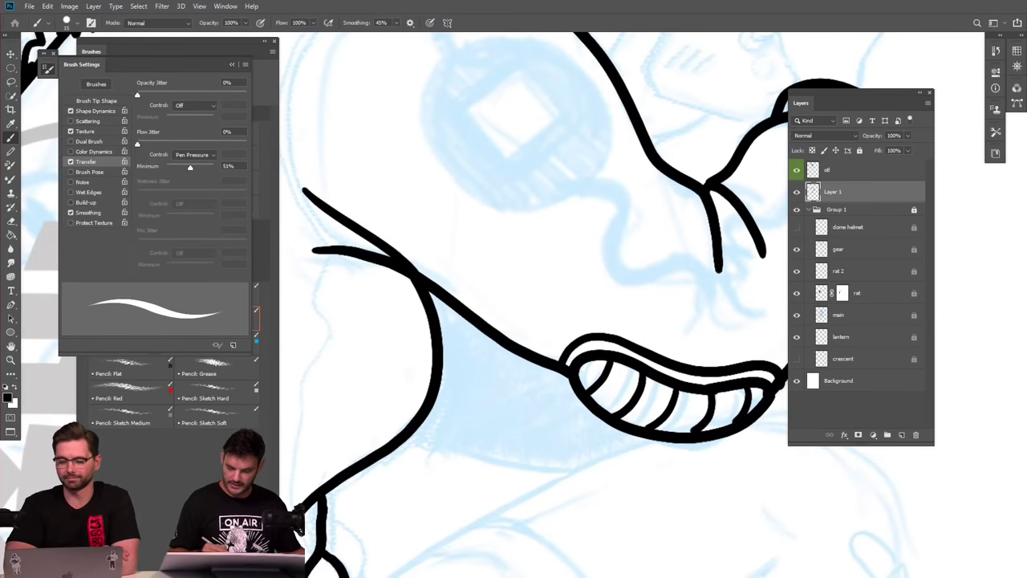
Review the inked jacket and sleeve against the whole character and the still uninked hands and handheld console.
{"action": "key", "text": "ctrl+minus"}
{"action": "key", "text": "ctrl+minus"}
{"action": "key", "text": "ctrl+minus"}
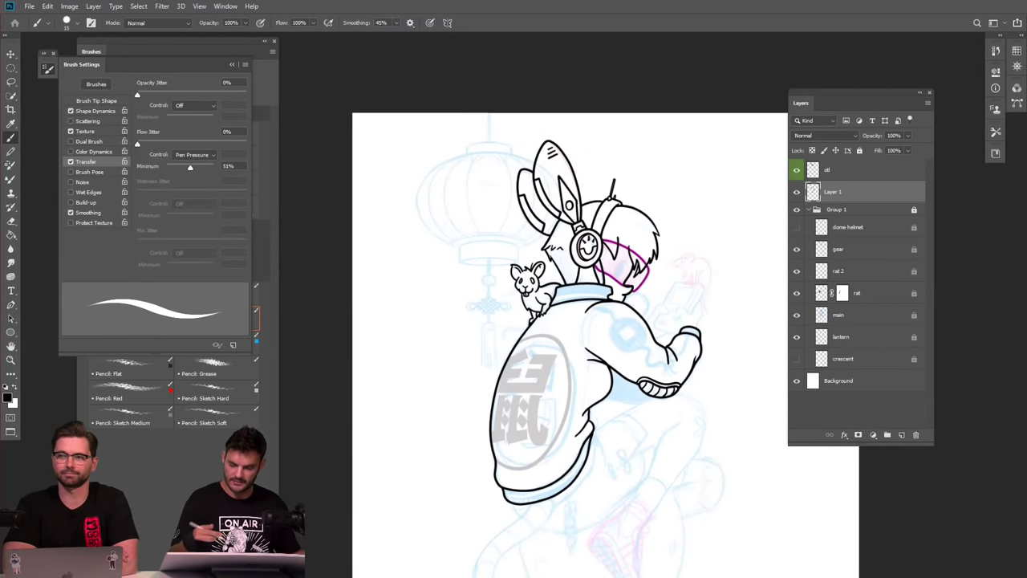
{"action": "key", "text": "ctrl+plus"}
{"action": "key", "text": "ctrl+plus"}
{"action": "key", "text": "ctrl+plus"}
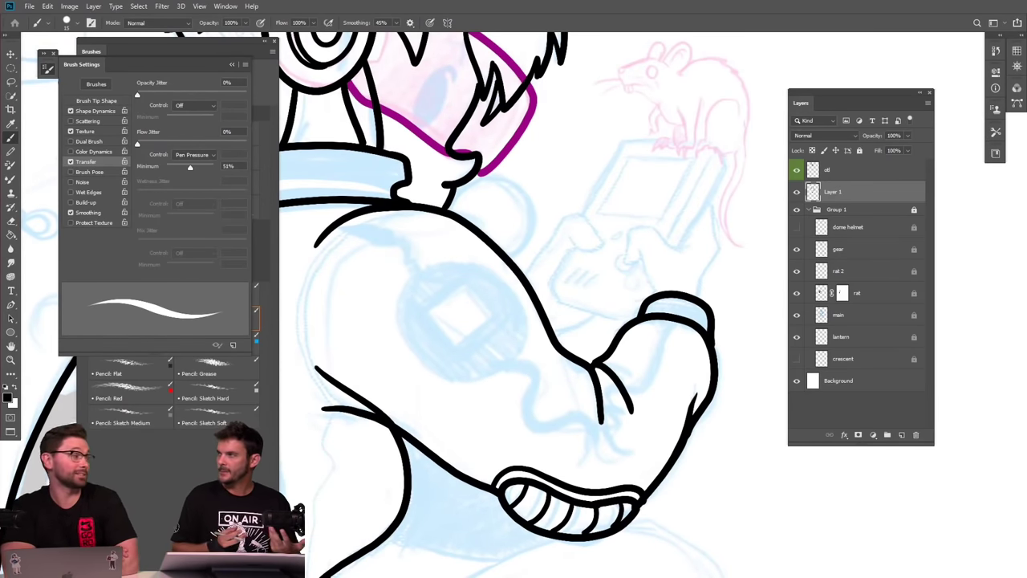
{"action": "key", "text": "ctrl+plus"}
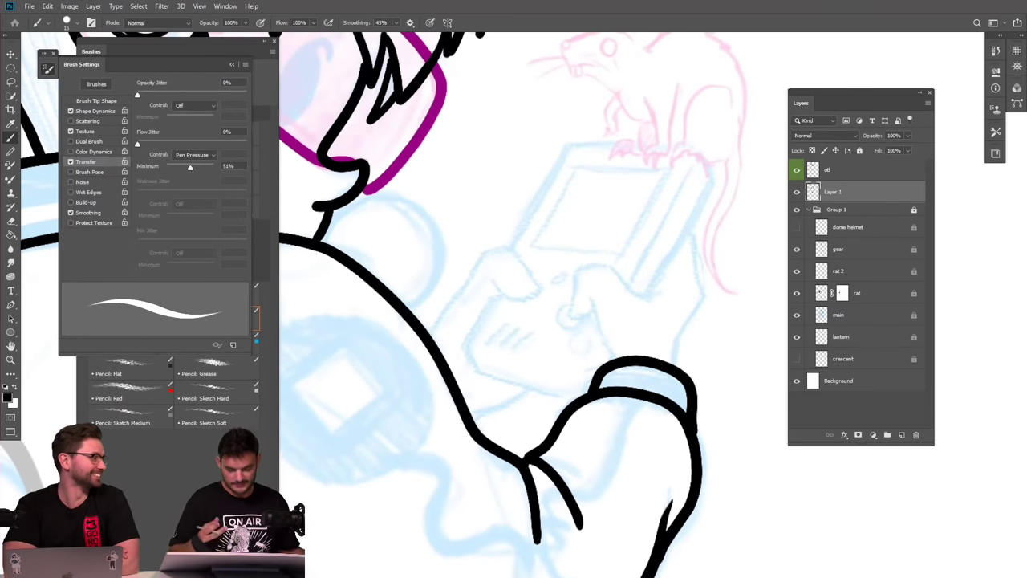
{"action": "key", "text": "ctrl+minus"}
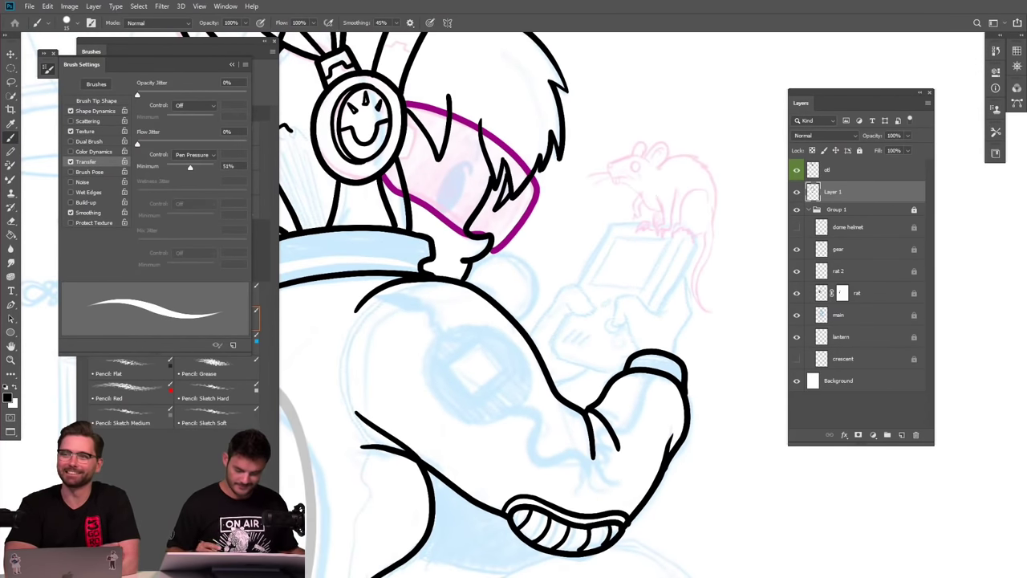
{"action": "key", "text": "ctrl+minus"}
Ink the inner wrist line of the near hand, running from the base of the thumb down to the sleeve cuff.
{"action": "key", "text": "ctrl+plus"}
{"action": "key", "text": "ctrl+plus"}
{"action": "left_click_drag", "start_coordinate": [597, 347], "coordinate": [623, 406]}
{"action": "mouse_move", "coordinate": [602, 369]}
{"action": "left_mouse_down"}
{"action": "mouse_move", "coordinate": [579, 367]}
{"action": "mouse_move", "coordinate": [596, 324]}
{"action": "left_mouse_up"}
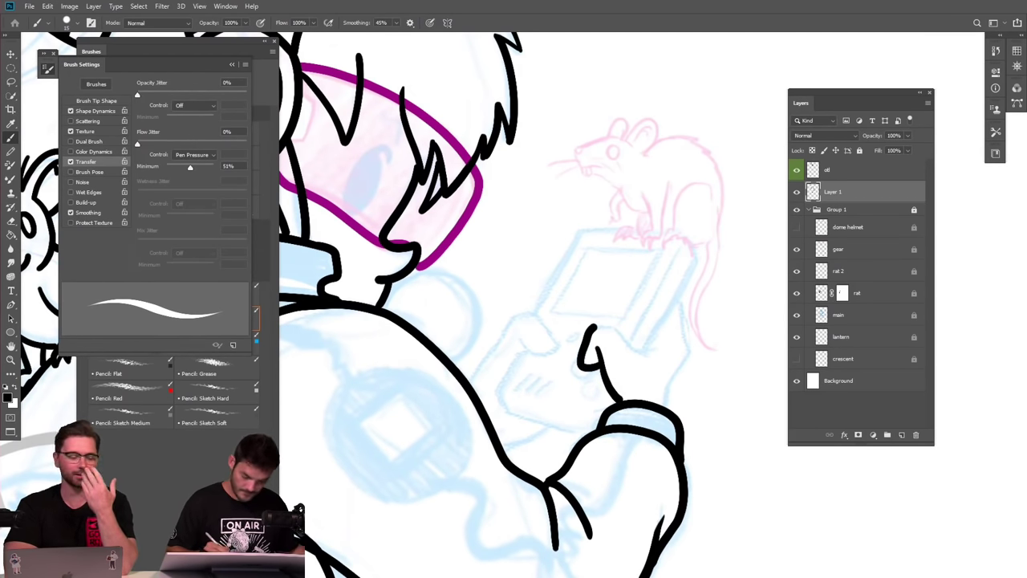
{"action": "key", "text": "ctrl+z"}
{"action": "mouse_move", "coordinate": [603, 371]}
{"action": "left_mouse_down"}
{"action": "mouse_move", "coordinate": [580, 360]}
{"action": "mouse_move", "coordinate": [612, 322]}
{"action": "mouse_move", "coordinate": [629, 344]}
{"action": "mouse_move", "coordinate": [676, 361]}
{"action": "left_mouse_up"}
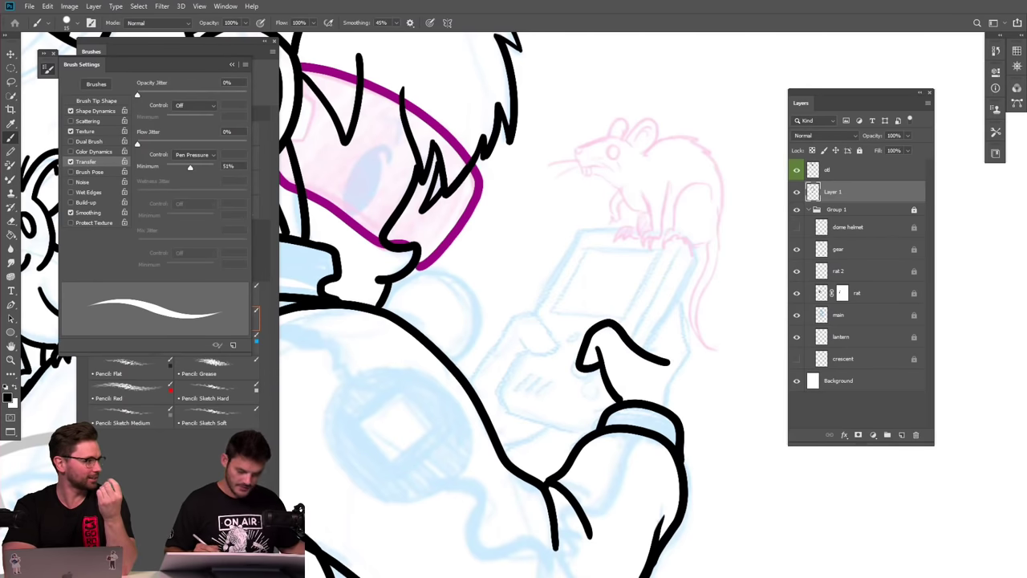
{"action": "key", "text": "ctrl+z"}
{"action": "mouse_move", "coordinate": [605, 371]}
{"action": "left_mouse_down"}
{"action": "mouse_move", "coordinate": [578, 367]}
{"action": "mouse_move", "coordinate": [591, 337]}
{"action": "mouse_move", "coordinate": [613, 322]}
{"action": "mouse_move", "coordinate": [660, 359]}
{"action": "left_mouse_up"}
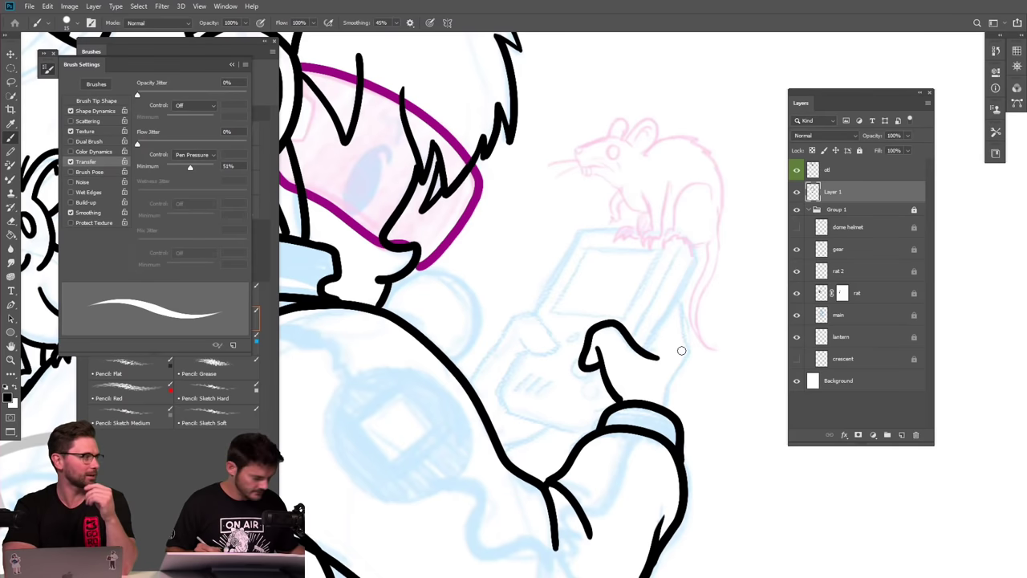
{"action": "mouse_move", "coordinate": [680, 299]}
{"action": "left_mouse_down"}
{"action": "mouse_move", "coordinate": [690, 348]}
{"action": "mouse_move", "coordinate": [666, 419]}
{"action": "left_mouse_up"}
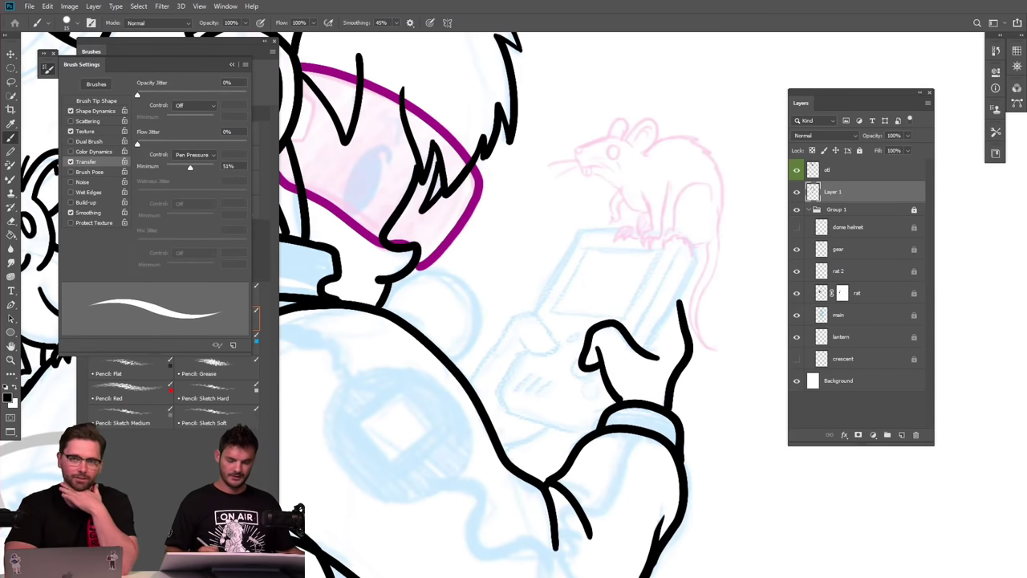
{"action": "key", "text": "ctrl+z"}
{"action": "key", "text": "ctrl+z"}
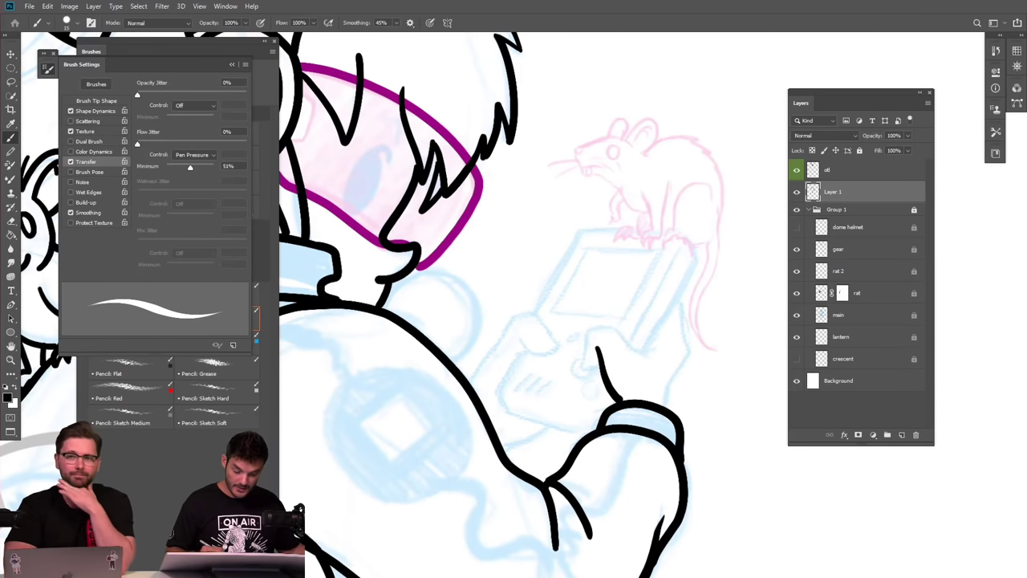
Ink the near hand's bent thumb, the round console buttons beneath it and the hand's outer edge up from the cuff.
{"action": "mouse_move", "coordinate": [603, 368]}
{"action": "left_mouse_down"}
{"action": "mouse_move", "coordinate": [591, 332]}
{"action": "mouse_move", "coordinate": [603, 326]}
{"action": "mouse_move", "coordinate": [660, 357]}
{"action": "left_mouse_up"}
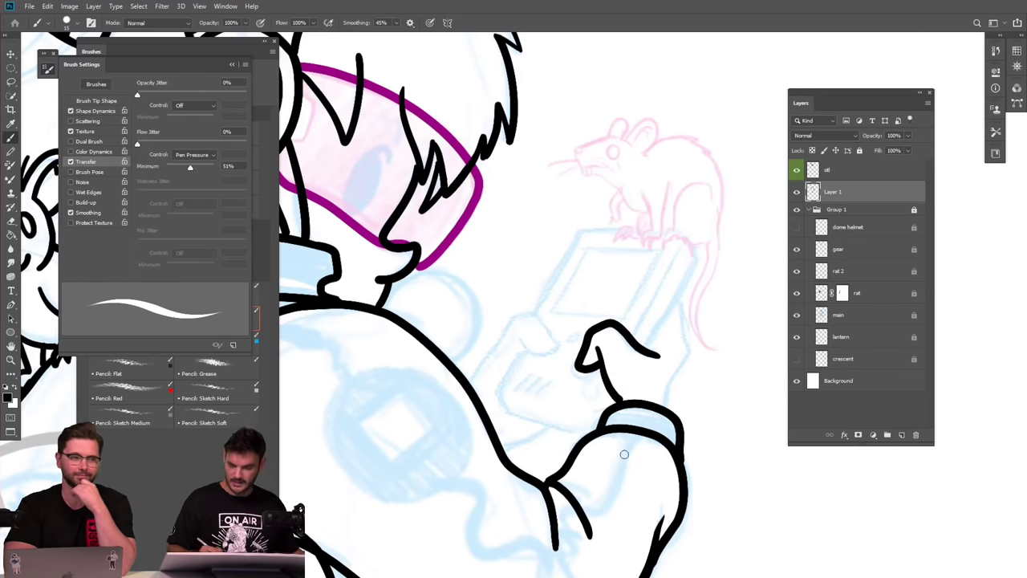
{"action": "mouse_move", "coordinate": [579, 356]}
{"action": "left_mouse_down"}
{"action": "mouse_move", "coordinate": [567, 362]}
{"action": "mouse_move", "coordinate": [596, 381]}
{"action": "mouse_move", "coordinate": [582, 395]}
{"action": "mouse_move", "coordinate": [603, 383]}
{"action": "mouse_move", "coordinate": [597, 375]}
{"action": "left_mouse_up"}
{"action": "mouse_move", "coordinate": [666, 405]}
{"action": "left_mouse_down"}
{"action": "mouse_move", "coordinate": [688, 356]}
{"action": "mouse_move", "coordinate": [678, 303]}
{"action": "left_mouse_up"}
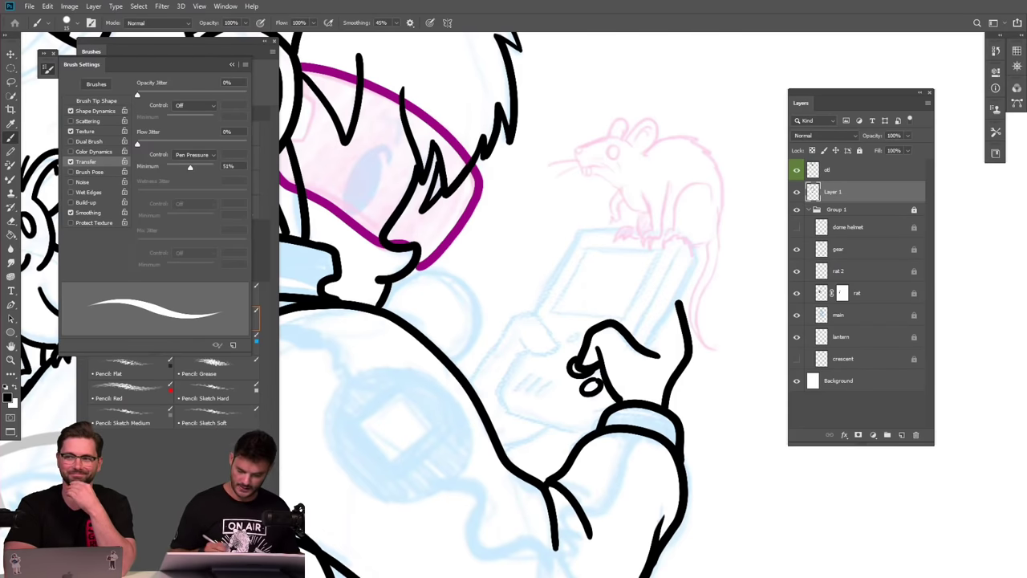
{"action": "mouse_move", "coordinate": [704, 486]}
{"action": "left_mouse_down"}
{"action": "mouse_move", "coordinate": [704, 389]}
{"action": "mouse_move", "coordinate": [731, 306]}
{"action": "left_mouse_up"}
{"action": "left_click_drag", "start_coordinate": [745, 214], "coordinate": [734, 113]}
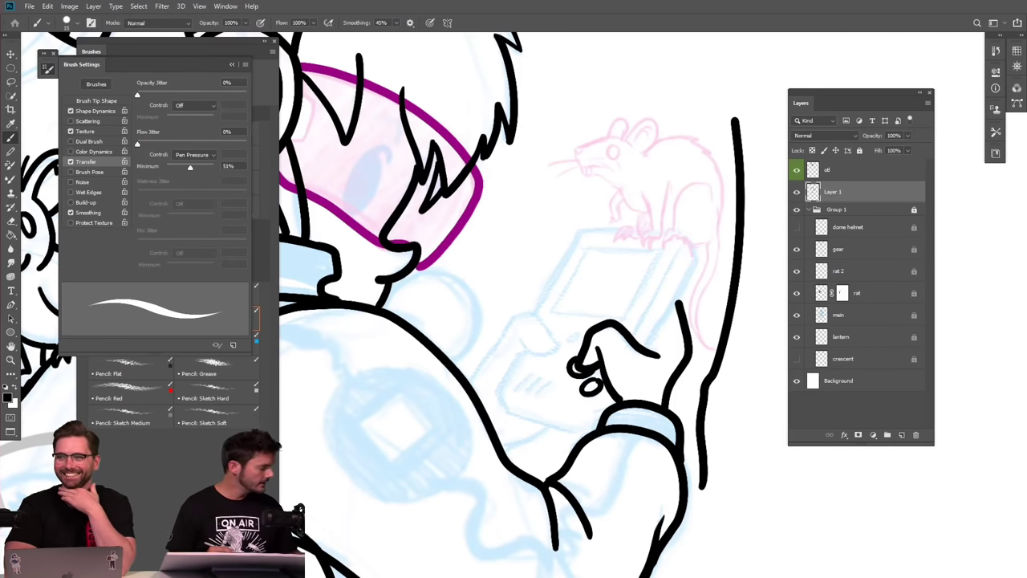
{"action": "key", "text": "ctrl+z"}
{"action": "scroll", "coordinate": [513, 305], "scroll_direction": "up", "scroll_amount": 3}
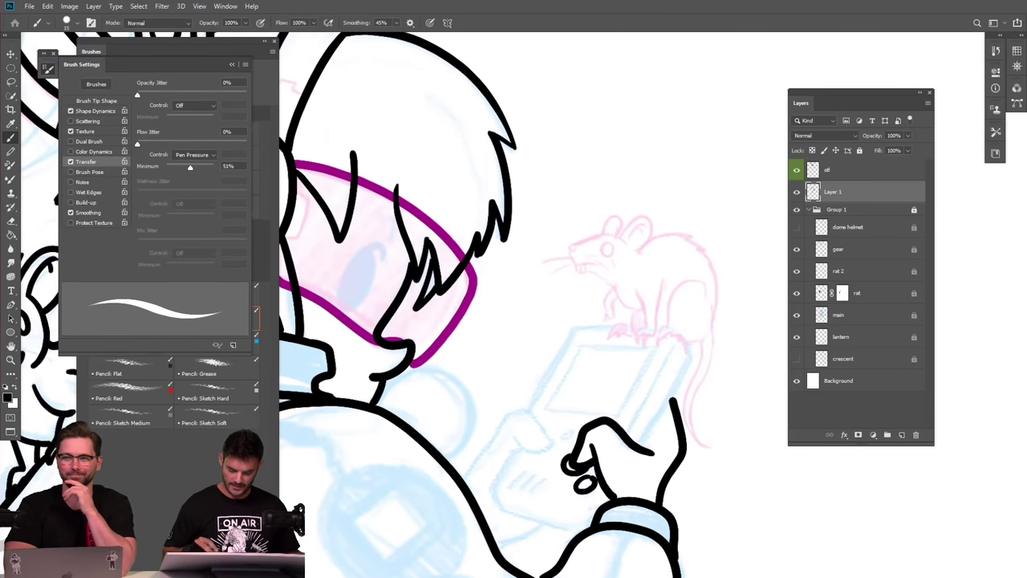
{"action": "left_click_drag", "start_coordinate": [514, 305], "coordinate": [569, 273]}
{"action": "mouse_move", "coordinate": [570, 404]}
{"action": "left_mouse_down"}
{"action": "mouse_move", "coordinate": [586, 418]}
{"action": "mouse_move", "coordinate": [611, 409]}
{"action": "mouse_move", "coordinate": [576, 374]}
{"action": "mouse_move", "coordinate": [517, 448]}
{"action": "left_mouse_up"}
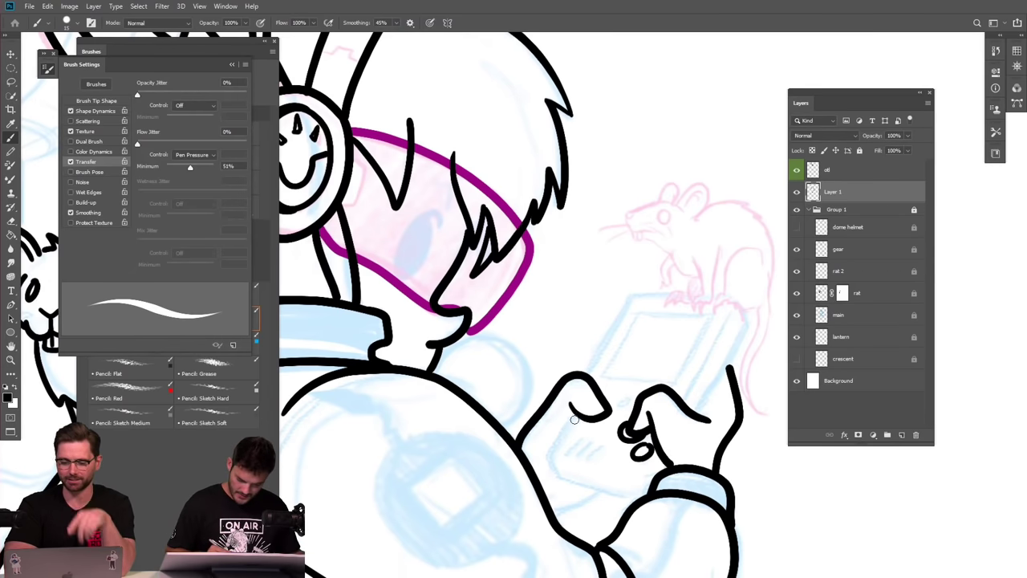
{"action": "left_click_drag", "start_coordinate": [592, 410], "coordinate": [596, 390]}
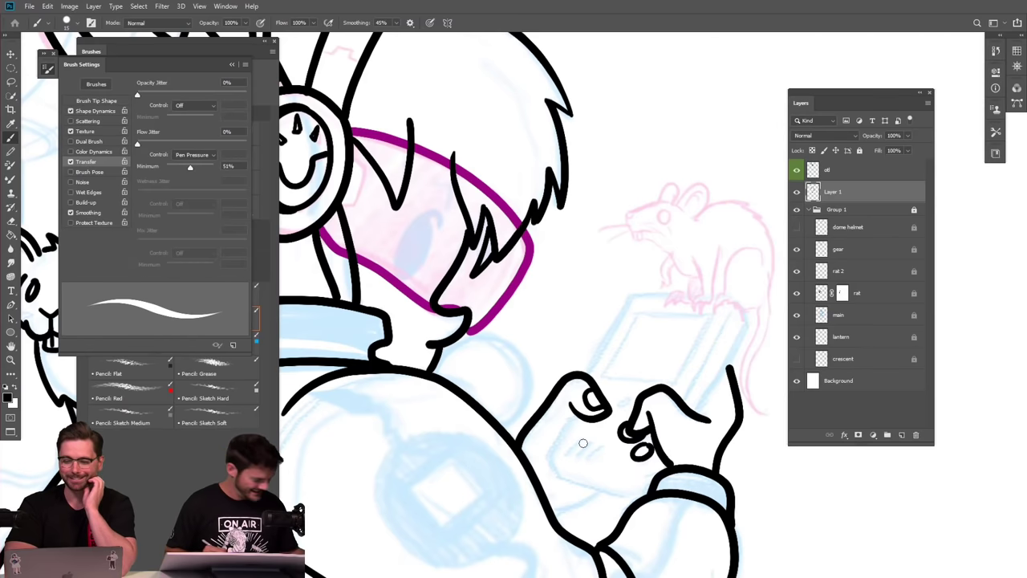
{"action": "key", "text": "ctrl+z"}
{"action": "key", "text": "ctrl+z"}
{"action": "key", "text": "ctrl+z"}
Ink the far hand with its thumb and nail, plus the console's lower casing with three short speaker slashes.
{"action": "mouse_move", "coordinate": [572, 406]}
{"action": "left_mouse_down"}
{"action": "mouse_move", "coordinate": [602, 416]}
{"action": "mouse_move", "coordinate": [610, 402]}
{"action": "mouse_move", "coordinate": [589, 376]}
{"action": "mouse_move", "coordinate": [566, 371]}
{"action": "mouse_move", "coordinate": [518, 451]}
{"action": "left_mouse_up"}
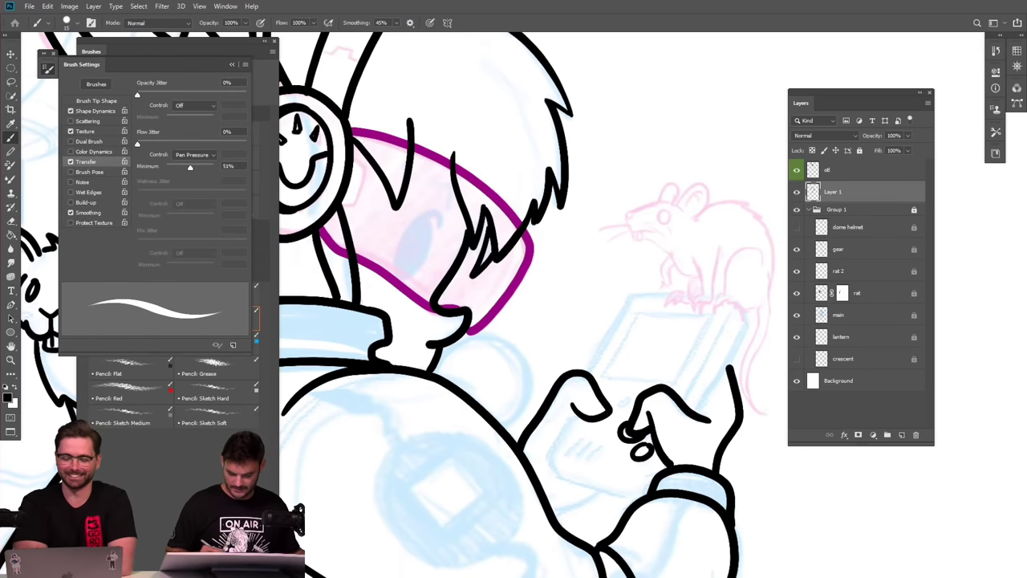
{"action": "mouse_move", "coordinate": [600, 407]}
{"action": "left_mouse_down"}
{"action": "mouse_move", "coordinate": [587, 410]}
{"action": "mouse_move", "coordinate": [592, 391]}
{"action": "mouse_move", "coordinate": [603, 401]}
{"action": "mouse_move", "coordinate": [568, 425]}
{"action": "mouse_move", "coordinate": [553, 475]}
{"action": "mouse_move", "coordinate": [645, 504]}
{"action": "left_mouse_up"}
{"action": "mouse_move", "coordinate": [580, 441]}
{"action": "left_mouse_down"}
{"action": "mouse_move", "coordinate": [574, 451]}
{"action": "mouse_move", "coordinate": [597, 450]}
{"action": "left_mouse_up"}
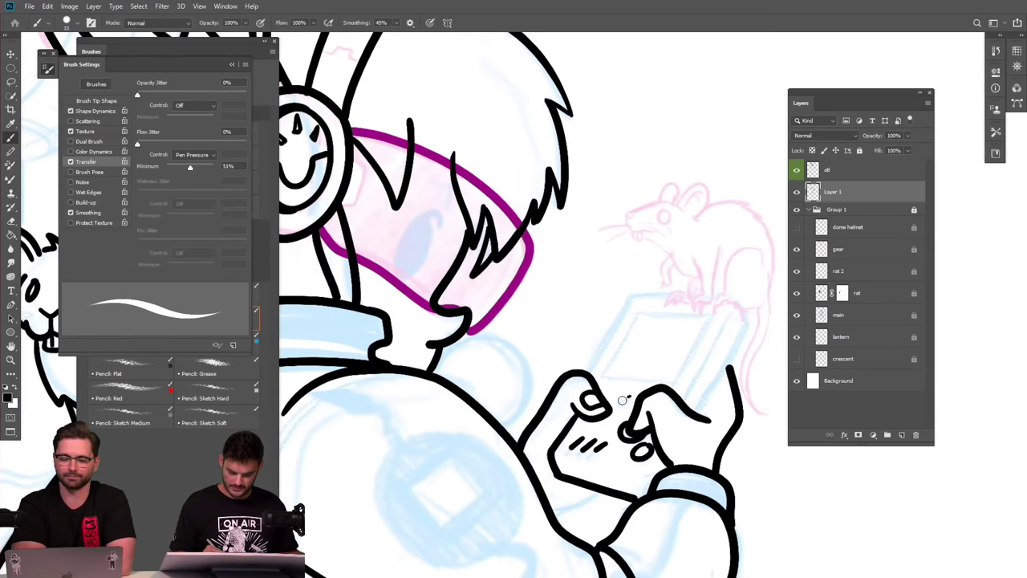
Ink a small oval button between the two thumbs and the directional pad under the far thumb.
{"action": "left_click_drag", "start_coordinate": [618, 404], "coordinate": [632, 397]}
{"action": "key", "text": "ctrl+z"}
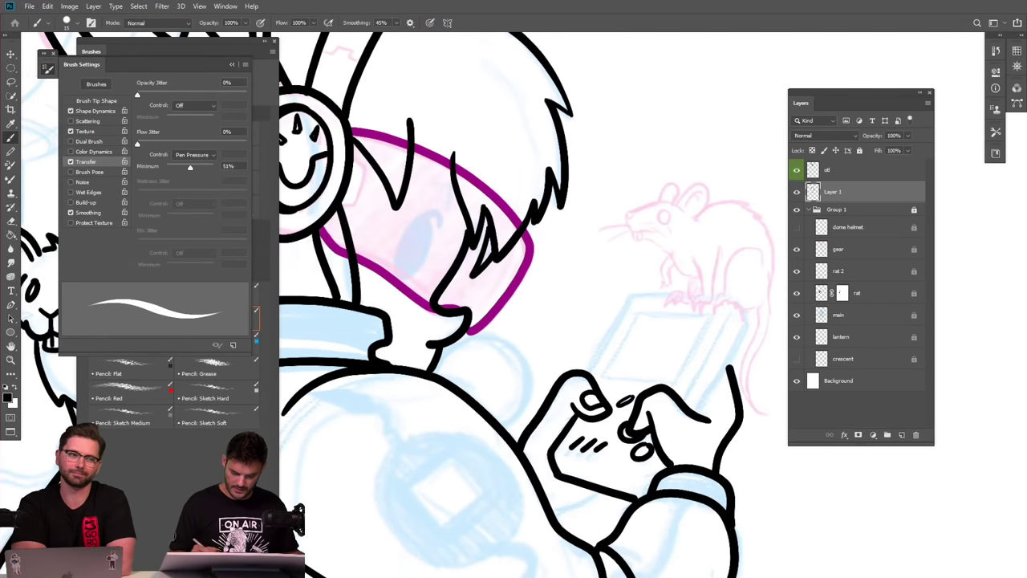
{"action": "mouse_move", "coordinate": [585, 425]}
{"action": "left_mouse_down"}
{"action": "mouse_move", "coordinate": [617, 416]}
{"action": "mouse_move", "coordinate": [605, 414]}
{"action": "left_mouse_up"}
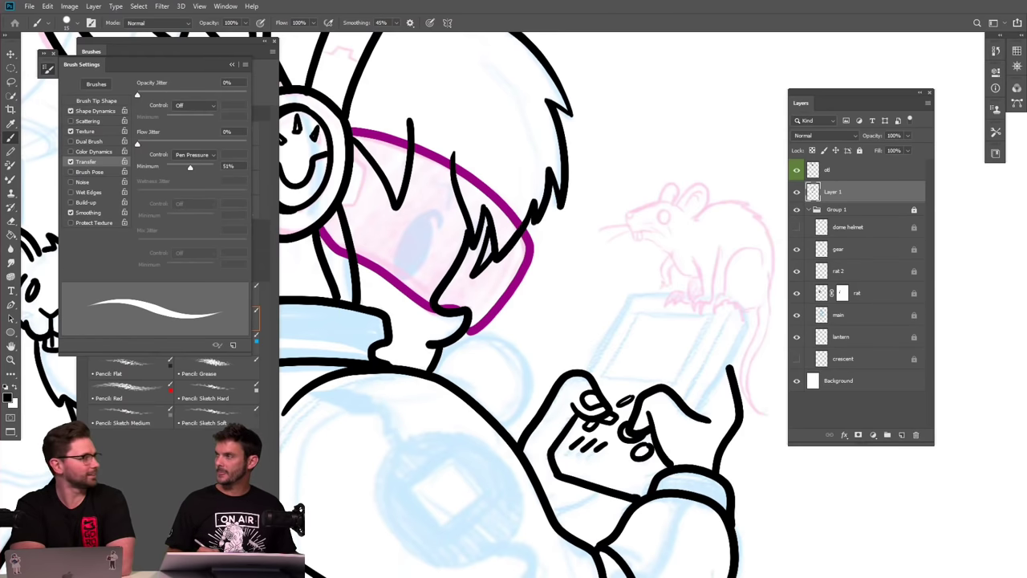
Ink the console's upper casing: both long outer edges, the far top corner and the inner line marking the side thickness.
{"action": "mouse_move", "coordinate": [701, 419]}
{"action": "left_mouse_down"}
{"action": "mouse_move", "coordinate": [747, 305]}
{"action": "mouse_move", "coordinate": [748, 331]}
{"action": "mouse_move", "coordinate": [695, 419]}
{"action": "left_mouse_up"}
{"action": "key", "text": "ctrl+z"}
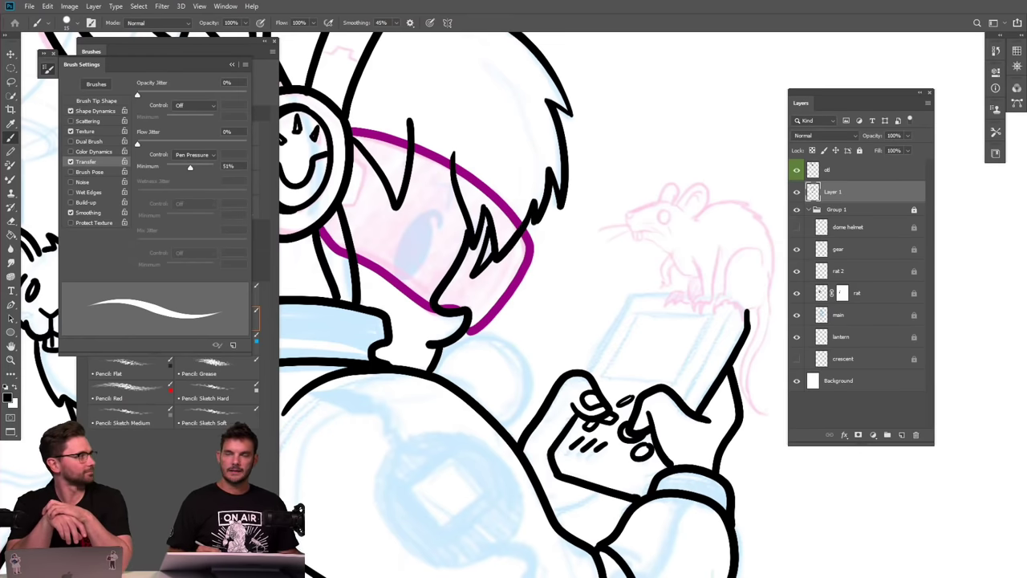
{"action": "mouse_move", "coordinate": [595, 379]}
{"action": "left_mouse_down"}
{"action": "mouse_move", "coordinate": [646, 296]}
{"action": "mouse_move", "coordinate": [671, 295]}
{"action": "left_mouse_up"}
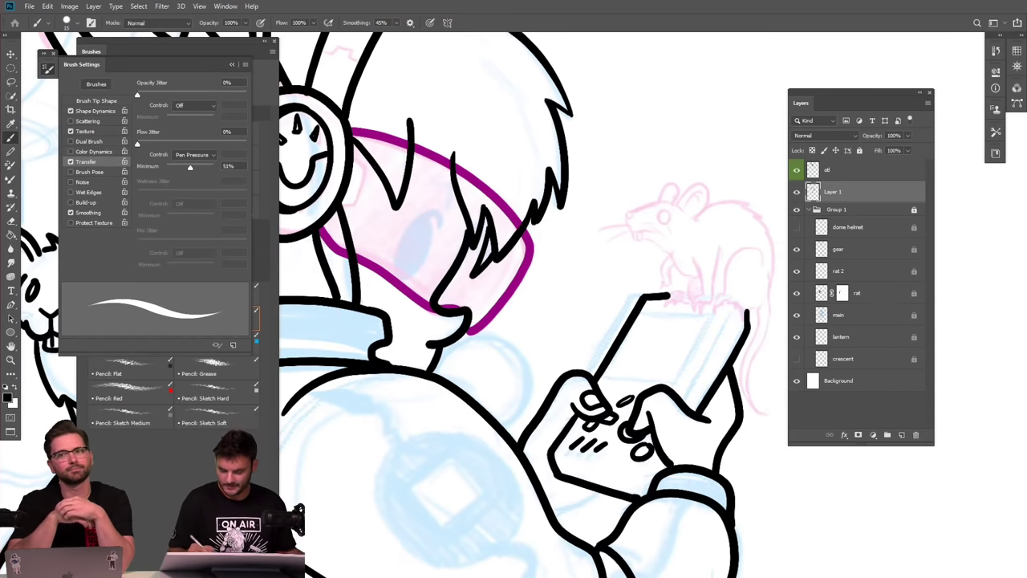
{"action": "left_click_drag", "start_coordinate": [733, 315], "coordinate": [683, 405]}
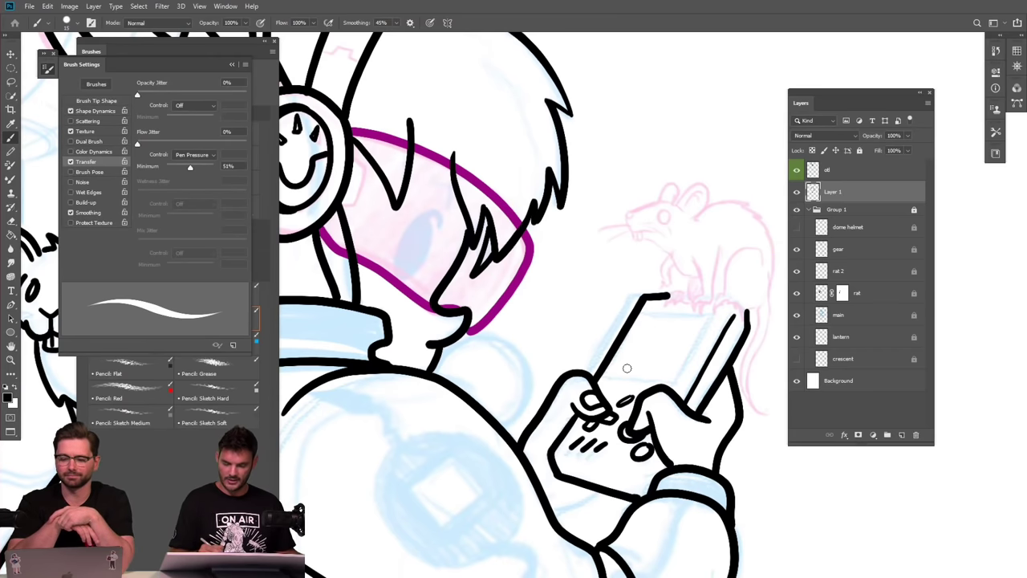
Ink the four-sided screen frame inside the console's upper casing.
{"action": "left_click_drag", "start_coordinate": [648, 309], "coordinate": [603, 379]}
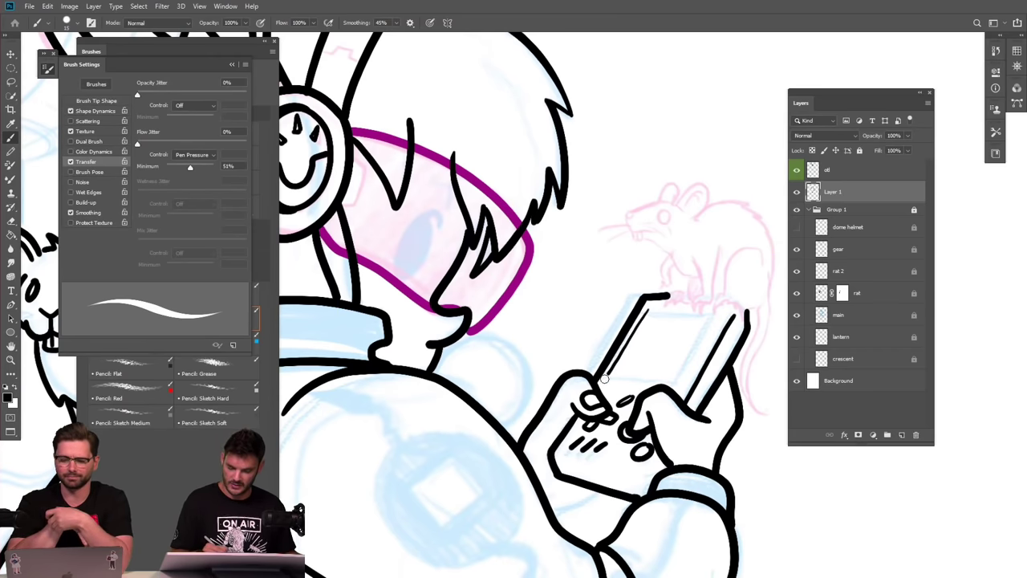
{"action": "left_click_drag", "start_coordinate": [649, 310], "coordinate": [717, 312]}
{"action": "key", "text": "ctrl+z"}
{"action": "left_click_drag", "start_coordinate": [647, 309], "coordinate": [713, 316]}
{"action": "left_click_drag", "start_coordinate": [608, 375], "coordinate": [684, 380]}
{"action": "left_click_drag", "start_coordinate": [714, 314], "coordinate": [673, 388]}
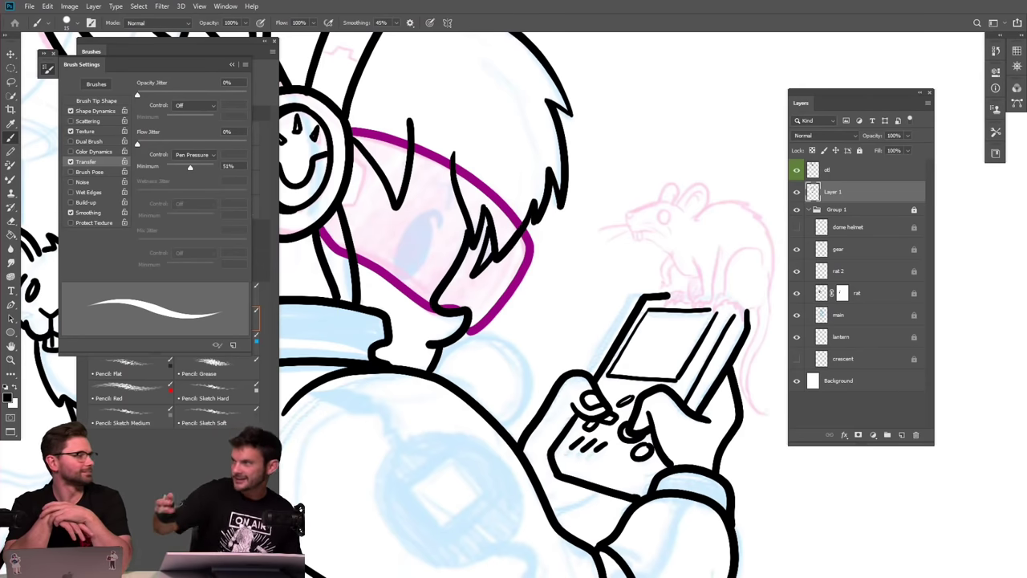
Ink a thin line across the console's lower front, parallel to its bottom edge.
{"action": "scroll", "coordinate": [682, 385], "scroll_direction": "down", "scroll_amount": 6}
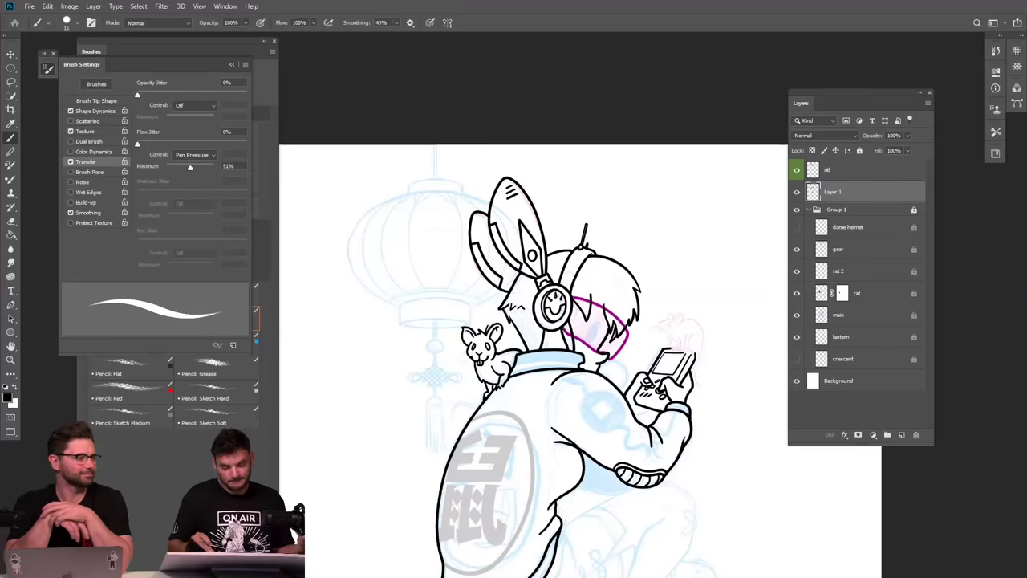
{"action": "scroll", "coordinate": [682, 385], "scroll_direction": "up", "scroll_amount": 5}
{"action": "scroll", "coordinate": [602, 417], "scroll_direction": "up", "scroll_amount": 3}
{"action": "left_click_drag", "start_coordinate": [508, 393], "coordinate": [591, 459]}
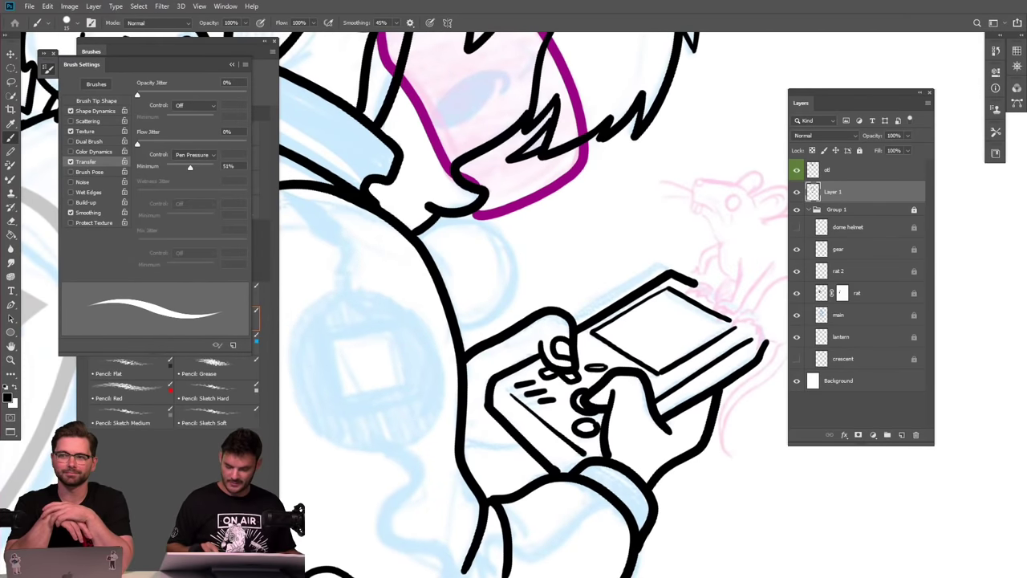
{"action": "scroll", "coordinate": [683, 436], "scroll_direction": "down", "scroll_amount": 3}
{"action": "key", "text": "Escape"}
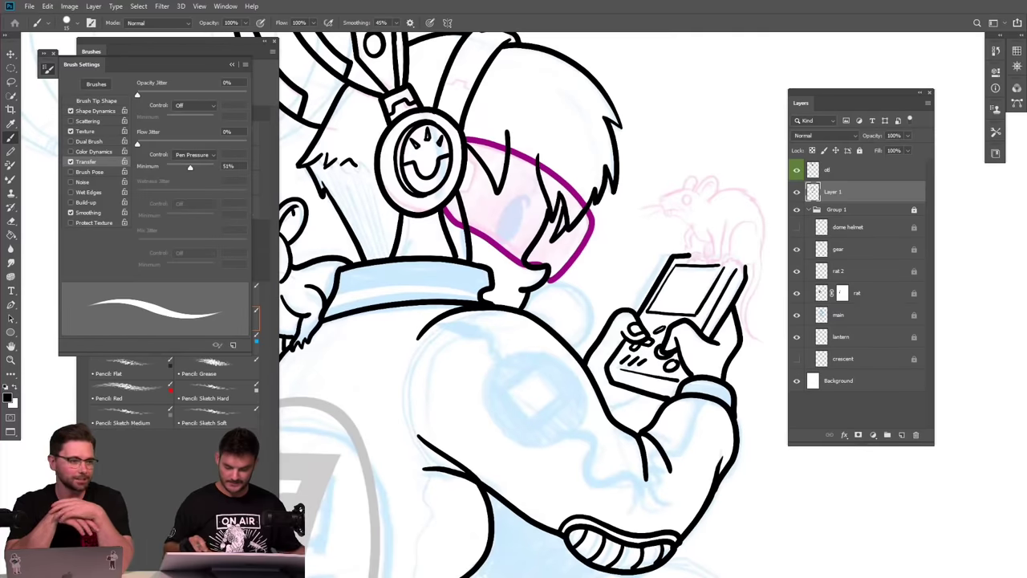
Ink the curved underside of the far hand below the console, ending at the sleeve outline.
{"action": "scroll", "coordinate": [610, 321], "scroll_direction": "up", "scroll_amount": 2}
{"action": "scroll", "coordinate": [610, 321], "scroll_direction": "down", "scroll_amount": 3}
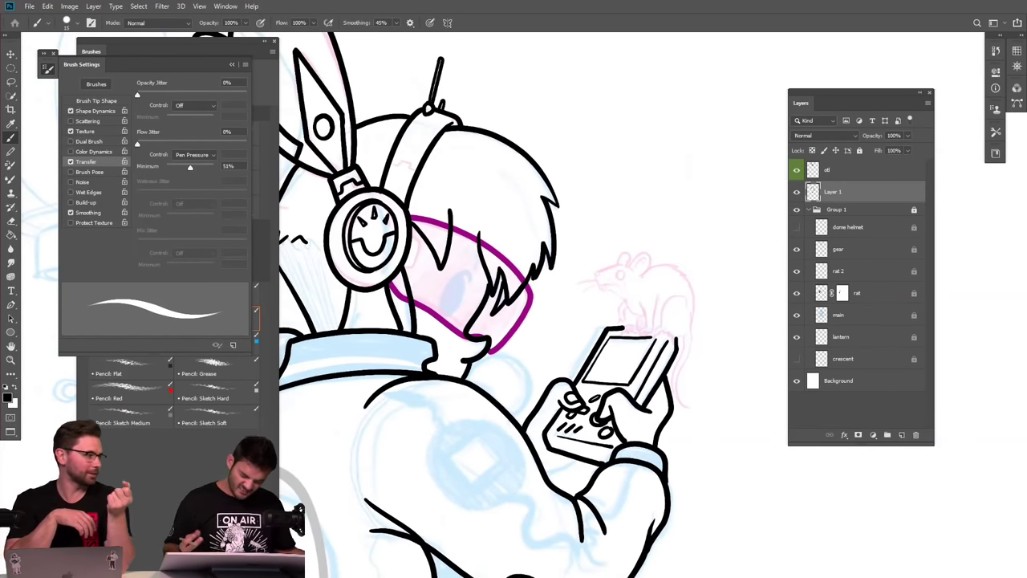
{"action": "scroll", "coordinate": [477, 531], "scroll_direction": "up", "scroll_amount": 3}
{"action": "left_click_drag", "start_coordinate": [619, 432], "coordinate": [569, 451]}
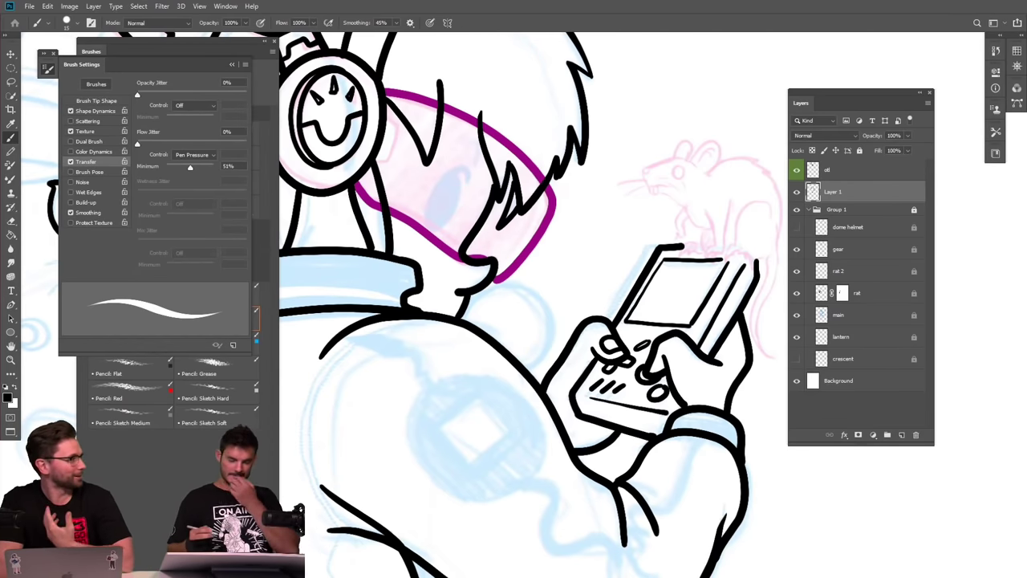
Select the top ink layer holding the head line art and hide it, with Layer 1 kept visible over the sketch.
{"action": "scroll", "coordinate": [695, 424], "scroll_direction": "down", "scroll_amount": 4}
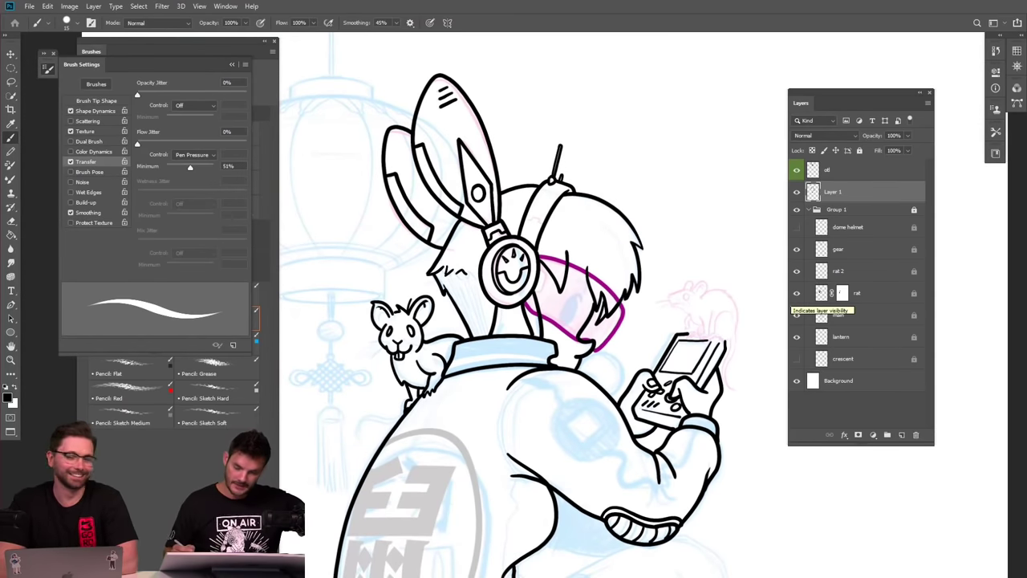
{"action": "left_click", "coordinate": [797, 359]}
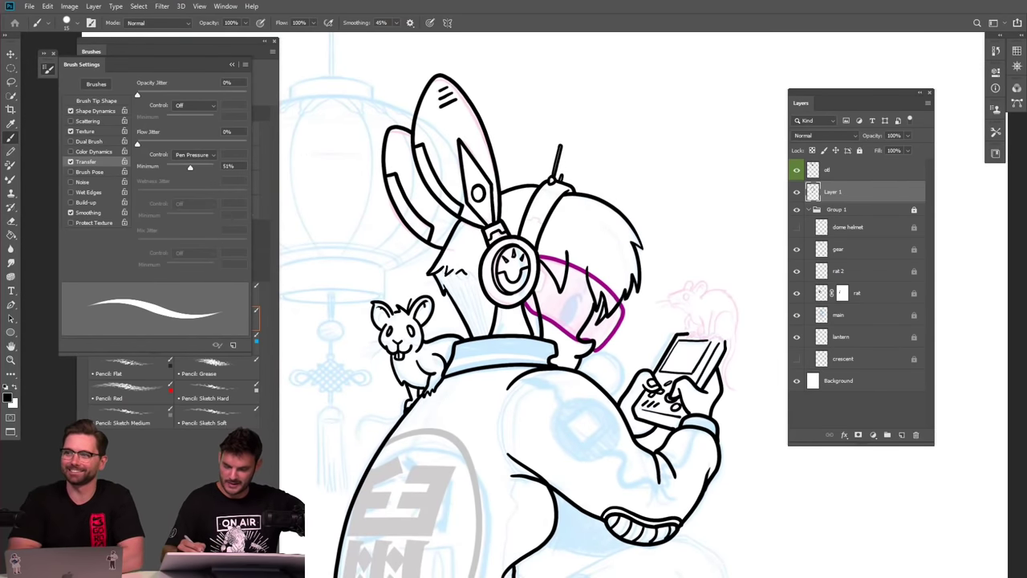
{"action": "left_click", "coordinate": [797, 192]}
{"action": "left_click", "coordinate": [832, 171]}
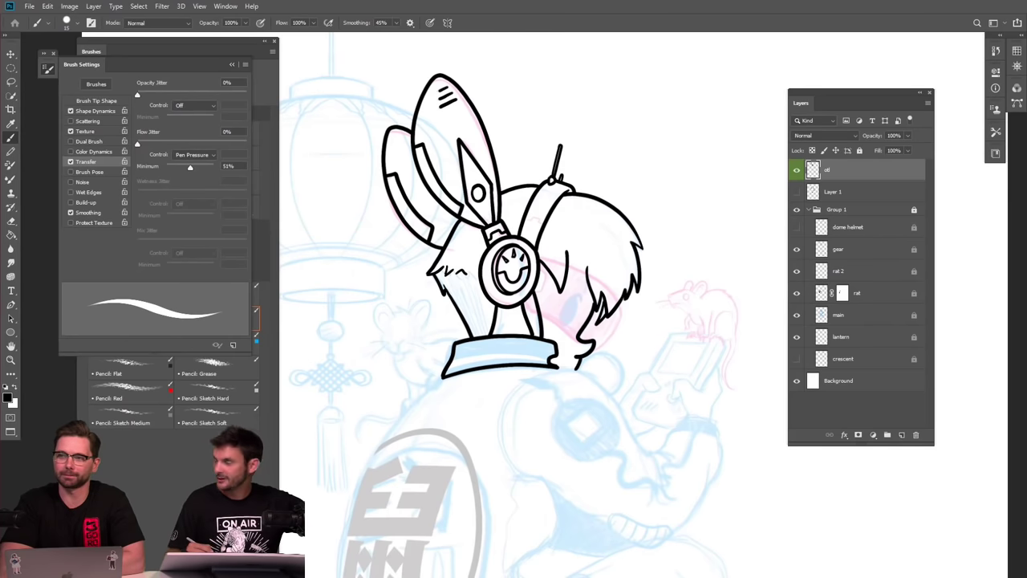
{"action": "left_click", "coordinate": [796, 170]}
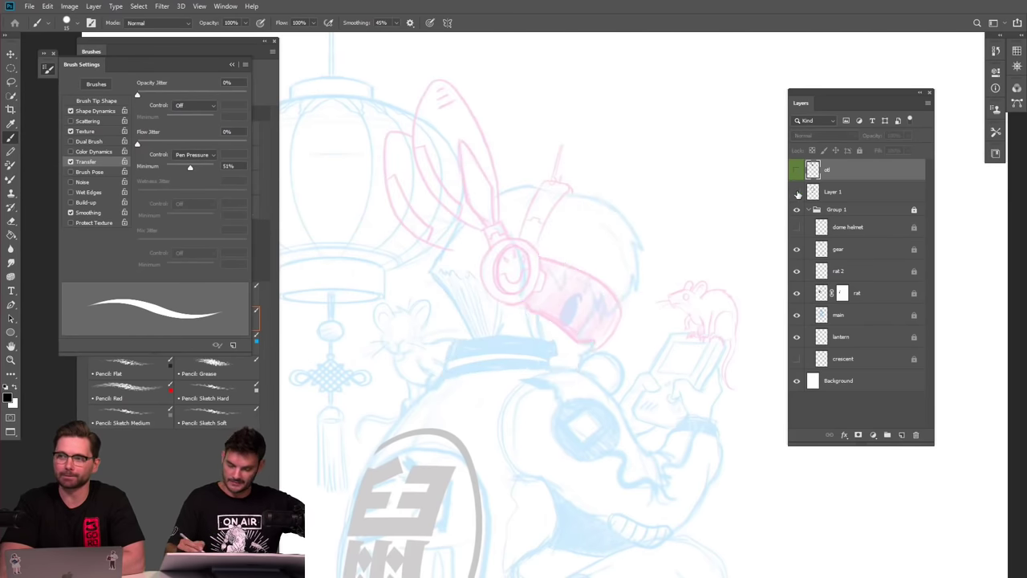
{"action": "left_click", "coordinate": [797, 193]}
{"action": "scroll", "coordinate": [626, 201], "scroll_direction": "down", "scroll_amount": 4}
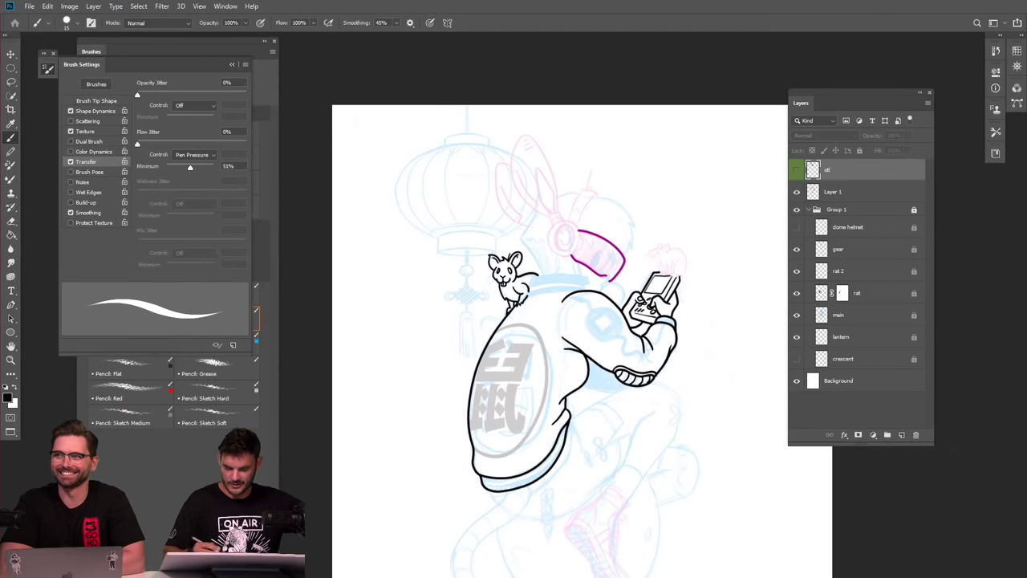
{"action": "key", "text": "ctrl+plus"}
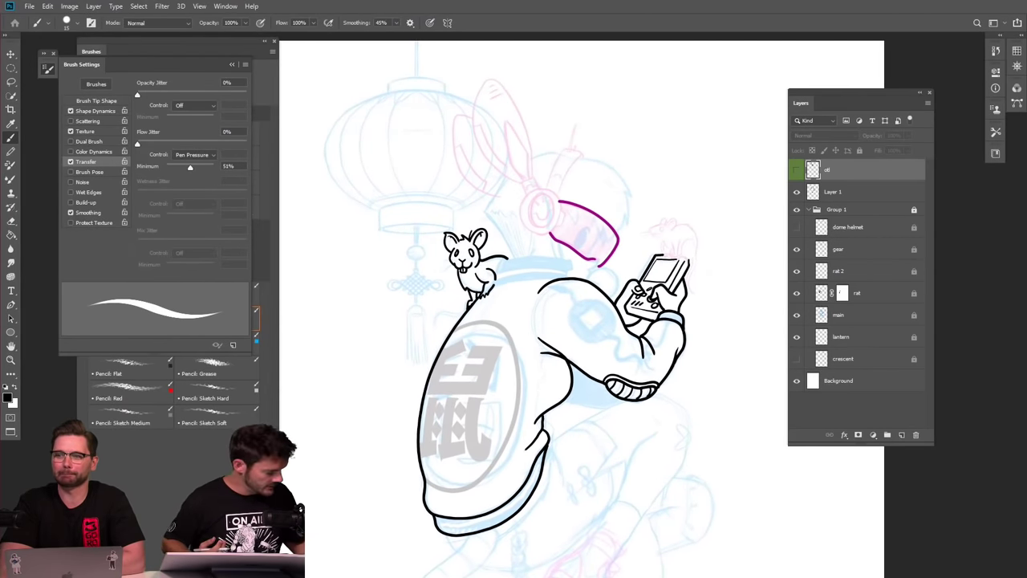
Lasso the jacket, companion rat, hands and console line art on Layer 1 and move it in place onto a new layer.
{"action": "key", "text": "l"}
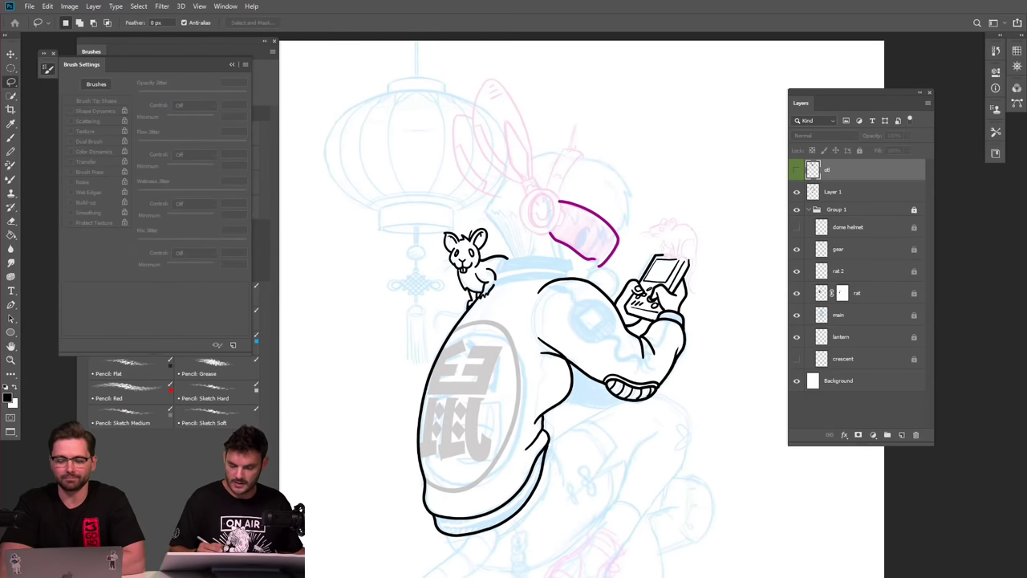
{"action": "mouse_move", "coordinate": [704, 247]}
{"action": "left_mouse_down"}
{"action": "mouse_move", "coordinate": [356, 315]}
{"action": "mouse_move", "coordinate": [642, 515]}
{"action": "mouse_move", "coordinate": [708, 242]}
{"action": "left_mouse_up"}
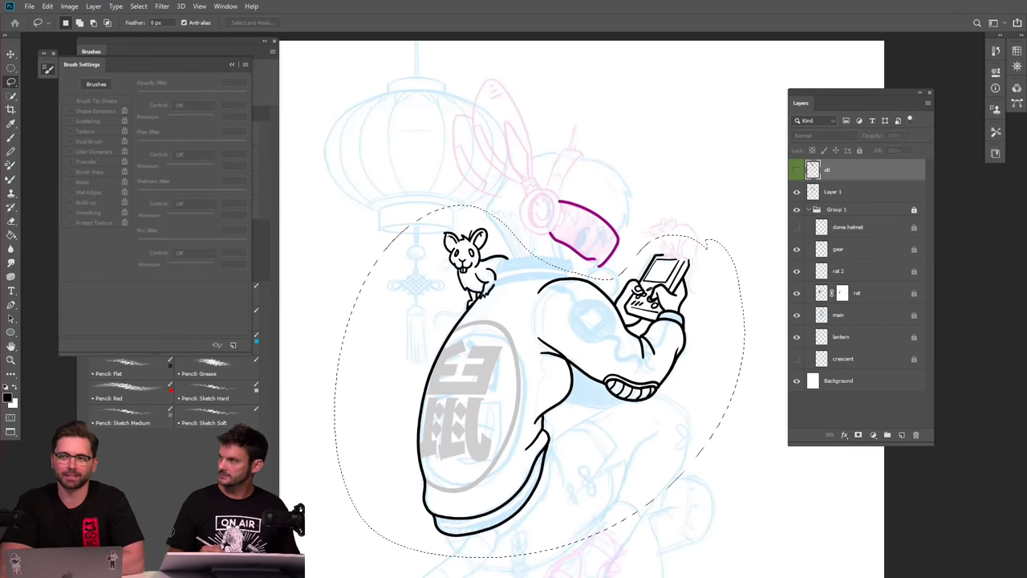
{"action": "left_click", "coordinate": [862, 192]}
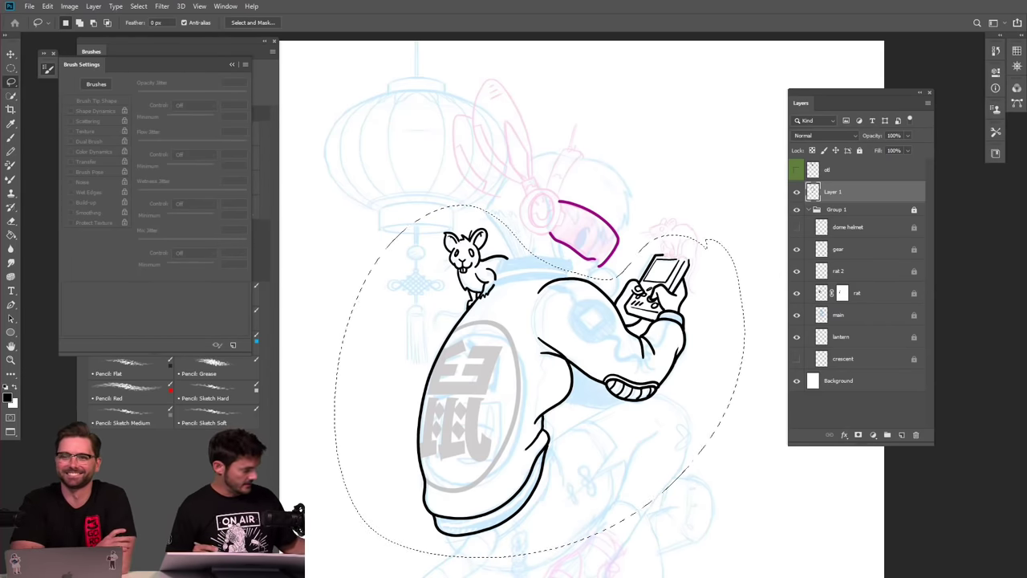
{"action": "key", "text": "ctrl+x"}
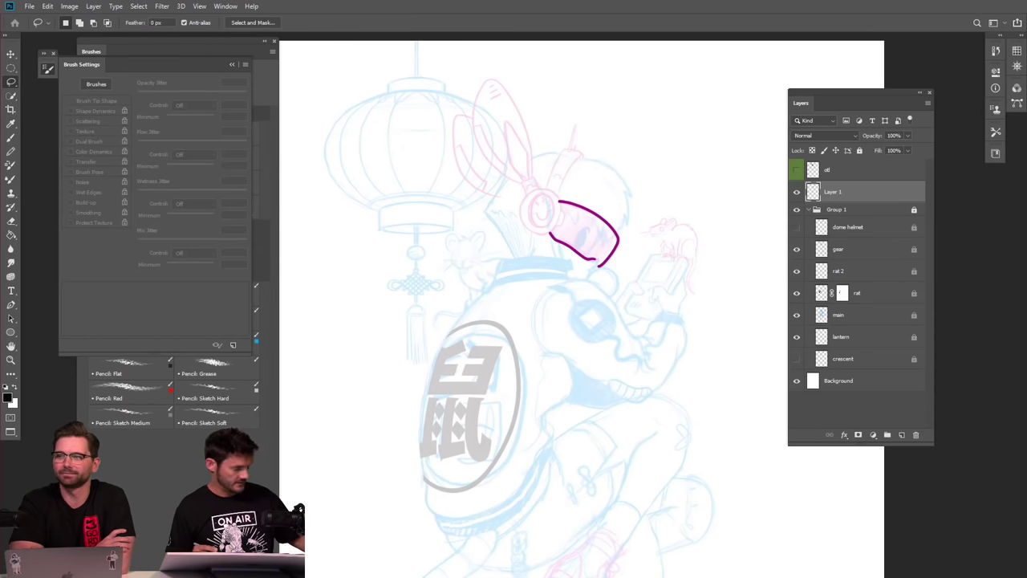
{"action": "key", "text": "ctrl+shift+v"}
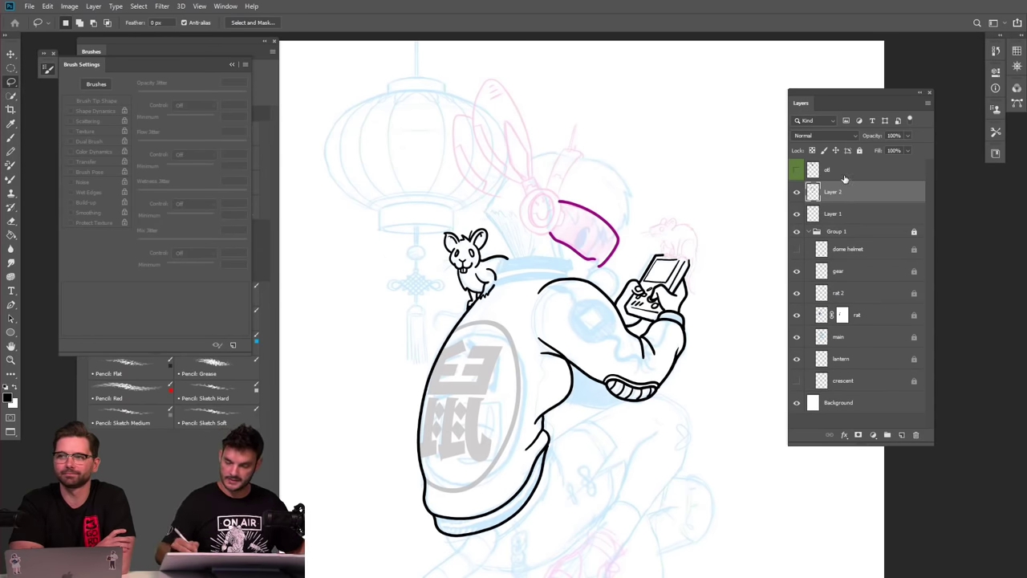
Show the head line-art layer, merge it with the pasted body line art, and check the visibility of both remaining ink layers.
{"action": "left_click", "coordinate": [799, 171]}
{"action": "left_click", "coordinate": [848, 174], "text": "shift"}
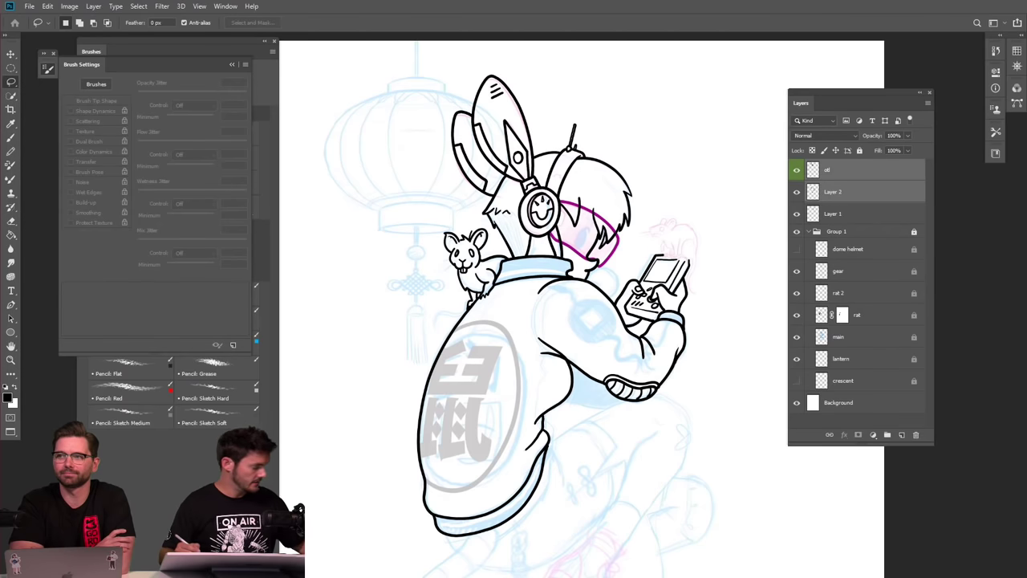
{"action": "key", "text": "ctrl+e"}
{"action": "left_click", "coordinate": [795, 169]}
{"action": "left_click", "coordinate": [796, 193]}
{"action": "left_click", "coordinate": [796, 193]}
{"action": "left_click", "coordinate": [796, 169]}
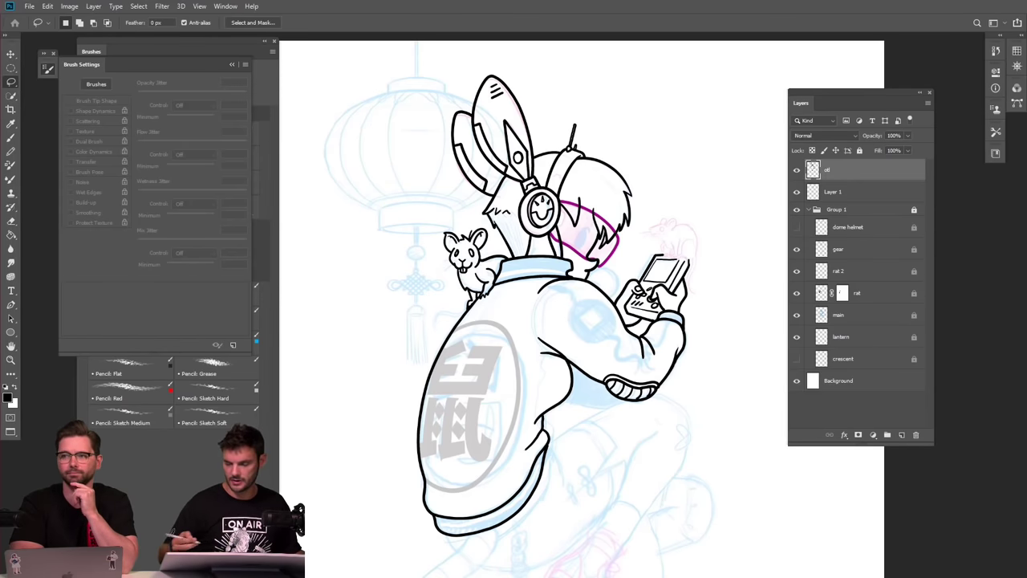
Lock all of Layer 1, which holds the magenta visor outline, and make the merged ink layer active.
{"action": "left_click", "coordinate": [842, 193]}
{"action": "left_click", "coordinate": [859, 150]}
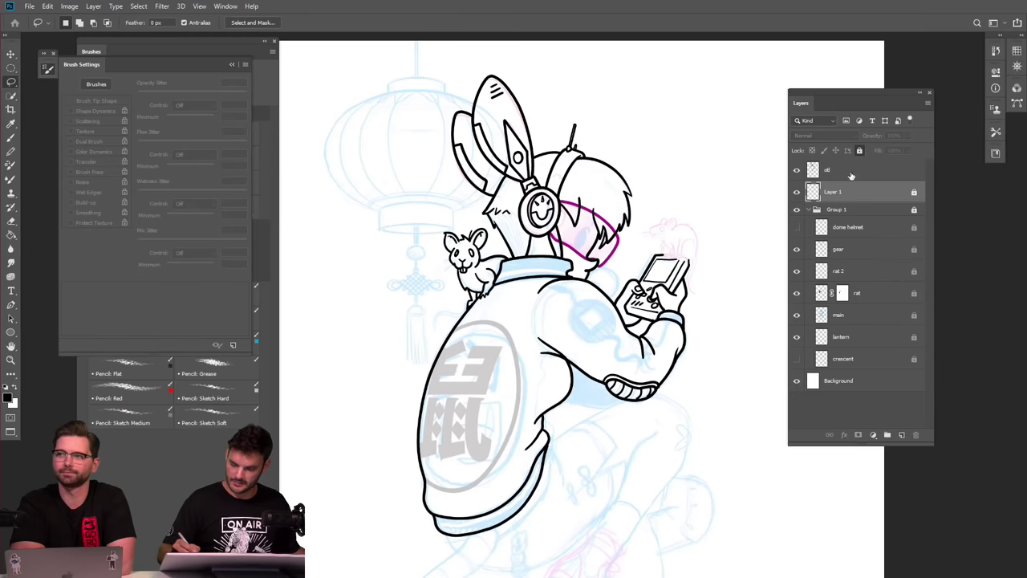
{"action": "left_click", "coordinate": [850, 171]}
Ink the jacket's lower front edge beneath the bent sleeve and the rounded far shoulder below the chin.
{"action": "scroll", "coordinate": [616, 471], "scroll_direction": "up", "scroll_amount": 5}
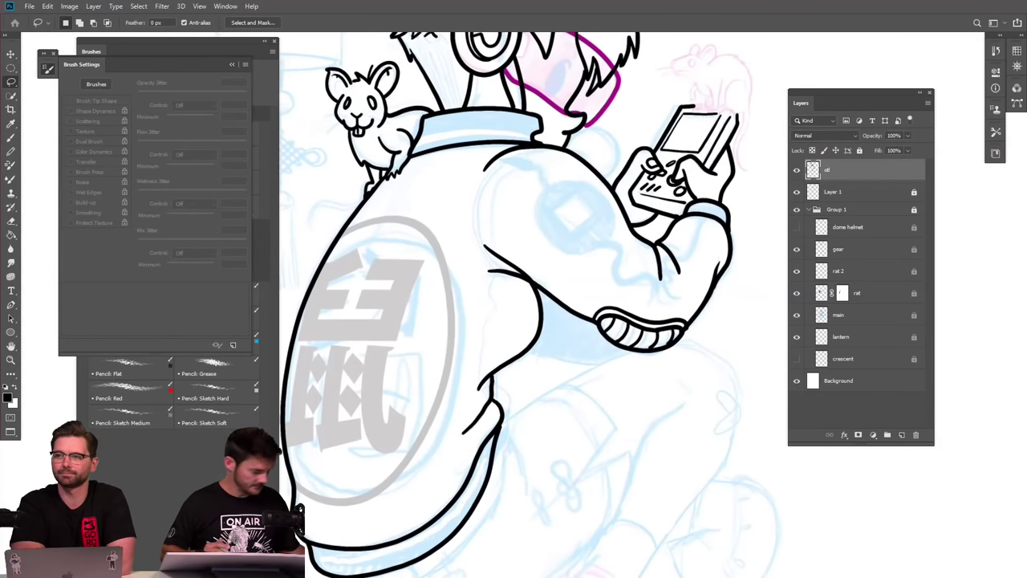
{"action": "key", "text": "b"}
{"action": "mouse_move", "coordinate": [528, 349]}
{"action": "left_mouse_down"}
{"action": "mouse_move", "coordinate": [594, 367]}
{"action": "mouse_move", "coordinate": [625, 414]}
{"action": "mouse_move", "coordinate": [595, 516]}
{"action": "left_mouse_up"}
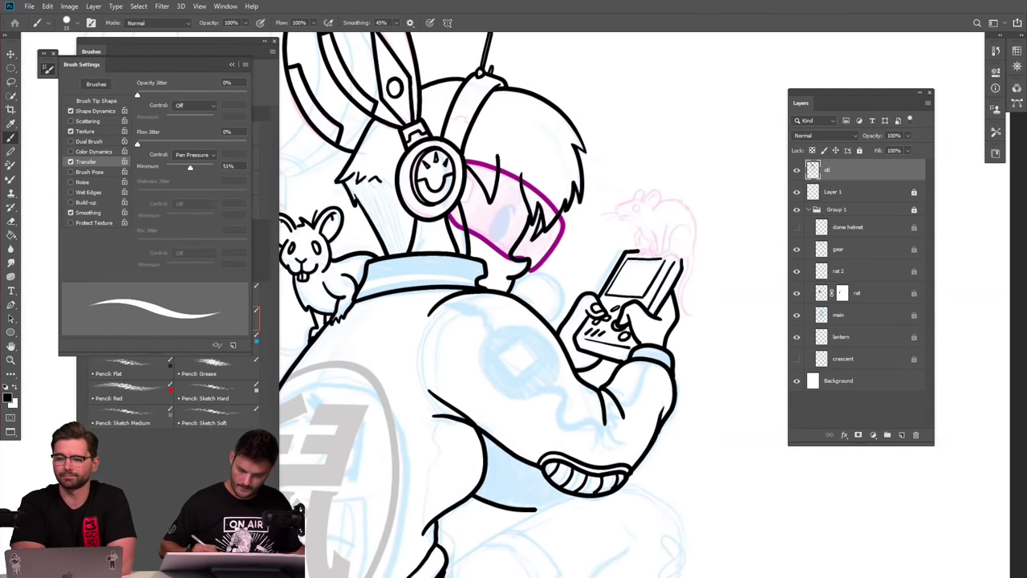
{"action": "mouse_move", "coordinate": [516, 281]}
{"action": "left_mouse_down"}
{"action": "mouse_move", "coordinate": [539, 273]}
{"action": "mouse_move", "coordinate": [564, 293]}
{"action": "mouse_move", "coordinate": [560, 321]}
{"action": "mouse_move", "coordinate": [541, 330]}
{"action": "left_mouse_up"}
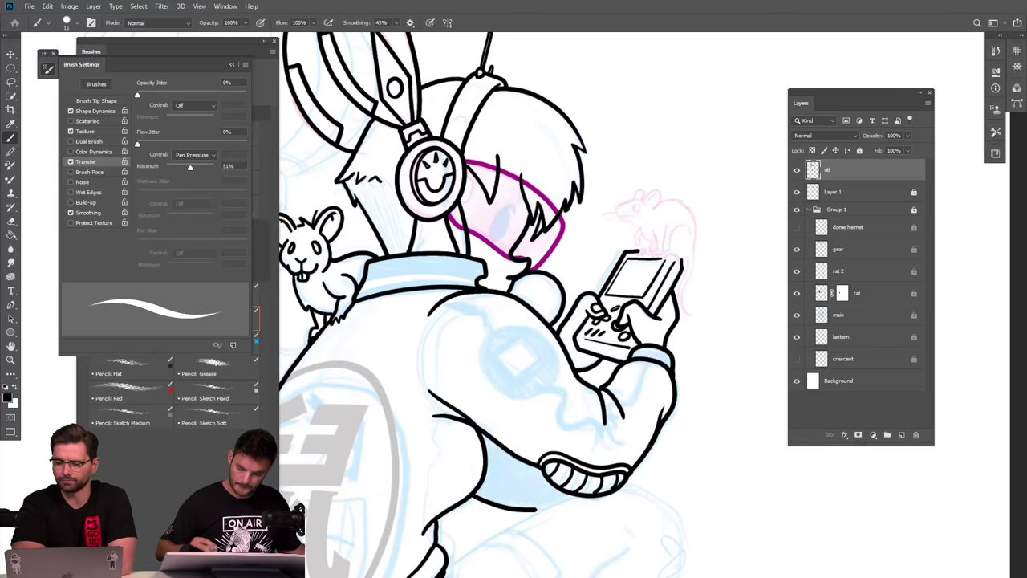
Ink the shorts' contour from the jacket hem over the thigh to the leg opening, including the pointed side slit.
{"action": "mouse_move", "coordinate": [562, 417]}
{"action": "left_mouse_down"}
{"action": "mouse_move", "coordinate": [554, 281]}
{"action": "mouse_move", "coordinate": [610, 223]}
{"action": "mouse_move", "coordinate": [641, 209]}
{"action": "left_mouse_up"}
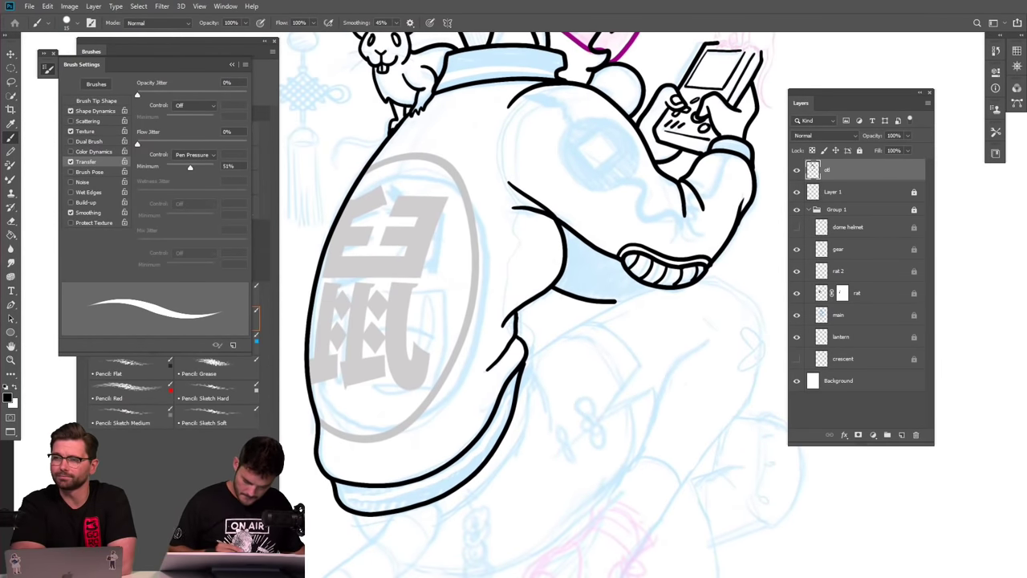
{"action": "mouse_move", "coordinate": [521, 363]}
{"action": "left_mouse_down"}
{"action": "mouse_move", "coordinate": [574, 329]}
{"action": "mouse_move", "coordinate": [611, 324]}
{"action": "mouse_move", "coordinate": [642, 376]}
{"action": "mouse_move", "coordinate": [563, 447]}
{"action": "mouse_move", "coordinate": [648, 387]}
{"action": "mouse_move", "coordinate": [660, 411]}
{"action": "left_mouse_up"}
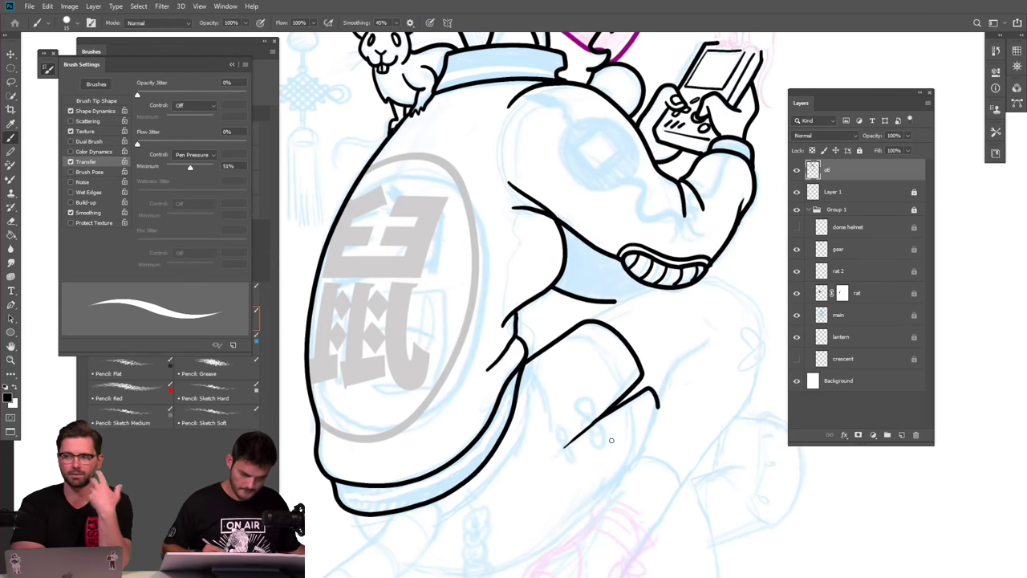
{"action": "left_click_drag", "start_coordinate": [581, 442], "coordinate": [678, 510]}
Ink the companion rat's thin curling tail from its feet out past the jacket's back edge, redoing the first stroke.
{"action": "left_click_drag", "start_coordinate": [562, 309], "coordinate": [579, 475]}
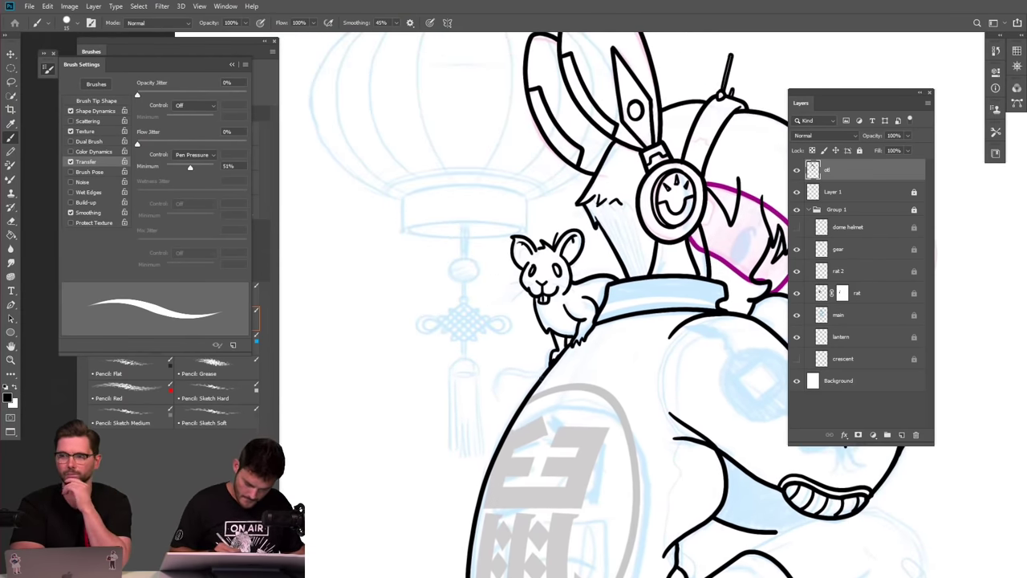
{"action": "mouse_move", "coordinate": [550, 365]}
{"action": "left_mouse_down"}
{"action": "mouse_move", "coordinate": [501, 368]}
{"action": "mouse_move", "coordinate": [494, 401]}
{"action": "left_mouse_up"}
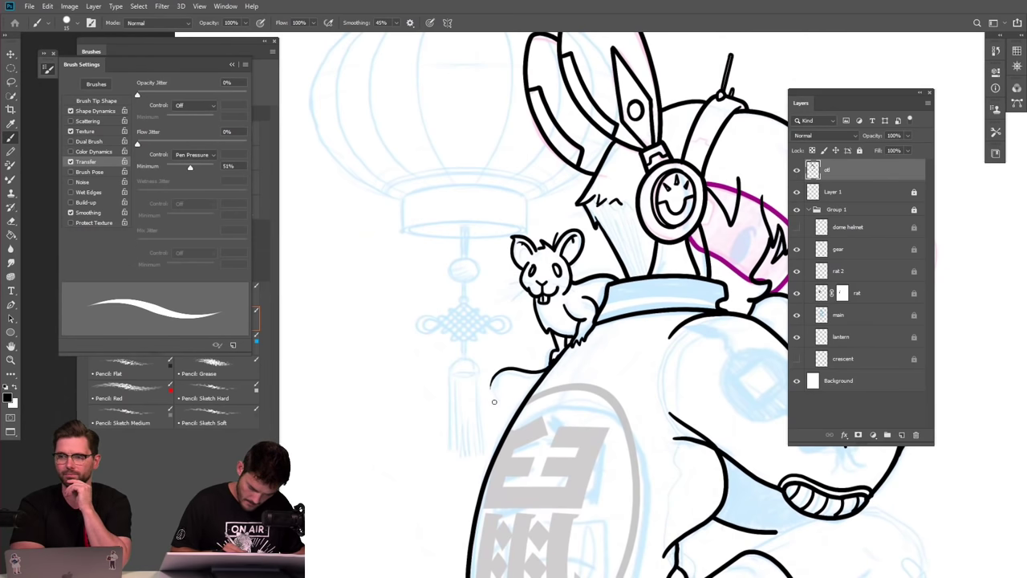
{"action": "key", "text": "ctrl+z"}
{"action": "scroll", "coordinate": [495, 410], "scroll_direction": "up", "scroll_amount": 1}
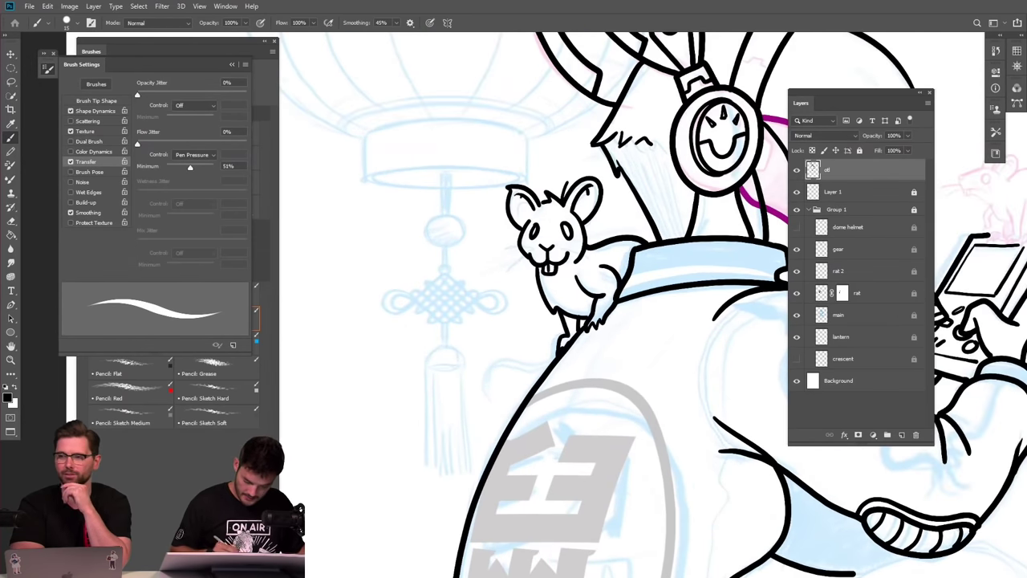
{"action": "mouse_move", "coordinate": [557, 352]}
{"action": "left_mouse_down"}
{"action": "mouse_move", "coordinate": [494, 362]}
{"action": "mouse_move", "coordinate": [487, 394]}
{"action": "mouse_move", "coordinate": [493, 403]}
{"action": "mouse_move", "coordinate": [490, 375]}
{"action": "mouse_move", "coordinate": [508, 360]}
{"action": "mouse_move", "coordinate": [563, 350]}
{"action": "left_mouse_up"}
Ink two narrow looped laces crossing the shorts' side slit, following the blue sketch.
{"action": "key", "text": "ctrl+0"}
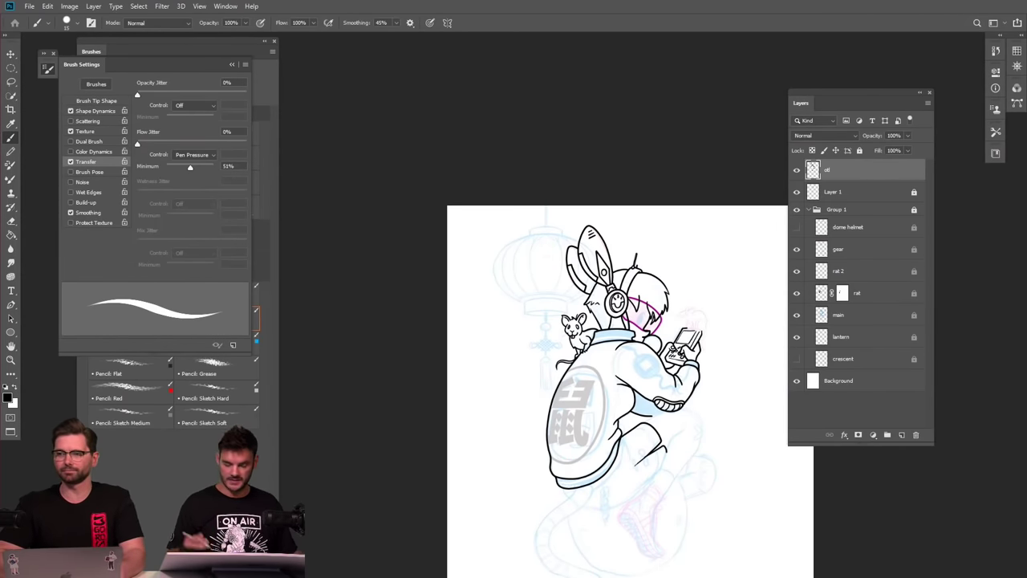
{"action": "scroll", "coordinate": [618, 445], "scroll_direction": "up", "scroll_amount": 5}
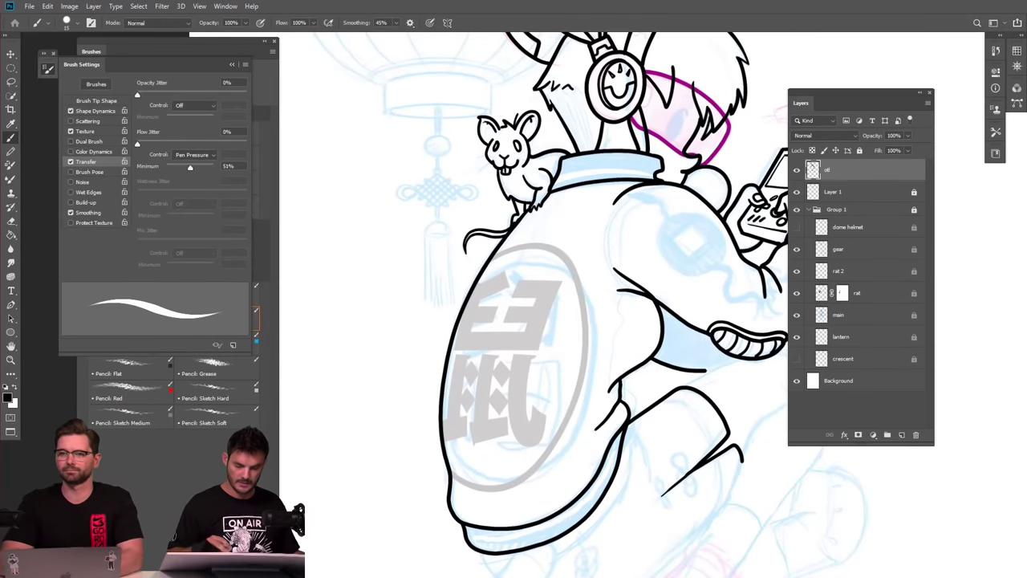
{"action": "key", "text": "ctrl+0"}
{"action": "key", "text": "ctrl+plus"}
{"action": "key", "text": "ctrl+plus"}
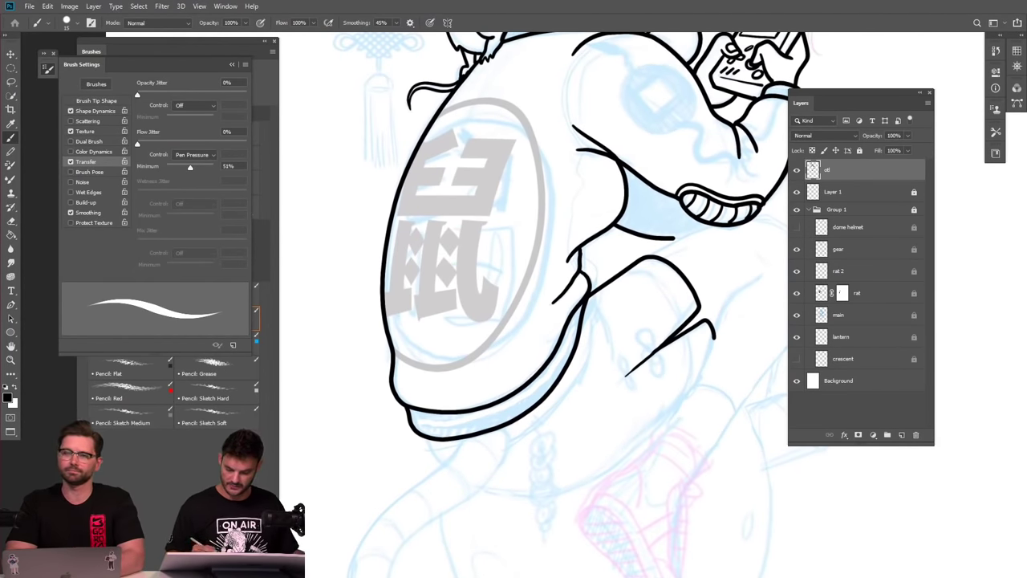
{"action": "left_click_drag", "start_coordinate": [655, 475], "coordinate": [563, 503]}
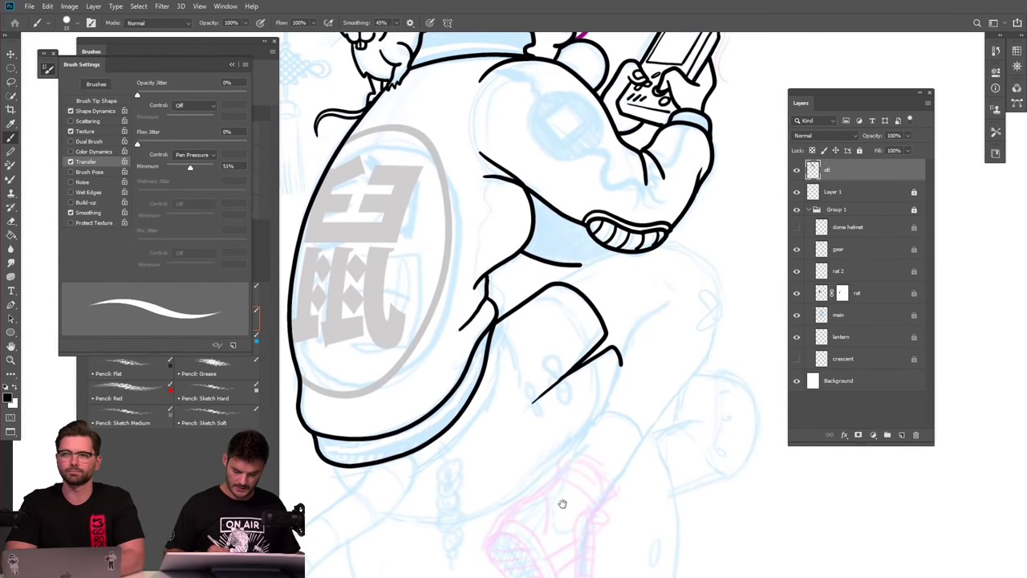
{"action": "key", "text": "ctrl+plus"}
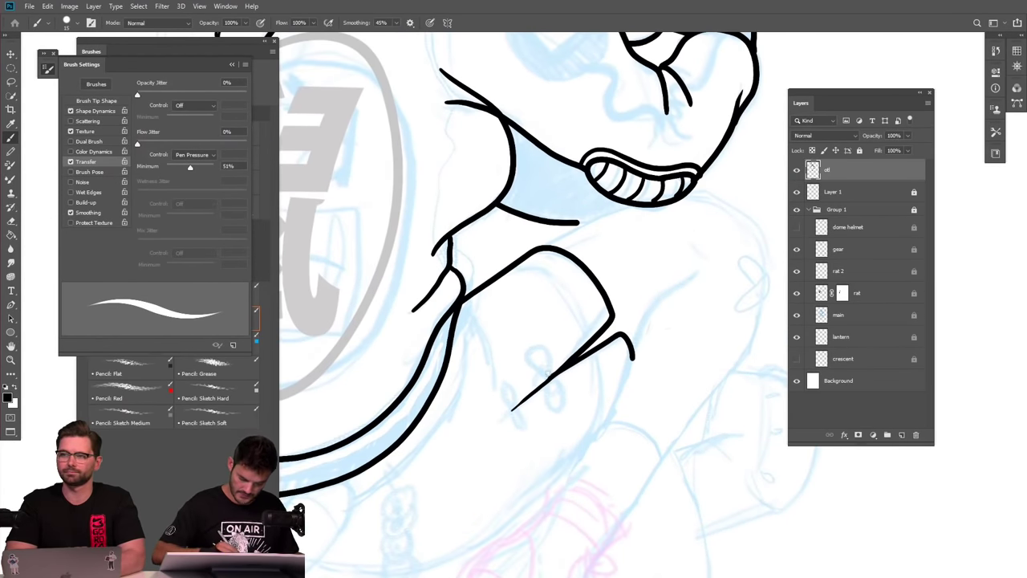
{"action": "mouse_move", "coordinate": [547, 373]}
{"action": "left_mouse_down"}
{"action": "mouse_move", "coordinate": [538, 349]}
{"action": "mouse_move", "coordinate": [563, 406]}
{"action": "mouse_move", "coordinate": [553, 383]}
{"action": "mouse_move", "coordinate": [563, 396]}
{"action": "left_mouse_up"}
{"action": "key", "text": "ctrl+z"}
{"action": "left_click_drag", "start_coordinate": [548, 358], "coordinate": [541, 361]}
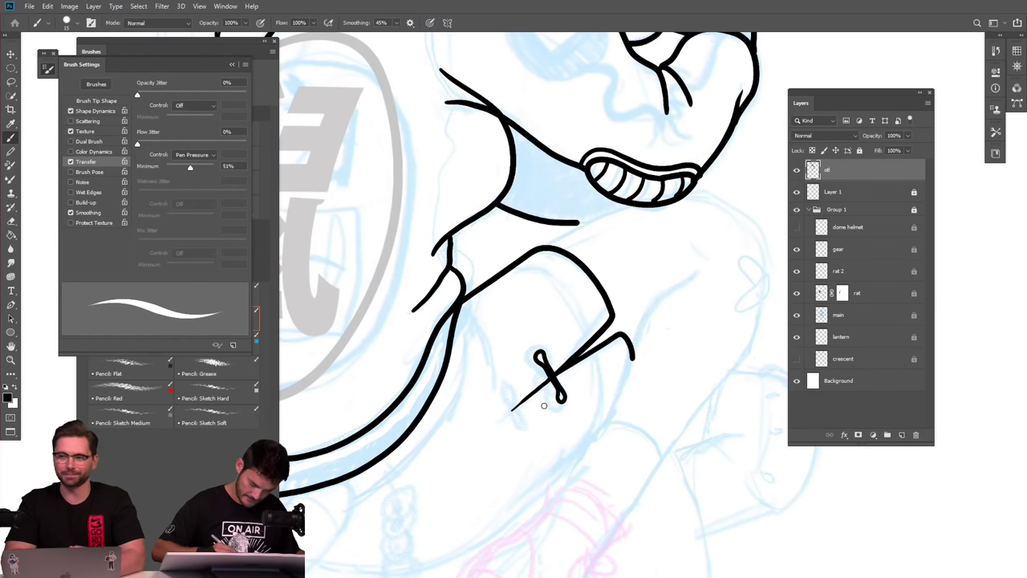
{"action": "mouse_move", "coordinate": [527, 398]}
{"action": "left_mouse_down"}
{"action": "mouse_move", "coordinate": [511, 372]}
{"action": "mouse_move", "coordinate": [538, 421]}
{"action": "mouse_move", "coordinate": [523, 390]}
{"action": "left_mouse_up"}
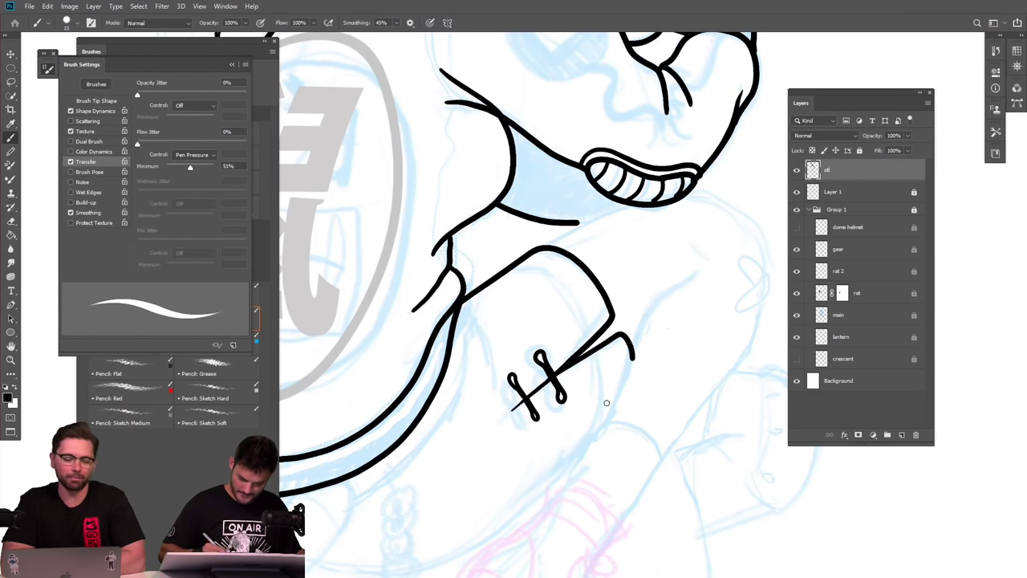
Ink the shorts' inner hem line and lower opening curve, and extend the jacket and thigh lines to the sleeve's ribbed patch.
{"action": "mouse_move", "coordinate": [515, 270]}
{"action": "left_mouse_down"}
{"action": "mouse_move", "coordinate": [536, 271]}
{"action": "mouse_move", "coordinate": [580, 318]}
{"action": "mouse_move", "coordinate": [603, 385]}
{"action": "mouse_move", "coordinate": [600, 429]}
{"action": "left_mouse_up"}
{"action": "left_click_drag", "start_coordinate": [660, 414], "coordinate": [610, 489]}
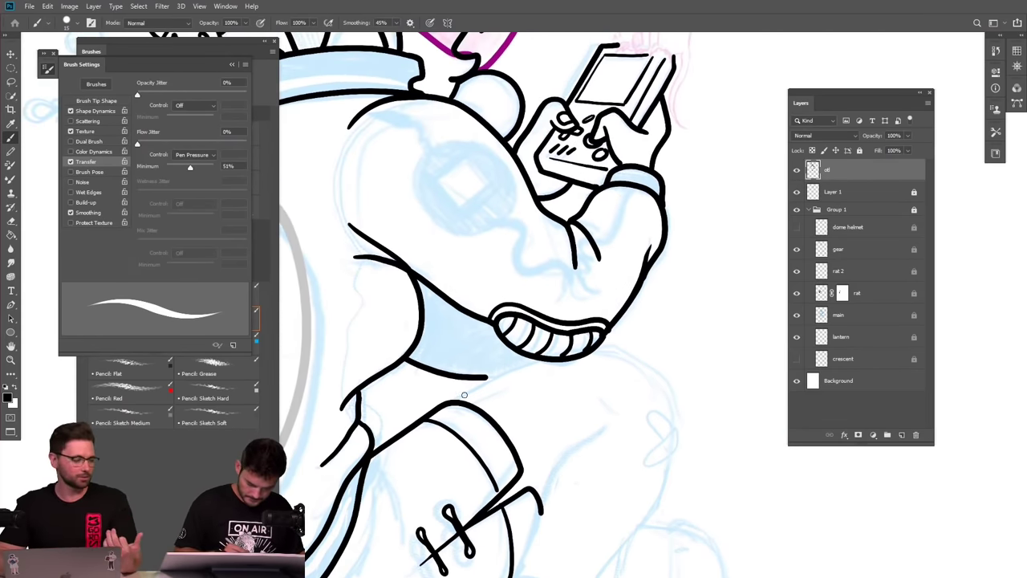
{"action": "left_click_drag", "start_coordinate": [483, 376], "coordinate": [544, 358]}
Ink the bent leg's outline over the knee with its crossed patch and down the shin, plus the underside curve and inner crease.
{"action": "left_click_drag", "start_coordinate": [644, 456], "coordinate": [593, 340]}
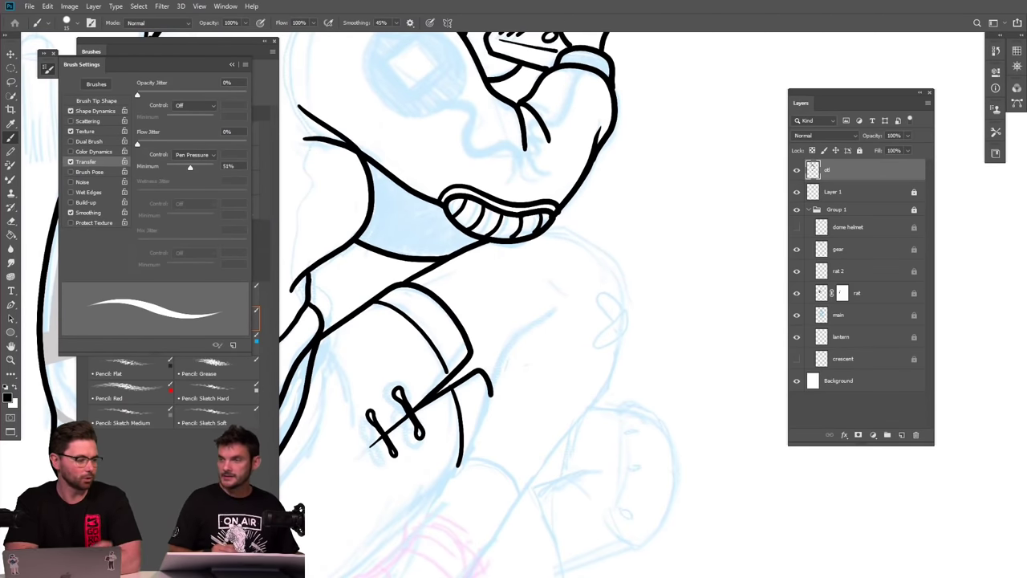
{"action": "mouse_move", "coordinate": [549, 229]}
{"action": "left_mouse_down"}
{"action": "mouse_move", "coordinate": [571, 231]}
{"action": "mouse_move", "coordinate": [615, 270]}
{"action": "mouse_move", "coordinate": [624, 306]}
{"action": "mouse_move", "coordinate": [593, 347]}
{"action": "mouse_move", "coordinate": [624, 333]}
{"action": "mouse_move", "coordinate": [629, 315]}
{"action": "mouse_move", "coordinate": [595, 307]}
{"action": "mouse_move", "coordinate": [612, 293]}
{"action": "mouse_move", "coordinate": [624, 313]}
{"action": "left_mouse_up"}
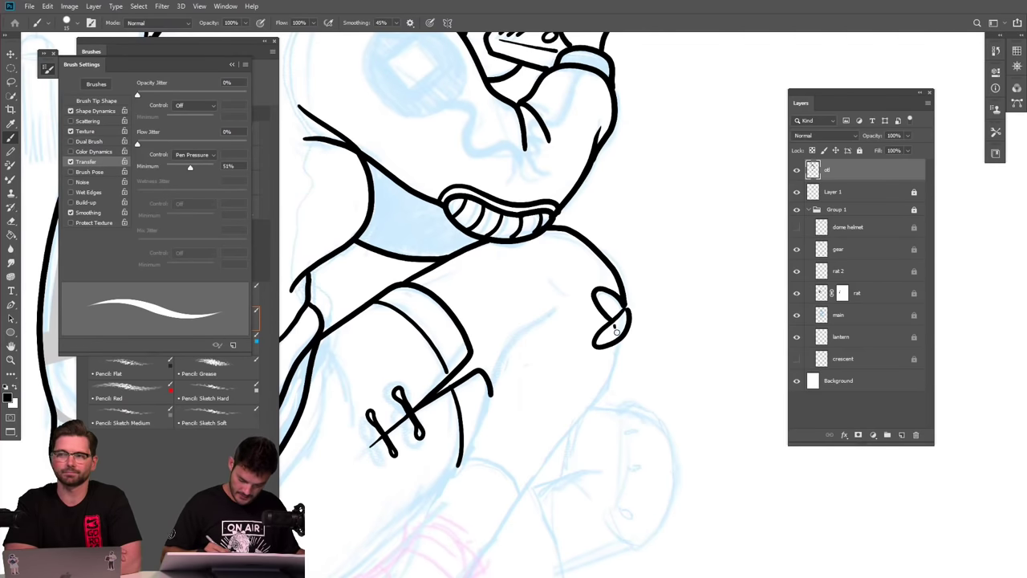
{"action": "left_click_drag", "start_coordinate": [622, 447], "coordinate": [702, 341]}
{"action": "mouse_move", "coordinate": [647, 195]}
{"action": "left_mouse_down"}
{"action": "mouse_move", "coordinate": [592, 261]}
{"action": "mouse_move", "coordinate": [538, 375]}
{"action": "mouse_move", "coordinate": [568, 345]}
{"action": "mouse_move", "coordinate": [604, 366]}
{"action": "mouse_move", "coordinate": [611, 387]}
{"action": "left_mouse_up"}
{"action": "key", "text": "ctrl+z"}
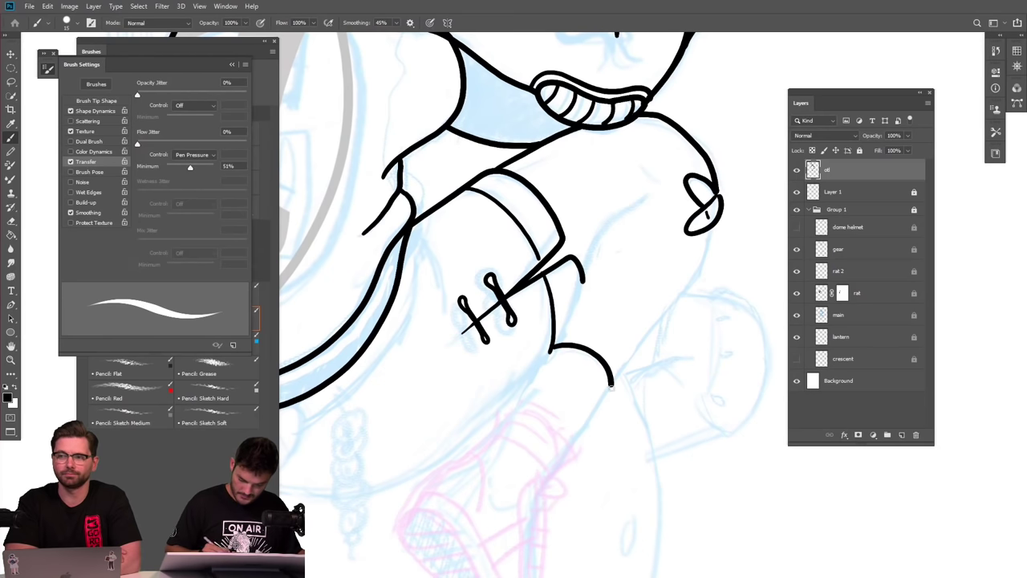
{"action": "mouse_move", "coordinate": [555, 346]}
{"action": "left_mouse_down"}
{"action": "mouse_move", "coordinate": [589, 256]}
{"action": "mouse_move", "coordinate": [614, 217]}
{"action": "mouse_move", "coordinate": [647, 195]}
{"action": "left_mouse_up"}
{"action": "mouse_move", "coordinate": [710, 229]}
{"action": "left_mouse_down"}
{"action": "mouse_move", "coordinate": [702, 270]}
{"action": "mouse_move", "coordinate": [612, 386]}
{"action": "left_mouse_up"}
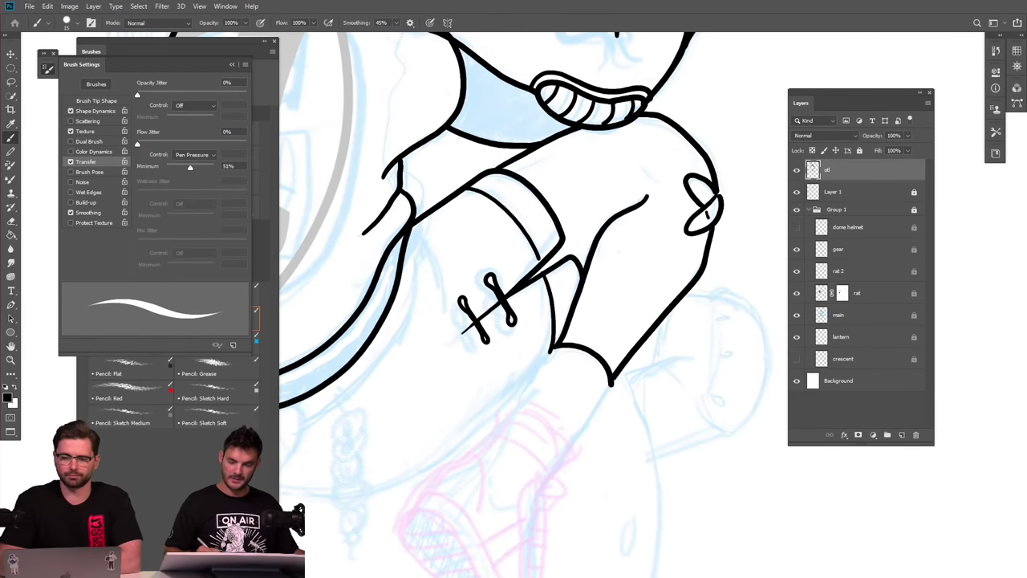
Ink the two sides of the ankle below the curved hem of the lower leg, following the sketch.
{"action": "left_click_drag", "start_coordinate": [590, 431], "coordinate": [612, 396]}
{"action": "left_click_drag", "start_coordinate": [572, 314], "coordinate": [541, 366]}
{"action": "left_click_drag", "start_coordinate": [631, 347], "coordinate": [590, 410]}
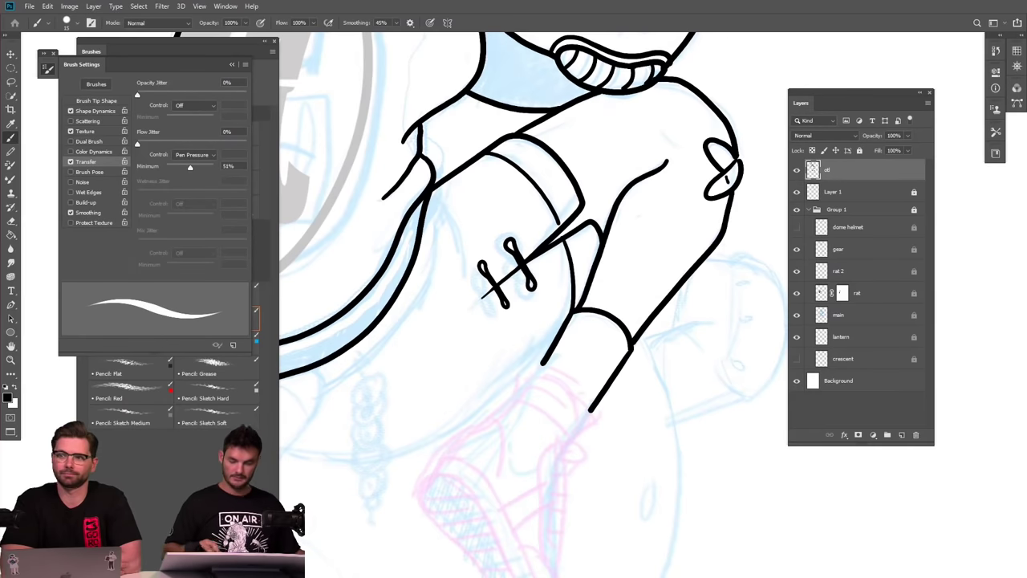
Ink both outlines of the long curving tail from below the jacket hem to its curled tip, redoing the outer edge once.
{"action": "key", "text": "ctrl+0"}
{"action": "scroll", "coordinate": [592, 467], "scroll_direction": "up", "scroll_amount": 3}
{"action": "scroll", "coordinate": [576, 320], "scroll_direction": "down", "scroll_amount": 1}
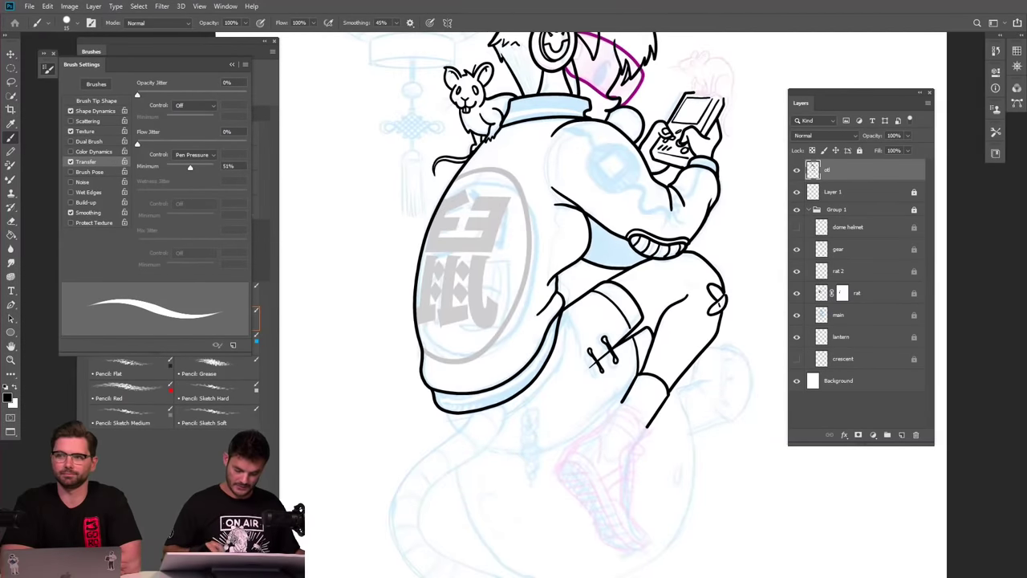
{"action": "scroll", "coordinate": [560, 518], "scroll_direction": "up", "scroll_amount": 2}
{"action": "scroll", "coordinate": [676, 108], "scroll_direction": "down", "scroll_amount": 4}
{"action": "scroll", "coordinate": [613, 356], "scroll_direction": "up", "scroll_amount": 3}
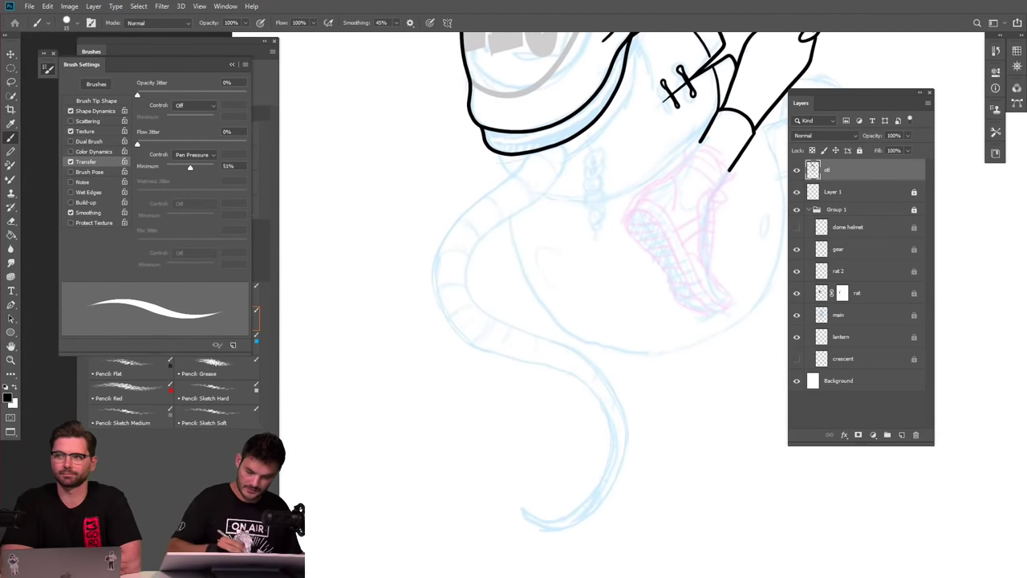
{"action": "mouse_move", "coordinate": [521, 165]}
{"action": "left_mouse_down"}
{"action": "mouse_move", "coordinate": [463, 211]}
{"action": "mouse_move", "coordinate": [437, 271]}
{"action": "mouse_move", "coordinate": [460, 323]}
{"action": "mouse_move", "coordinate": [517, 352]}
{"action": "left_mouse_up"}
{"action": "key", "text": "ctrl+z"}
{"action": "mouse_move", "coordinate": [528, 157]}
{"action": "left_mouse_down"}
{"action": "mouse_move", "coordinate": [461, 215]}
{"action": "mouse_move", "coordinate": [437, 259]}
{"action": "mouse_move", "coordinate": [458, 329]}
{"action": "mouse_move", "coordinate": [567, 371]}
{"action": "mouse_move", "coordinate": [610, 414]}
{"action": "mouse_move", "coordinate": [616, 444]}
{"action": "mouse_move", "coordinate": [589, 506]}
{"action": "mouse_move", "coordinate": [563, 522]}
{"action": "mouse_move", "coordinate": [526, 510]}
{"action": "left_mouse_up"}
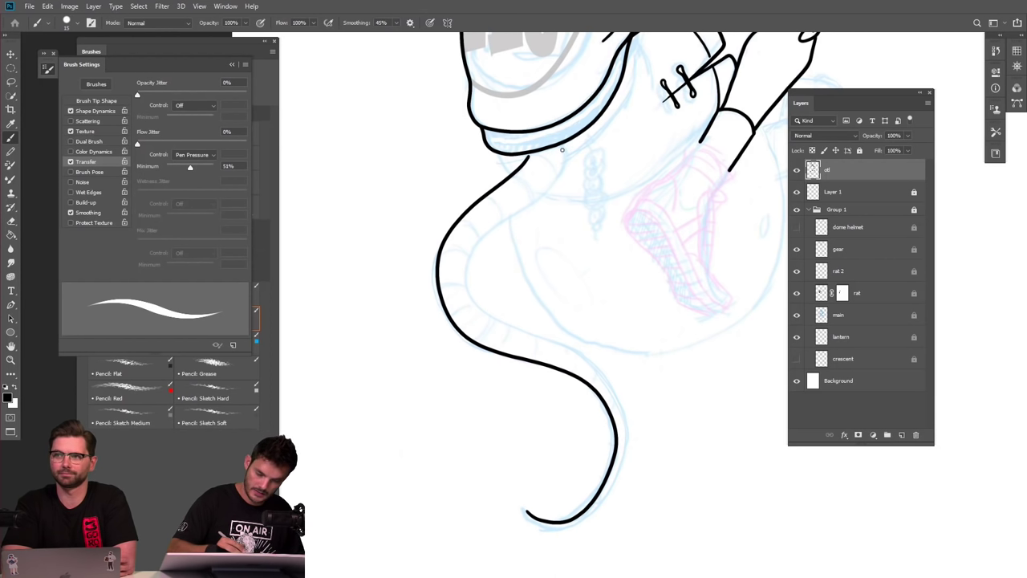
{"action": "mouse_move", "coordinate": [563, 168]}
{"action": "left_mouse_down"}
{"action": "mouse_move", "coordinate": [487, 226]}
{"action": "mouse_move", "coordinate": [464, 269]}
{"action": "mouse_move", "coordinate": [490, 315]}
{"action": "mouse_move", "coordinate": [587, 359]}
{"action": "mouse_move", "coordinate": [620, 396]}
{"action": "mouse_move", "coordinate": [624, 444]}
{"action": "mouse_move", "coordinate": [590, 518]}
{"action": "mouse_move", "coordinate": [552, 533]}
{"action": "mouse_move", "coordinate": [526, 516]}
{"action": "left_mouse_up"}
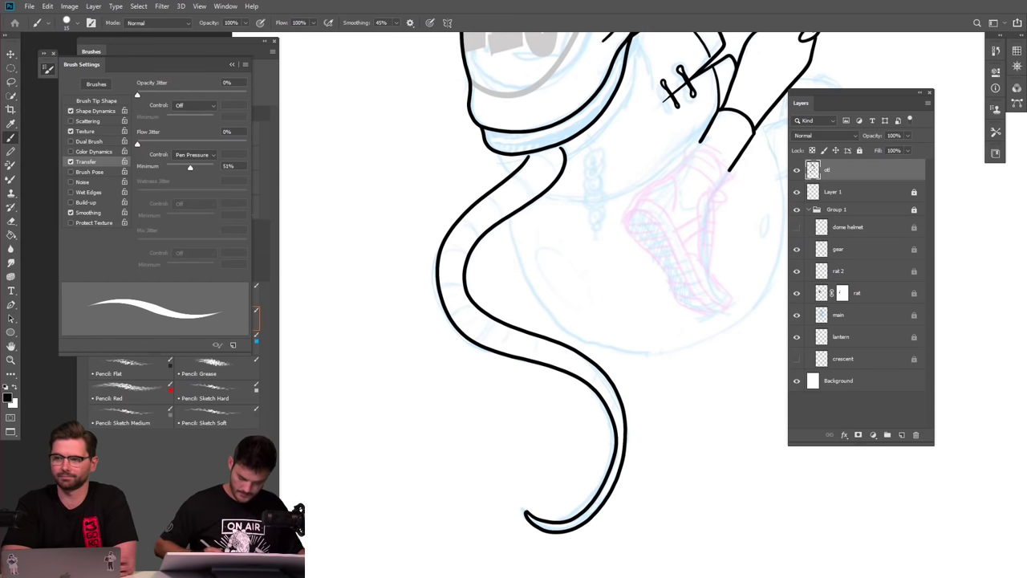
Ink the rounded underside of the seat and thigh from the jacket hem across to the ankle.
{"action": "key", "text": "ctrl+0"}
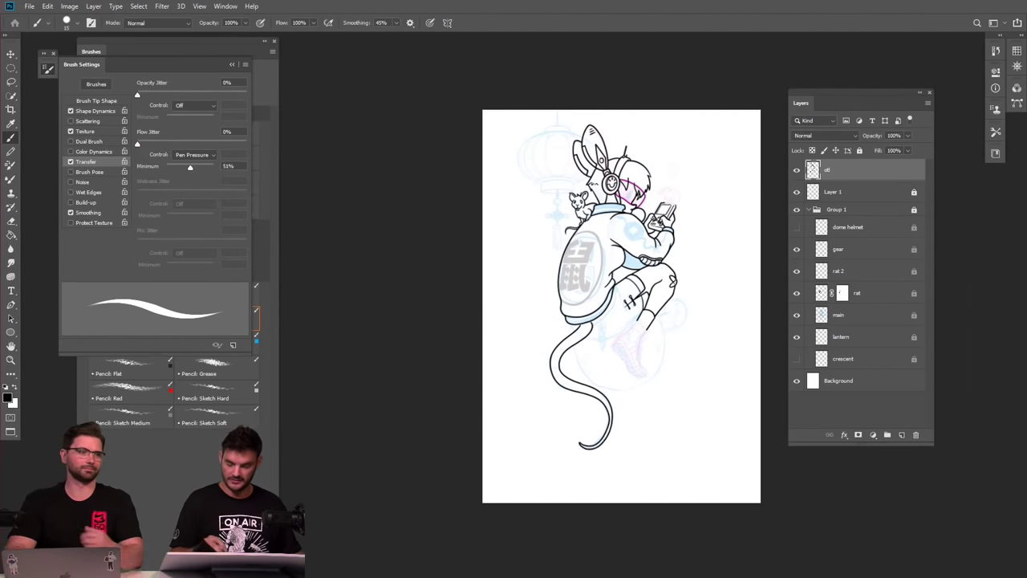
{"action": "key", "text": "ctrl+plus"}
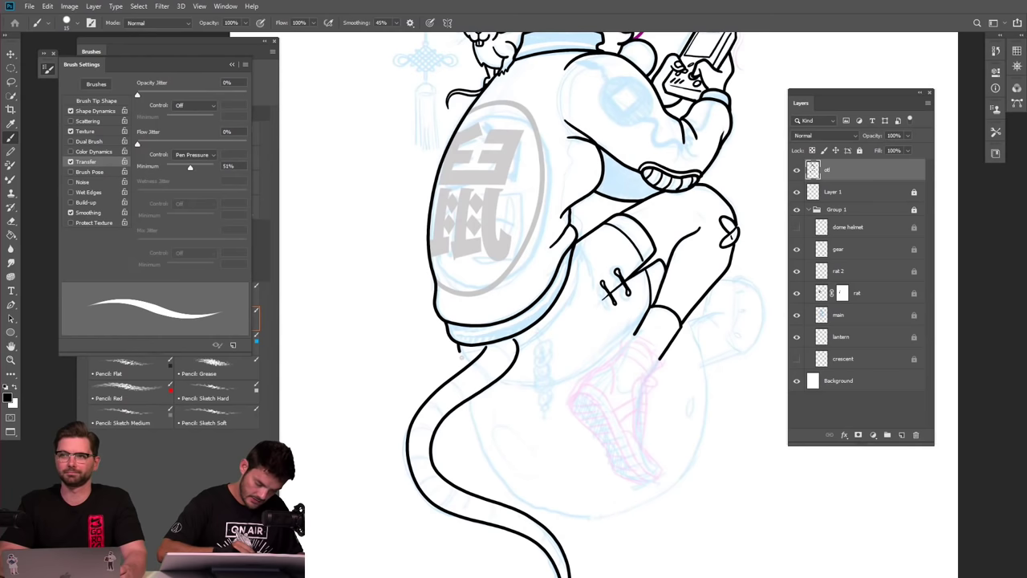
{"action": "mouse_move", "coordinate": [494, 383]}
{"action": "left_mouse_down"}
{"action": "mouse_move", "coordinate": [536, 388]}
{"action": "mouse_move", "coordinate": [579, 376]}
{"action": "mouse_move", "coordinate": [623, 340]}
{"action": "left_mouse_up"}
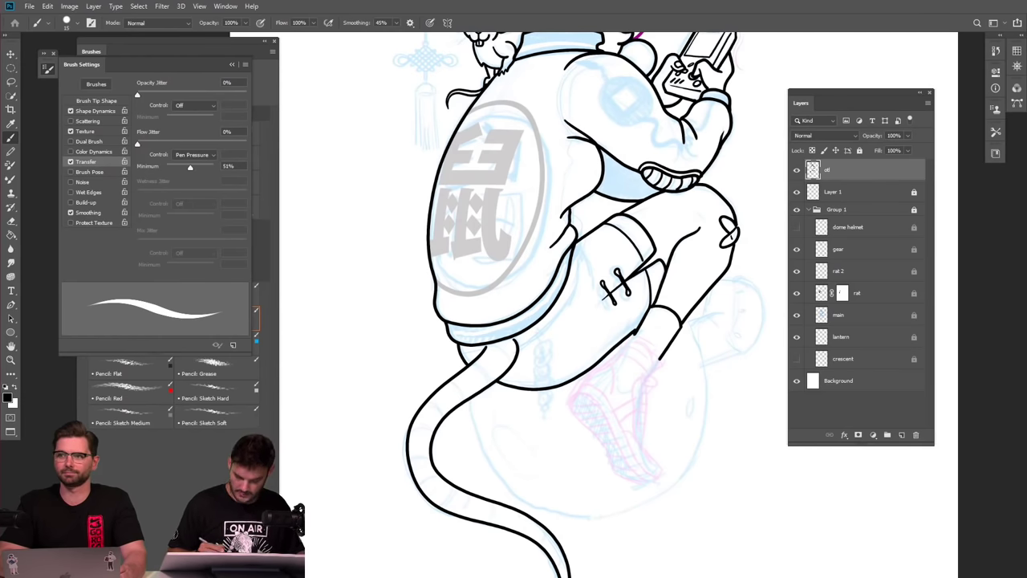
Ink the double curved band of the cuff around the ankle, closing its front corner and redrawing the inner line.
{"action": "scroll", "coordinate": [661, 369], "scroll_direction": "up", "scroll_amount": 3}
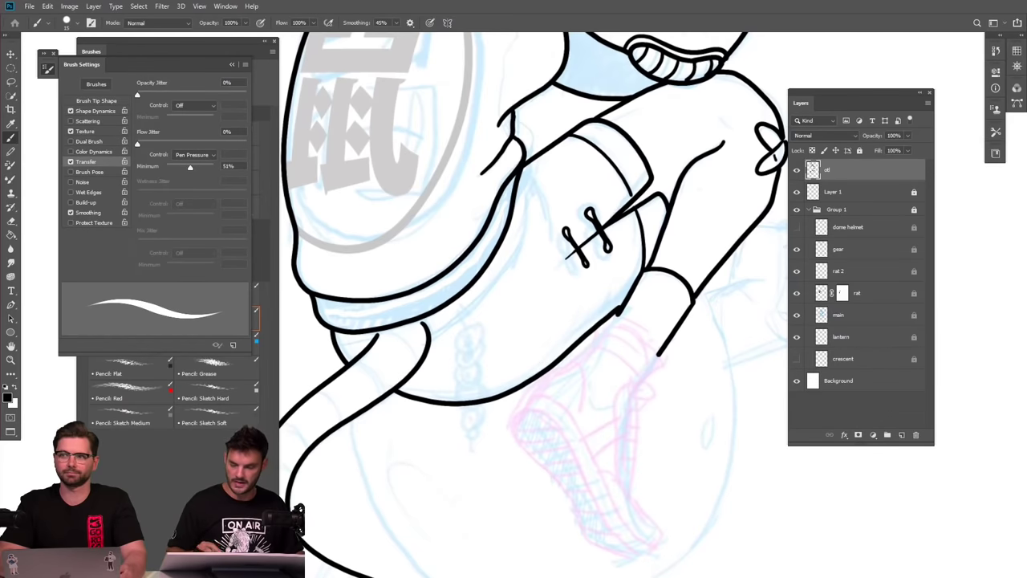
{"action": "key", "text": "ctrl+minus"}
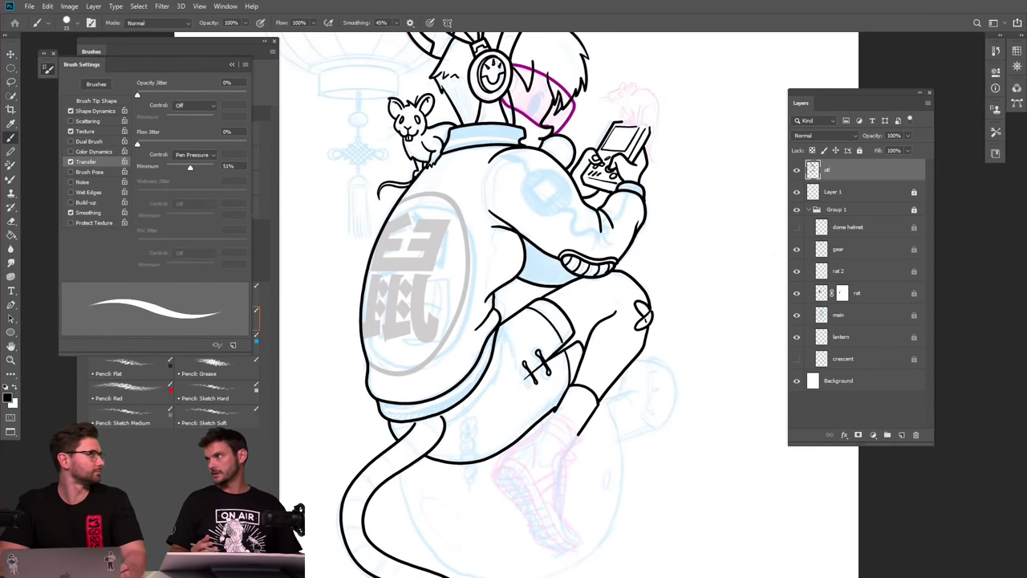
{"action": "scroll", "coordinate": [602, 443], "scroll_direction": "up", "scroll_amount": 3}
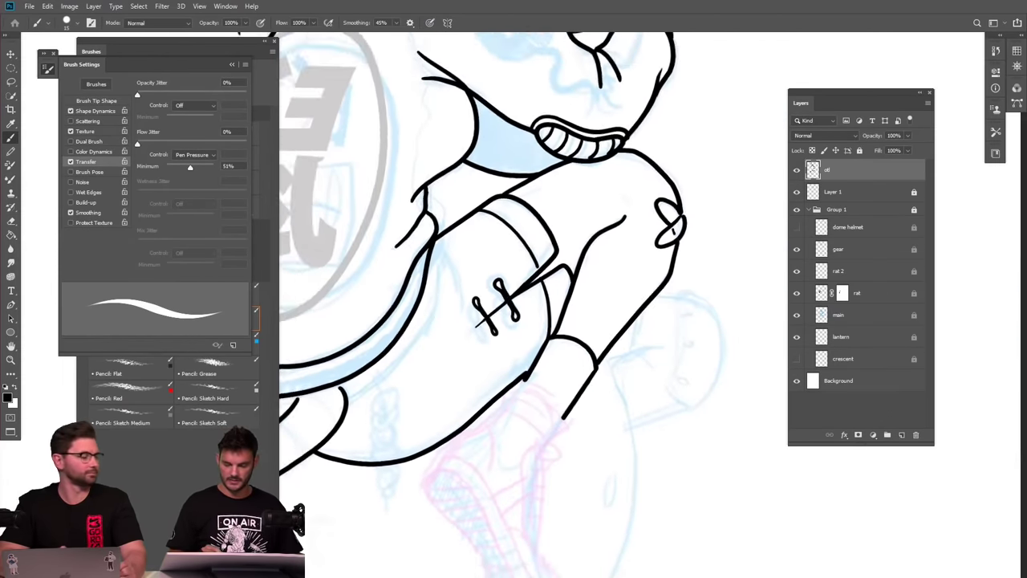
{"action": "scroll", "coordinate": [602, 443], "scroll_direction": "down", "scroll_amount": 2}
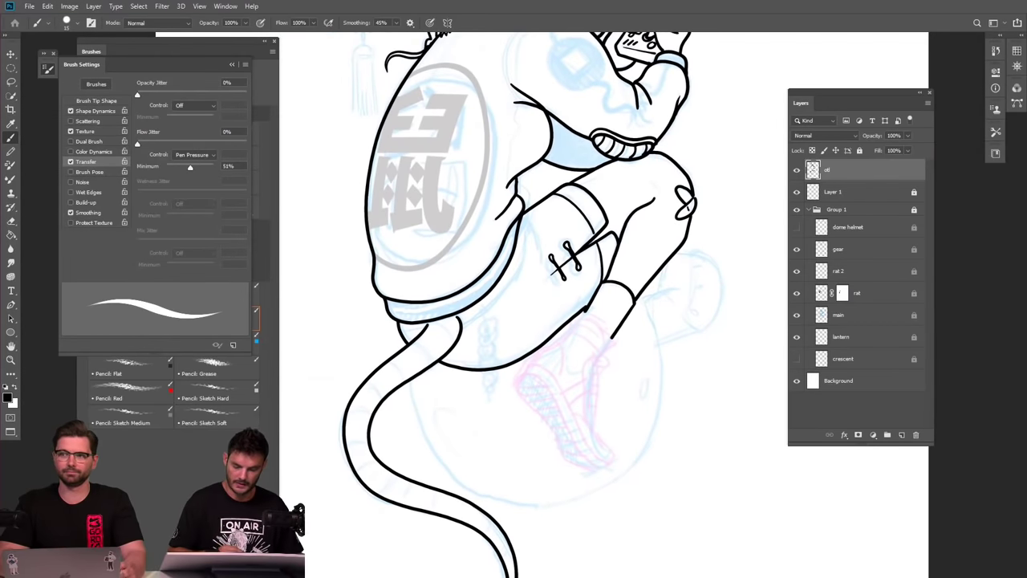
{"action": "scroll", "coordinate": [600, 336], "scroll_direction": "up", "scroll_amount": 3}
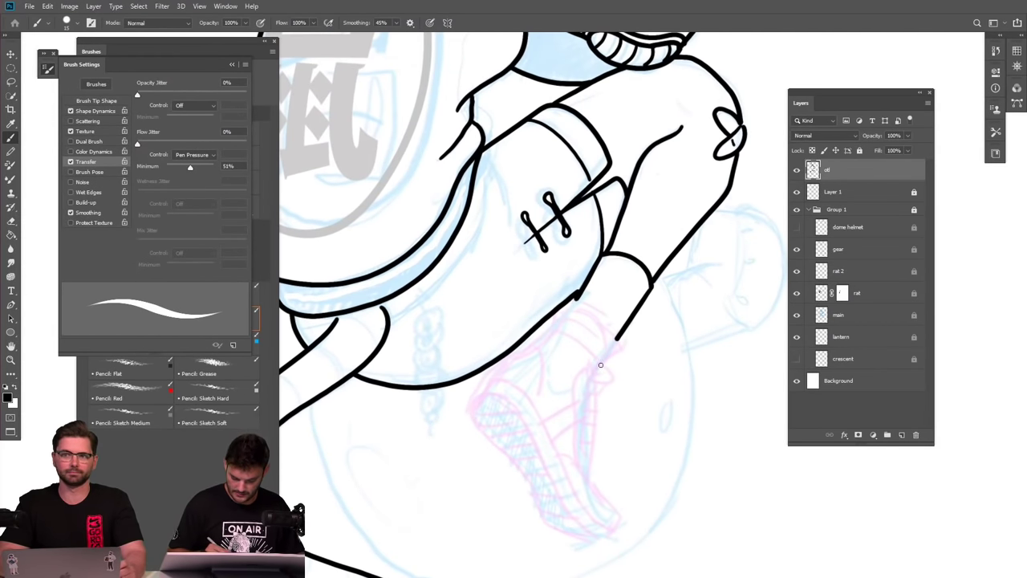
{"action": "mouse_move", "coordinate": [600, 361]}
{"action": "left_mouse_down"}
{"action": "mouse_move", "coordinate": [621, 345]}
{"action": "mouse_move", "coordinate": [584, 309]}
{"action": "mouse_move", "coordinate": [564, 307]}
{"action": "mouse_move", "coordinate": [548, 331]}
{"action": "mouse_move", "coordinate": [565, 315]}
{"action": "mouse_move", "coordinate": [616, 352]}
{"action": "left_mouse_up"}
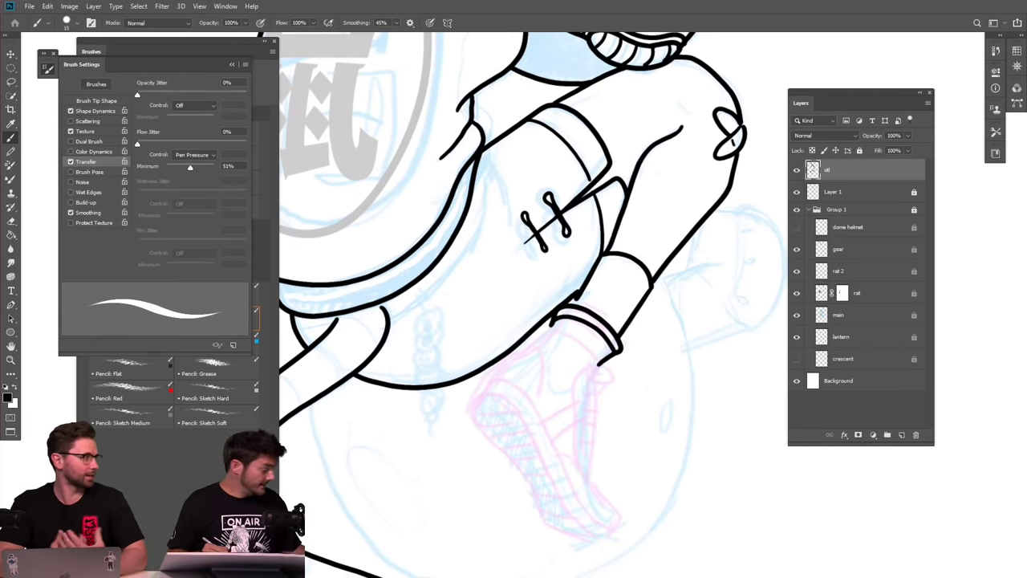
{"action": "key", "text": "ctrl+z"}
{"action": "mouse_move", "coordinate": [552, 324]}
{"action": "left_mouse_down"}
{"action": "mouse_move", "coordinate": [576, 318]}
{"action": "mouse_move", "coordinate": [613, 356]}
{"action": "left_mouse_up"}
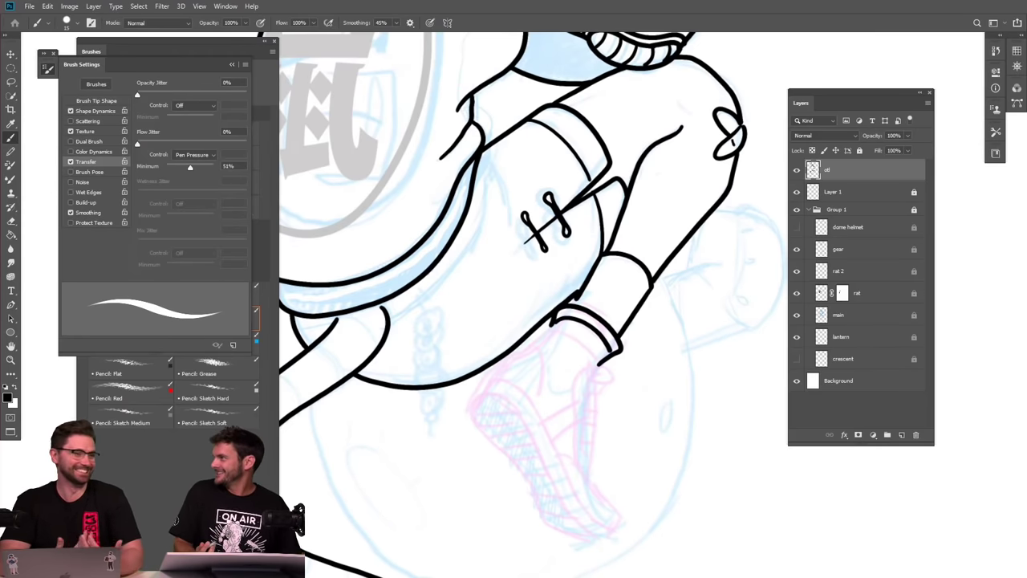
Ink the back of the shoe from the cuff to the heel, plus the sole outline and its inner midsole line.
{"action": "left_click_drag", "start_coordinate": [562, 361], "coordinate": [599, 317]}
{"action": "left_click_drag", "start_coordinate": [584, 281], "coordinate": [521, 334]}
{"action": "left_click_drag", "start_coordinate": [617, 447], "coordinate": [553, 324]}
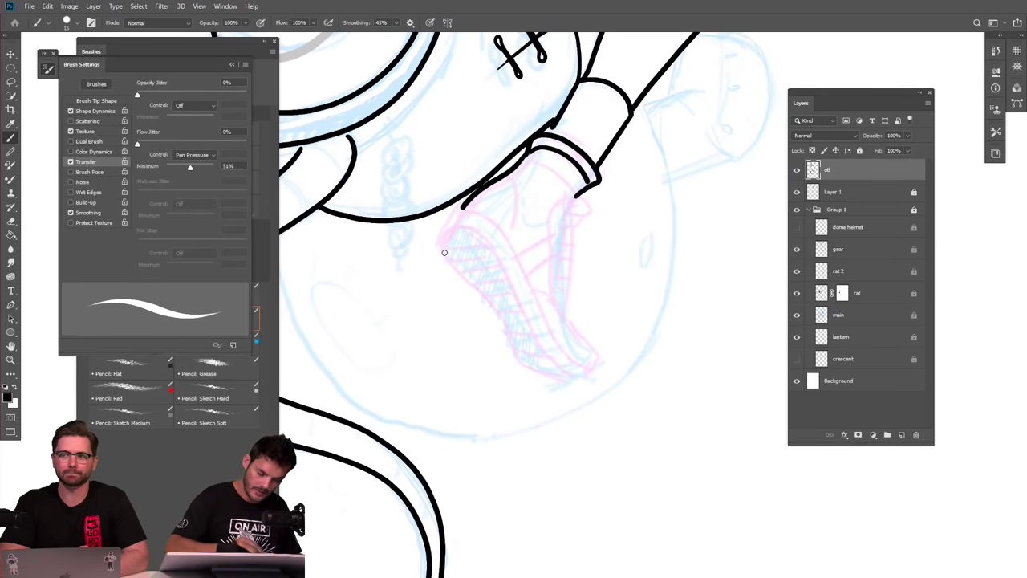
{"action": "mouse_move", "coordinate": [439, 251]}
{"action": "left_mouse_down"}
{"action": "mouse_move", "coordinate": [440, 228]}
{"action": "mouse_move", "coordinate": [462, 207]}
{"action": "mouse_move", "coordinate": [485, 215]}
{"action": "mouse_move", "coordinate": [512, 247]}
{"action": "mouse_move", "coordinate": [555, 342]}
{"action": "mouse_move", "coordinate": [594, 373]}
{"action": "mouse_move", "coordinate": [580, 385]}
{"action": "left_mouse_up"}
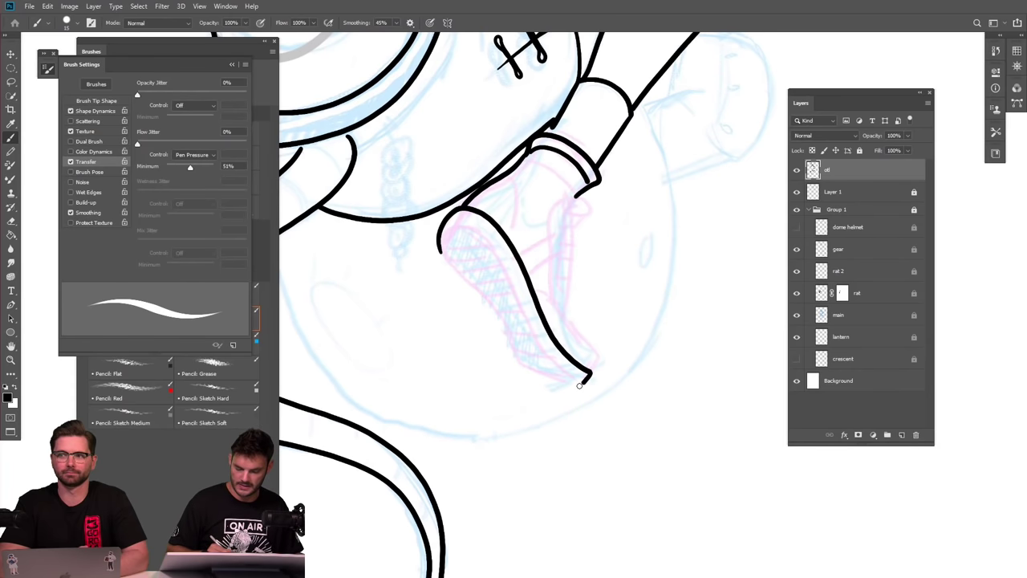
{"action": "mouse_move", "coordinate": [439, 250]}
{"action": "left_mouse_down"}
{"action": "mouse_move", "coordinate": [470, 228]}
{"action": "mouse_move", "coordinate": [485, 244]}
{"action": "mouse_move", "coordinate": [536, 341]}
{"action": "mouse_move", "coordinate": [589, 382]}
{"action": "left_mouse_up"}
{"action": "key", "text": "ctrl+z"}
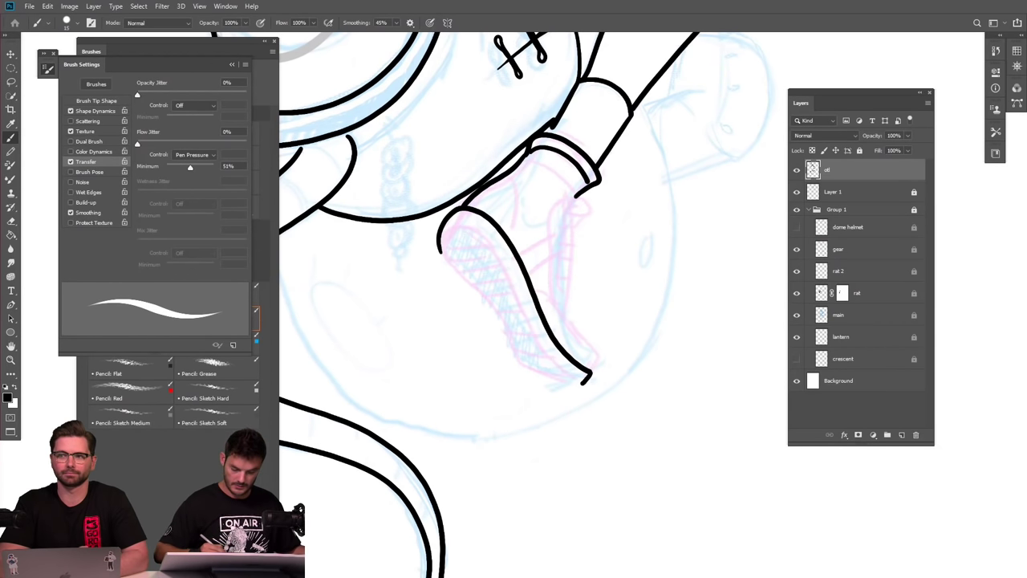
{"action": "mouse_move", "coordinate": [439, 245]}
{"action": "left_mouse_down"}
{"action": "mouse_move", "coordinate": [479, 231]}
{"action": "mouse_move", "coordinate": [538, 340]}
{"action": "mouse_move", "coordinate": [569, 376]}
{"action": "mouse_move", "coordinate": [591, 377]}
{"action": "mouse_move", "coordinate": [533, 371]}
{"action": "mouse_move", "coordinate": [498, 310]}
{"action": "mouse_move", "coordinate": [440, 249]}
{"action": "left_mouse_up"}
Redraw the shoe's toe outline and add the small bump at the base of the lacing.
{"action": "left_click_drag", "start_coordinate": [592, 370], "coordinate": [555, 305]}
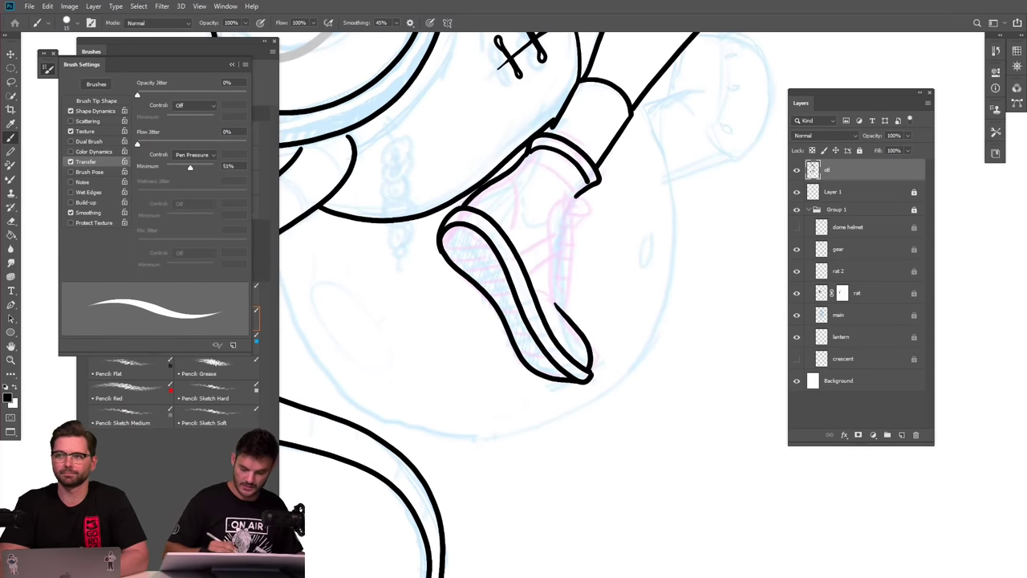
{"action": "key", "text": "ctrl+z"}
{"action": "mouse_move", "coordinate": [592, 373]}
{"action": "left_mouse_down"}
{"action": "mouse_move", "coordinate": [595, 355]}
{"action": "mouse_move", "coordinate": [549, 296]}
{"action": "left_mouse_up"}
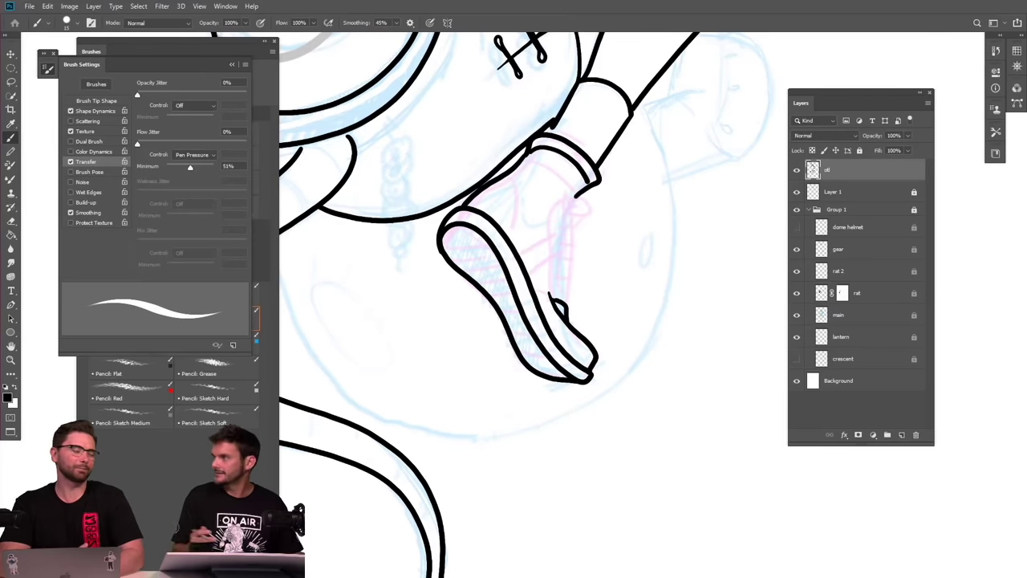
Ink the front edge of the shoe from the bump above the toe up to the ankle cuff.
{"action": "scroll", "coordinate": [594, 313], "scroll_direction": "up", "scroll_amount": 4}
{"action": "scroll", "coordinate": [595, 460], "scroll_direction": "up", "scroll_amount": 3}
{"action": "scroll", "coordinate": [563, 305], "scroll_direction": "down", "scroll_amount": 1}
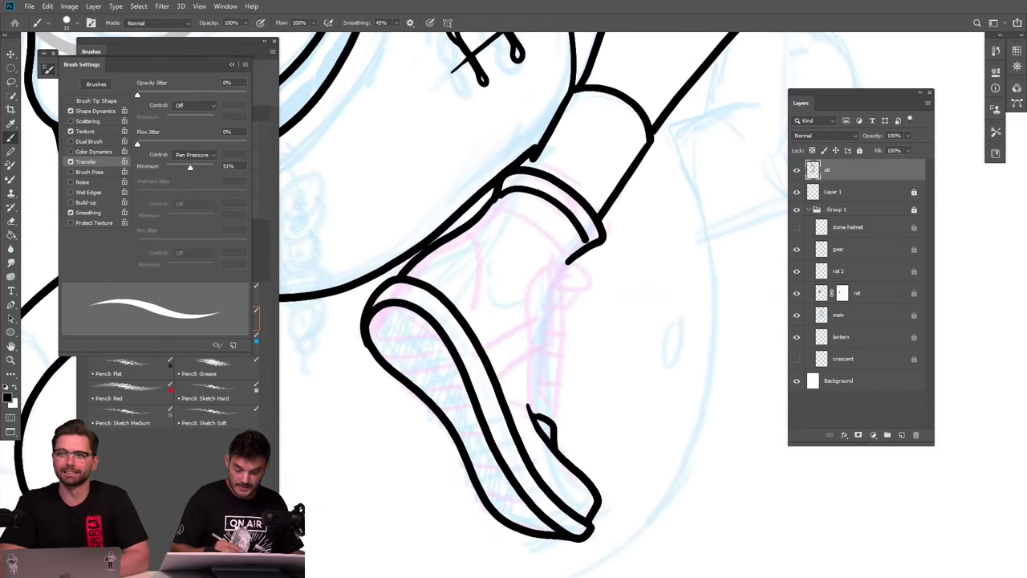
{"action": "mouse_move", "coordinate": [528, 407]}
{"action": "left_mouse_down"}
{"action": "mouse_move", "coordinate": [531, 288]}
{"action": "mouse_move", "coordinate": [541, 265]}
{"action": "mouse_move", "coordinate": [586, 239]}
{"action": "left_mouse_up"}
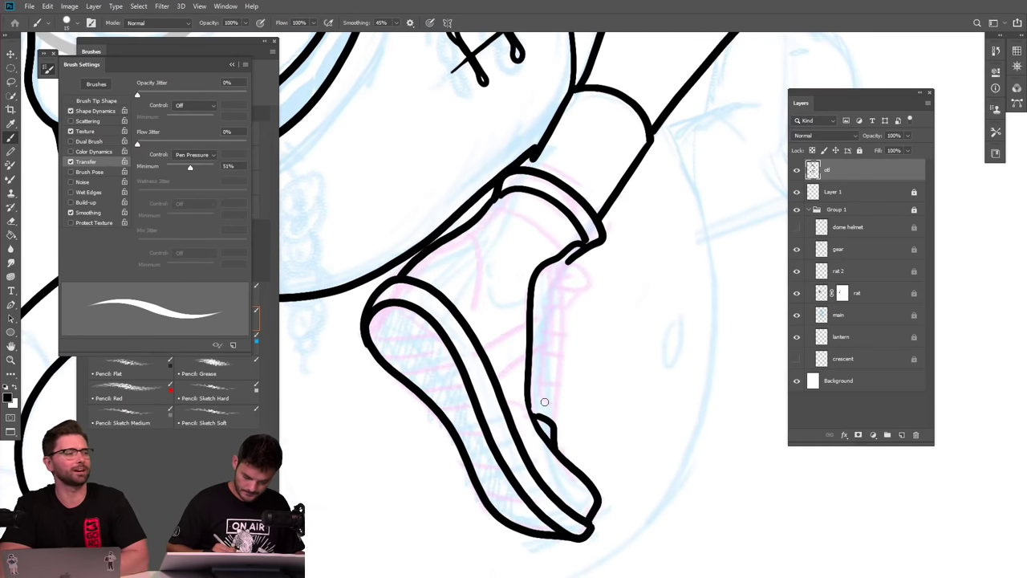
Ink the row of lace loops up the front of the shoe and finish it with a looped bow near the cuff.
{"action": "mouse_move", "coordinate": [538, 395]}
{"action": "left_mouse_down"}
{"action": "mouse_move", "coordinate": [559, 411]}
{"action": "mouse_move", "coordinate": [560, 399]}
{"action": "mouse_move", "coordinate": [533, 392]}
{"action": "mouse_move", "coordinate": [532, 404]}
{"action": "mouse_move", "coordinate": [553, 412]}
{"action": "mouse_move", "coordinate": [550, 394]}
{"action": "mouse_move", "coordinate": [540, 396]}
{"action": "mouse_move", "coordinate": [559, 387]}
{"action": "mouse_move", "coordinate": [537, 383]}
{"action": "mouse_move", "coordinate": [554, 373]}
{"action": "mouse_move", "coordinate": [555, 389]}
{"action": "mouse_move", "coordinate": [538, 380]}
{"action": "mouse_move", "coordinate": [557, 377]}
{"action": "mouse_move", "coordinate": [551, 426]}
{"action": "left_mouse_up"}
{"action": "key", "text": "ctrl+z"}
{"action": "key", "text": "ctrl+z"}
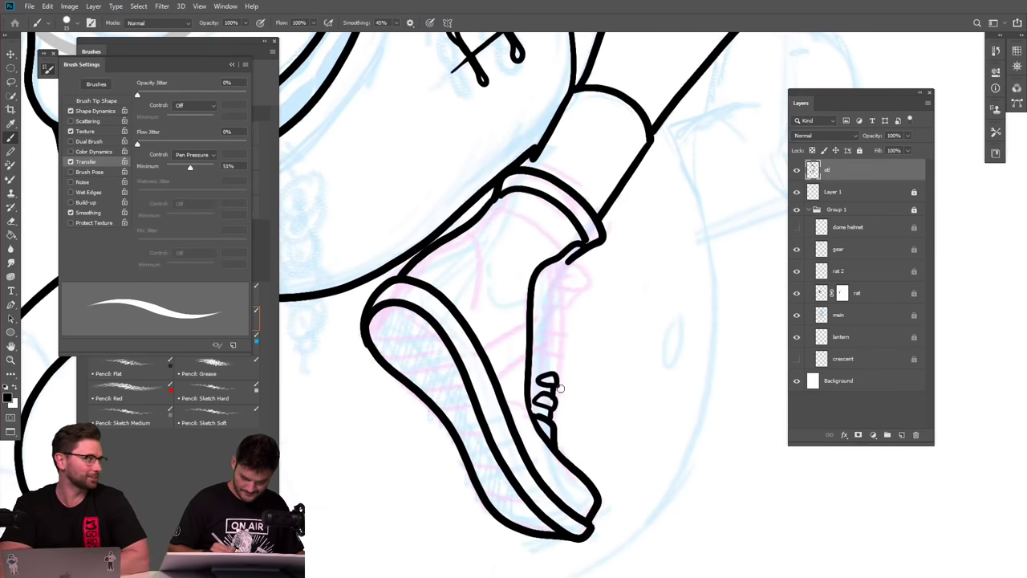
{"action": "left_click_drag", "start_coordinate": [545, 387], "coordinate": [542, 407]}
{"action": "mouse_move", "coordinate": [545, 367]}
{"action": "left_mouse_down"}
{"action": "mouse_move", "coordinate": [539, 357]}
{"action": "mouse_move", "coordinate": [557, 372]}
{"action": "mouse_move", "coordinate": [560, 356]}
{"action": "mouse_move", "coordinate": [544, 359]}
{"action": "mouse_move", "coordinate": [553, 340]}
{"action": "mouse_move", "coordinate": [536, 344]}
{"action": "mouse_move", "coordinate": [561, 352]}
{"action": "mouse_move", "coordinate": [546, 337]}
{"action": "left_mouse_up"}
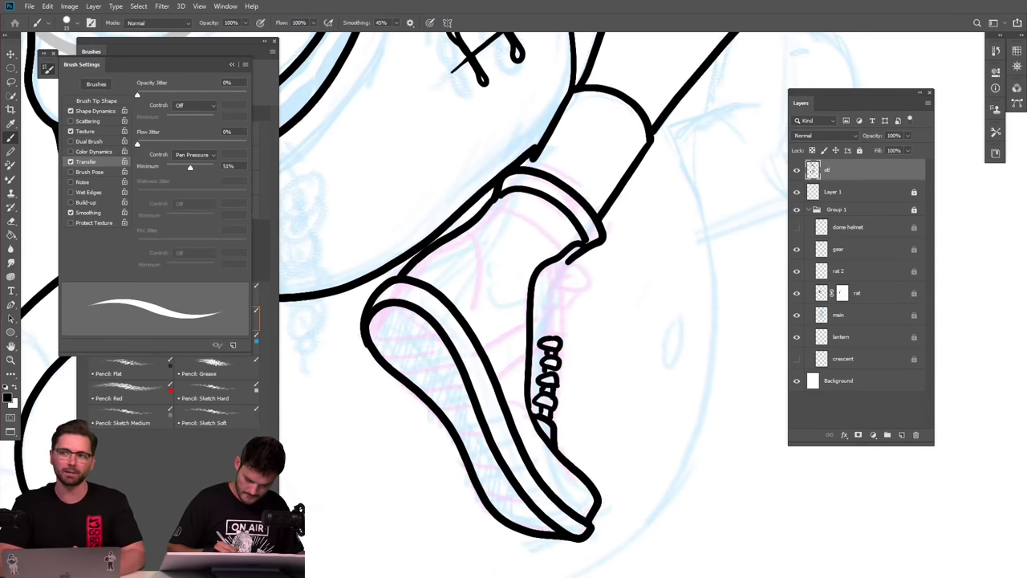
{"action": "mouse_move", "coordinate": [547, 334]}
{"action": "left_mouse_down"}
{"action": "mouse_move", "coordinate": [560, 326]}
{"action": "mouse_move", "coordinate": [539, 332]}
{"action": "mouse_move", "coordinate": [552, 313]}
{"action": "mouse_move", "coordinate": [560, 331]}
{"action": "left_mouse_up"}
{"action": "key", "text": "ctrl+z"}
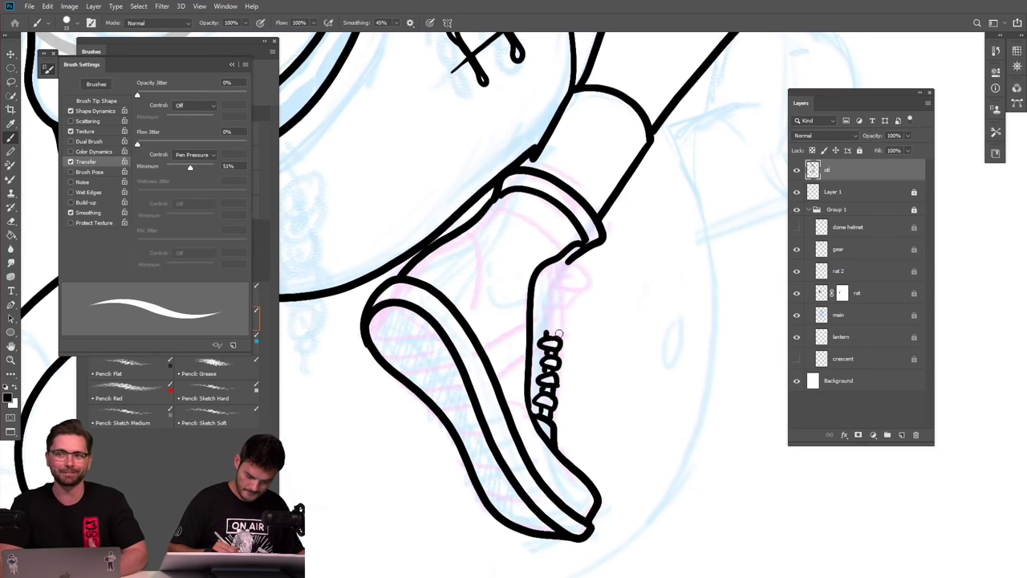
{"action": "mouse_move", "coordinate": [555, 330]}
{"action": "left_mouse_down"}
{"action": "mouse_move", "coordinate": [539, 321]}
{"action": "mouse_move", "coordinate": [565, 317]}
{"action": "mouse_move", "coordinate": [545, 308]}
{"action": "mouse_move", "coordinate": [565, 305]}
{"action": "mouse_move", "coordinate": [560, 317]}
{"action": "mouse_move", "coordinate": [542, 282]}
{"action": "mouse_move", "coordinate": [562, 301]}
{"action": "mouse_move", "coordinate": [570, 286]}
{"action": "mouse_move", "coordinate": [600, 329]}
{"action": "mouse_move", "coordinate": [611, 294]}
{"action": "mouse_move", "coordinate": [584, 273]}
{"action": "mouse_move", "coordinate": [550, 268]}
{"action": "mouse_move", "coordinate": [580, 285]}
{"action": "mouse_move", "coordinate": [587, 321]}
{"action": "mouse_move", "coordinate": [605, 319]}
{"action": "mouse_move", "coordinate": [584, 268]}
{"action": "mouse_move", "coordinate": [584, 280]}
{"action": "left_mouse_up"}
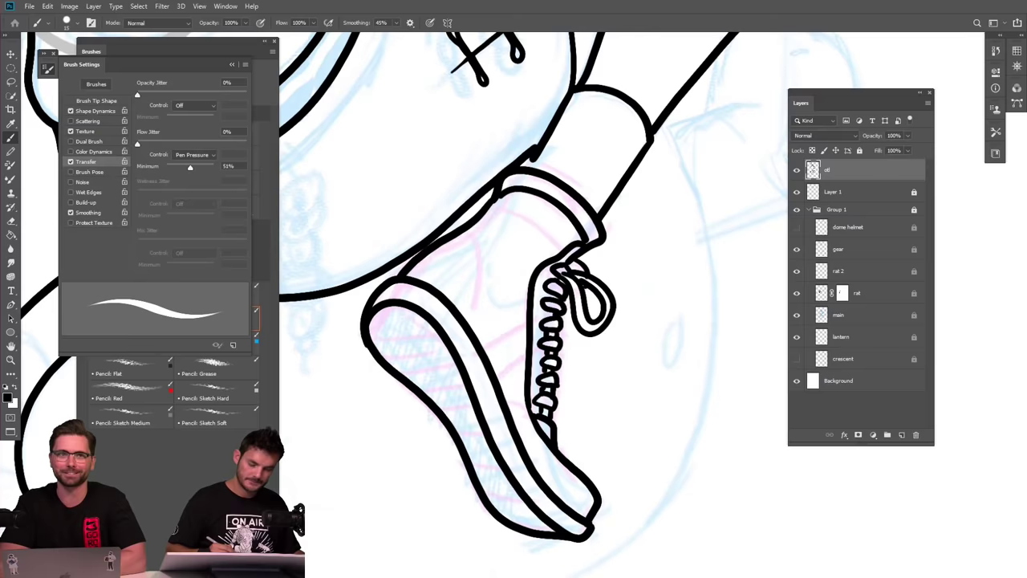
Ink the shoe's side details: two side stripes, the toe cap seam, the curved heel panel and the collar line.
{"action": "scroll", "coordinate": [642, 344], "scroll_direction": "down", "scroll_amount": 3}
{"action": "scroll", "coordinate": [605, 353], "scroll_direction": "up", "scroll_amount": 3}
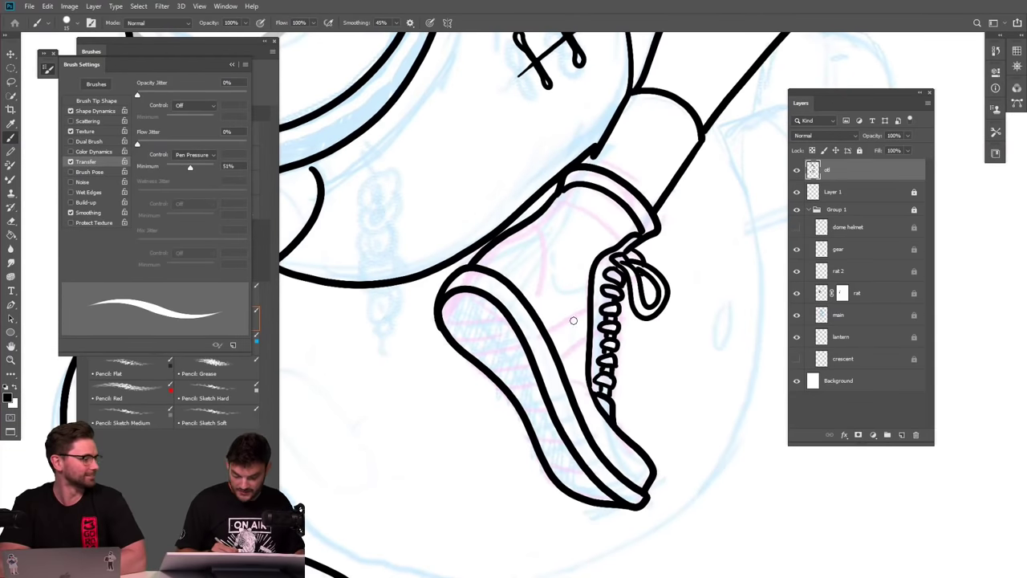
{"action": "mouse_move", "coordinate": [587, 308]}
{"action": "left_mouse_down"}
{"action": "mouse_move", "coordinate": [543, 335]}
{"action": "mouse_move", "coordinate": [566, 349]}
{"action": "mouse_move", "coordinate": [600, 339]}
{"action": "left_mouse_up"}
{"action": "left_click_drag", "start_coordinate": [565, 375], "coordinate": [595, 396]}
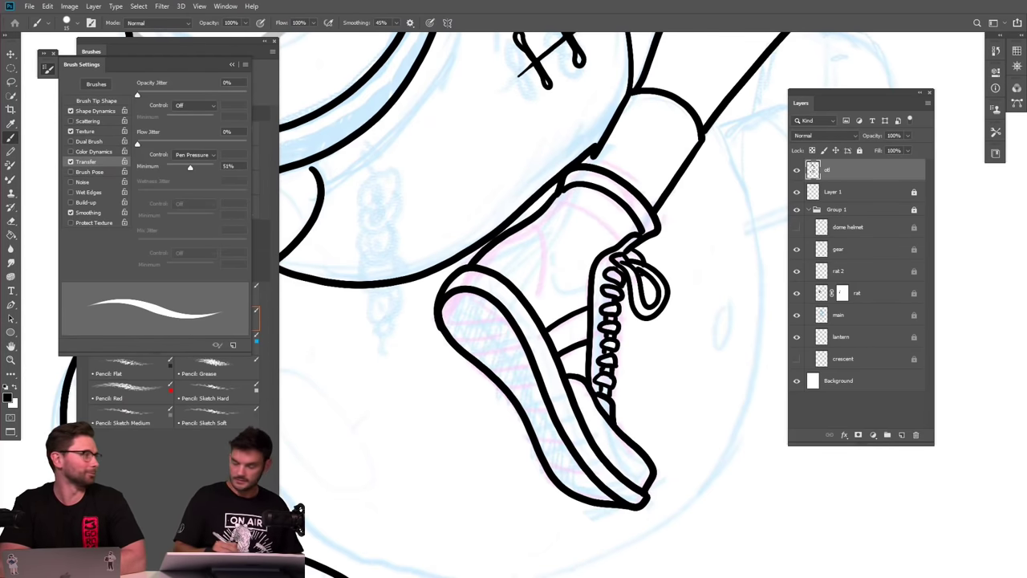
{"action": "mouse_move", "coordinate": [532, 311]}
{"action": "left_mouse_down"}
{"action": "mouse_move", "coordinate": [546, 268]}
{"action": "mouse_move", "coordinate": [534, 219]}
{"action": "mouse_move", "coordinate": [588, 210]}
{"action": "mouse_move", "coordinate": [619, 241]}
{"action": "left_mouse_up"}
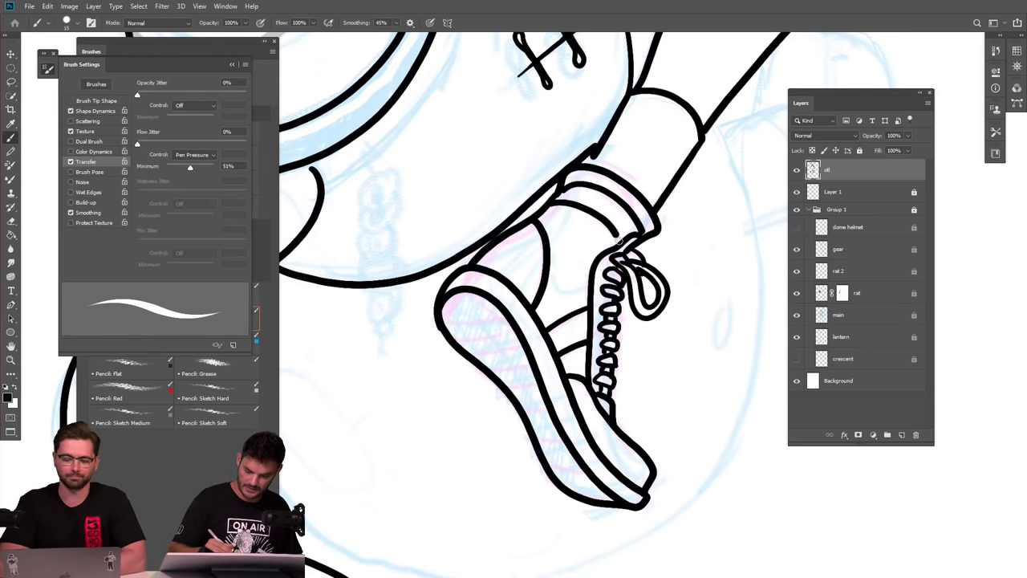
Ink evenly spaced tread lines across the underside of the shoe's sole from heel to toe.
{"action": "key", "text": "ctrl+0"}
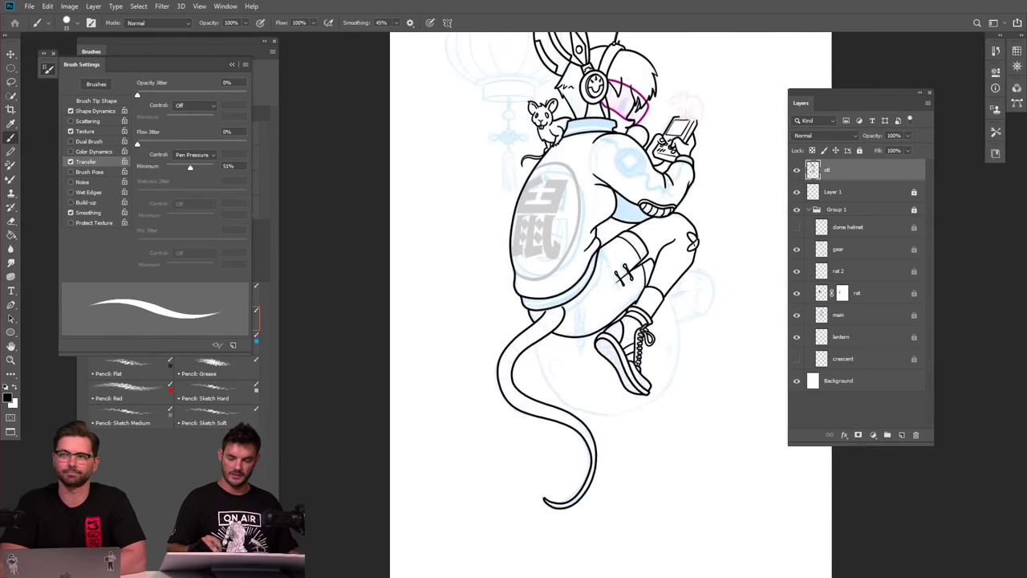
{"action": "left_click_drag", "start_coordinate": [646, 349], "coordinate": [666, 169]}
{"action": "left_click_drag", "start_coordinate": [583, 346], "coordinate": [562, 432]}
{"action": "left_click_drag", "start_coordinate": [603, 353], "coordinate": [592, 419]}
{"action": "mouse_move", "coordinate": [632, 344]}
{"action": "left_mouse_down"}
{"action": "mouse_move", "coordinate": [617, 402]}
{"action": "mouse_move", "coordinate": [538, 373]}
{"action": "left_mouse_up"}
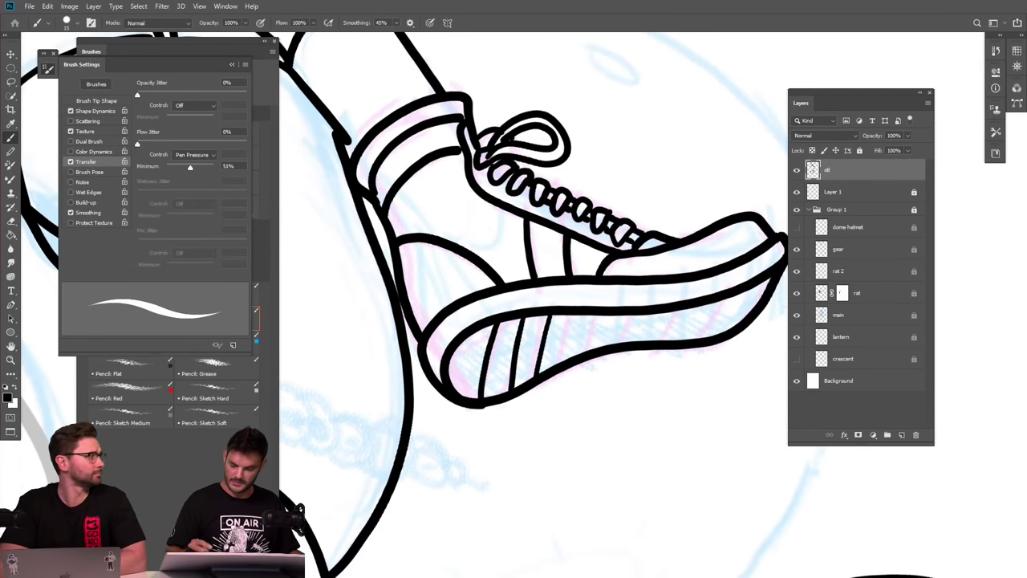
{"action": "left_click_drag", "start_coordinate": [522, 305], "coordinate": [431, 341]}
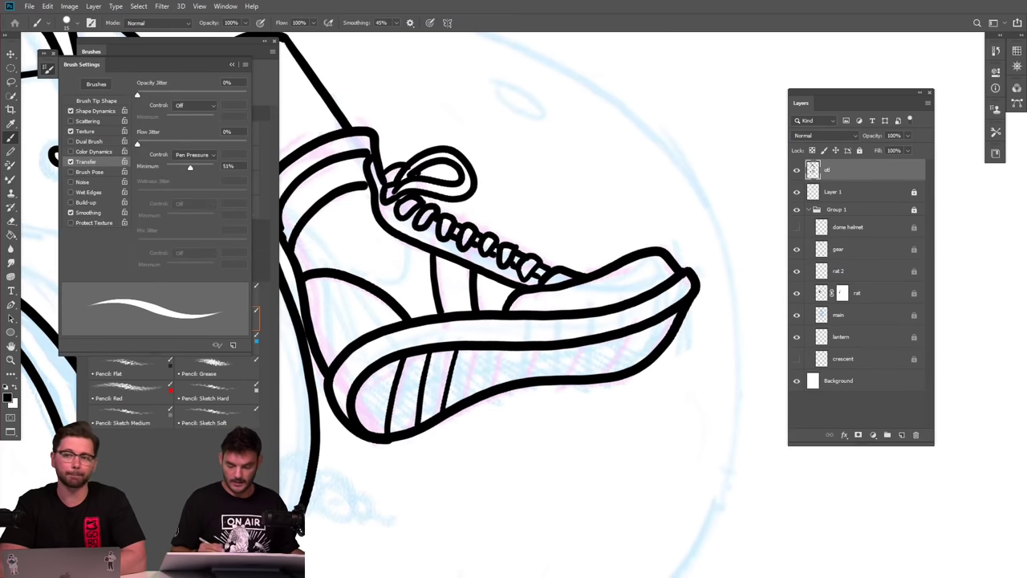
{"action": "mouse_move", "coordinate": [663, 321]}
{"action": "left_mouse_down"}
{"action": "mouse_move", "coordinate": [642, 363]}
{"action": "mouse_move", "coordinate": [606, 375]}
{"action": "left_mouse_up"}
{"action": "mouse_move", "coordinate": [595, 340]}
{"action": "left_mouse_down"}
{"action": "mouse_move", "coordinate": [574, 374]}
{"action": "mouse_move", "coordinate": [557, 359]}
{"action": "mouse_move", "coordinate": [545, 385]}
{"action": "mouse_move", "coordinate": [489, 392]}
{"action": "left_mouse_up"}
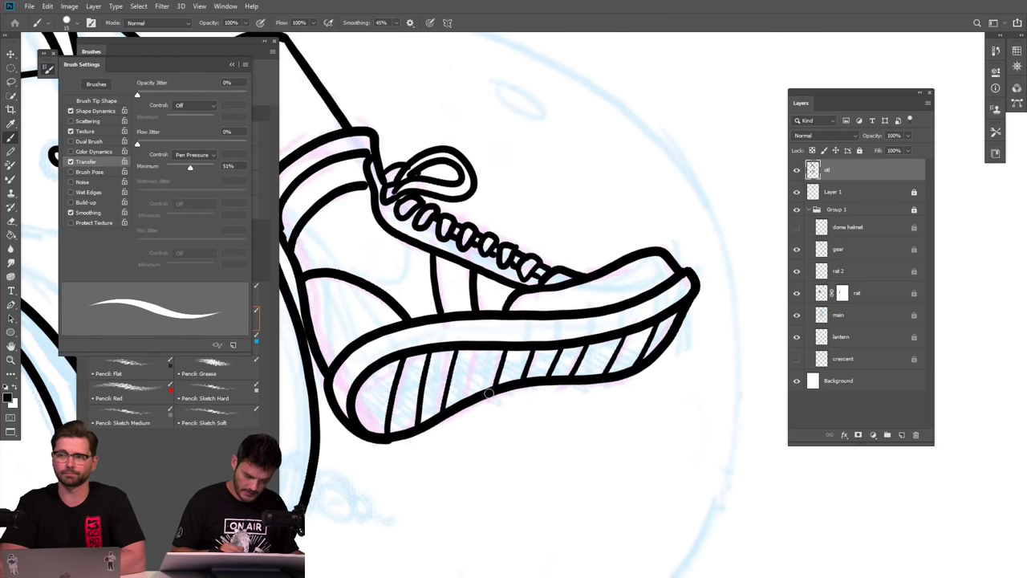
{"action": "left_click_drag", "start_coordinate": [482, 353], "coordinate": [466, 402]}
{"action": "scroll", "coordinate": [513, 305], "scroll_direction": "down", "scroll_amount": 5}
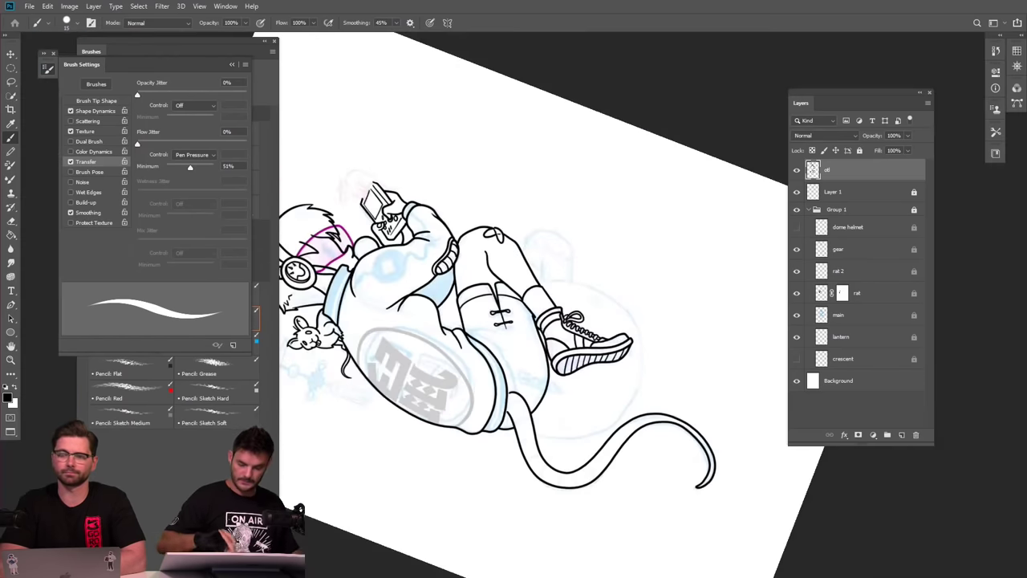
{"action": "scroll", "coordinate": [513, 305], "scroll_direction": "up", "scroll_amount": 3}
{"action": "scroll", "coordinate": [663, 310], "scroll_direction": "up", "scroll_amount": 5}
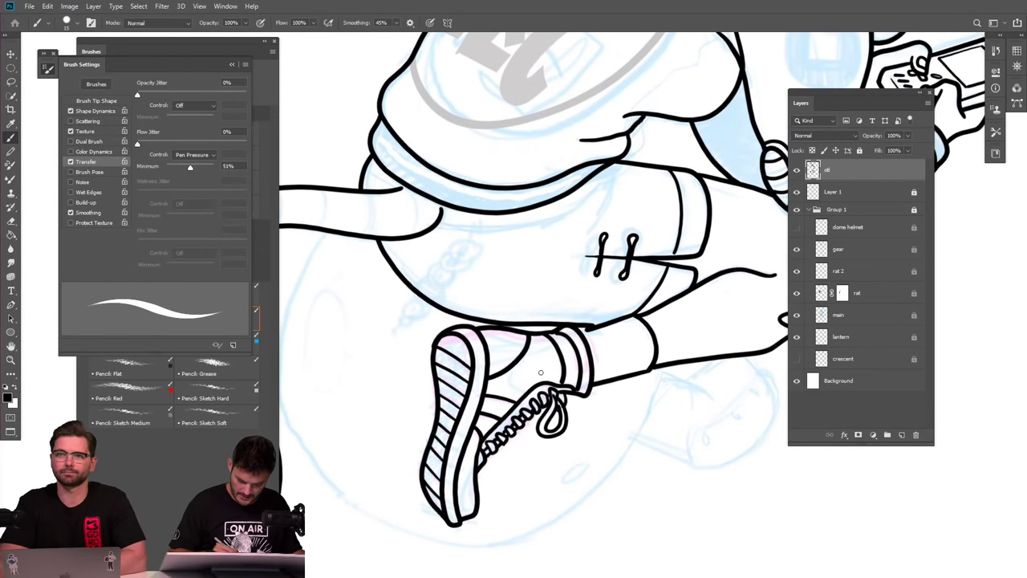
Ink a small round badge on the shoe's ankle and a band line just below the sock's top edge.
{"action": "scroll", "coordinate": [529, 305], "scroll_direction": "down", "scroll_amount": 3}
{"action": "scroll", "coordinate": [529, 305], "scroll_direction": "up", "scroll_amount": 3}
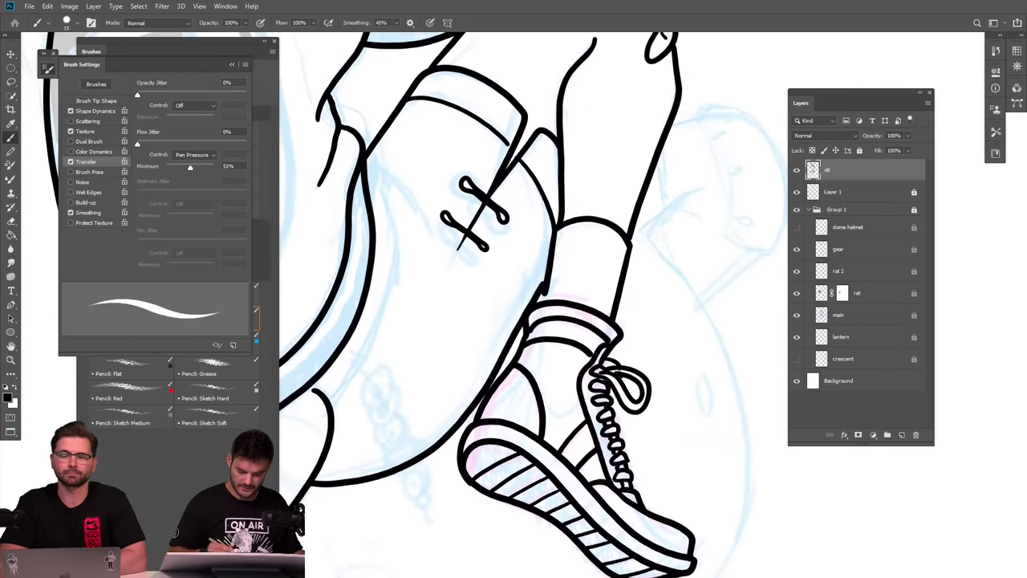
{"action": "mouse_move", "coordinate": [559, 355]}
{"action": "left_mouse_down"}
{"action": "mouse_move", "coordinate": [541, 370]}
{"action": "mouse_move", "coordinate": [575, 377]}
{"action": "mouse_move", "coordinate": [562, 348]}
{"action": "mouse_move", "coordinate": [547, 353]}
{"action": "left_mouse_up"}
{"action": "scroll", "coordinate": [666, 431], "scroll_direction": "down", "scroll_amount": 5}
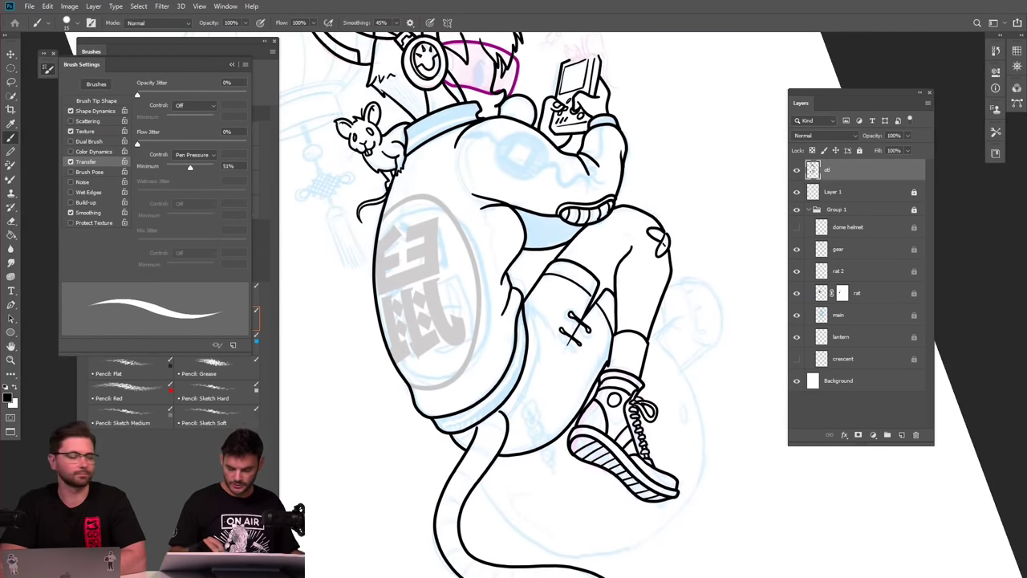
{"action": "scroll", "coordinate": [634, 369], "scroll_direction": "up", "scroll_amount": 3}
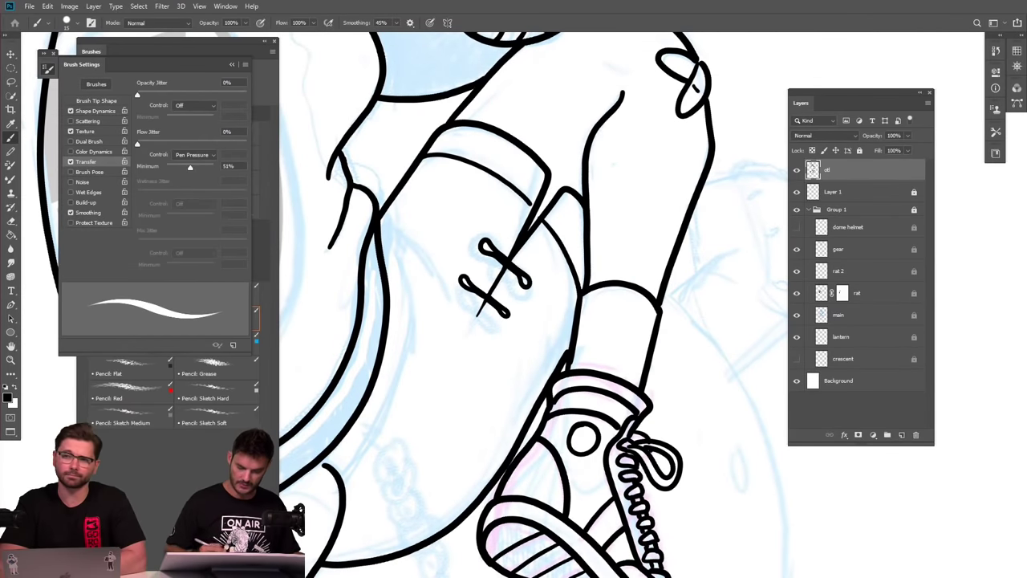
{"action": "mouse_move", "coordinate": [579, 311]}
{"action": "left_mouse_down"}
{"action": "mouse_move", "coordinate": [624, 301]}
{"action": "mouse_move", "coordinate": [654, 331]}
{"action": "left_mouse_up"}
{"action": "scroll", "coordinate": [530, 305], "scroll_direction": "down", "scroll_amount": 3}
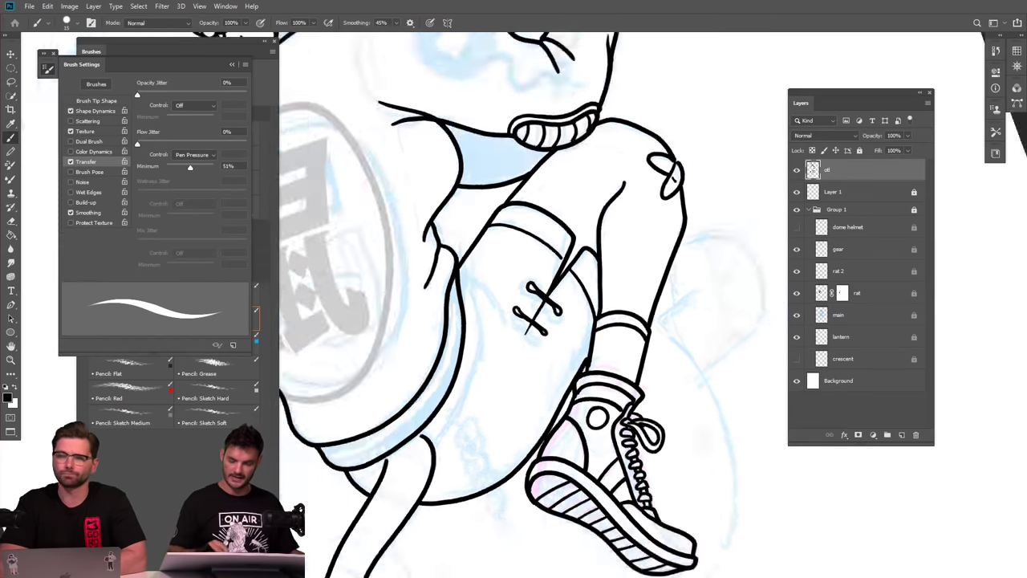
Ink a short fabric crease on the shorts just below the jacket's hem.
{"action": "scroll", "coordinate": [530, 304], "scroll_direction": "up", "scroll_amount": 3}
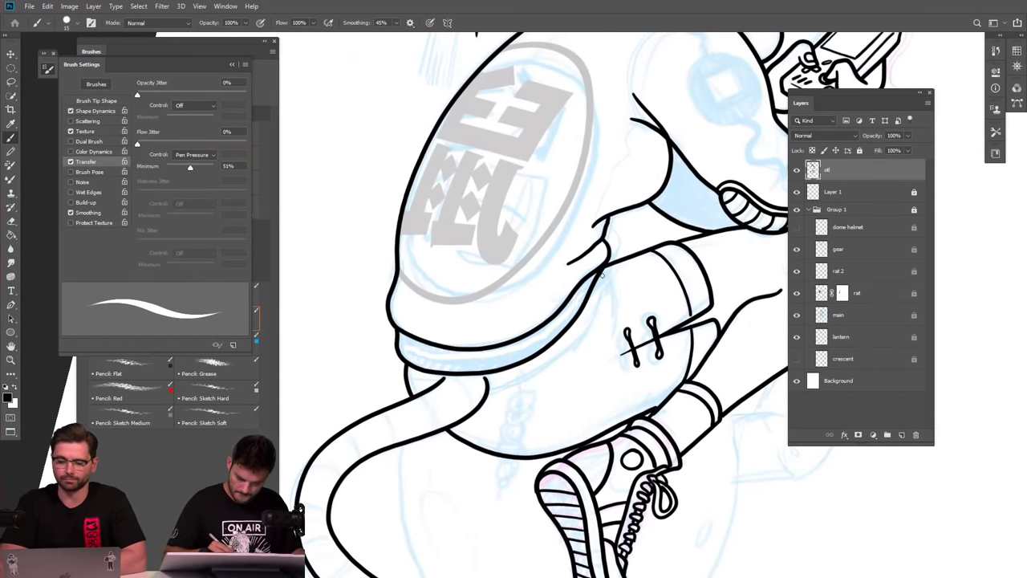
{"action": "left_click_drag", "start_coordinate": [603, 271], "coordinate": [618, 292]}
{"action": "scroll", "coordinate": [530, 305], "scroll_direction": "down", "scroll_amount": 3}
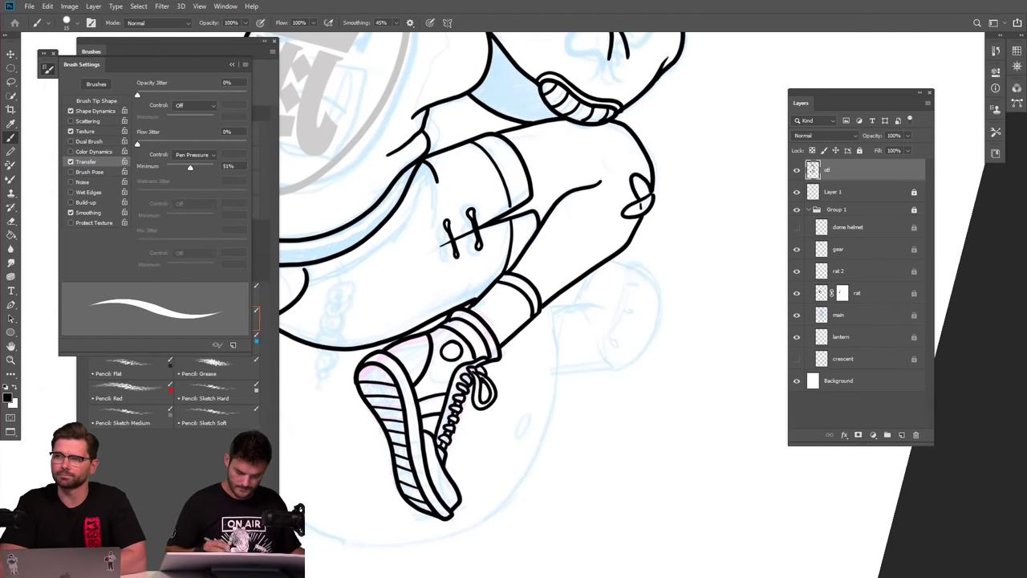
Ink the far foot beyond the lower leg, with its creases, rounded end with spots and scratches, and its lower and back edges.
{"action": "mouse_move", "coordinate": [606, 289]}
{"action": "left_mouse_down"}
{"action": "mouse_move", "coordinate": [651, 277]}
{"action": "mouse_move", "coordinate": [642, 298]}
{"action": "mouse_move", "coordinate": [597, 268]}
{"action": "left_mouse_up"}
{"action": "mouse_move", "coordinate": [641, 242]}
{"action": "left_mouse_down"}
{"action": "mouse_move", "coordinate": [659, 248]}
{"action": "mouse_move", "coordinate": [655, 279]}
{"action": "mouse_move", "coordinate": [628, 332]}
{"action": "mouse_move", "coordinate": [642, 357]}
{"action": "mouse_move", "coordinate": [671, 348]}
{"action": "left_mouse_up"}
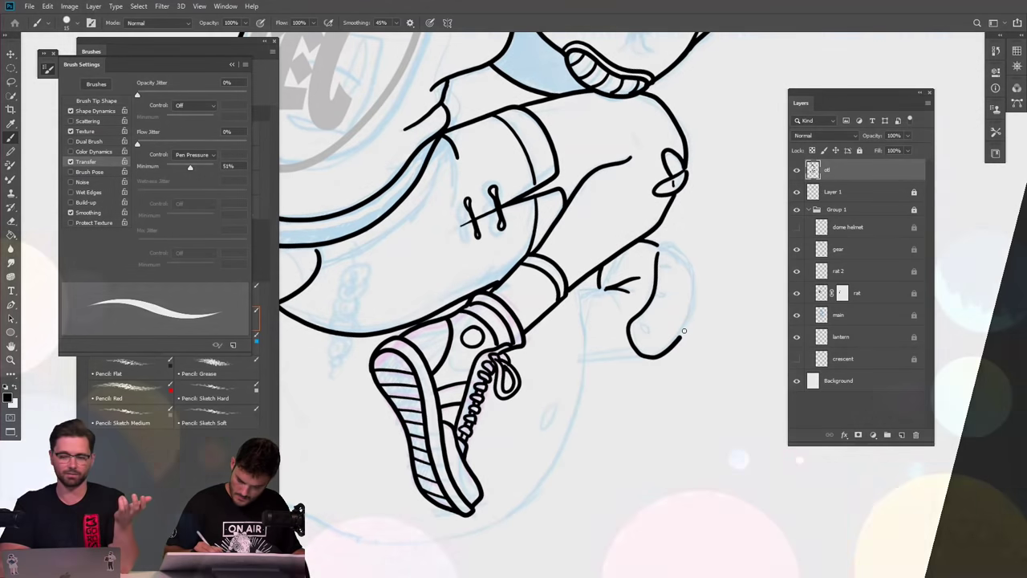
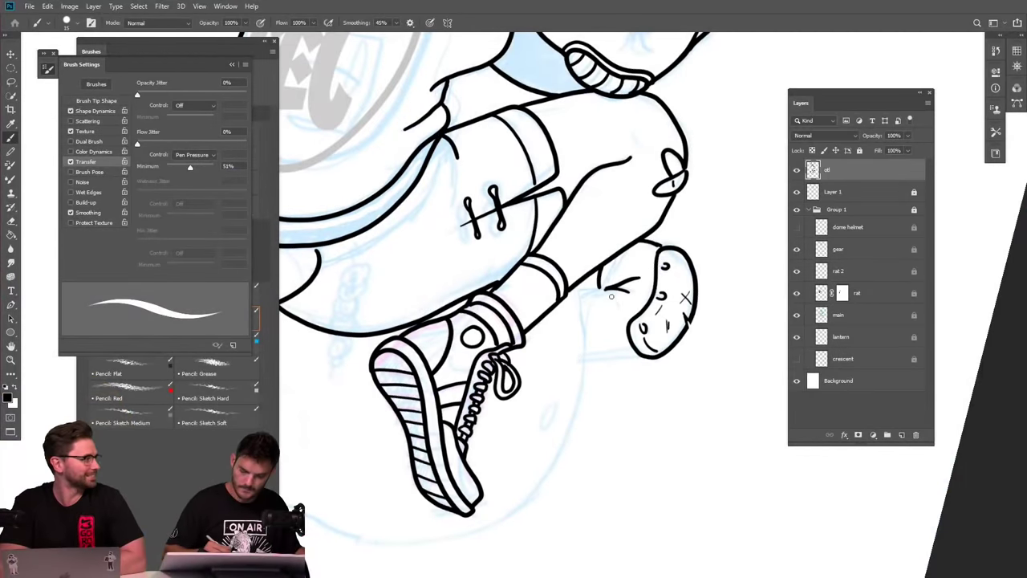
{"action": "left_click_drag", "start_coordinate": [634, 357], "coordinate": [588, 362]}
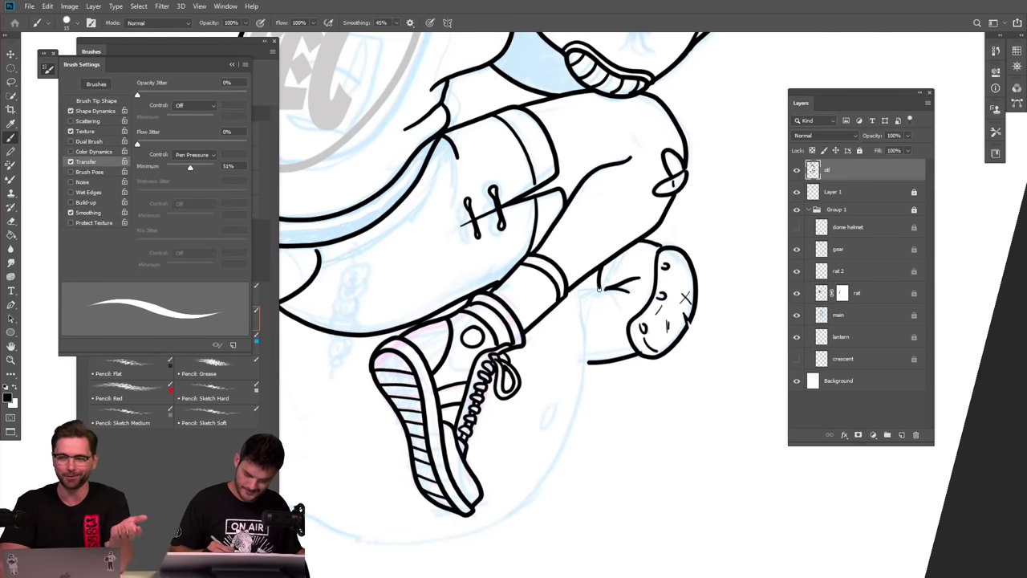
{"action": "left_click_drag", "start_coordinate": [586, 287], "coordinate": [573, 292]}
{"action": "mouse_move", "coordinate": [699, 371]}
{"action": "left_mouse_down"}
{"action": "mouse_move", "coordinate": [626, 371]}
{"action": "mouse_move", "coordinate": [654, 371]}
{"action": "left_mouse_up"}
{"action": "left_click_drag", "start_coordinate": [650, 335], "coordinate": [650, 367]}
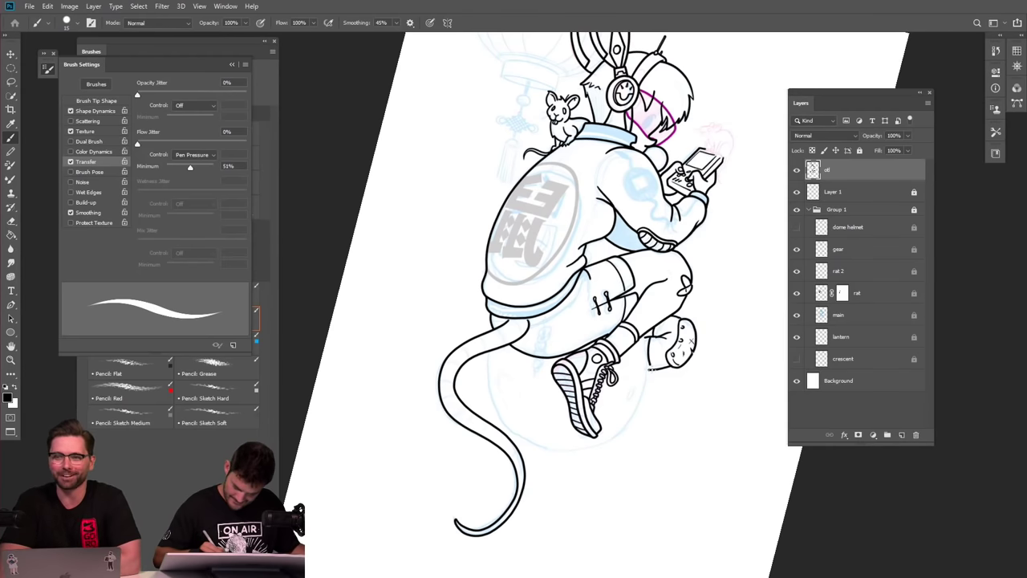
{"action": "key", "text": "ctrl+z"}
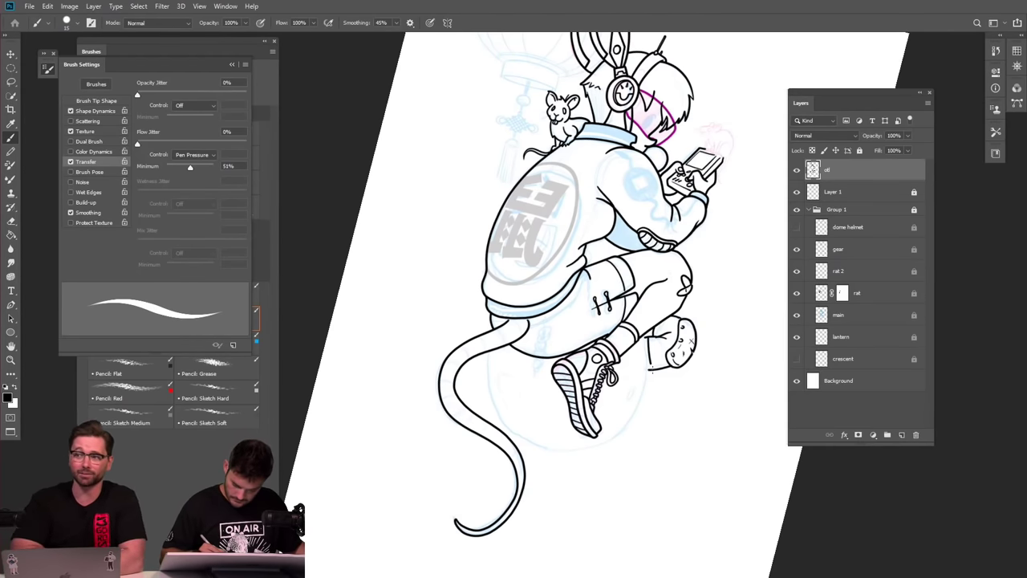
Ink the moon's left edge behind the tail, with a small notch and a row of dots beside it.
{"action": "scroll", "coordinate": [590, 305], "scroll_direction": "down", "scroll_amount": 1}
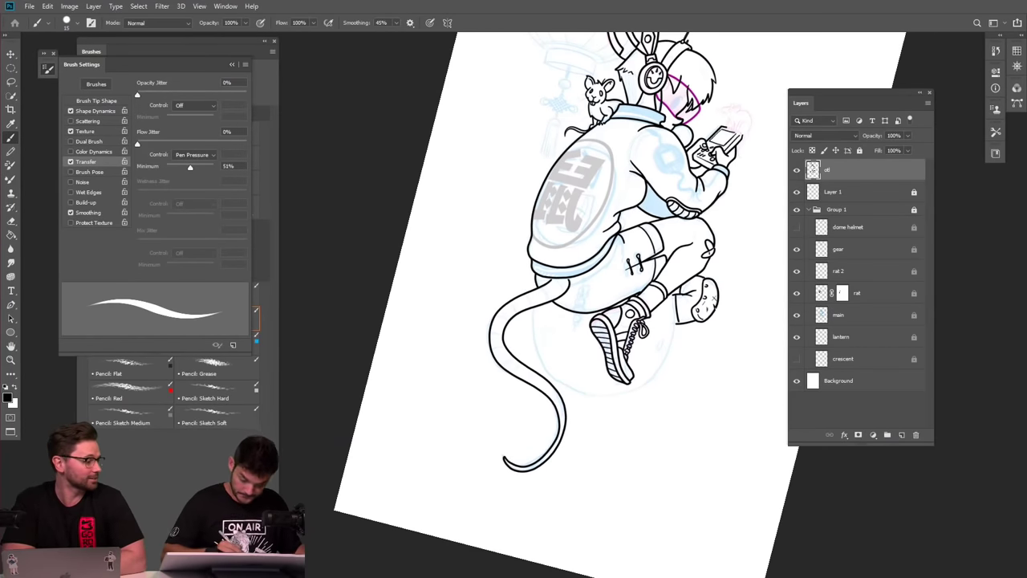
{"action": "scroll", "coordinate": [618, 337], "scroll_direction": "up", "scroll_amount": 1}
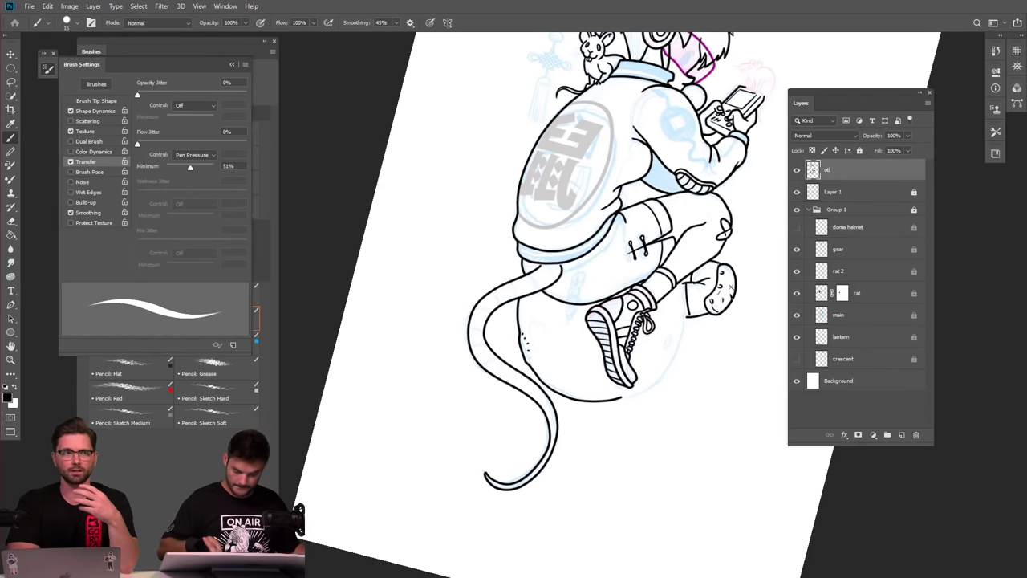
{"action": "scroll", "coordinate": [746, 388], "scroll_direction": "up", "scroll_amount": 5}
Redraw the moon's lower outline as one long arc from the tail around beneath the shoe to the far foot.
{"action": "key", "text": "ctrl+z"}
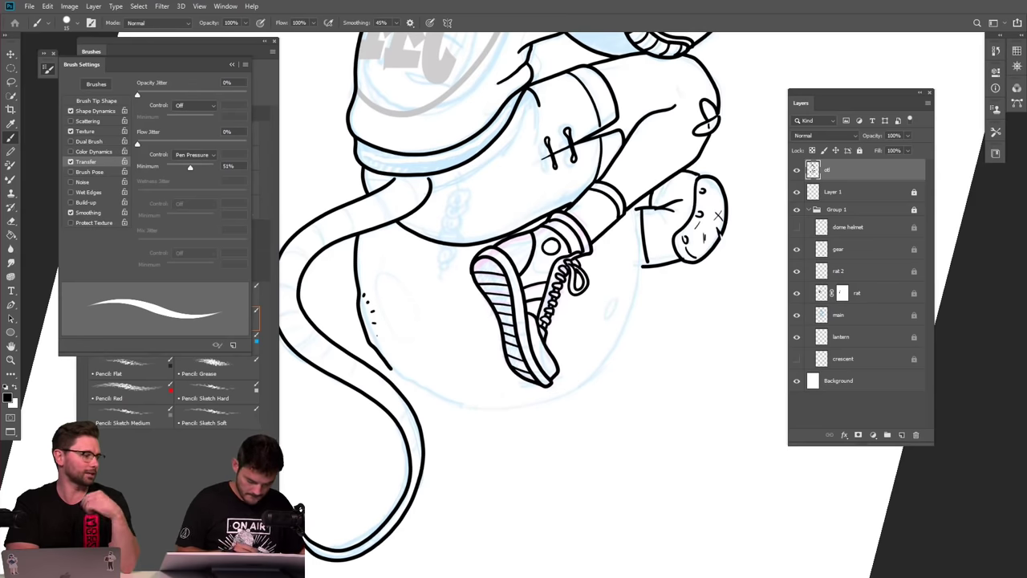
{"action": "left_click_drag", "start_coordinate": [436, 393], "coordinate": [515, 404]}
{"action": "key", "text": "ctrl+z"}
{"action": "key", "text": "r"}
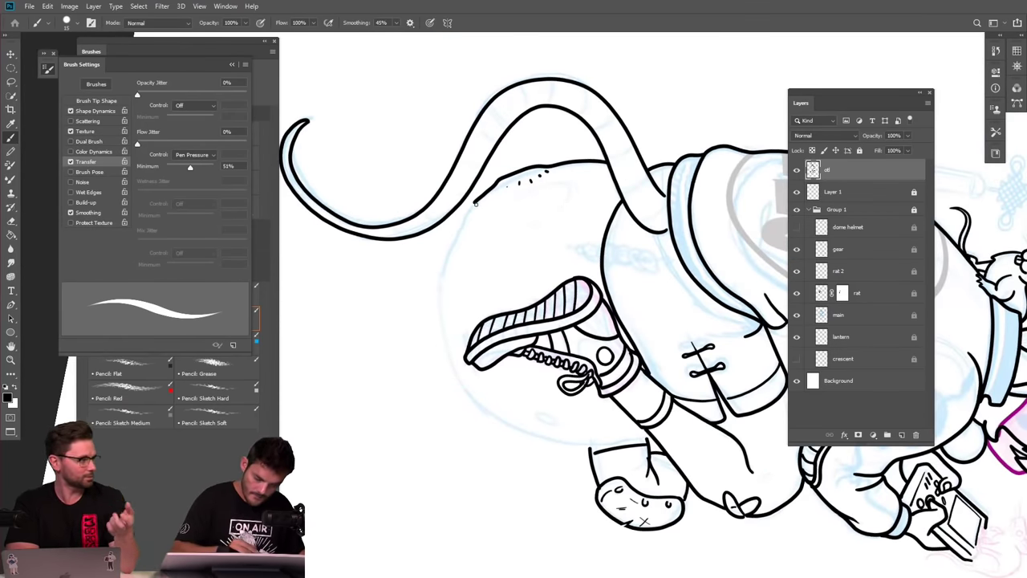
{"action": "mouse_move", "coordinate": [459, 222]}
{"action": "left_mouse_down"}
{"action": "mouse_move", "coordinate": [437, 300]}
{"action": "mouse_move", "coordinate": [455, 370]}
{"action": "mouse_move", "coordinate": [496, 417]}
{"action": "mouse_move", "coordinate": [558, 441]}
{"action": "left_mouse_up"}
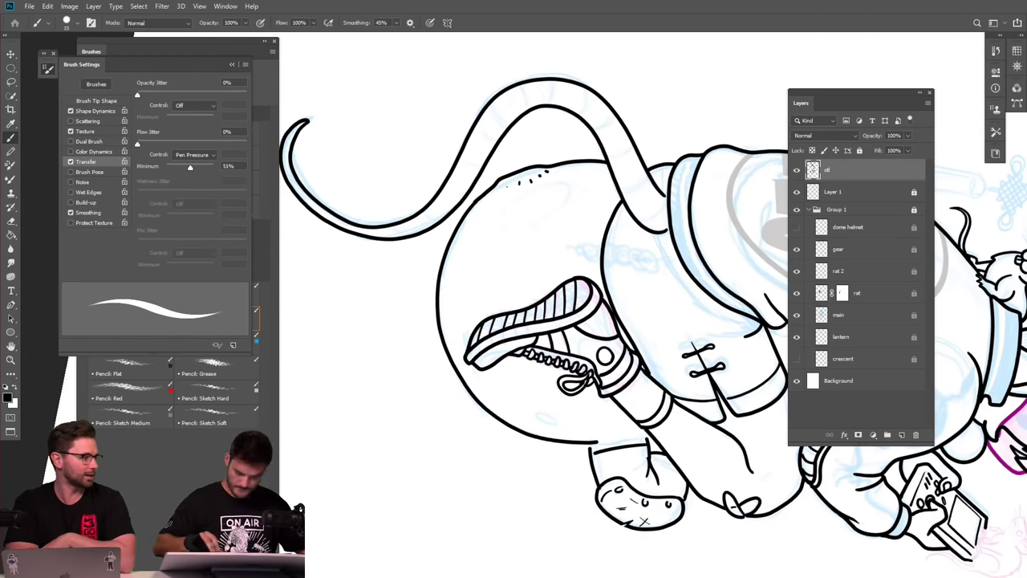
Ink a second line along the base of the far foot and join the moon's outline to it.
{"action": "key", "text": "space"}
{"action": "key", "text": "r"}
{"action": "key", "text": "z"}
{"action": "mouse_move", "coordinate": [513, 89]}
{"action": "left_mouse_down"}
{"action": "mouse_move", "coordinate": [512, 275]}
{"action": "mouse_move", "coordinate": [545, 361]}
{"action": "mouse_move", "coordinate": [632, 375]}
{"action": "left_mouse_up"}
{"action": "key", "text": "z"}
{"action": "left_click_drag", "start_coordinate": [530, 359], "coordinate": [563, 345]}
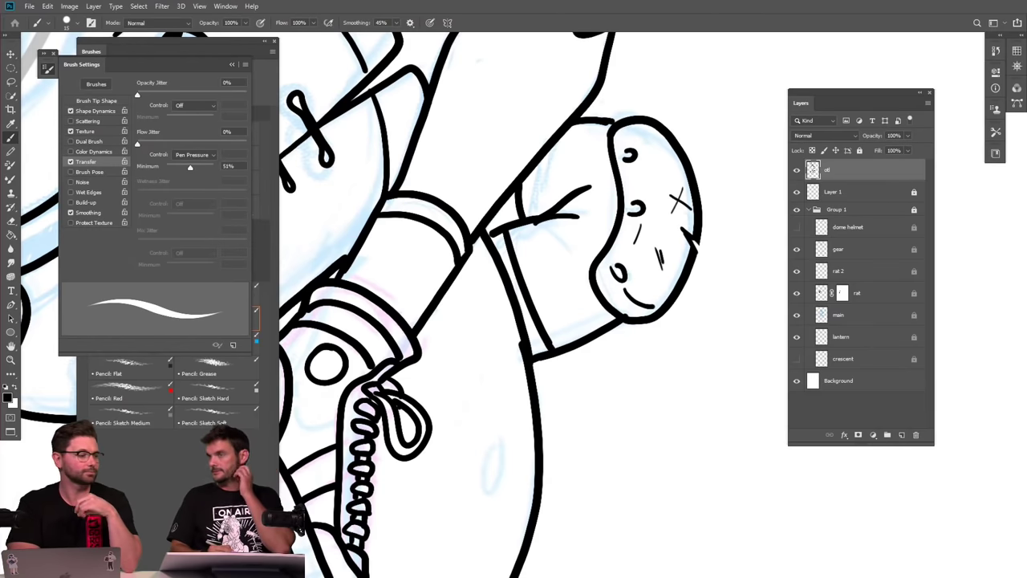
Ink a large oval crater on the moon's left side, with a narrow inner oval and short dashes around it.
{"action": "key", "text": "z"}
{"action": "left_click_drag", "start_coordinate": [595, 369], "coordinate": [521, 369]}
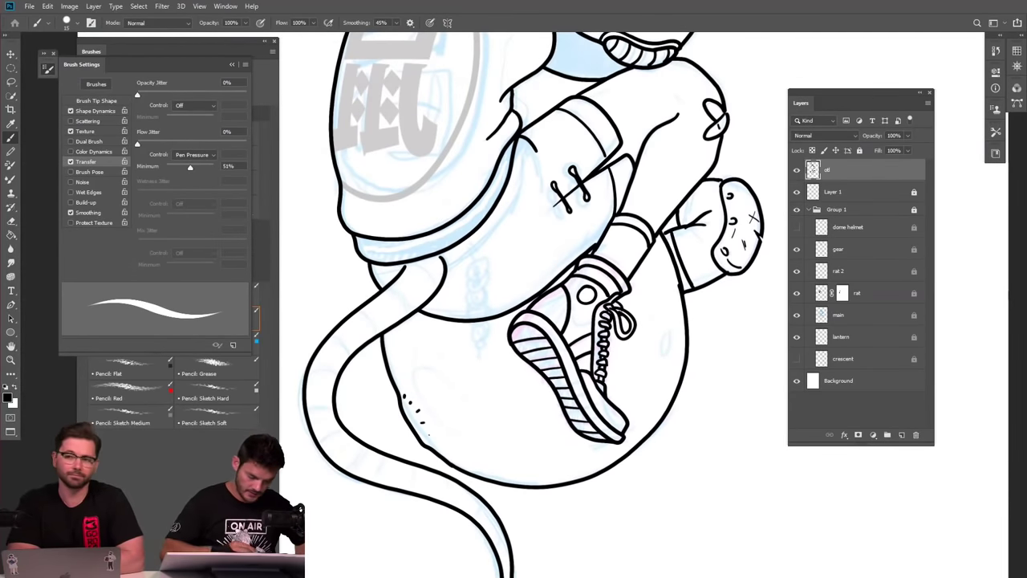
{"action": "mouse_move", "coordinate": [426, 405]}
{"action": "left_mouse_down"}
{"action": "mouse_move", "coordinate": [446, 428]}
{"action": "mouse_move", "coordinate": [465, 415]}
{"action": "left_mouse_up"}
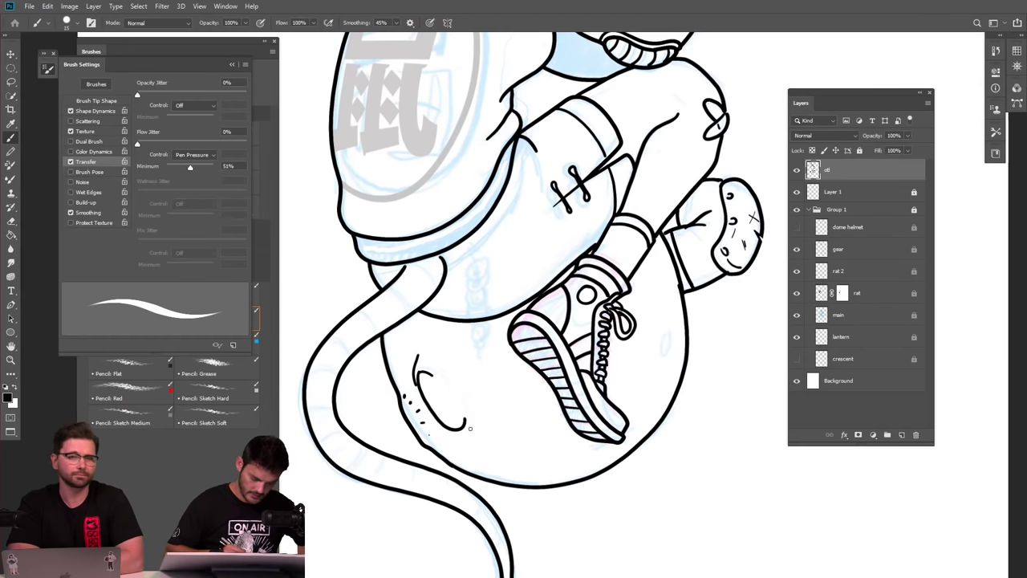
{"action": "key", "text": "ctrl+z"}
{"action": "mouse_move", "coordinate": [418, 351]}
{"action": "left_mouse_down"}
{"action": "mouse_move", "coordinate": [419, 365]}
{"action": "mouse_move", "coordinate": [437, 363]}
{"action": "left_mouse_up"}
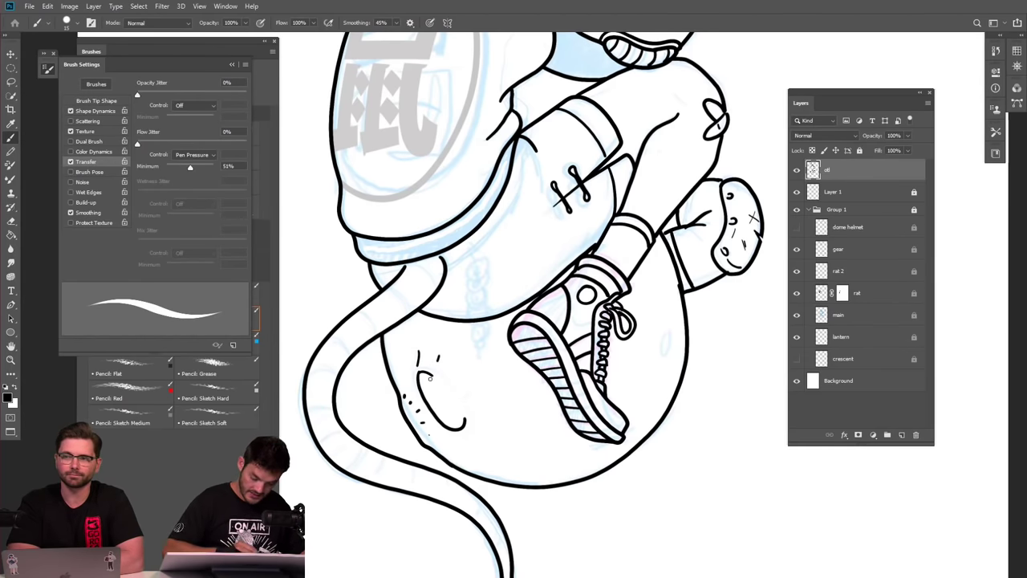
{"action": "left_click_drag", "start_coordinate": [468, 426], "coordinate": [479, 419]}
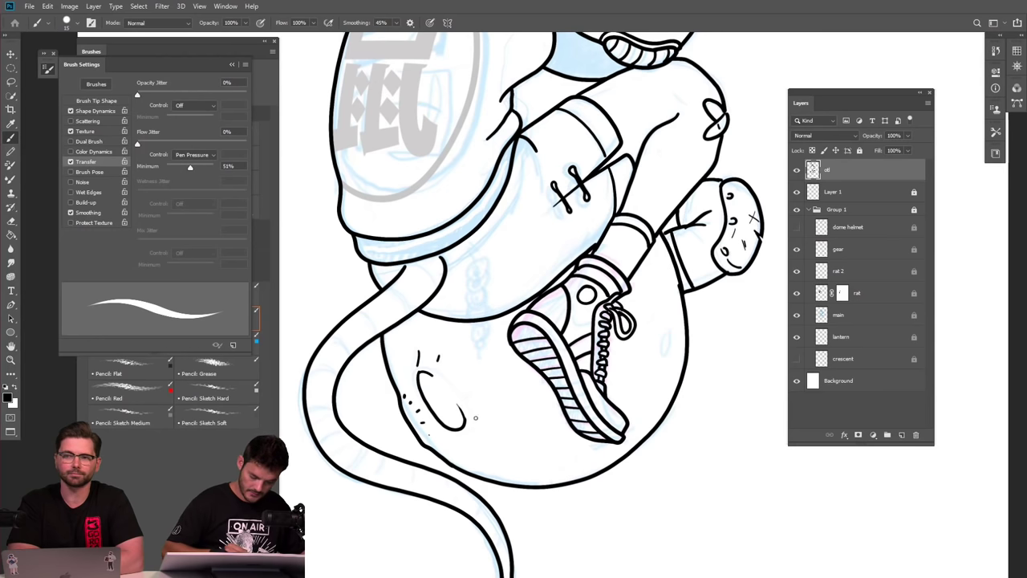
{"action": "left_click_drag", "start_coordinate": [468, 426], "coordinate": [482, 420]}
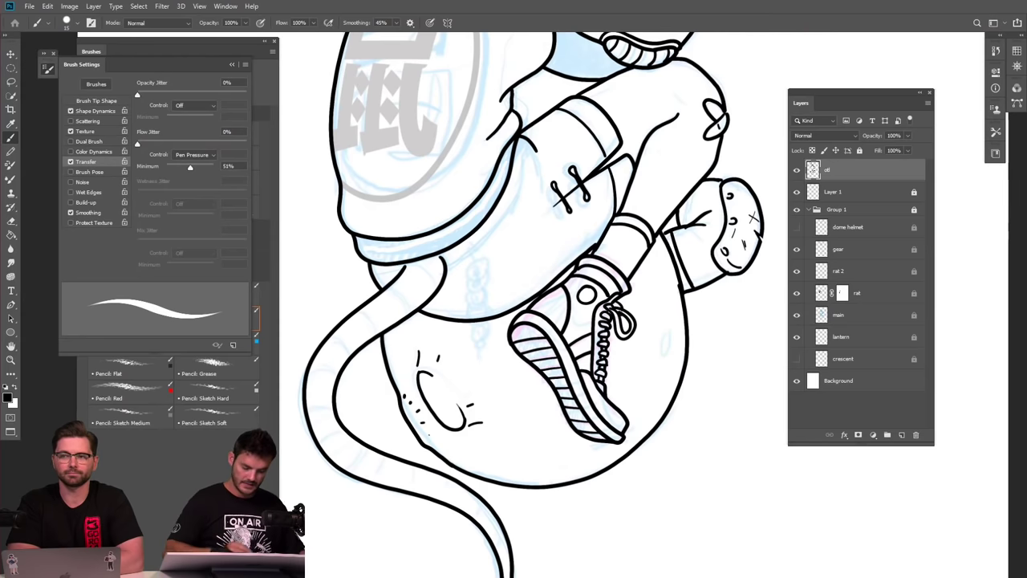
{"action": "left_click_drag", "start_coordinate": [449, 411], "coordinate": [438, 383]}
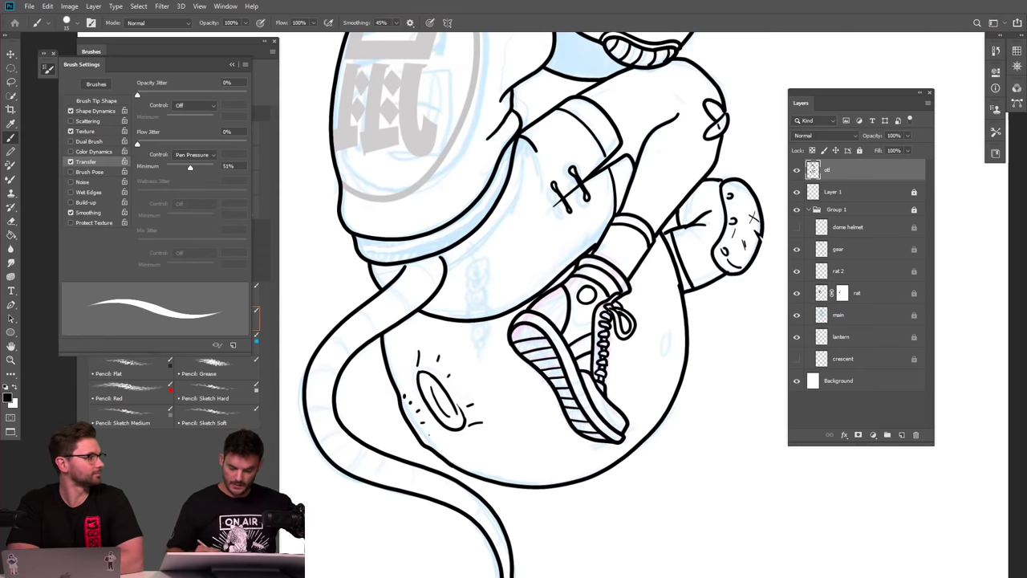
Try a small oval crater with short surrounding dashes near the moon's right edge.
{"action": "mouse_move", "coordinate": [668, 329]}
{"action": "left_mouse_down"}
{"action": "mouse_move", "coordinate": [664, 344]}
{"action": "mouse_move", "coordinate": [671, 325]}
{"action": "left_mouse_up"}
{"action": "left_click", "coordinate": [670, 324]}
{"action": "left_click", "coordinate": [661, 363]}
{"action": "left_click", "coordinate": [651, 357]}
{"action": "left_click", "coordinate": [656, 329]}
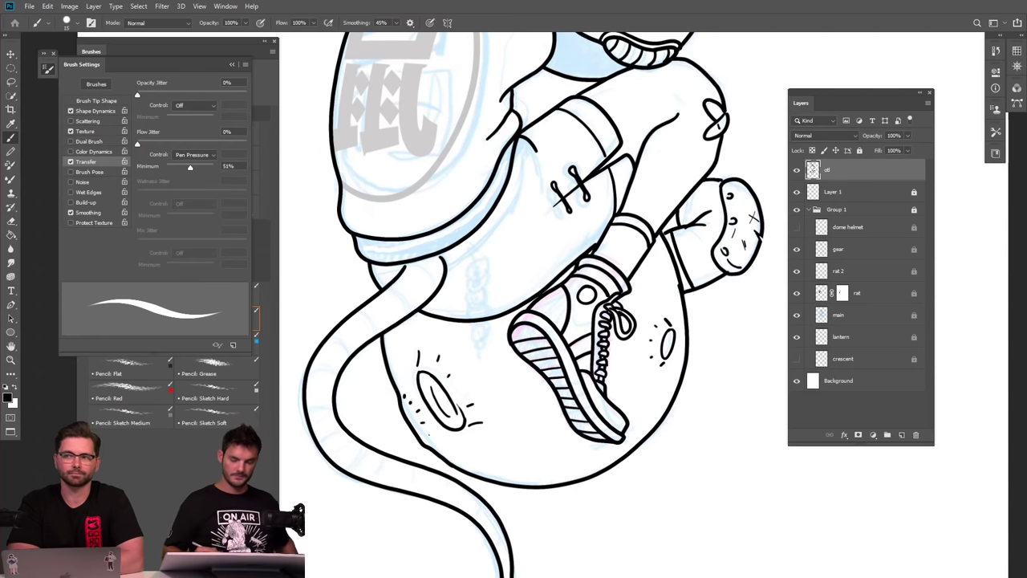
{"action": "left_click_drag", "start_coordinate": [687, 418], "coordinate": [609, 417]}
{"action": "key", "text": "ctrl+plus"}
{"action": "key", "text": "ctrl+plus"}
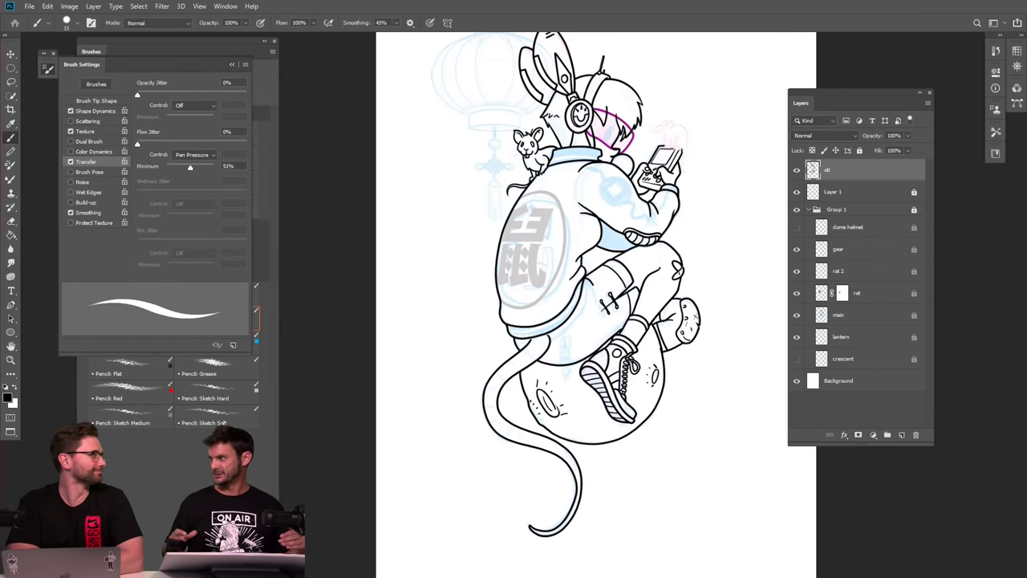
{"action": "scroll", "coordinate": [673, 405], "scroll_direction": "up", "scroll_amount": 5}
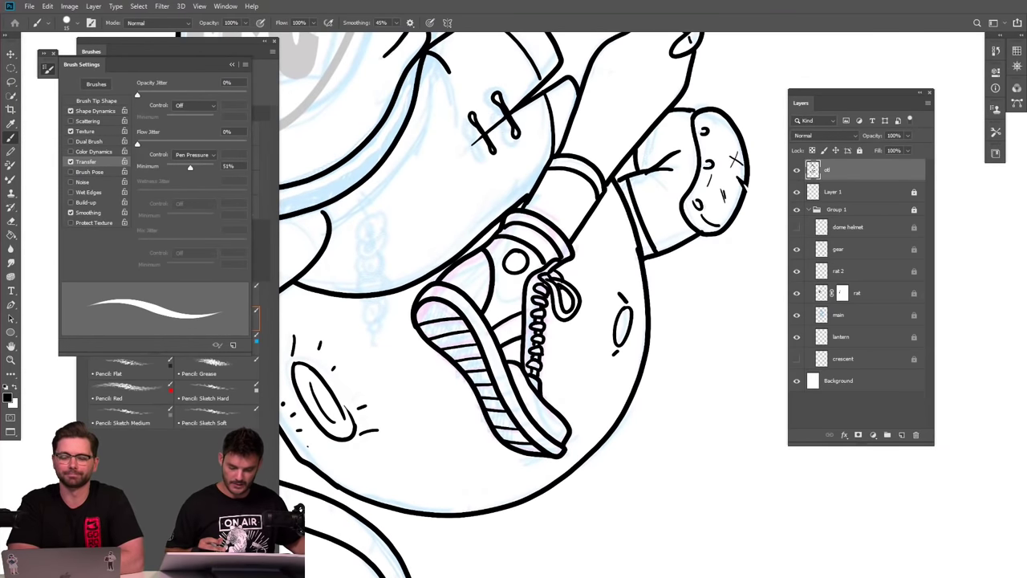
{"action": "key", "text": "ctrl+0"}
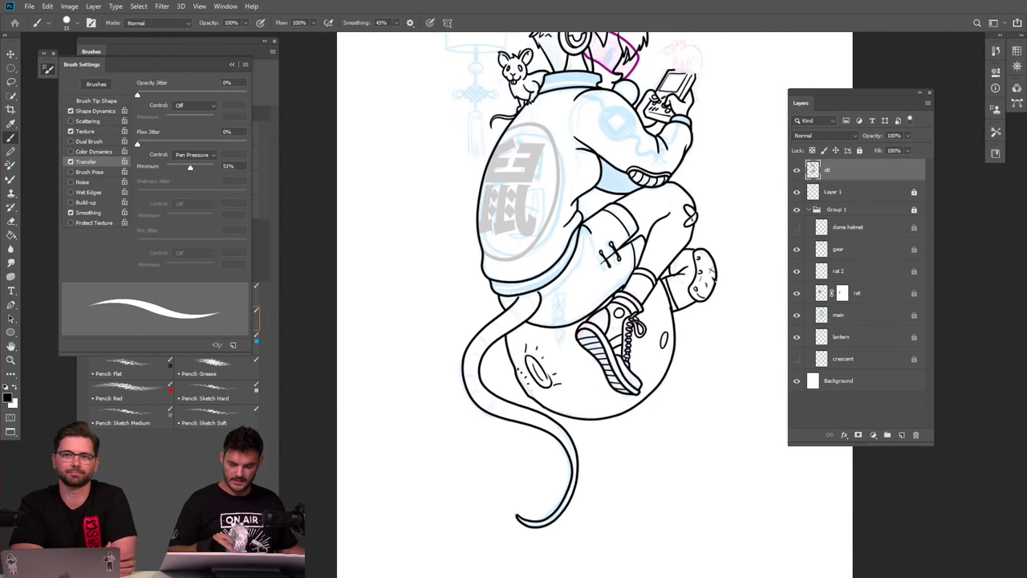
{"action": "key", "text": "ctrl+plus"}
{"action": "key", "text": "ctrl+plus"}
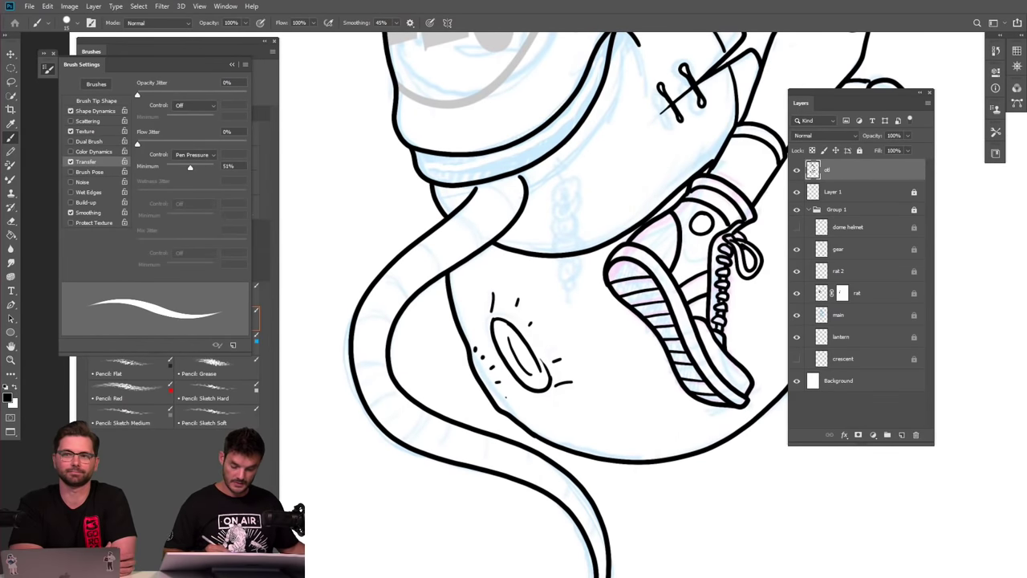
Undo the large crater's inner oval, erase a gap in its rim and redraw the inner curve.
{"action": "key", "text": "ctrl+z"}
{"action": "key", "text": "ctrl+z"}
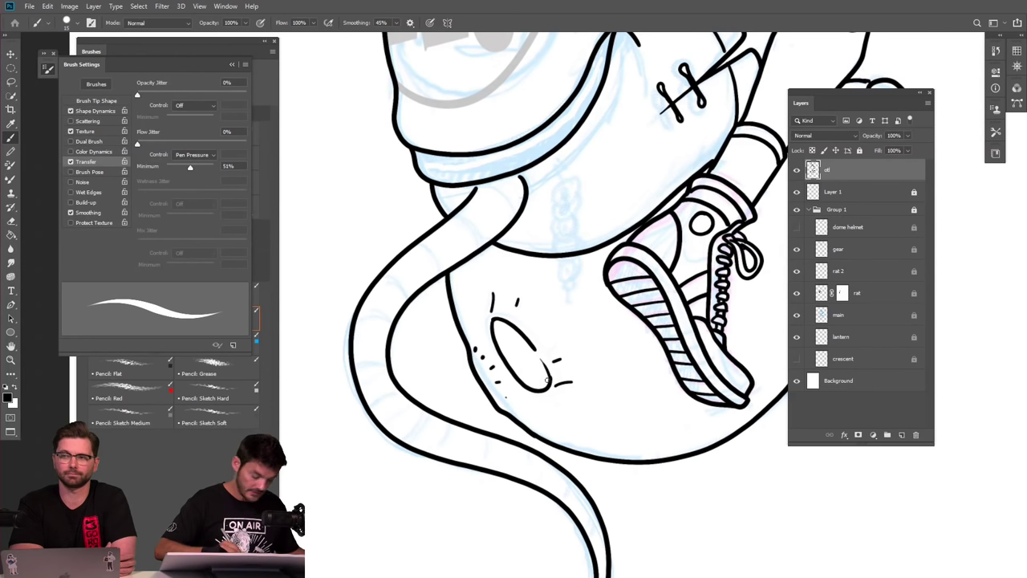
{"action": "key", "text": "e"}
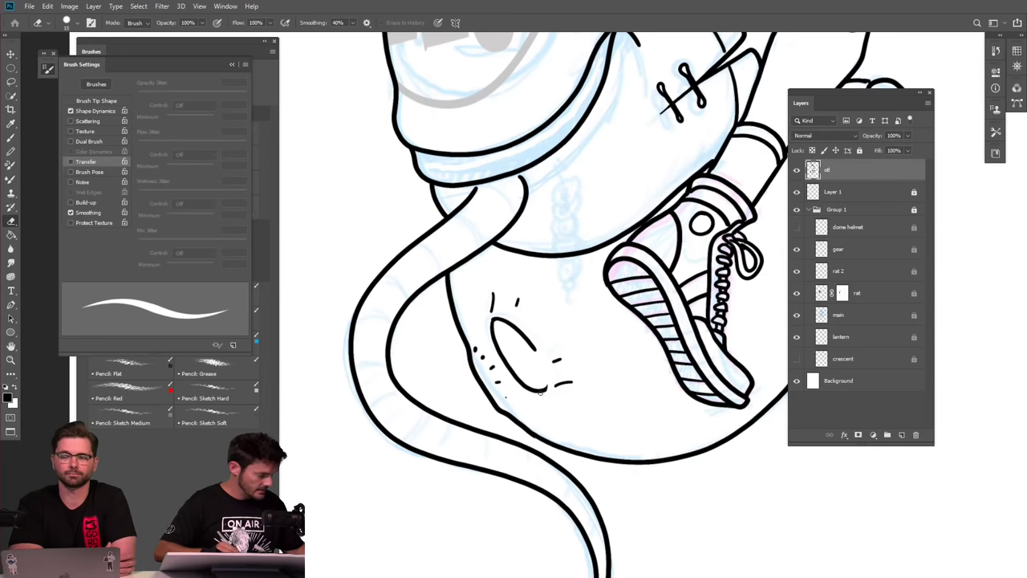
{"action": "key", "text": "b"}
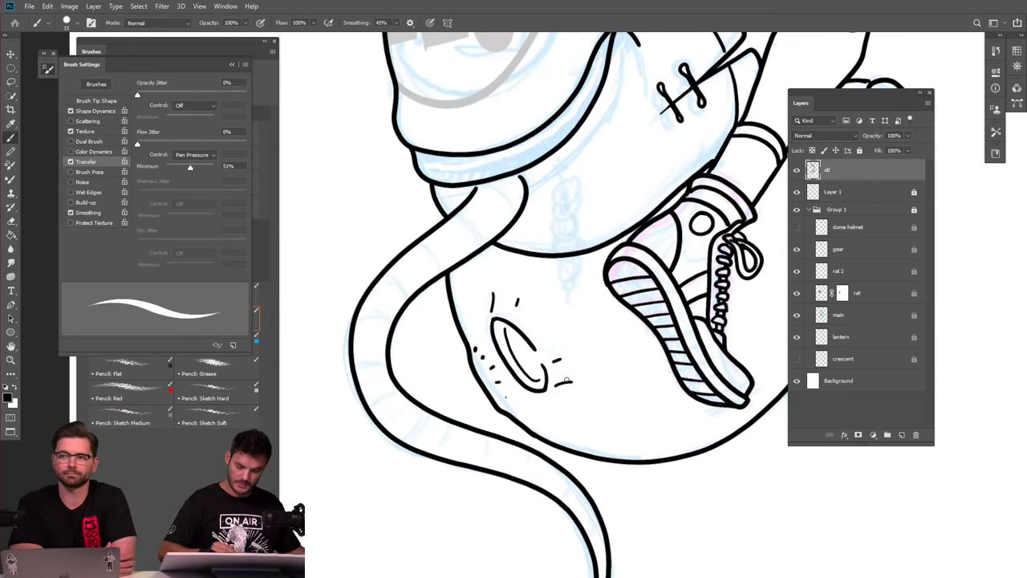
{"action": "left_click_drag", "start_coordinate": [515, 311], "coordinate": [542, 334]}
{"action": "left_click_drag", "start_coordinate": [524, 430], "coordinate": [457, 430]}
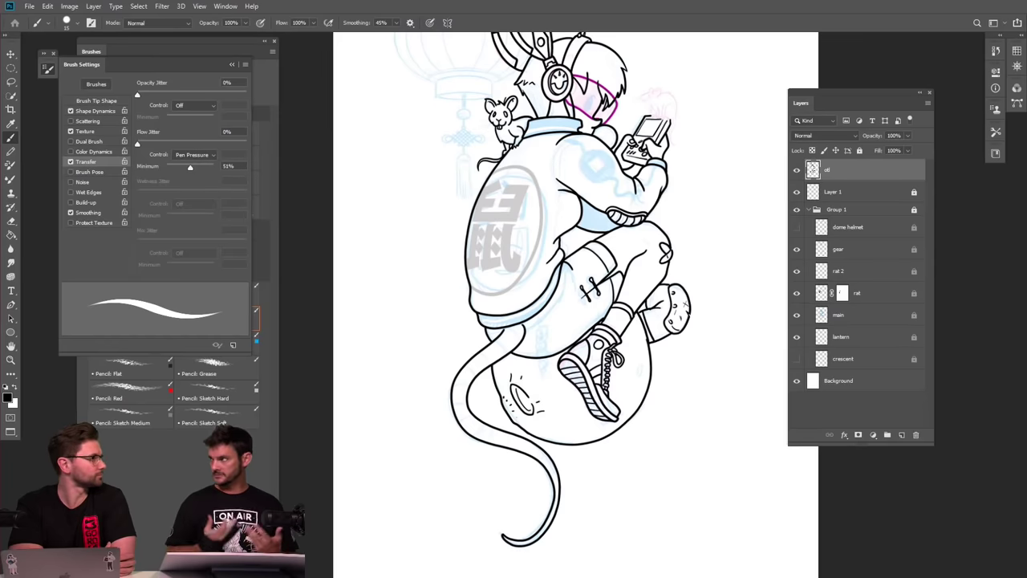
Ink a small open oval crater near the moon's right edge with a short dash at each end.
{"action": "left_click_drag", "start_coordinate": [638, 398], "coordinate": [704, 398]}
{"action": "left_click_drag", "start_coordinate": [645, 317], "coordinate": [639, 329]}
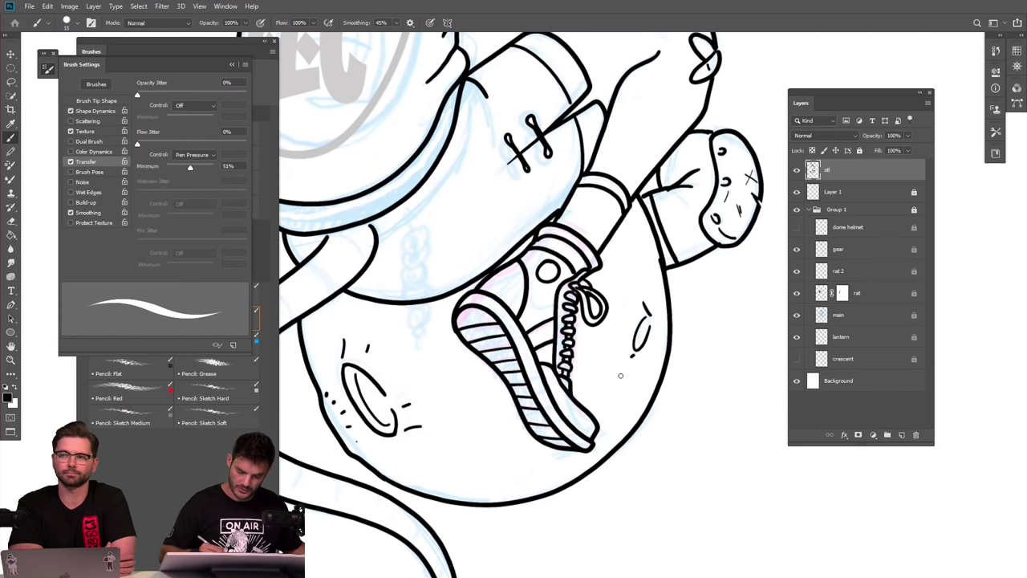
{"action": "left_click_drag", "start_coordinate": [676, 369], "coordinate": [574, 368]}
Ink a small open oval crater near the moon's lower edge, beneath the shoe sole.
{"action": "left_click_drag", "start_coordinate": [651, 395], "coordinate": [717, 394]}
{"action": "left_click_drag", "start_coordinate": [648, 414], "coordinate": [706, 414]}
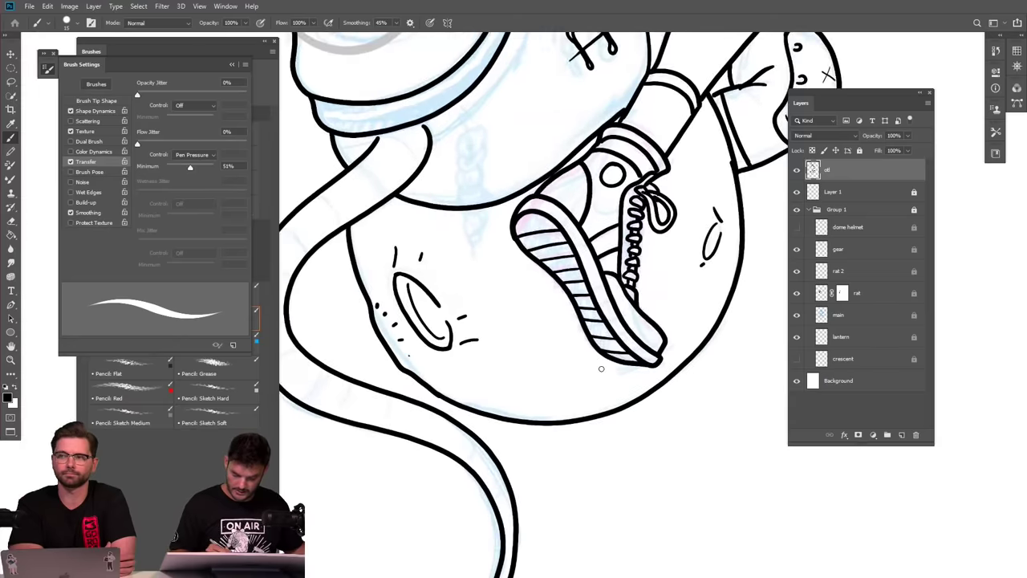
{"action": "mouse_move", "coordinate": [575, 371]}
{"action": "left_mouse_down"}
{"action": "mouse_move", "coordinate": [594, 392]}
{"action": "mouse_move", "coordinate": [617, 369]}
{"action": "left_mouse_up"}
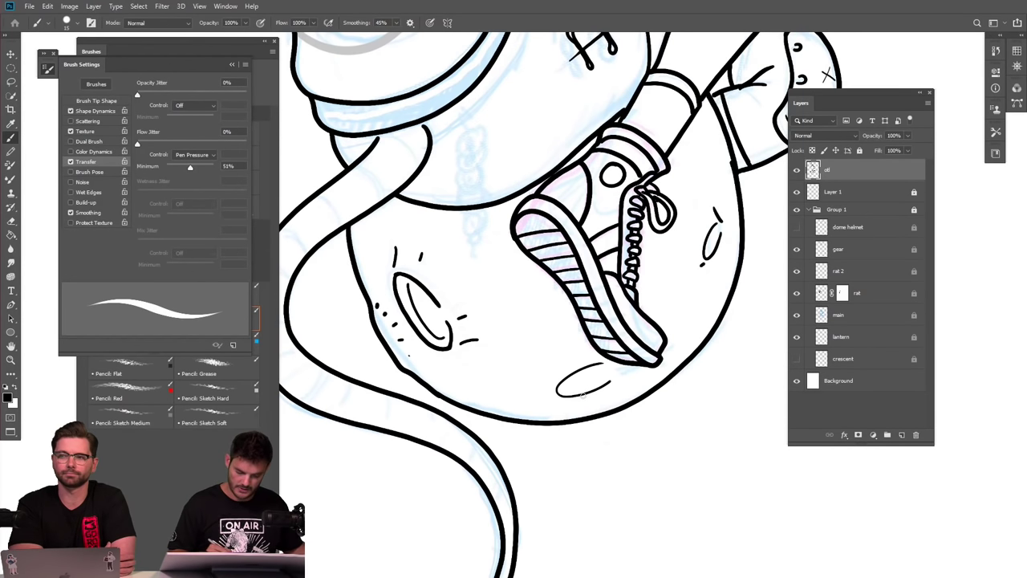
Ink the front leg, throat and chest line, and hind leg with toes of the small rat on the handheld console.
{"action": "key", "text": "ctrl+0"}
{"action": "key", "text": "ctrl+plus"}
{"action": "key", "text": "ctrl+plus"}
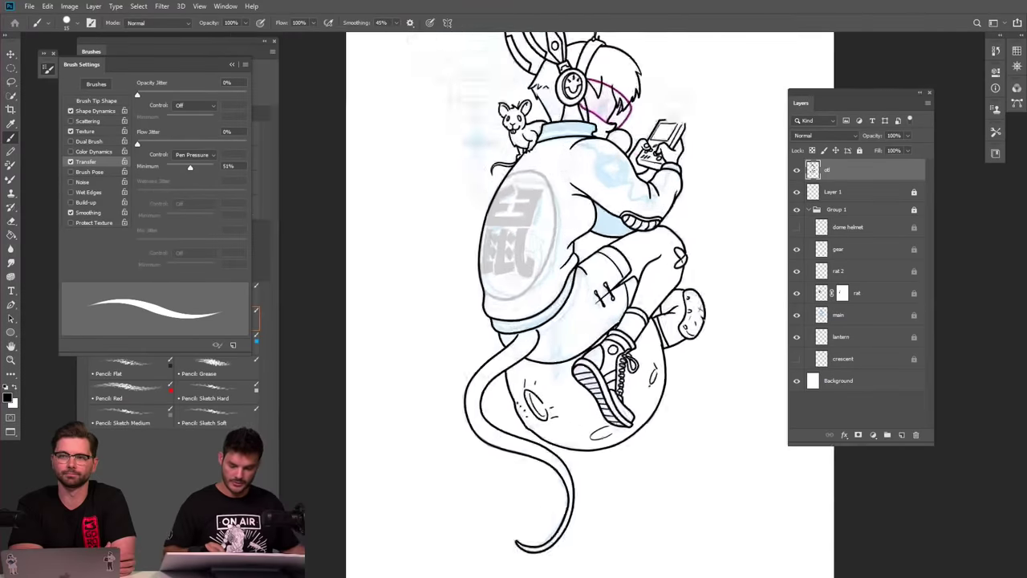
{"action": "left_click_drag", "start_coordinate": [681, 228], "coordinate": [642, 404]}
{"action": "left_click_drag", "start_coordinate": [712, 253], "coordinate": [827, 252]}
{"action": "left_click_drag", "start_coordinate": [574, 286], "coordinate": [587, 326]}
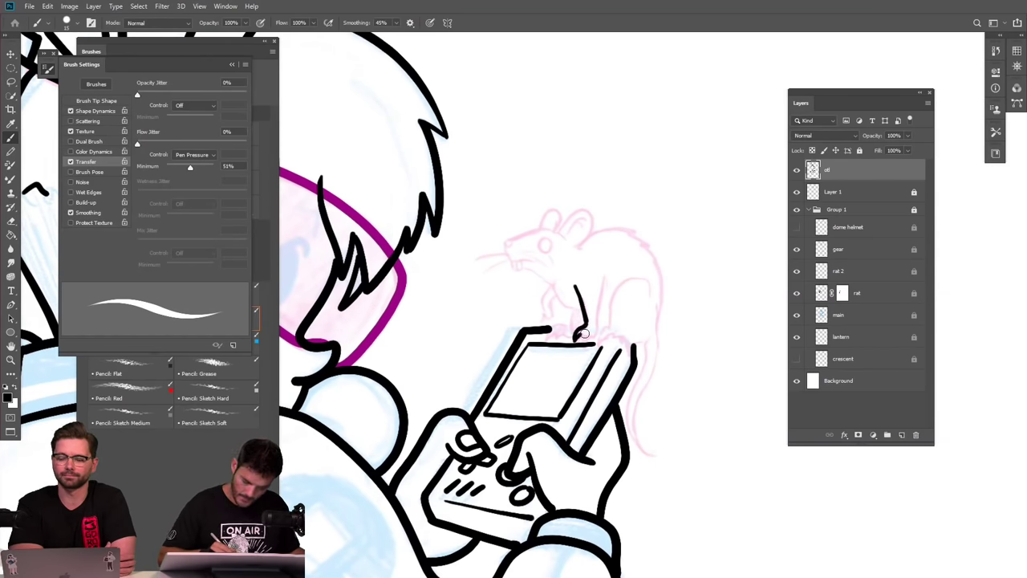
{"action": "mouse_move", "coordinate": [588, 344]}
{"action": "left_mouse_down"}
{"action": "mouse_move", "coordinate": [578, 334]}
{"action": "mouse_move", "coordinate": [602, 310]}
{"action": "mouse_move", "coordinate": [609, 275]}
{"action": "left_mouse_up"}
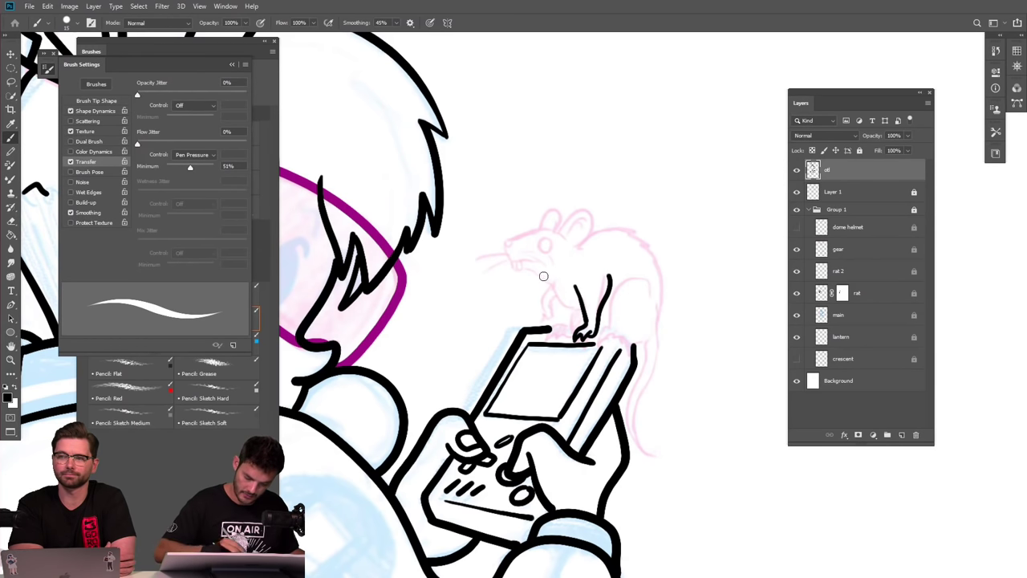
{"action": "left_click_drag", "start_coordinate": [526, 266], "coordinate": [570, 308]}
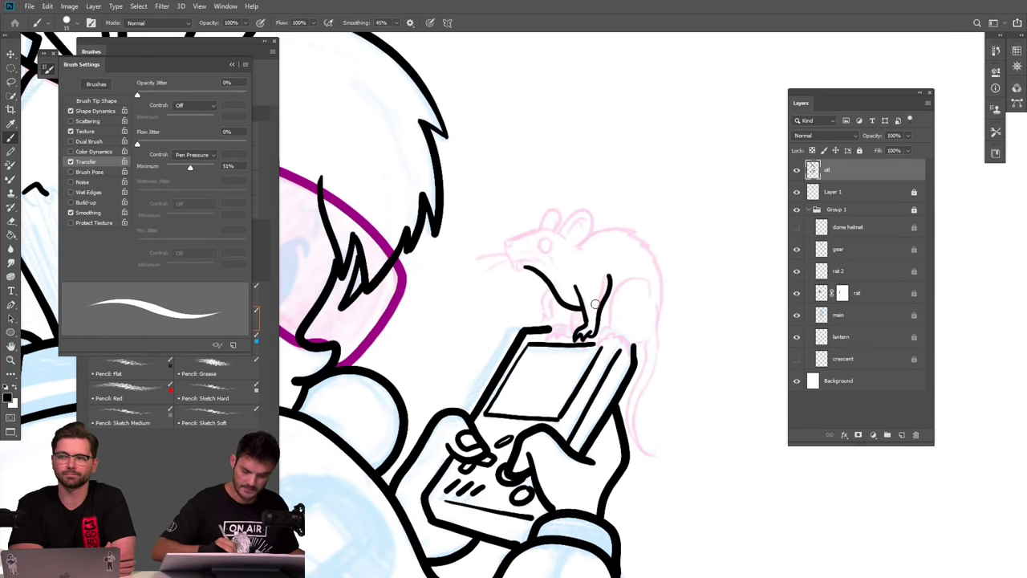
{"action": "mouse_move", "coordinate": [649, 290]}
{"action": "left_mouse_down"}
{"action": "mouse_move", "coordinate": [621, 284]}
{"action": "mouse_move", "coordinate": [598, 349]}
{"action": "mouse_move", "coordinate": [611, 322]}
{"action": "mouse_move", "coordinate": [597, 343]}
{"action": "left_mouse_up"}
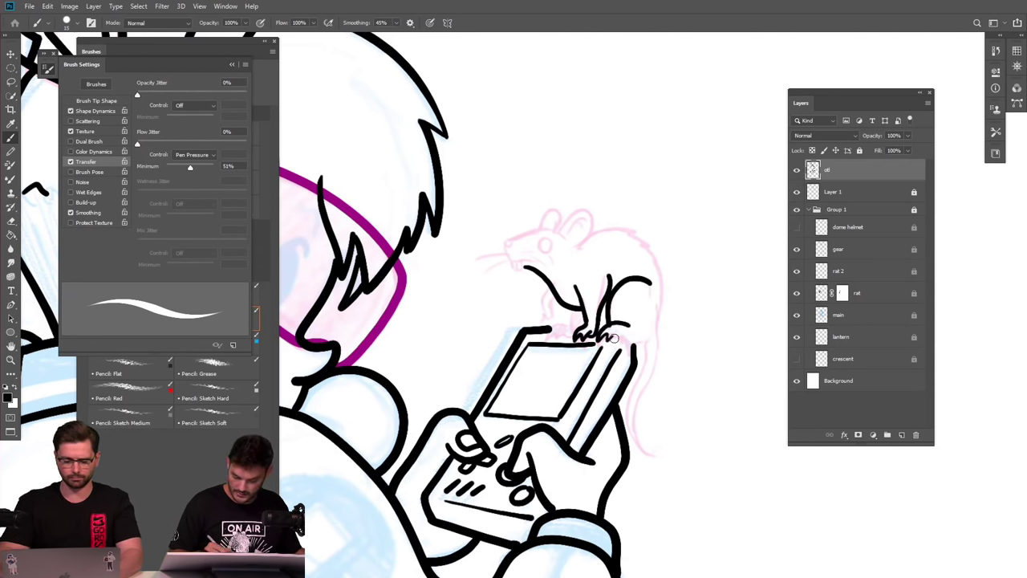
Ink the small rat's rump and arched back up to the neck, with jagged fur tufts along the back.
{"action": "mouse_move", "coordinate": [611, 329]}
{"action": "left_mouse_down"}
{"action": "mouse_move", "coordinate": [636, 340]}
{"action": "mouse_move", "coordinate": [651, 329]}
{"action": "mouse_move", "coordinate": [661, 282]}
{"action": "mouse_move", "coordinate": [638, 244]}
{"action": "left_mouse_up"}
{"action": "key", "text": "ctrl+z"}
{"action": "left_click_drag", "start_coordinate": [657, 319], "coordinate": [654, 259]}
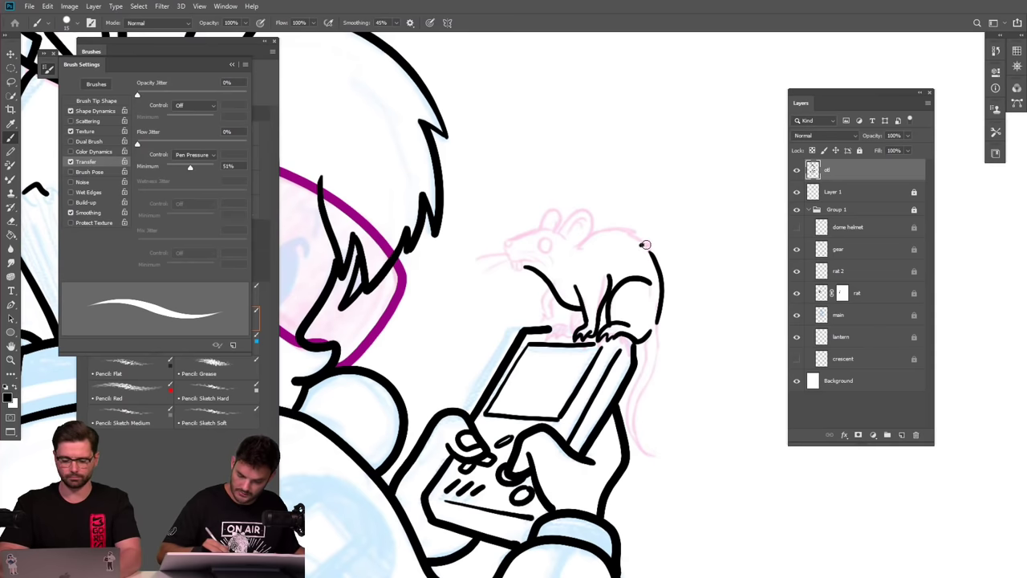
{"action": "key", "text": "r"}
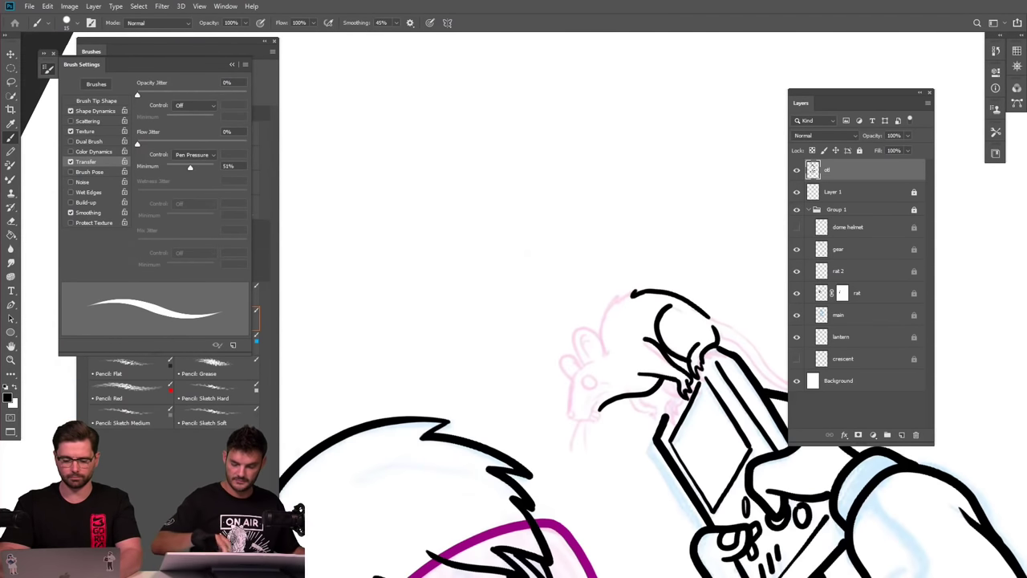
{"action": "left_click_drag", "start_coordinate": [610, 354], "coordinate": [588, 392]}
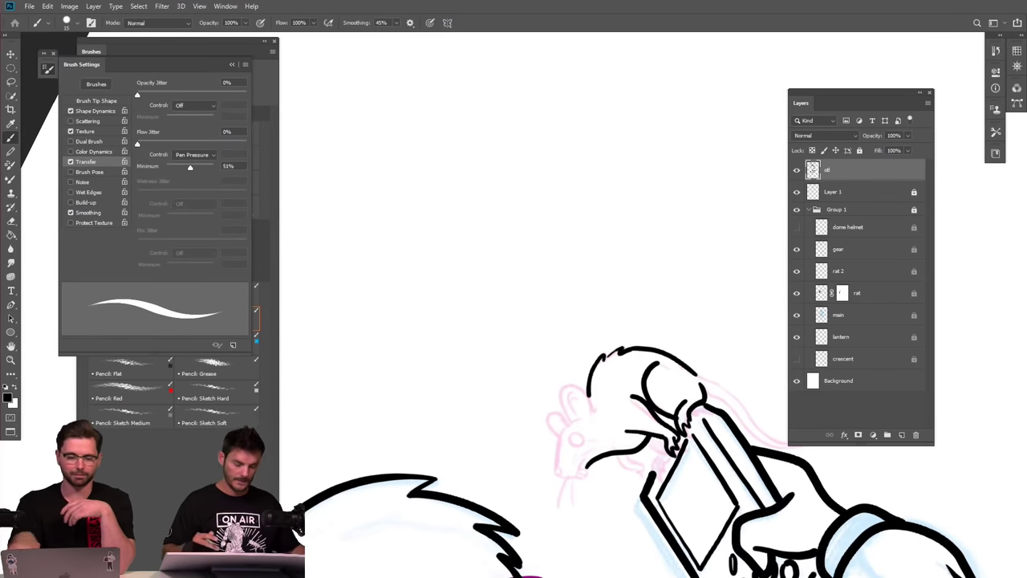
{"action": "key", "text": "Escape"}
{"action": "scroll", "coordinate": [502, 525], "scroll_direction": "up", "scroll_amount": 3}
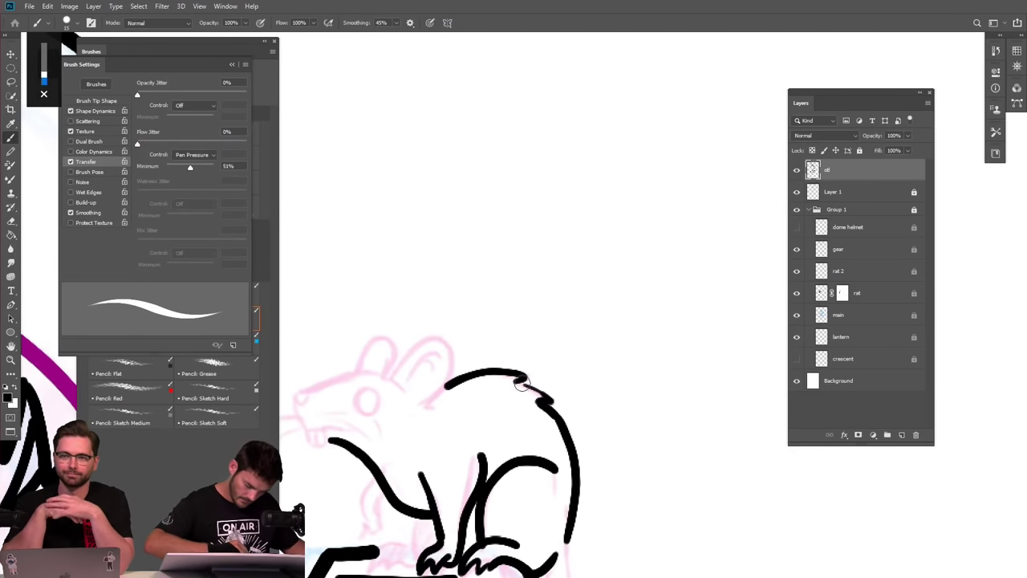
{"action": "left_click_drag", "start_coordinate": [522, 383], "coordinate": [556, 413]}
Ink the small rat's two rounded ears with an inner ear line, plus its forehead, nose, mouth and oval eye.
{"action": "left_click_drag", "start_coordinate": [481, 402], "coordinate": [597, 406]}
{"action": "mouse_move", "coordinate": [507, 386]}
{"action": "left_mouse_down"}
{"action": "mouse_move", "coordinate": [539, 342]}
{"action": "mouse_move", "coordinate": [576, 341]}
{"action": "mouse_move", "coordinate": [570, 377]}
{"action": "mouse_move", "coordinate": [541, 408]}
{"action": "mouse_move", "coordinate": [524, 381]}
{"action": "mouse_move", "coordinate": [563, 347]}
{"action": "mouse_move", "coordinate": [515, 365]}
{"action": "mouse_move", "coordinate": [506, 333]}
{"action": "mouse_move", "coordinate": [484, 336]}
{"action": "mouse_move", "coordinate": [472, 380]}
{"action": "left_mouse_up"}
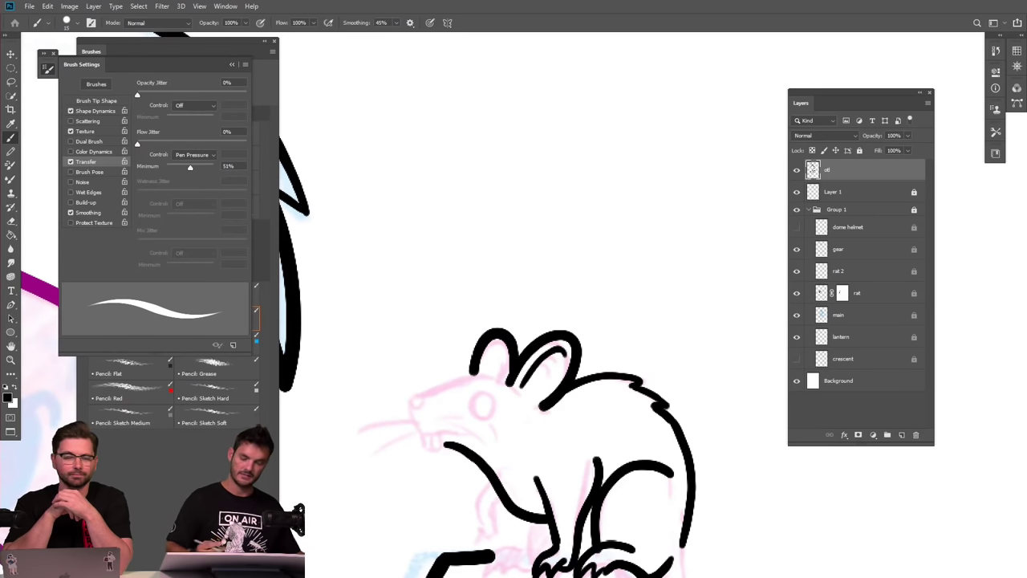
{"action": "scroll", "coordinate": [785, 406], "scroll_direction": "down", "scroll_amount": 3}
{"action": "key", "text": "ctrl+plus"}
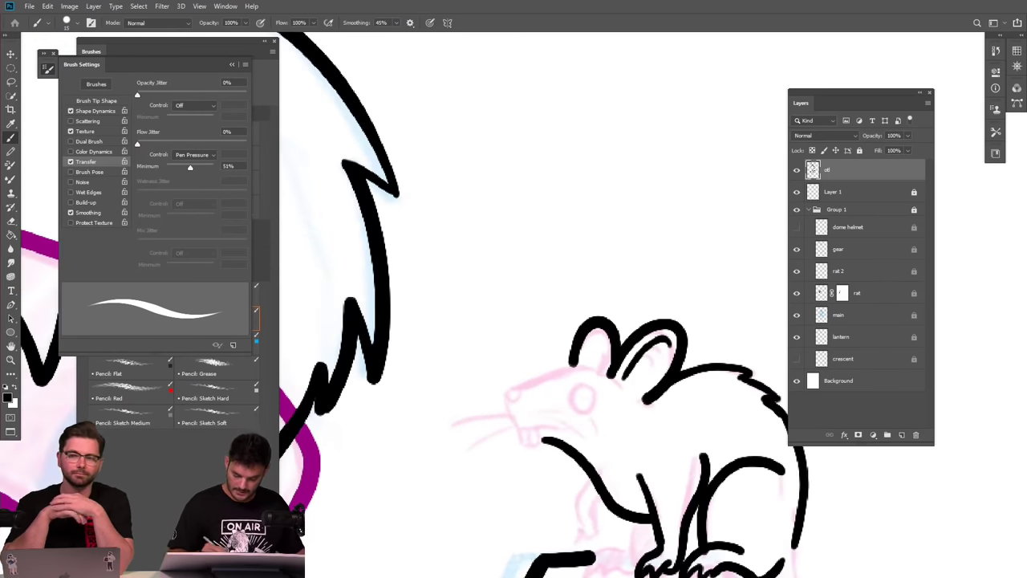
{"action": "mouse_move", "coordinate": [618, 385]}
{"action": "left_mouse_down"}
{"action": "mouse_move", "coordinate": [584, 363]}
{"action": "mouse_move", "coordinate": [504, 389]}
{"action": "mouse_move", "coordinate": [522, 432]}
{"action": "mouse_move", "coordinate": [517, 412]}
{"action": "mouse_move", "coordinate": [532, 429]}
{"action": "mouse_move", "coordinate": [546, 421]}
{"action": "mouse_move", "coordinate": [572, 432]}
{"action": "left_mouse_up"}
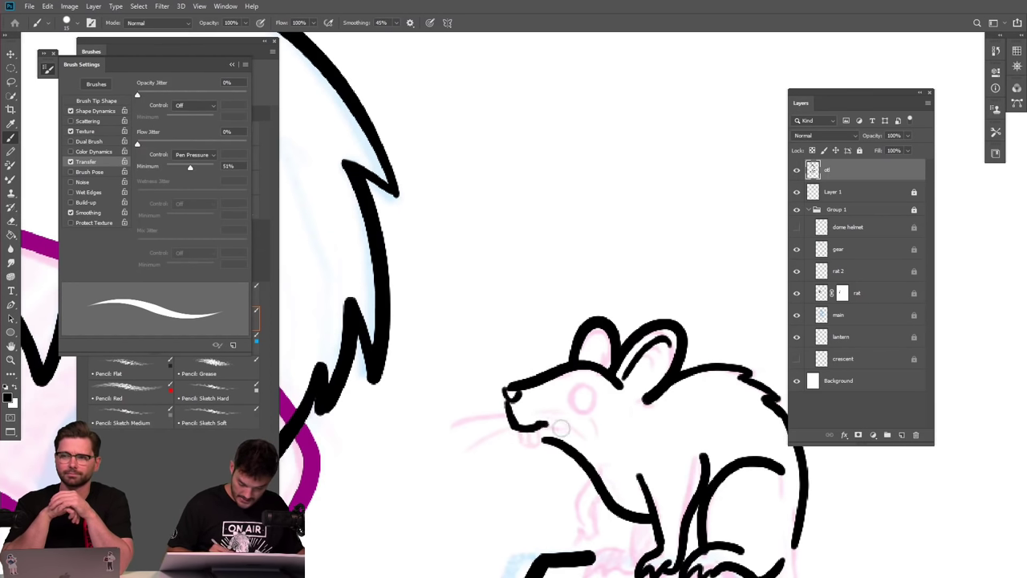
{"action": "mouse_move", "coordinate": [583, 385]}
{"action": "left_mouse_down"}
{"action": "mouse_move", "coordinate": [574, 409]}
{"action": "mouse_move", "coordinate": [596, 408]}
{"action": "mouse_move", "coordinate": [581, 382]}
{"action": "left_mouse_up"}
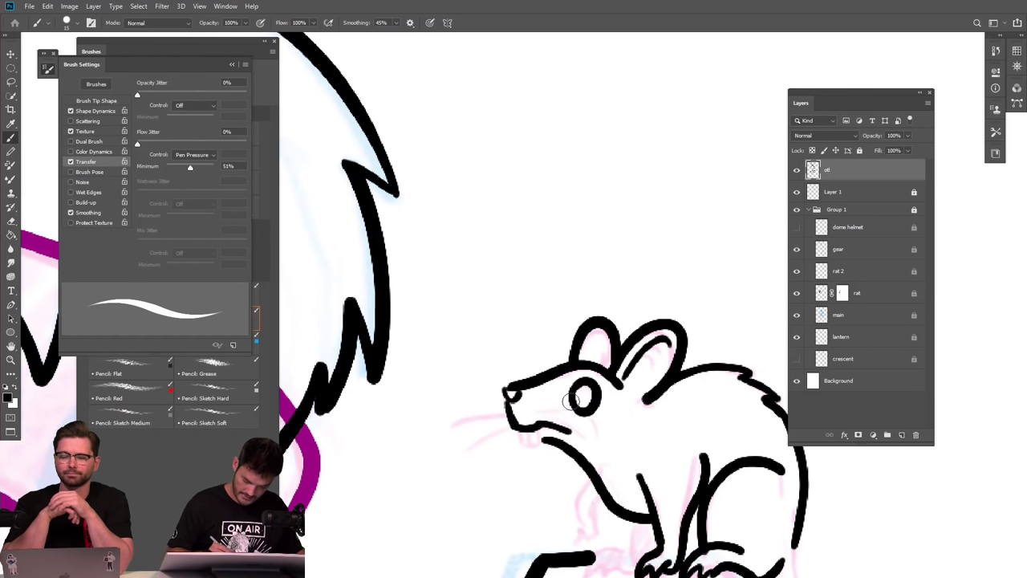
Ink the small rat's whiskers beside the nose and its two front teeth below the mouth.
{"action": "mouse_move", "coordinate": [509, 411]}
{"action": "left_mouse_down"}
{"action": "mouse_move", "coordinate": [443, 420]}
{"action": "mouse_move", "coordinate": [463, 446]}
{"action": "left_mouse_up"}
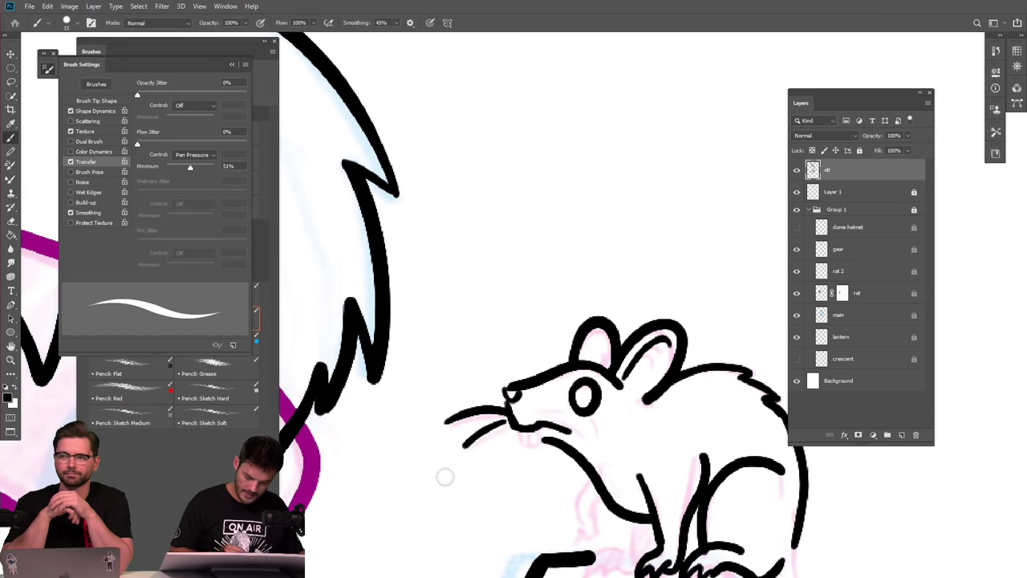
{"action": "mouse_move", "coordinate": [519, 432]}
{"action": "left_mouse_down"}
{"action": "mouse_move", "coordinate": [529, 443]}
{"action": "mouse_move", "coordinate": [543, 433]}
{"action": "left_mouse_up"}
{"action": "left_click_drag", "start_coordinate": [542, 434], "coordinate": [566, 430]}
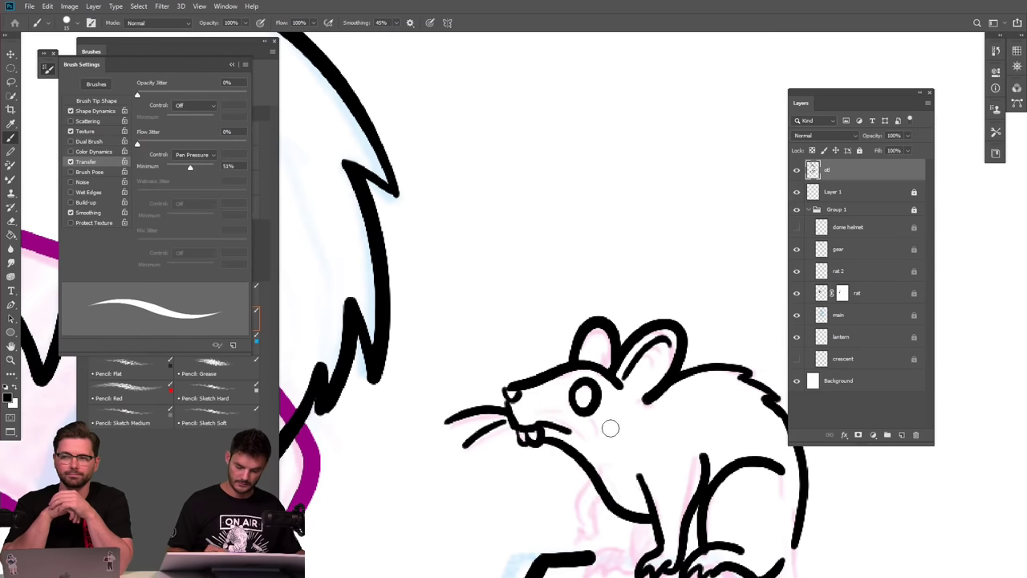
{"action": "left_click_drag", "start_coordinate": [507, 402], "coordinate": [484, 393]}
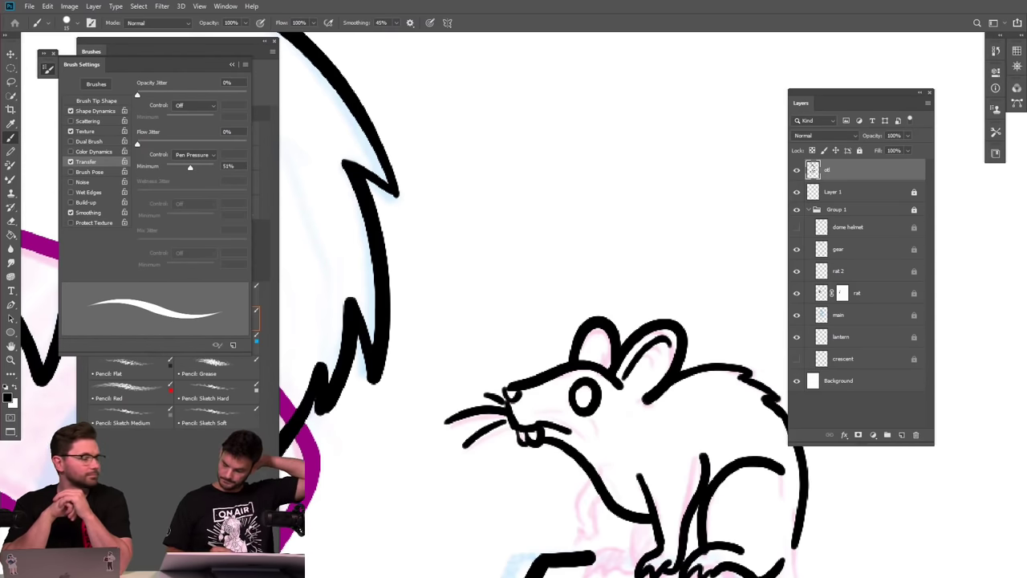
Ink the small rat's far-side foot resting on the console and its small raised forepaw hanging below the chest.
{"action": "scroll", "coordinate": [578, 240], "scroll_direction": "down", "scroll_amount": 3}
{"action": "scroll", "coordinate": [628, 480], "scroll_direction": "up", "scroll_amount": 4}
{"action": "mouse_move", "coordinate": [604, 319]}
{"action": "left_mouse_down"}
{"action": "mouse_move", "coordinate": [604, 362]}
{"action": "mouse_move", "coordinate": [622, 356]}
{"action": "mouse_move", "coordinate": [569, 352]}
{"action": "mouse_move", "coordinate": [546, 367]}
{"action": "mouse_move", "coordinate": [540, 400]}
{"action": "mouse_move", "coordinate": [573, 370]}
{"action": "mouse_move", "coordinate": [568, 396]}
{"action": "mouse_move", "coordinate": [594, 370]}
{"action": "mouse_move", "coordinate": [591, 383]}
{"action": "mouse_move", "coordinate": [628, 378]}
{"action": "left_mouse_up"}
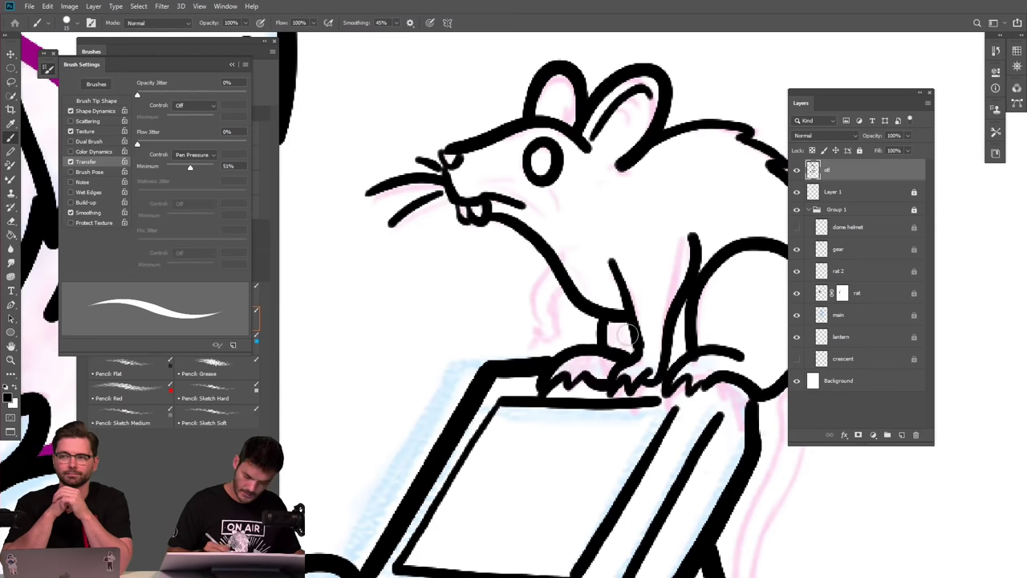
{"action": "left_click_drag", "start_coordinate": [562, 281], "coordinate": [552, 341]}
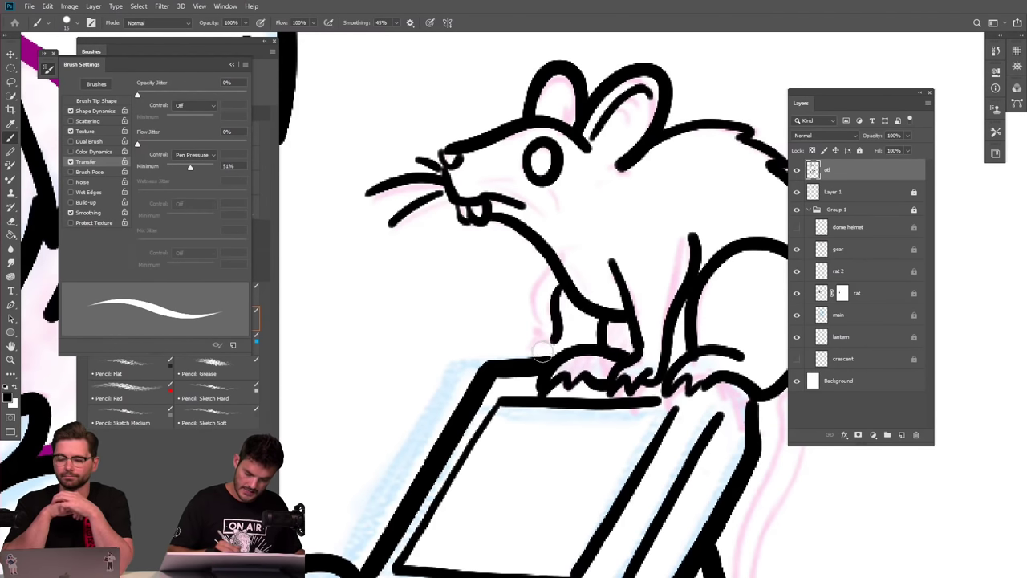
{"action": "mouse_move", "coordinate": [547, 267]}
{"action": "left_mouse_down"}
{"action": "mouse_move", "coordinate": [531, 296]}
{"action": "mouse_move", "coordinate": [534, 353]}
{"action": "left_mouse_up"}
{"action": "left_click_drag", "start_coordinate": [536, 347], "coordinate": [554, 340]}
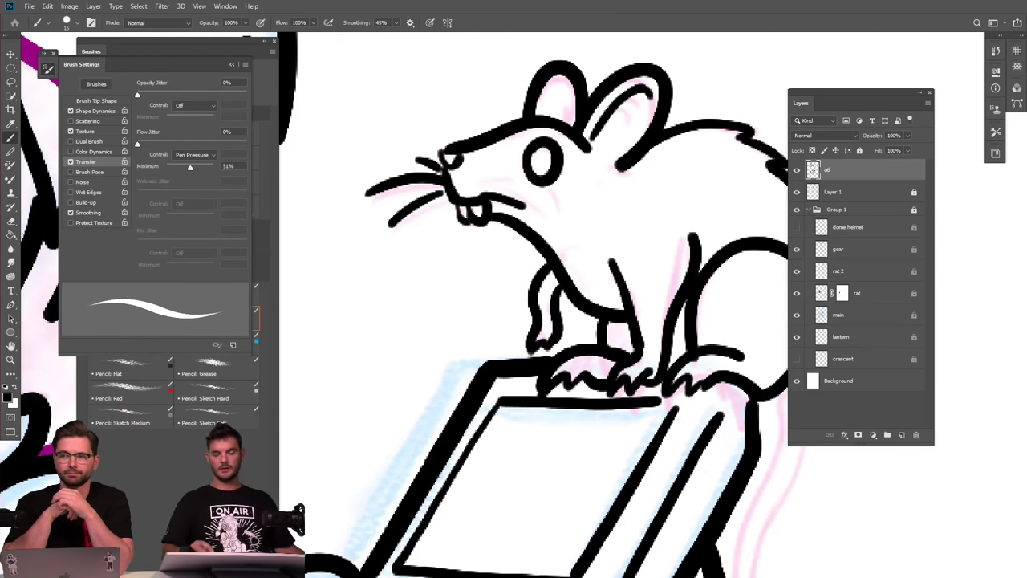
Ink both edges of the small rat's long curved tail hanging down beside the handheld console.
{"action": "scroll", "coordinate": [611, 397], "scroll_direction": "down", "scroll_amount": 5}
{"action": "scroll", "coordinate": [694, 457], "scroll_direction": "up", "scroll_amount": 5}
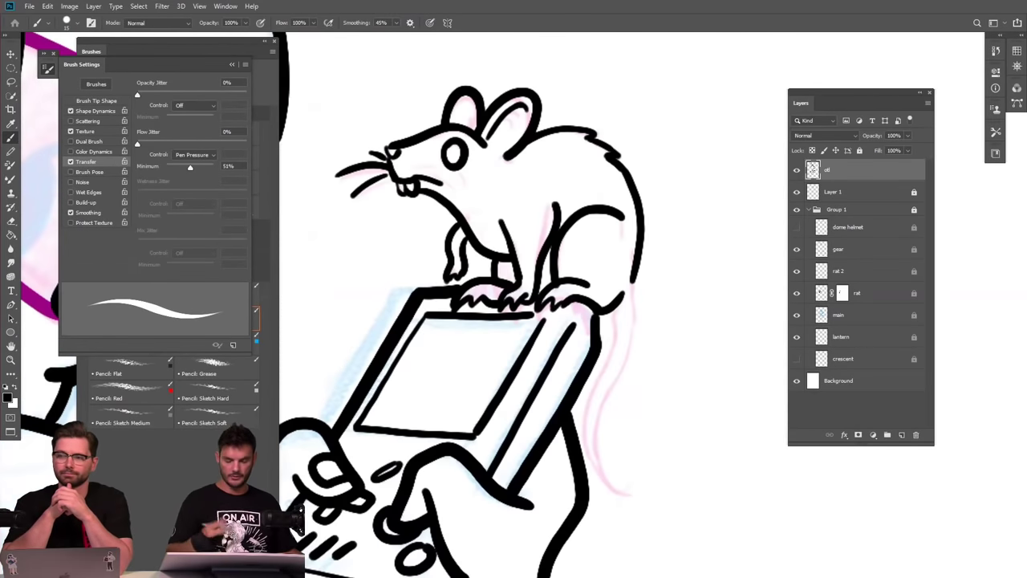
{"action": "mouse_move", "coordinate": [618, 308]}
{"action": "left_mouse_down"}
{"action": "mouse_move", "coordinate": [584, 434]}
{"action": "mouse_move", "coordinate": [591, 468]}
{"action": "mouse_move", "coordinate": [624, 496]}
{"action": "left_mouse_up"}
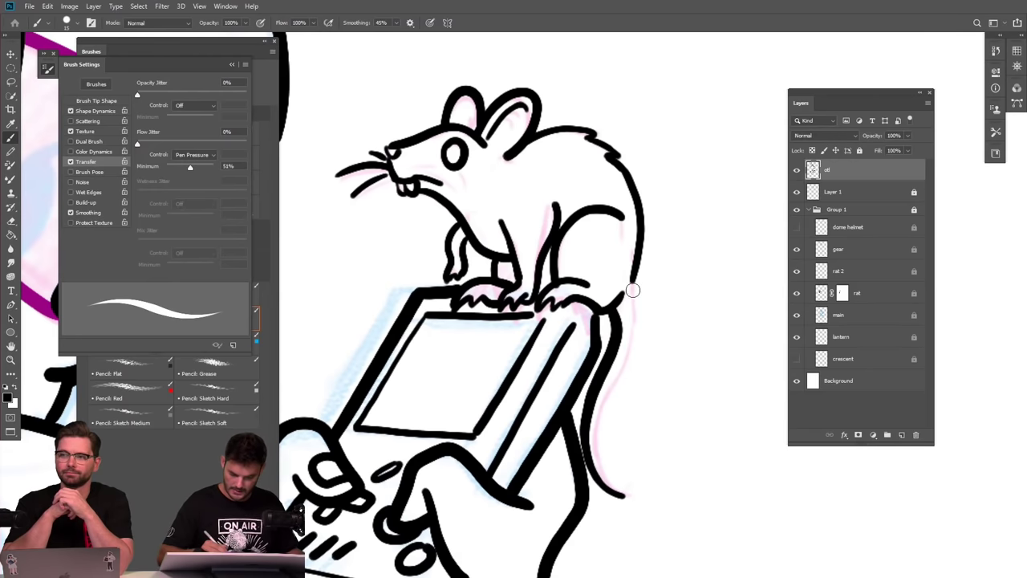
{"action": "mouse_move", "coordinate": [630, 279]}
{"action": "left_mouse_down"}
{"action": "mouse_move", "coordinate": [640, 328]}
{"action": "mouse_move", "coordinate": [592, 448]}
{"action": "mouse_move", "coordinate": [615, 494]}
{"action": "mouse_move", "coordinate": [627, 498]}
{"action": "left_mouse_up"}
{"action": "key", "text": "ctrl+minus"}
{"action": "key", "text": "ctrl+minus"}
{"action": "key", "text": "ctrl+minus"}
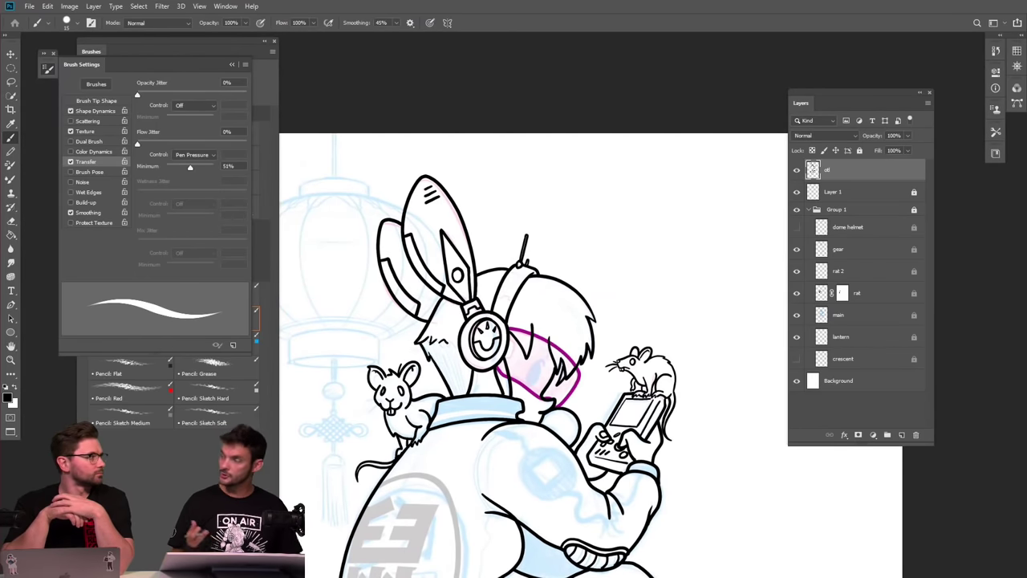
Try a skull doodle with oval eye sockets and a nose on the empty canvas beside the small rat.
{"action": "left_click_drag", "start_coordinate": [642, 369], "coordinate": [694, 369]}
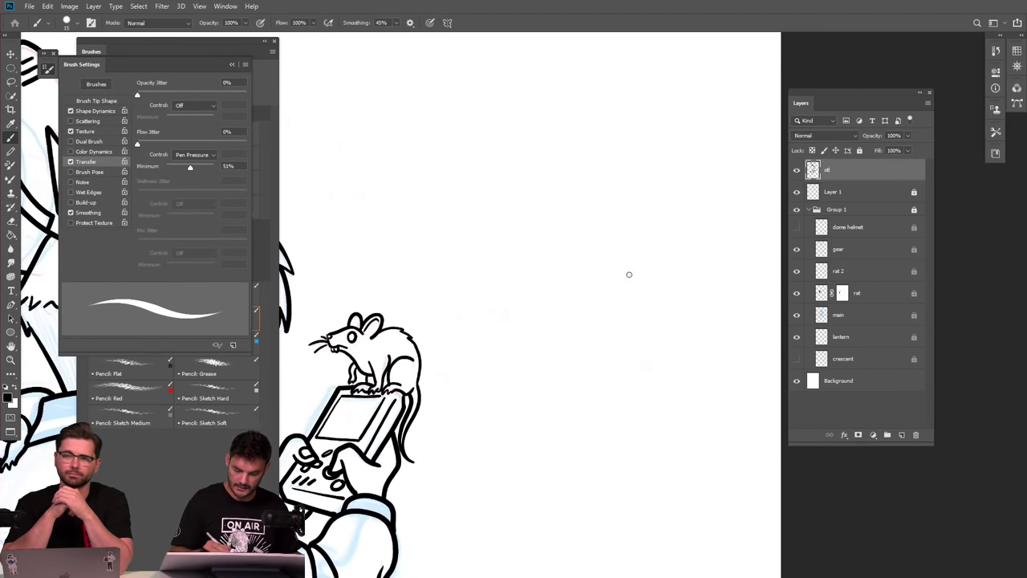
{"action": "mouse_move", "coordinate": [630, 236]}
{"action": "left_mouse_down"}
{"action": "mouse_move", "coordinate": [574, 259]}
{"action": "mouse_move", "coordinate": [544, 318]}
{"action": "mouse_move", "coordinate": [584, 341]}
{"action": "mouse_move", "coordinate": [583, 374]}
{"action": "mouse_move", "coordinate": [607, 375]}
{"action": "mouse_move", "coordinate": [624, 396]}
{"action": "mouse_move", "coordinate": [661, 393]}
{"action": "mouse_move", "coordinate": [670, 360]}
{"action": "mouse_move", "coordinate": [697, 349]}
{"action": "mouse_move", "coordinate": [689, 281]}
{"action": "mouse_move", "coordinate": [636, 236]}
{"action": "mouse_move", "coordinate": [604, 279]}
{"action": "mouse_move", "coordinate": [616, 329]}
{"action": "mouse_move", "coordinate": [610, 258]}
{"action": "mouse_move", "coordinate": [665, 333]}
{"action": "mouse_move", "coordinate": [654, 269]}
{"action": "left_mouse_up"}
{"action": "mouse_move", "coordinate": [623, 350]}
{"action": "left_mouse_down"}
{"action": "mouse_move", "coordinate": [636, 324]}
{"action": "mouse_move", "coordinate": [630, 341]}
{"action": "left_mouse_up"}
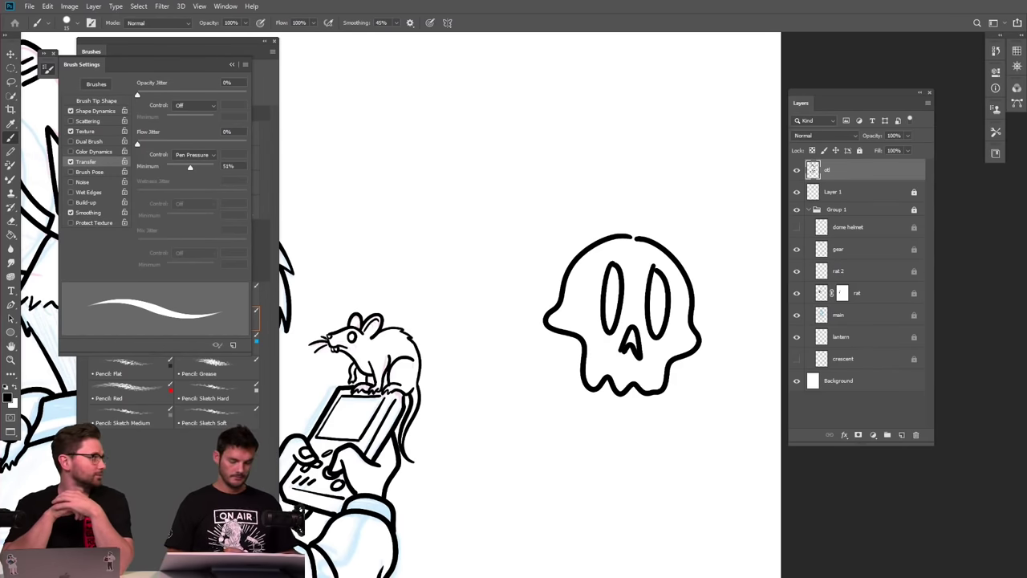
{"action": "key", "text": "ctrl+z"}
{"action": "key", "text": "ctrl+z"}
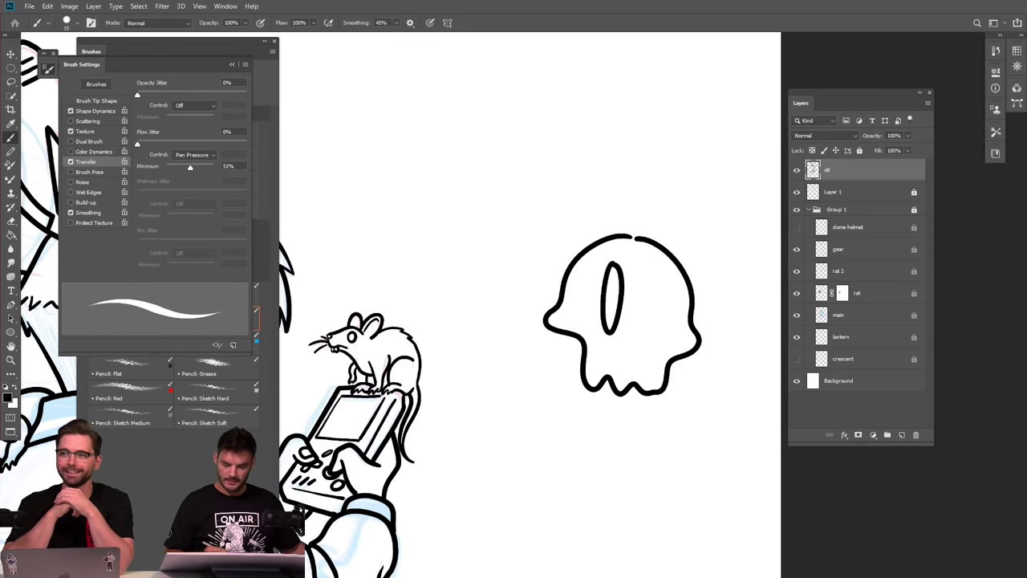
{"action": "key", "text": "ctrl+z"}
{"action": "key", "text": "ctrl+z"}
Ink the character's eye behind the visor as a solid black slanted oval with a short curved lash above.
{"action": "mouse_move", "coordinate": [698, 374]}
{"action": "left_mouse_down"}
{"action": "mouse_move", "coordinate": [602, 374]}
{"action": "mouse_move", "coordinate": [634, 284]}
{"action": "left_mouse_up"}
{"action": "left_click_drag", "start_coordinate": [574, 255], "coordinate": [674, 286]}
{"action": "mouse_move", "coordinate": [529, 354]}
{"action": "left_mouse_down"}
{"action": "mouse_move", "coordinate": [476, 393]}
{"action": "mouse_move", "coordinate": [483, 415]}
{"action": "mouse_move", "coordinate": [501, 410]}
{"action": "mouse_move", "coordinate": [509, 347]}
{"action": "mouse_move", "coordinate": [489, 366]}
{"action": "mouse_move", "coordinate": [481, 403]}
{"action": "mouse_move", "coordinate": [499, 397]}
{"action": "mouse_move", "coordinate": [508, 350]}
{"action": "mouse_move", "coordinate": [483, 390]}
{"action": "mouse_move", "coordinate": [504, 376]}
{"action": "mouse_move", "coordinate": [487, 393]}
{"action": "mouse_move", "coordinate": [504, 363]}
{"action": "mouse_move", "coordinate": [497, 396]}
{"action": "left_mouse_up"}
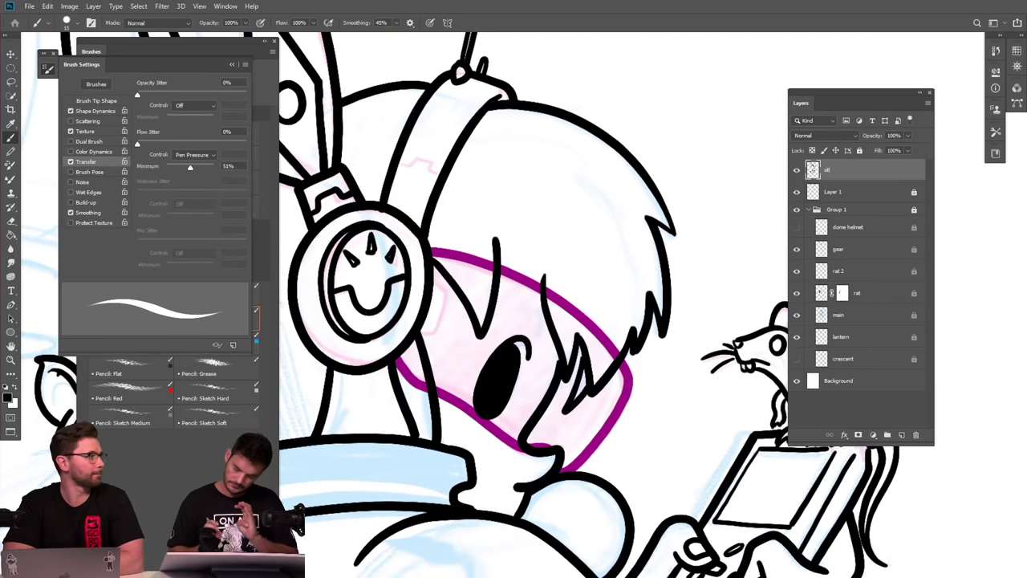
{"action": "scroll", "coordinate": [592, 372], "scroll_direction": "down", "scroll_amount": 4}
{"action": "scroll", "coordinate": [602, 381], "scroll_direction": "up", "scroll_amount": 5}
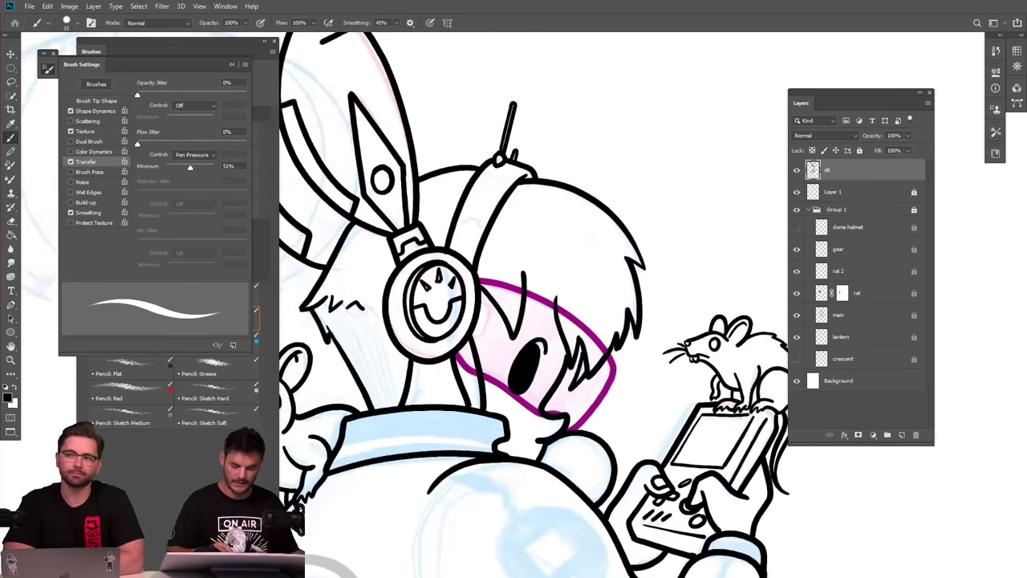
Erase the blunt upper ends of the two fringe strands into points and try jagged hair strokes between them.
{"action": "key", "text": "e"}
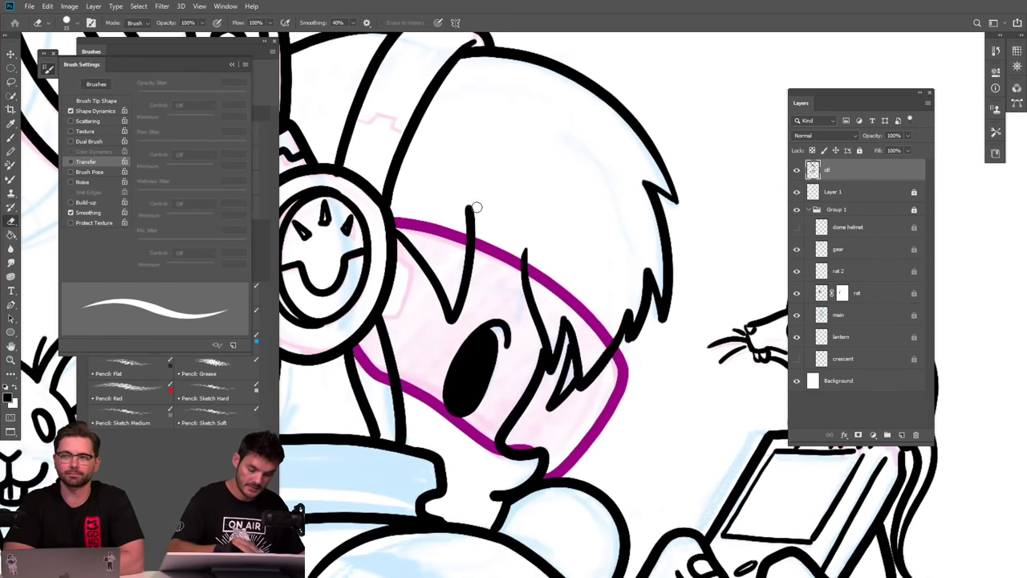
{"action": "mouse_move", "coordinate": [472, 208]}
{"action": "left_mouse_down"}
{"action": "mouse_move", "coordinate": [523, 305]}
{"action": "mouse_move", "coordinate": [526, 271]}
{"action": "left_mouse_up"}
{"action": "key", "text": "b"}
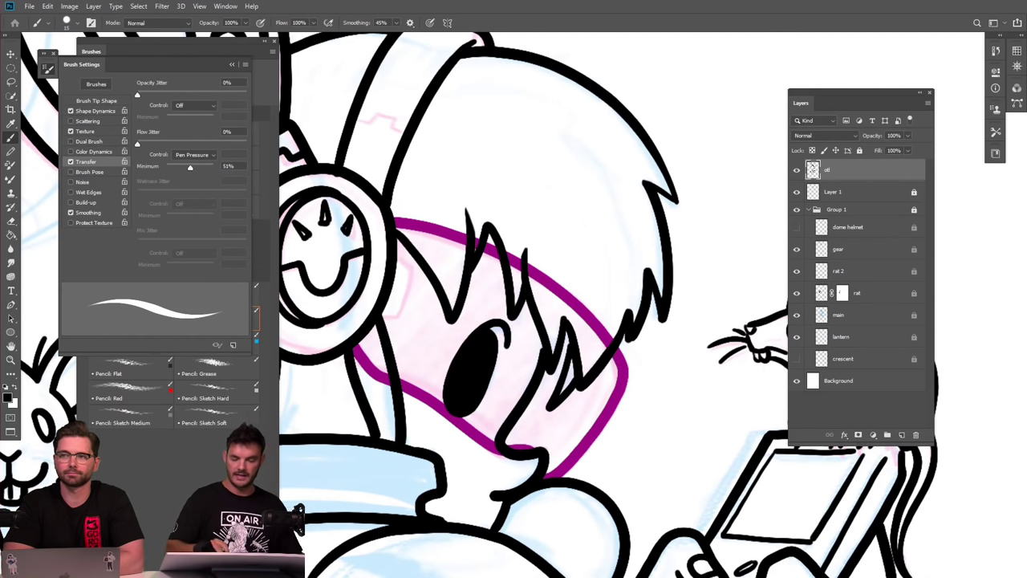
Ink a pointed hair lock between the two fringe strands over the visor and trim its tip with the eraser.
{"action": "scroll", "coordinate": [649, 348], "scroll_direction": "down", "scroll_amount": 5}
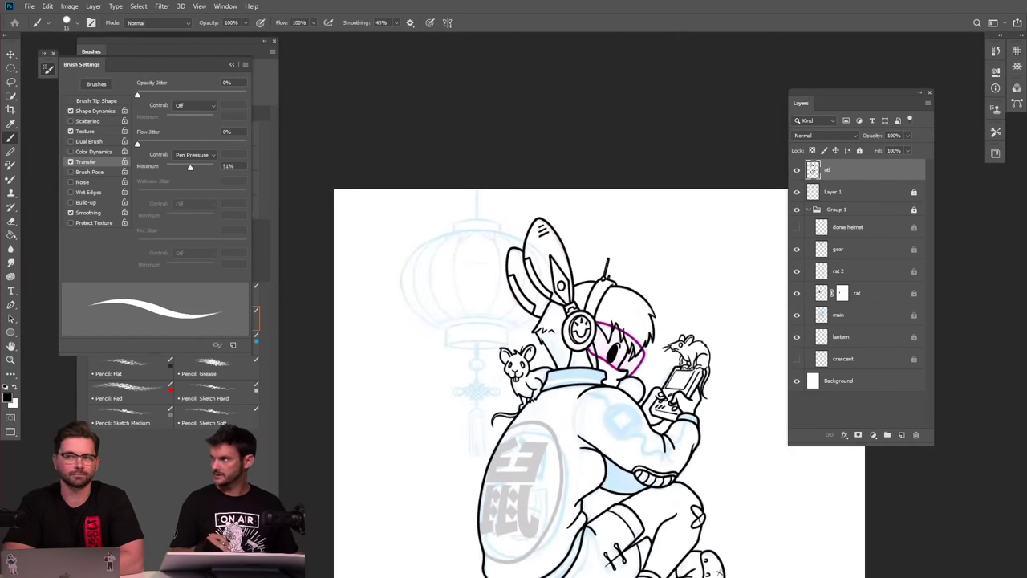
{"action": "key", "text": "ctrl+plus"}
{"action": "key", "text": "ctrl+plus"}
{"action": "key", "text": "ctrl+plus"}
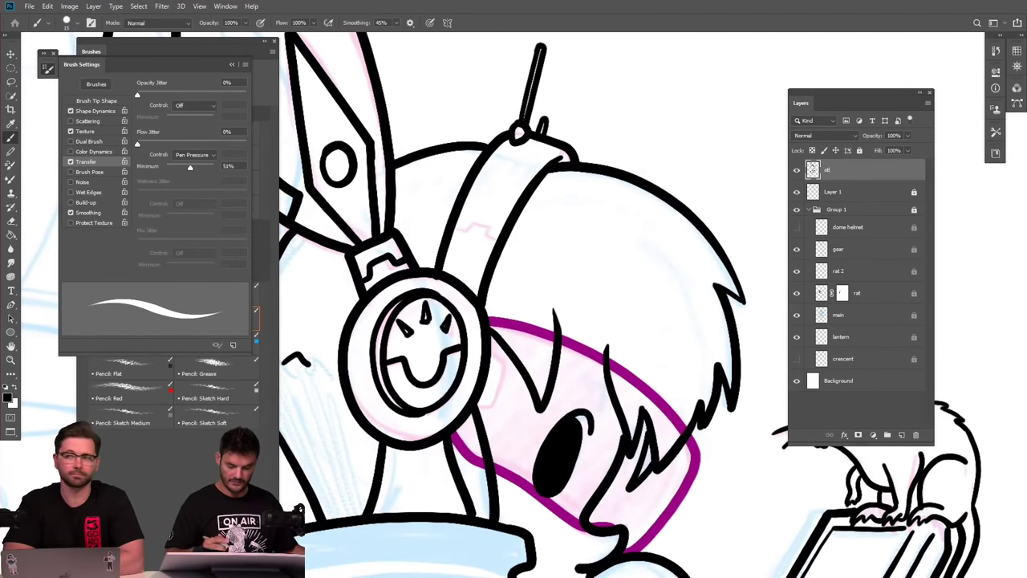
{"action": "mouse_move", "coordinate": [562, 332]}
{"action": "left_mouse_down"}
{"action": "mouse_move", "coordinate": [574, 398]}
{"action": "mouse_move", "coordinate": [608, 344]}
{"action": "left_mouse_up"}
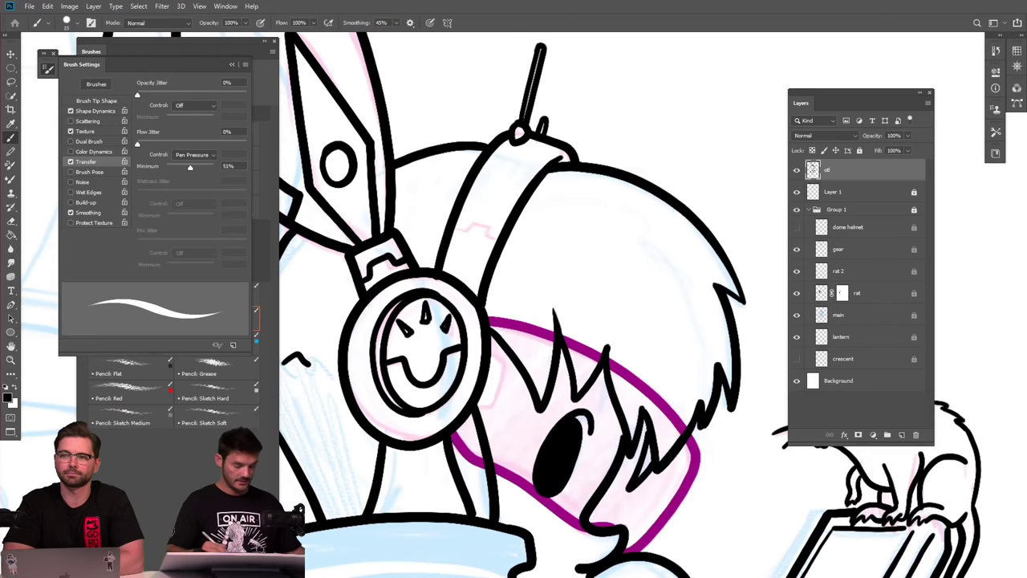
{"action": "key", "text": "e"}
{"action": "left_click_drag", "start_coordinate": [610, 338], "coordinate": [619, 392]}
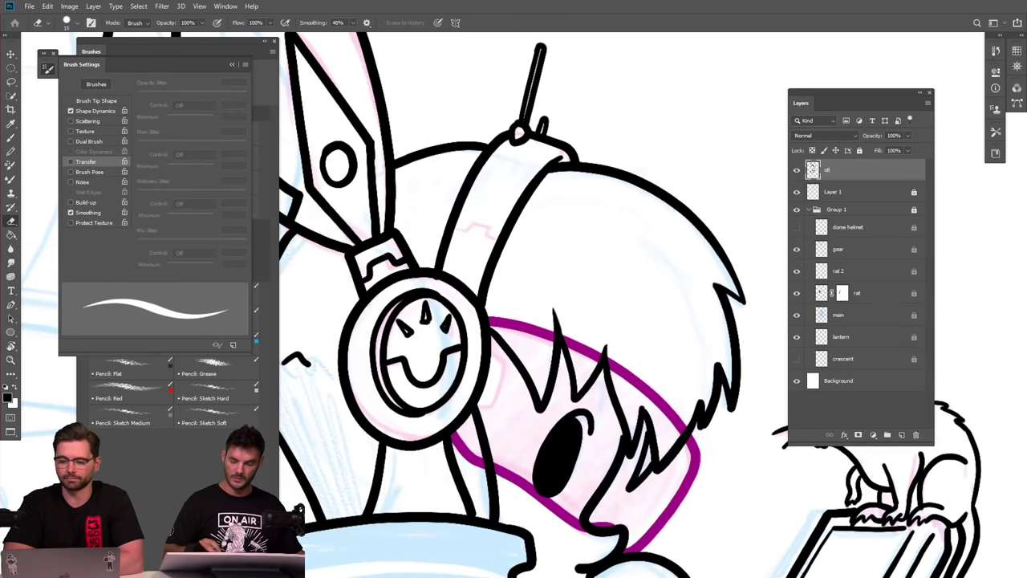
Ink the curved edge of the shorts' hem behind the raised knee, below the cross-stitched fastening.
{"action": "key", "text": "ctrl+minus"}
{"action": "key", "text": "ctrl+minus"}
{"action": "key", "text": "ctrl+minus"}
{"action": "key", "text": "b"}
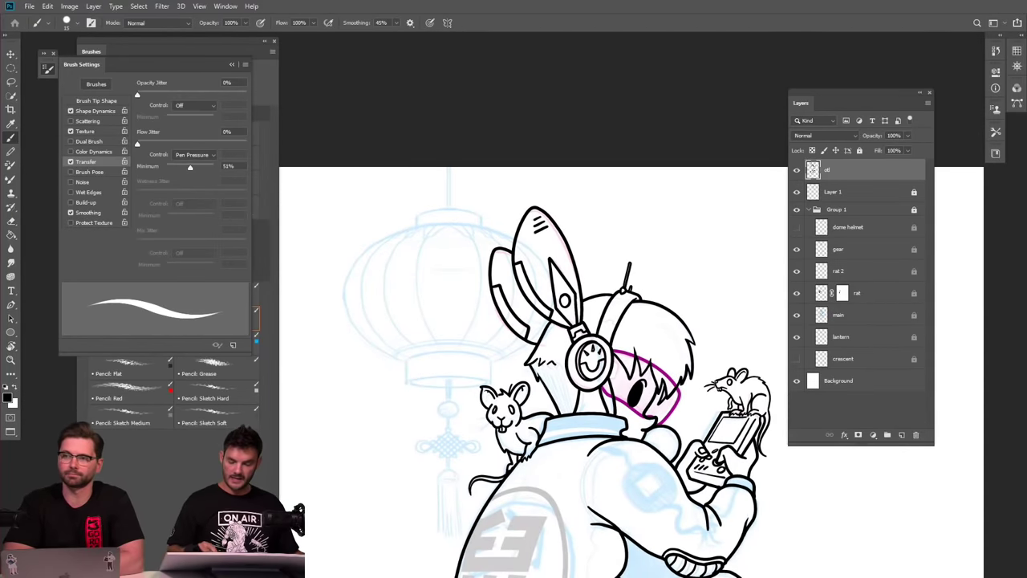
{"action": "key", "text": "ctrl+minus"}
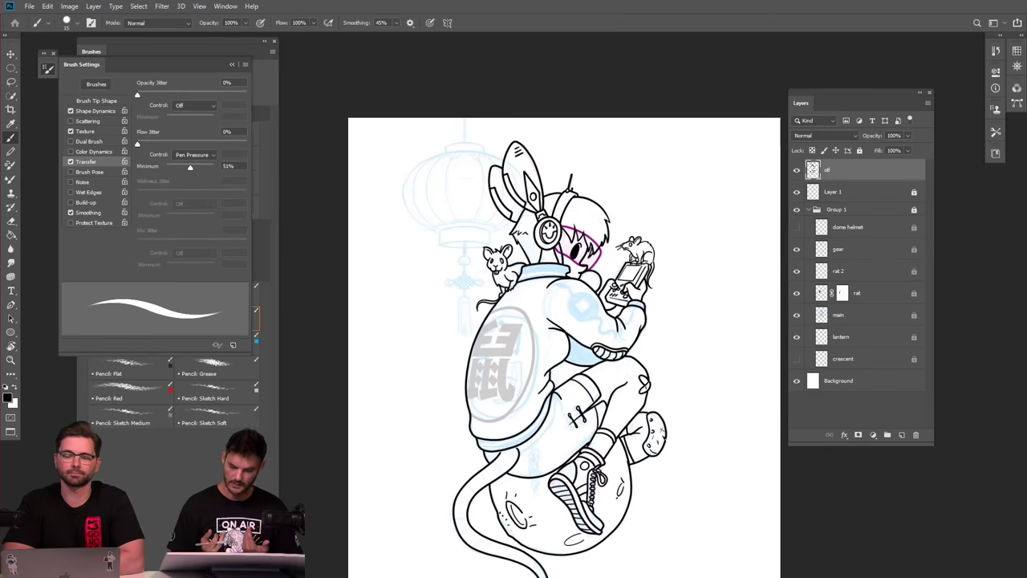
{"action": "scroll", "coordinate": [603, 450], "scroll_direction": "up", "scroll_amount": 3}
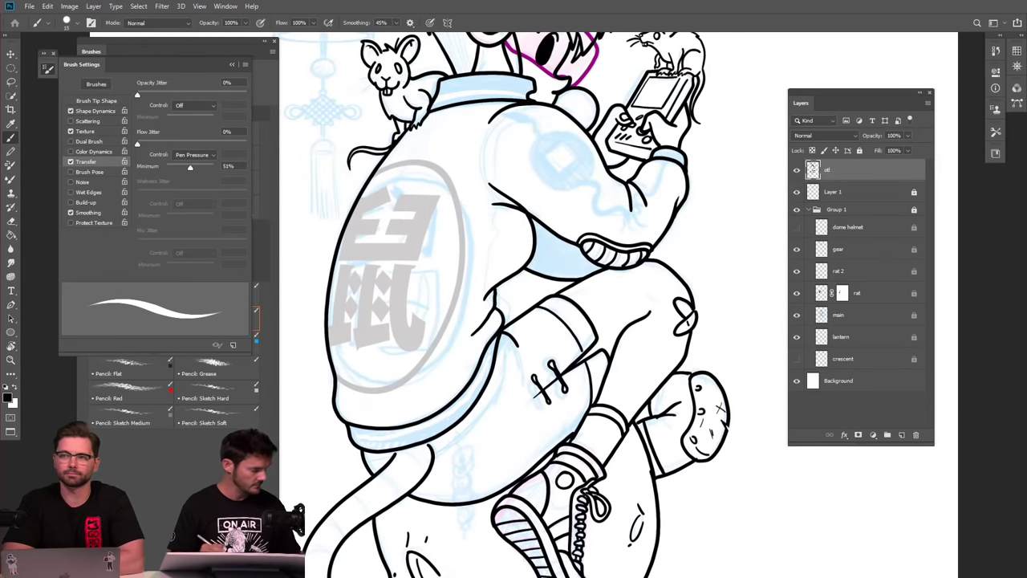
{"action": "key", "text": "e"}
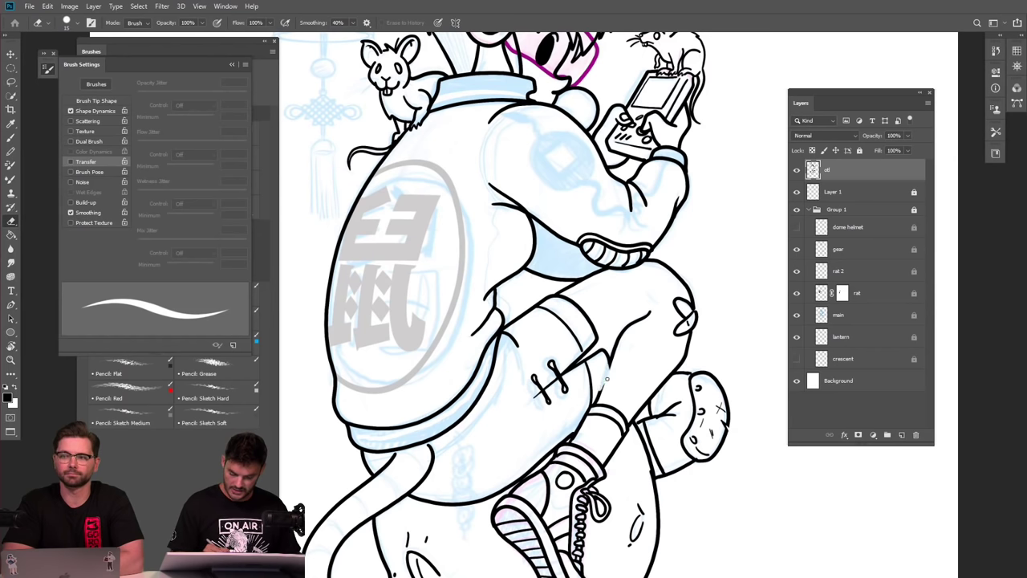
{"action": "key", "text": "b"}
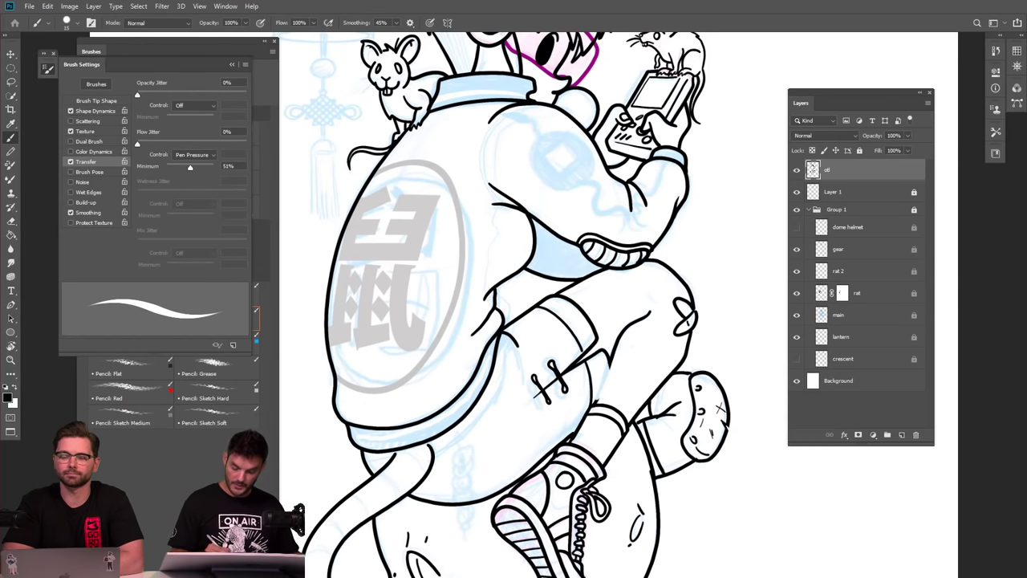
{"action": "mouse_move", "coordinate": [594, 404]}
{"action": "left_mouse_down"}
{"action": "mouse_move", "coordinate": [610, 375]}
{"action": "mouse_move", "coordinate": [603, 351]}
{"action": "left_mouse_up"}
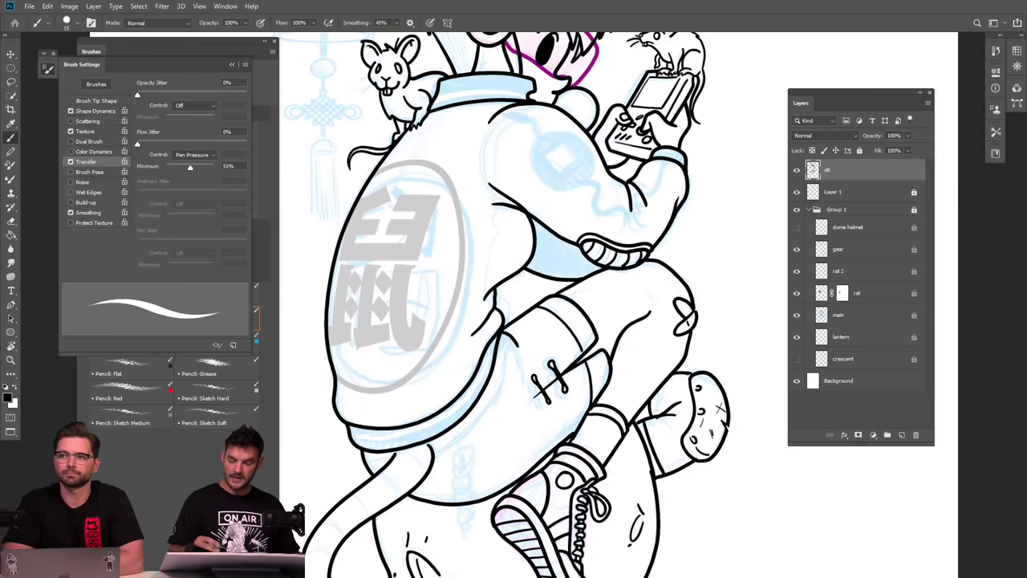
Add a new empty layer directly above Layer 1.
{"action": "scroll", "coordinate": [676, 402], "scroll_direction": "down", "scroll_amount": 5}
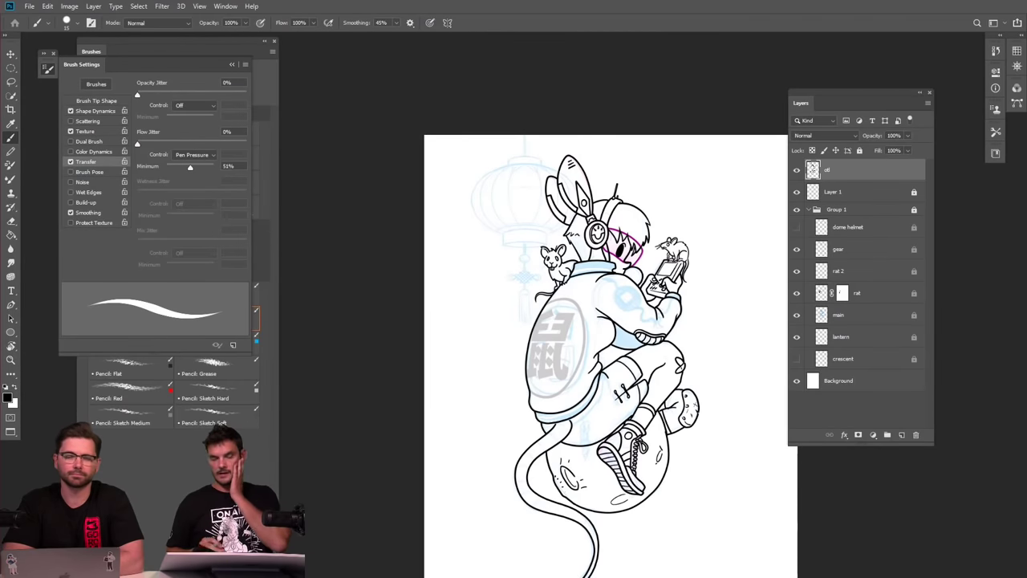
{"action": "scroll", "coordinate": [566, 310], "scroll_direction": "up", "scroll_amount": 2}
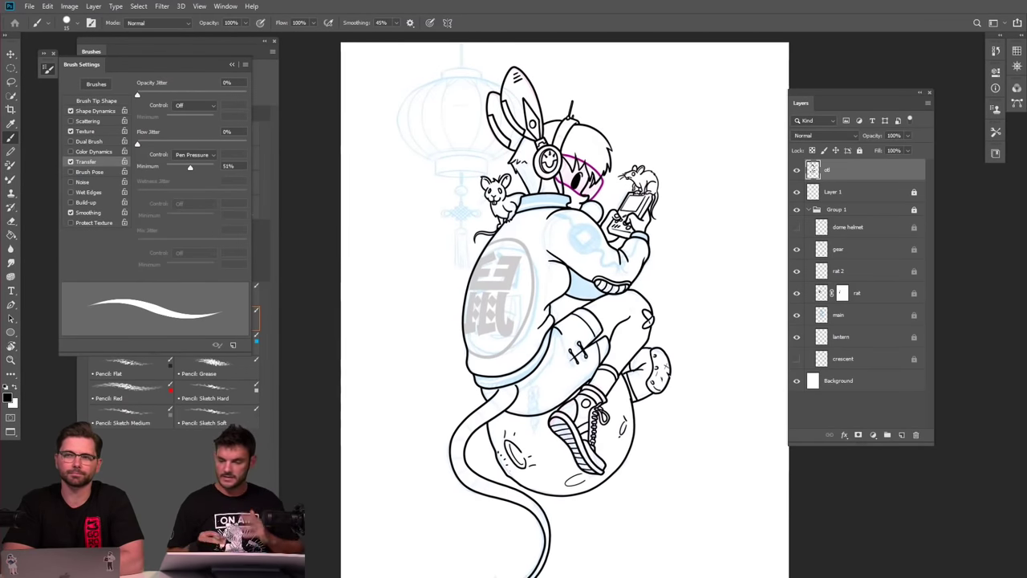
{"action": "left_click", "coordinate": [852, 192]}
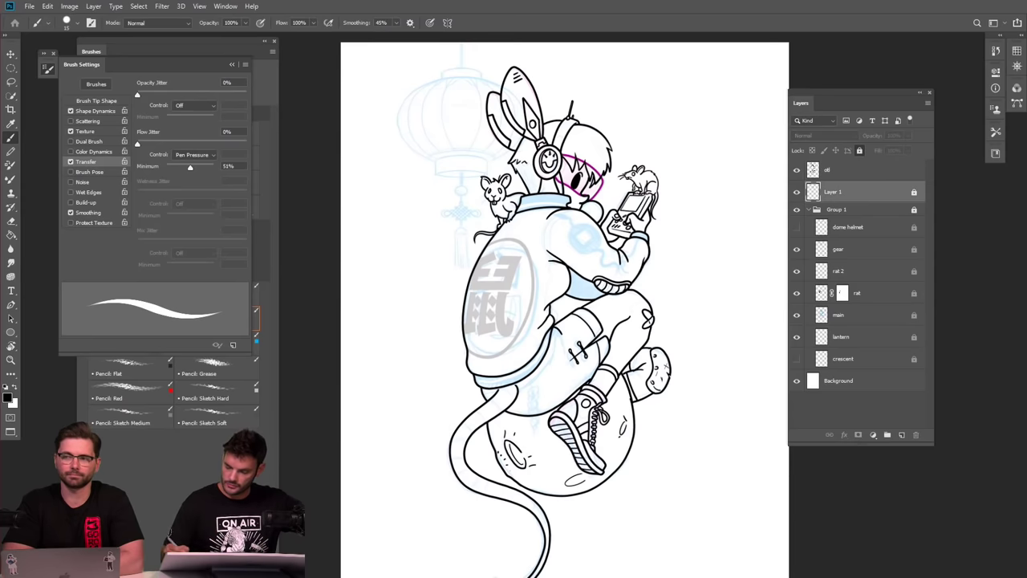
{"action": "left_click", "coordinate": [901, 434]}
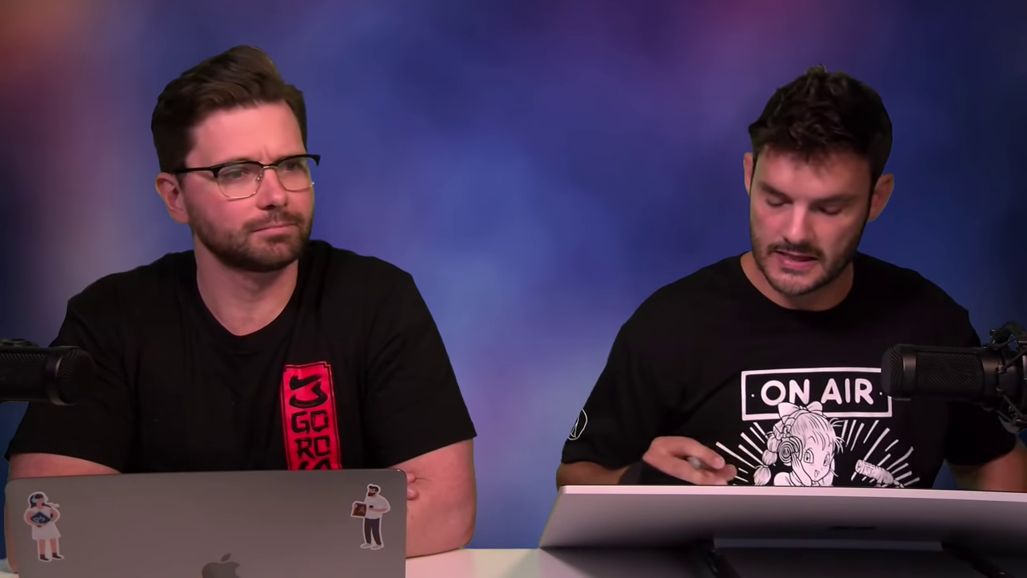
Ink the small notched seam across the headphone band on the topmost line-art layer.
{"action": "key", "text": "ctrl+minus"}
{"action": "key", "text": "ctrl+minus"}
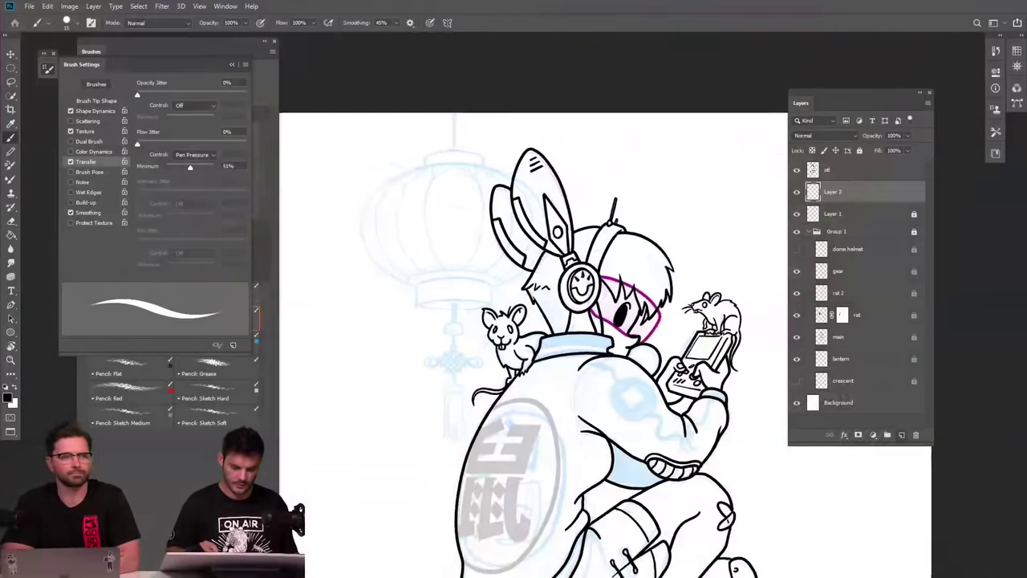
{"action": "key", "text": "ctrl+plus"}
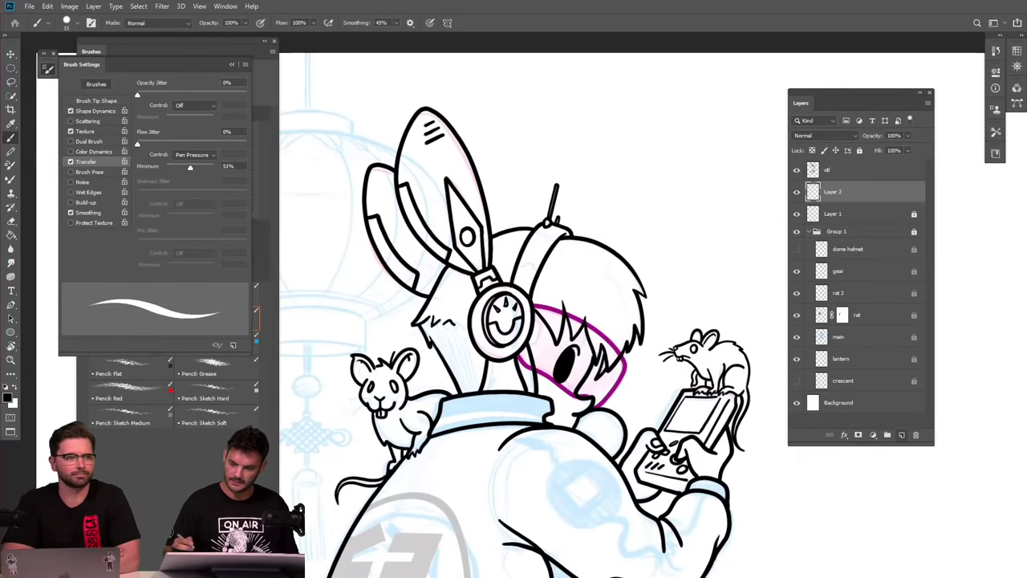
{"action": "left_click", "coordinate": [813, 169]}
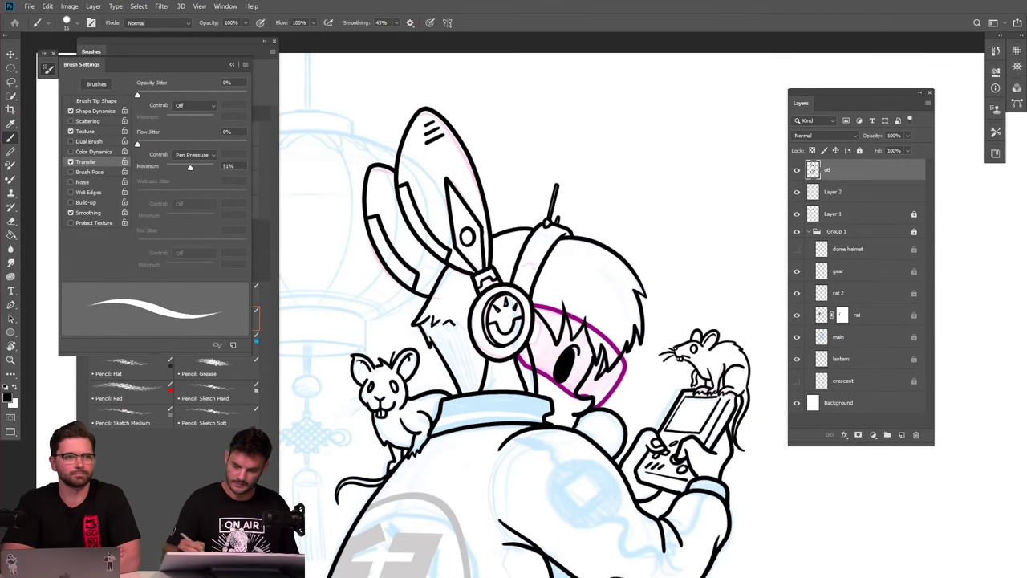
{"action": "scroll", "coordinate": [501, 262], "scroll_direction": "up", "scroll_amount": 2}
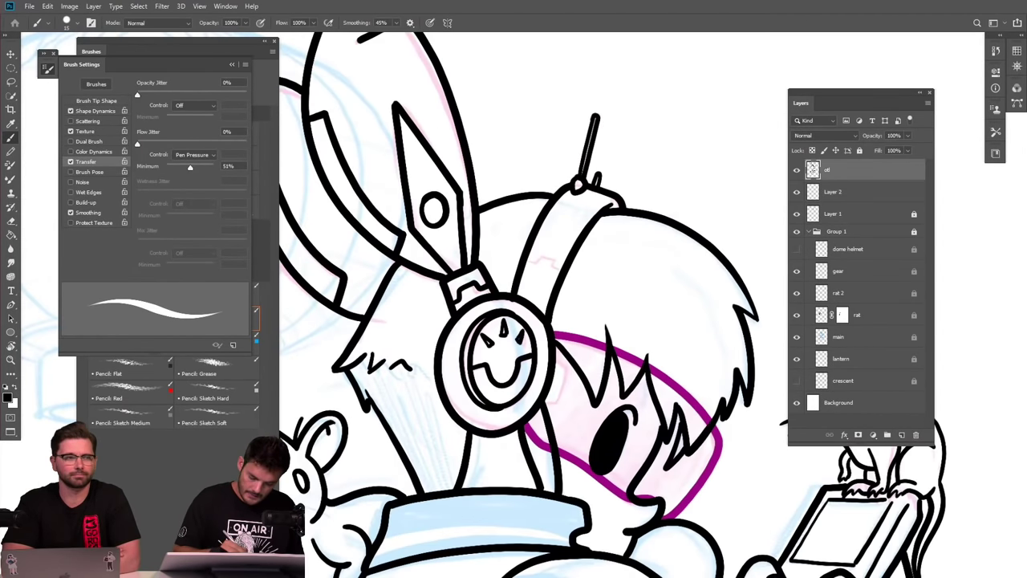
{"action": "left_click_drag", "start_coordinate": [542, 255], "coordinate": [553, 258]}
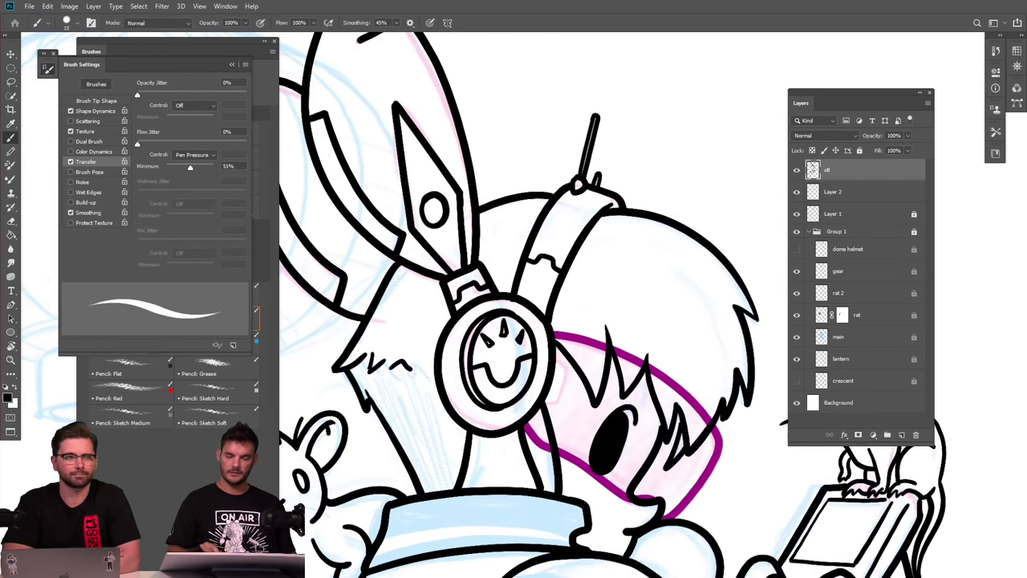
Ink thin tapered fur strokes down the neck between the ragged fur edge and the headphone.
{"action": "scroll", "coordinate": [684, 367], "scroll_direction": "down", "scroll_amount": 4}
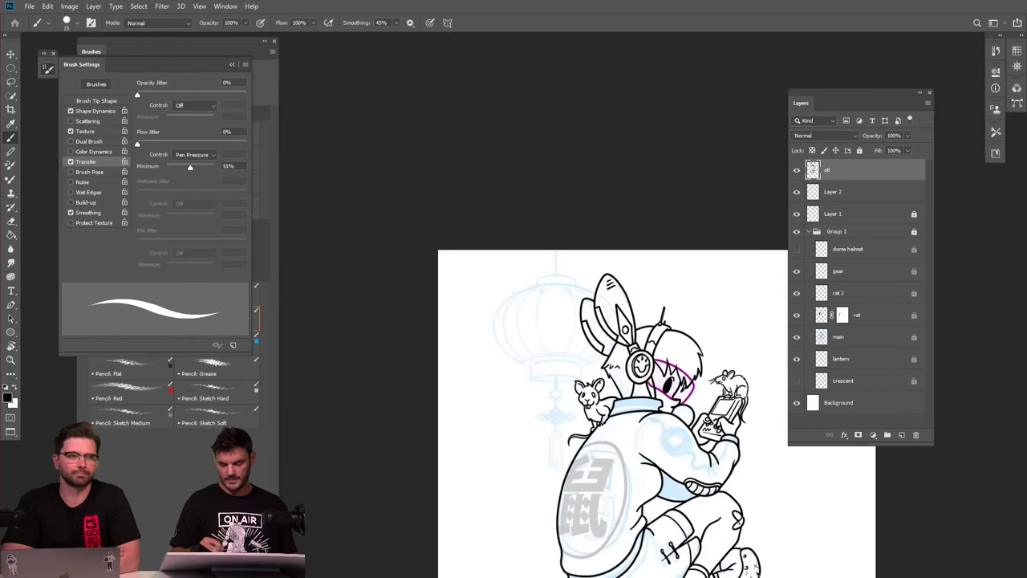
{"action": "scroll", "coordinate": [662, 394], "scroll_direction": "up", "scroll_amount": 5}
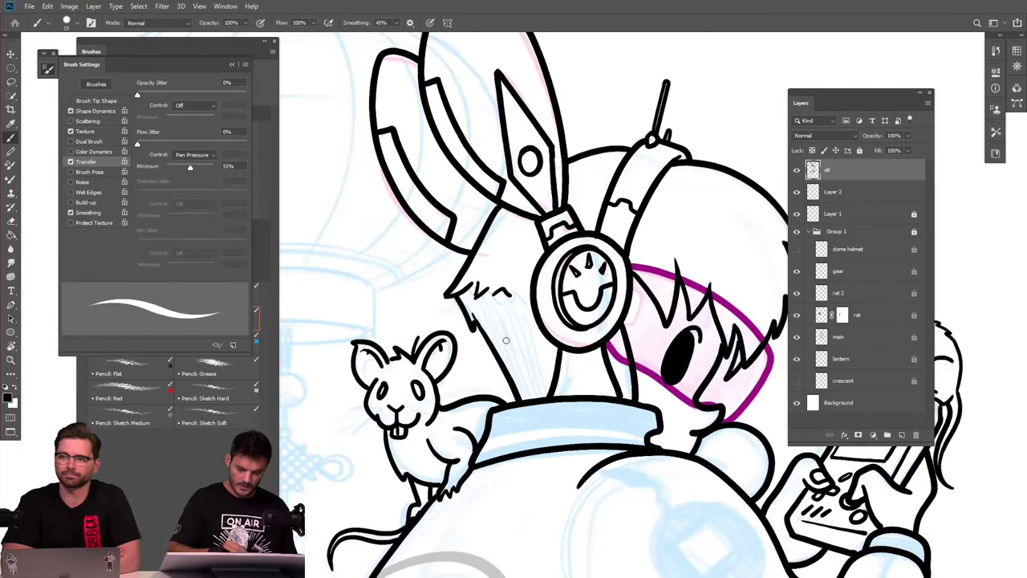
{"action": "left_click_drag", "start_coordinate": [510, 349], "coordinate": [533, 410]}
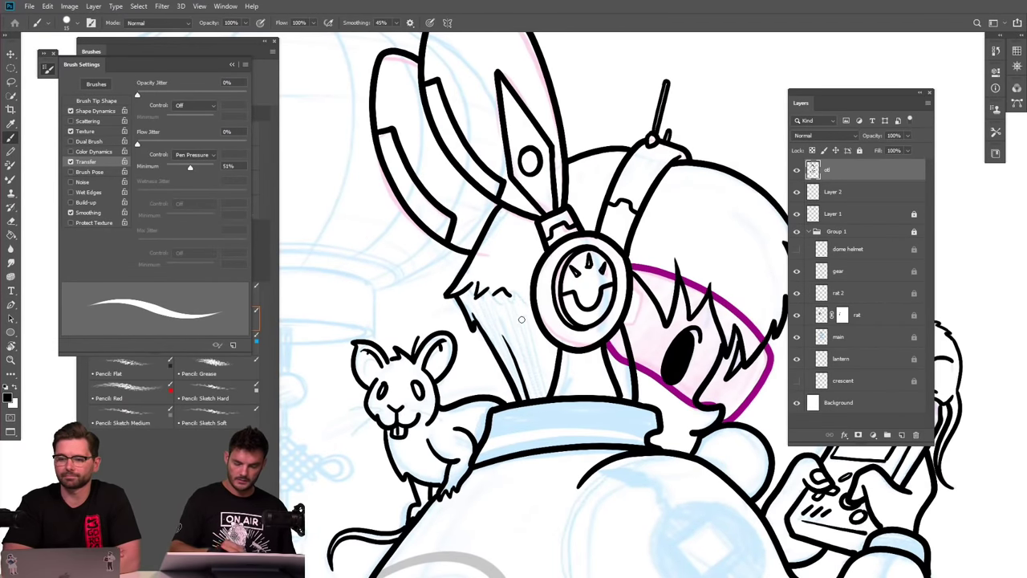
{"action": "left_click_drag", "start_coordinate": [518, 306], "coordinate": [536, 387]}
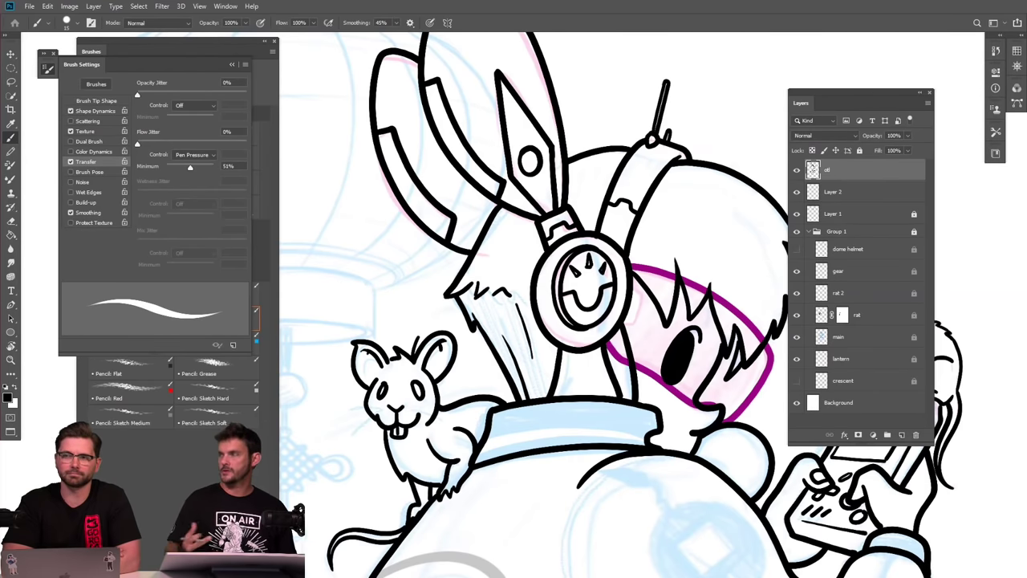
Make Layer 2 active and try inking the lantern's rounded left outline in one stroke.
{"action": "left_click_drag", "start_coordinate": [690, 341], "coordinate": [657, 483]}
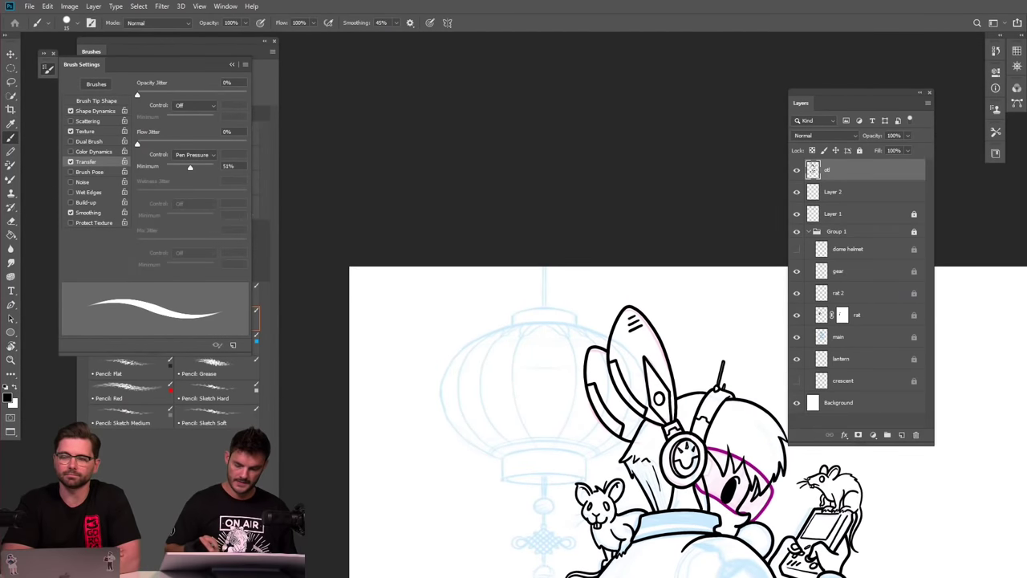
{"action": "left_click", "coordinate": [852, 192]}
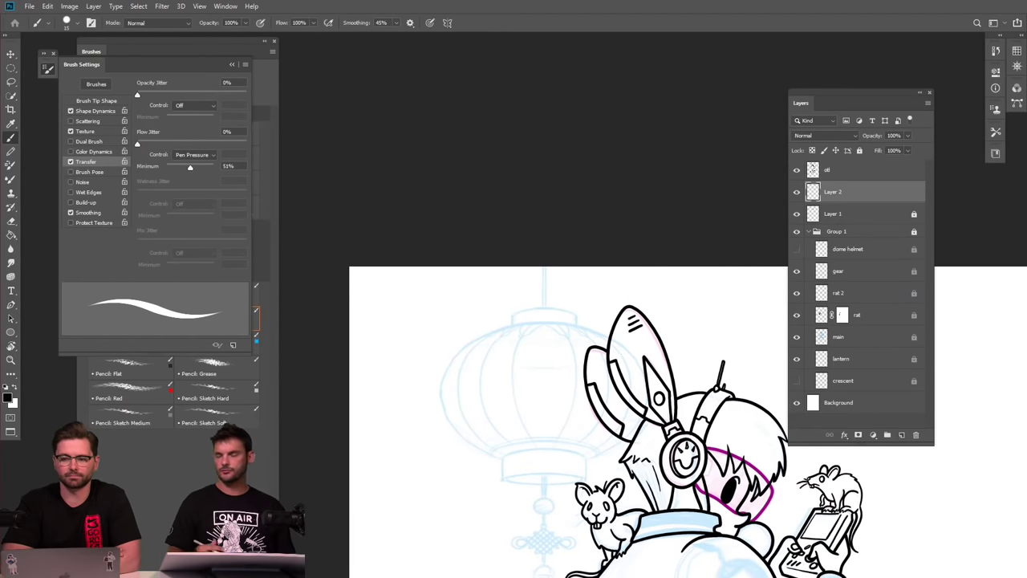
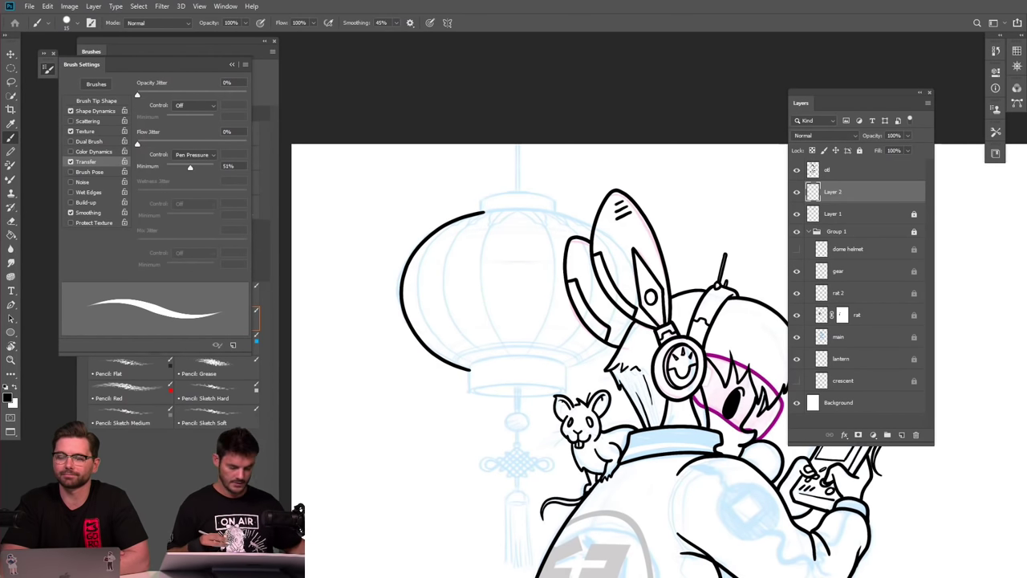
{"action": "key", "text": "ctrl+z"}
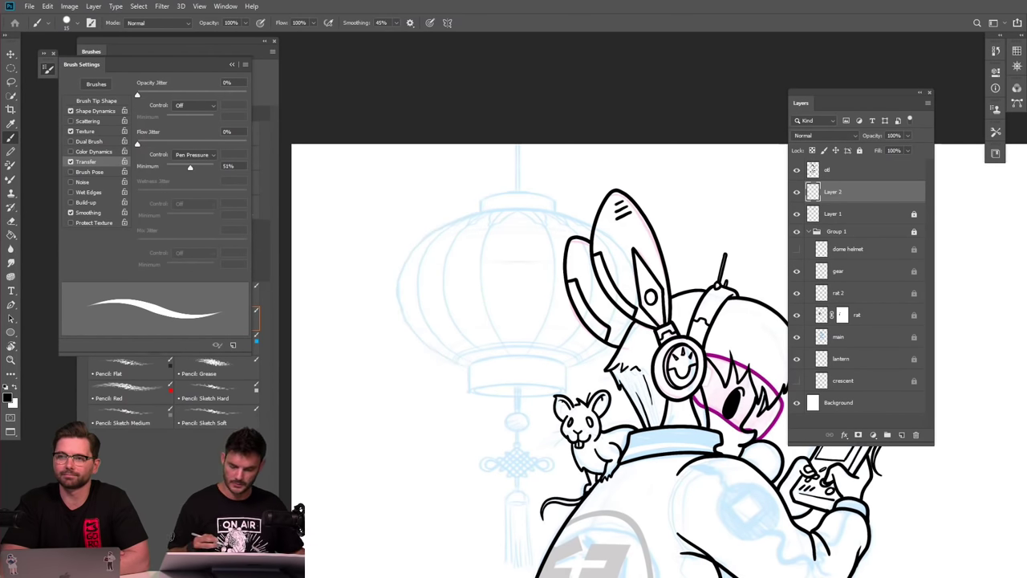
Try a small rough lantern doodle in the empty area over the lantern sketch and undo its strokes.
{"action": "scroll", "coordinate": [571, 268], "scroll_direction": "down", "scroll_amount": 5}
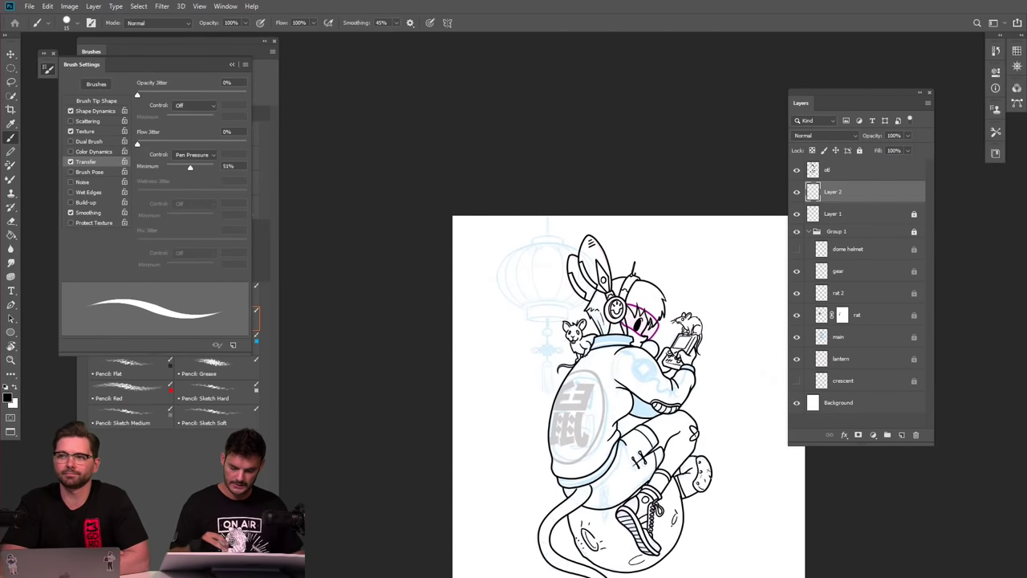
{"action": "key", "text": "ctrl+plus"}
{"action": "key", "text": "ctrl+plus"}
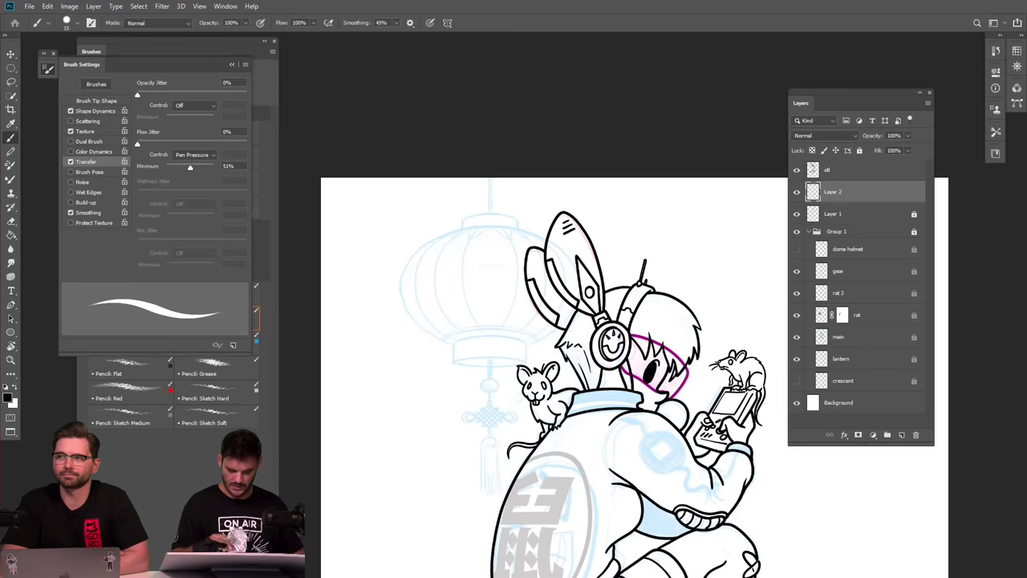
{"action": "scroll", "coordinate": [593, 377], "scroll_direction": "down", "scroll_amount": 3}
{"action": "scroll", "coordinate": [556, 279], "scroll_direction": "up", "scroll_amount": 5}
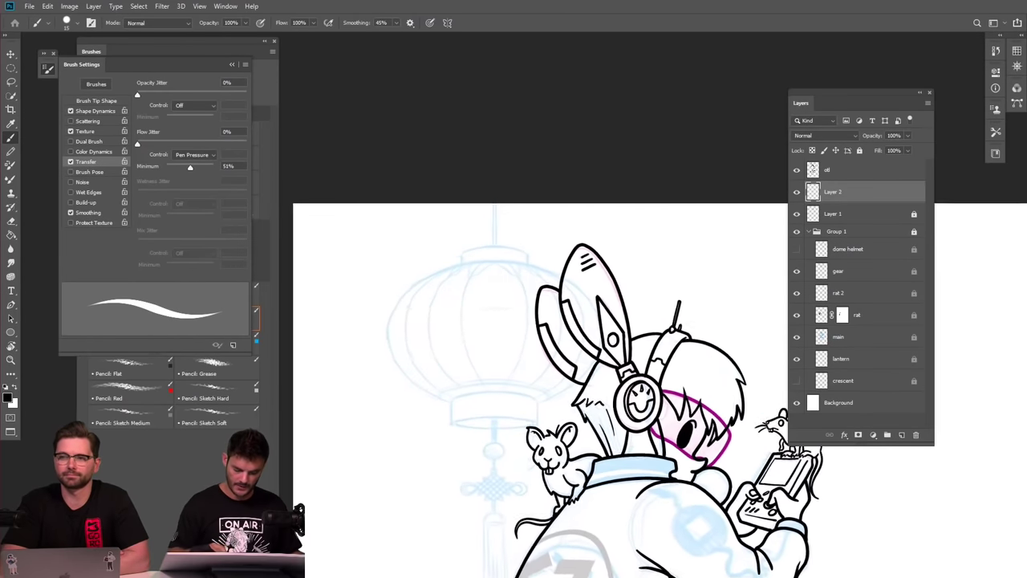
{"action": "key", "text": "ctrl+plus"}
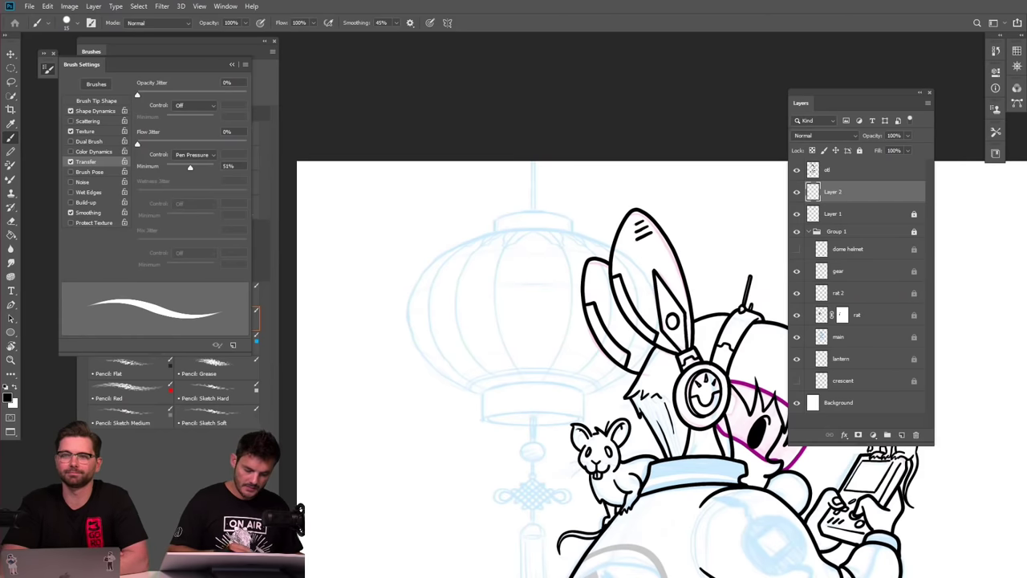
{"action": "mouse_move", "coordinate": [417, 196]}
{"action": "left_mouse_down"}
{"action": "mouse_move", "coordinate": [377, 226]}
{"action": "mouse_move", "coordinate": [382, 263]}
{"action": "mouse_move", "coordinate": [435, 279]}
{"action": "mouse_move", "coordinate": [471, 203]}
{"action": "mouse_move", "coordinate": [486, 244]}
{"action": "mouse_move", "coordinate": [423, 287]}
{"action": "mouse_move", "coordinate": [455, 278]}
{"action": "left_mouse_up"}
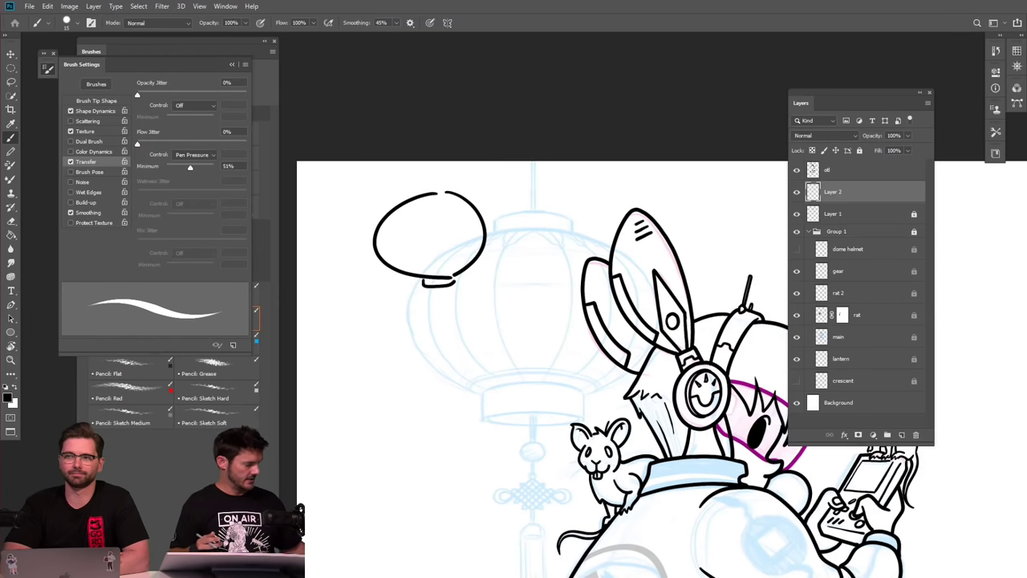
{"action": "key", "text": "ctrl+z"}
{"action": "key", "text": "ctrl+z"}
{"action": "key", "text": "ctrl+z"}
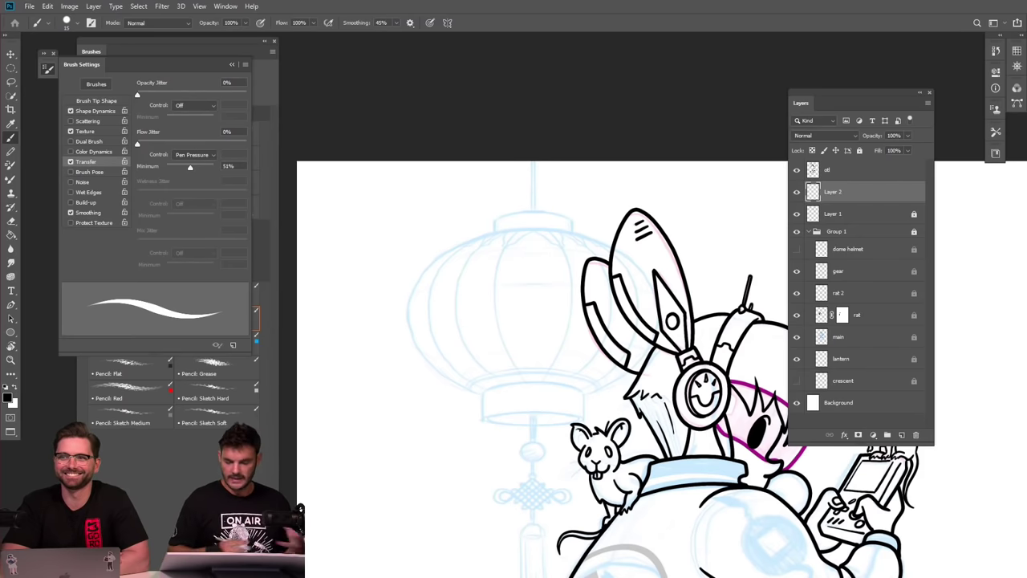
Turn on vertical paint symmetry for the brush, keeping the axis at its default position.
{"action": "scroll", "coordinate": [646, 371], "scroll_direction": "down", "scroll_amount": 3}
{"action": "scroll", "coordinate": [646, 371], "scroll_direction": "up", "scroll_amount": 4}
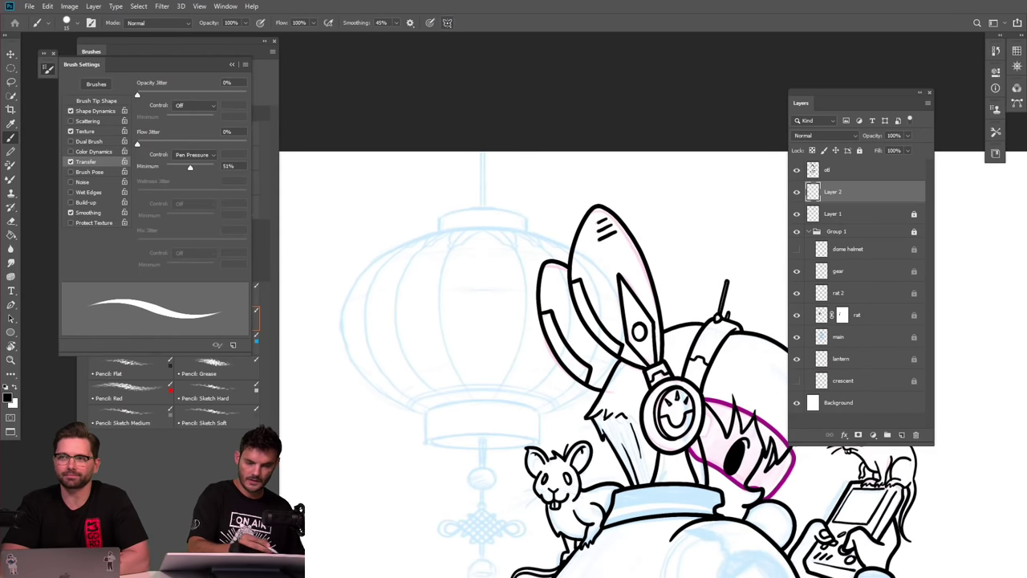
{"action": "left_click", "coordinate": [447, 23]}
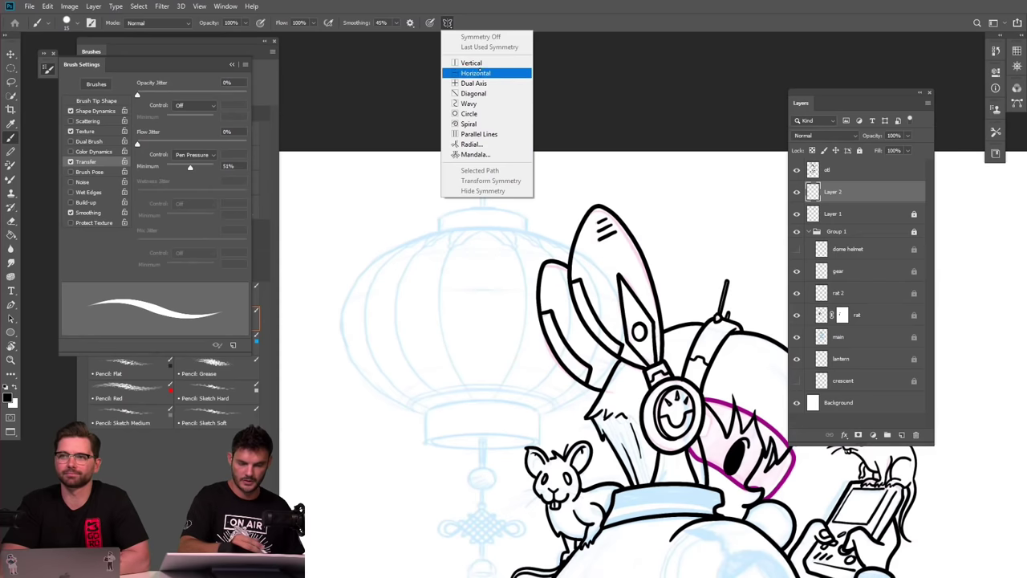
{"action": "left_click", "coordinate": [471, 62]}
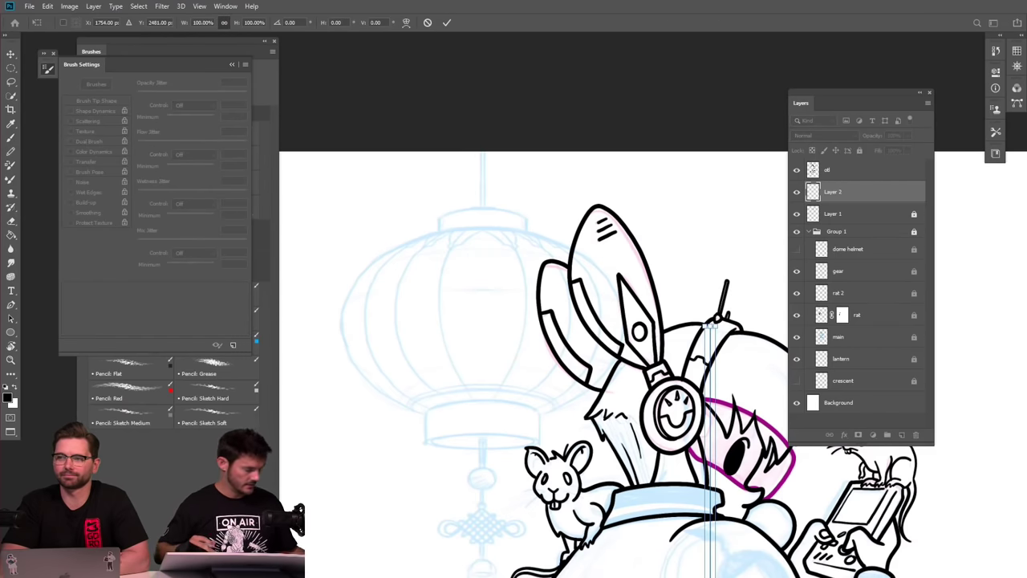
{"action": "key", "text": "Return"}
Replace the current paint symmetry with a new vertical axis placed on the lantern's centre line at X 945.50 px.
{"action": "scroll", "coordinate": [533, 361], "scroll_direction": "down", "scroll_amount": 5}
{"action": "scroll", "coordinate": [534, 361], "scroll_direction": "up", "scroll_amount": 2}
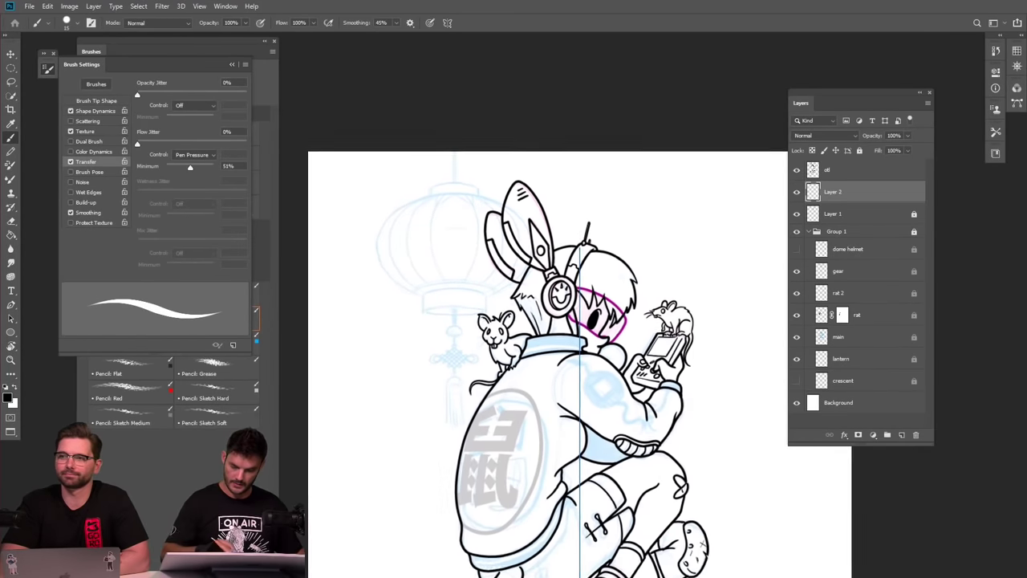
{"action": "scroll", "coordinate": [534, 361], "scroll_direction": "down", "scroll_amount": 1}
{"action": "left_click", "coordinate": [447, 23]}
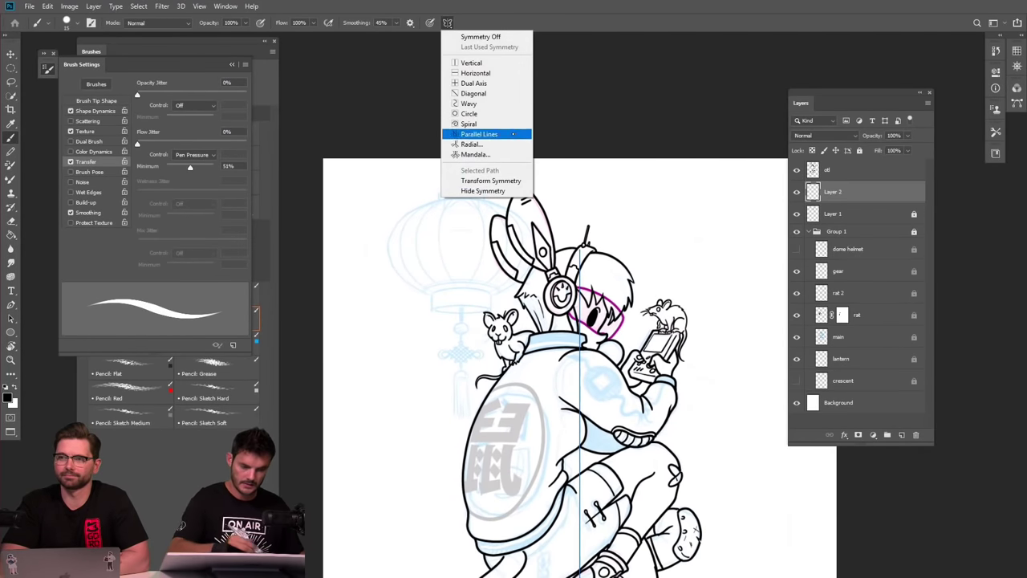
{"action": "left_click", "coordinate": [482, 37]}
{"action": "left_click", "coordinate": [447, 23]}
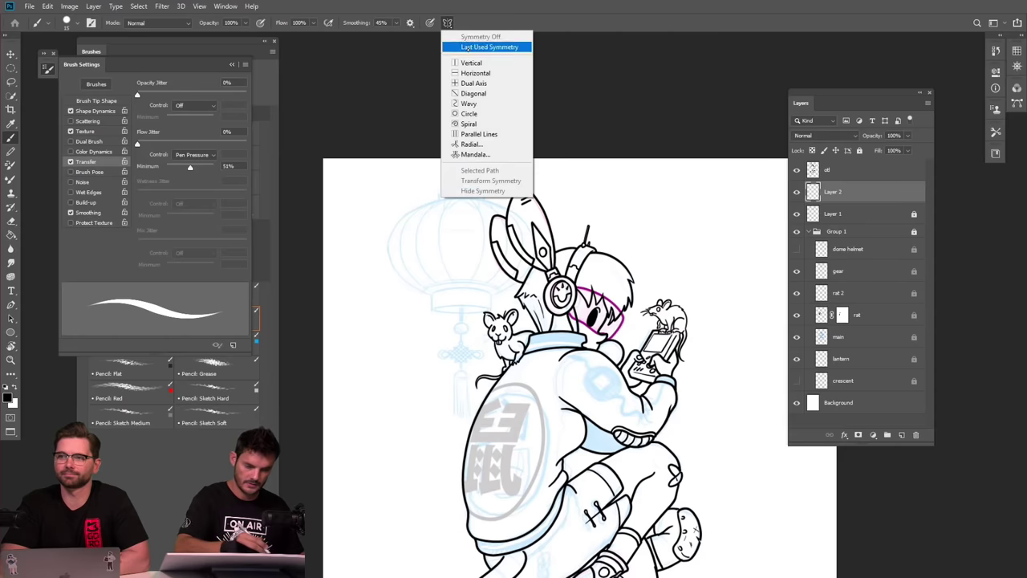
{"action": "left_click", "coordinate": [471, 62]}
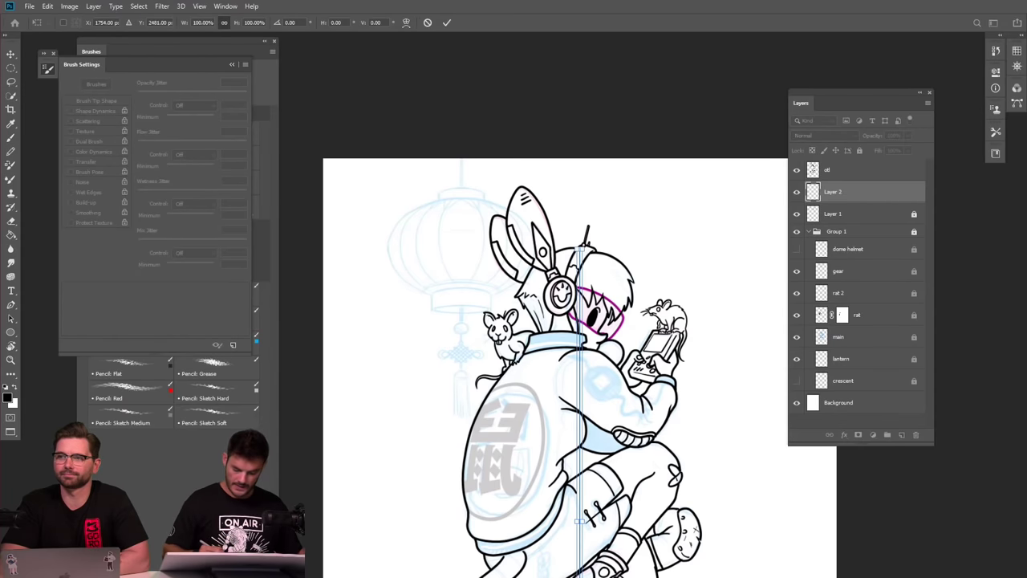
{"action": "left_click_drag", "start_coordinate": [581, 459], "coordinate": [461, 351]}
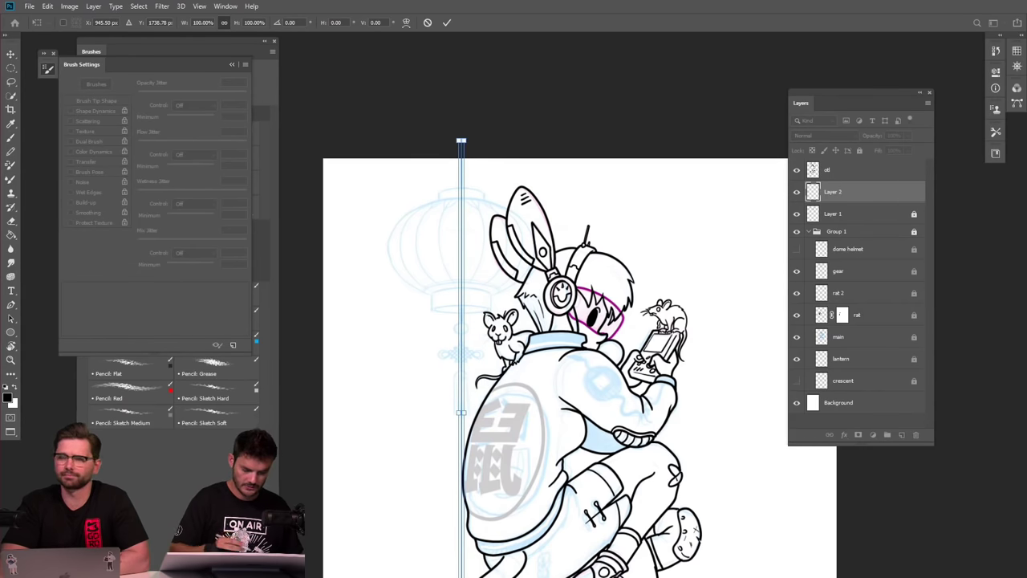
{"action": "key", "text": "Return"}
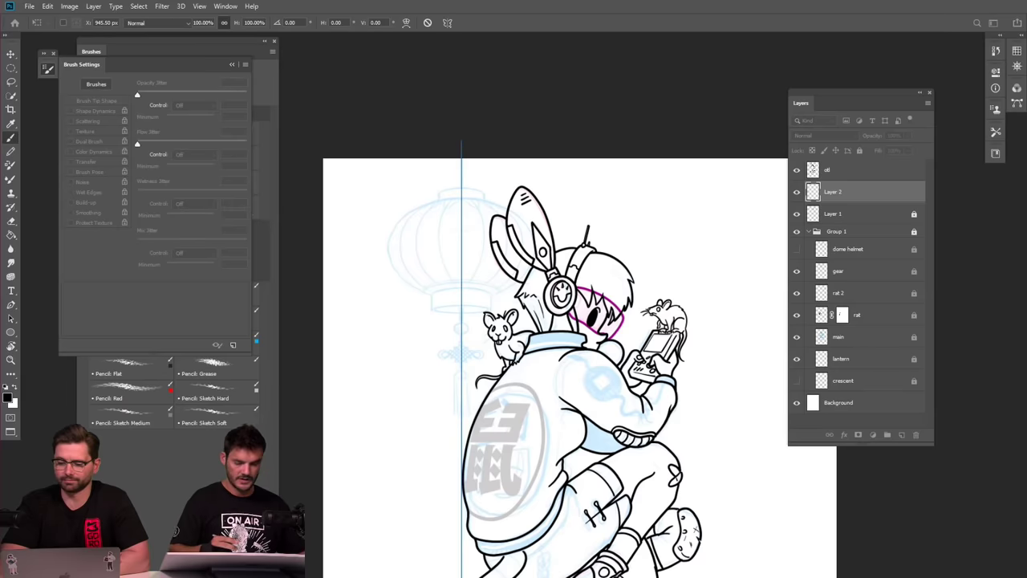
Try the mirrored brush with a short line at the lantern's base and a long wavy doodle, undoing both strokes.
{"action": "scroll", "coordinate": [498, 282], "scroll_direction": "up", "scroll_amount": 5}
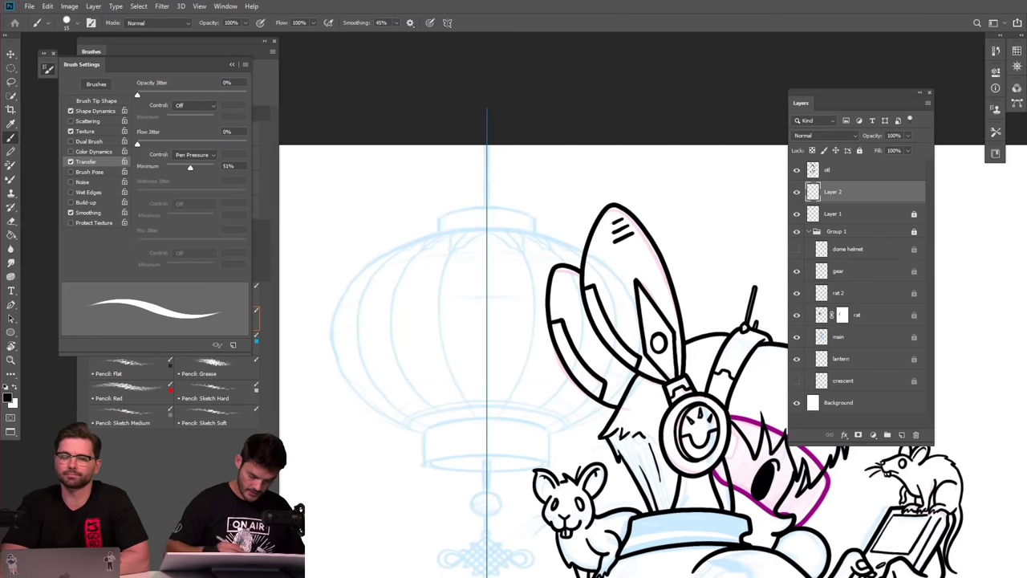
{"action": "left_click_drag", "start_coordinate": [421, 433], "coordinate": [423, 468]}
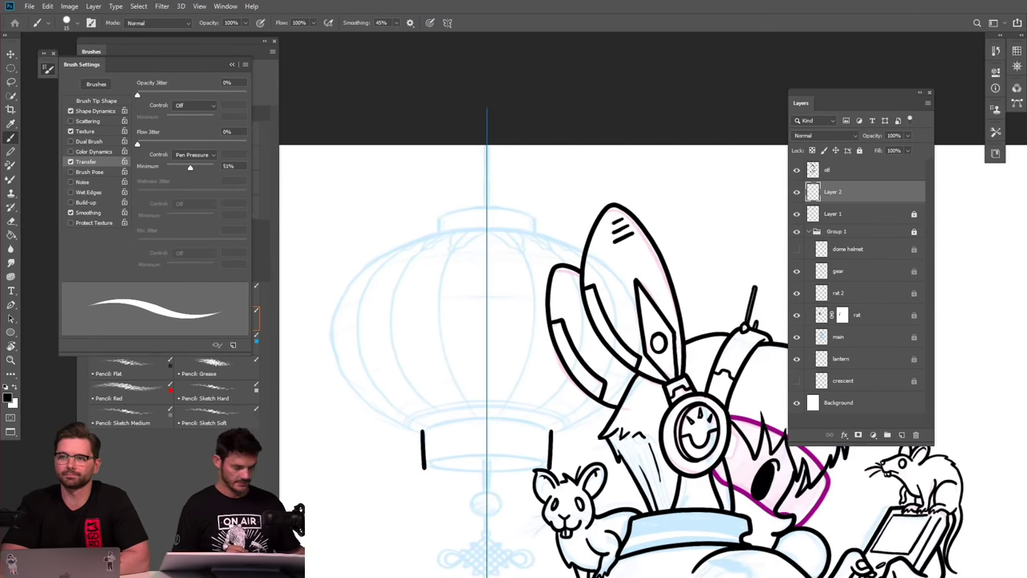
{"action": "key", "text": "ctrl+z"}
{"action": "mouse_move", "coordinate": [477, 286]}
{"action": "left_mouse_down"}
{"action": "mouse_move", "coordinate": [425, 320]}
{"action": "mouse_move", "coordinate": [472, 342]}
{"action": "mouse_move", "coordinate": [417, 390]}
{"action": "mouse_move", "coordinate": [459, 406]}
{"action": "mouse_move", "coordinate": [392, 425]}
{"action": "mouse_move", "coordinate": [327, 490]}
{"action": "mouse_move", "coordinate": [431, 470]}
{"action": "mouse_move", "coordinate": [457, 490]}
{"action": "mouse_move", "coordinate": [400, 547]}
{"action": "mouse_move", "coordinate": [467, 533]}
{"action": "left_mouse_up"}
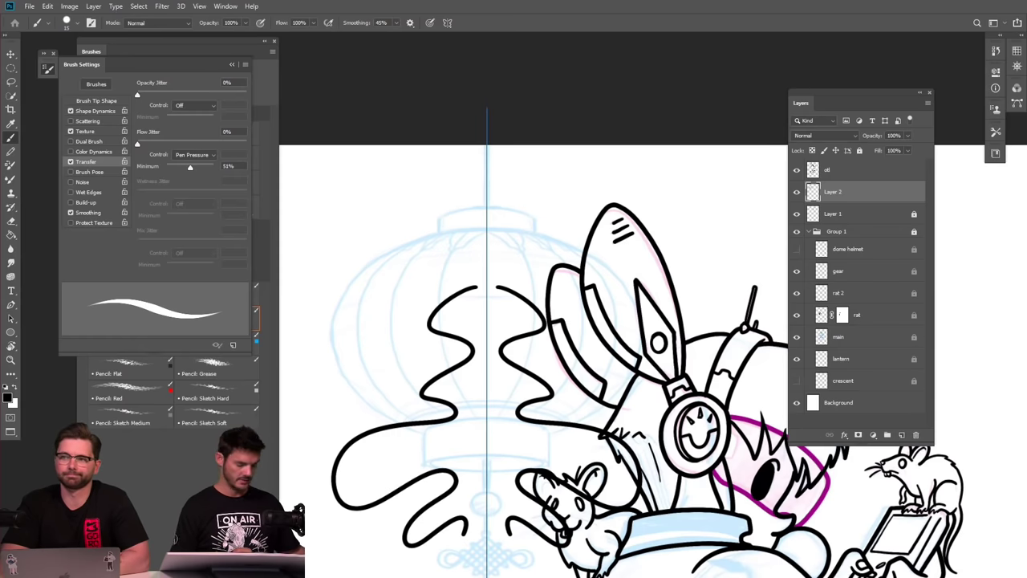
{"action": "key", "text": "ctrl+z"}
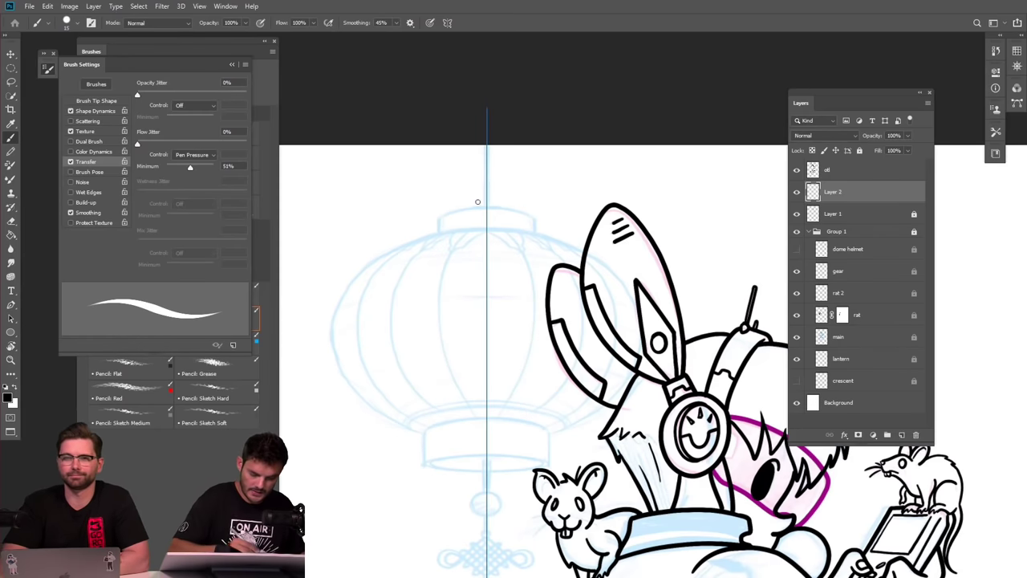
Ink the lantern's top cap and its rounded body outline as mirrored strokes over the sketch.
{"action": "mouse_move", "coordinate": [440, 233]}
{"action": "left_mouse_down"}
{"action": "mouse_move", "coordinate": [439, 216]}
{"action": "mouse_move", "coordinate": [484, 206]}
{"action": "left_mouse_up"}
{"action": "left_click_drag", "start_coordinate": [487, 337], "coordinate": [555, 256]}
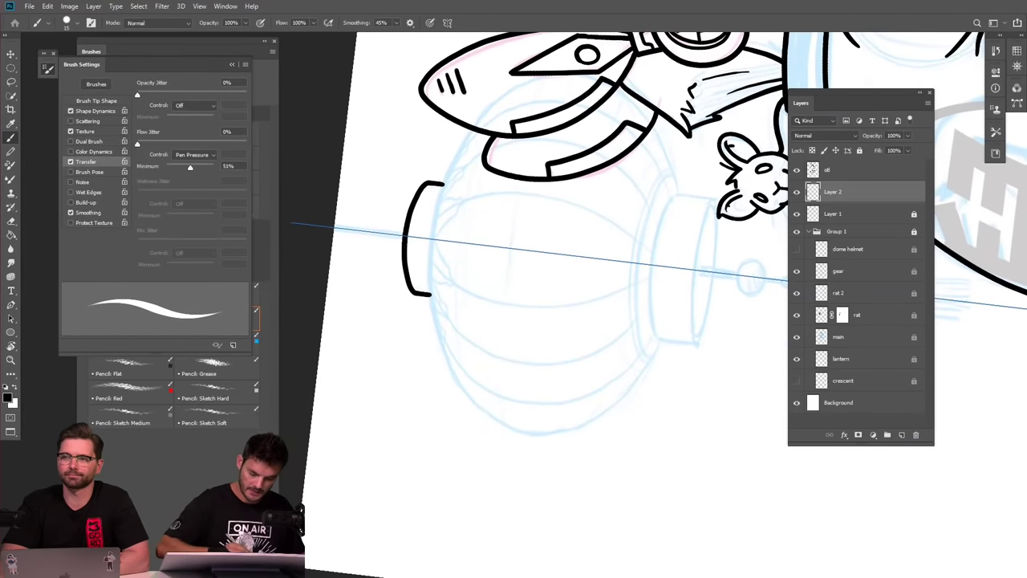
{"action": "mouse_move", "coordinate": [431, 240]}
{"action": "left_mouse_down"}
{"action": "mouse_move", "coordinate": [434, 319]}
{"action": "mouse_move", "coordinate": [451, 371]}
{"action": "mouse_move", "coordinate": [492, 422]}
{"action": "mouse_move", "coordinate": [543, 433]}
{"action": "mouse_move", "coordinate": [592, 416]}
{"action": "mouse_move", "coordinate": [661, 341]}
{"action": "left_mouse_up"}
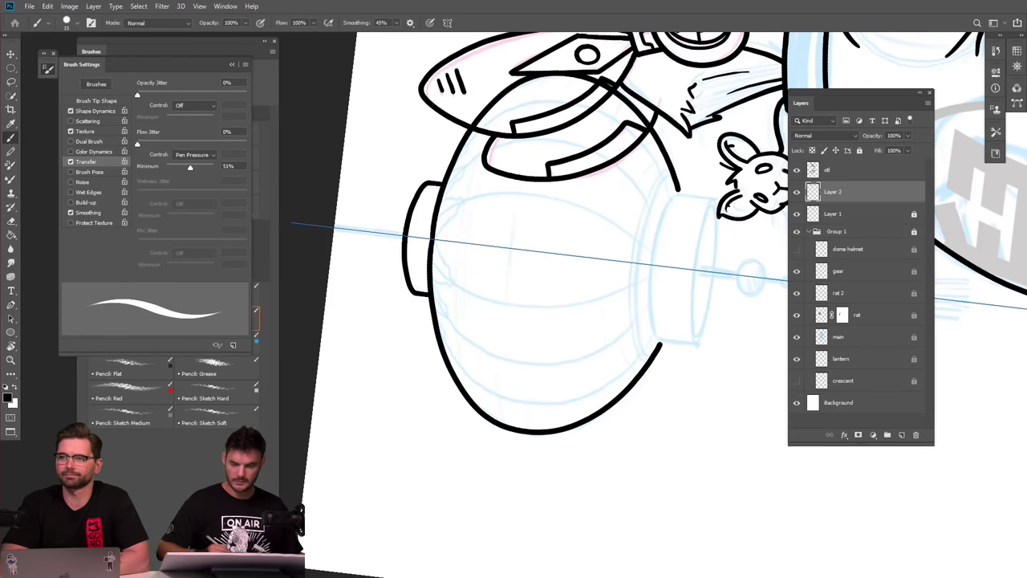
Ink two closely spaced parallel curves for the rim at the bottom of the lantern's body.
{"action": "mouse_move", "coordinate": [648, 456]}
{"action": "left_mouse_down"}
{"action": "mouse_move", "coordinate": [596, 541]}
{"action": "mouse_move", "coordinate": [591, 527]}
{"action": "left_mouse_up"}
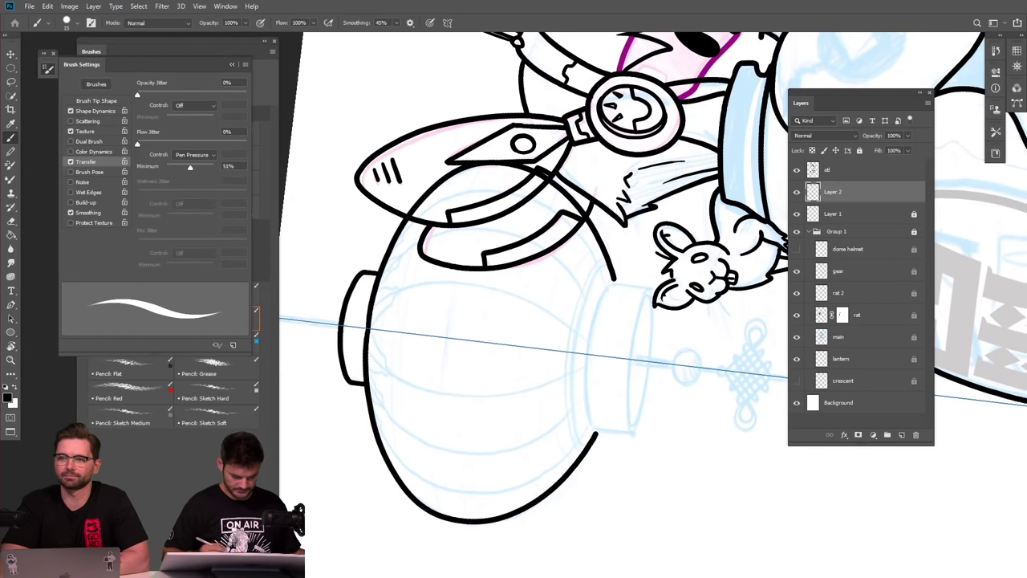
{"action": "mouse_move", "coordinate": [611, 271]}
{"action": "left_mouse_down"}
{"action": "mouse_move", "coordinate": [591, 284]}
{"action": "mouse_move", "coordinate": [570, 385]}
{"action": "left_mouse_up"}
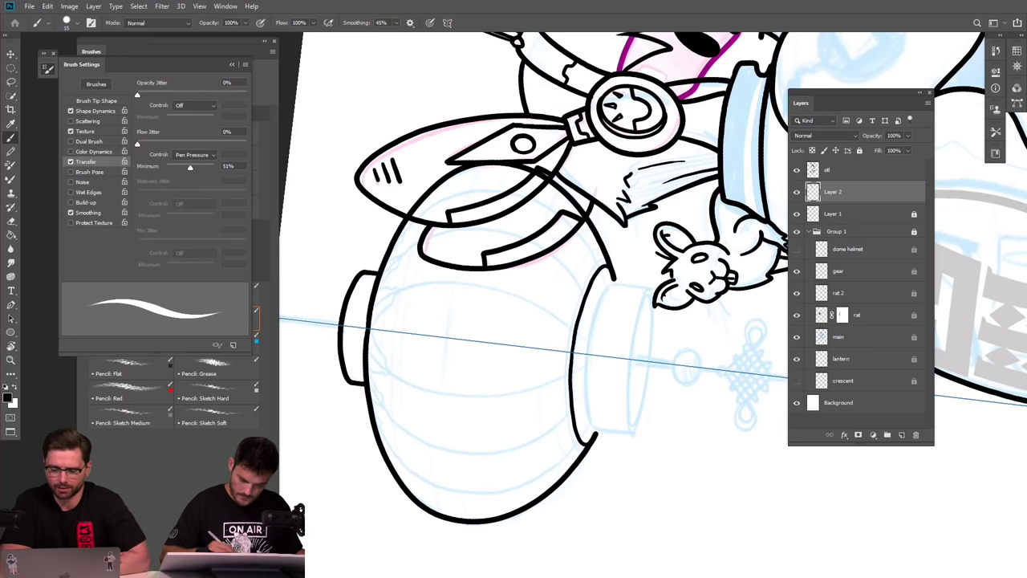
{"action": "mouse_move", "coordinate": [601, 264]}
{"action": "left_mouse_down"}
{"action": "mouse_move", "coordinate": [574, 308]}
{"action": "mouse_move", "coordinate": [567, 353]}
{"action": "left_mouse_up"}
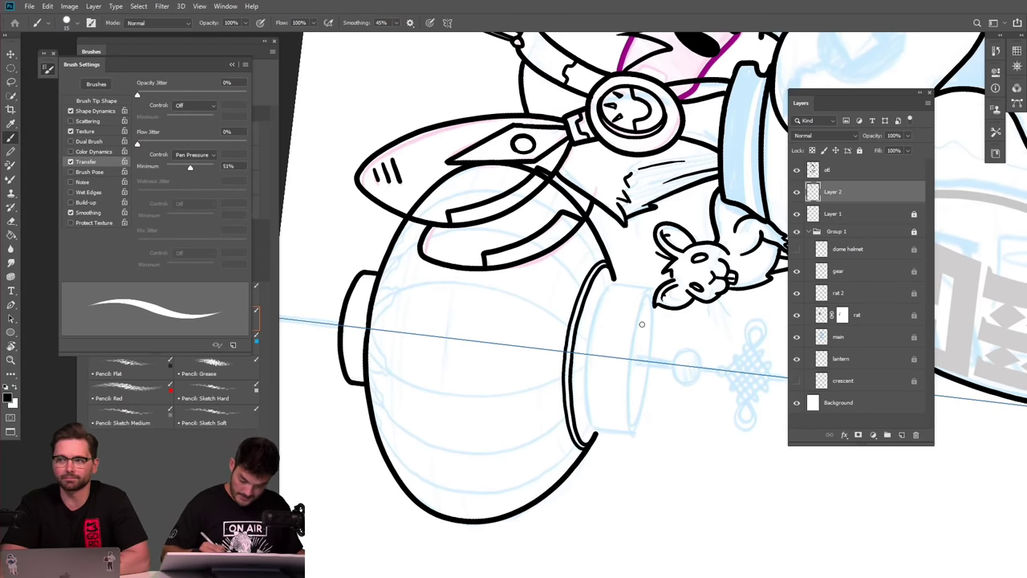
Ink the short mirrored side edges of the collar below the lantern's bottom rim, redrawing them until they fit the sketch.
{"action": "key", "text": "Escape"}
{"action": "left_click_drag", "start_coordinate": [642, 295], "coordinate": [740, 254]}
{"action": "left_click_drag", "start_coordinate": [495, 362], "coordinate": [494, 397]}
{"action": "key", "text": "ctrl+z"}
{"action": "left_click_drag", "start_coordinate": [496, 361], "coordinate": [494, 399]}
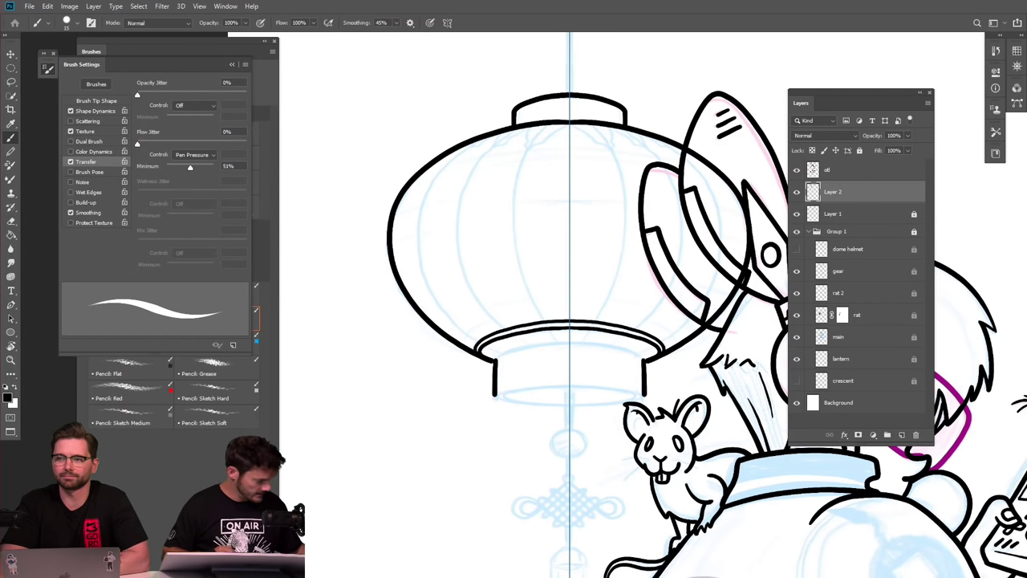
{"action": "key", "text": "ctrl+z"}
{"action": "mouse_move", "coordinate": [495, 361]}
{"action": "left_mouse_down"}
{"action": "mouse_move", "coordinate": [495, 400]}
{"action": "mouse_move", "coordinate": [522, 404]}
{"action": "mouse_move", "coordinate": [614, 490]}
{"action": "mouse_move", "coordinate": [608, 477]}
{"action": "left_mouse_up"}
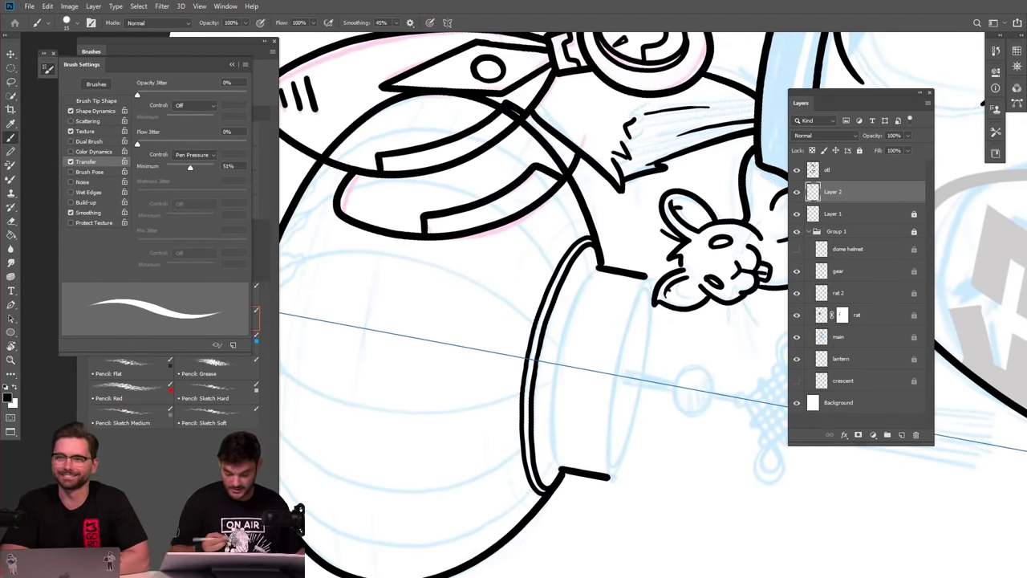
Ink the collar's curved upper edge, joining the tops of its two side edges across the symmetry axis.
{"action": "mouse_move", "coordinate": [552, 451]}
{"action": "left_mouse_down"}
{"action": "mouse_move", "coordinate": [556, 363]}
{"action": "mouse_move", "coordinate": [554, 431]}
{"action": "left_mouse_up"}
{"action": "key", "text": "ctrl+z"}
{"action": "key", "text": "ctrl+z"}
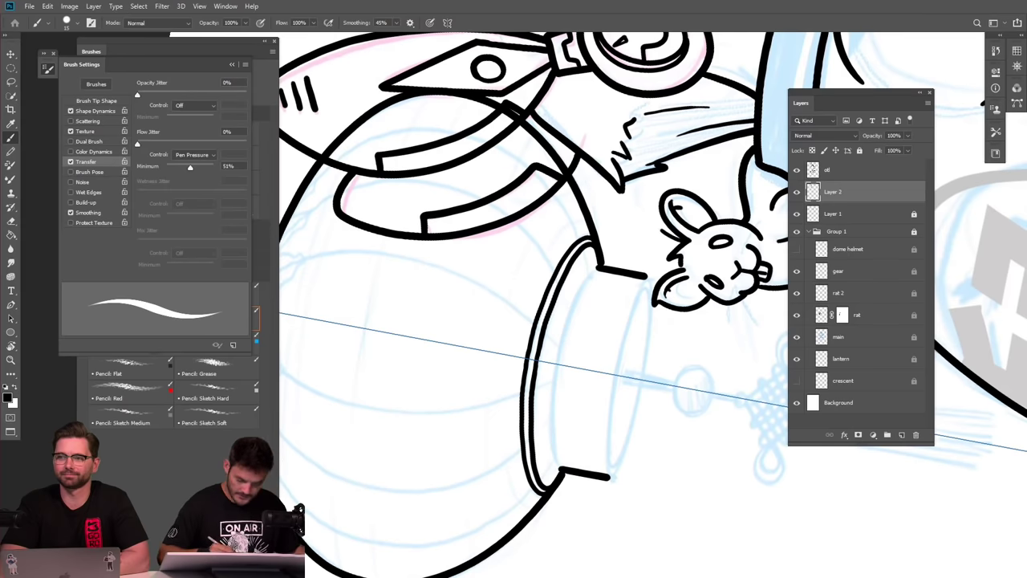
{"action": "mouse_move", "coordinate": [599, 272]}
{"action": "left_mouse_down"}
{"action": "mouse_move", "coordinate": [568, 308]}
{"action": "mouse_move", "coordinate": [549, 395]}
{"action": "left_mouse_up"}
{"action": "key", "text": "ctrl+z"}
{"action": "mouse_move", "coordinate": [600, 268]}
{"action": "left_mouse_down"}
{"action": "mouse_move", "coordinate": [568, 306]}
{"action": "mouse_move", "coordinate": [550, 383]}
{"action": "left_mouse_up"}
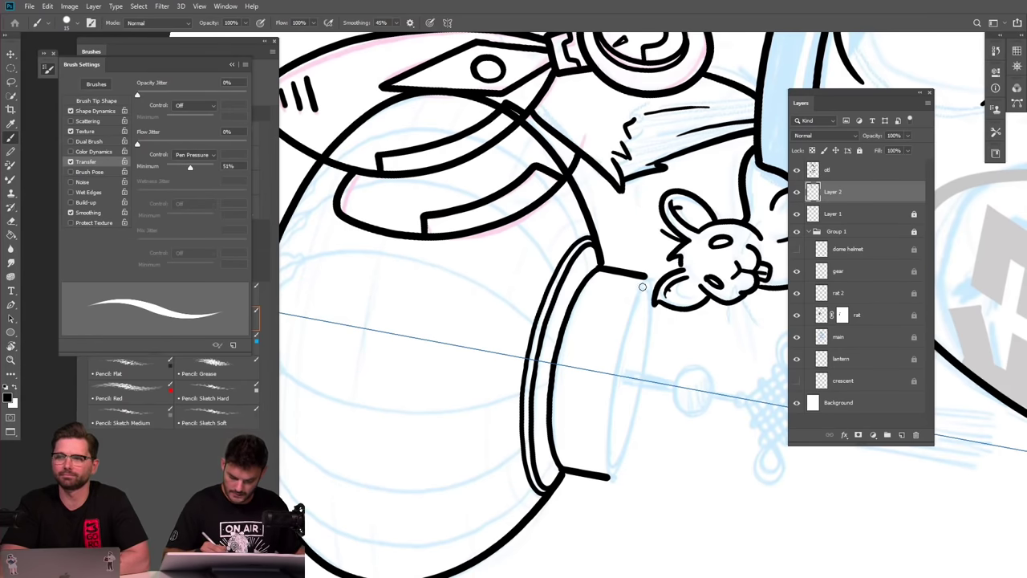
Ink the inner and outer curves of the collar's open bottom end, closing the thin ellipse at both corners.
{"action": "mouse_move", "coordinate": [639, 286]}
{"action": "left_mouse_down"}
{"action": "mouse_move", "coordinate": [618, 349]}
{"action": "mouse_move", "coordinate": [608, 473]}
{"action": "left_mouse_up"}
{"action": "key", "text": "ctrl+z"}
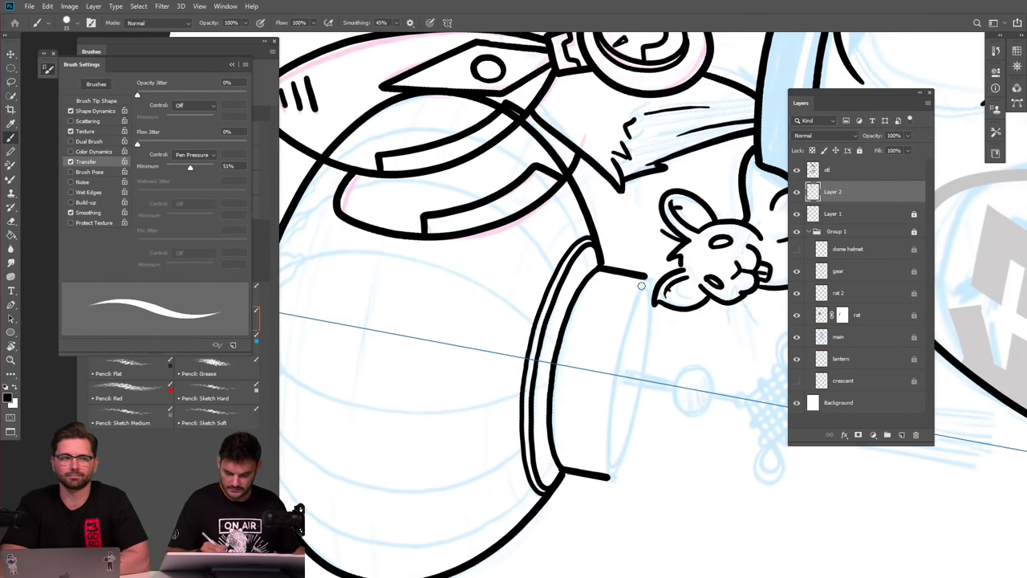
{"action": "mouse_move", "coordinate": [641, 284]}
{"action": "left_mouse_down"}
{"action": "mouse_move", "coordinate": [615, 369]}
{"action": "mouse_move", "coordinate": [609, 474]}
{"action": "left_mouse_up"}
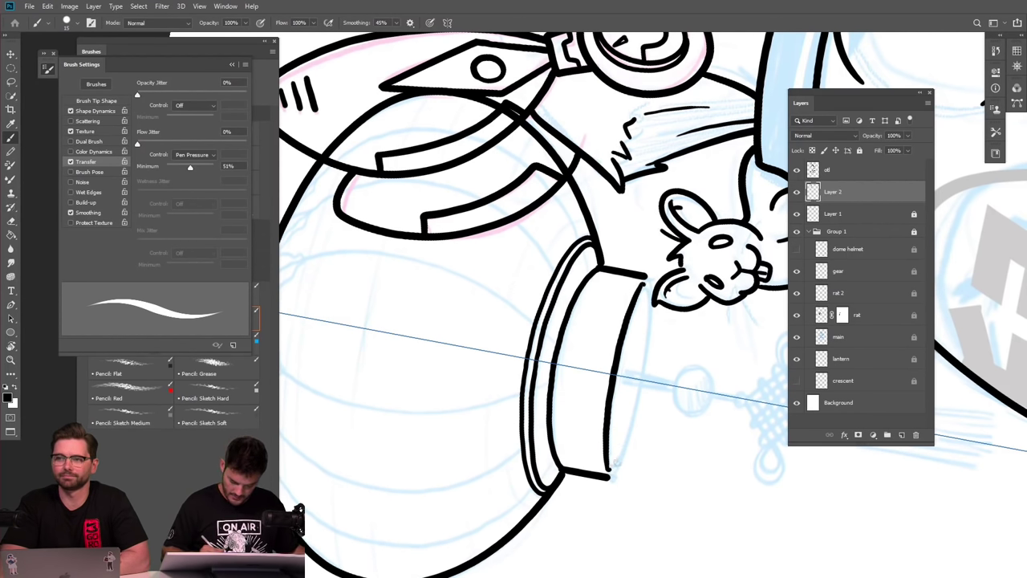
{"action": "mouse_move", "coordinate": [610, 477]}
{"action": "left_mouse_down"}
{"action": "mouse_move", "coordinate": [641, 388]}
{"action": "mouse_move", "coordinate": [646, 297]}
{"action": "mouse_move", "coordinate": [641, 337]}
{"action": "left_mouse_up"}
{"action": "key", "text": "ctrl+z"}
{"action": "left_click_drag", "start_coordinate": [626, 429], "coordinate": [610, 473]}
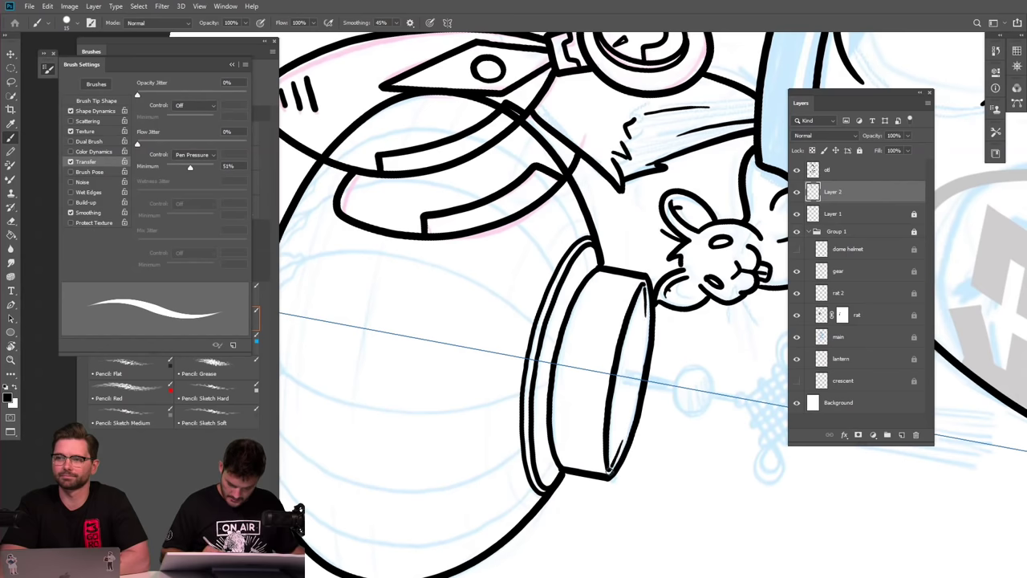
Straighten the canvas and ink the leaf-shaped scalloped trim along the lantern's upper edge beneath the cap.
{"action": "key", "text": "Escape"}
{"action": "left_click_drag", "start_coordinate": [618, 293], "coordinate": [615, 380]}
{"action": "mouse_move", "coordinate": [549, 261]}
{"action": "left_mouse_down"}
{"action": "mouse_move", "coordinate": [545, 280]}
{"action": "mouse_move", "coordinate": [597, 251]}
{"action": "left_mouse_up"}
{"action": "mouse_move", "coordinate": [539, 262]}
{"action": "left_mouse_down"}
{"action": "mouse_move", "coordinate": [511, 279]}
{"action": "mouse_move", "coordinate": [530, 258]}
{"action": "mouse_move", "coordinate": [483, 278]}
{"action": "left_mouse_up"}
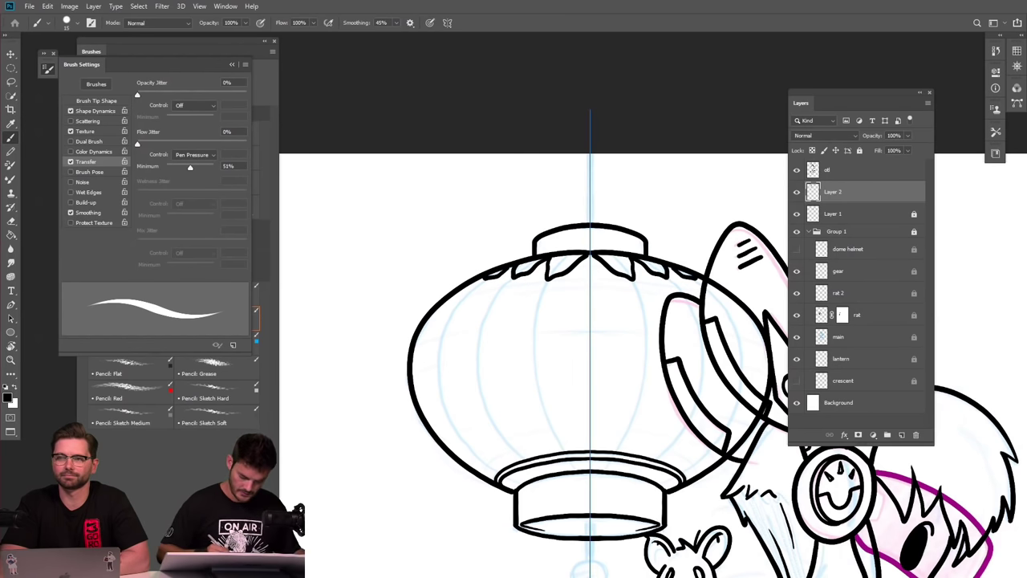
Ink the lantern's curved vertical ribs as mirrored pairs from the scalloped trim down to the bottom rim.
{"action": "mouse_move", "coordinate": [563, 451]}
{"action": "left_mouse_down"}
{"action": "mouse_move", "coordinate": [538, 392]}
{"action": "mouse_move", "coordinate": [539, 307]}
{"action": "mouse_move", "coordinate": [553, 274]}
{"action": "mouse_move", "coordinate": [531, 320]}
{"action": "mouse_move", "coordinate": [531, 369]}
{"action": "mouse_move", "coordinate": [567, 453]}
{"action": "left_mouse_up"}
{"action": "key", "text": "ctrl+z"}
{"action": "mouse_move", "coordinate": [511, 275]}
{"action": "left_mouse_down"}
{"action": "mouse_move", "coordinate": [478, 350]}
{"action": "mouse_move", "coordinate": [480, 391]}
{"action": "mouse_move", "coordinate": [523, 460]}
{"action": "left_mouse_up"}
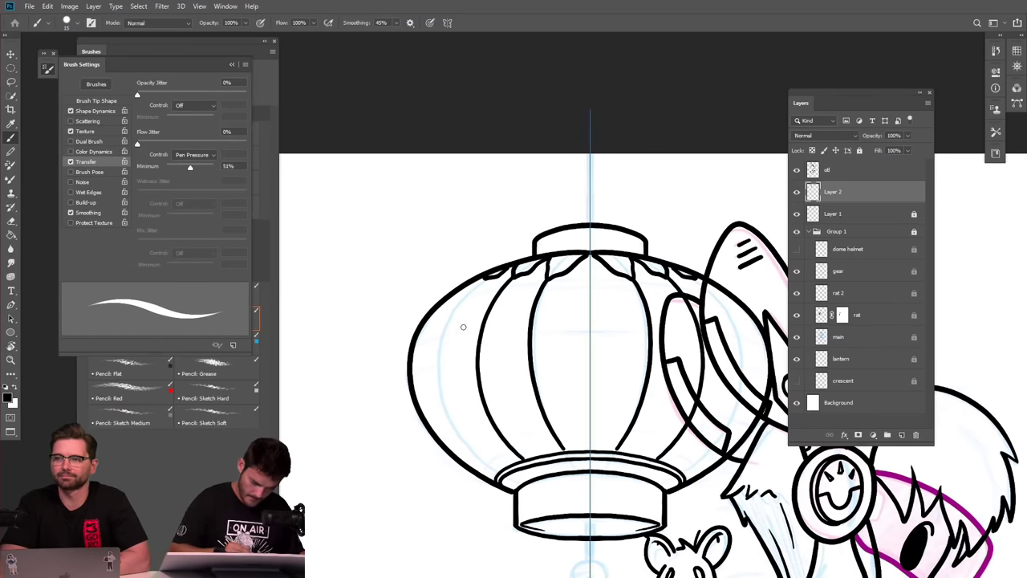
{"action": "mouse_move", "coordinate": [480, 279]}
{"action": "left_mouse_down"}
{"action": "mouse_move", "coordinate": [439, 343]}
{"action": "mouse_move", "coordinate": [438, 389]}
{"action": "mouse_move", "coordinate": [458, 434]}
{"action": "mouse_move", "coordinate": [504, 473]}
{"action": "left_mouse_up"}
Ink short mirrored divider lines across the narrow band between the lantern's bottom rim and the collar.
{"action": "left_click_drag", "start_coordinate": [589, 361], "coordinate": [567, 271]}
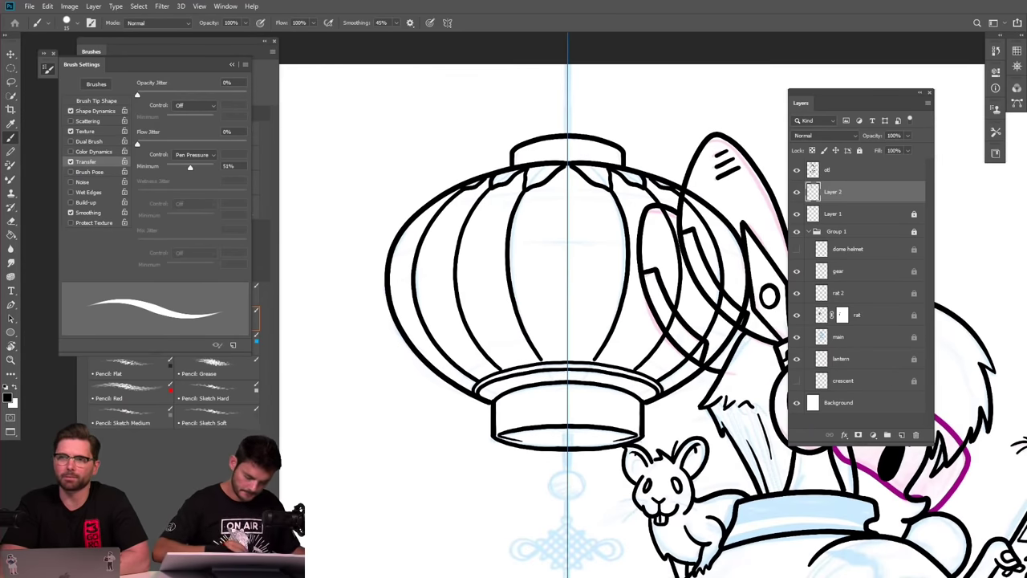
{"action": "mouse_move", "coordinate": [484, 389]}
{"action": "left_mouse_down"}
{"action": "mouse_move", "coordinate": [507, 377]}
{"action": "mouse_move", "coordinate": [559, 390]}
{"action": "left_mouse_up"}
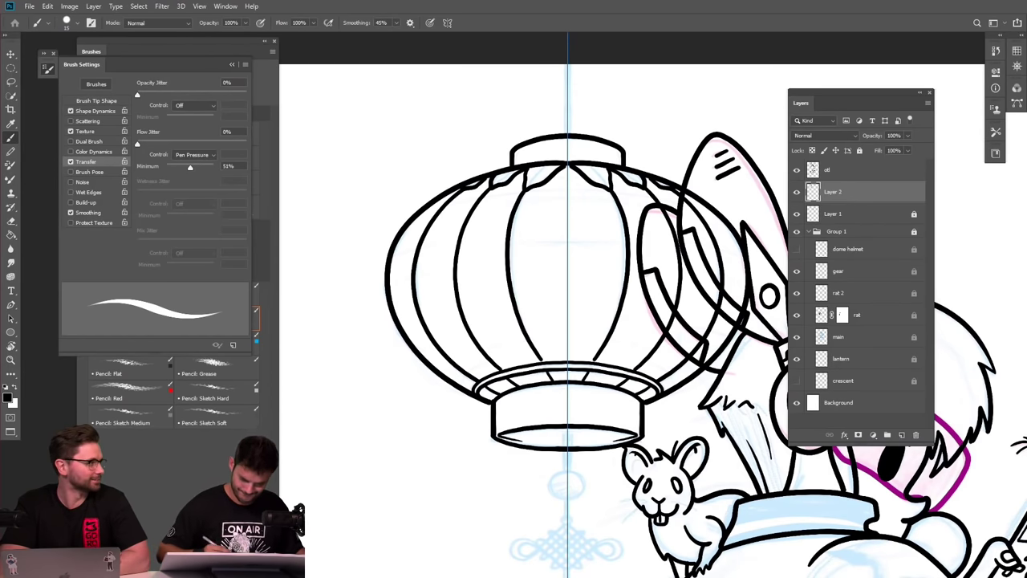
{"action": "scroll", "coordinate": [536, 399], "scroll_direction": "down", "scroll_amount": 1}
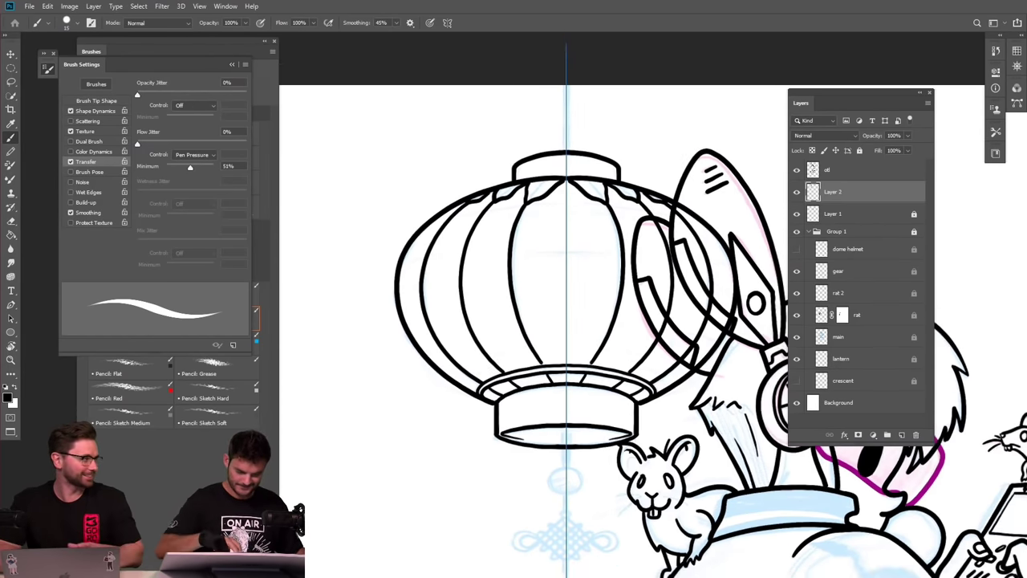
Turn off paint symmetry for the brush, with the canvas rotated so the lantern lies on its side.
{"action": "key", "text": "r"}
{"action": "scroll", "coordinate": [570, 321], "scroll_direction": "up", "scroll_amount": 3}
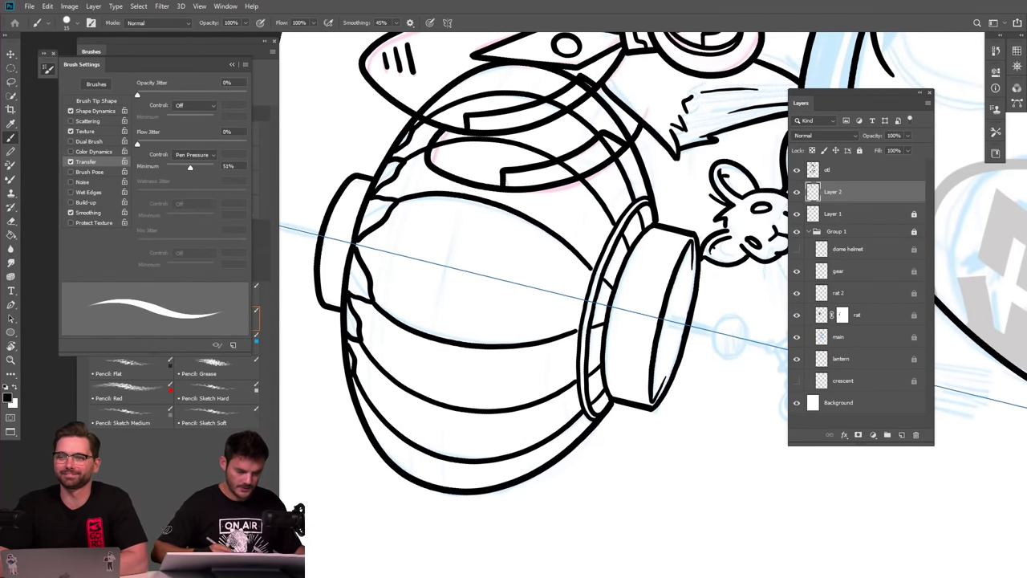
{"action": "scroll", "coordinate": [567, 401], "scroll_direction": "down", "scroll_amount": 4}
{"action": "scroll", "coordinate": [566, 401], "scroll_direction": "up", "scroll_amount": 1}
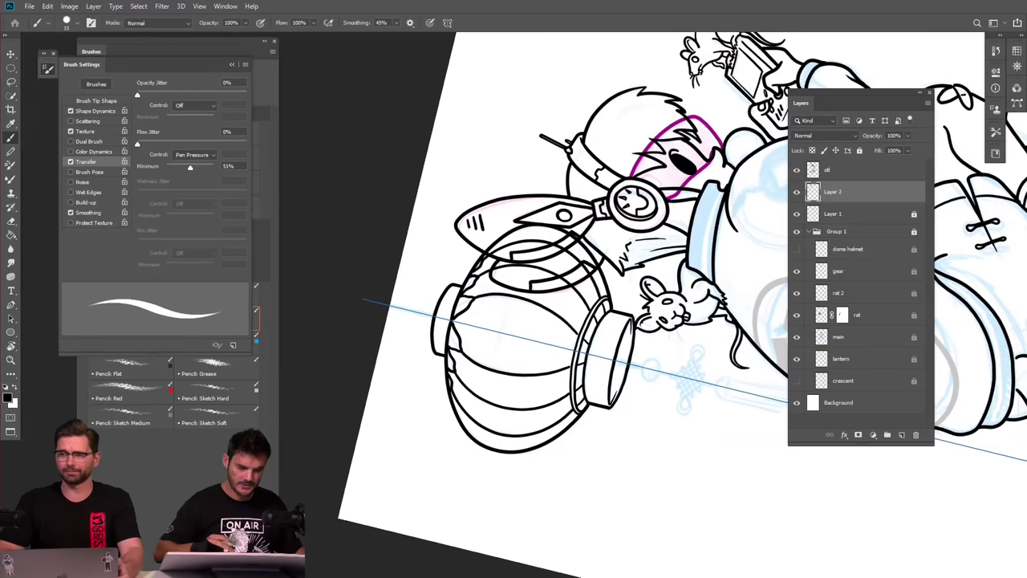
{"action": "left_click", "coordinate": [447, 22]}
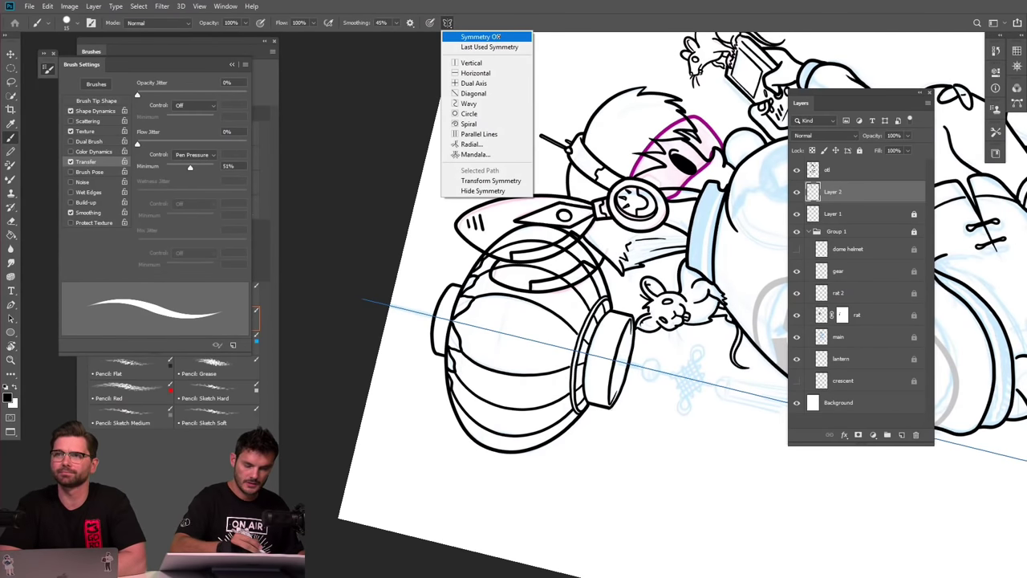
{"action": "left_click", "coordinate": [495, 37]}
{"action": "left_click", "coordinate": [447, 23]}
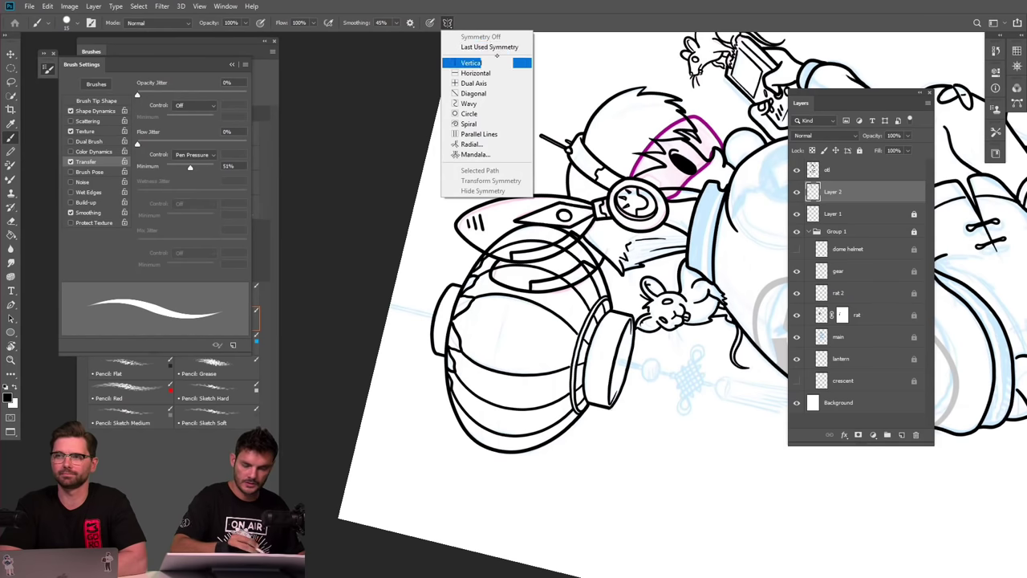
{"action": "left_click", "coordinate": [489, 47]}
{"action": "left_click", "coordinate": [447, 22]}
{"action": "left_click", "coordinate": [490, 37]}
Ink thin curved accent strokes across the lantern's lower side panels and hide the character's line-art layer.
{"action": "scroll", "coordinate": [563, 403], "scroll_direction": "up", "scroll_amount": 2}
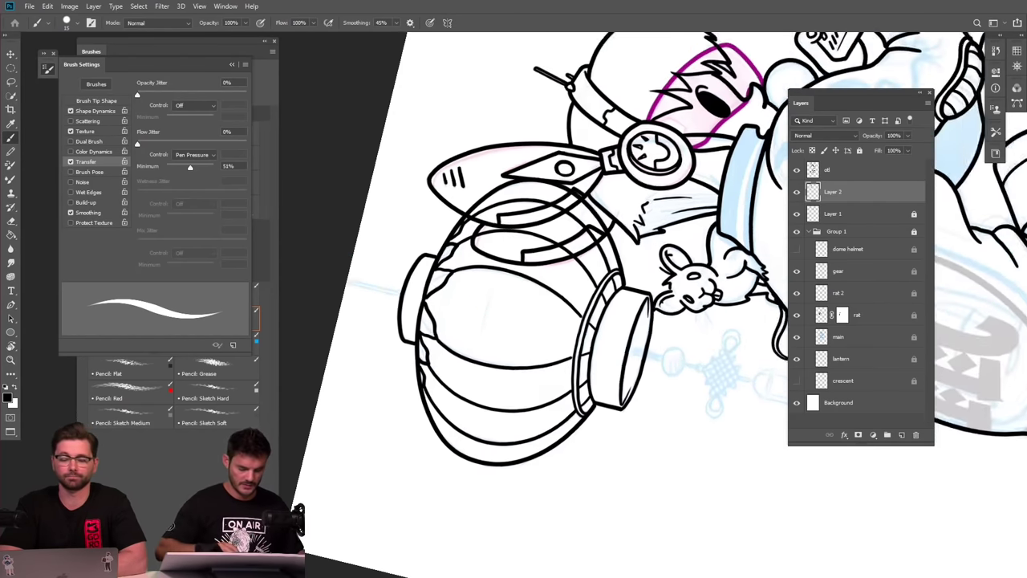
{"action": "scroll", "coordinate": [529, 389], "scroll_direction": "up", "scroll_amount": 2}
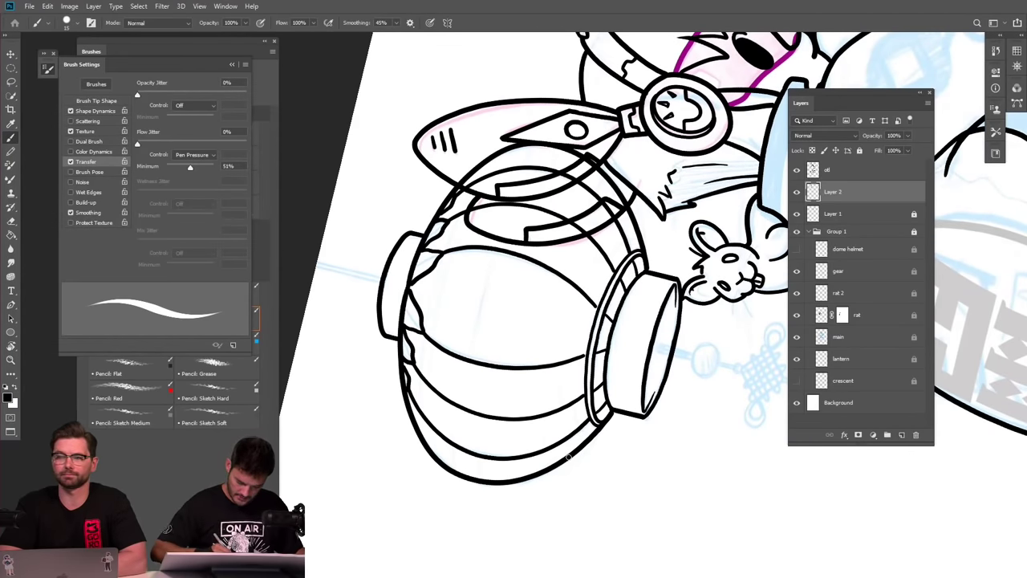
{"action": "left_click_drag", "start_coordinate": [560, 462], "coordinate": [547, 394]}
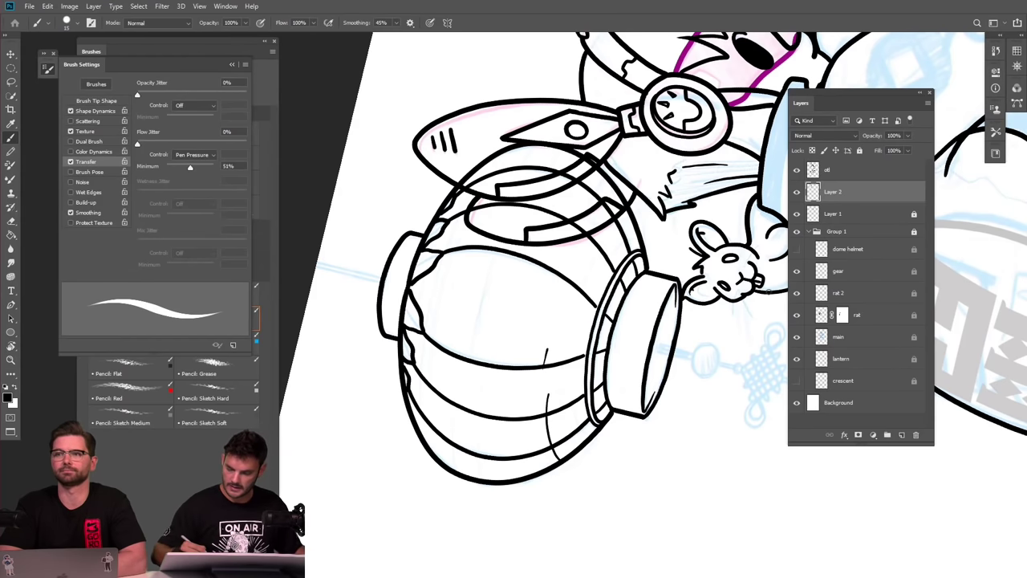
{"action": "left_click", "coordinate": [797, 169]}
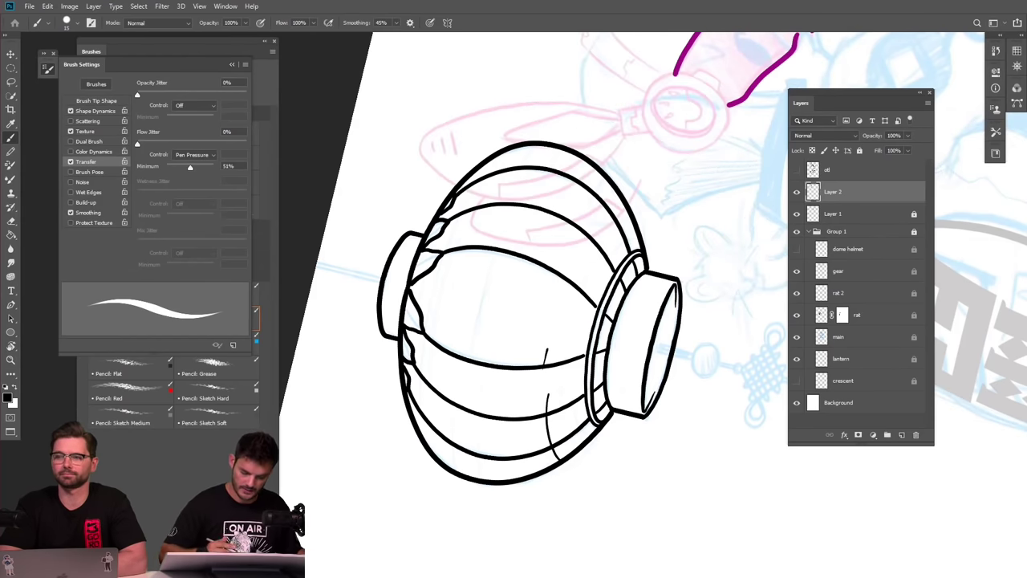
Ink thin curved accent strokes across the lantern's remaining panels on both sides, plus short double highlight ticks.
{"action": "mouse_move", "coordinate": [632, 217]}
{"action": "left_mouse_down"}
{"action": "mouse_move", "coordinate": [594, 228]}
{"action": "mouse_move", "coordinate": [581, 256]}
{"action": "left_mouse_up"}
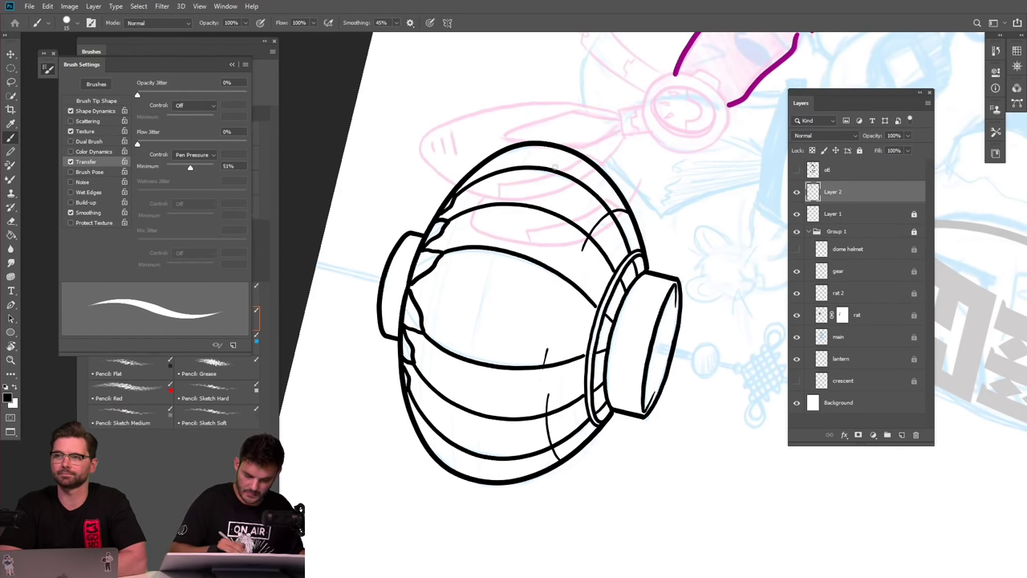
{"action": "left_click_drag", "start_coordinate": [547, 173], "coordinate": [522, 227]}
{"action": "left_click_drag", "start_coordinate": [527, 208], "coordinate": [518, 227]}
{"action": "left_click_drag", "start_coordinate": [495, 480], "coordinate": [477, 408]}
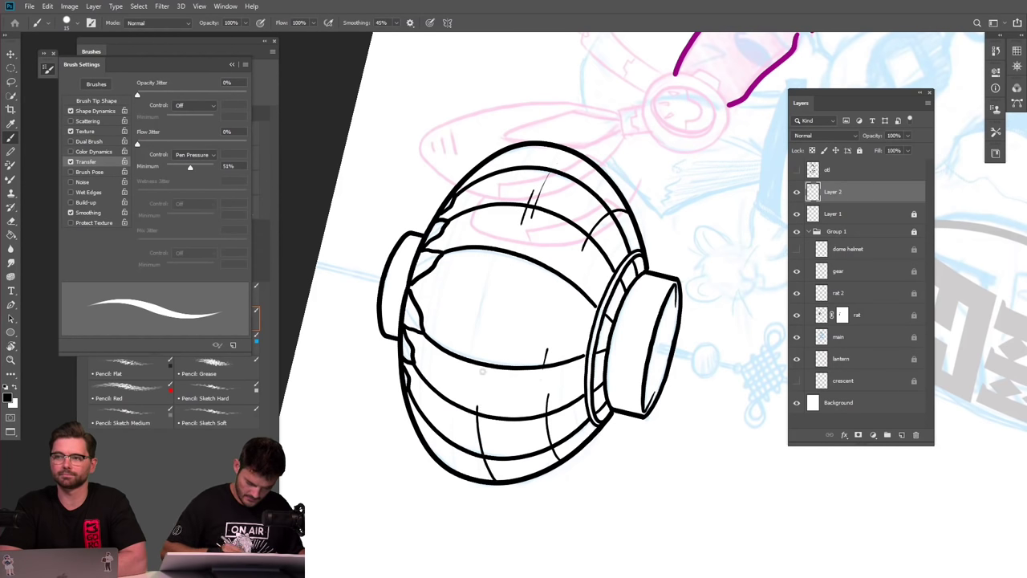
{"action": "left_click_drag", "start_coordinate": [454, 466], "coordinate": [450, 355]}
{"action": "left_click_drag", "start_coordinate": [467, 235], "coordinate": [442, 302]}
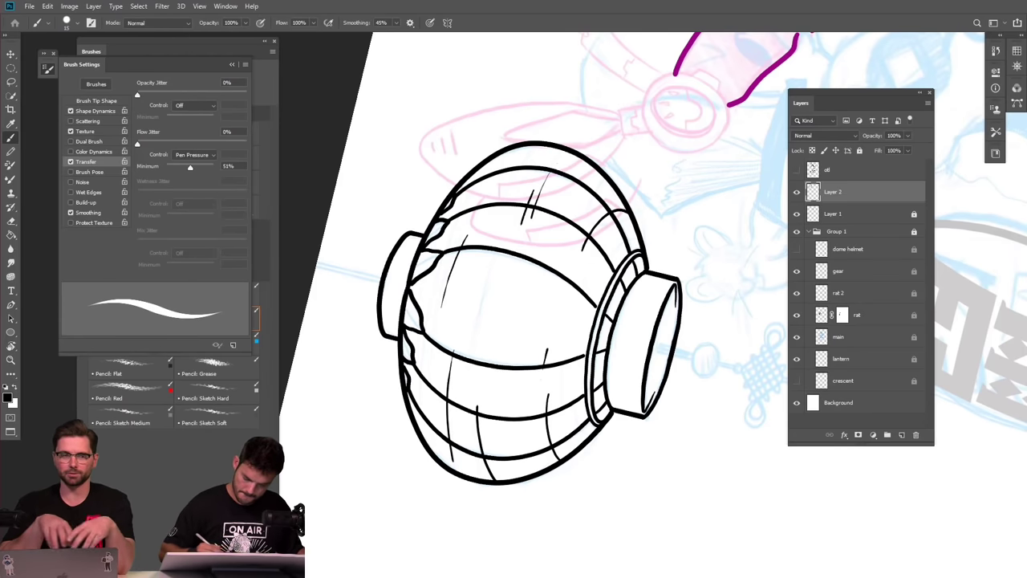
{"action": "key", "text": "Escape"}
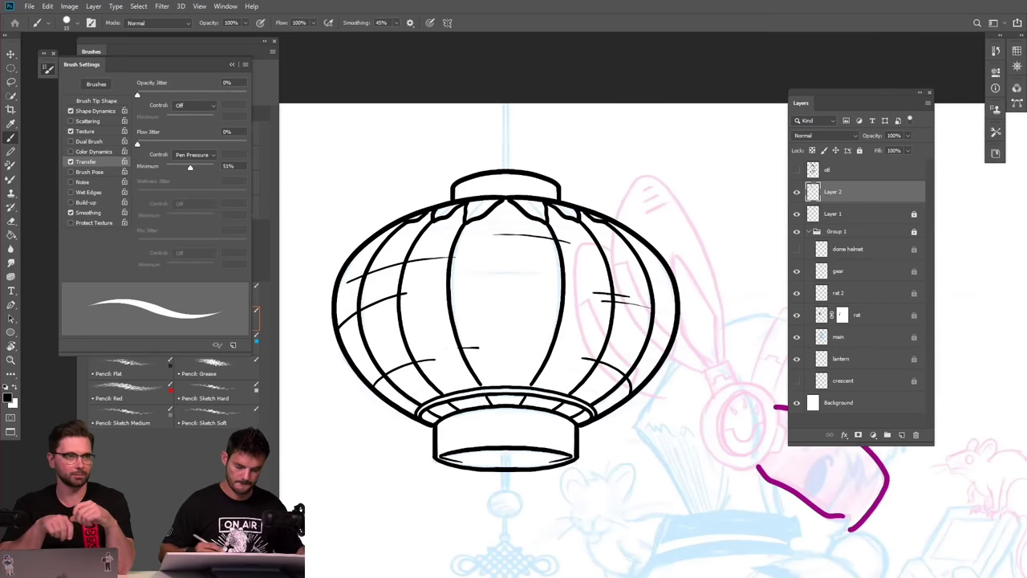
Show the character's line-art layer again and reactivate the last used paint symmetry for the brush.
{"action": "left_click", "coordinate": [797, 169]}
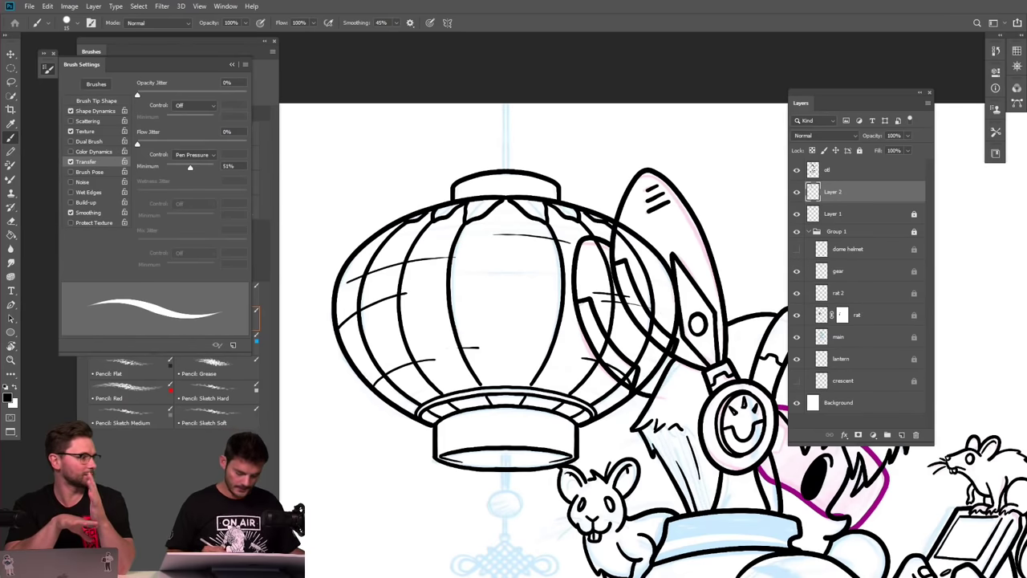
{"action": "scroll", "coordinate": [610, 305], "scroll_direction": "down", "scroll_amount": 3}
{"action": "left_click", "coordinate": [447, 22]}
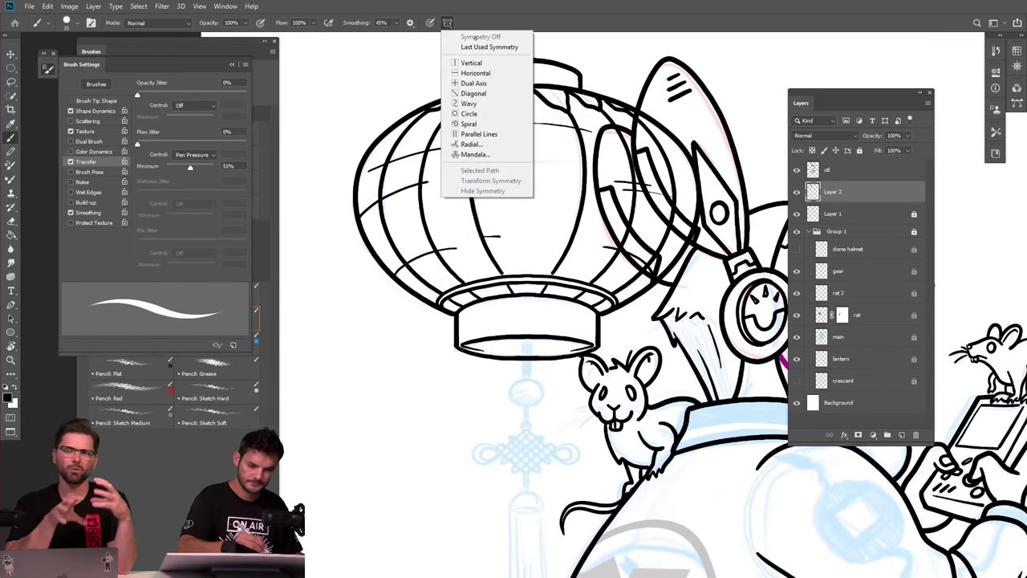
{"action": "left_click", "coordinate": [479, 48]}
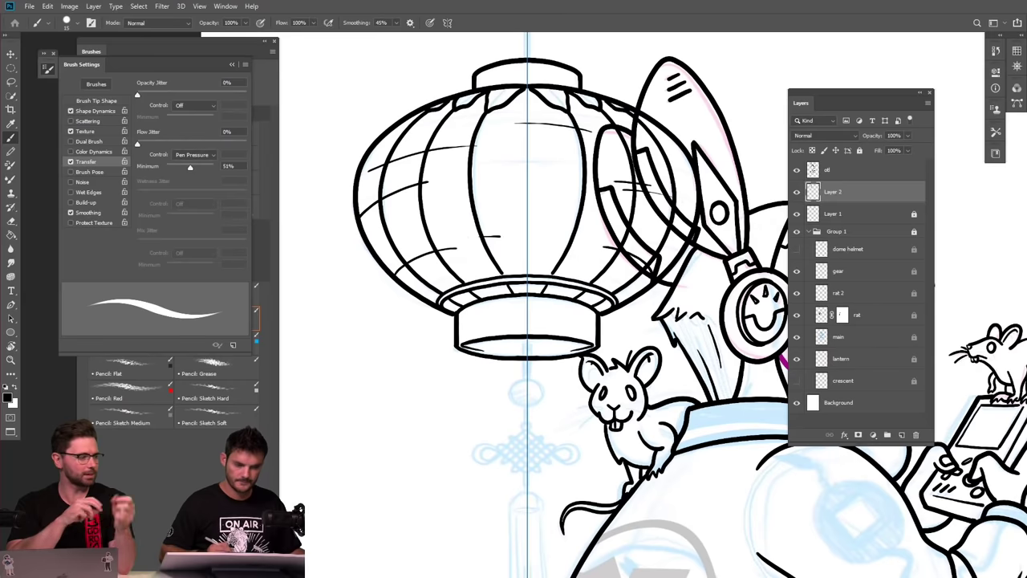
Erase a small central gap in the collar's bottom edge and ink the mirrored cord lines hanging through it.
{"action": "scroll", "coordinate": [579, 377], "scroll_direction": "up", "scroll_amount": 3}
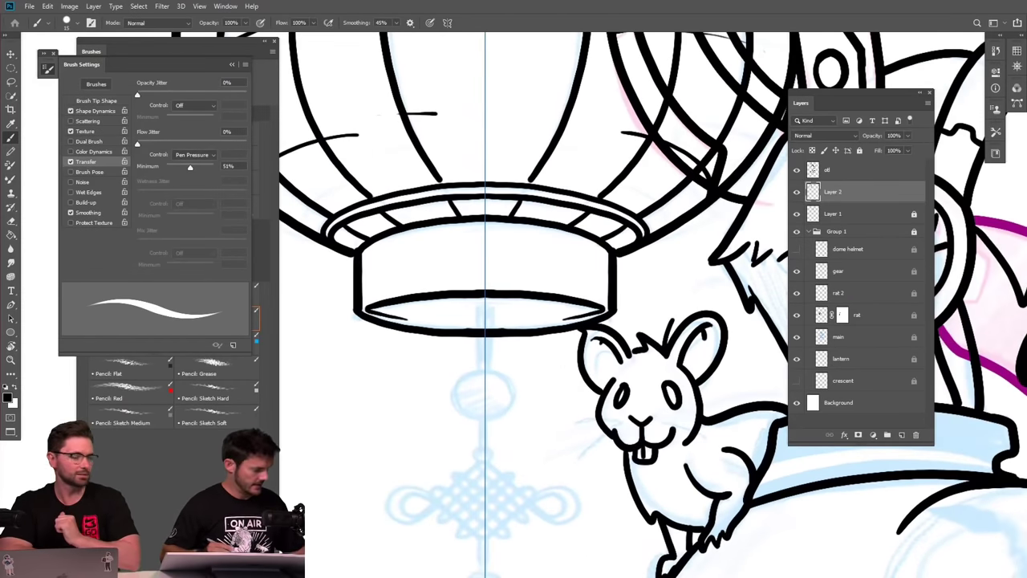
{"action": "key", "text": "e"}
{"action": "left_click_drag", "start_coordinate": [483, 327], "coordinate": [480, 347]}
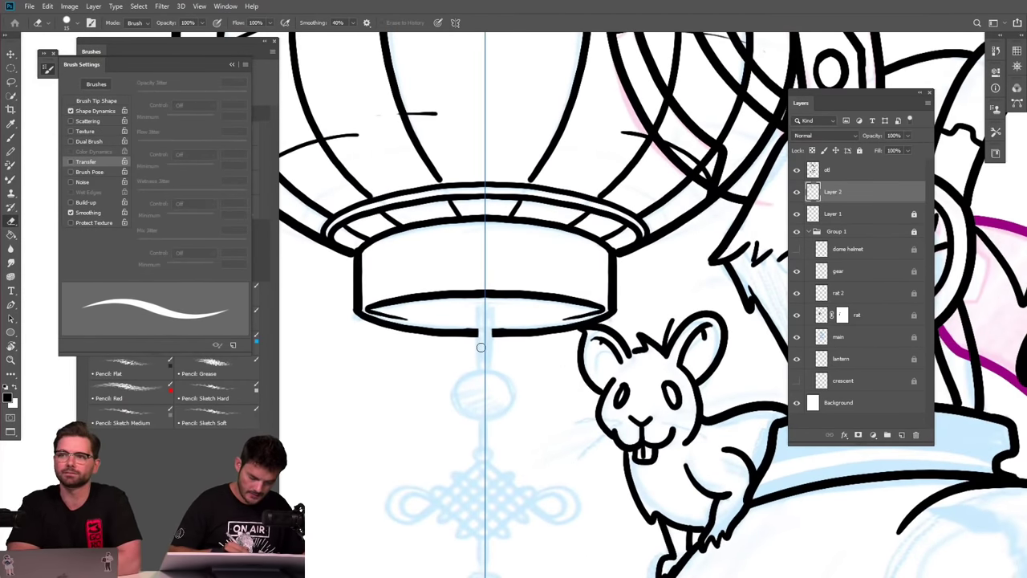
{"action": "key", "text": "b"}
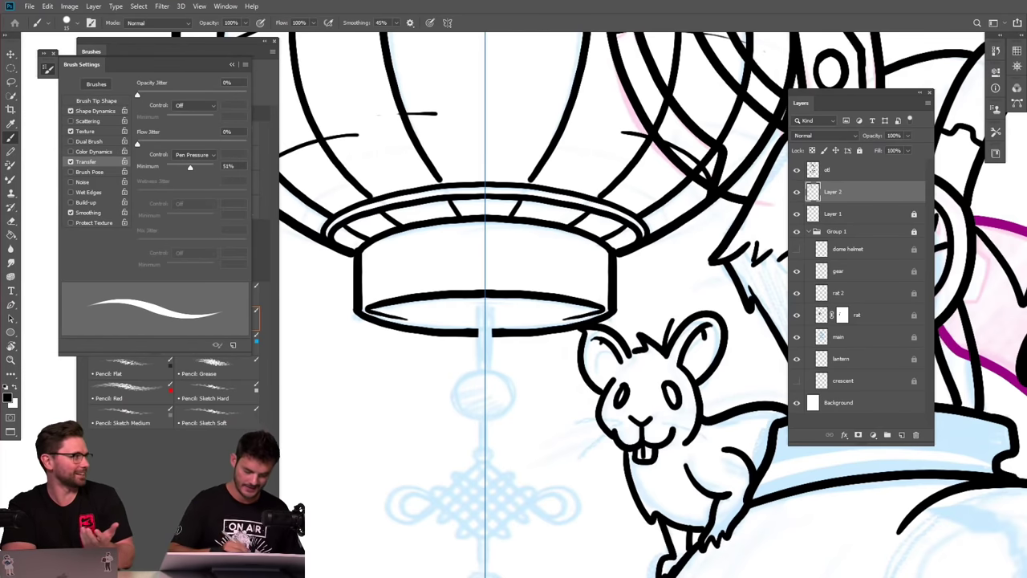
{"action": "left_click_drag", "start_coordinate": [479, 305], "coordinate": [478, 369]}
{"action": "key", "text": "ctrl+z"}
{"action": "left_click_drag", "start_coordinate": [479, 295], "coordinate": [478, 375]}
{"action": "key", "text": "ctrl+z"}
{"action": "left_click_drag", "start_coordinate": [479, 297], "coordinate": [478, 400]}
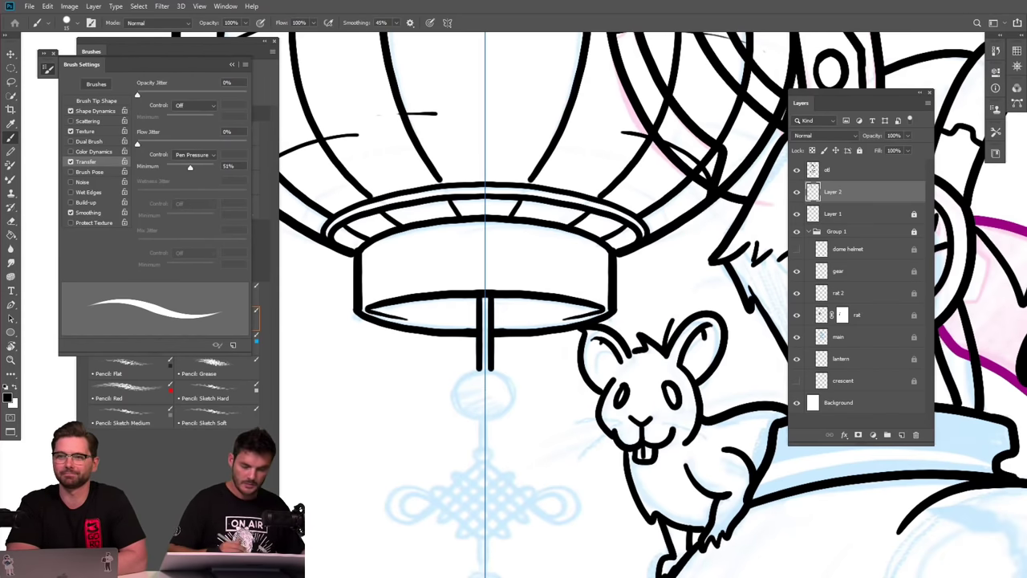
Ink the round bead at the end of the cord and the small connector knot beneath it with symmetry.
{"action": "scroll", "coordinate": [556, 312], "scroll_direction": "up", "scroll_amount": 5}
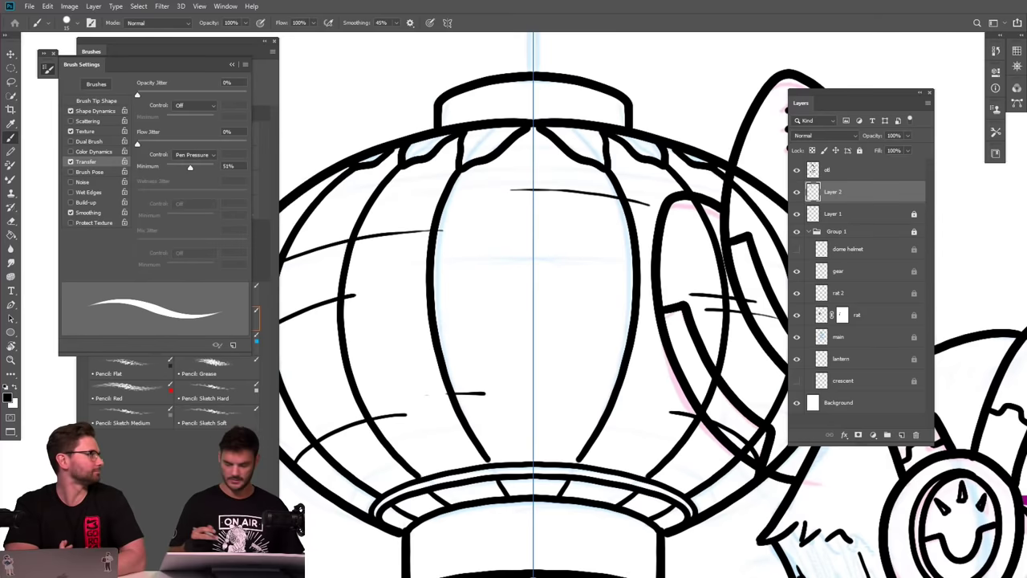
{"action": "scroll", "coordinate": [652, 305], "scroll_direction": "down", "scroll_amount": 5}
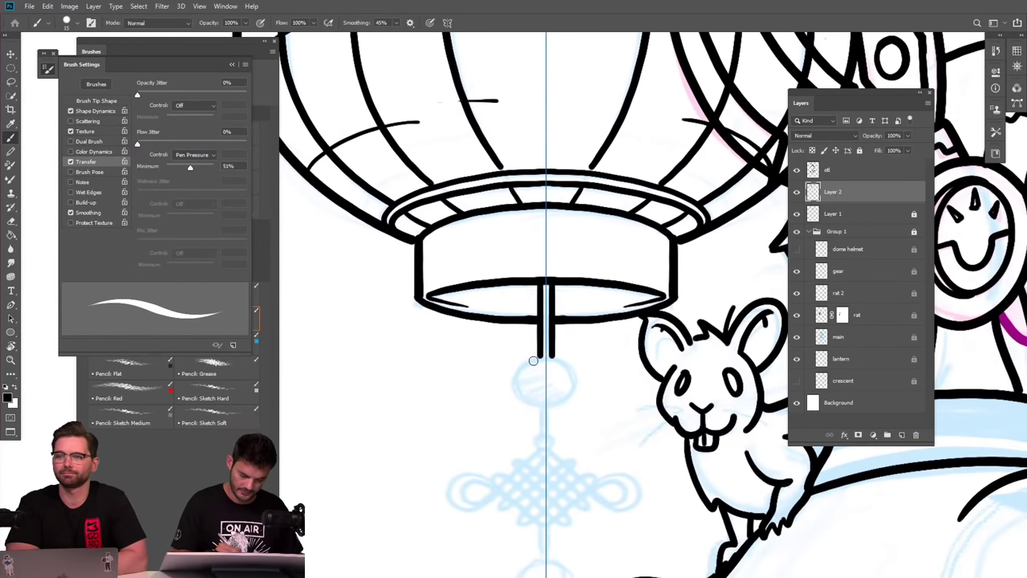
{"action": "mouse_move", "coordinate": [541, 355]}
{"action": "left_mouse_down"}
{"action": "mouse_move", "coordinate": [527, 398]}
{"action": "mouse_move", "coordinate": [542, 411]}
{"action": "left_mouse_up"}
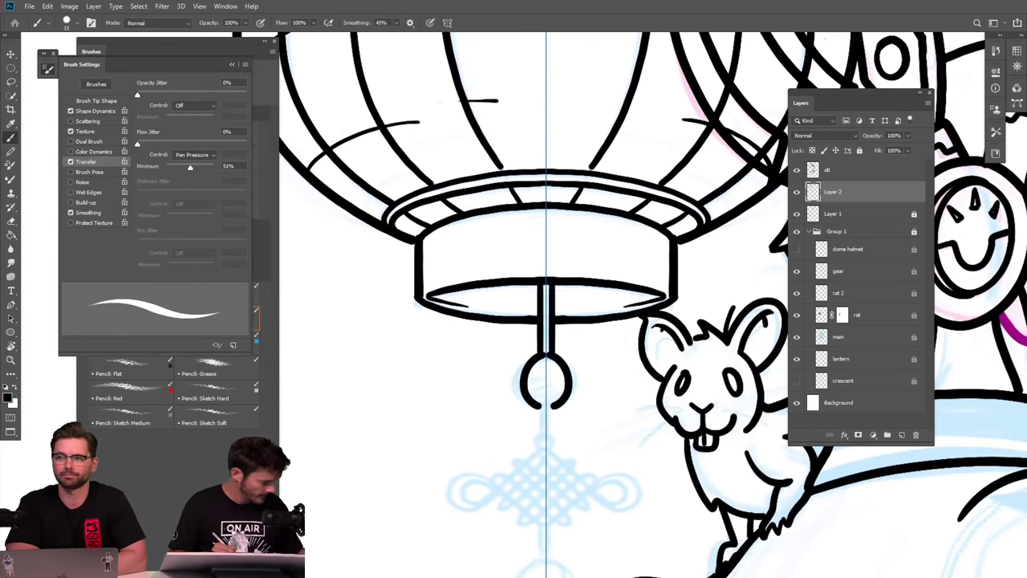
{"action": "key", "text": "ctrl+z"}
{"action": "mouse_move", "coordinate": [542, 356]}
{"action": "left_mouse_down"}
{"action": "mouse_move", "coordinate": [519, 387]}
{"action": "mouse_move", "coordinate": [546, 417]}
{"action": "left_mouse_up"}
{"action": "left_click_drag", "start_coordinate": [620, 474], "coordinate": [628, 339]}
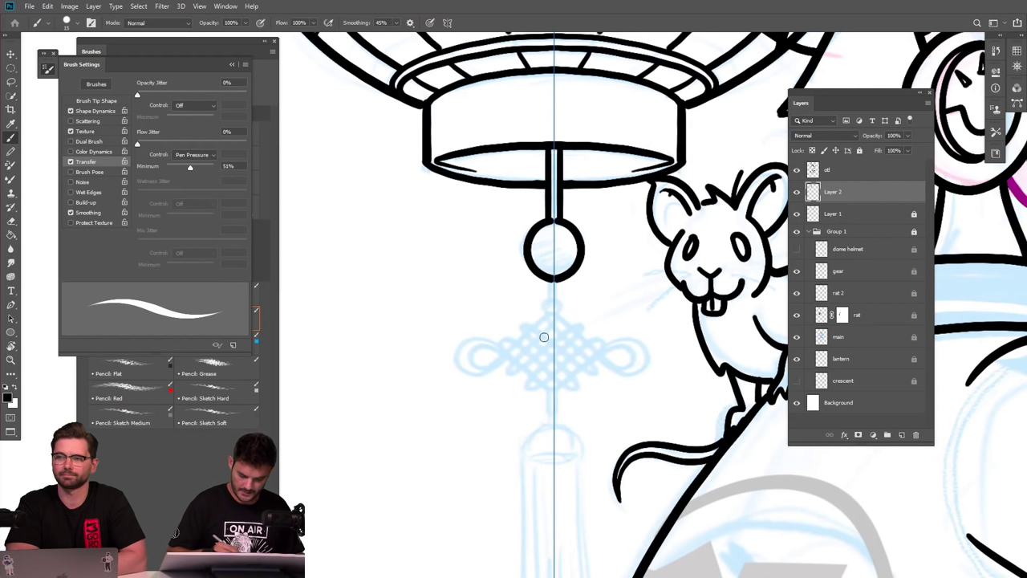
{"action": "mouse_move", "coordinate": [551, 281]}
{"action": "left_mouse_down"}
{"action": "mouse_move", "coordinate": [544, 303]}
{"action": "mouse_move", "coordinate": [553, 318]}
{"action": "mouse_move", "coordinate": [561, 305]}
{"action": "left_mouse_up"}
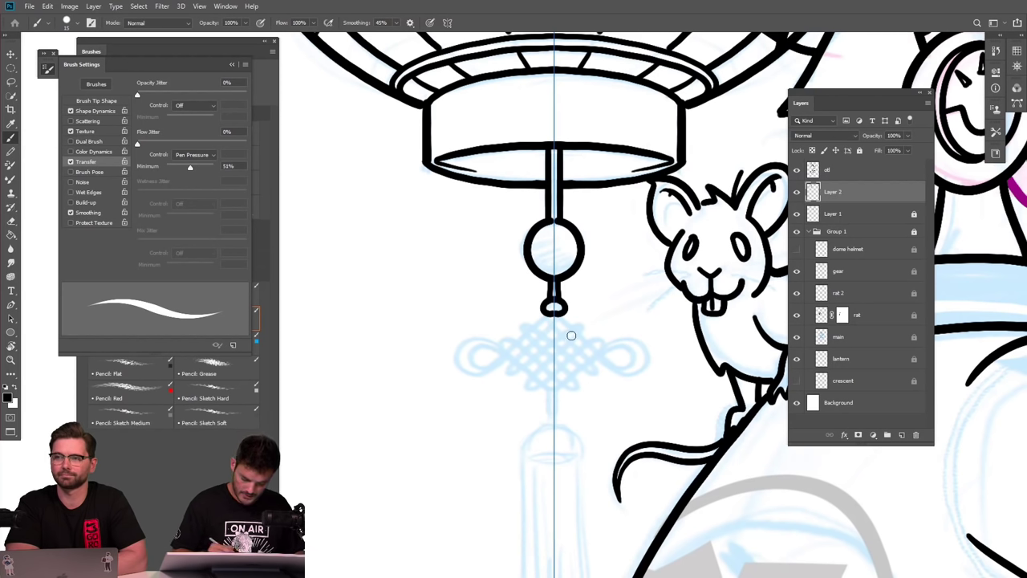
Ink the diamond-shaped knot with looped sides below the bead and fill it with a woven lattice.
{"action": "mouse_move", "coordinate": [551, 316]}
{"action": "left_mouse_down"}
{"action": "mouse_move", "coordinate": [494, 367]}
{"action": "mouse_move", "coordinate": [475, 375]}
{"action": "mouse_move", "coordinate": [458, 364]}
{"action": "mouse_move", "coordinate": [466, 343]}
{"action": "mouse_move", "coordinate": [488, 340]}
{"action": "mouse_move", "coordinate": [555, 403]}
{"action": "left_mouse_up"}
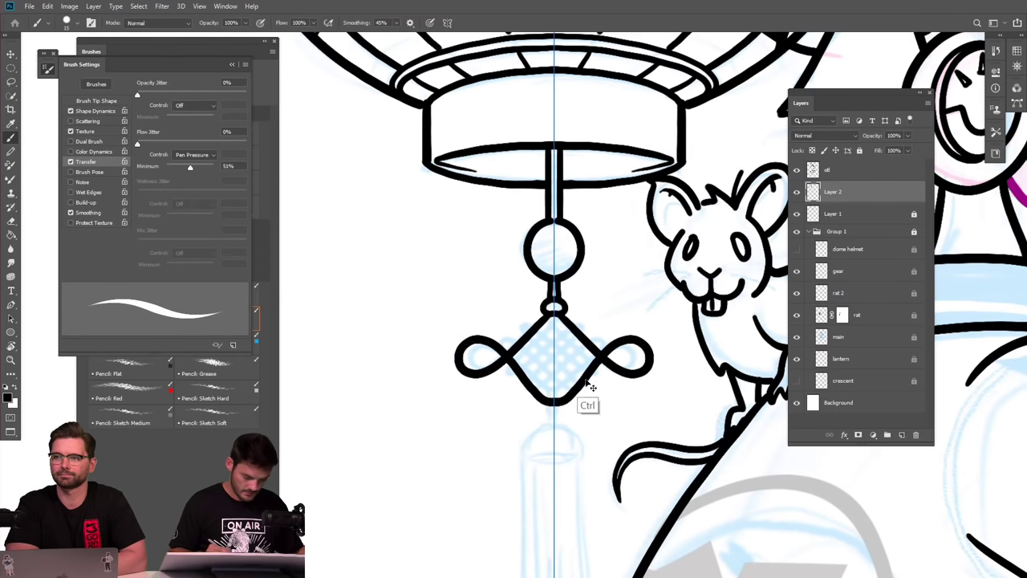
{"action": "key", "text": "ctrl+z"}
{"action": "mouse_move", "coordinate": [547, 321]}
{"action": "left_mouse_down"}
{"action": "mouse_move", "coordinate": [491, 369]}
{"action": "mouse_move", "coordinate": [462, 372]}
{"action": "mouse_move", "coordinate": [457, 350]}
{"action": "mouse_move", "coordinate": [477, 339]}
{"action": "mouse_move", "coordinate": [495, 347]}
{"action": "mouse_move", "coordinate": [554, 399]}
{"action": "left_mouse_up"}
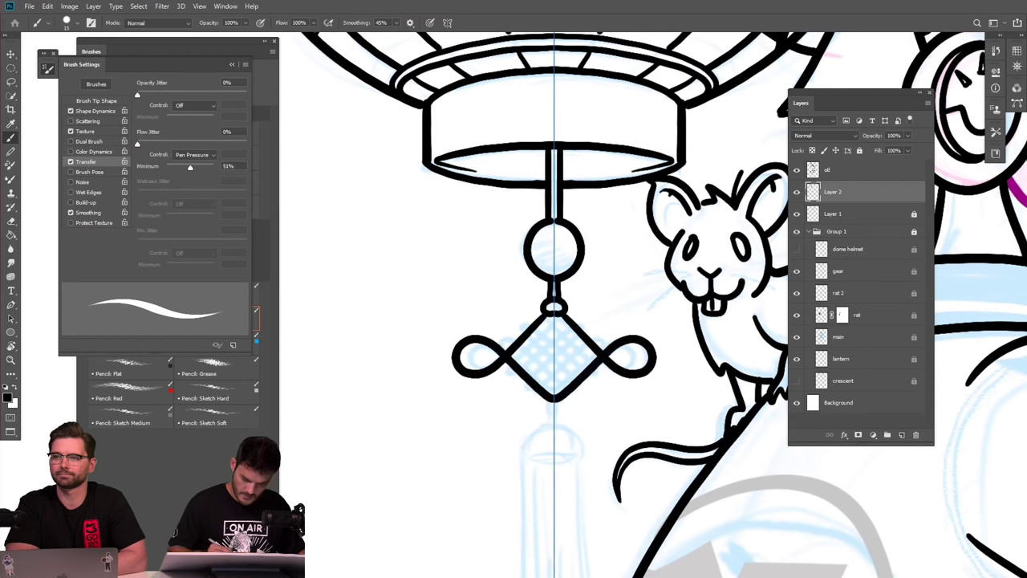
{"action": "mouse_move", "coordinate": [550, 319]}
{"action": "left_mouse_down"}
{"action": "mouse_move", "coordinate": [511, 366]}
{"action": "mouse_move", "coordinate": [583, 314]}
{"action": "mouse_move", "coordinate": [529, 392]}
{"action": "mouse_move", "coordinate": [583, 339]}
{"action": "mouse_move", "coordinate": [592, 346]}
{"action": "mouse_move", "coordinate": [543, 403]}
{"action": "mouse_move", "coordinate": [553, 409]}
{"action": "left_mouse_up"}
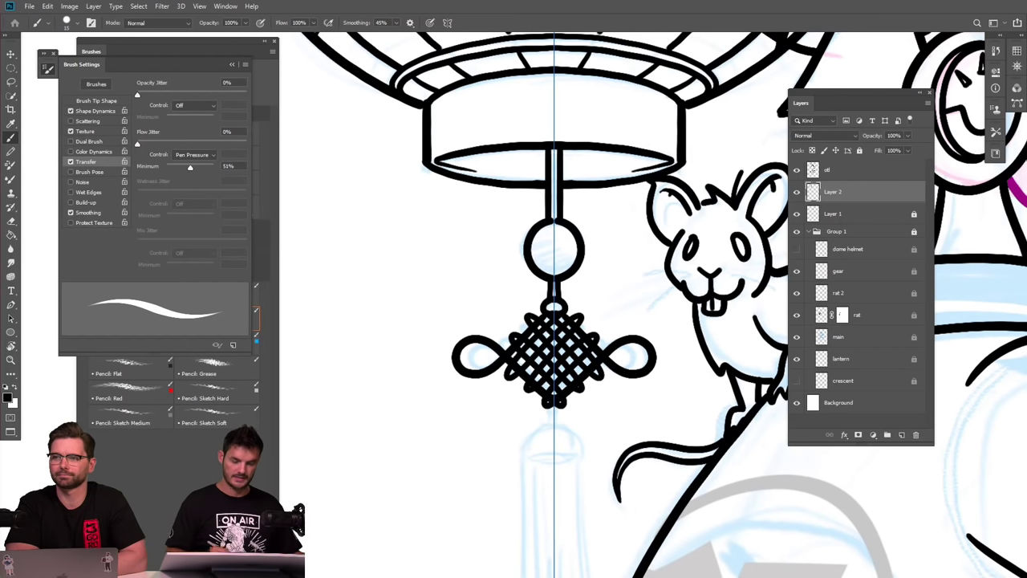
Ink the short cord below the woven knot and the mirrored dome-shaped cap of the tassel.
{"action": "scroll", "coordinate": [582, 390], "scroll_direction": "down", "scroll_amount": 3}
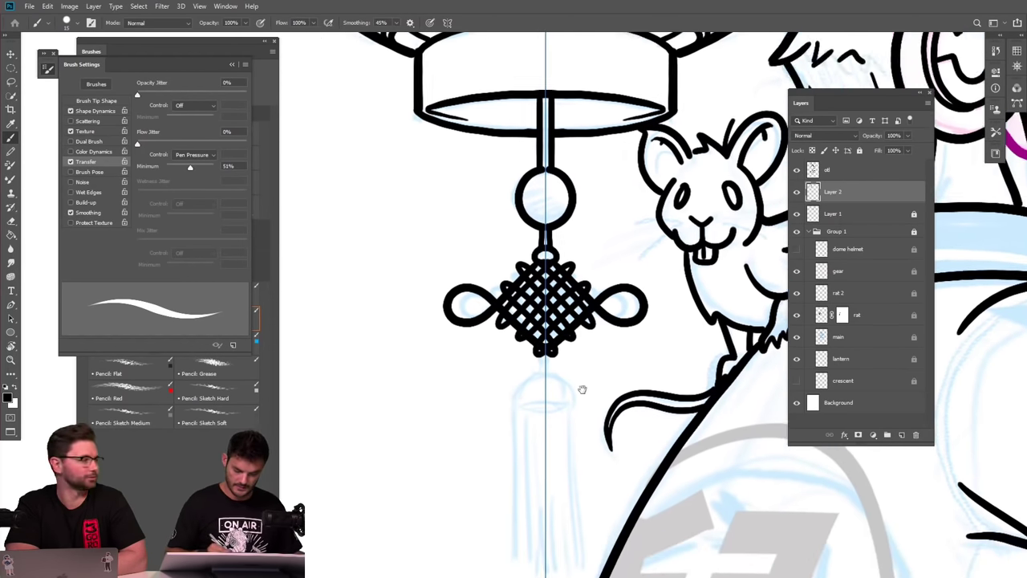
{"action": "left_click_drag", "start_coordinate": [535, 316], "coordinate": [534, 334]}
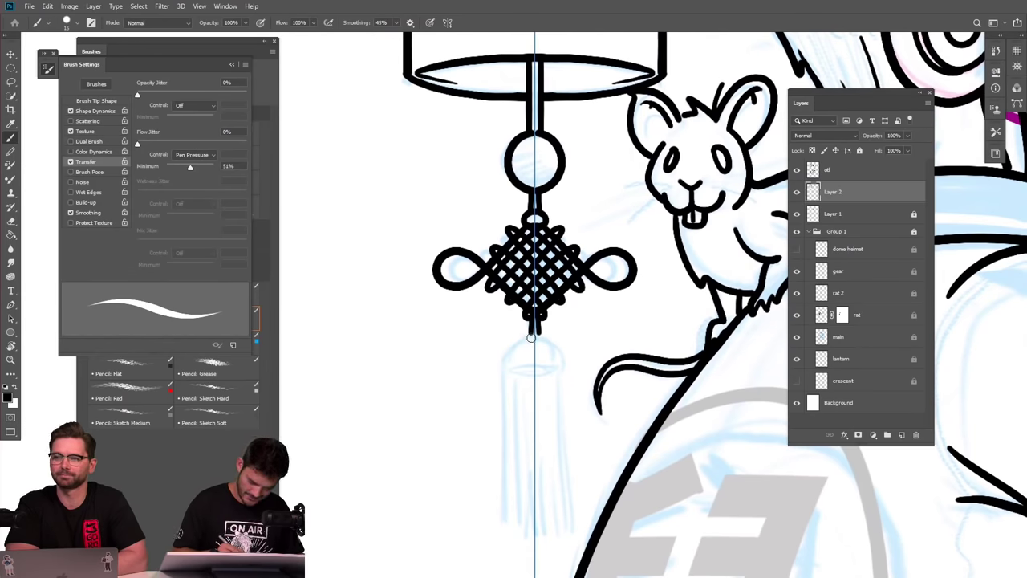
{"action": "mouse_move", "coordinate": [525, 336]}
{"action": "left_mouse_down"}
{"action": "mouse_move", "coordinate": [503, 369]}
{"action": "mouse_move", "coordinate": [536, 381]}
{"action": "left_mouse_up"}
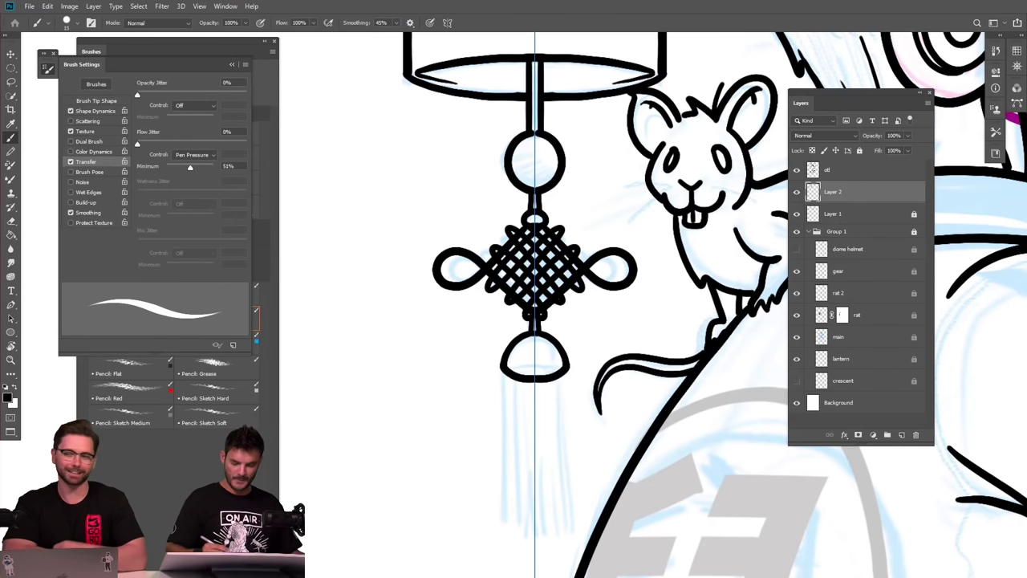
Turn off paint symmetry and ink the tassel's long sides, ragged ends and inner strands freehand.
{"action": "left_click_drag", "start_coordinate": [588, 431], "coordinate": [594, 318]}
{"action": "left_click", "coordinate": [447, 23]}
{"action": "left_click", "coordinate": [481, 33]}
{"action": "mouse_move", "coordinate": [505, 249]}
{"action": "left_mouse_down"}
{"action": "mouse_move", "coordinate": [508, 405]}
{"action": "mouse_move", "coordinate": [530, 414]}
{"action": "mouse_move", "coordinate": [540, 399]}
{"action": "mouse_move", "coordinate": [575, 414]}
{"action": "left_mouse_up"}
{"action": "mouse_move", "coordinate": [570, 249]}
{"action": "left_mouse_down"}
{"action": "mouse_move", "coordinate": [573, 415]}
{"action": "mouse_move", "coordinate": [560, 312]}
{"action": "left_mouse_up"}
{"action": "left_click_drag", "start_coordinate": [568, 410], "coordinate": [560, 337]}
{"action": "mouse_move", "coordinate": [559, 401]}
{"action": "left_mouse_down"}
{"action": "mouse_move", "coordinate": [552, 324]}
{"action": "mouse_move", "coordinate": [548, 414]}
{"action": "left_mouse_up"}
{"action": "mouse_move", "coordinate": [525, 412]}
{"action": "left_mouse_down"}
{"action": "mouse_move", "coordinate": [536, 414]}
{"action": "mouse_move", "coordinate": [401, 536]}
{"action": "left_mouse_up"}
{"action": "left_click_drag", "start_coordinate": [580, 401], "coordinate": [481, 401]}
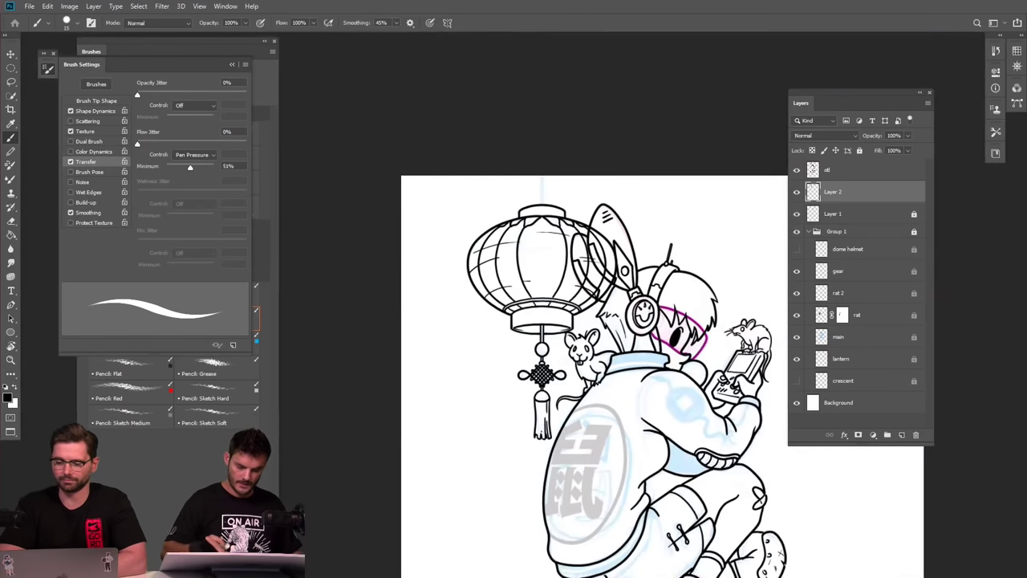
Collapse Group 1 in the layer list and check the lantern by hiding and reshowing Layer 2.
{"action": "left_click_drag", "start_coordinate": [642, 401], "coordinate": [513, 267]}
{"action": "scroll", "coordinate": [653, 337], "scroll_direction": "down", "scroll_amount": 2}
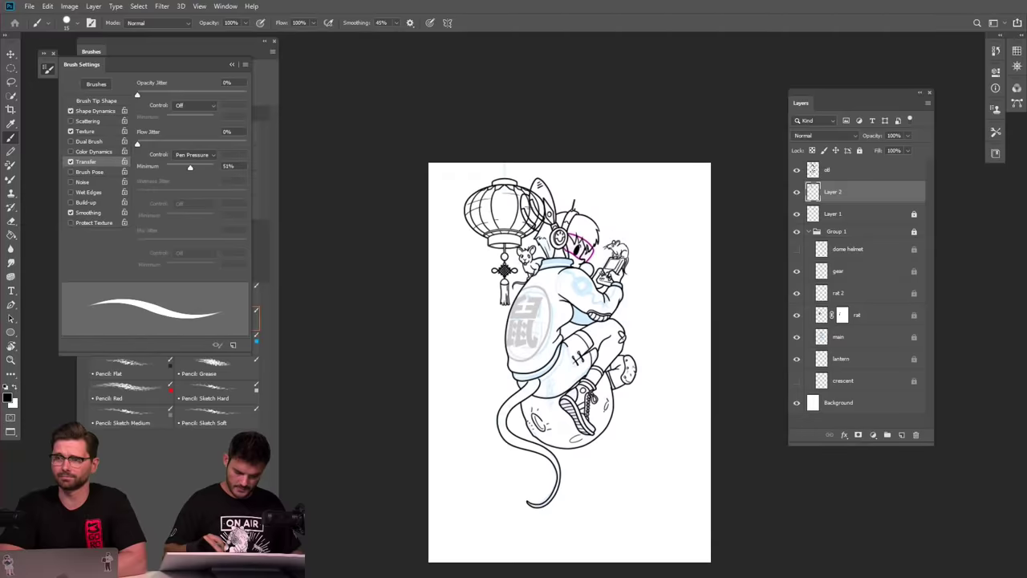
{"action": "scroll", "coordinate": [608, 270], "scroll_direction": "up", "scroll_amount": 2}
{"action": "scroll", "coordinate": [608, 270], "scroll_direction": "down", "scroll_amount": 1}
{"action": "scroll", "coordinate": [608, 270], "scroll_direction": "up", "scroll_amount": 2}
{"action": "left_click", "coordinate": [808, 231]}
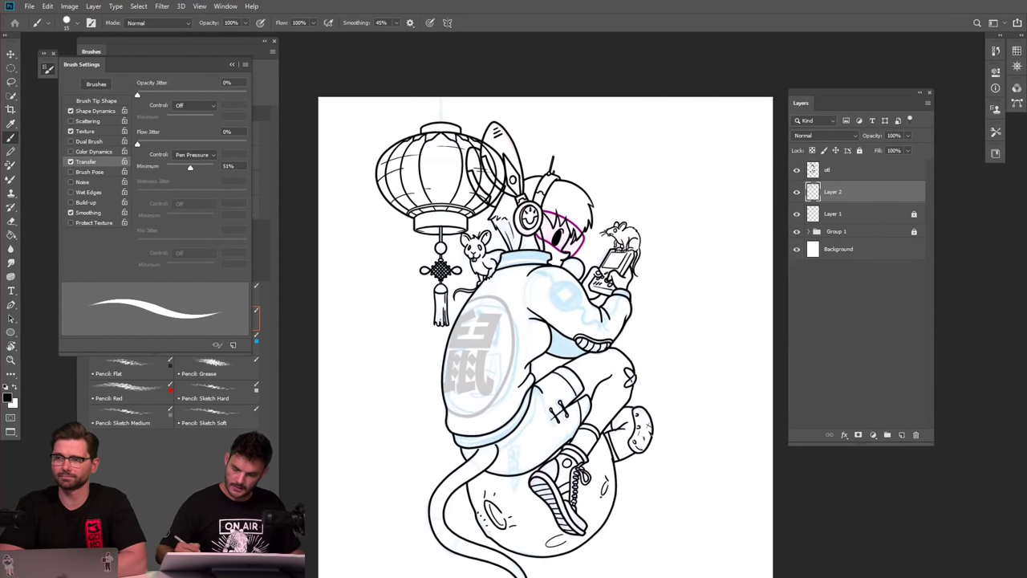
{"action": "left_click", "coordinate": [797, 194]}
{"action": "left_click", "coordinate": [796, 195]}
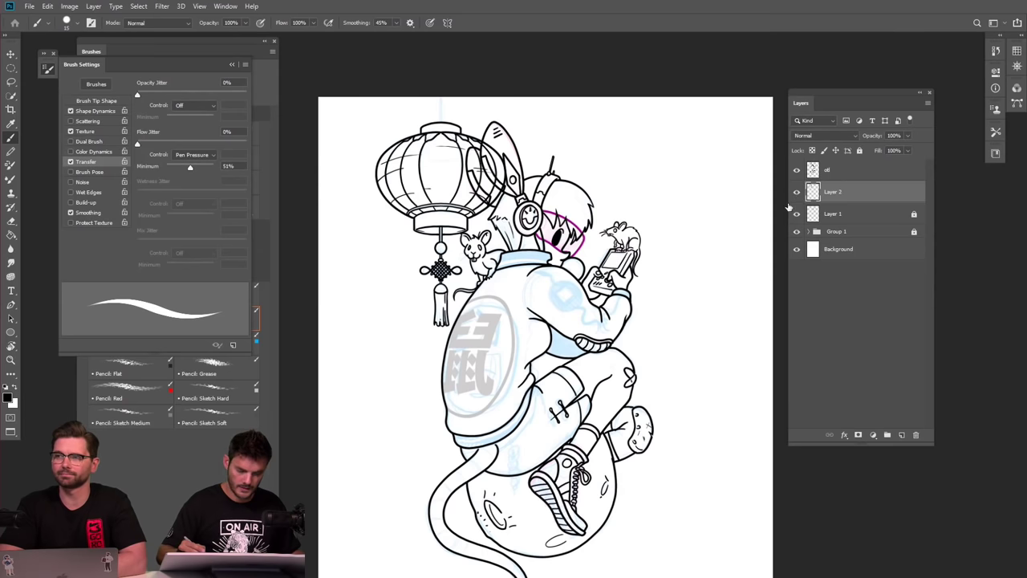
Ink the lantern's hanging cord as two parallel vertical lines from its top cap to the canvas's upper edge.
{"action": "left_click_drag", "start_coordinate": [546, 265], "coordinate": [627, 558]}
{"action": "scroll", "coordinate": [532, 443], "scroll_direction": "up", "scroll_amount": 5}
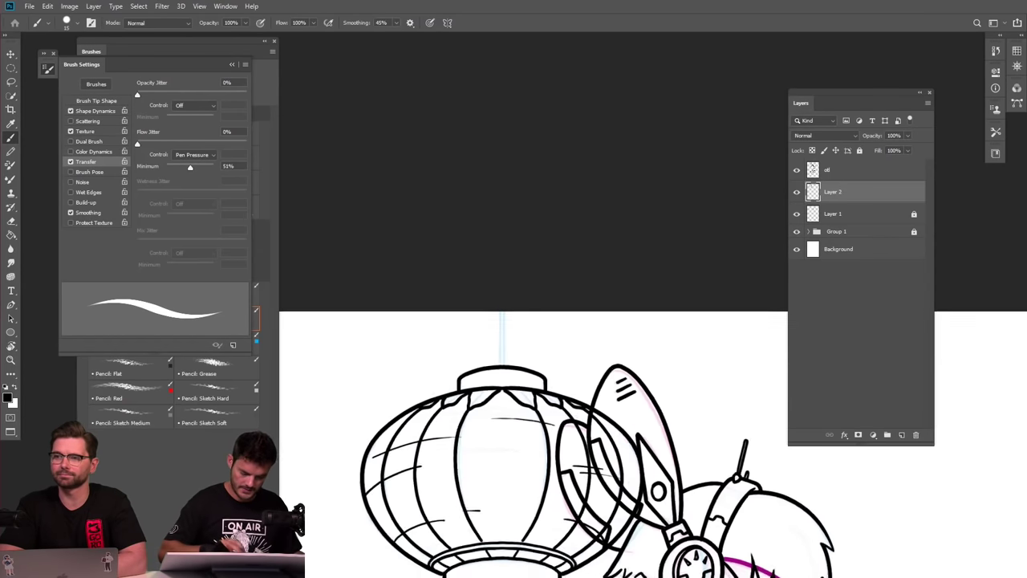
{"action": "left_click_drag", "start_coordinate": [486, 310], "coordinate": [482, 152]}
{"action": "left_click_drag", "start_coordinate": [496, 312], "coordinate": [494, 140]}
{"action": "key", "text": "ctrl+minus"}
{"action": "key", "text": "ctrl+minus"}
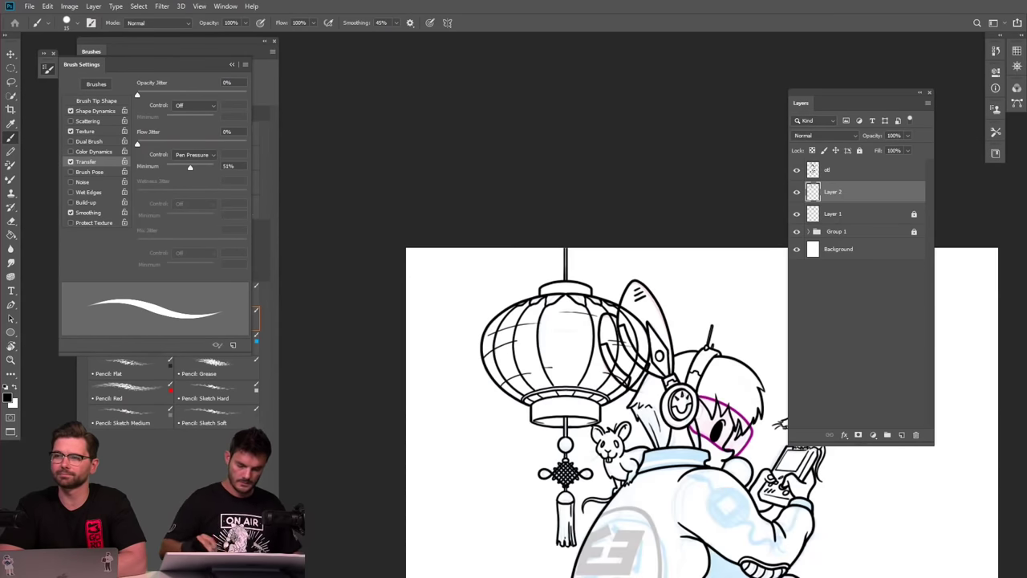
Close the Brush Settings, reposition the brush preset list and review the whole drawing.
{"action": "scroll", "coordinate": [597, 377], "scroll_direction": "down", "scroll_amount": 4}
{"action": "scroll", "coordinate": [597, 377], "scroll_direction": "up", "scroll_amount": 3}
{"action": "scroll", "coordinate": [563, 376], "scroll_direction": "down", "scroll_amount": 2}
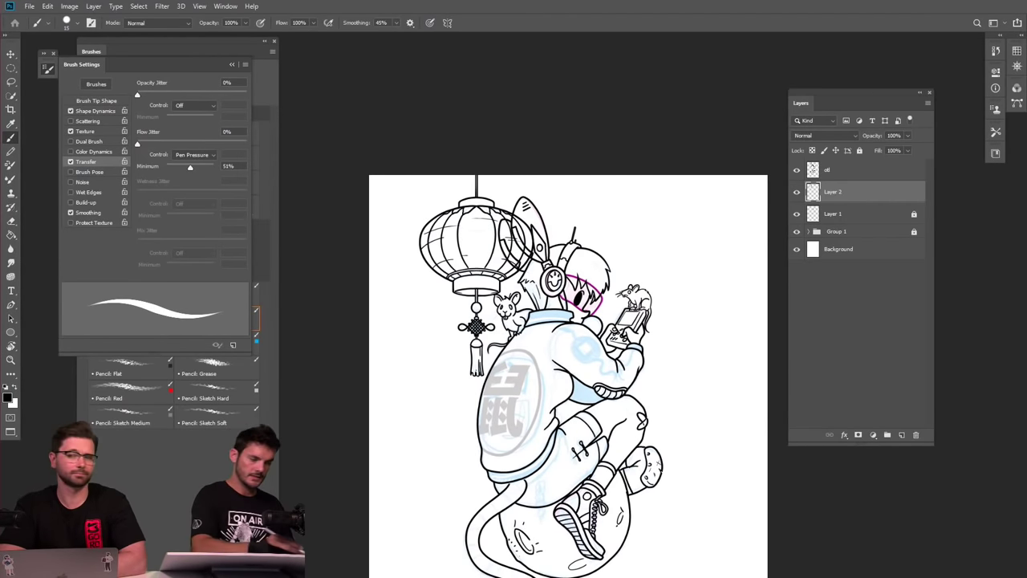
{"action": "key", "text": "F5"}
{"action": "left_click_drag", "start_coordinate": [246, 42], "coordinate": [229, 42]}
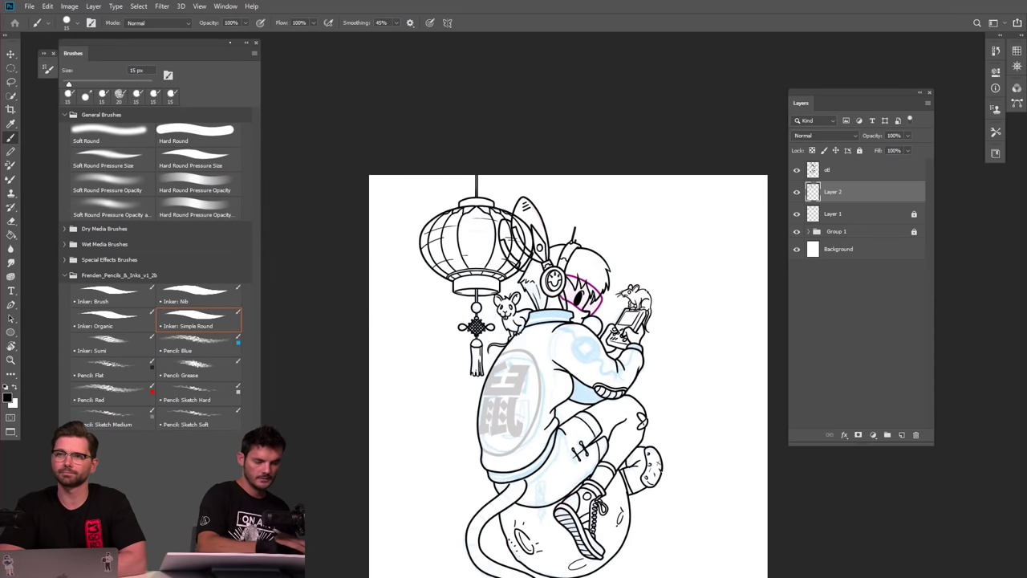
{"action": "scroll", "coordinate": [656, 381], "scroll_direction": "down", "scroll_amount": 4}
{"action": "scroll", "coordinate": [667, 455], "scroll_direction": "up", "scroll_amount": 6}
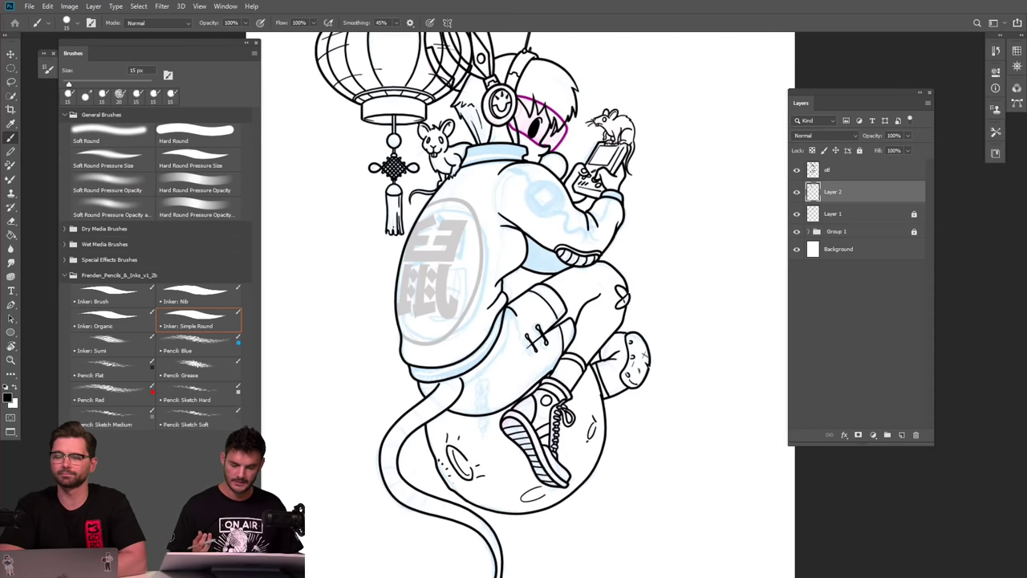
{"action": "key", "text": "ctrl+0"}
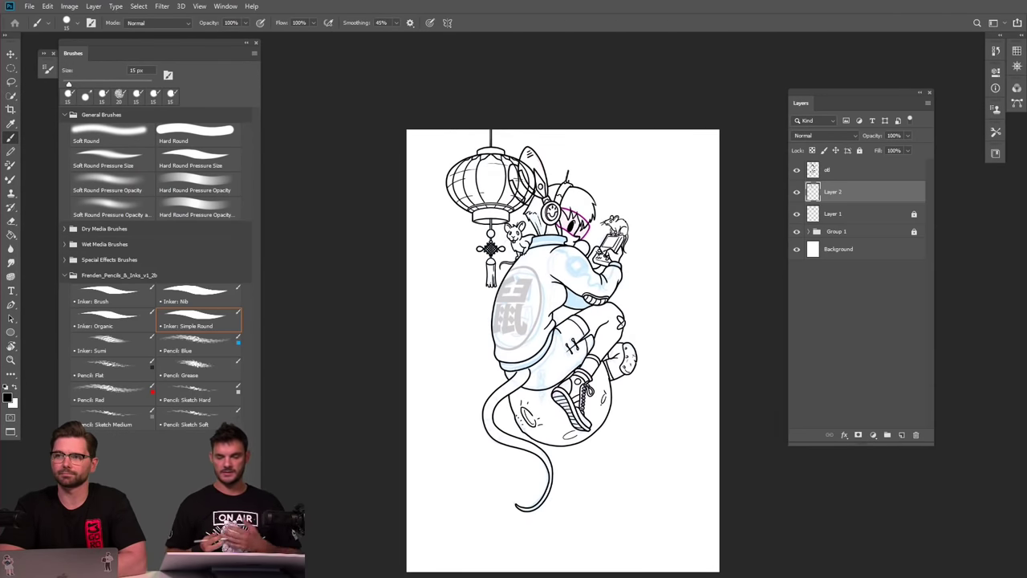
Leave full-screen mode, switch from Photoshop to the Edge browser and open the Jeremy Lord portfolio site's home page.
{"action": "key", "text": "f"}
{"action": "key", "text": "f"}
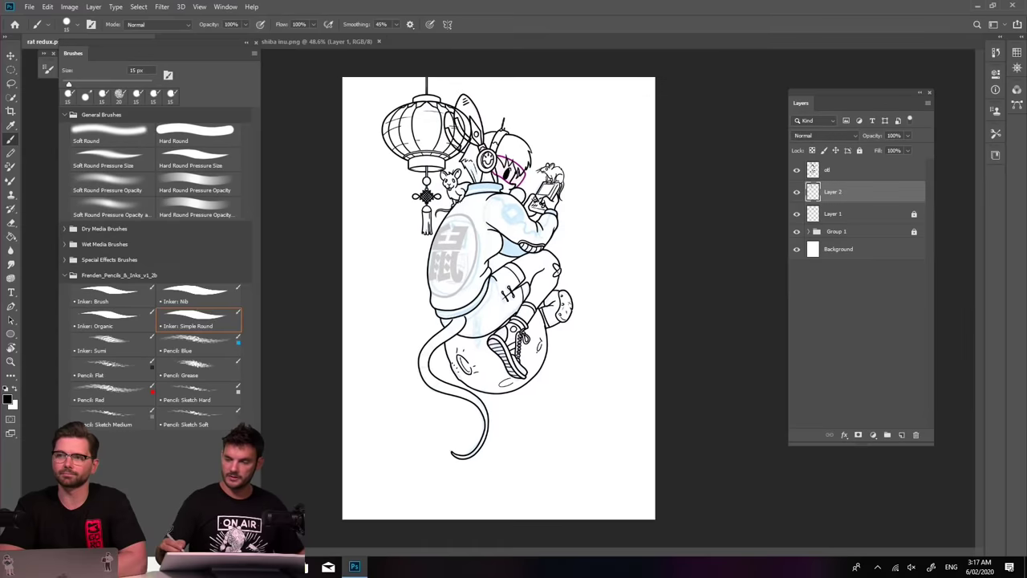
{"action": "left_click", "coordinate": [978, 6]}
{"action": "left_click", "coordinate": [596, 419]}
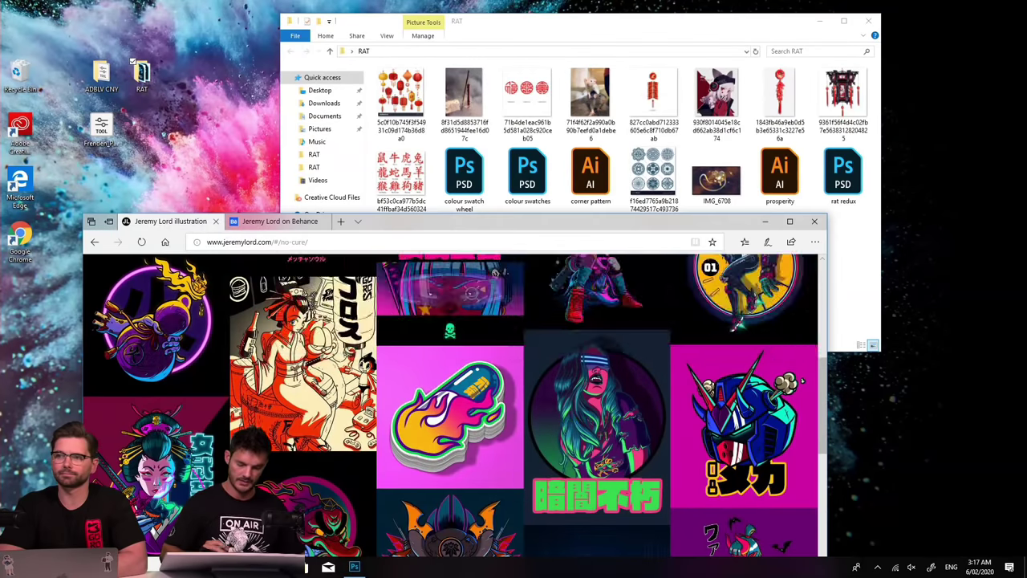
{"action": "left_click_drag", "start_coordinate": [545, 221], "coordinate": [626, 57]}
{"action": "left_click", "coordinate": [202, 129]}
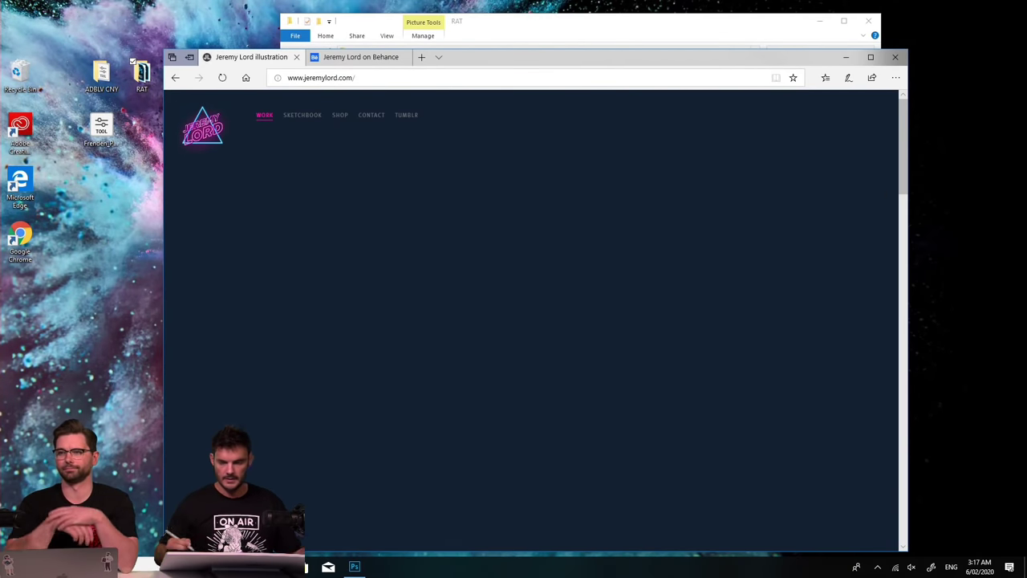
Browse the artwork gallery on the Jeremy Lord site's Work page and open the Demon Heads pt.1 project.
{"action": "left_click_drag", "start_coordinate": [787, 54], "coordinate": [790, 1]}
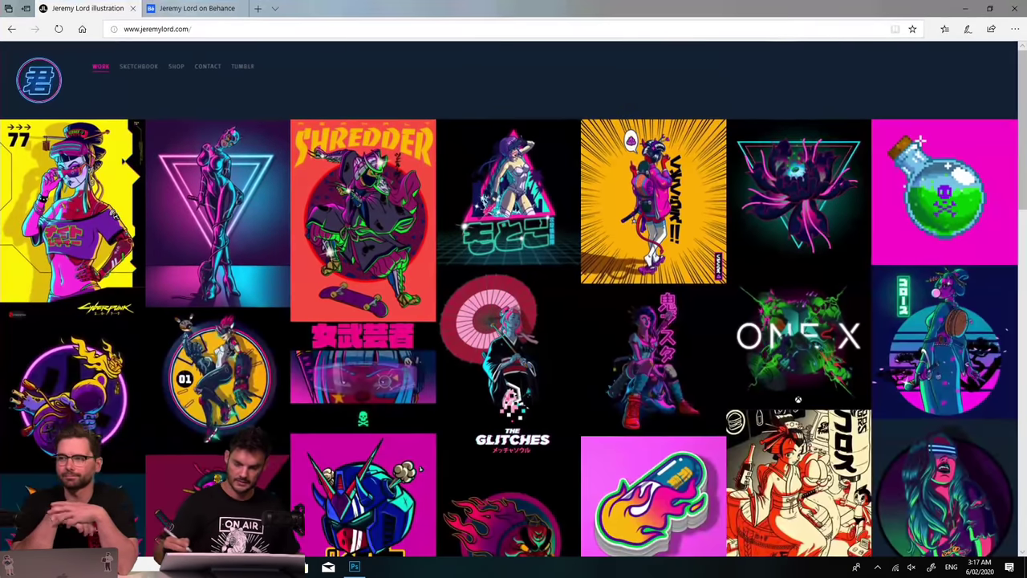
{"action": "left_click", "coordinate": [989, 8]}
{"action": "left_click_drag", "start_coordinate": [752, 57], "coordinate": [730, 23]}
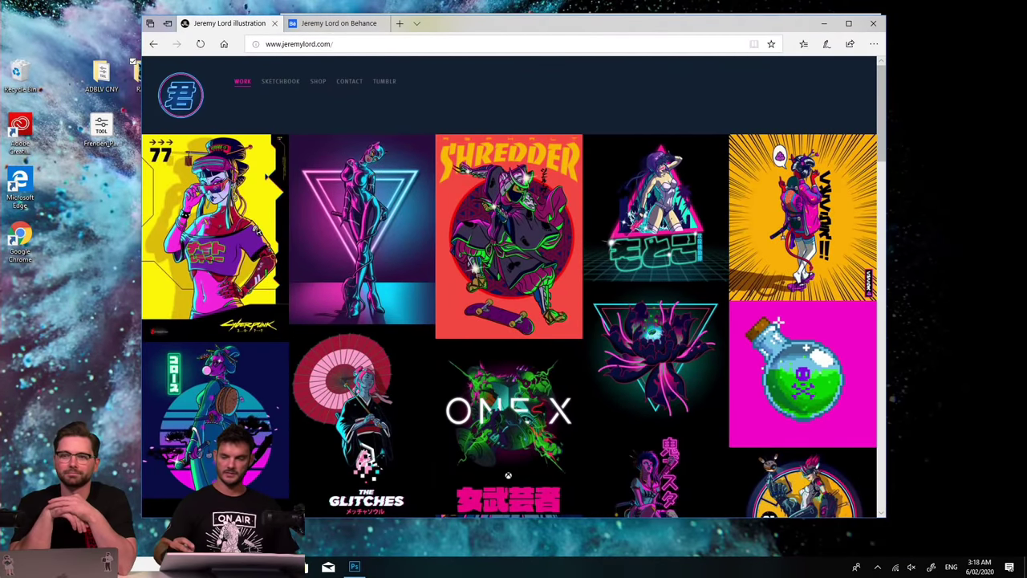
{"action": "scroll", "coordinate": [513, 321], "scroll_direction": "down", "scroll_amount": 6}
{"action": "scroll", "coordinate": [513, 321], "scroll_direction": "up", "scroll_amount": 2}
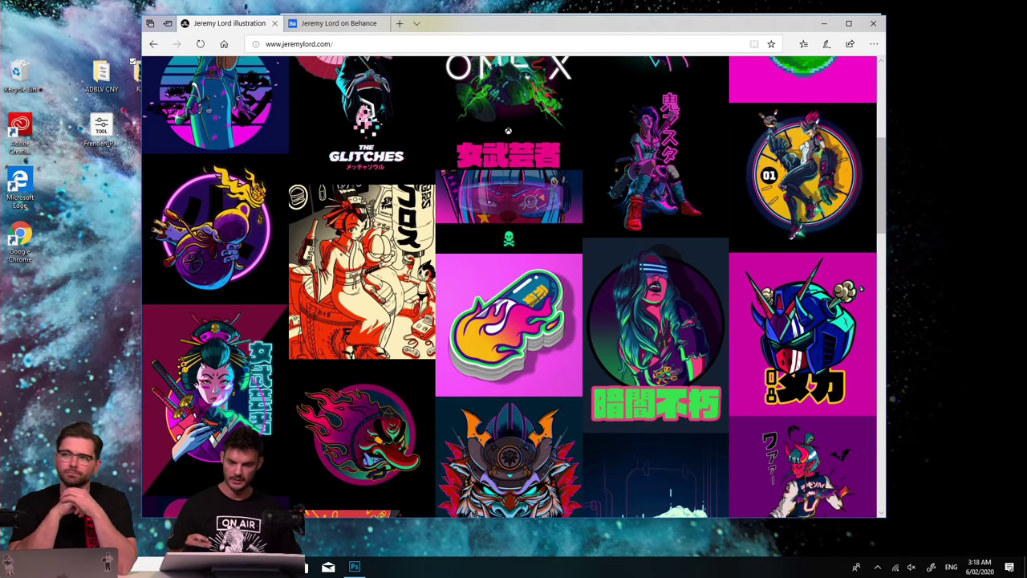
{"action": "left_click", "coordinate": [806, 337]}
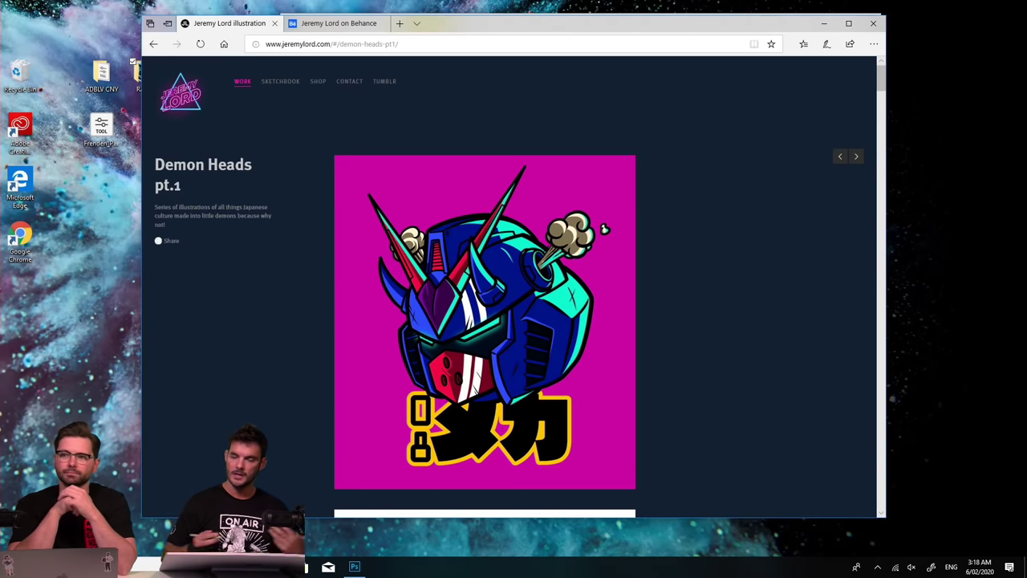
Put the browser away, bring up the rat redux drawing in Photoshop and open colour swatches.psd from the RAT folder.
{"action": "left_click", "coordinate": [824, 22]}
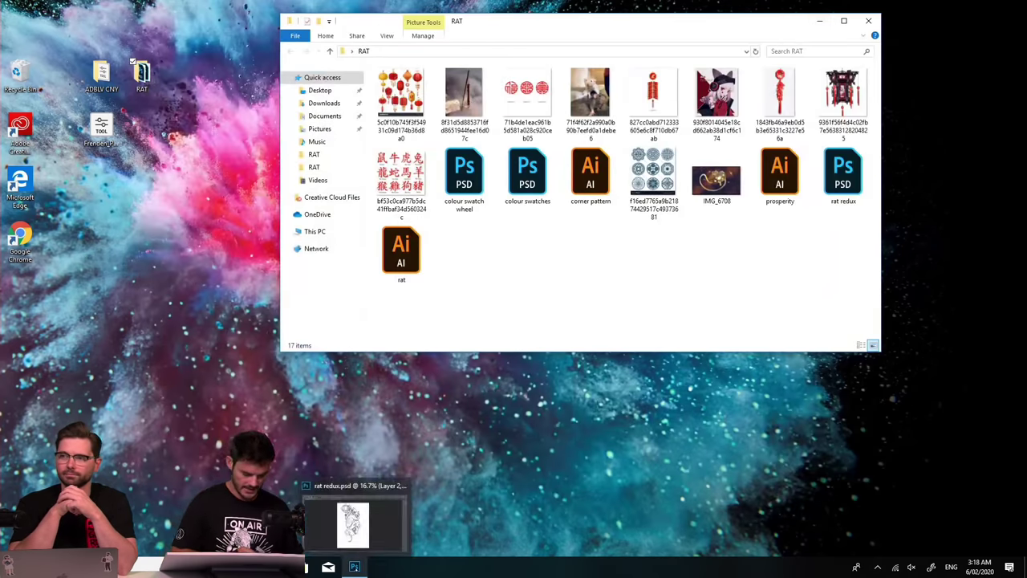
{"action": "left_click", "coordinate": [354, 567]}
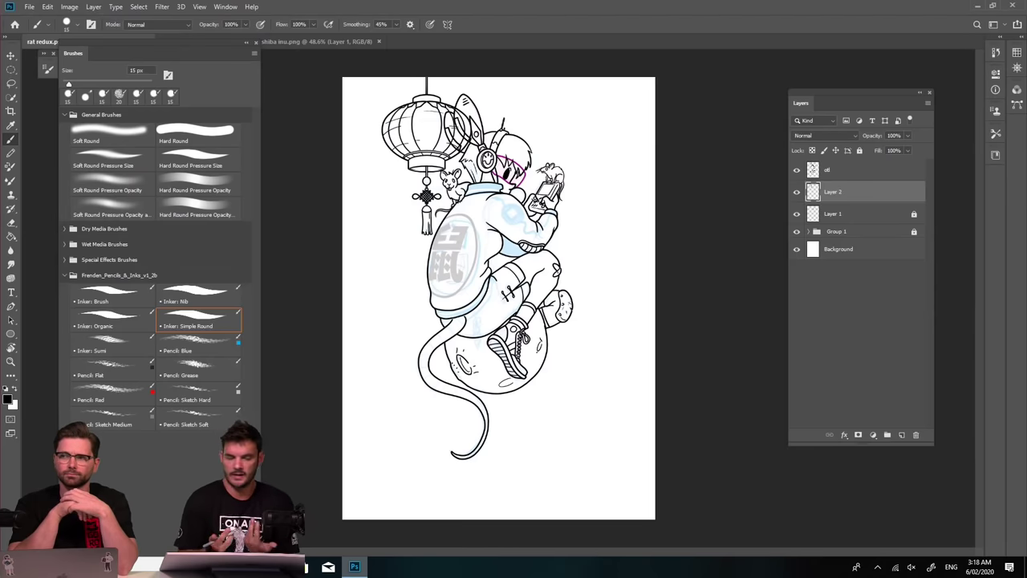
{"action": "left_click", "coordinate": [977, 5]}
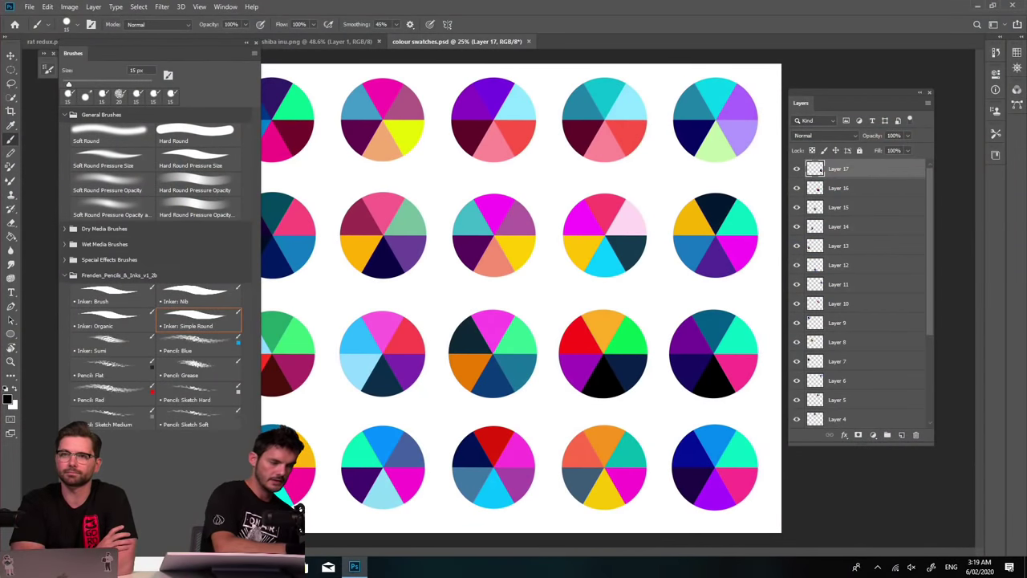
Collapse the Brushes panel over the artwork and open colour swatch wheel.psd from the RAT folder.
{"action": "key", "text": "F5"}
{"action": "left_click", "coordinate": [232, 64]}
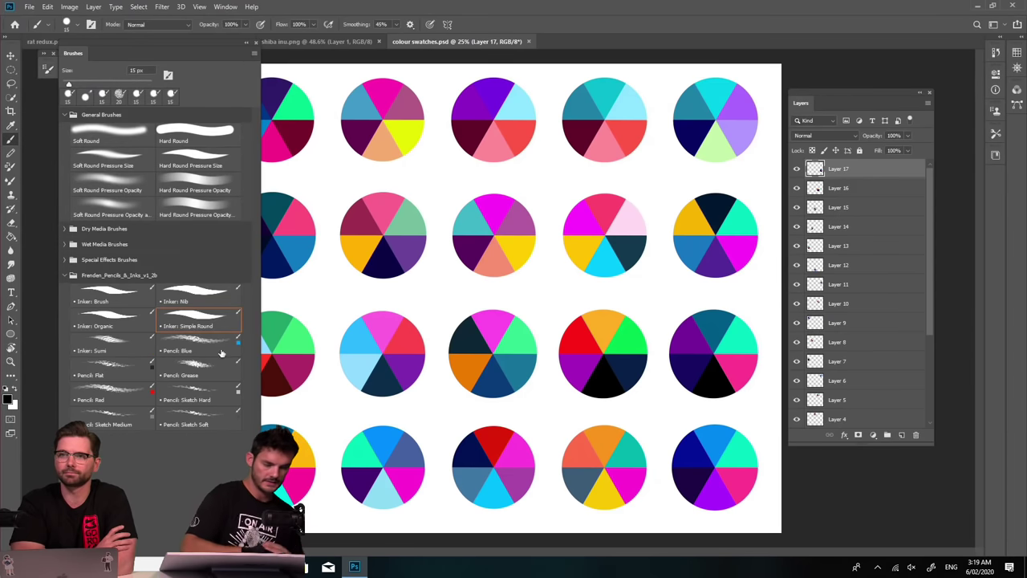
{"action": "left_click", "coordinate": [247, 44]}
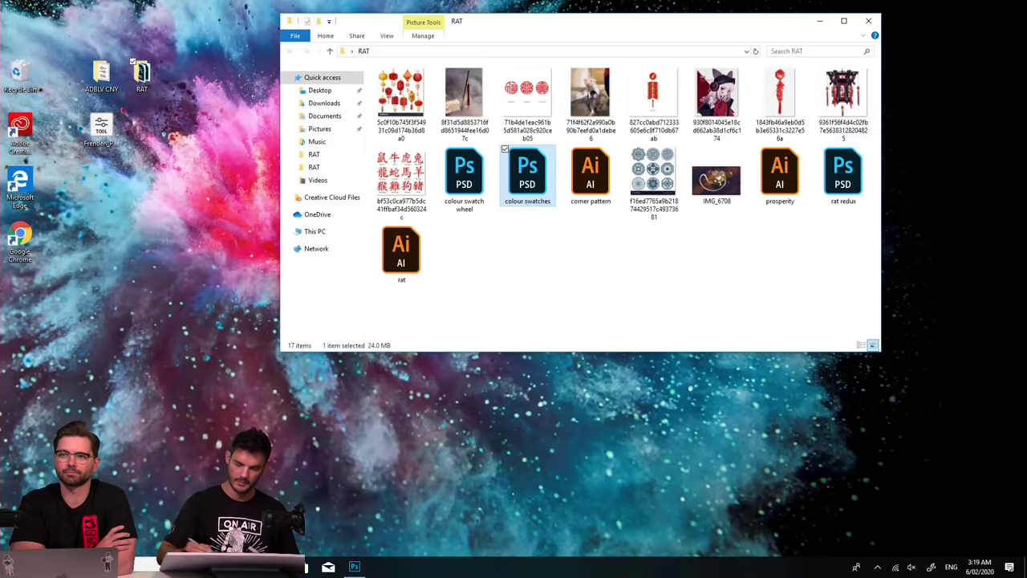
{"action": "double_click", "coordinate": [464, 177]}
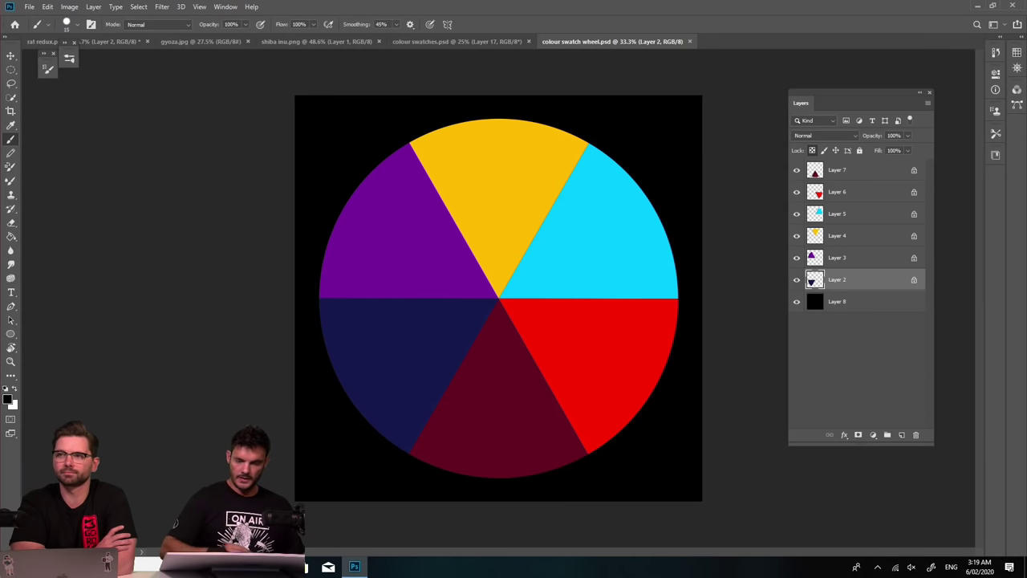
Merge the wheel's six segment layers, Layer 2 to Layer 7, copy the merged wheel into rat redux.psd and save the drawing.
{"action": "left_click", "coordinate": [849, 172], "text": "shift"}
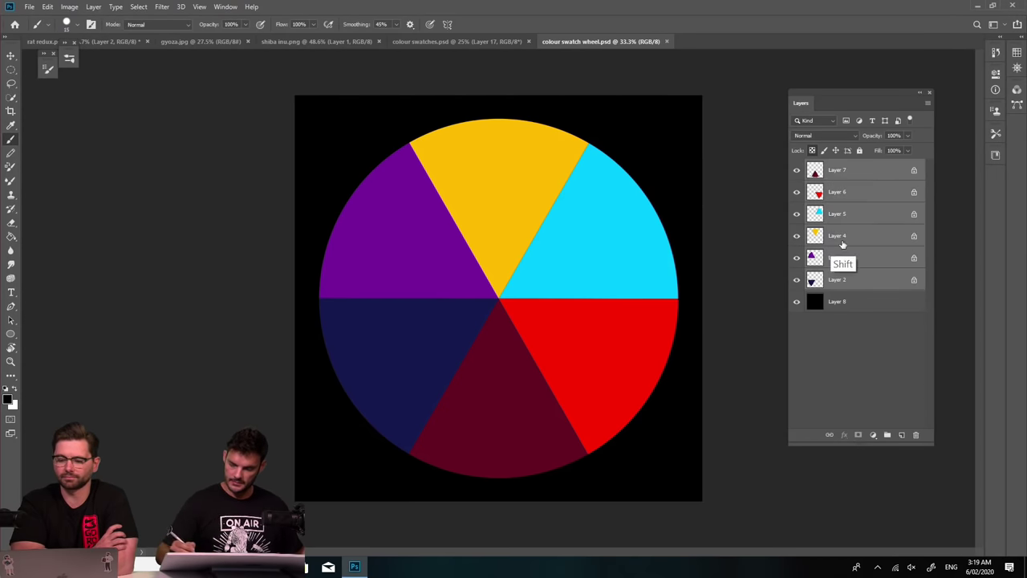
{"action": "key", "text": "ctrl+e"}
{"action": "key", "text": "v"}
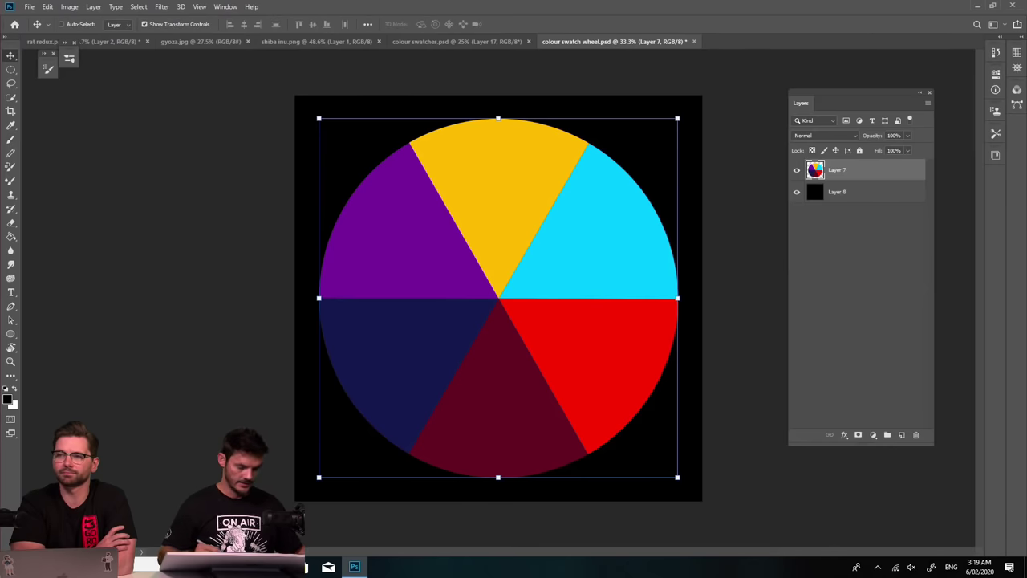
{"action": "left_click_drag", "start_coordinate": [553, 318], "coordinate": [614, 327]}
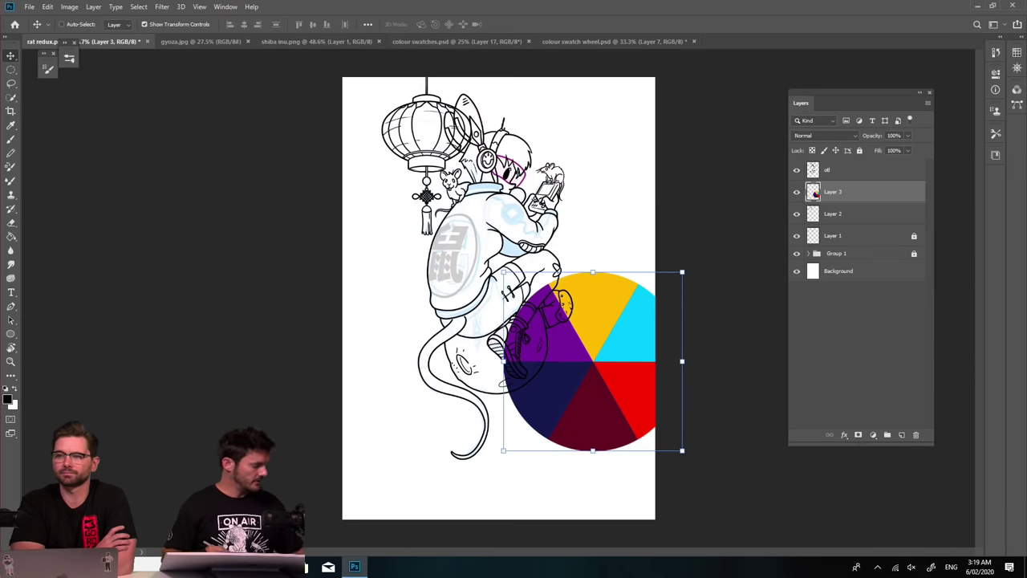
{"action": "key", "text": "ctrl+s"}
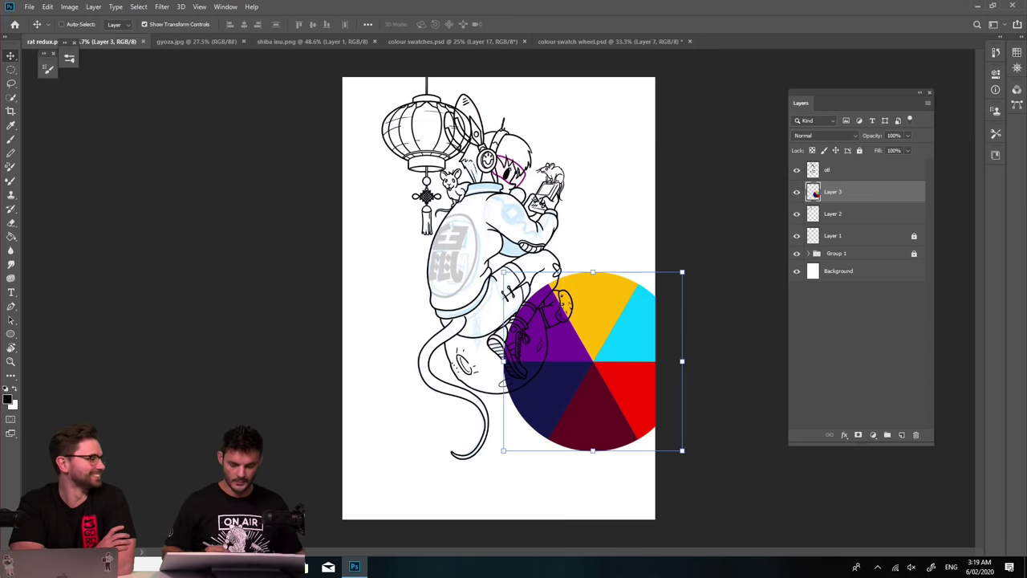
Move the colour wheel's layer to the top of the stack and shrink the wheel into the canvas's lower-right corner.
{"action": "left_click_drag", "start_coordinate": [613, 362], "coordinate": [590, 413]}
{"action": "left_click_drag", "start_coordinate": [860, 192], "coordinate": [848, 166]}
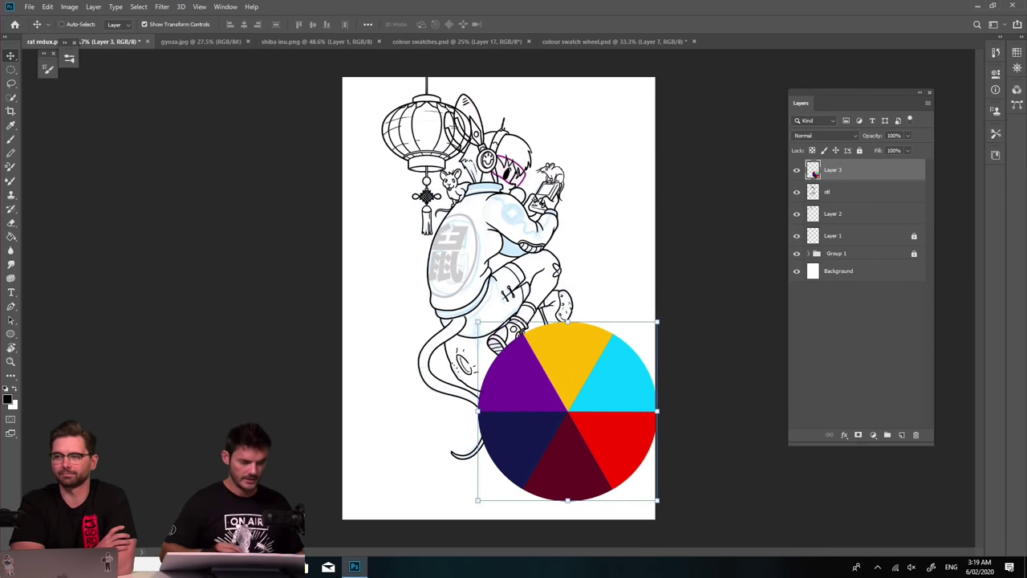
{"action": "left_click_drag", "start_coordinate": [656, 499], "coordinate": [587, 431]}
{"action": "left_click_drag", "start_coordinate": [559, 389], "coordinate": [613, 447]}
{"action": "key", "text": "Return"}
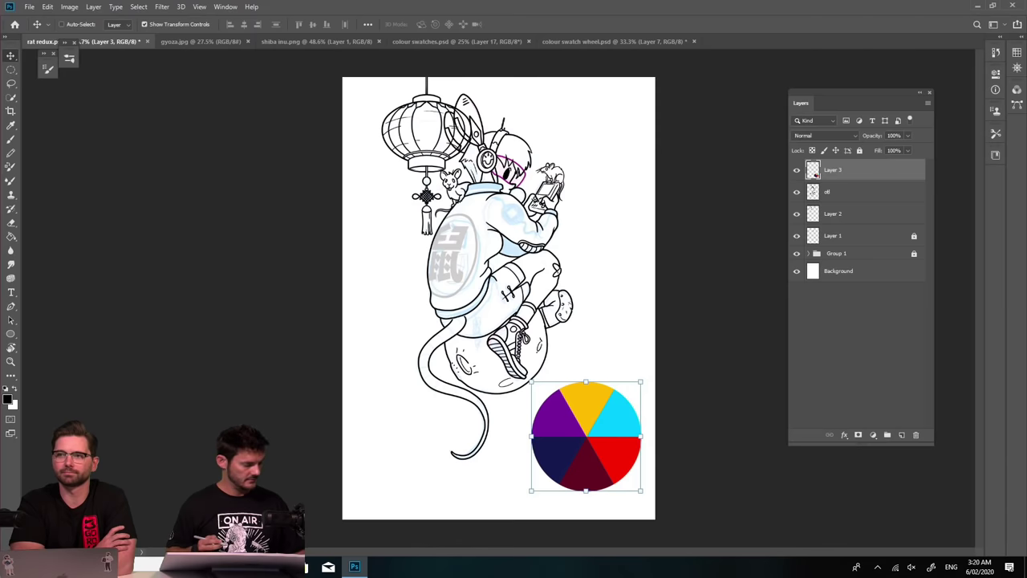
{"action": "key", "text": "b"}
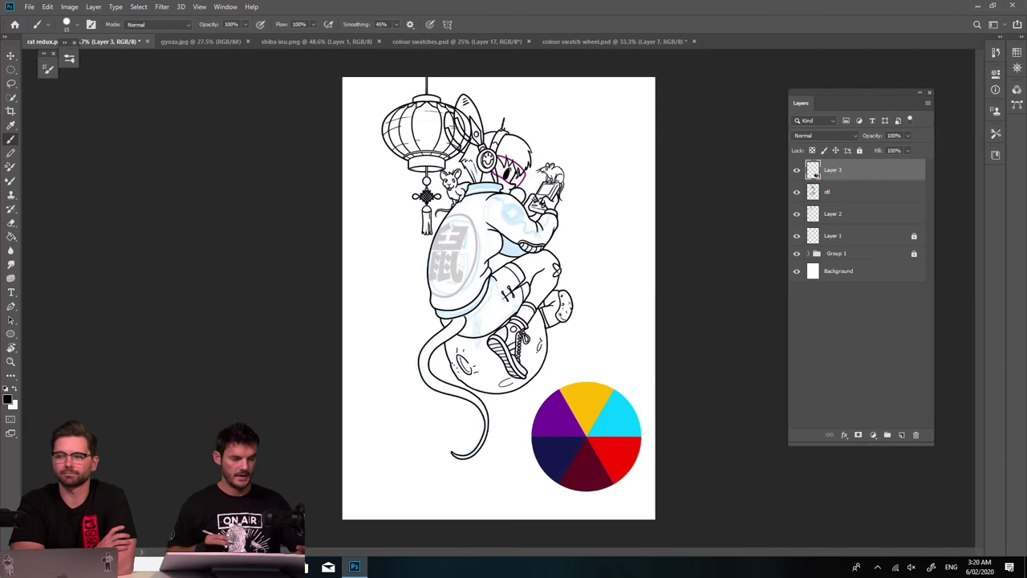
Examine the line work in gyoza.jpg and the linework, flat colours and halftone shading in shiba inu.png.
{"action": "left_click", "coordinate": [201, 41]}
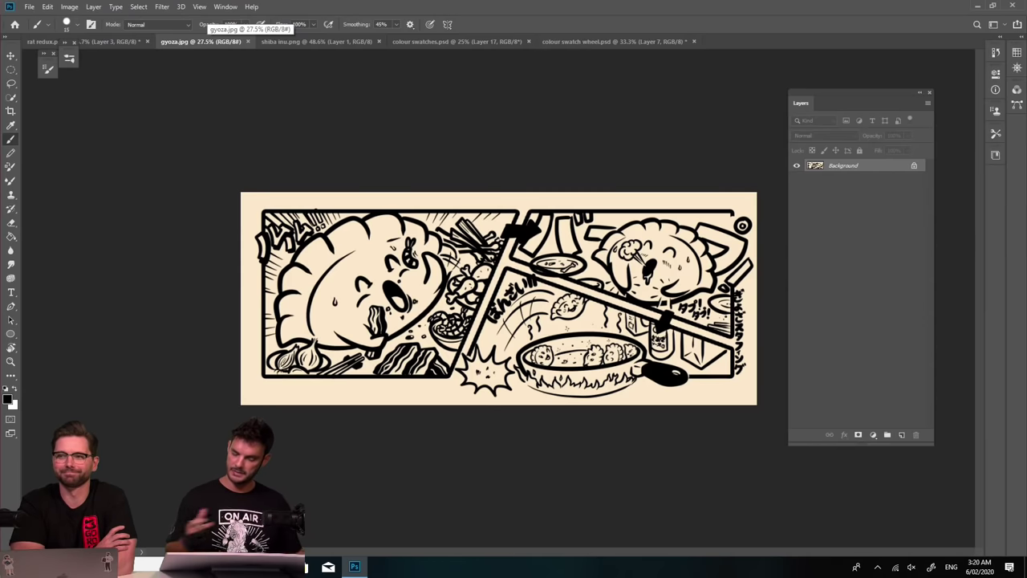
{"action": "scroll", "coordinate": [498, 298], "scroll_direction": "up", "scroll_amount": 4}
{"action": "scroll", "coordinate": [498, 298], "scroll_direction": "down", "scroll_amount": 5}
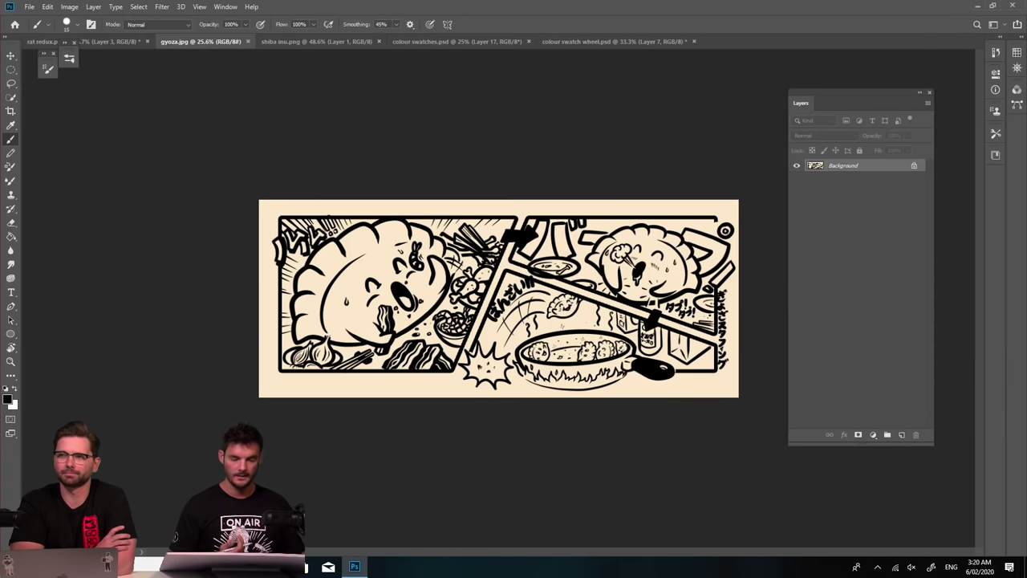
{"action": "left_click", "coordinate": [329, 42]}
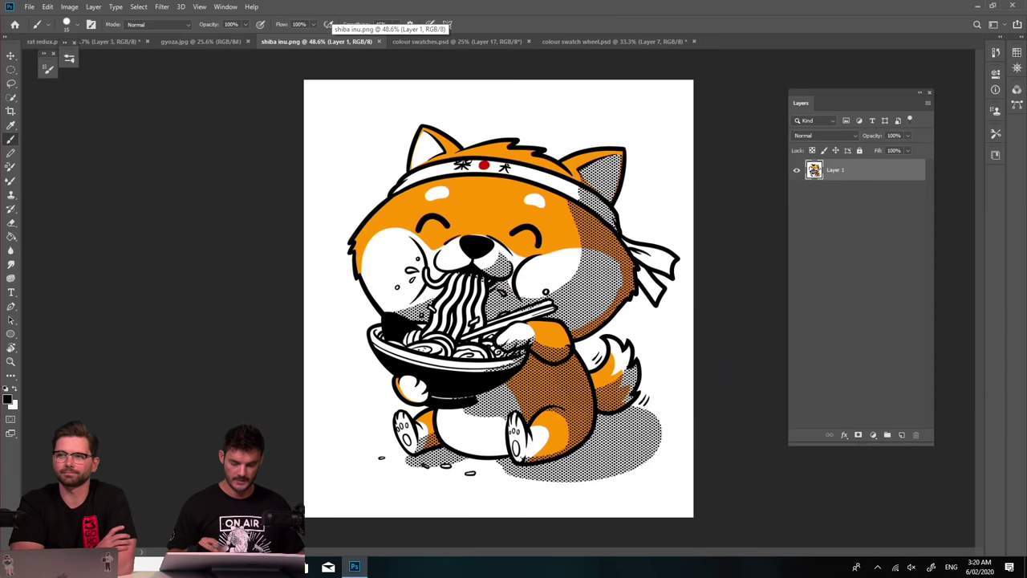
{"action": "scroll", "coordinate": [506, 307], "scroll_direction": "up", "scroll_amount": 5}
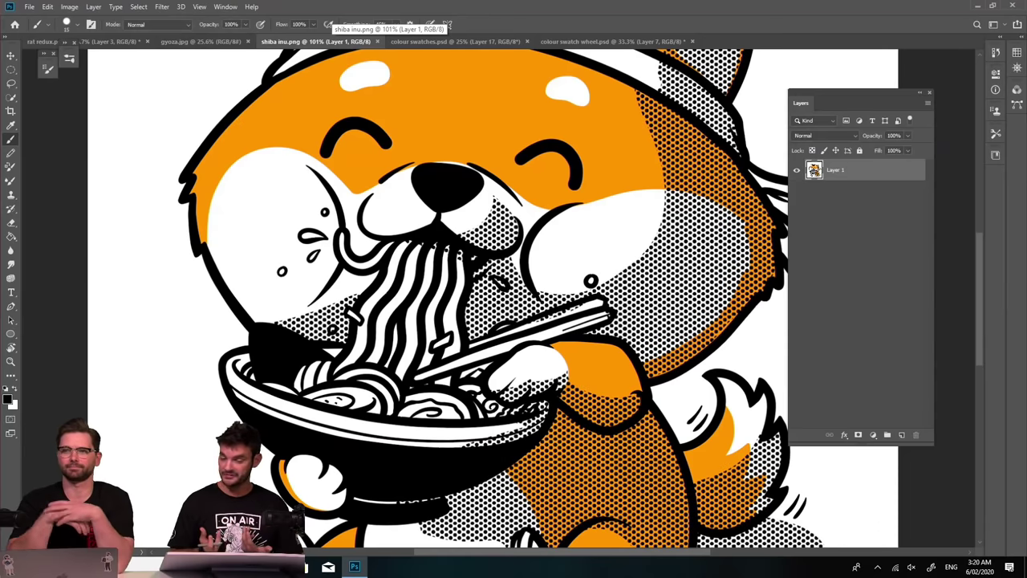
{"action": "scroll", "coordinate": [503, 301], "scroll_direction": "down", "scroll_amount": 5}
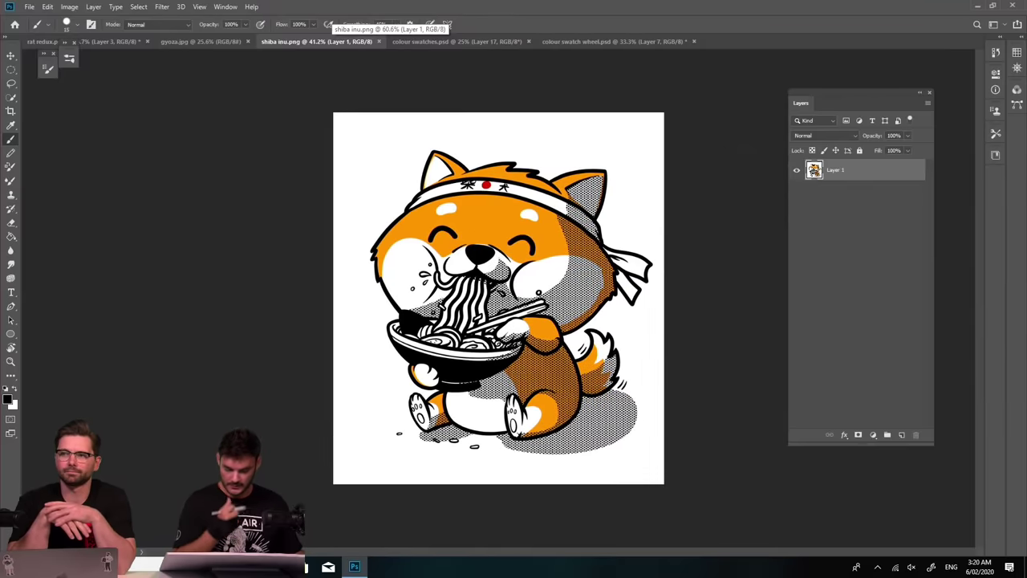
{"action": "key", "text": "ctrl+plus"}
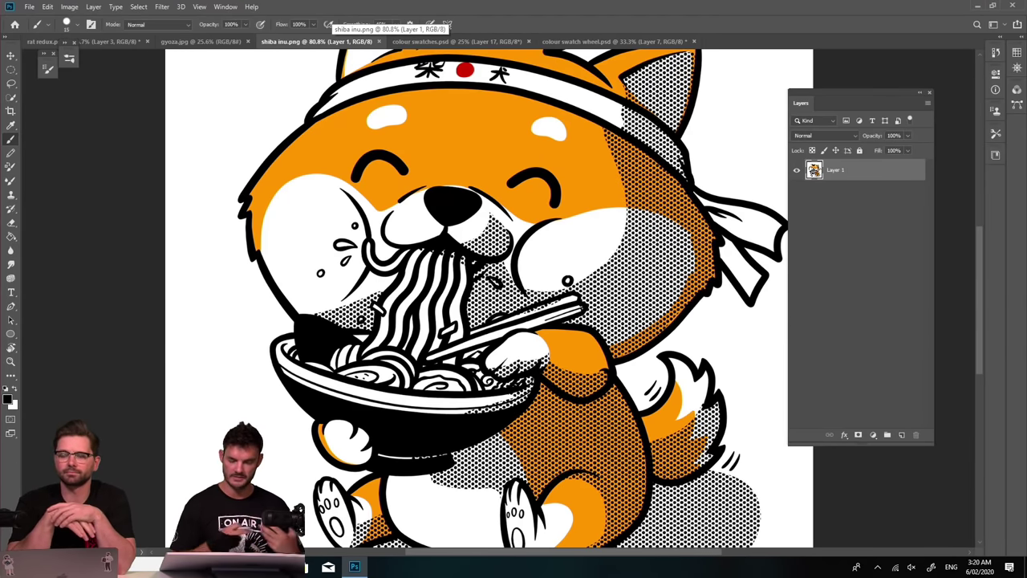
{"action": "key", "text": "ctrl+0"}
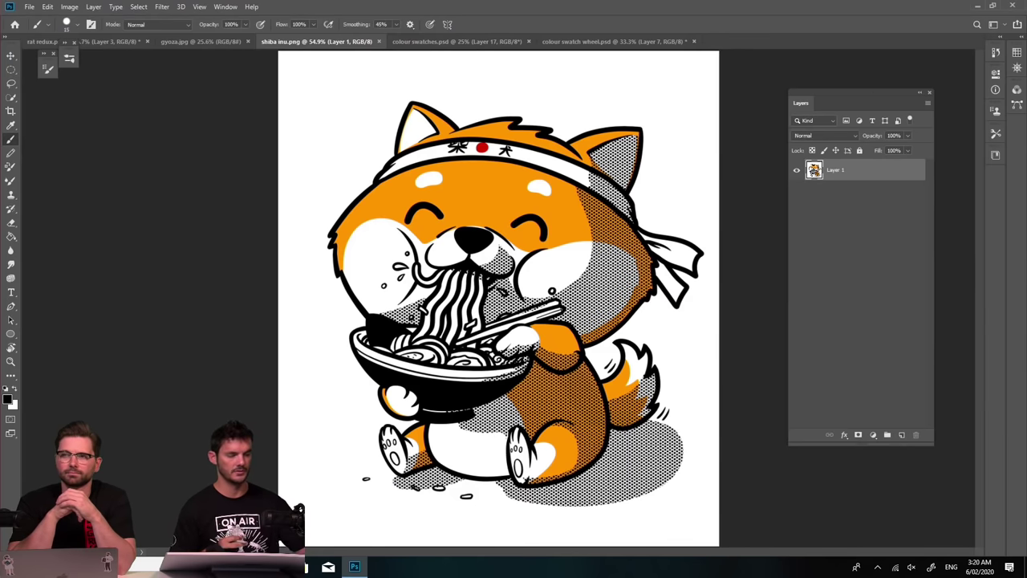
Return to the rat redux drawing and rename the colour wheel's layer as col.
{"action": "left_click", "coordinate": [105, 41]}
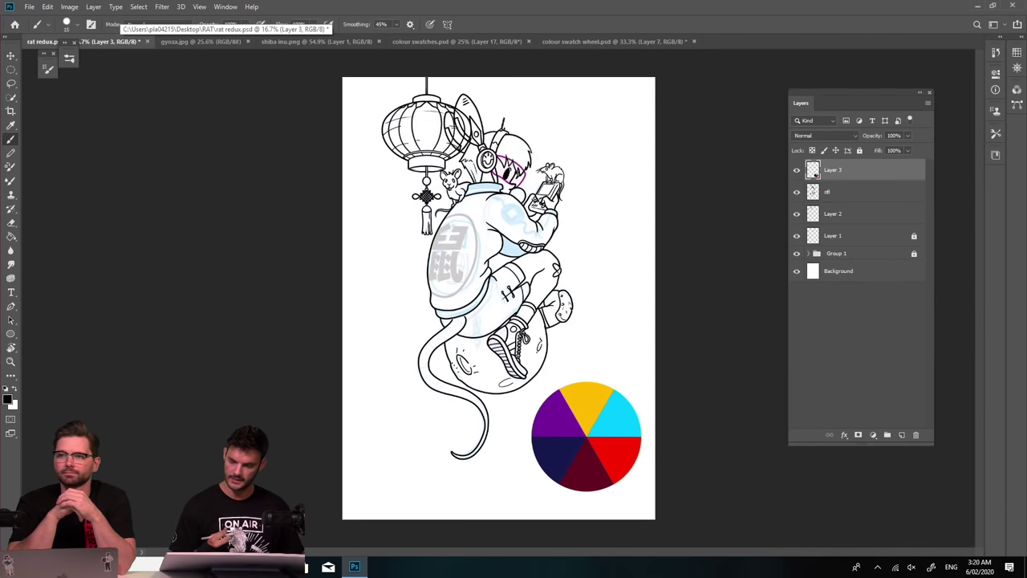
{"action": "double_click", "coordinate": [834, 170]}
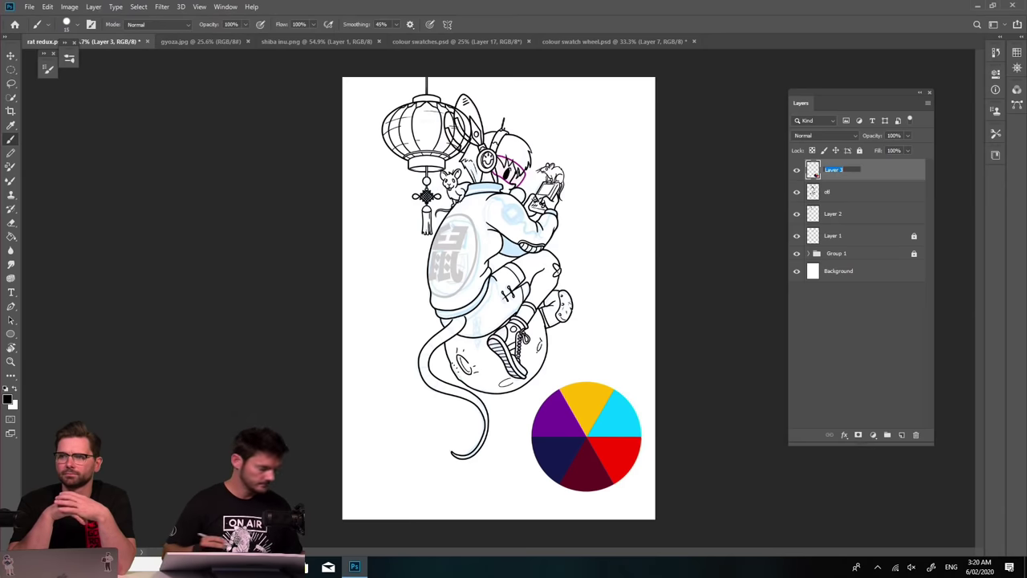
{"action": "type", "text": "col"}
{"action": "key", "text": "Return"}
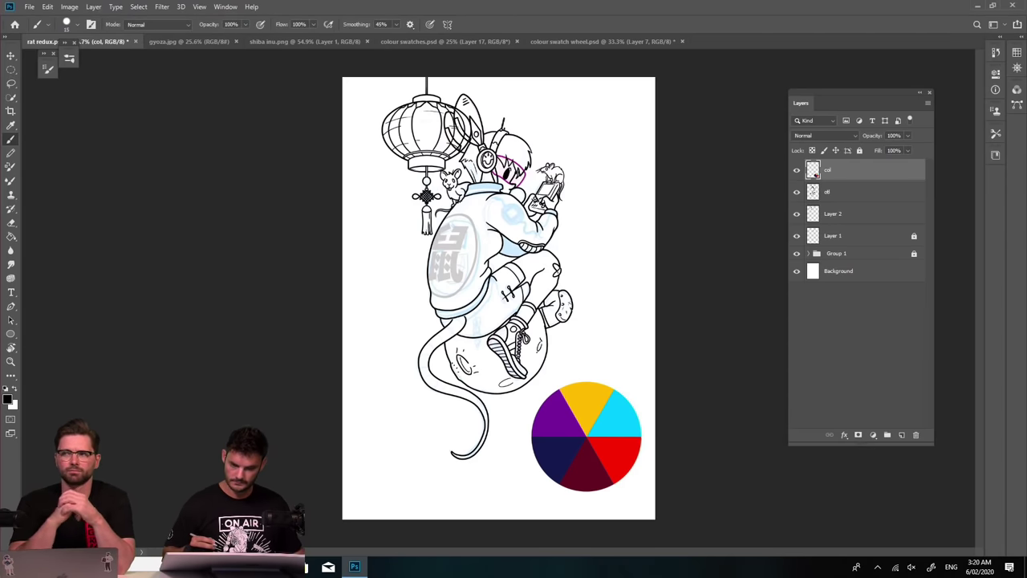
Review the two swatch documents, close colour swatches.psd, shiba inu.png and gyoza.jpg, and return to the rat redux drawing.
{"action": "left_click", "coordinate": [591, 40]}
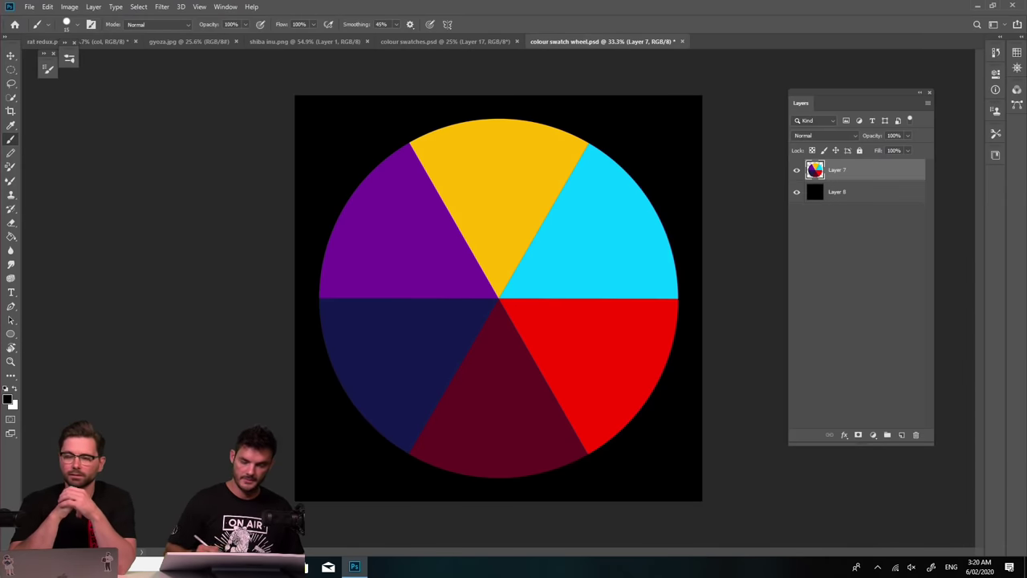
{"action": "left_click", "coordinate": [449, 40]}
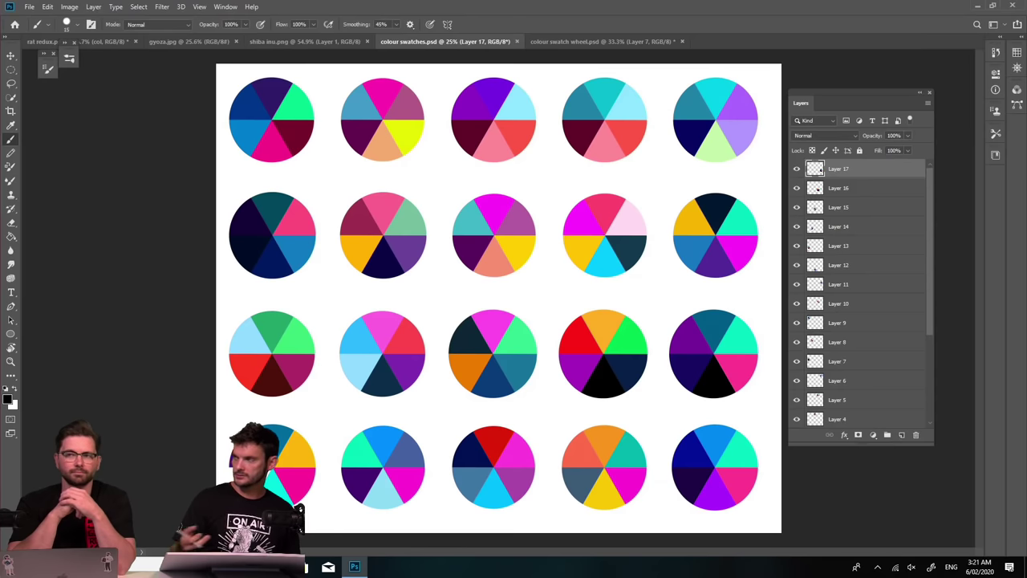
{"action": "left_click", "coordinate": [517, 41]}
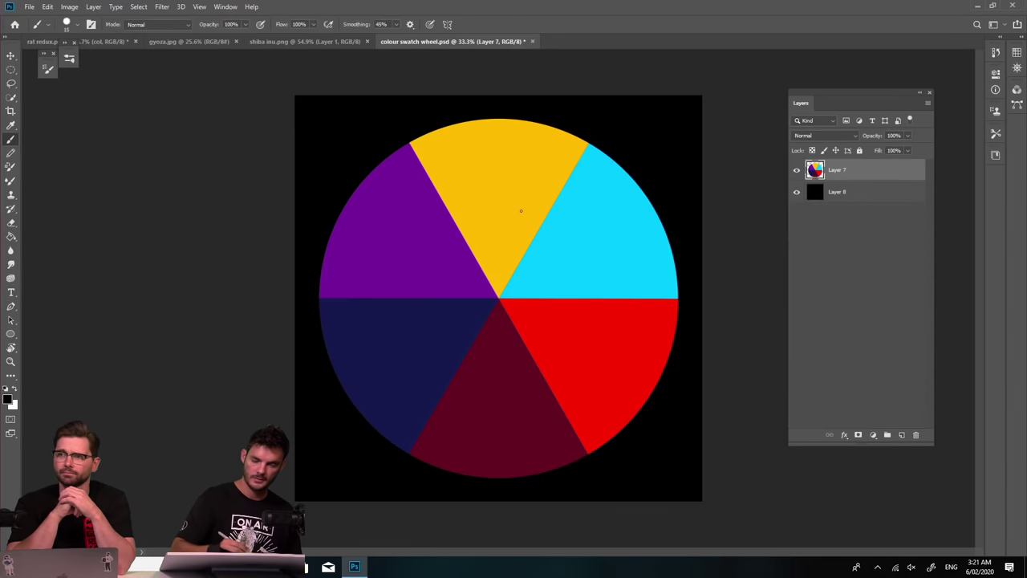
{"action": "left_click", "coordinate": [305, 41]}
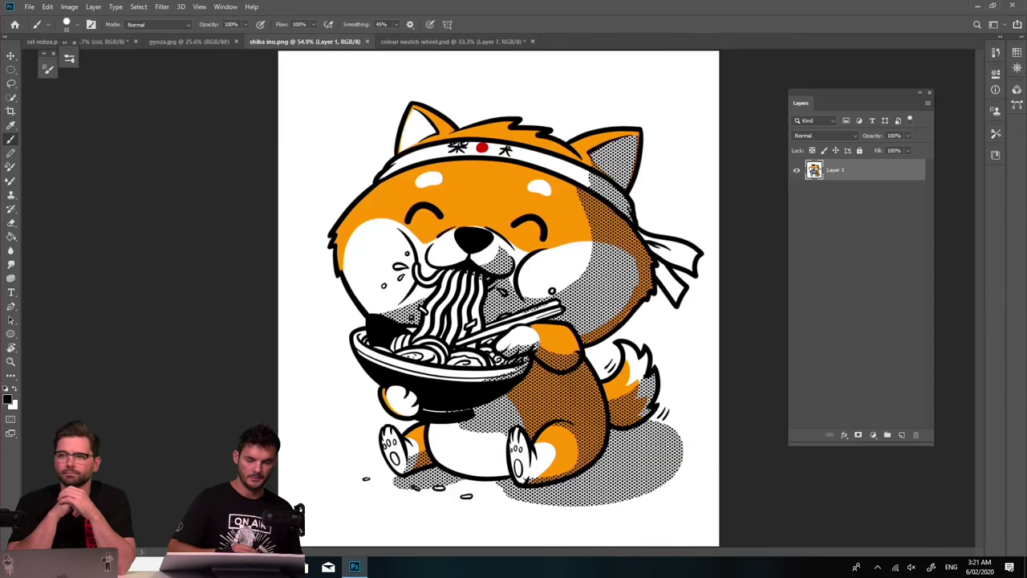
{"action": "left_click", "coordinate": [367, 41]}
{"action": "left_click", "coordinate": [236, 41]}
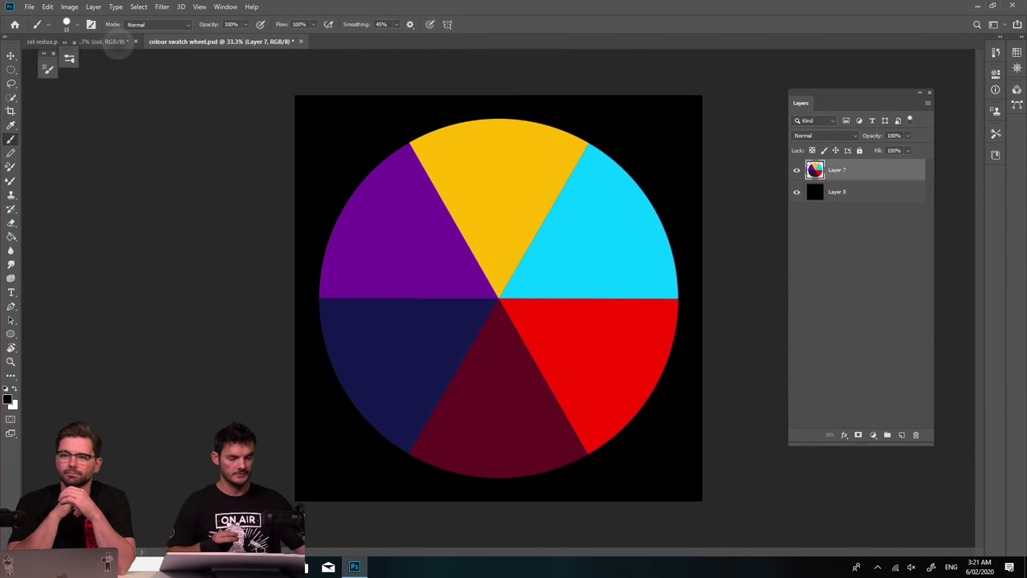
{"action": "left_click", "coordinate": [112, 41]}
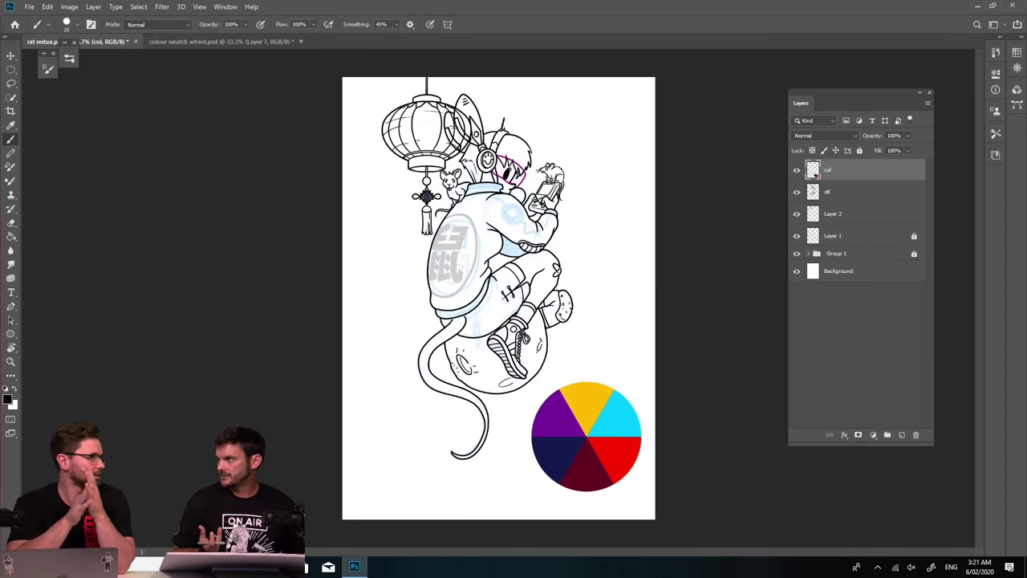
{"action": "scroll", "coordinate": [518, 318], "scroll_direction": "up", "scroll_amount": 3}
{"action": "scroll", "coordinate": [481, 273], "scroll_direction": "down", "scroll_amount": 2}
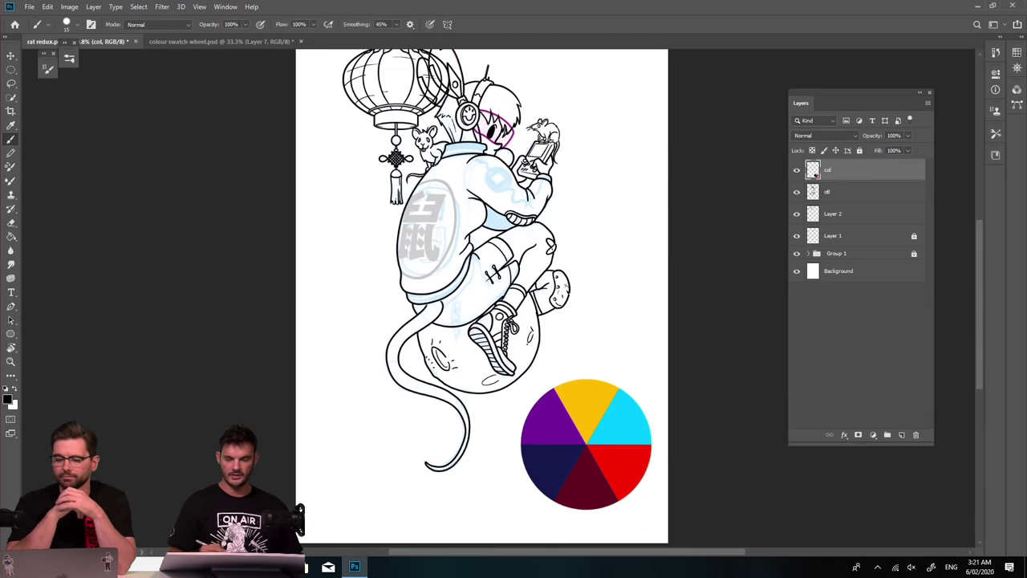
{"action": "left_click_drag", "start_coordinate": [575, 311], "coordinate": [598, 365]}
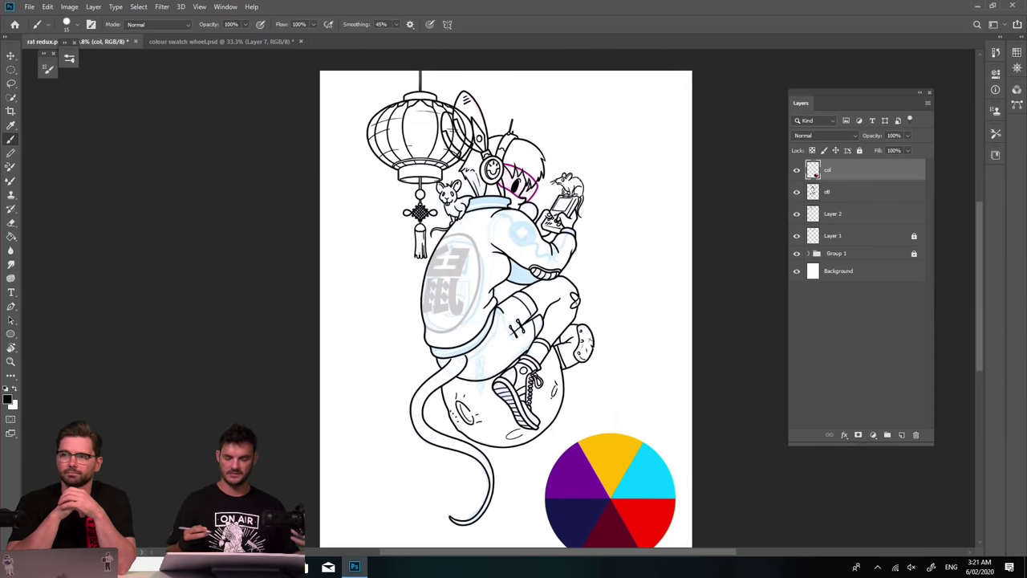
Switch to the full-screen view and check the whole illustration with the colour wheel hidden and shown.
{"action": "scroll", "coordinate": [484, 229], "scroll_direction": "down", "scroll_amount": 2}
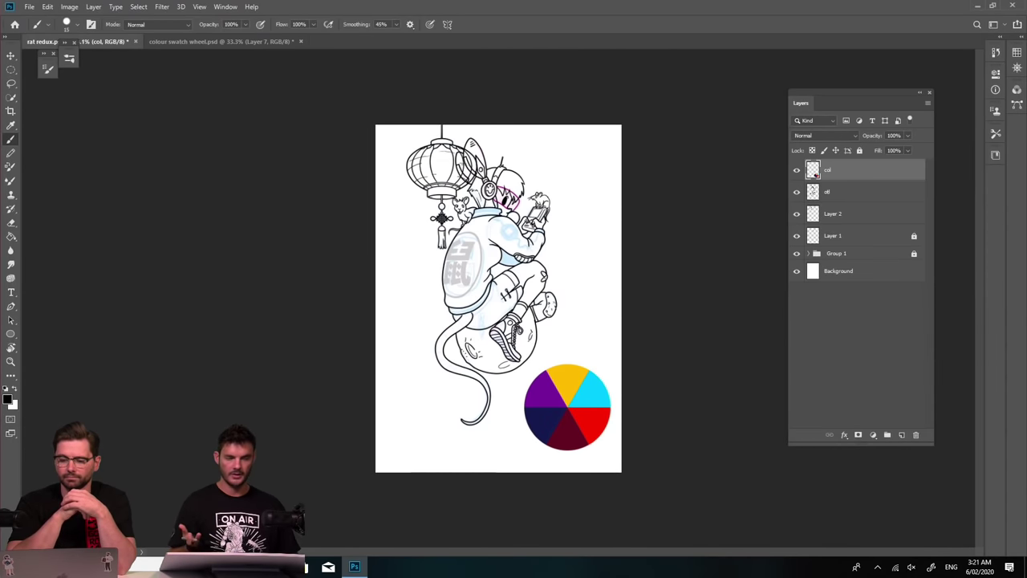
{"action": "key", "text": "f"}
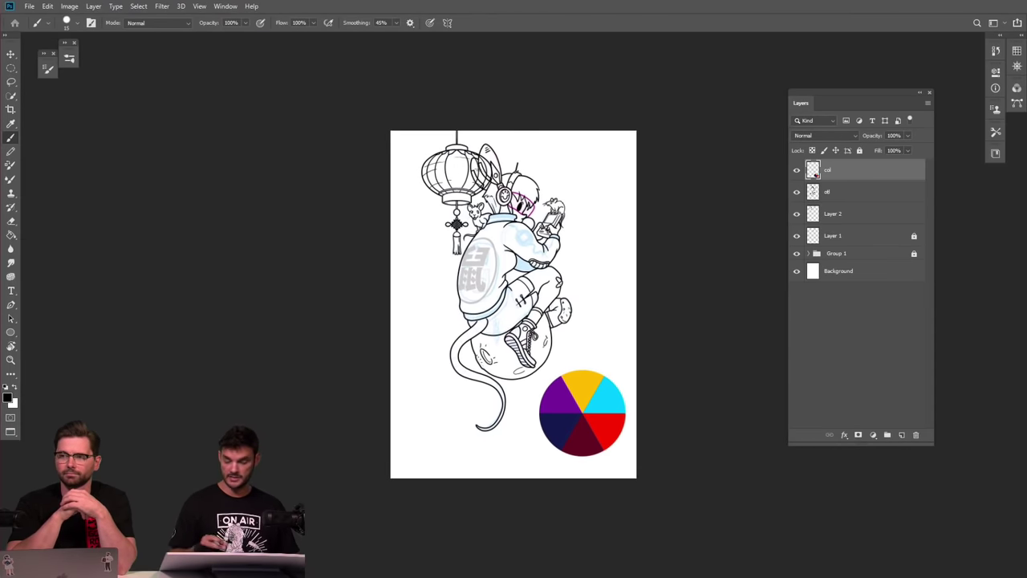
{"action": "scroll", "coordinate": [559, 319], "scroll_direction": "up", "scroll_amount": 3}
{"action": "left_click_drag", "start_coordinate": [494, 298], "coordinate": [499, 312]}
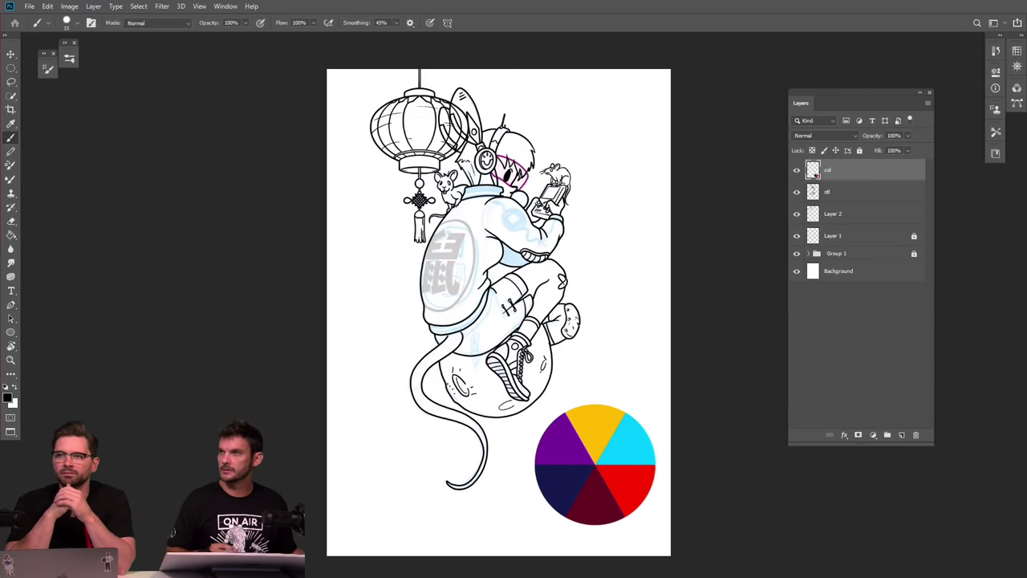
{"action": "scroll", "coordinate": [577, 384], "scroll_direction": "down", "scroll_amount": 2}
{"action": "scroll", "coordinate": [572, 328], "scroll_direction": "up", "scroll_amount": 4}
{"action": "scroll", "coordinate": [532, 313], "scroll_direction": "down", "scroll_amount": 2}
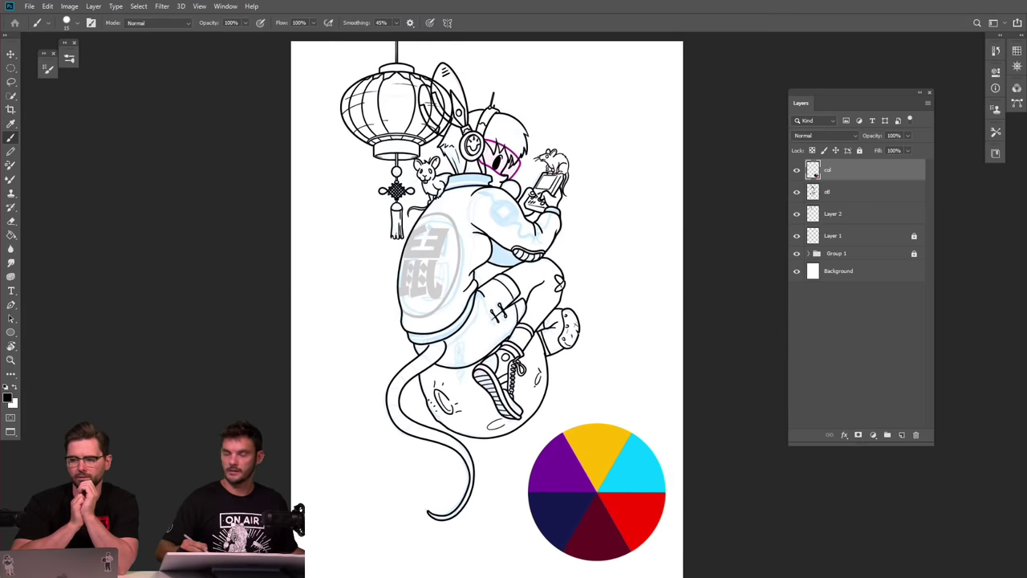
{"action": "left_click", "coordinate": [797, 170]}
{"action": "left_click", "coordinate": [797, 170]}
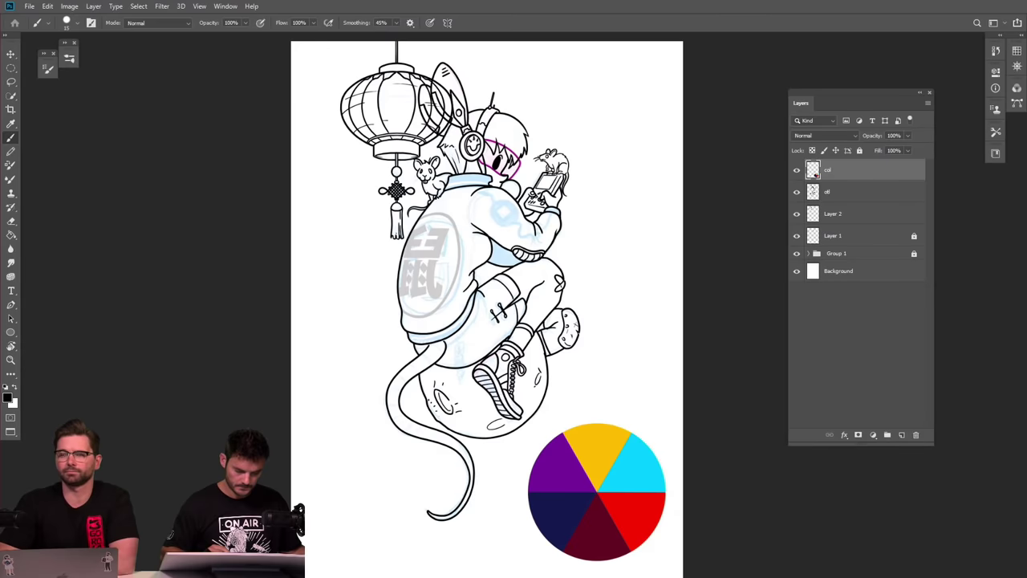
{"action": "key", "text": "ctrl+minus"}
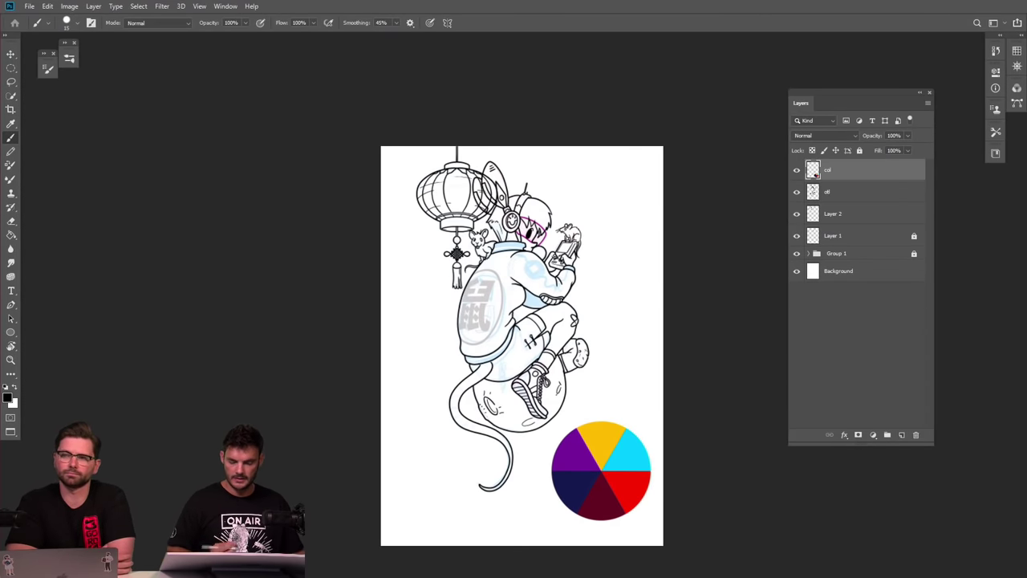
{"action": "key", "text": "ctrl+plus"}
{"action": "scroll", "coordinate": [583, 328], "scroll_direction": "up", "scroll_amount": 1}
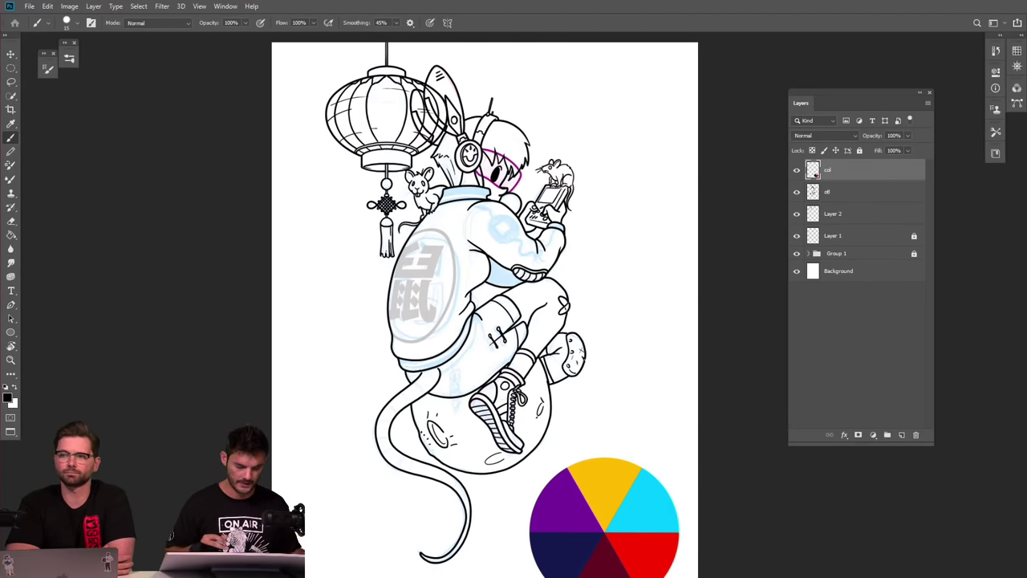
Add a new group directly above the main line art layer and create three empty layers inside it.
{"action": "left_click", "coordinate": [859, 193]}
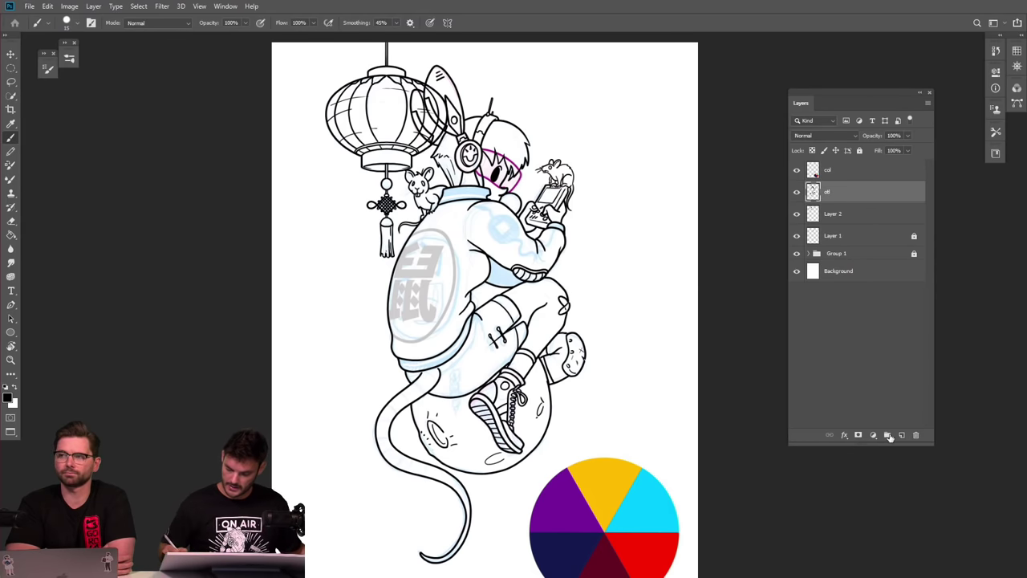
{"action": "left_click", "coordinate": [888, 435]}
{"action": "left_click", "coordinate": [901, 434]}
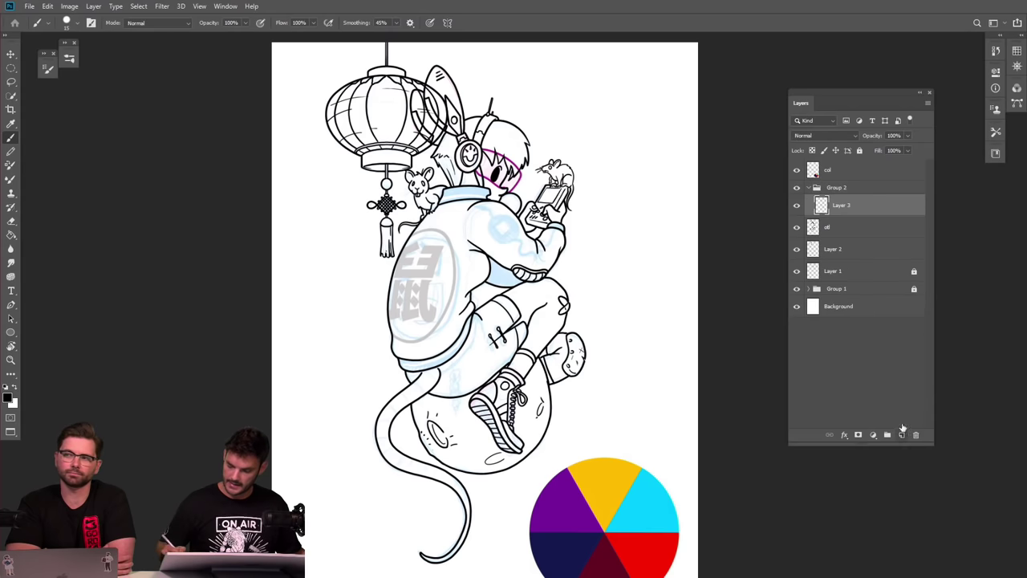
{"action": "left_click", "coordinate": [900, 434]}
{"action": "left_click", "coordinate": [901, 435]}
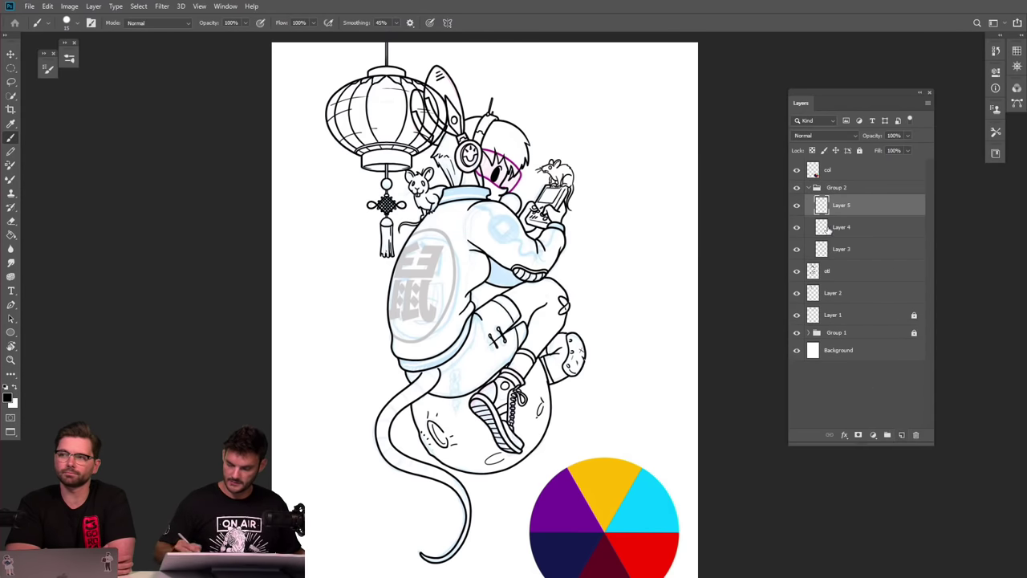
Rename the new group as cols and its lowest layer as main.
{"action": "double_click", "coordinate": [836, 188]}
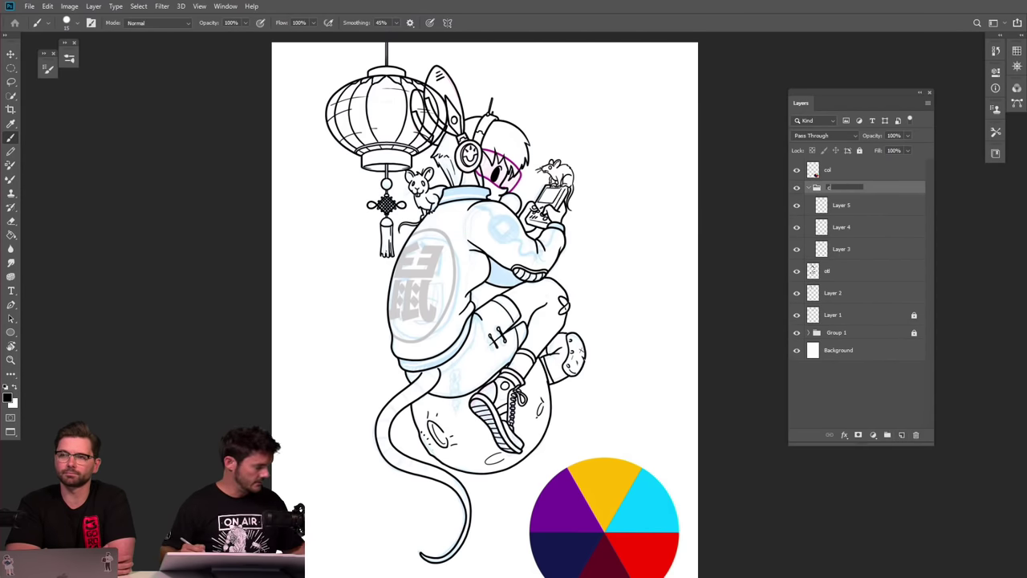
{"action": "key", "text": "Return"}
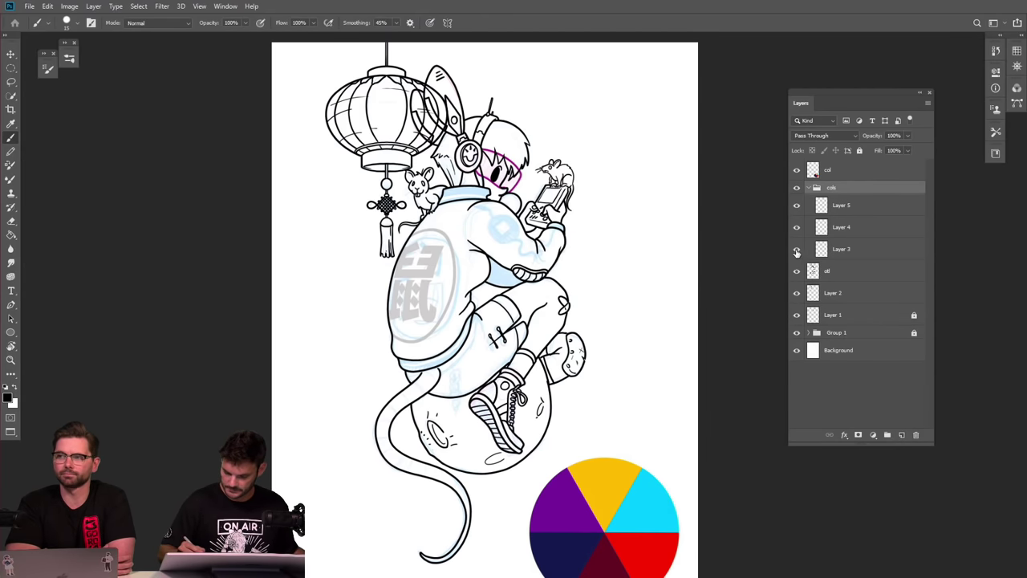
{"action": "double_click", "coordinate": [840, 249]}
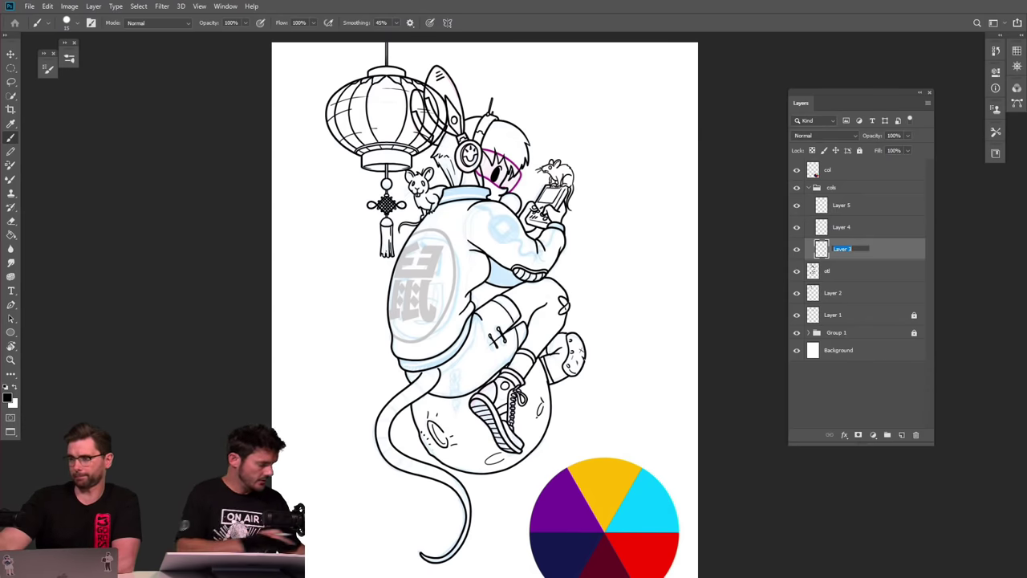
{"action": "type", "text": "main"}
{"action": "key", "text": "Return"}
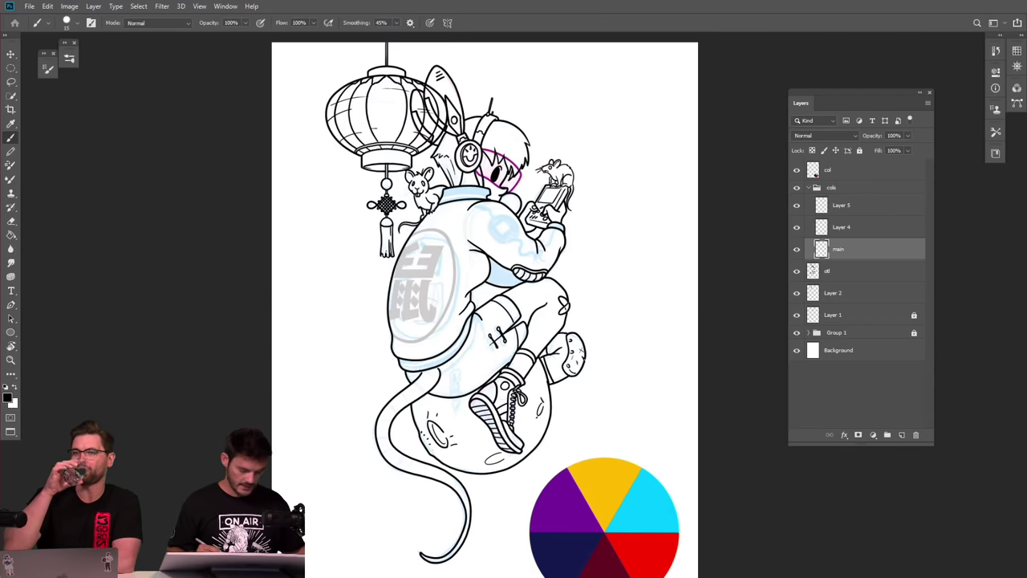
Sample the colour wheel's red as the foreground colour and switch to the Lasso tool near the character's head.
{"action": "key", "text": "i"}
{"action": "left_click", "coordinate": [640, 552]}
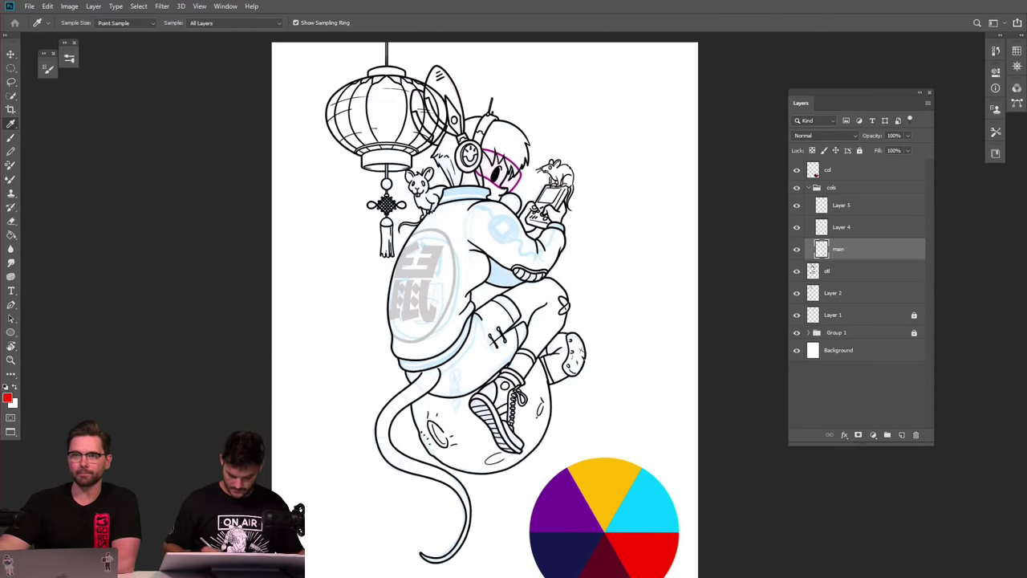
{"action": "key", "text": "l"}
{"action": "left_click_drag", "start_coordinate": [582, 457], "coordinate": [622, 533]}
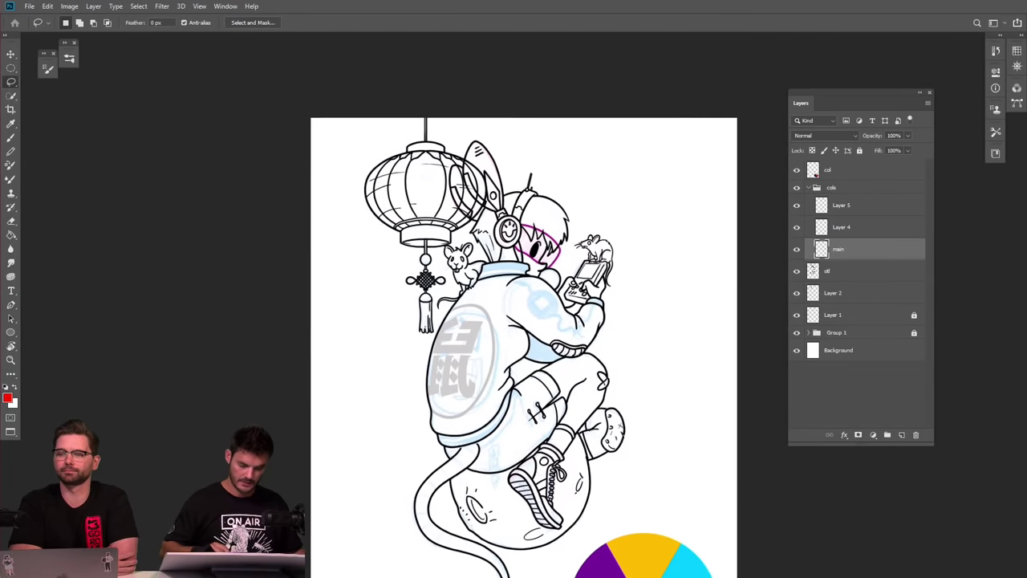
{"action": "scroll", "coordinate": [603, 318], "scroll_direction": "up", "scroll_amount": 2}
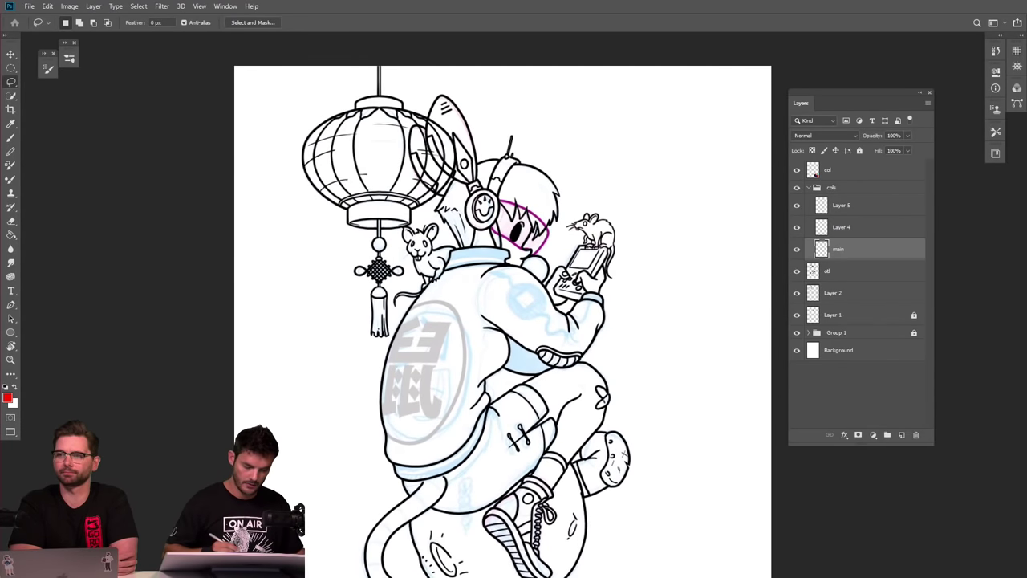
{"action": "scroll", "coordinate": [537, 161], "scroll_direction": "up", "scroll_amount": 2}
Collapse the cols group, identify what Layer 2 holds by toggling it, and rename it as lantern.
{"action": "left_click", "coordinate": [832, 187]}
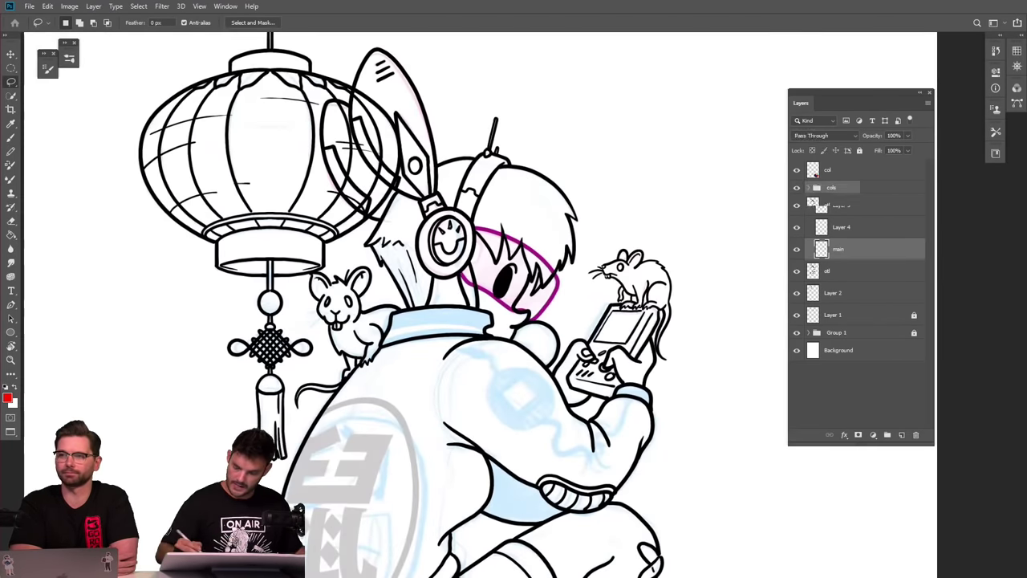
{"action": "left_click", "coordinate": [809, 187]}
{"action": "left_click", "coordinate": [796, 227]}
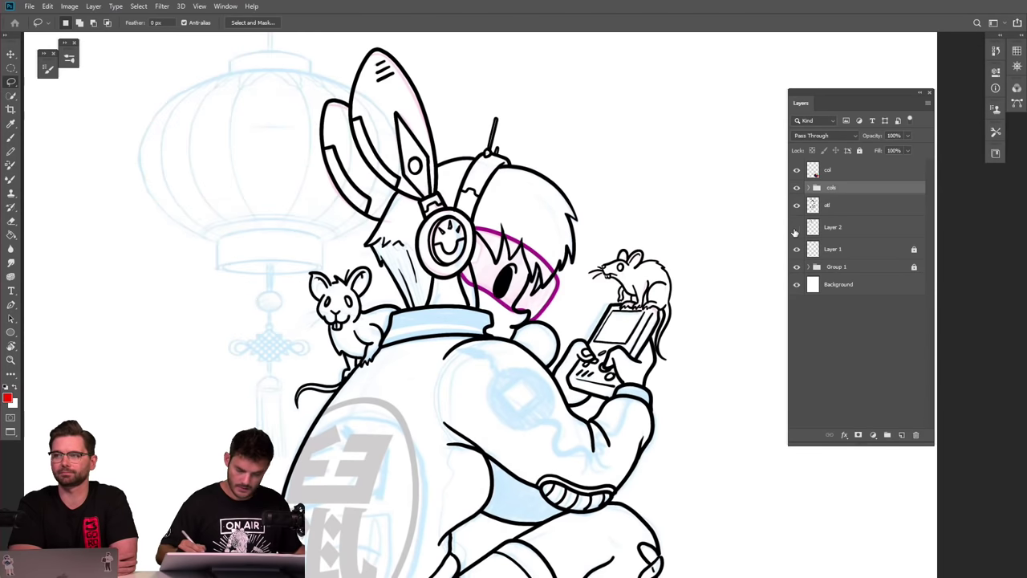
{"action": "left_click", "coordinate": [796, 227]}
{"action": "double_click", "coordinate": [833, 227]}
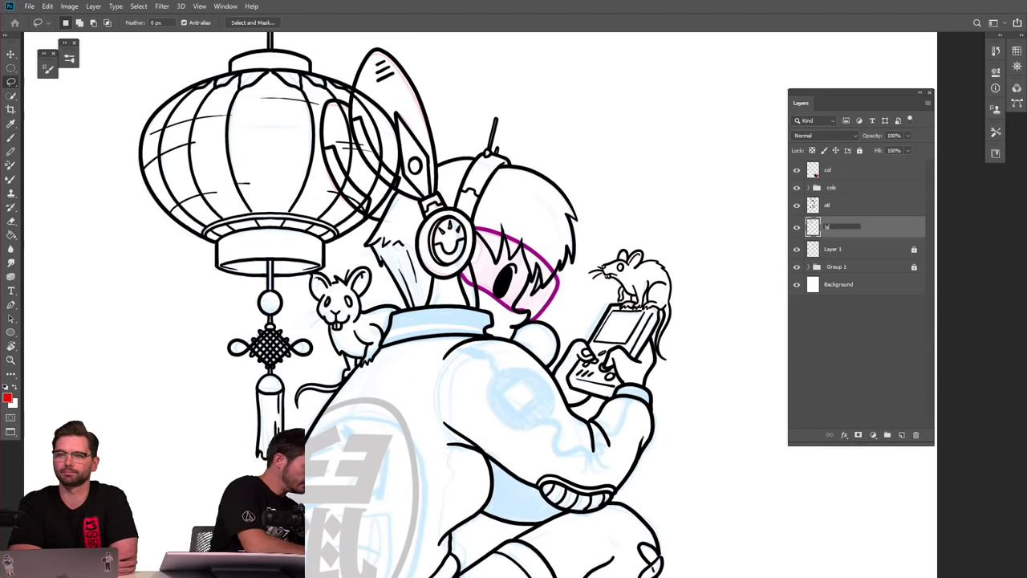
{"action": "type", "text": "lantern"}
{"action": "key", "text": "Return"}
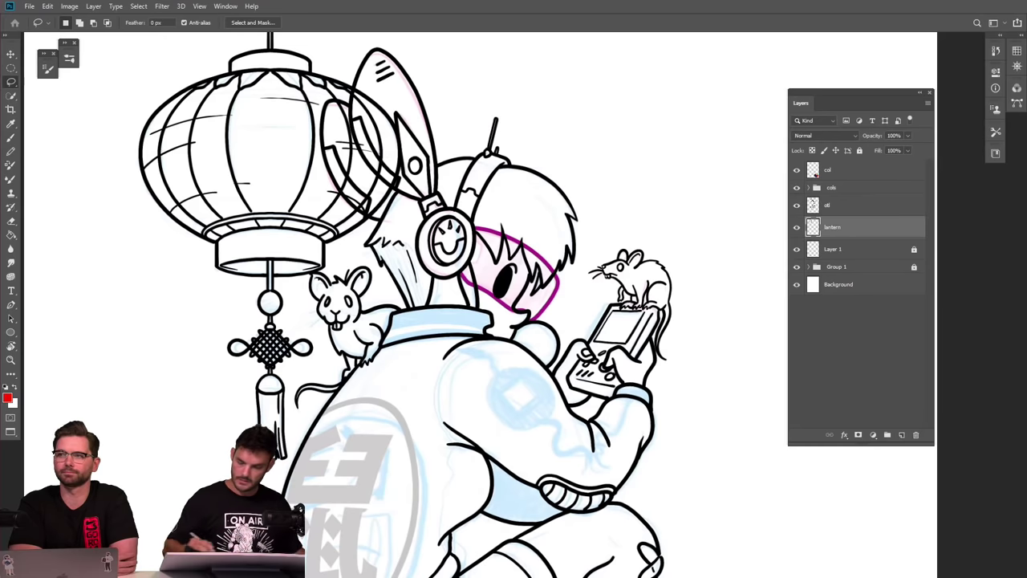
Rename Layer 1 as visor and hide the lantern layer, keeping the visor layer shown.
{"action": "left_click", "coordinate": [796, 248]}
{"action": "left_click", "coordinate": [796, 248]}
{"action": "double_click", "coordinate": [835, 249]}
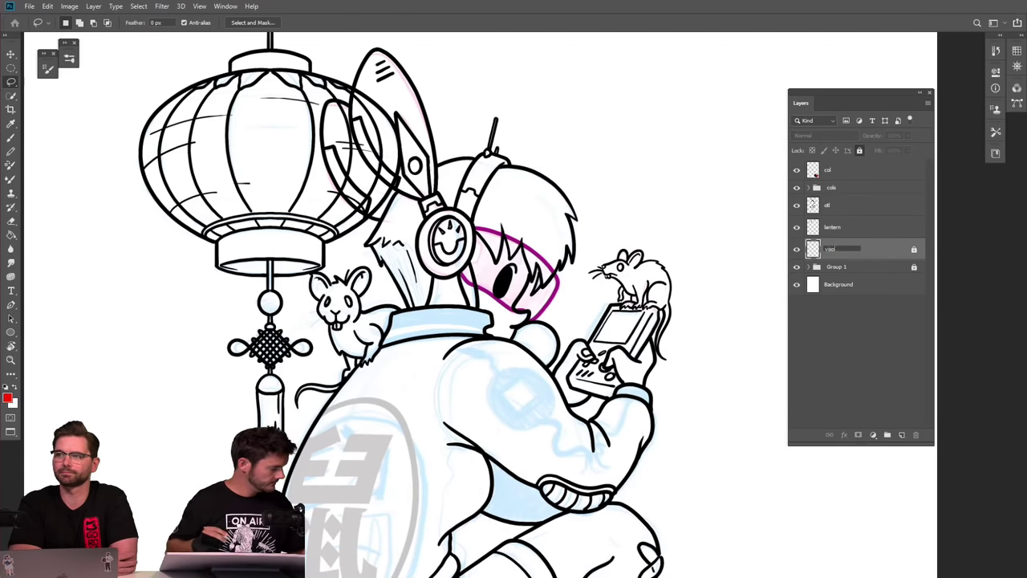
{"action": "key", "text": "Return"}
{"action": "left_click", "coordinate": [797, 227]}
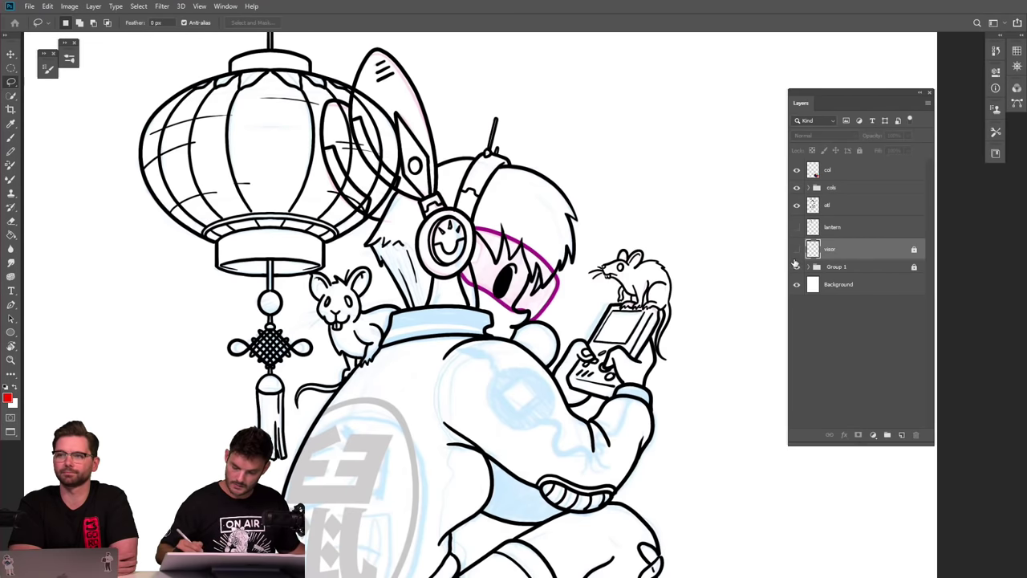
{"action": "left_click", "coordinate": [795, 249]}
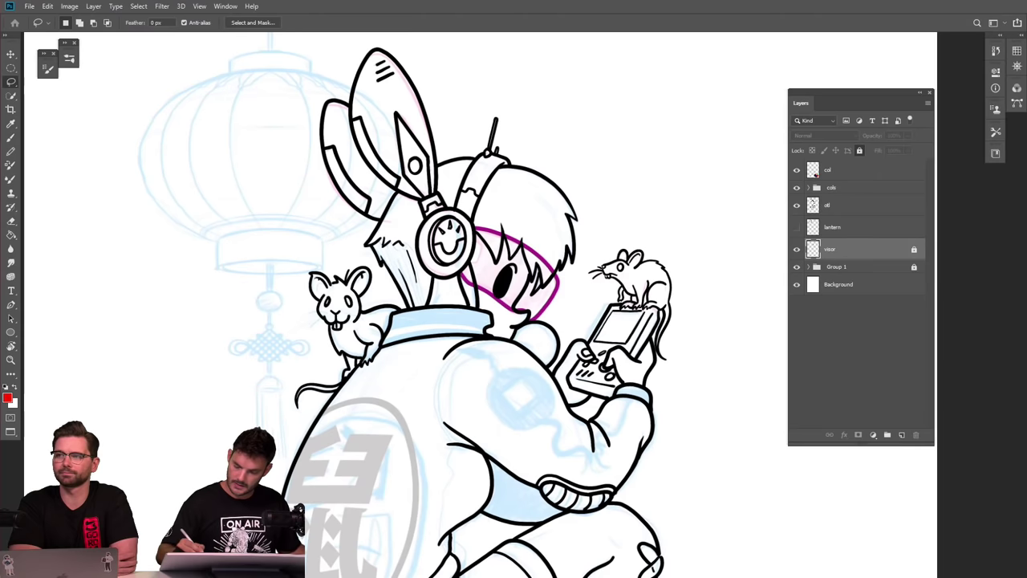
Expand the cols group, move it below the visor layer, and select its main layer.
{"action": "left_click", "coordinate": [826, 187]}
{"action": "left_click", "coordinate": [808, 187]}
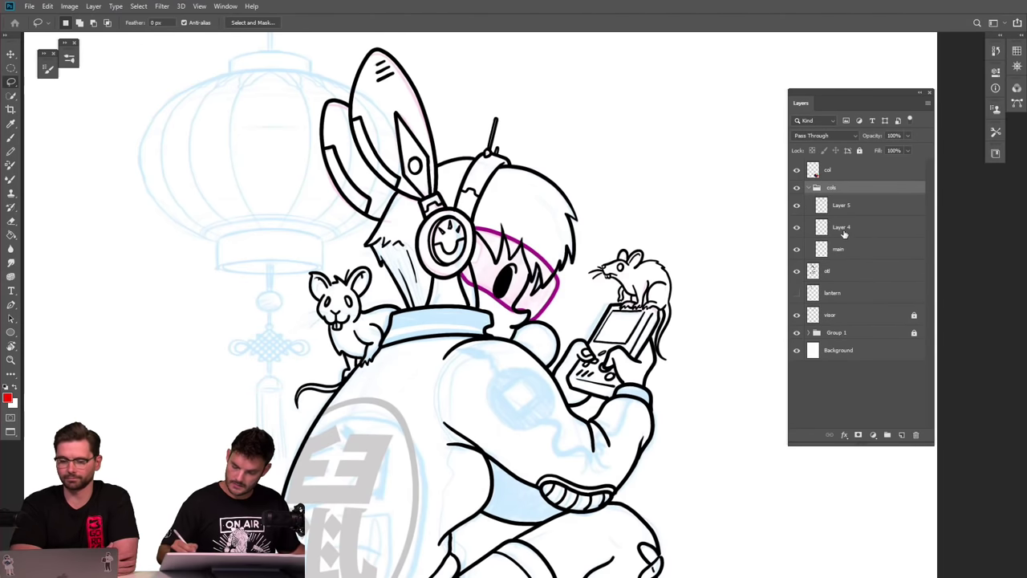
{"action": "left_click", "coordinate": [846, 251]}
{"action": "left_click_drag", "start_coordinate": [843, 189], "coordinate": [844, 325]}
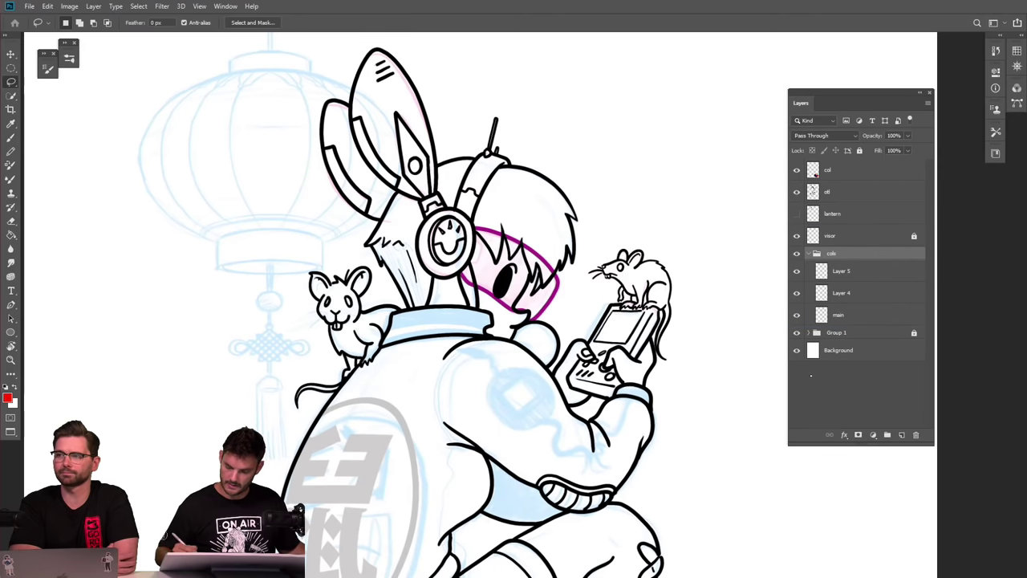
{"action": "left_click", "coordinate": [852, 319]}
{"action": "scroll", "coordinate": [573, 287], "scroll_direction": "down", "scroll_amount": 5}
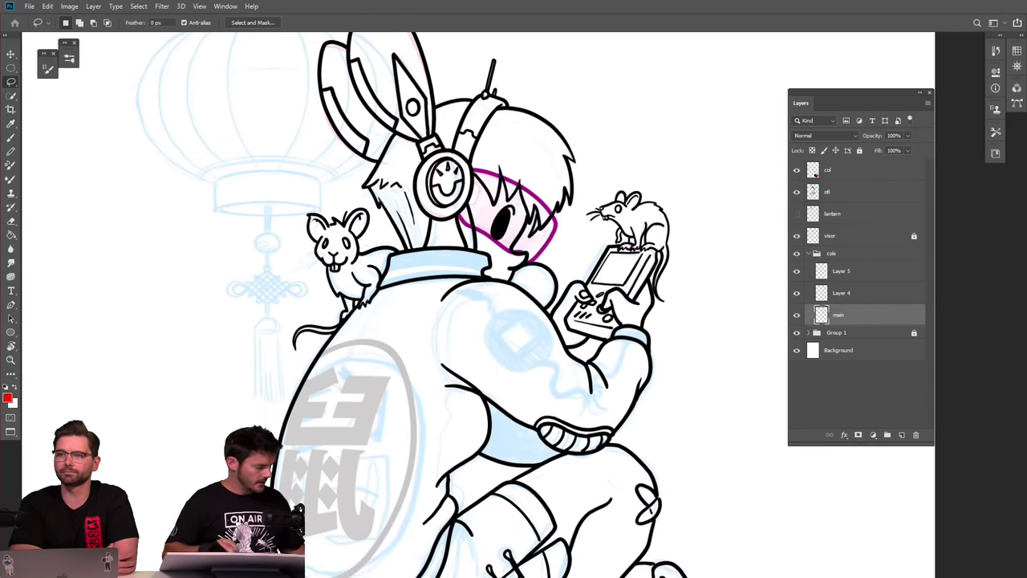
{"action": "scroll", "coordinate": [520, 221], "scroll_direction": "up", "scroll_amount": 3}
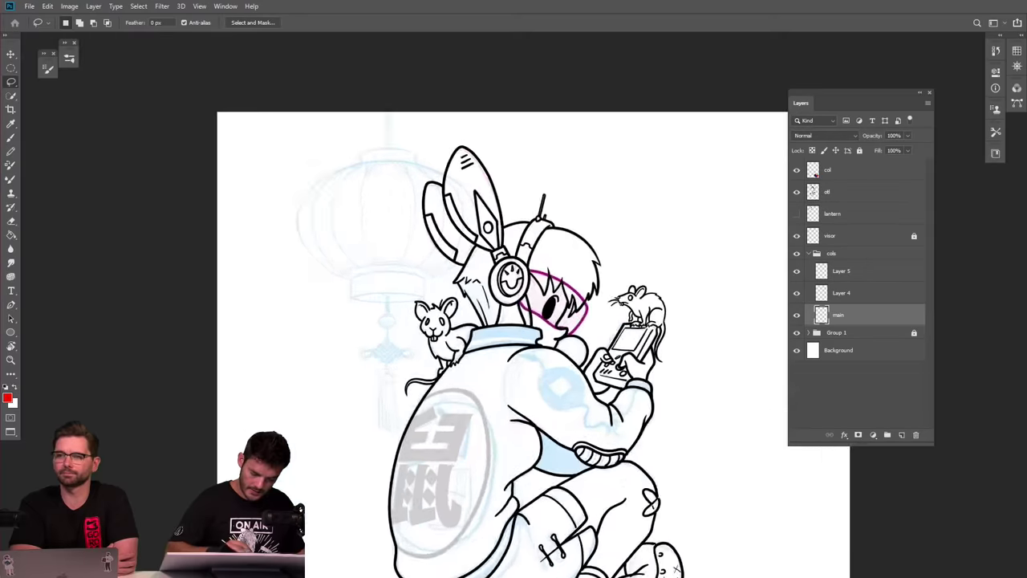
{"action": "mouse_move", "coordinate": [513, 270]}
{"action": "left_mouse_down"}
{"action": "mouse_move", "coordinate": [487, 170]}
{"action": "mouse_move", "coordinate": [454, 120]}
{"action": "mouse_move", "coordinate": [436, 113]}
{"action": "mouse_move", "coordinate": [405, 144]}
{"action": "mouse_move", "coordinate": [395, 186]}
{"action": "mouse_move", "coordinate": [369, 183]}
{"action": "mouse_move", "coordinate": [360, 195]}
{"action": "mouse_move", "coordinate": [365, 265]}
{"action": "left_mouse_up"}
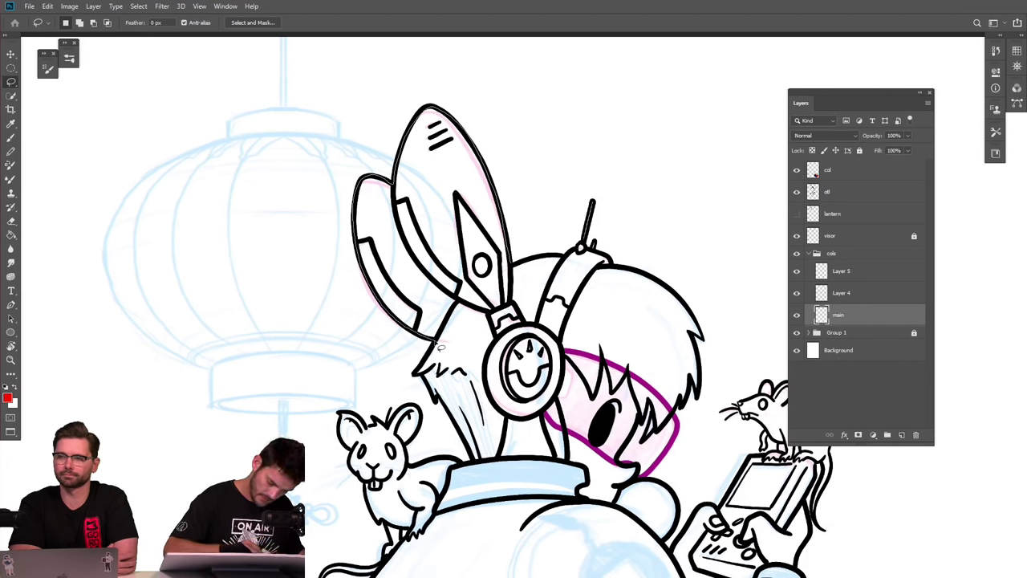
{"action": "left_click_drag", "start_coordinate": [434, 384], "coordinate": [513, 272]}
{"action": "scroll", "coordinate": [479, 385], "scroll_direction": "up", "scroll_amount": 5}
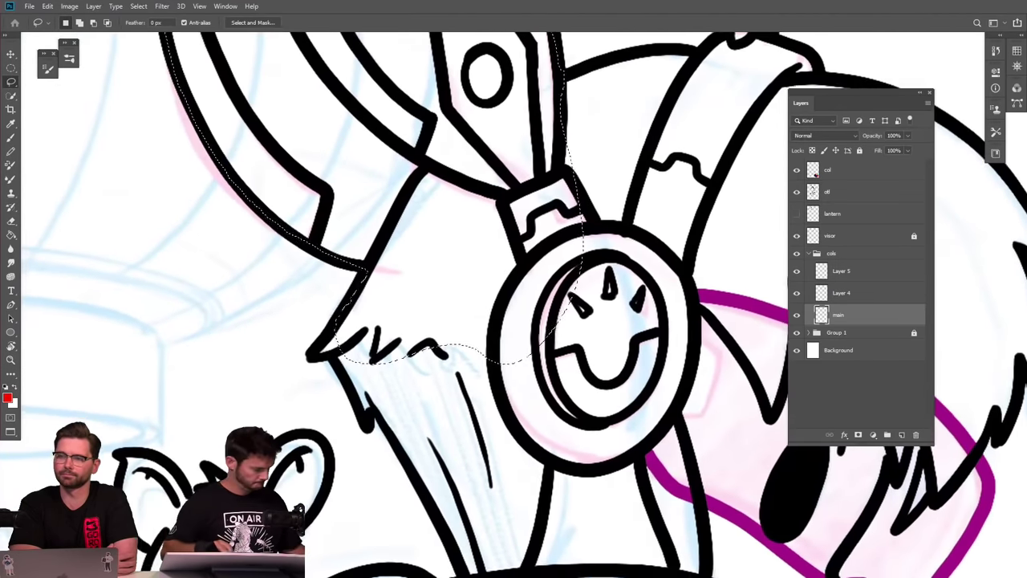
{"action": "scroll", "coordinate": [514, 305], "scroll_direction": "up", "scroll_amount": 2}
{"action": "key", "text": "ctrl+d"}
Lasso the lower part of the ears on the main layer, following the back ear's outer line down to the hair tip.
{"action": "left_click_drag", "start_coordinate": [437, 305], "coordinate": [637, 406]}
{"action": "mouse_move", "coordinate": [443, 520]}
{"action": "left_mouse_down"}
{"action": "mouse_move", "coordinate": [499, 430]}
{"action": "mouse_move", "coordinate": [443, 410]}
{"action": "mouse_move", "coordinate": [373, 359]}
{"action": "mouse_move", "coordinate": [315, 283]}
{"action": "mouse_move", "coordinate": [275, 197]}
{"action": "mouse_move", "coordinate": [252, 75]}
{"action": "mouse_move", "coordinate": [322, 67]}
{"action": "mouse_move", "coordinate": [531, 107]}
{"action": "mouse_move", "coordinate": [650, 238]}
{"action": "mouse_move", "coordinate": [655, 390]}
{"action": "mouse_move", "coordinate": [554, 480]}
{"action": "mouse_move", "coordinate": [471, 521]}
{"action": "mouse_move", "coordinate": [440, 522]}
{"action": "left_mouse_up"}
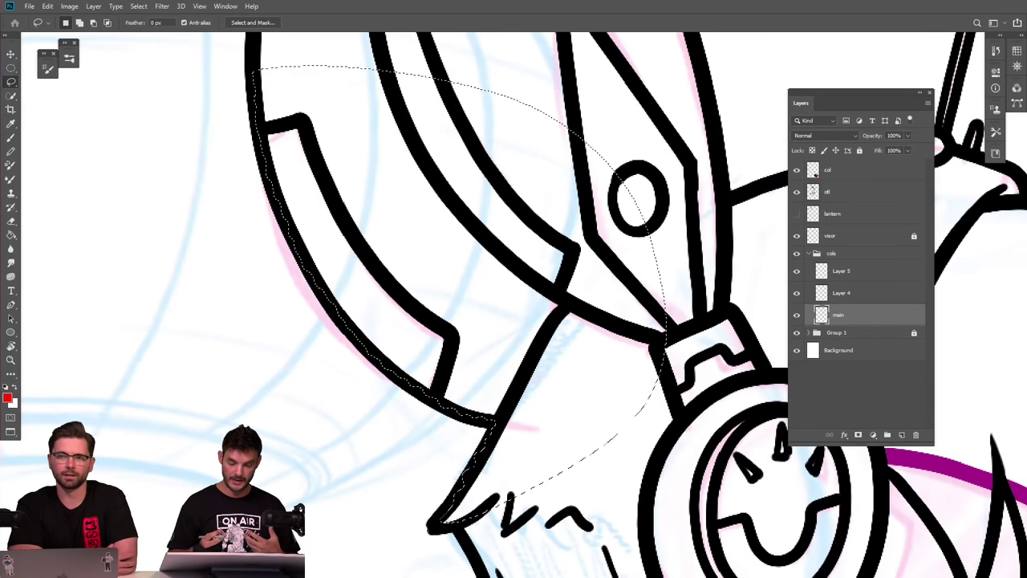
{"action": "scroll", "coordinate": [646, 379], "scroll_direction": "down", "scroll_amount": 4}
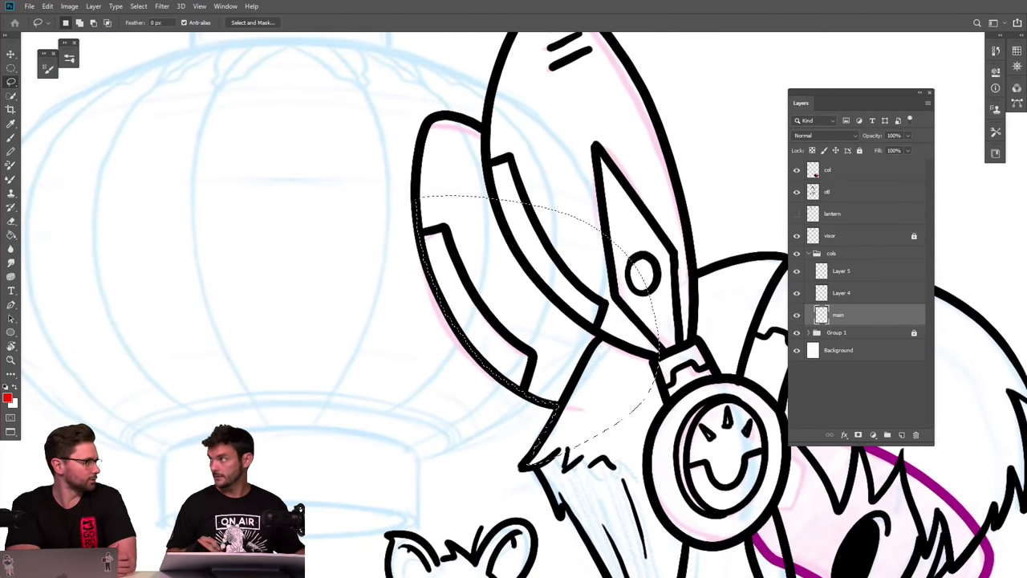
{"action": "scroll", "coordinate": [659, 416], "scroll_direction": "up", "scroll_amount": 6}
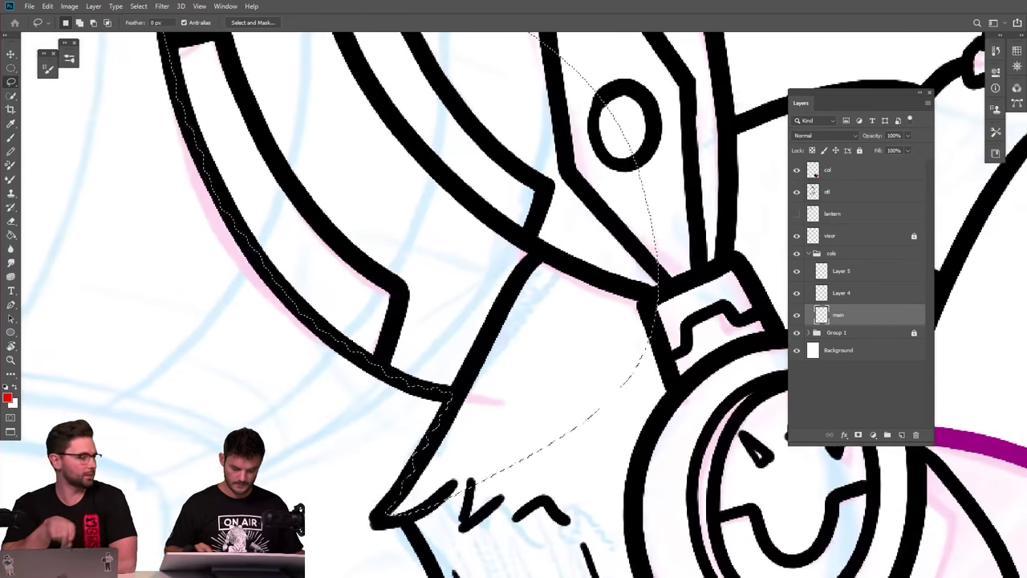
{"action": "scroll", "coordinate": [674, 409], "scroll_direction": "down", "scroll_amount": 4}
{"action": "key", "text": "ctrl+minus"}
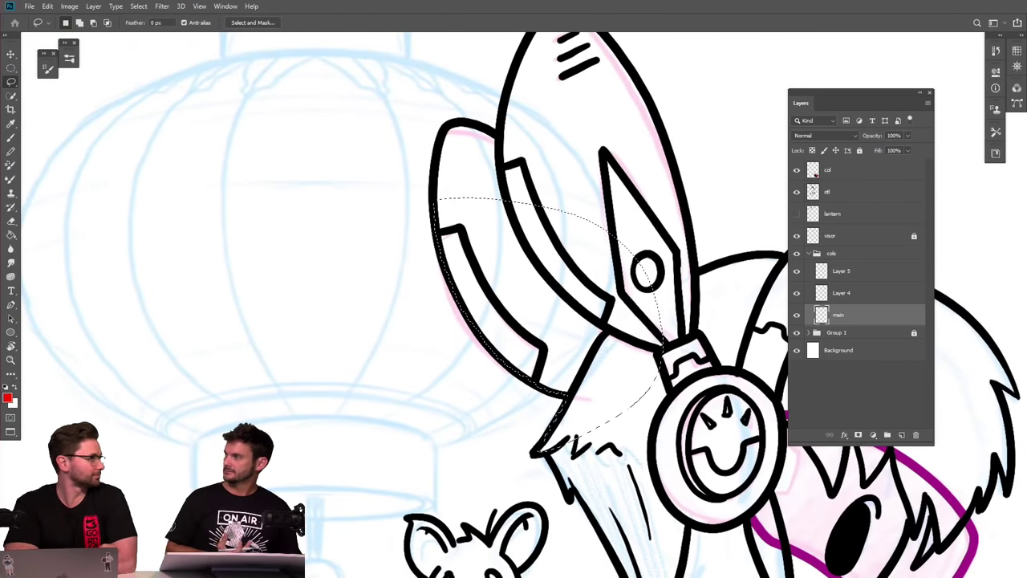
{"action": "key", "text": "ctrl+plus"}
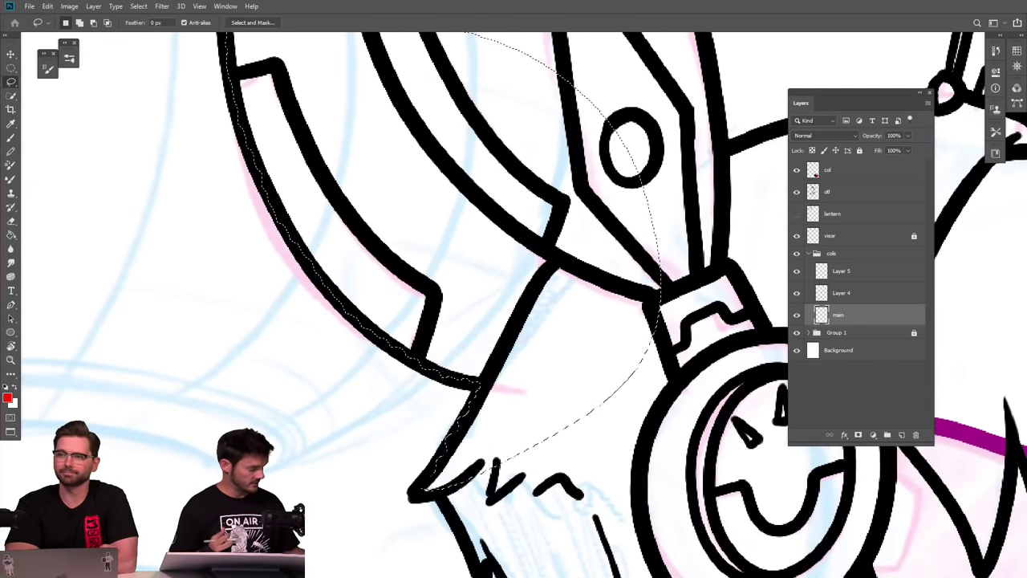
Drop the selection and try painting the area between the ears and hair red with the Brush at 0% smoothing.
{"action": "key", "text": "ctrl+d"}
{"action": "key", "text": "b"}
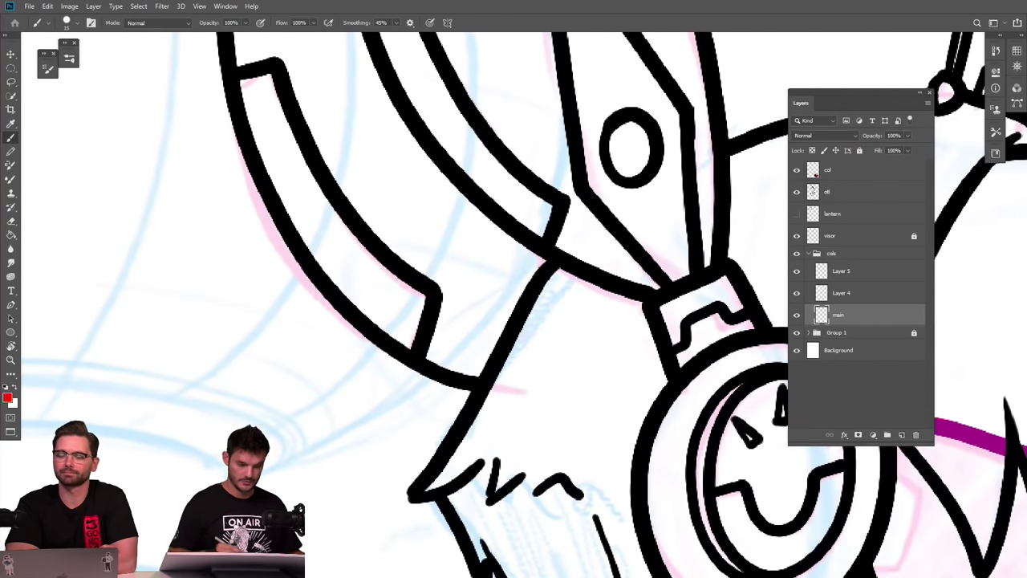
{"action": "left_click", "coordinate": [395, 22]}
{"action": "mouse_move", "coordinate": [500, 259]}
{"action": "left_mouse_down"}
{"action": "mouse_move", "coordinate": [539, 233]}
{"action": "mouse_move", "coordinate": [607, 225]}
{"action": "mouse_move", "coordinate": [461, 461]}
{"action": "left_mouse_up"}
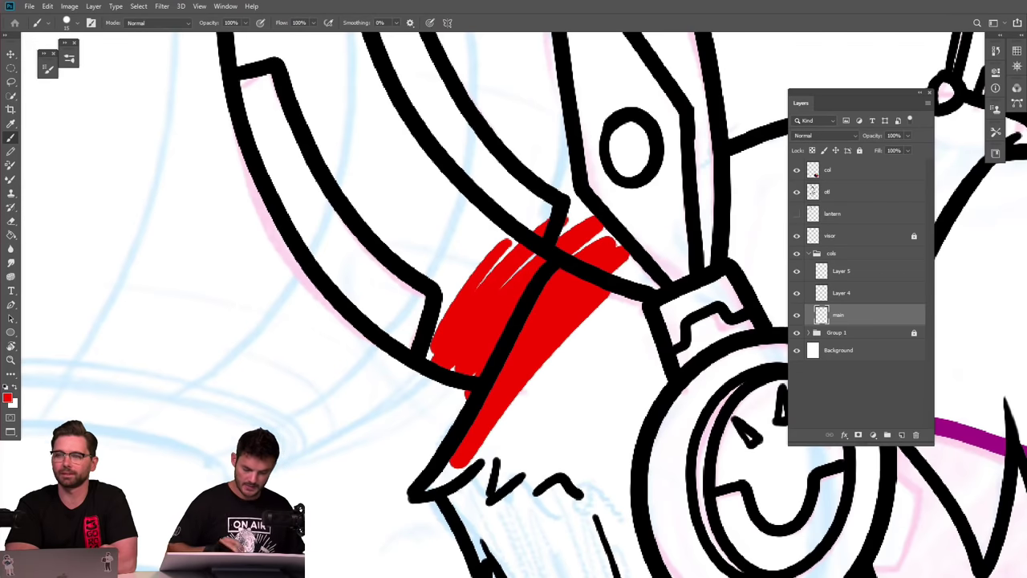
{"action": "scroll", "coordinate": [449, 370], "scroll_direction": "up", "scroll_amount": 3}
{"action": "mouse_move", "coordinate": [502, 382]}
{"action": "left_mouse_down"}
{"action": "mouse_move", "coordinate": [463, 375]}
{"action": "mouse_move", "coordinate": [421, 330]}
{"action": "mouse_move", "coordinate": [626, 152]}
{"action": "mouse_move", "coordinate": [553, 161]}
{"action": "left_mouse_up"}
{"action": "scroll", "coordinate": [610, 313], "scroll_direction": "down", "scroll_amount": 5}
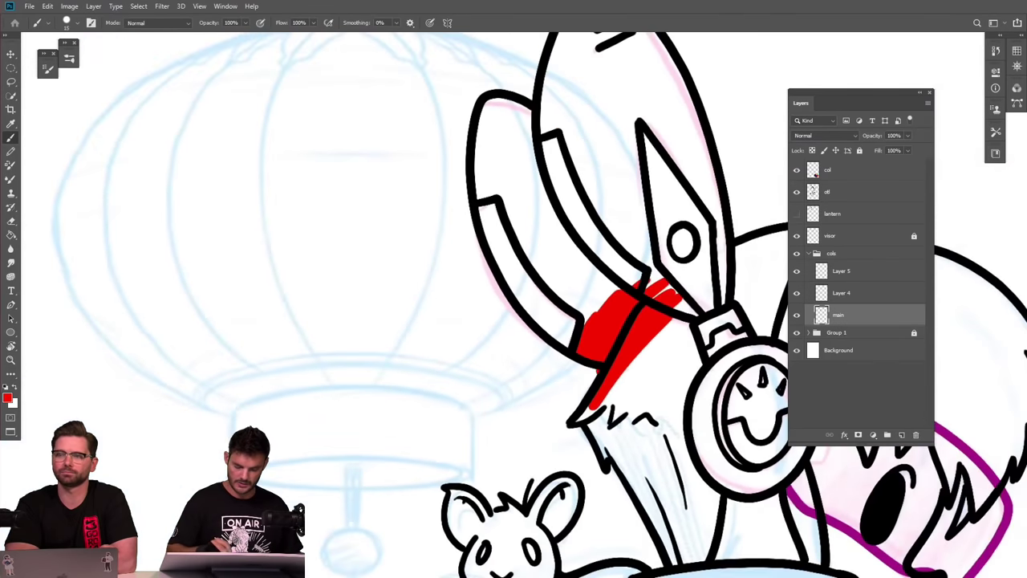
Erase the red overspill along the back ear's line, and clear all paint from the main layer.
{"action": "scroll", "coordinate": [610, 312], "scroll_direction": "up", "scroll_amount": 5}
{"action": "key", "text": "e"}
{"action": "left_click_drag", "start_coordinate": [536, 335], "coordinate": [513, 377]}
{"action": "scroll", "coordinate": [521, 369], "scroll_direction": "down", "scroll_amount": 4}
{"action": "scroll", "coordinate": [513, 305], "scroll_direction": "down", "scroll_amount": 3}
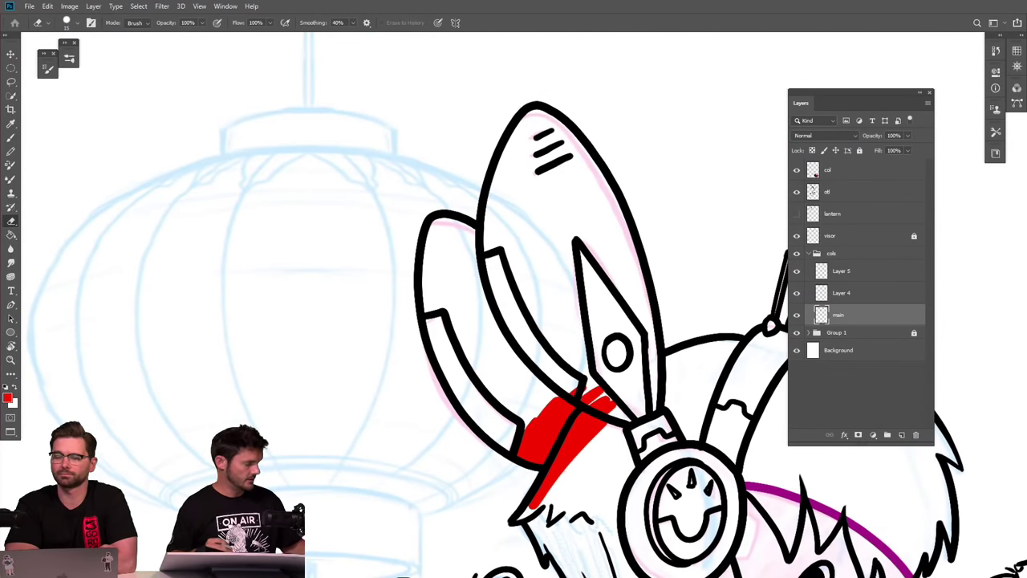
{"action": "key", "text": "ctrl+a"}
{"action": "key", "text": "Delete"}
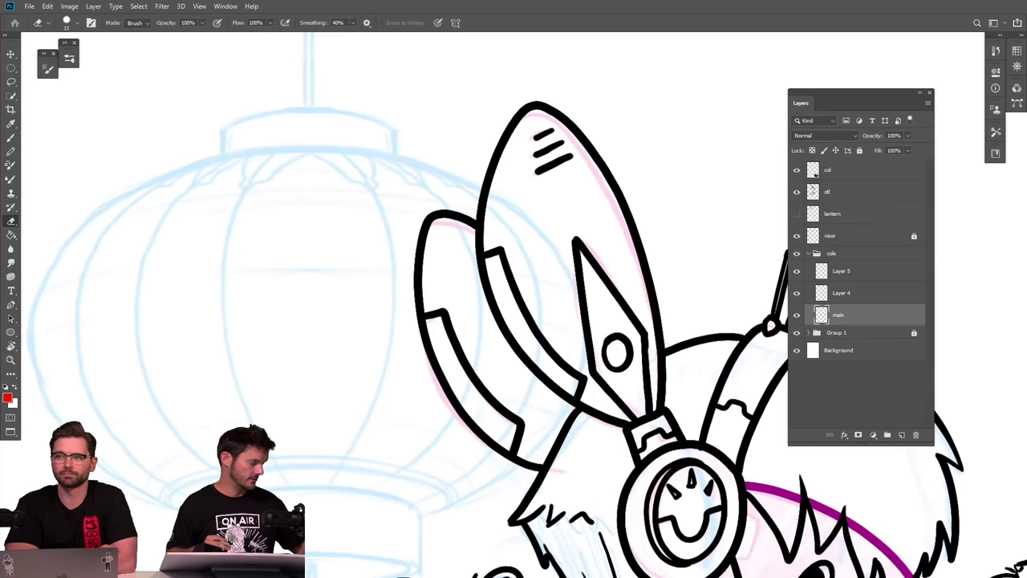
Lasso the back ear, the lower front ear and the hair tip on the main layer and fill them red.
{"action": "key", "text": "l"}
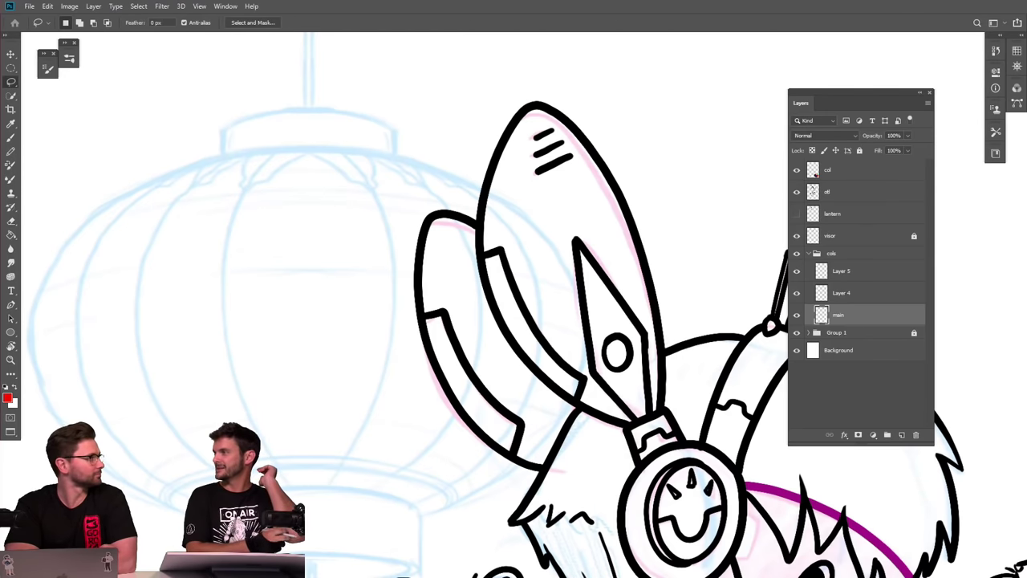
{"action": "scroll", "coordinate": [562, 533], "scroll_direction": "up", "scroll_amount": 3}
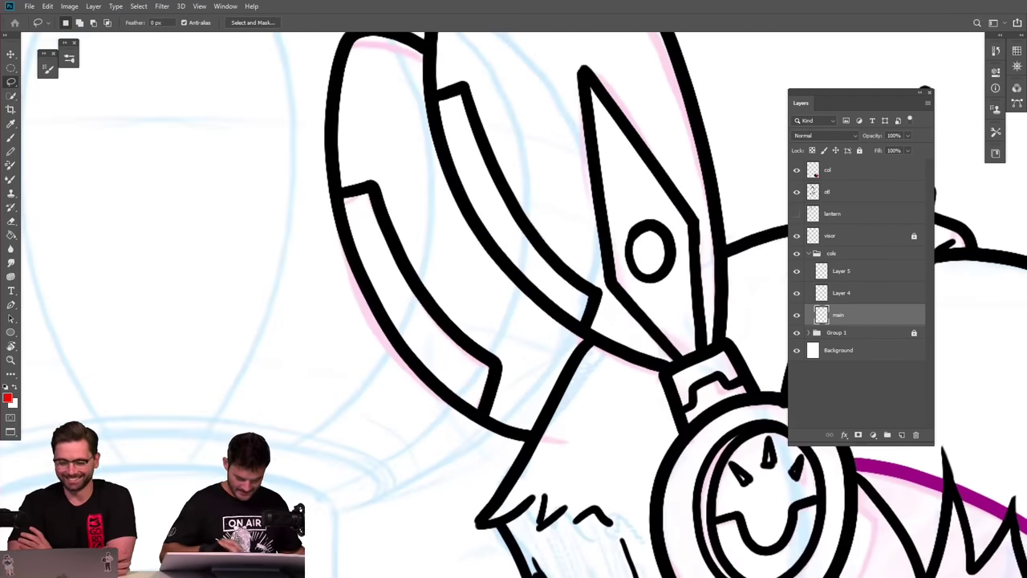
{"action": "mouse_move", "coordinate": [483, 523]}
{"action": "left_mouse_down"}
{"action": "mouse_move", "coordinate": [532, 440]}
{"action": "mouse_move", "coordinate": [428, 375]}
{"action": "mouse_move", "coordinate": [360, 275]}
{"action": "mouse_move", "coordinate": [331, 186]}
{"action": "mouse_move", "coordinate": [328, 138]}
{"action": "mouse_move", "coordinate": [354, 37]}
{"action": "mouse_move", "coordinate": [418, 42]}
{"action": "mouse_move", "coordinate": [476, 72]}
{"action": "mouse_move", "coordinate": [656, 123]}
{"action": "mouse_move", "coordinate": [709, 165]}
{"action": "mouse_move", "coordinate": [728, 321]}
{"action": "mouse_move", "coordinate": [707, 422]}
{"action": "mouse_move", "coordinate": [622, 490]}
{"action": "mouse_move", "coordinate": [532, 520]}
{"action": "left_mouse_up"}
{"action": "key", "text": "ctrl+minus"}
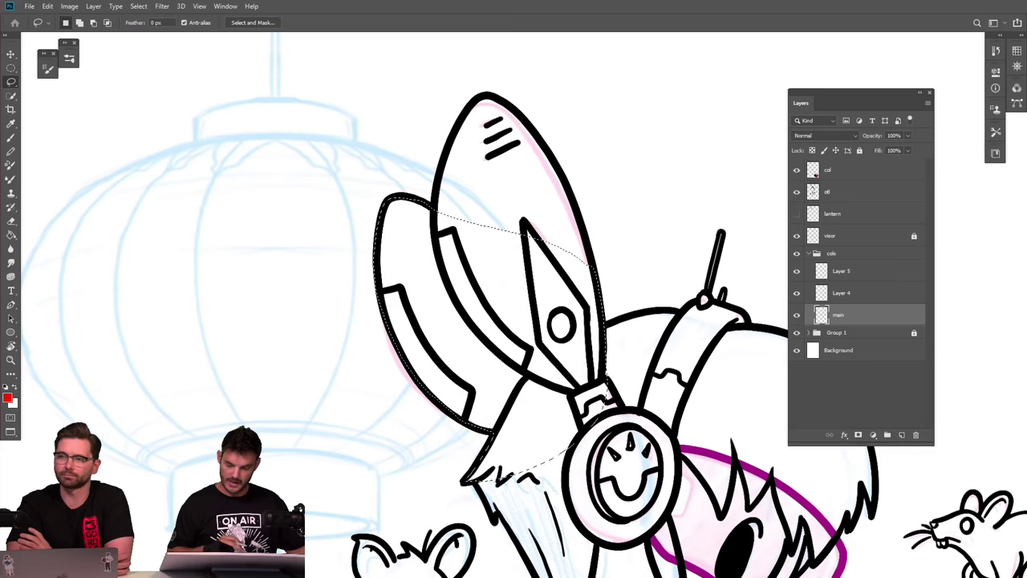
{"action": "left_click", "coordinate": [797, 350]}
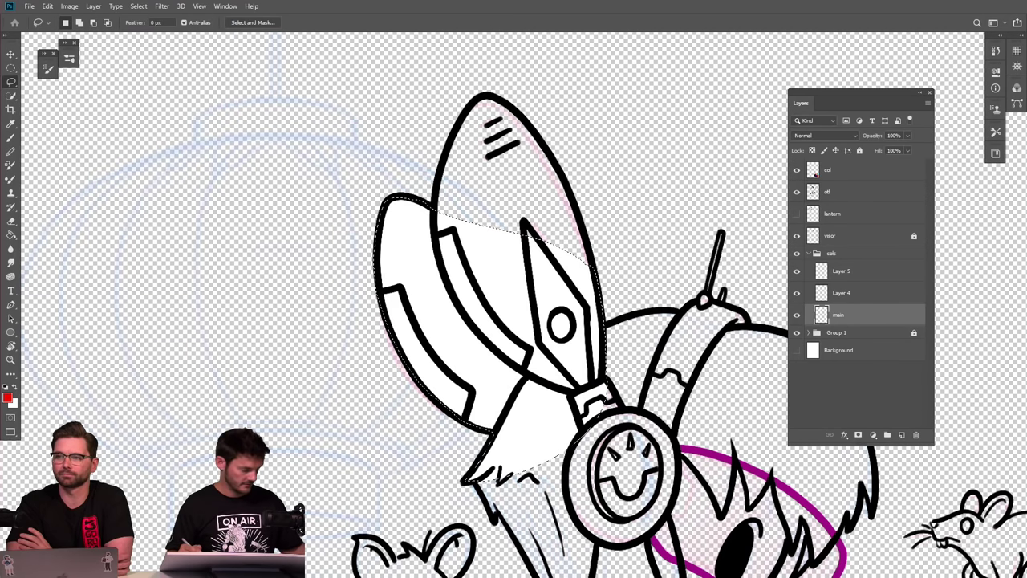
{"action": "left_click", "coordinate": [797, 350]}
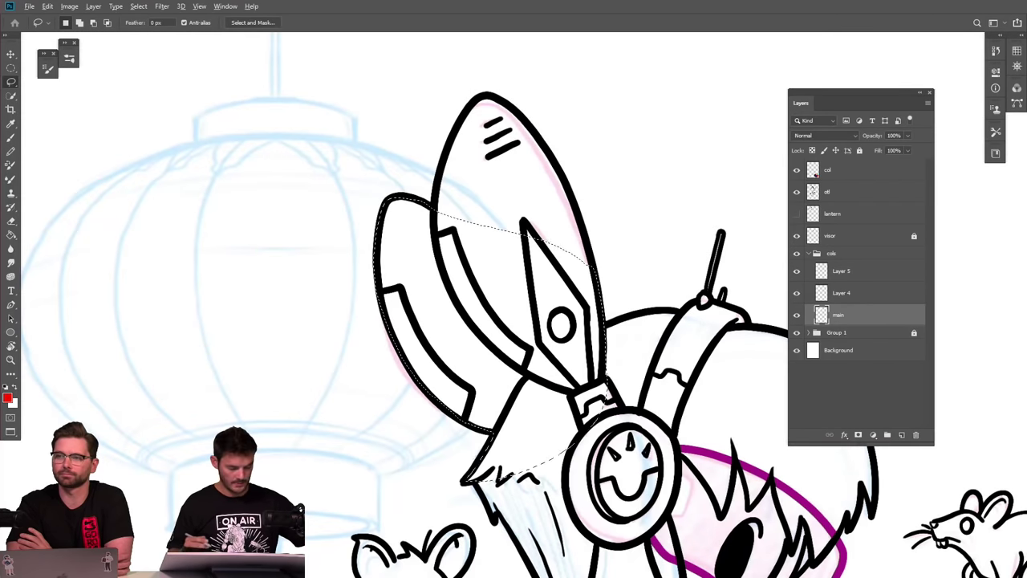
{"action": "key", "text": "alt+BackSpace"}
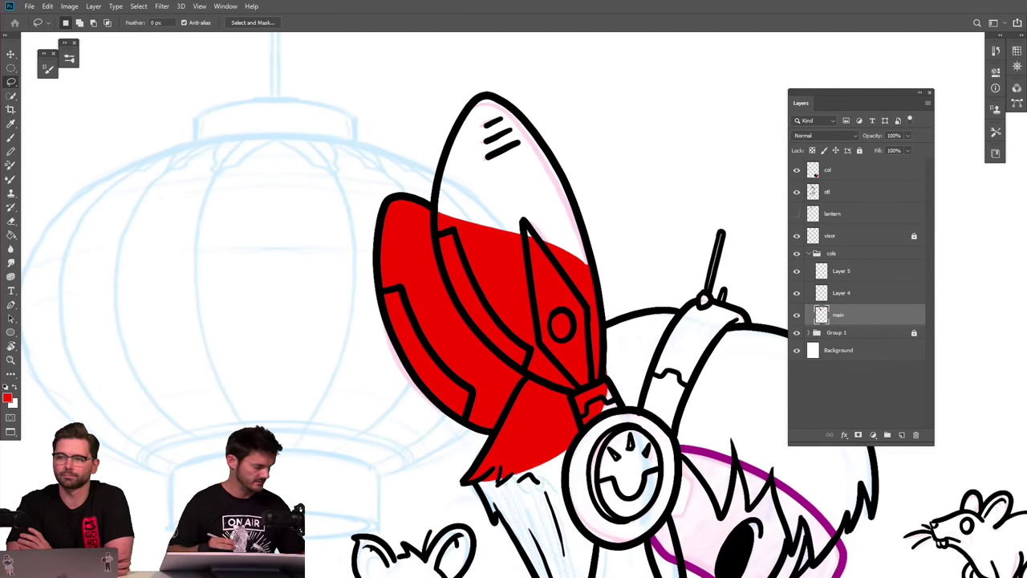
Lasso the rest of the front ear, the antenna, the head and the collar down to the shoulders, and fill them red.
{"action": "left_click_drag", "start_coordinate": [458, 143], "coordinate": [479, 108]}
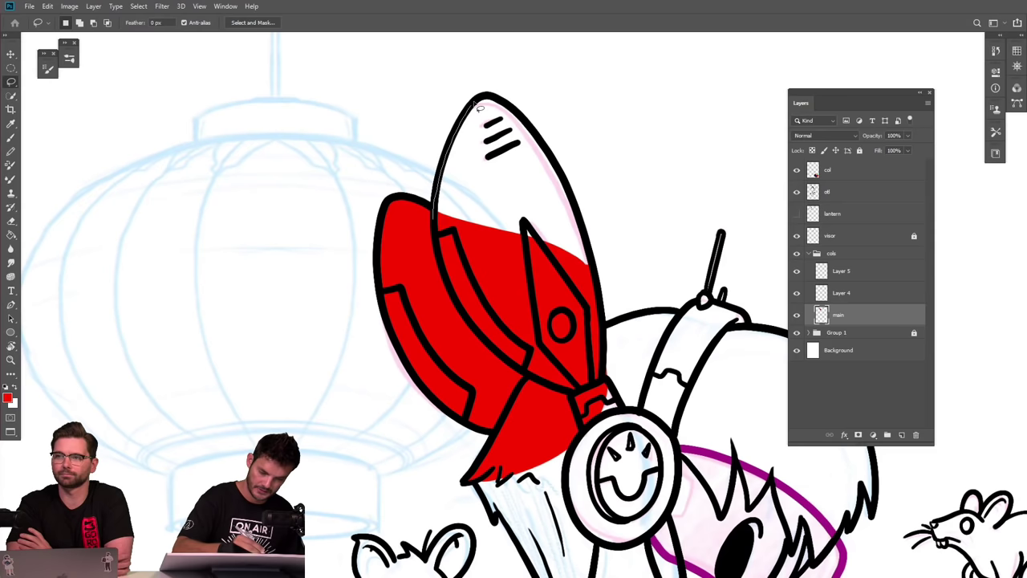
{"action": "mouse_move", "coordinate": [532, 134]}
{"action": "left_mouse_down"}
{"action": "mouse_move", "coordinate": [547, 164]}
{"action": "mouse_move", "coordinate": [478, 218]}
{"action": "mouse_move", "coordinate": [451, 144]}
{"action": "mouse_move", "coordinate": [481, 96]}
{"action": "mouse_move", "coordinate": [509, 106]}
{"action": "mouse_move", "coordinate": [536, 138]}
{"action": "mouse_move", "coordinate": [595, 257]}
{"action": "mouse_move", "coordinate": [608, 332]}
{"action": "mouse_move", "coordinate": [716, 303]}
{"action": "mouse_move", "coordinate": [775, 337]}
{"action": "mouse_move", "coordinate": [757, 327]}
{"action": "left_mouse_up"}
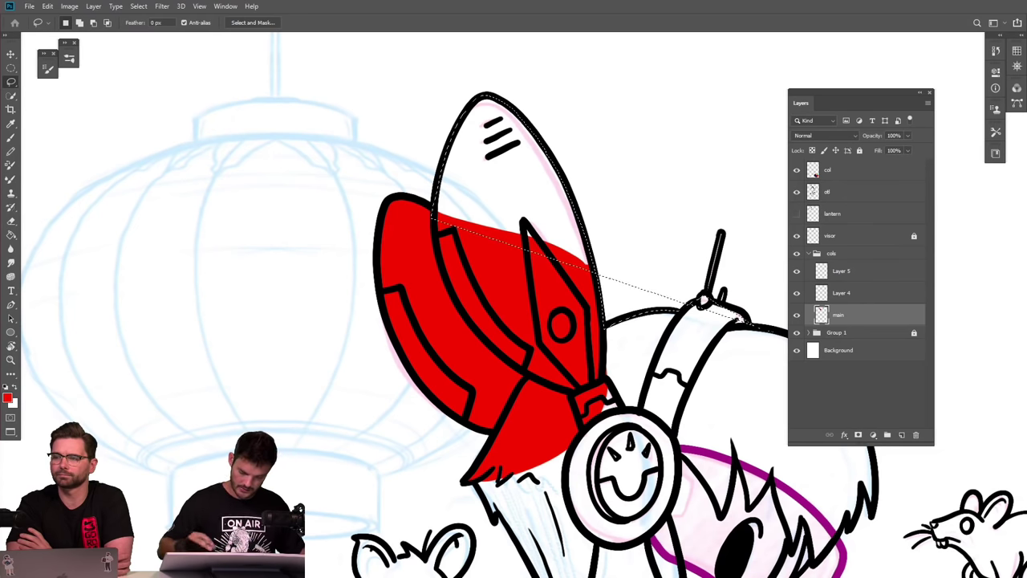
{"action": "scroll", "coordinate": [503, 305], "scroll_direction": "down", "scroll_amount": 3}
{"action": "mouse_move", "coordinate": [342, 241]}
{"action": "left_mouse_down"}
{"action": "mouse_move", "coordinate": [358, 183]}
{"action": "mouse_move", "coordinate": [380, 171]}
{"action": "mouse_move", "coordinate": [425, 227]}
{"action": "mouse_move", "coordinate": [451, 321]}
{"action": "mouse_move", "coordinate": [503, 314]}
{"action": "mouse_move", "coordinate": [529, 273]}
{"action": "mouse_move", "coordinate": [551, 320]}
{"action": "mouse_move", "coordinate": [612, 353]}
{"action": "mouse_move", "coordinate": [629, 384]}
{"action": "mouse_move", "coordinate": [627, 430]}
{"action": "mouse_move", "coordinate": [574, 521]}
{"action": "mouse_move", "coordinate": [597, 528]}
{"action": "mouse_move", "coordinate": [607, 552]}
{"action": "mouse_move", "coordinate": [473, 572]}
{"action": "mouse_move", "coordinate": [371, 572]}
{"action": "mouse_move", "coordinate": [315, 537]}
{"action": "left_mouse_up"}
{"action": "mouse_move", "coordinate": [345, 486]}
{"action": "left_mouse_down"}
{"action": "mouse_move", "coordinate": [413, 499]}
{"action": "mouse_move", "coordinate": [365, 426]}
{"action": "mouse_move", "coordinate": [401, 366]}
{"action": "mouse_move", "coordinate": [337, 246]}
{"action": "left_mouse_up"}
{"action": "key", "text": "ctrl+minus"}
{"action": "key", "text": "ctrl+minus"}
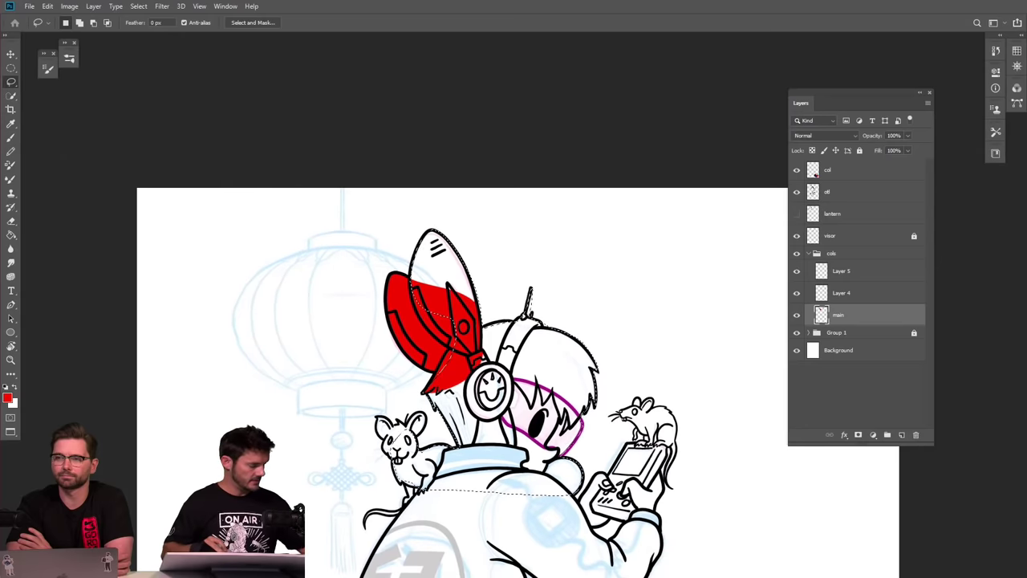
{"action": "key", "text": "alt+BackSpace"}
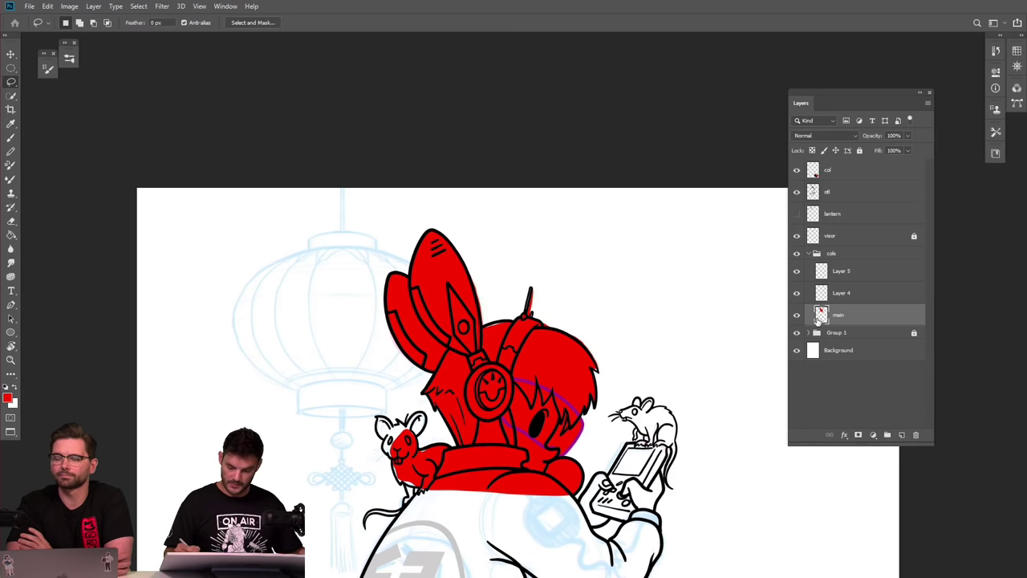
Load the main layer's red shape as a selection, turn it into a layer mask, and move the mask to the cols group.
{"action": "key", "text": "ctrl"}
{"action": "left_click", "coordinate": [821, 315], "text": "ctrl"}
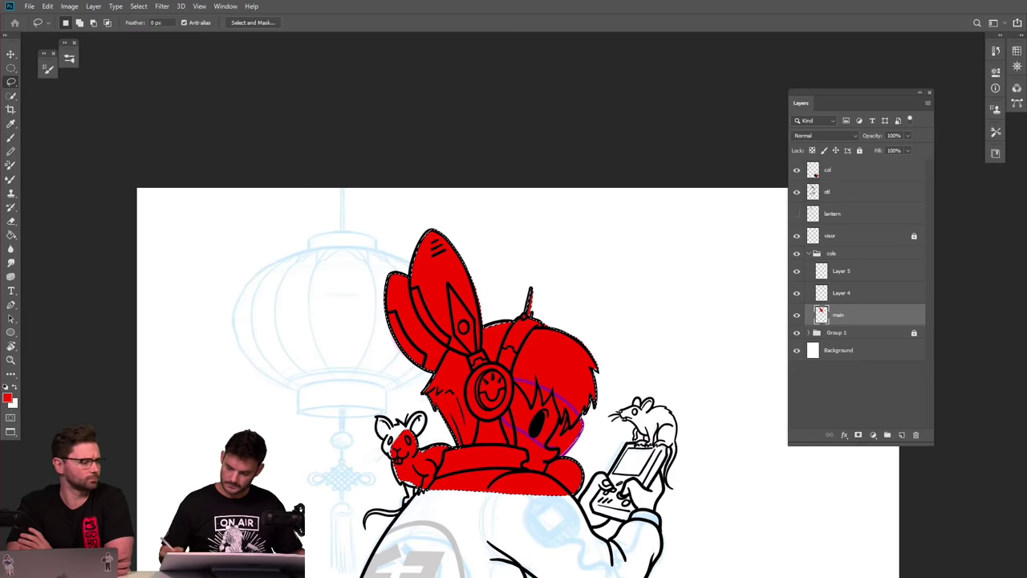
{"action": "left_click", "coordinate": [872, 434]}
{"action": "left_click", "coordinate": [857, 434]}
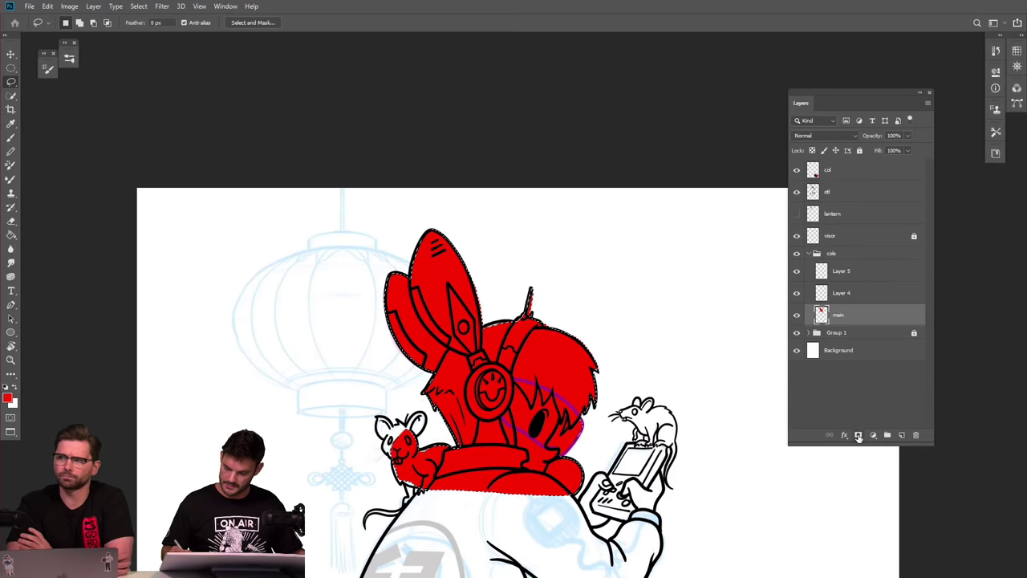
{"action": "left_click", "coordinate": [857, 434]}
{"action": "key", "text": "ctrl+minus"}
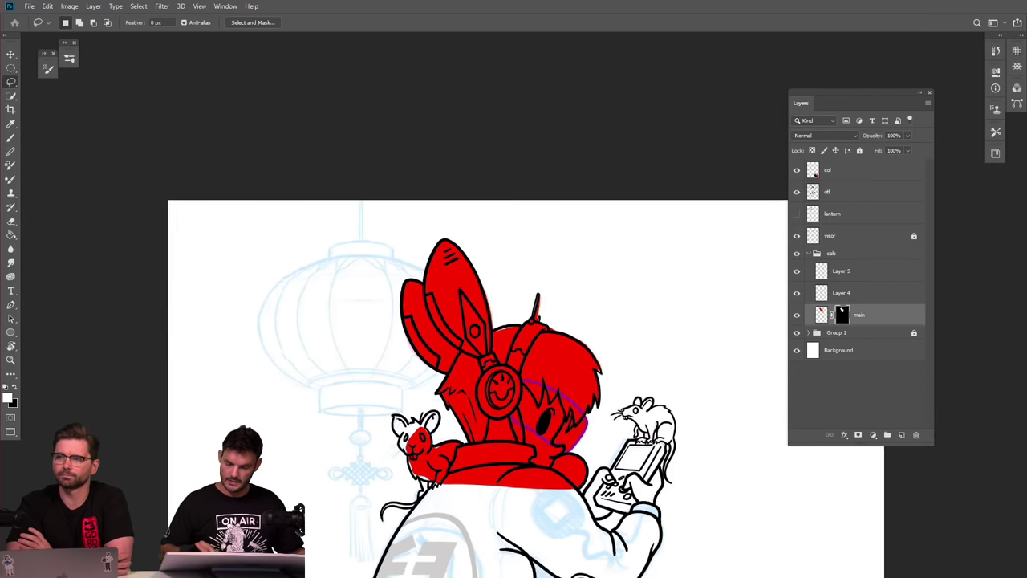
{"action": "left_click_drag", "start_coordinate": [842, 315], "coordinate": [836, 254]}
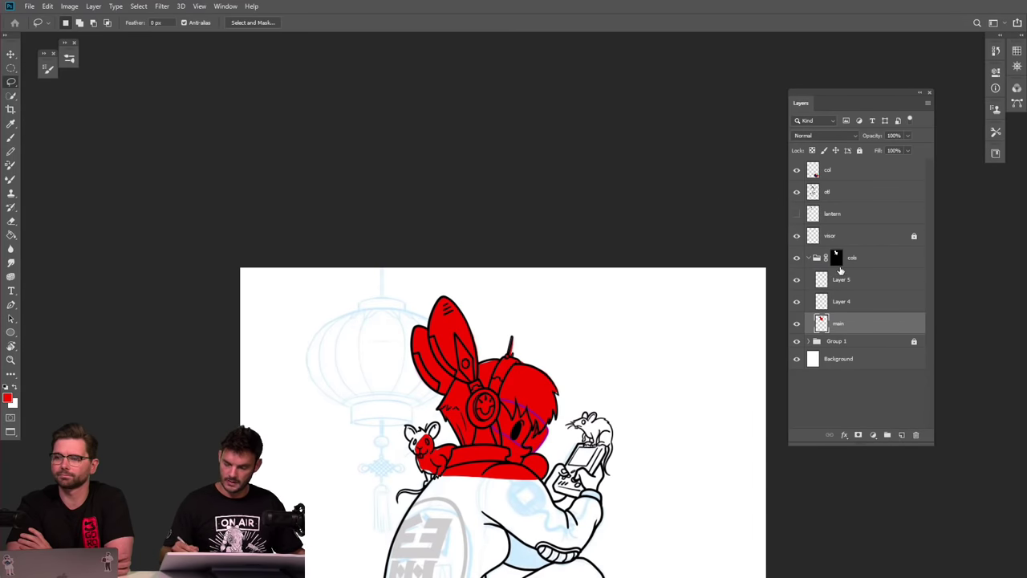
Fill a large freehand oval across the head and shoulders red on the main layer, and check it with the cols mask disabled and re-enabled.
{"action": "scroll", "coordinate": [653, 345], "scroll_direction": "down", "scroll_amount": 3}
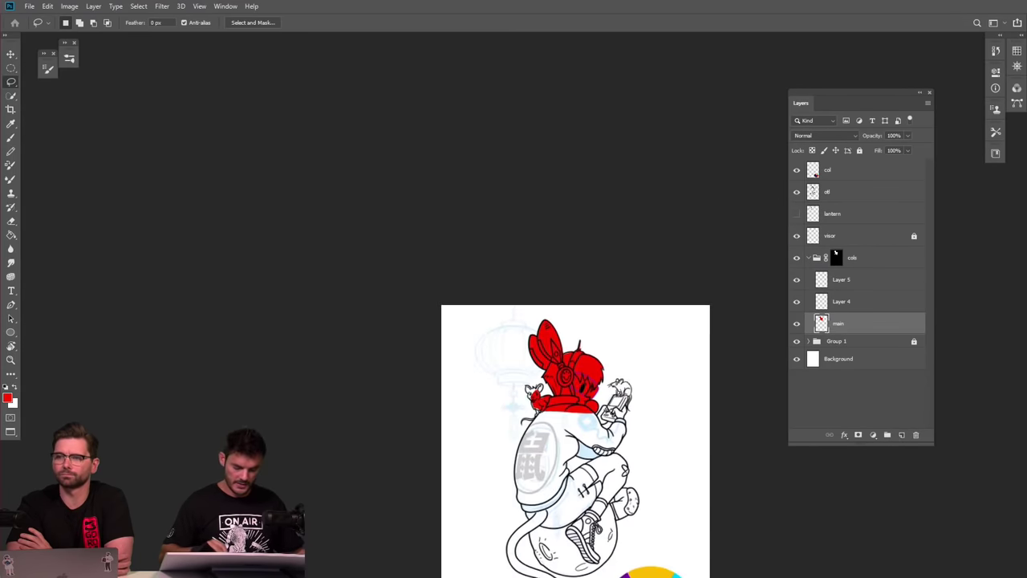
{"action": "scroll", "coordinate": [605, 430], "scroll_direction": "up", "scroll_amount": 3}
{"action": "mouse_move", "coordinate": [560, 213]}
{"action": "left_mouse_down"}
{"action": "mouse_move", "coordinate": [356, 424]}
{"action": "mouse_move", "coordinate": [724, 293]}
{"action": "mouse_move", "coordinate": [497, 217]}
{"action": "left_mouse_up"}
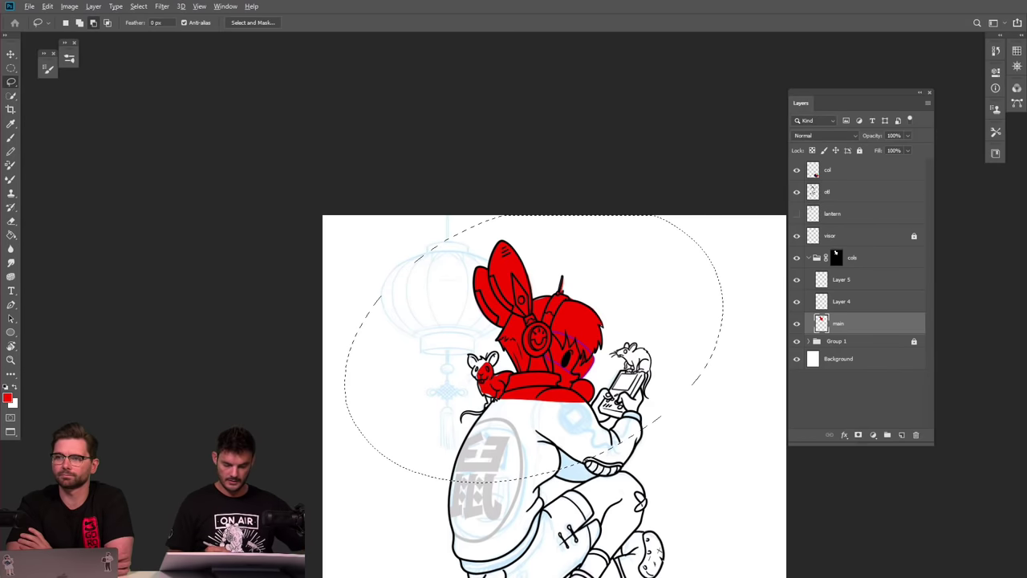
{"action": "key", "text": "ctrl+d"}
{"action": "left_click", "coordinate": [835, 256], "text": "shift"}
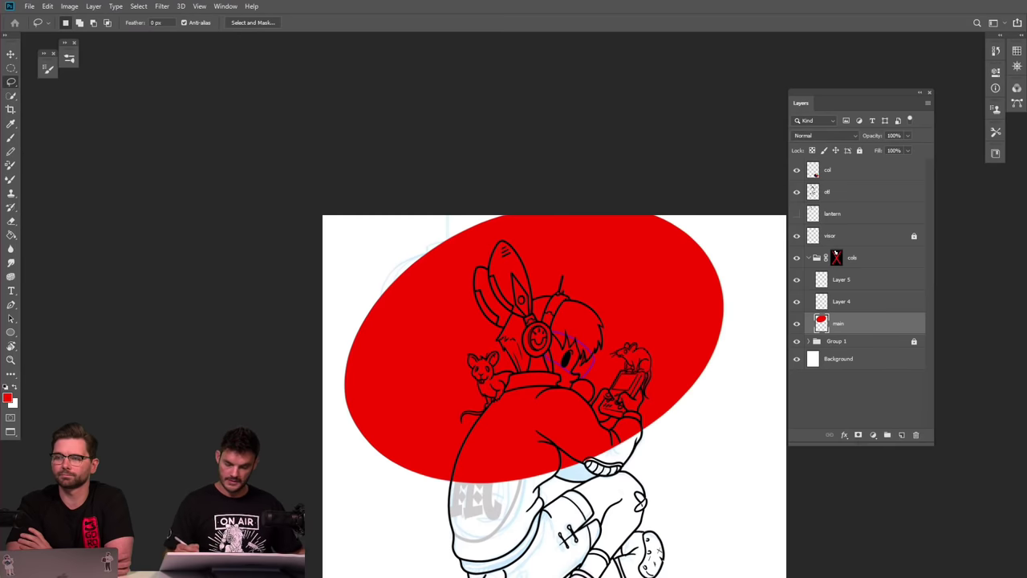
{"action": "left_click", "coordinate": [835, 256], "text": "shift"}
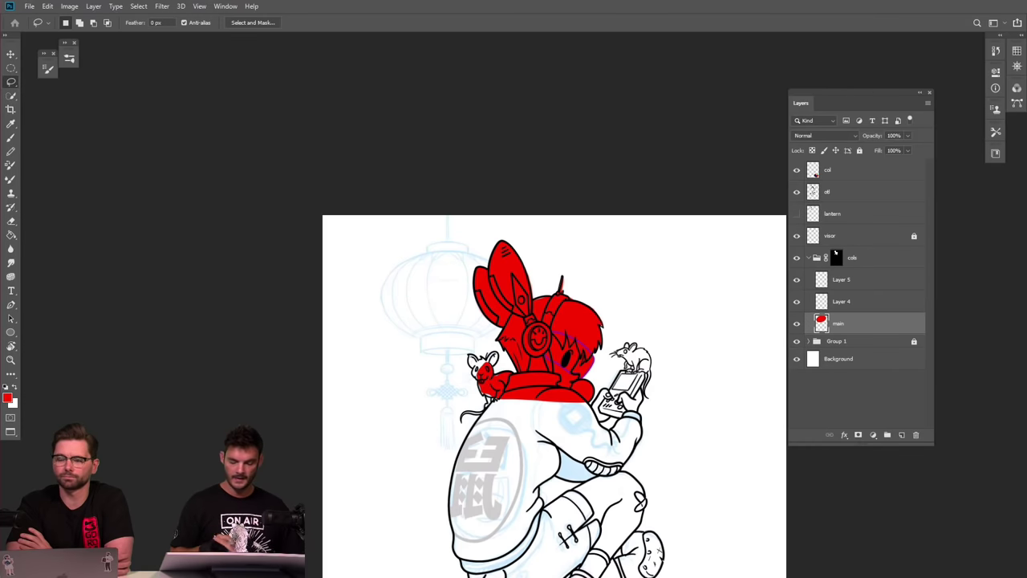
Select Layer 4 and set the foreground colour to yellow e8da00.
{"action": "scroll", "coordinate": [586, 473], "scroll_direction": "up", "scroll_amount": 4}
{"action": "scroll", "coordinate": [513, 321], "scroll_direction": "down", "scroll_amount": 2}
{"action": "scroll", "coordinate": [567, 244], "scroll_direction": "up", "scroll_amount": 3}
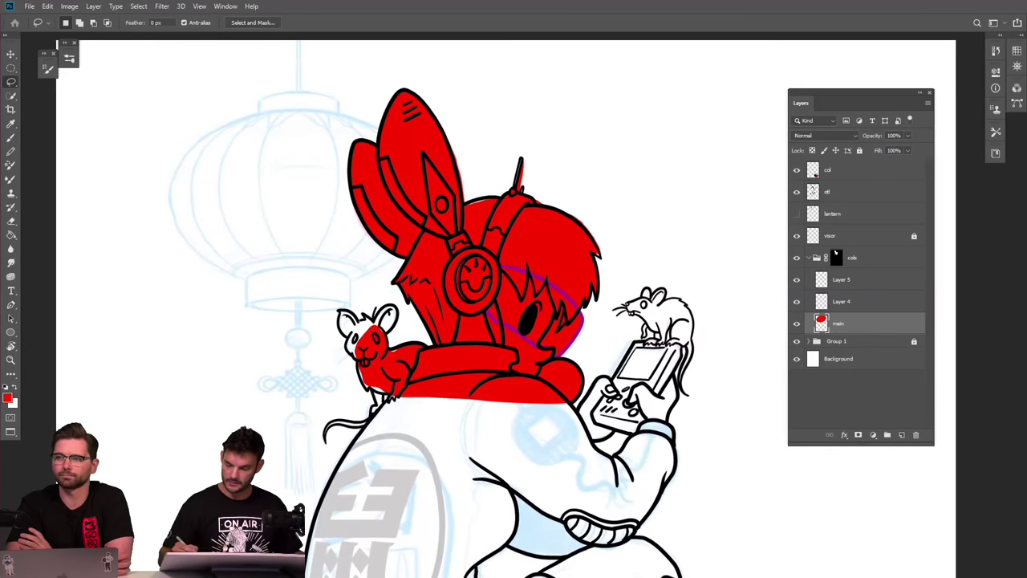
{"action": "key", "text": "alt+bracketright"}
{"action": "key", "text": "b"}
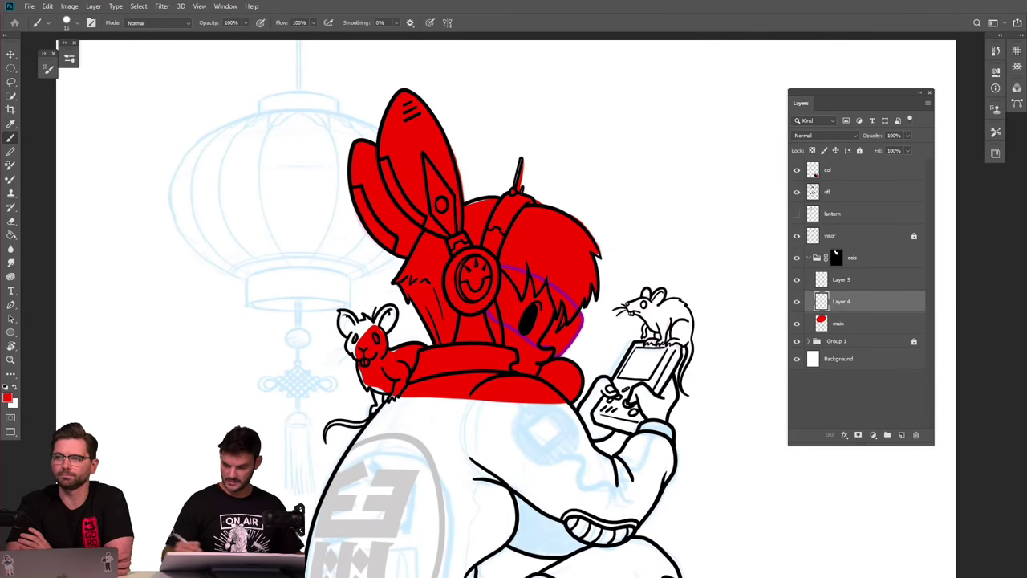
{"action": "type", "text": "n"}
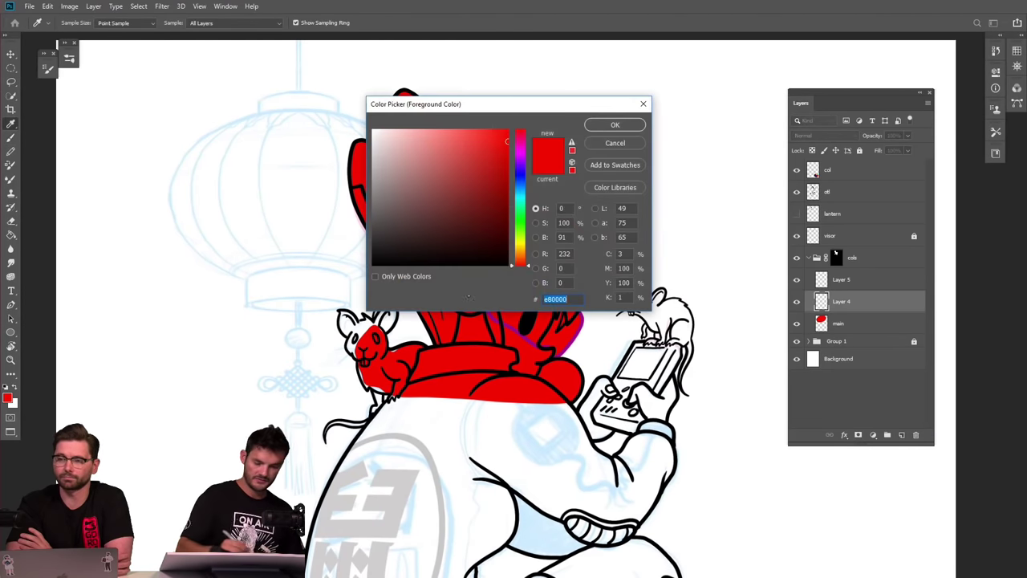
{"action": "type", "text": "e8da00"}
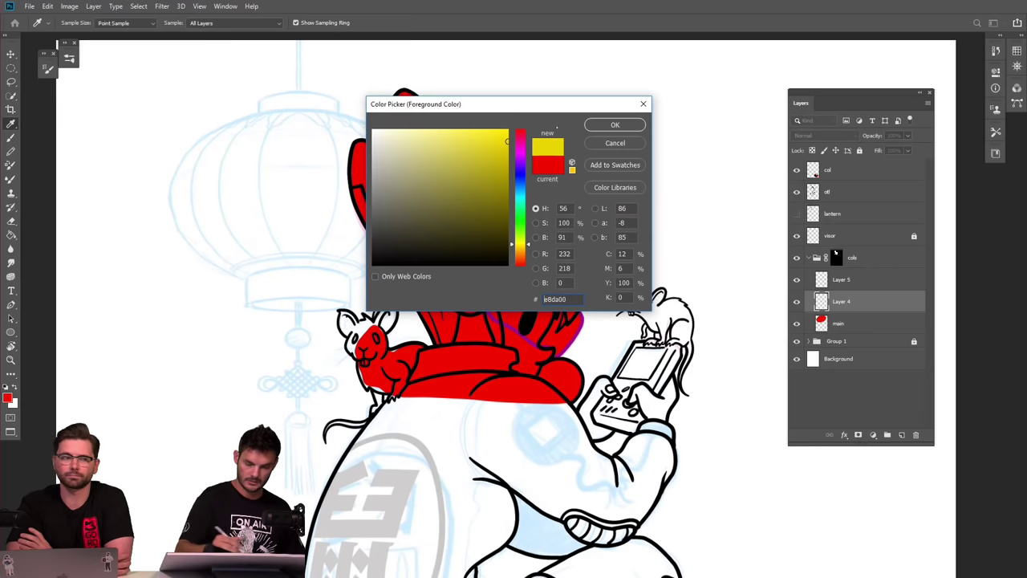
{"action": "key", "text": "Return"}
Loosely lasso both ears on Layer 4, fill them yellow, and check the fill with the cols mask disabled and re-enabled.
{"action": "key", "text": "l"}
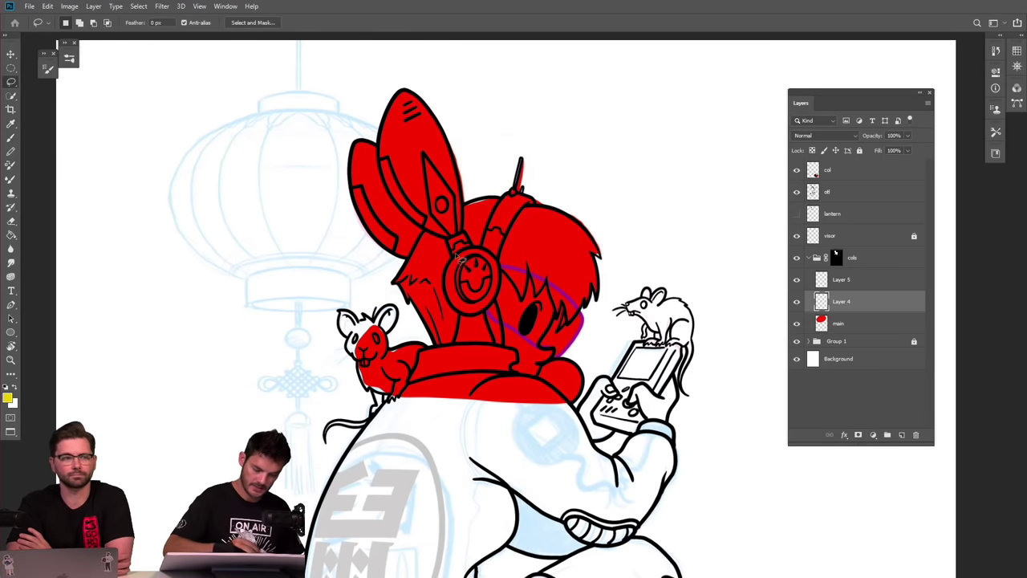
{"action": "mouse_move", "coordinate": [463, 210]}
{"action": "left_mouse_down"}
{"action": "mouse_move", "coordinate": [452, 76]}
{"action": "mouse_move", "coordinate": [276, 118]}
{"action": "mouse_move", "coordinate": [342, 234]}
{"action": "mouse_move", "coordinate": [266, 295]}
{"action": "mouse_move", "coordinate": [304, 156]}
{"action": "mouse_move", "coordinate": [99, 291]}
{"action": "mouse_move", "coordinate": [225, 188]}
{"action": "mouse_move", "coordinate": [262, 274]}
{"action": "mouse_move", "coordinate": [301, 318]}
{"action": "mouse_move", "coordinate": [396, 265]}
{"action": "mouse_move", "coordinate": [405, 270]}
{"action": "mouse_move", "coordinate": [426, 235]}
{"action": "mouse_move", "coordinate": [468, 255]}
{"action": "left_mouse_up"}
{"action": "key", "text": "alt+BackSpace"}
{"action": "key", "text": "ctrl+d"}
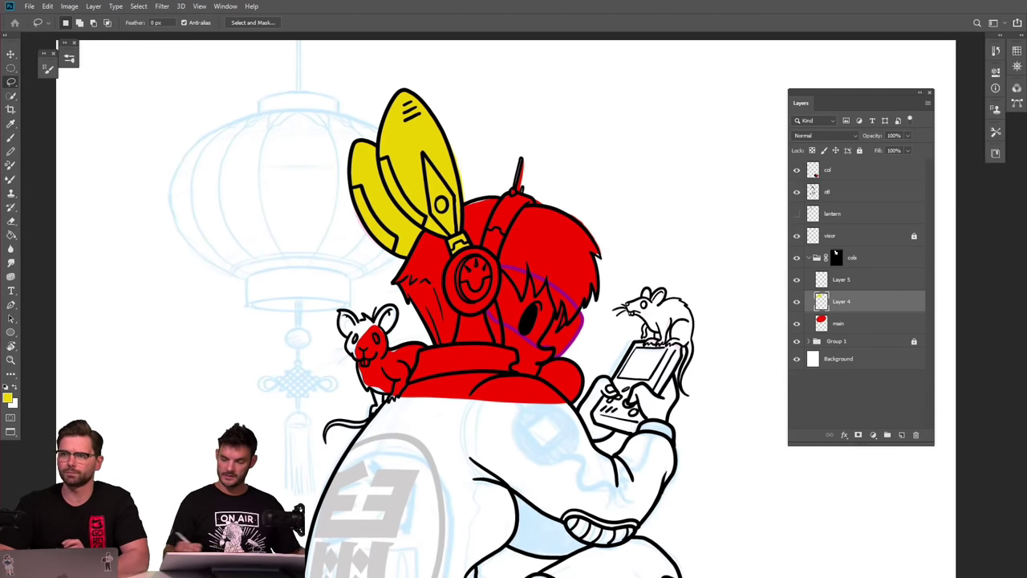
{"action": "left_click", "coordinate": [835, 256], "text": "shift"}
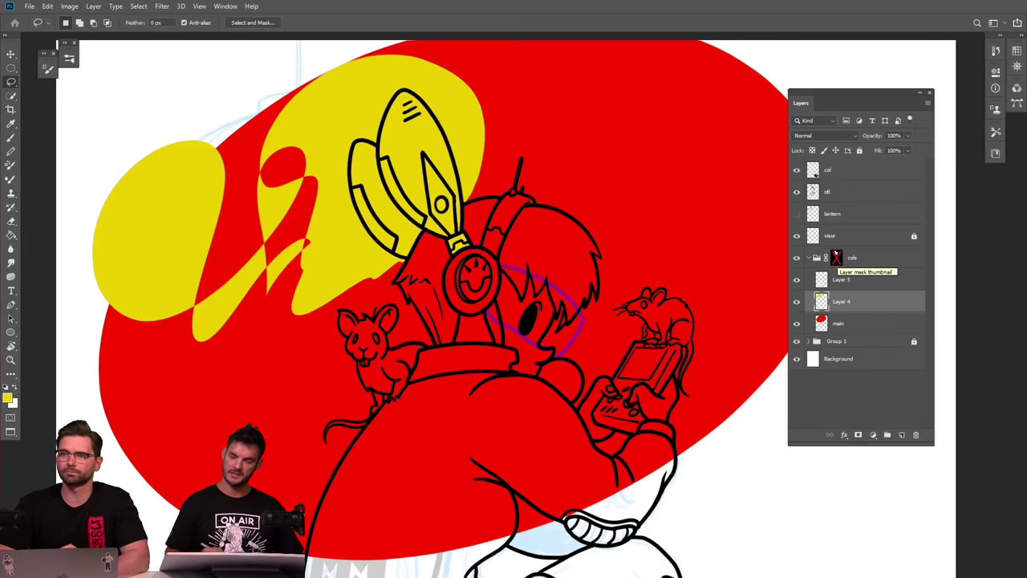
{"action": "left_click", "coordinate": [835, 255], "text": "shift"}
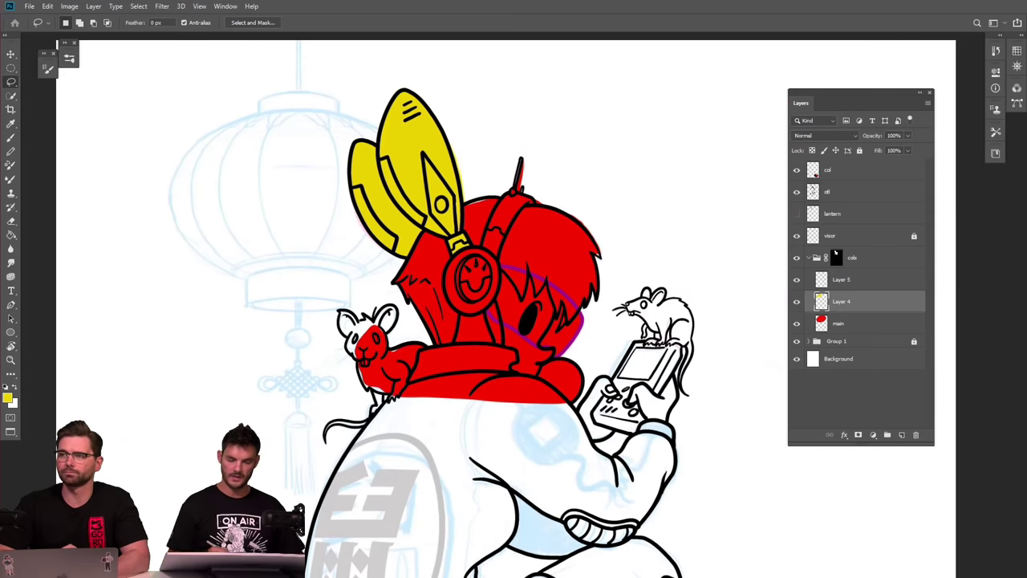
{"action": "key", "text": "ctrl+minus"}
{"action": "key", "text": "ctrl+minus"}
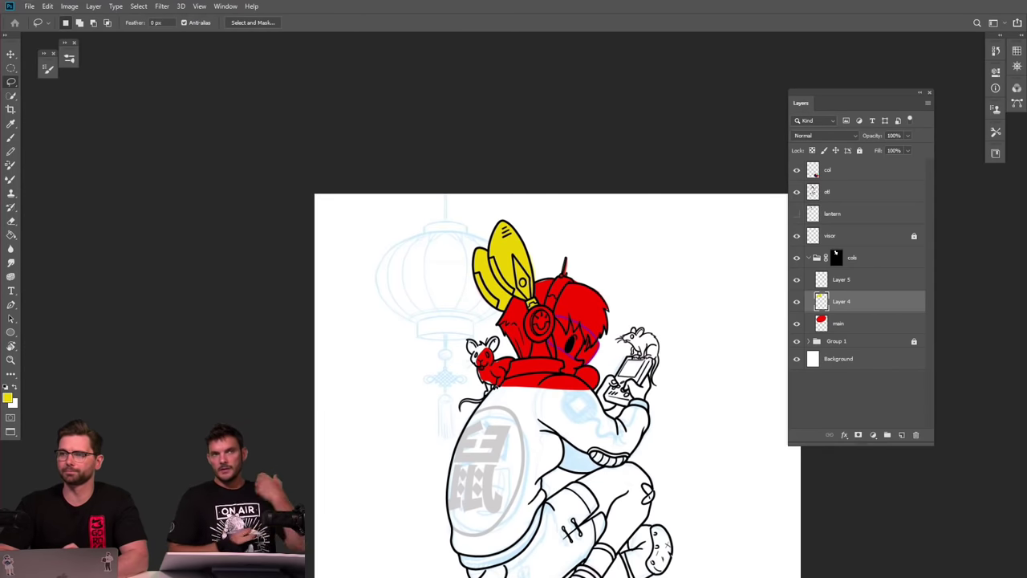
{"action": "key", "text": "ctrl+plus"}
{"action": "key", "text": "ctrl+plus"}
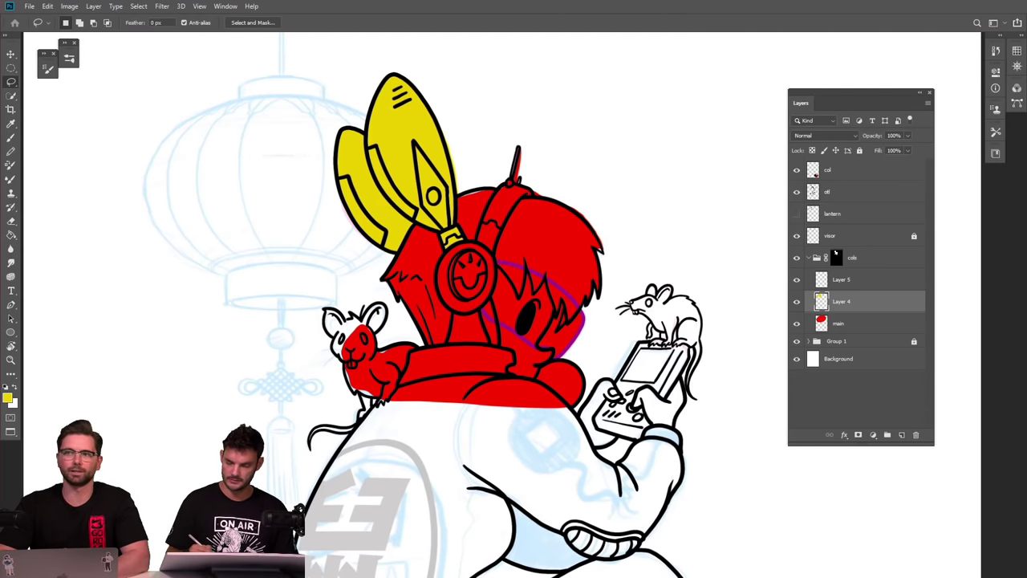
Delete the layer mask from the cols group and remove the Layer 4 and main layers inside it.
{"action": "left_click_drag", "start_coordinate": [839, 258], "coordinate": [914, 429]}
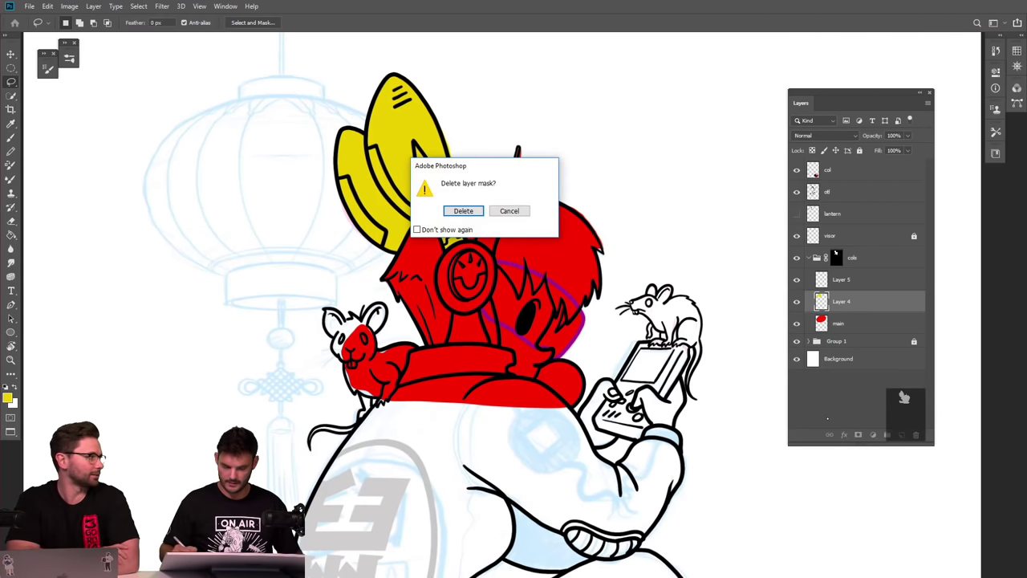
{"action": "key", "text": "Return"}
{"action": "key", "text": "Delete"}
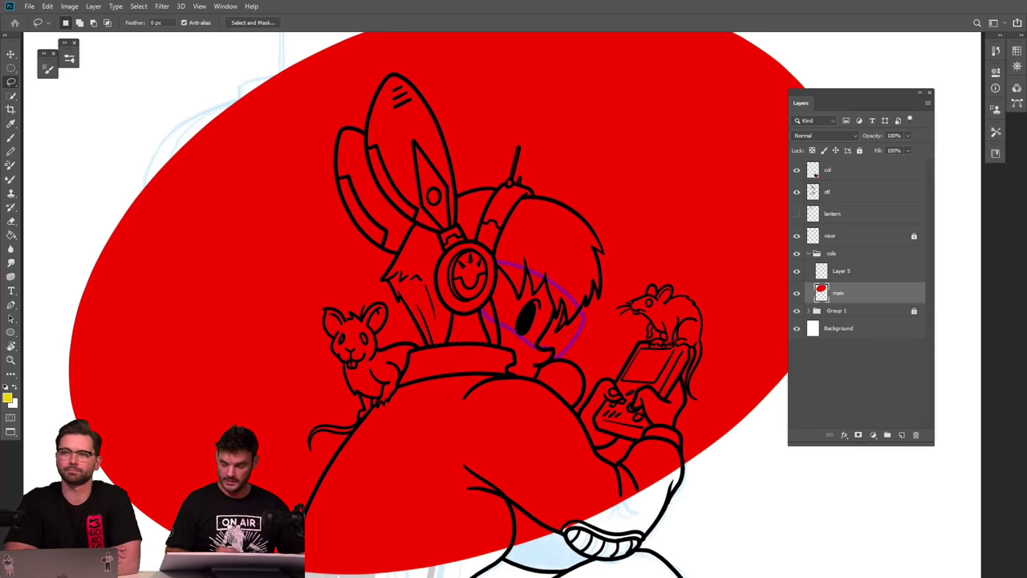
{"action": "key", "text": "Delete"}
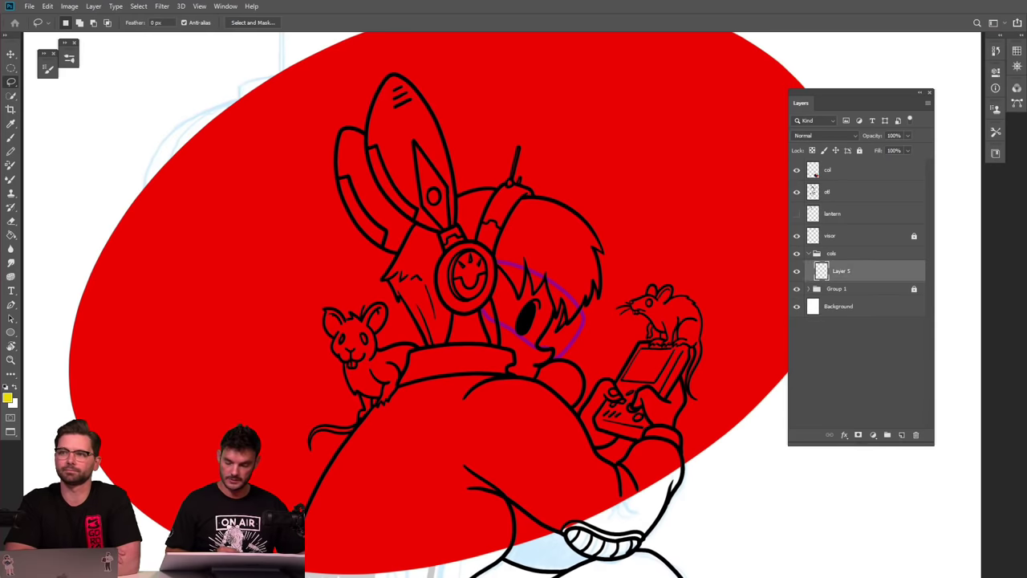
Outline the character's head, ears, jacket, console and shoulder mouse with the Lasso, and fill the selection with red on Layer 5.
{"action": "scroll", "coordinate": [636, 419], "scroll_direction": "down", "scroll_amount": 4}
{"action": "scroll", "coordinate": [637, 419], "scroll_direction": "up", "scroll_amount": 3}
{"action": "scroll", "coordinate": [636, 420], "scroll_direction": "down", "scroll_amount": 4}
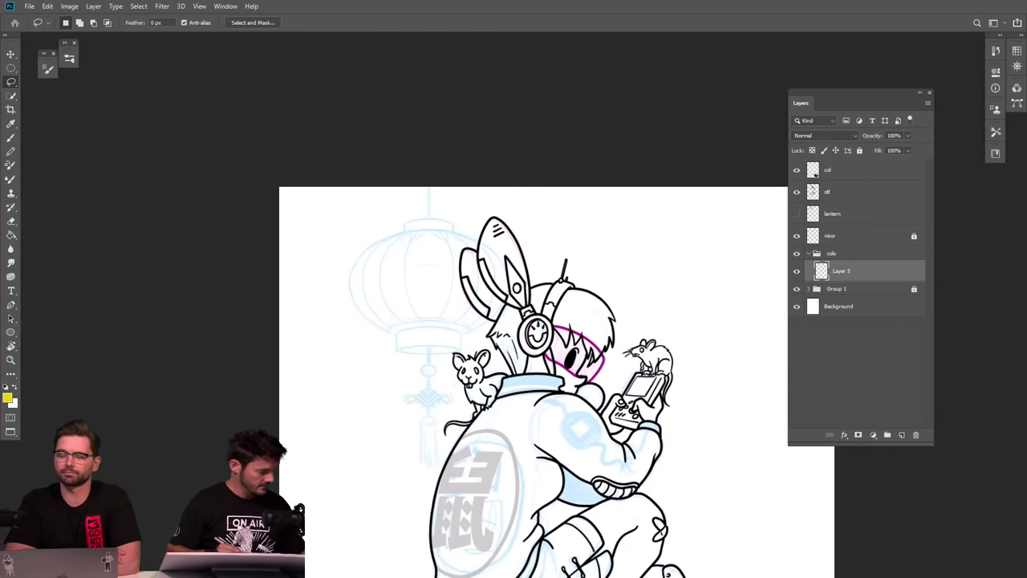
{"action": "left_click", "coordinate": [7, 397]}
{"action": "left_click", "coordinate": [521, 130]}
{"action": "key", "text": "Return"}
{"action": "key", "text": "l"}
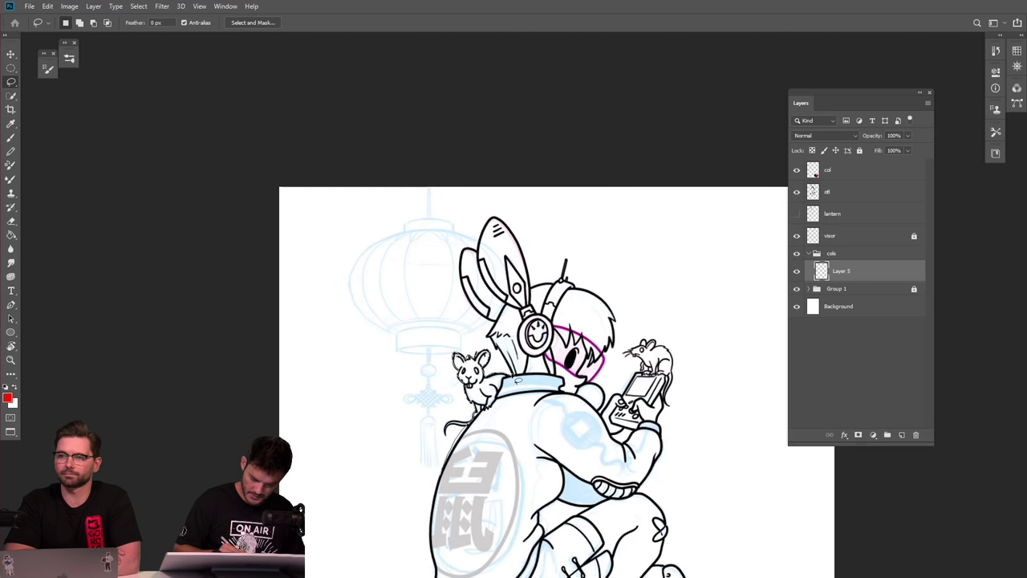
{"action": "mouse_move", "coordinate": [497, 325]}
{"action": "left_mouse_down"}
{"action": "mouse_move", "coordinate": [475, 306]}
{"action": "mouse_move", "coordinate": [464, 268]}
{"action": "mouse_move", "coordinate": [491, 229]}
{"action": "mouse_move", "coordinate": [518, 239]}
{"action": "mouse_move", "coordinate": [533, 277]}
{"action": "mouse_move", "coordinate": [552, 289]}
{"action": "mouse_move", "coordinate": [566, 263]}
{"action": "mouse_move", "coordinate": [569, 286]}
{"action": "mouse_move", "coordinate": [604, 298]}
{"action": "mouse_move", "coordinate": [618, 352]}
{"action": "mouse_move", "coordinate": [598, 385]}
{"action": "mouse_move", "coordinate": [604, 417]}
{"action": "mouse_move", "coordinate": [638, 377]}
{"action": "mouse_move", "coordinate": [665, 382]}
{"action": "mouse_move", "coordinate": [663, 457]}
{"action": "mouse_move", "coordinate": [644, 488]}
{"action": "mouse_move", "coordinate": [612, 506]}
{"action": "mouse_move", "coordinate": [547, 511]}
{"action": "mouse_move", "coordinate": [501, 545]}
{"action": "mouse_move", "coordinate": [437, 501]}
{"action": "mouse_move", "coordinate": [451, 462]}
{"action": "left_mouse_up"}
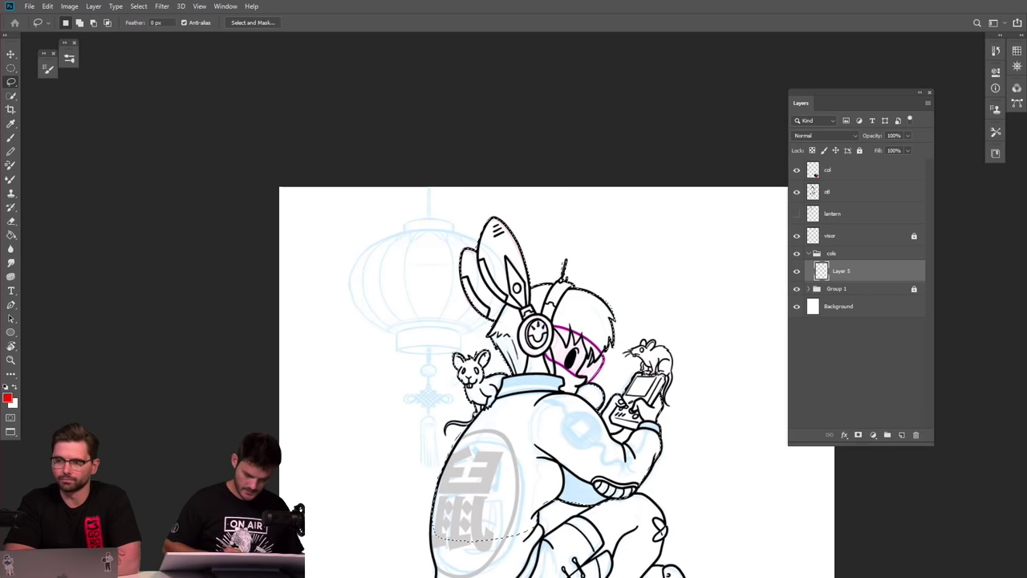
{"action": "key", "text": "alt+BackSpace"}
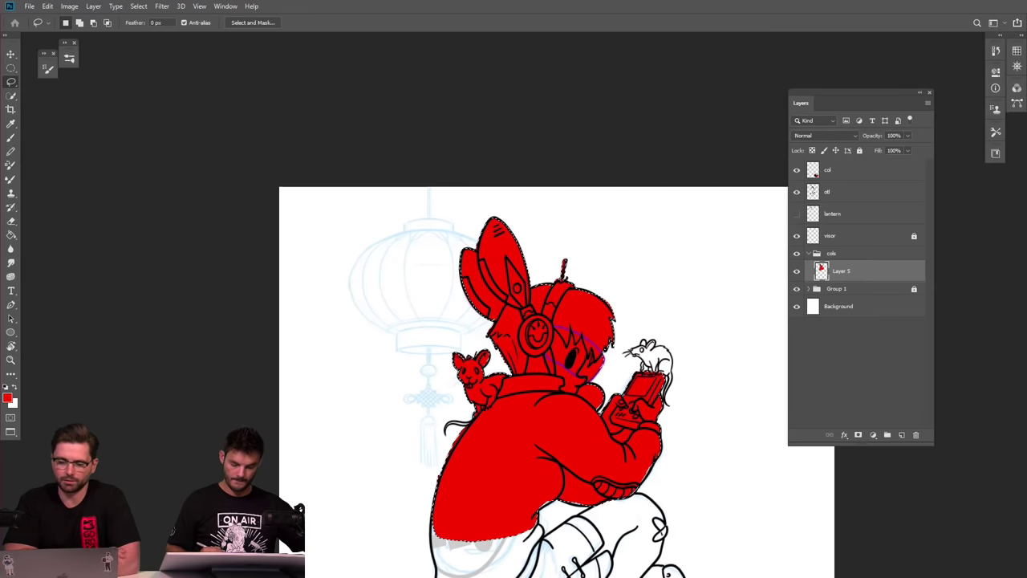
{"action": "key", "text": "ctrl+d"}
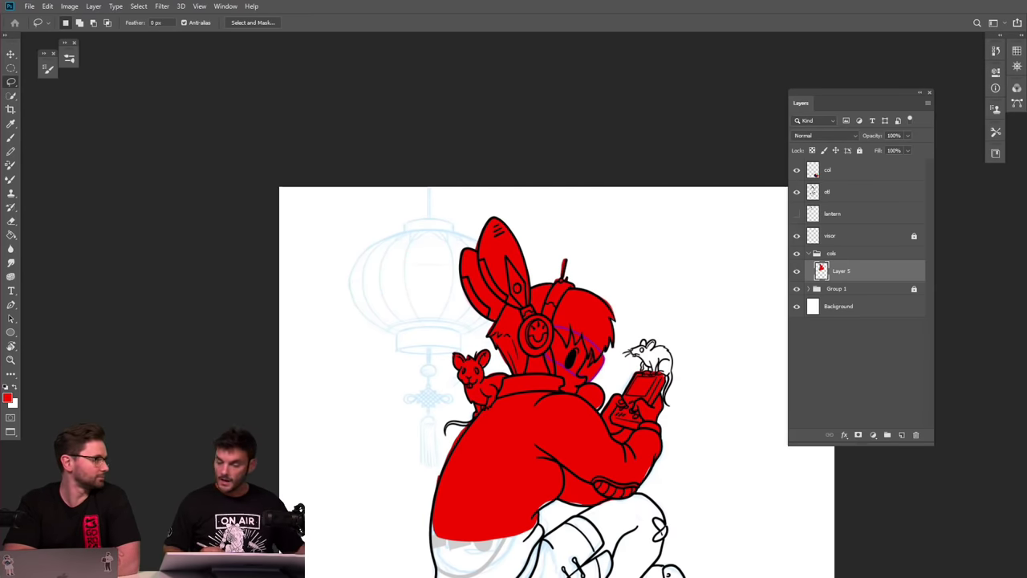
Try shifting the hue of the colour wheel on the col layer to -112 with Hue/Saturation.
{"action": "scroll", "coordinate": [511, 236], "scroll_direction": "down", "scroll_amount": 4}
{"action": "scroll", "coordinate": [642, 437], "scroll_direction": "up", "scroll_amount": 2}
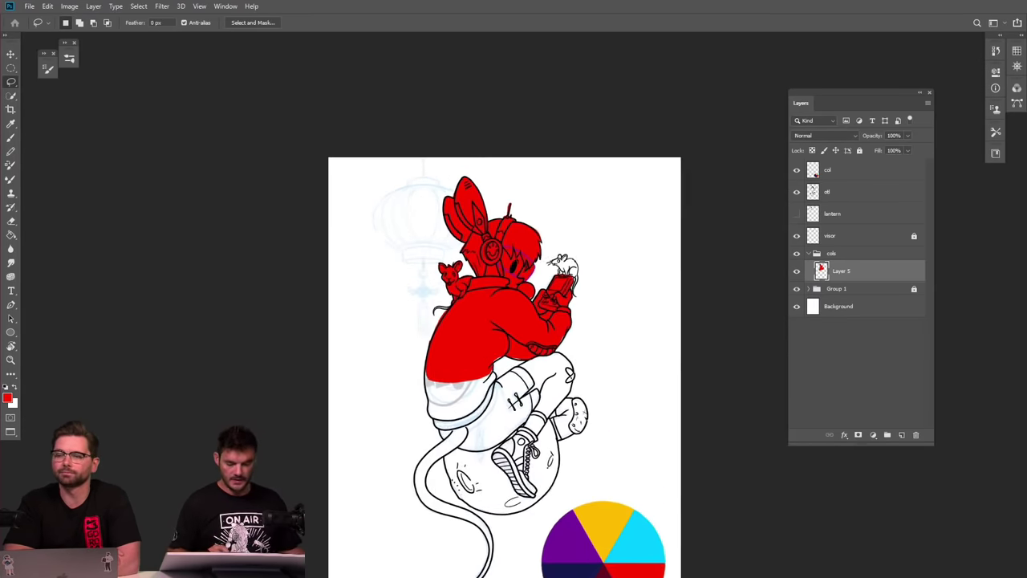
{"action": "left_click_drag", "start_coordinate": [661, 325], "coordinate": [640, 258]}
{"action": "left_click", "coordinate": [865, 169]}
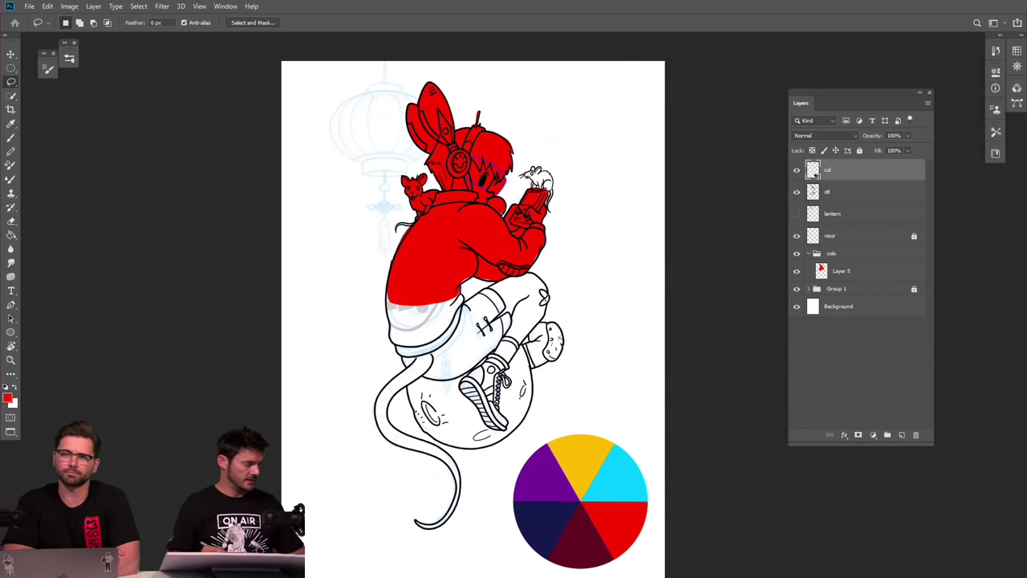
{"action": "key", "text": "ctrl+u"}
{"action": "left_click_drag", "start_coordinate": [543, 107], "coordinate": [824, 109]}
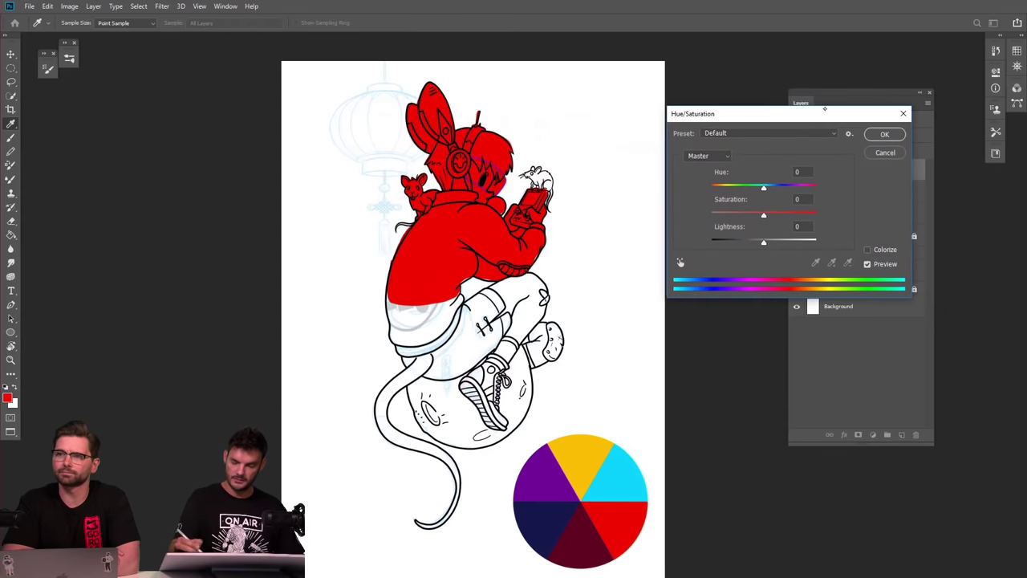
{"action": "left_click_drag", "start_coordinate": [764, 188], "coordinate": [720, 187]}
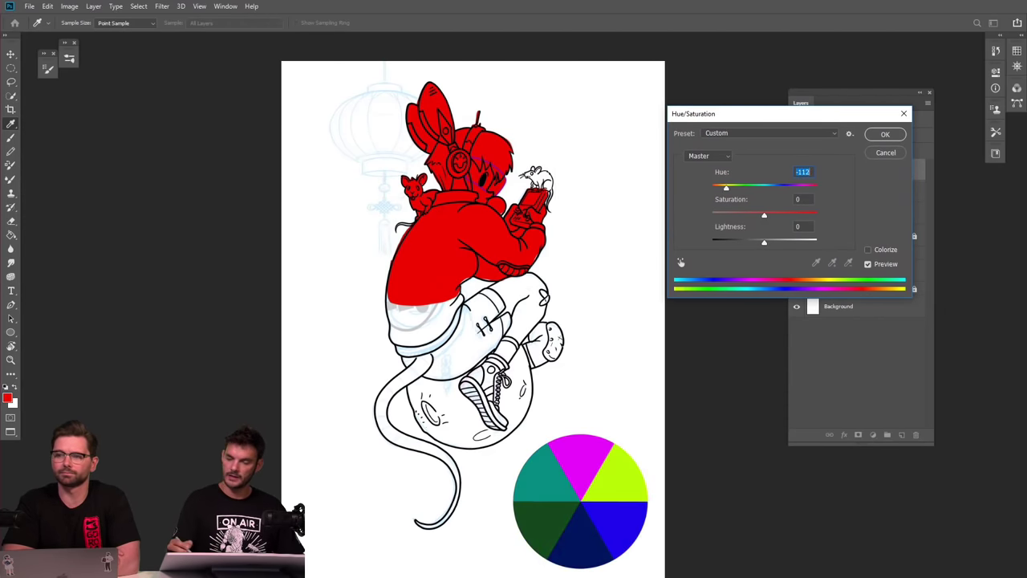
{"action": "key", "text": "Escape"}
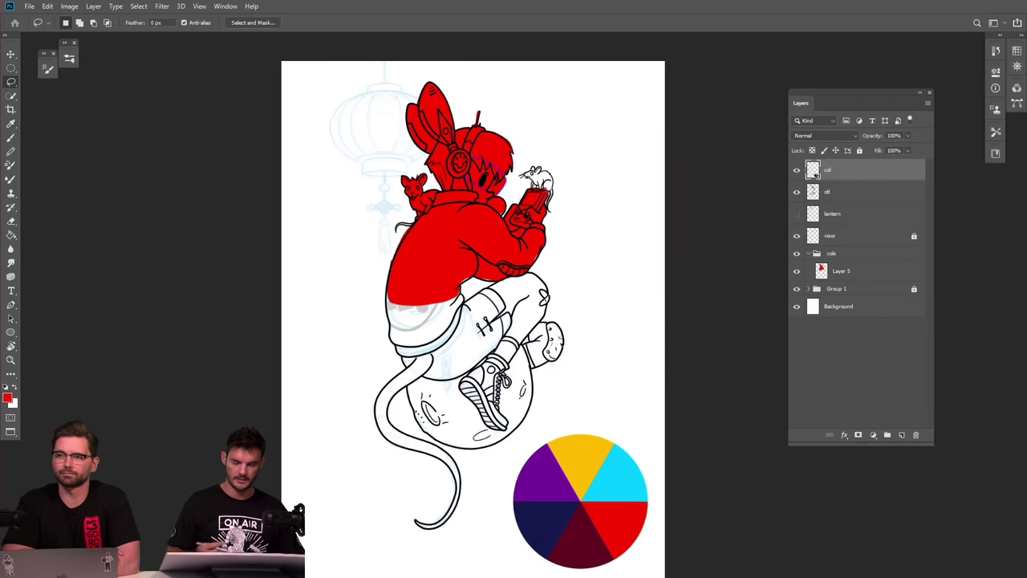
Brush red into the gap at the jacket's lower edge on Layer 5 and erase the spill along the back.
{"action": "scroll", "coordinate": [486, 93], "scroll_direction": "up", "scroll_amount": 4}
{"action": "key", "text": "b"}
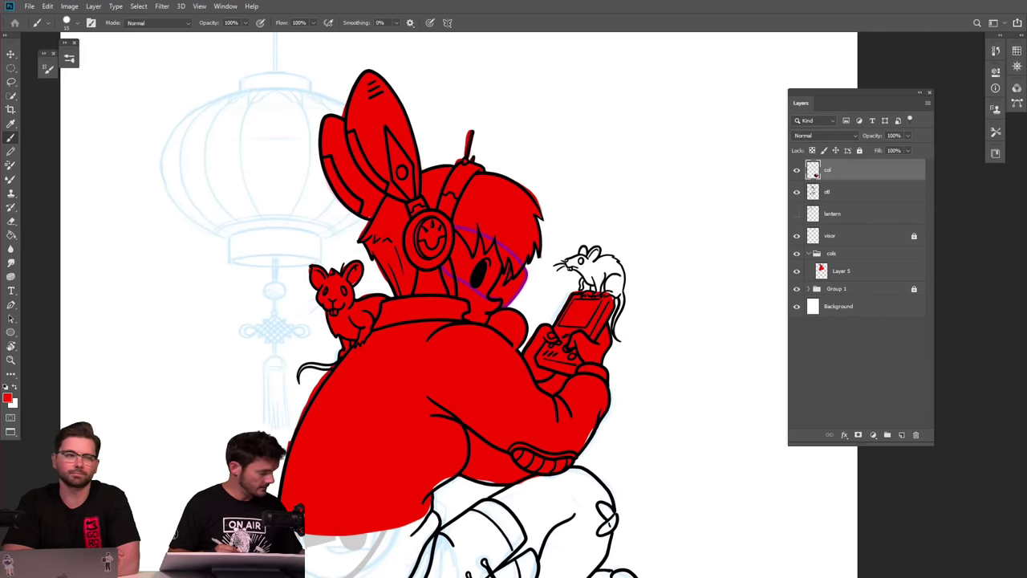
{"action": "left_click", "coordinate": [863, 270]}
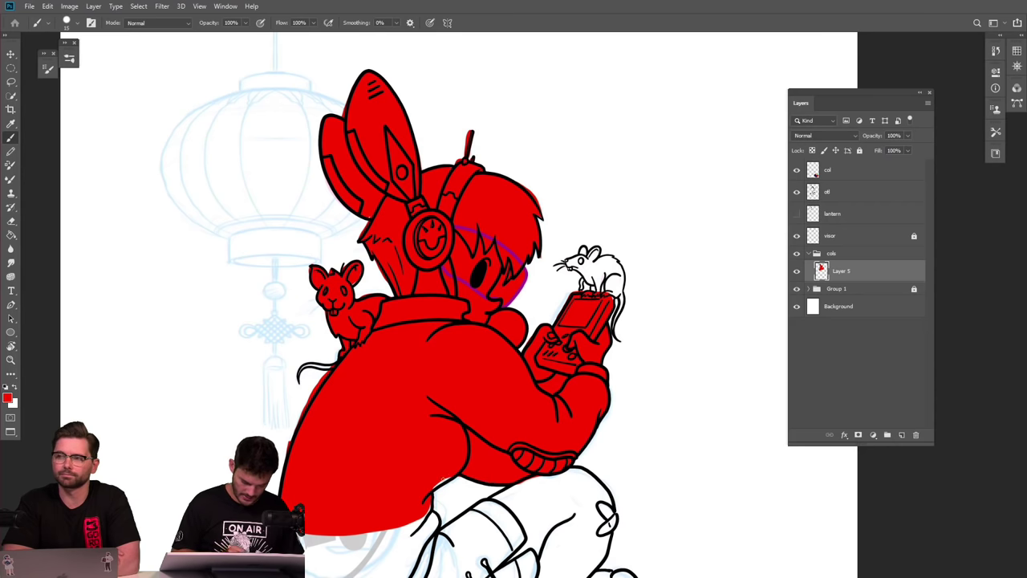
{"action": "left_click_drag", "start_coordinate": [429, 504], "coordinate": [411, 532]}
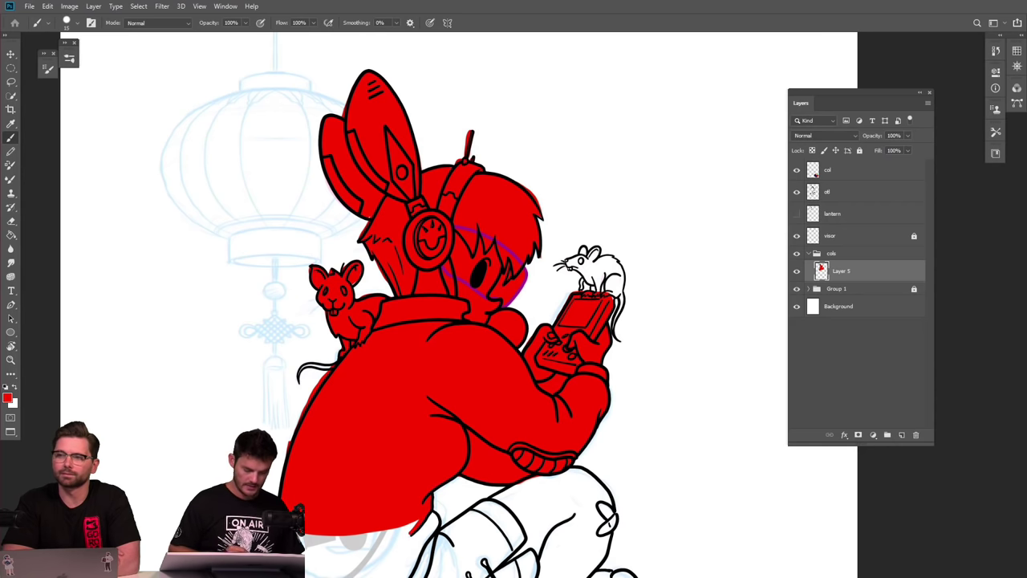
{"action": "key", "text": "e"}
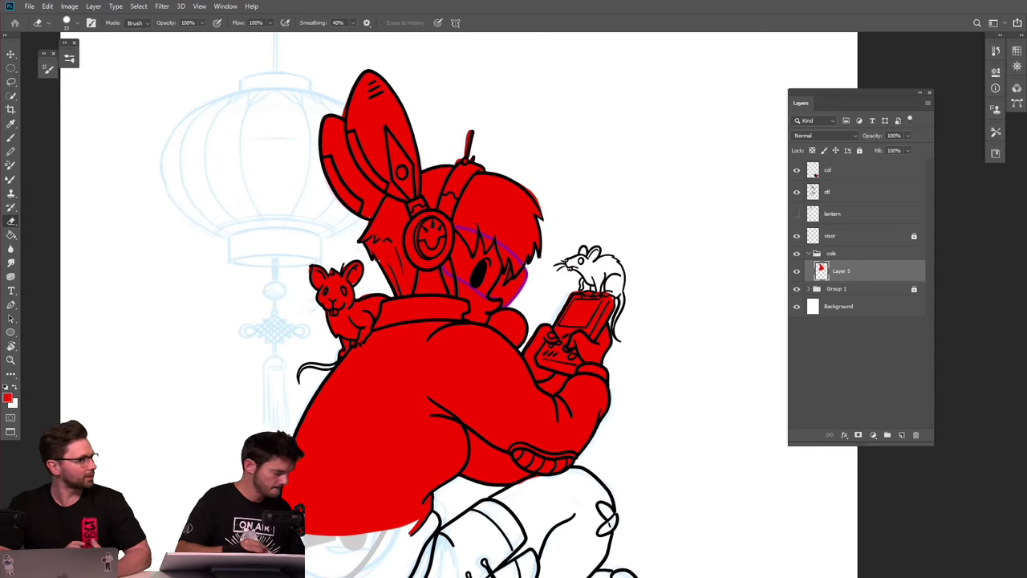
Paint red inside the outline of the mouse on the handheld console, and fill the rest of its body with a lasso selection.
{"action": "key", "text": "b"}
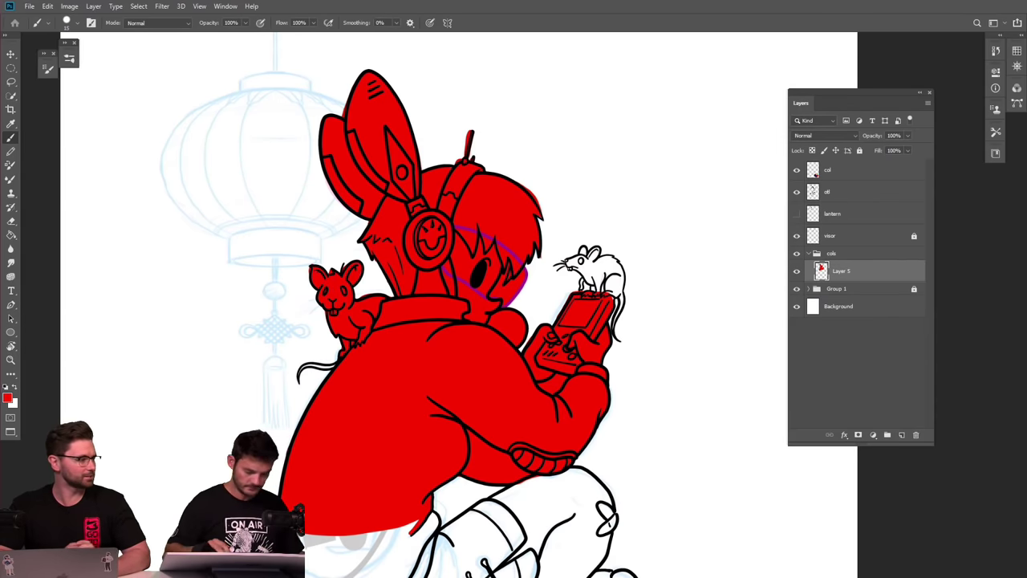
{"action": "scroll", "coordinate": [634, 217], "scroll_direction": "up", "scroll_amount": 4}
{"action": "mouse_move", "coordinate": [524, 374]}
{"action": "left_mouse_down"}
{"action": "mouse_move", "coordinate": [526, 344]}
{"action": "mouse_move", "coordinate": [501, 329]}
{"action": "mouse_move", "coordinate": [507, 309]}
{"action": "mouse_move", "coordinate": [491, 312]}
{"action": "mouse_move", "coordinate": [524, 303]}
{"action": "mouse_move", "coordinate": [526, 288]}
{"action": "mouse_move", "coordinate": [538, 302]}
{"action": "mouse_move", "coordinate": [559, 293]}
{"action": "mouse_move", "coordinate": [551, 312]}
{"action": "mouse_move", "coordinate": [592, 311]}
{"action": "mouse_move", "coordinate": [609, 346]}
{"action": "mouse_move", "coordinate": [592, 437]}
{"action": "left_mouse_up"}
{"action": "mouse_move", "coordinate": [604, 387]}
{"action": "left_mouse_down"}
{"action": "mouse_move", "coordinate": [584, 397]}
{"action": "mouse_move", "coordinate": [559, 385]}
{"action": "mouse_move", "coordinate": [528, 343]}
{"action": "left_mouse_up"}
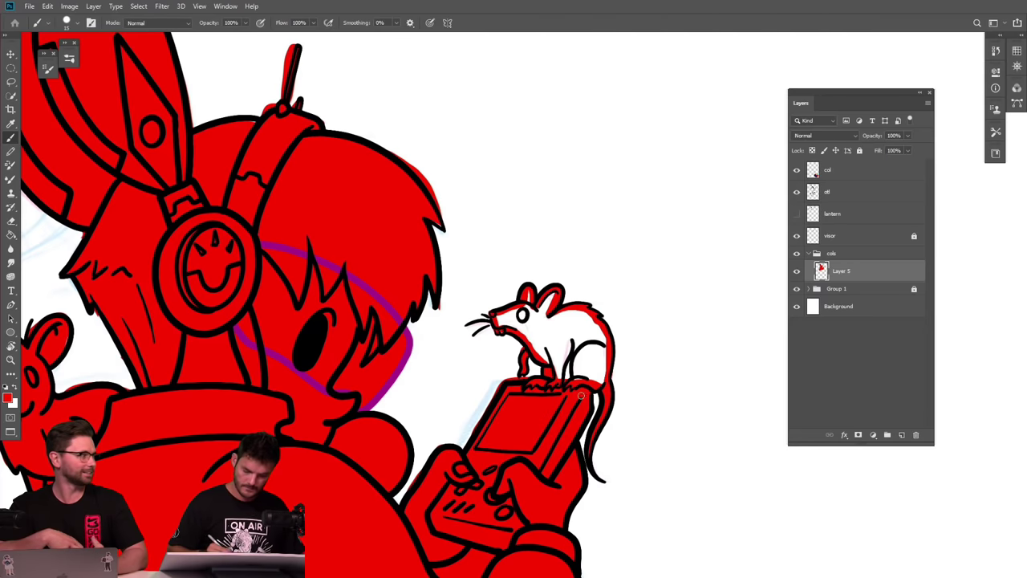
{"action": "key", "text": "l"}
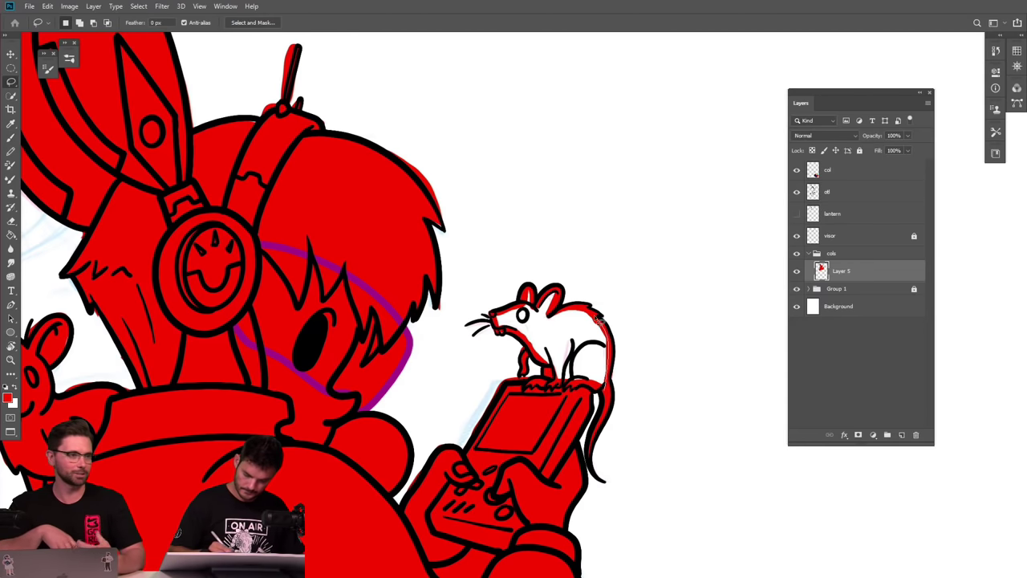
{"action": "mouse_move", "coordinate": [526, 292]}
{"action": "left_mouse_down"}
{"action": "mouse_move", "coordinate": [494, 318]}
{"action": "mouse_move", "coordinate": [542, 369]}
{"action": "mouse_move", "coordinate": [552, 417]}
{"action": "mouse_move", "coordinate": [596, 401]}
{"action": "mouse_move", "coordinate": [555, 306]}
{"action": "left_mouse_up"}
{"action": "key", "text": "alt+BackSpace"}
{"action": "key", "text": "ctrl+d"}
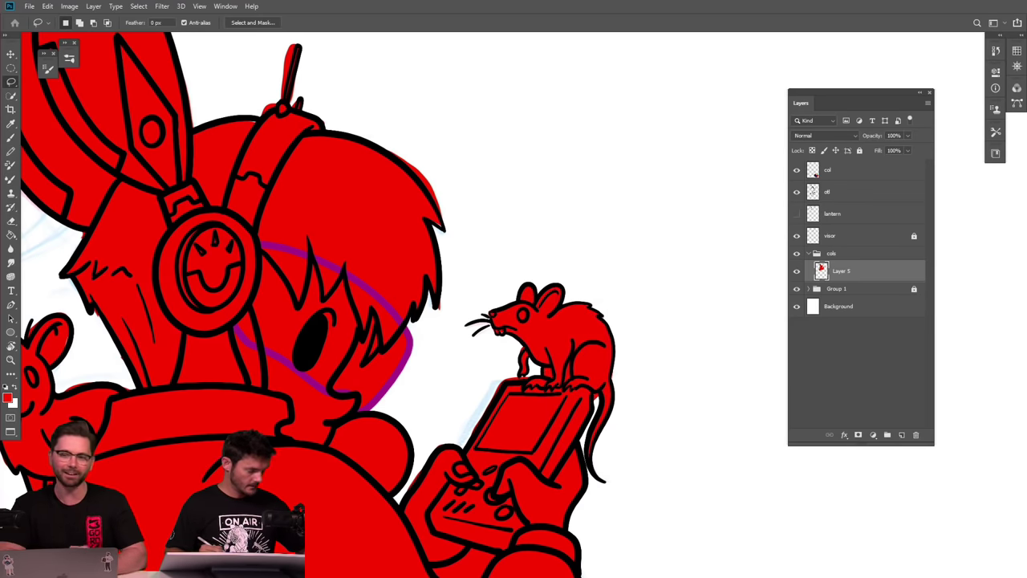
Erase the red spilling past the line art around the handheld console and the headphone antenna.
{"action": "key", "text": "e"}
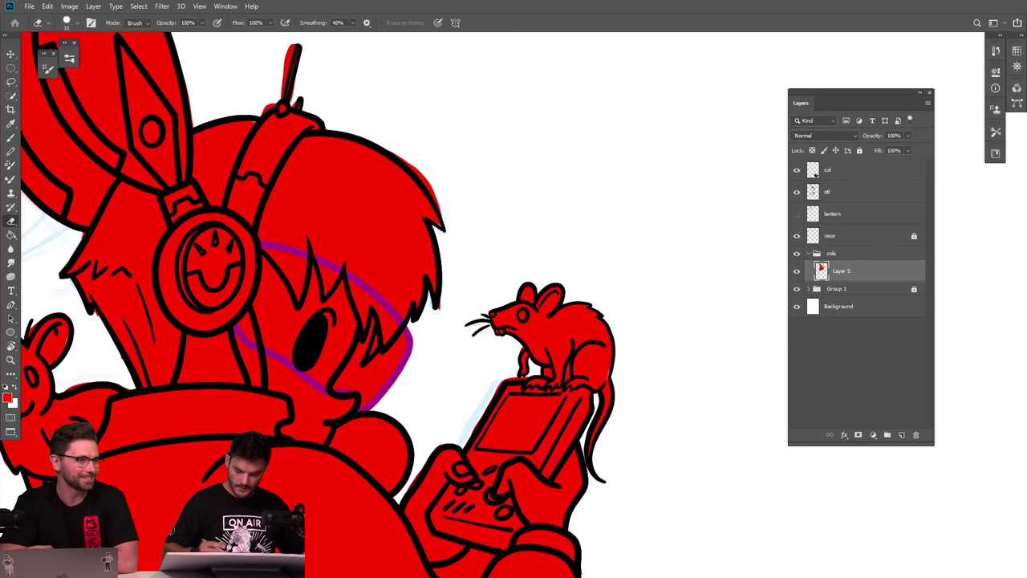
{"action": "key", "text": "b"}
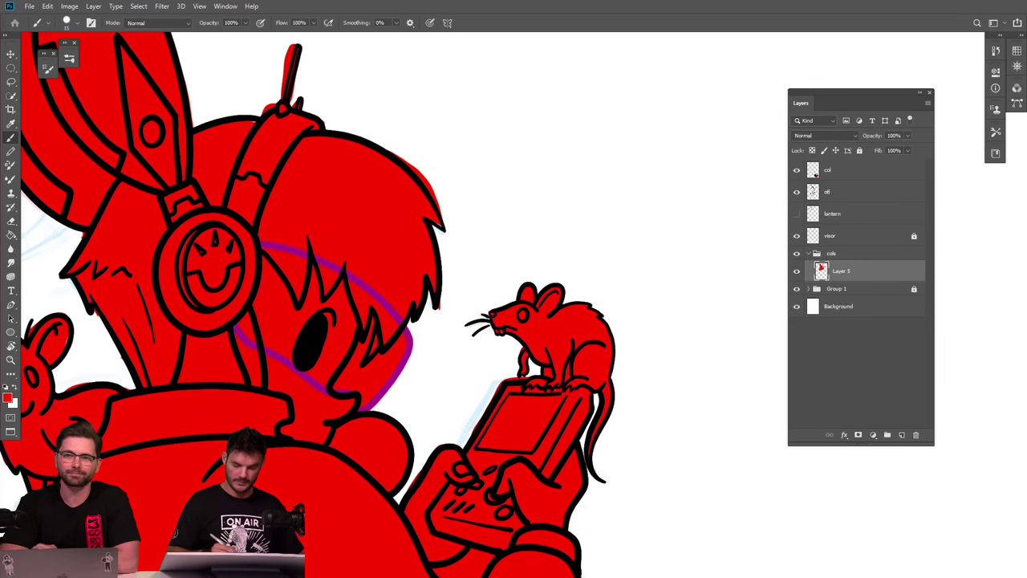
{"action": "key", "text": "e"}
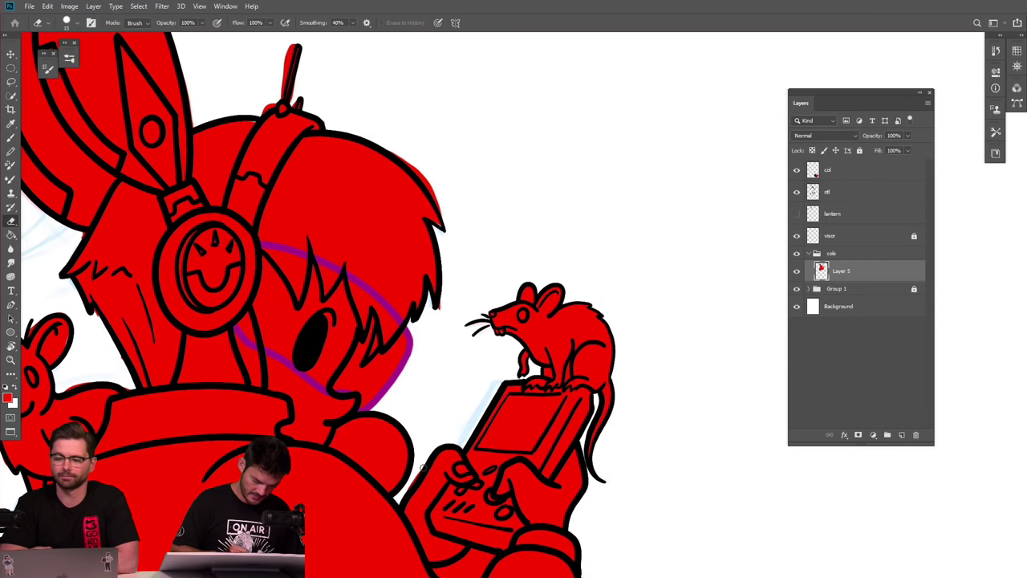
{"action": "left_click_drag", "start_coordinate": [631, 405], "coordinate": [521, 405]}
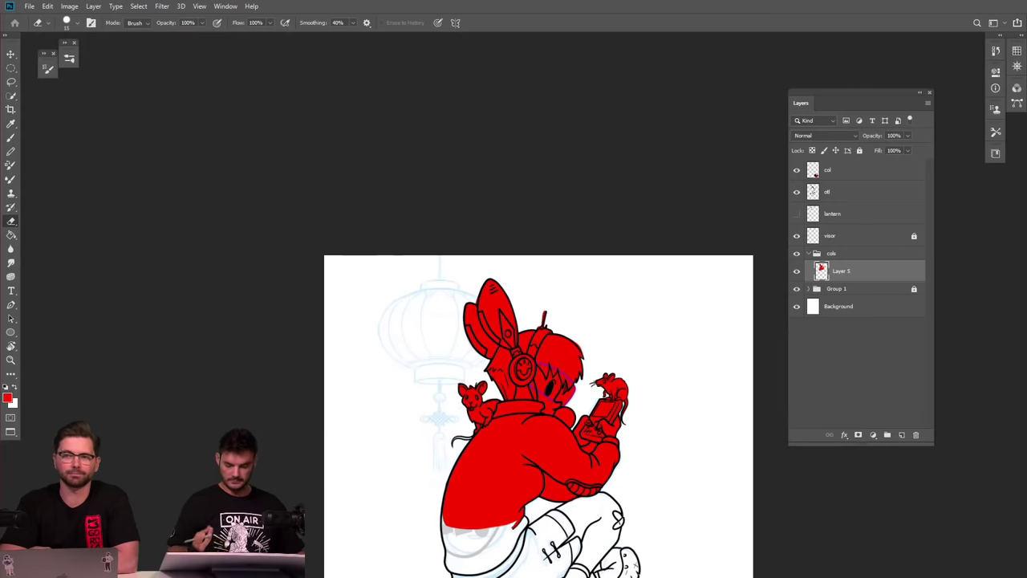
{"action": "key", "text": "ctrl+plus"}
{"action": "key", "text": "ctrl+plus"}
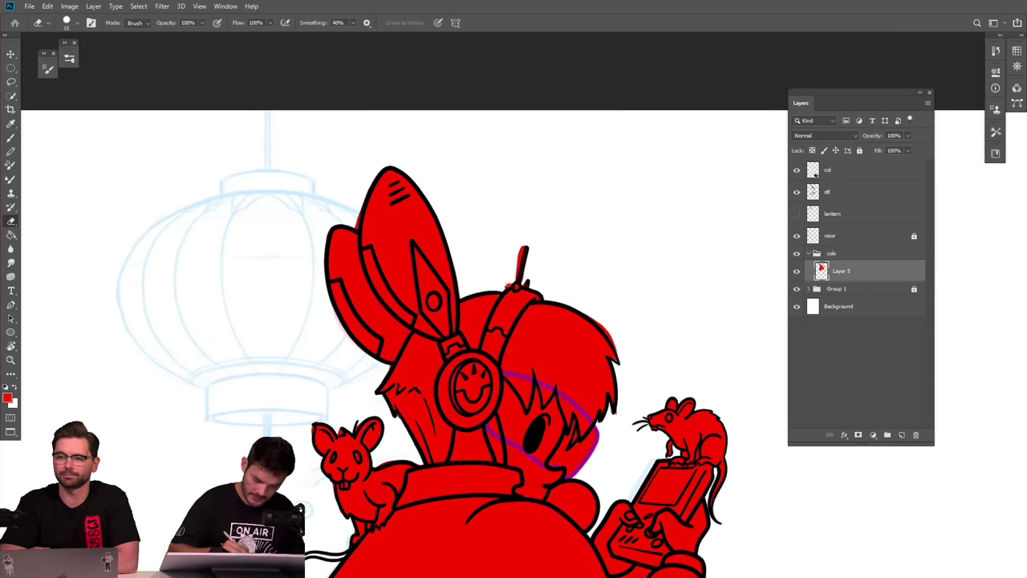
{"action": "left_click_drag", "start_coordinate": [521, 256], "coordinate": [525, 247]}
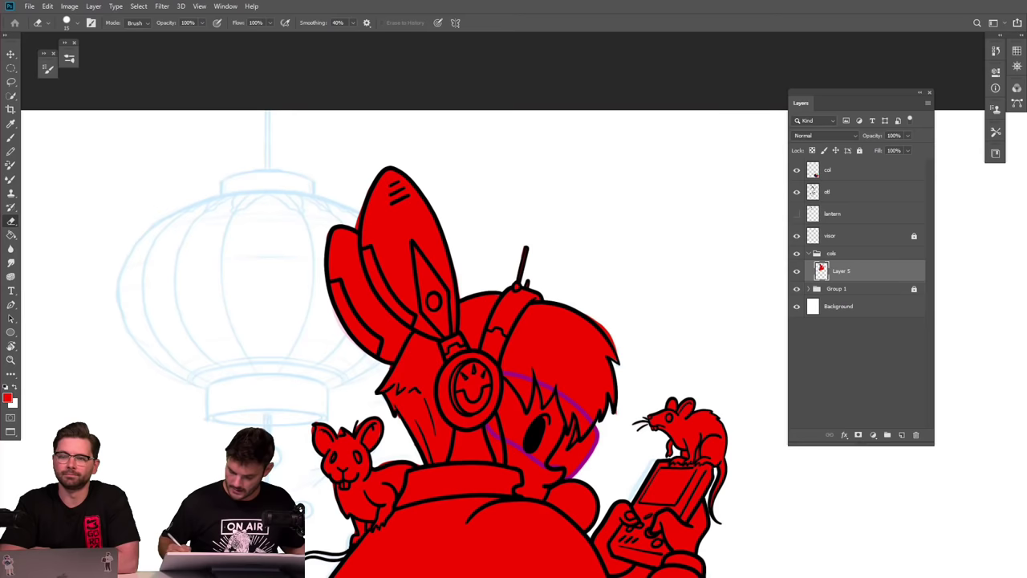
Add a new layer clipped to Layer 5, and erase the red spilling past the hair outline on Layer 5.
{"action": "left_click", "coordinate": [900, 435]}
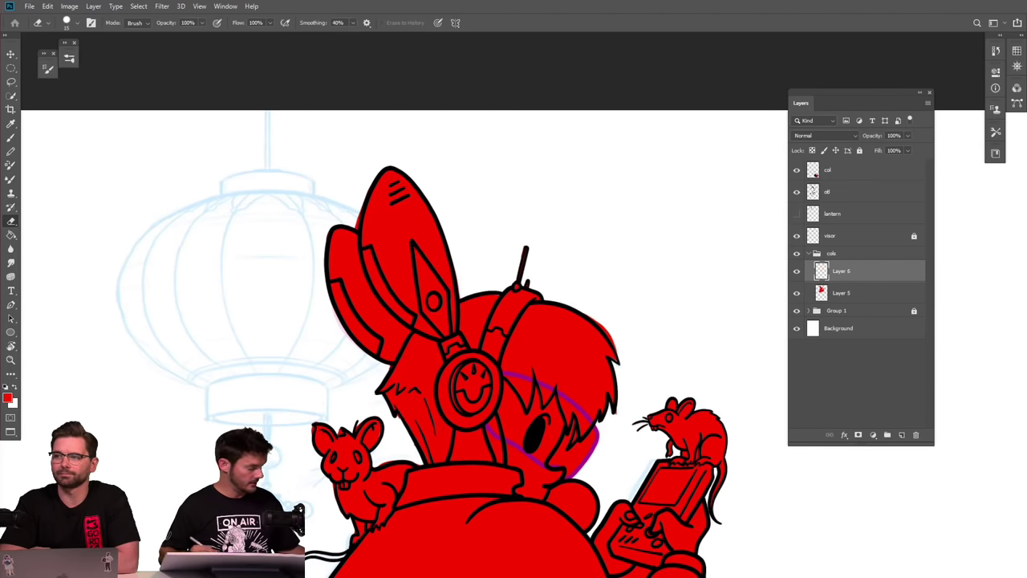
{"action": "left_click", "coordinate": [860, 280], "text": "alt"}
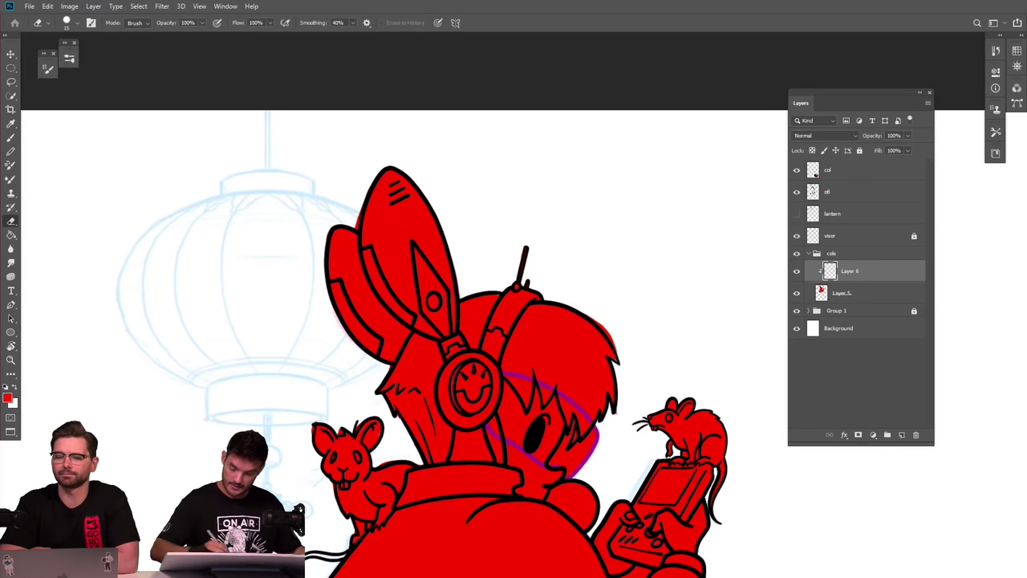
{"action": "key", "text": "alt+bracketleft"}
{"action": "left_click_drag", "start_coordinate": [594, 319], "coordinate": [621, 365]}
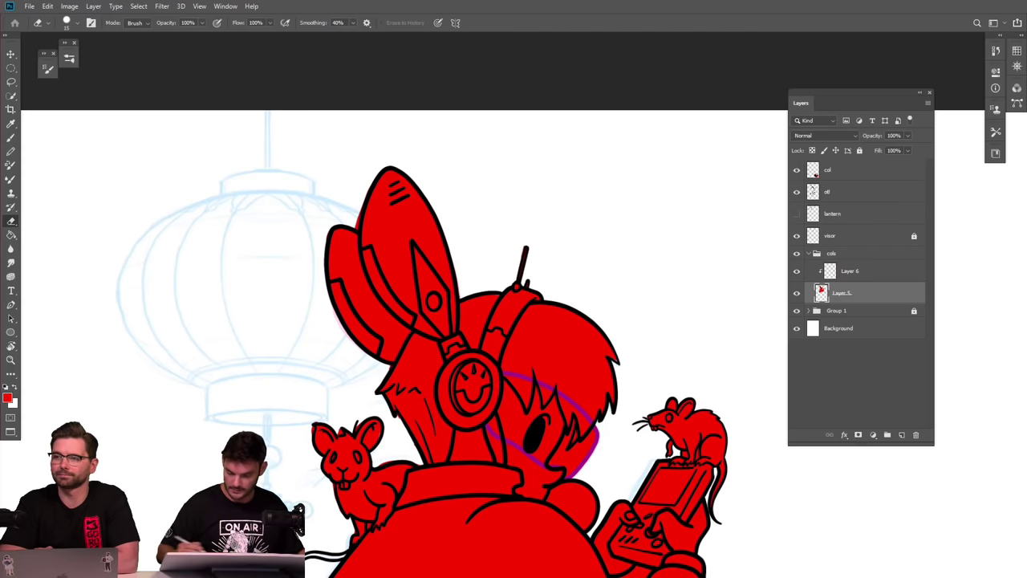
Select the clipped Layer 6 and set the Brush's foreground colour to bright blue.
{"action": "left_click", "coordinate": [870, 275]}
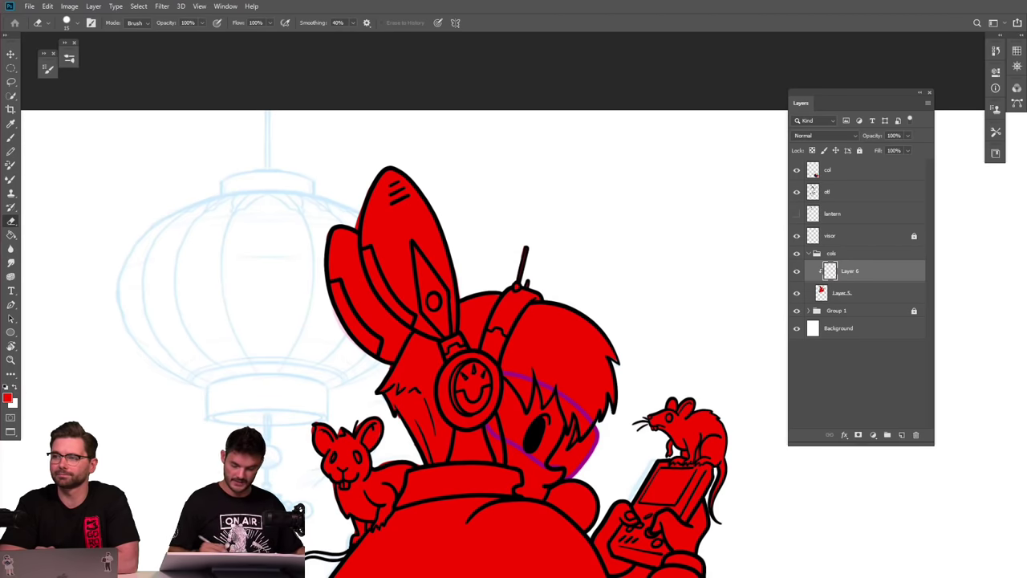
{"action": "scroll", "coordinate": [614, 339], "scroll_direction": "down", "scroll_amount": 5}
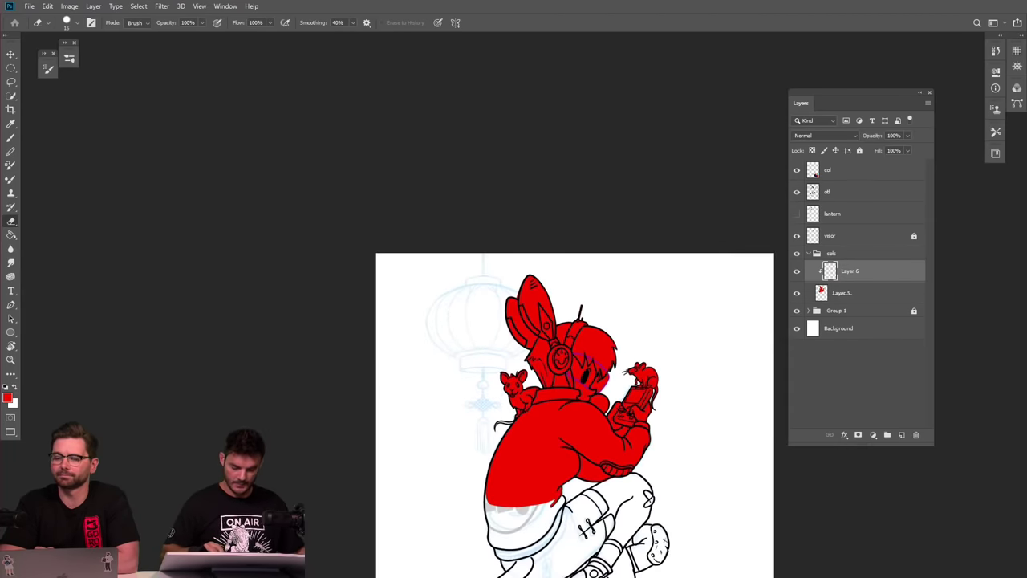
{"action": "scroll", "coordinate": [625, 394], "scroll_direction": "up", "scroll_amount": 2}
{"action": "scroll", "coordinate": [628, 370], "scroll_direction": "up", "scroll_amount": 3}
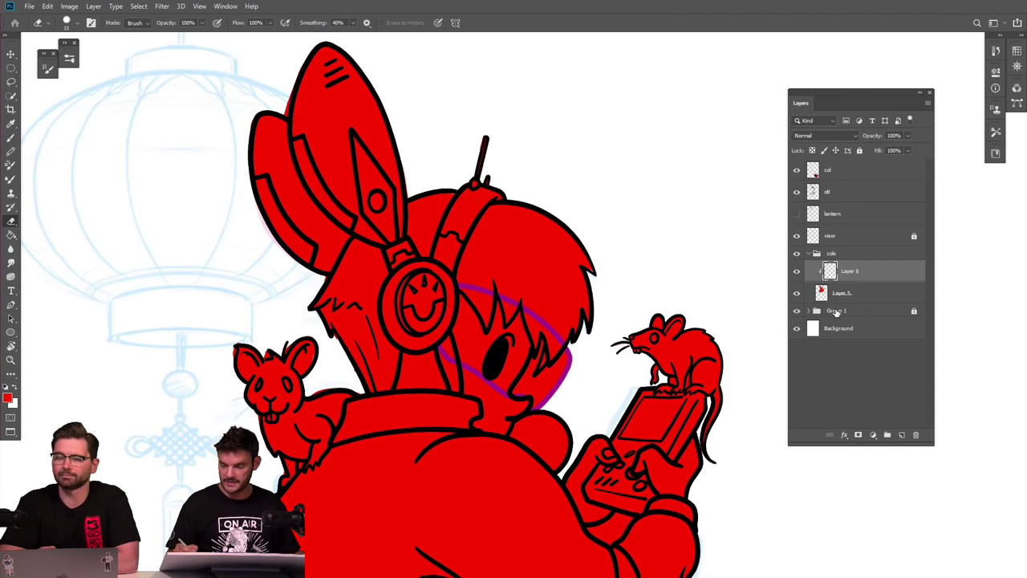
{"action": "key", "text": "b"}
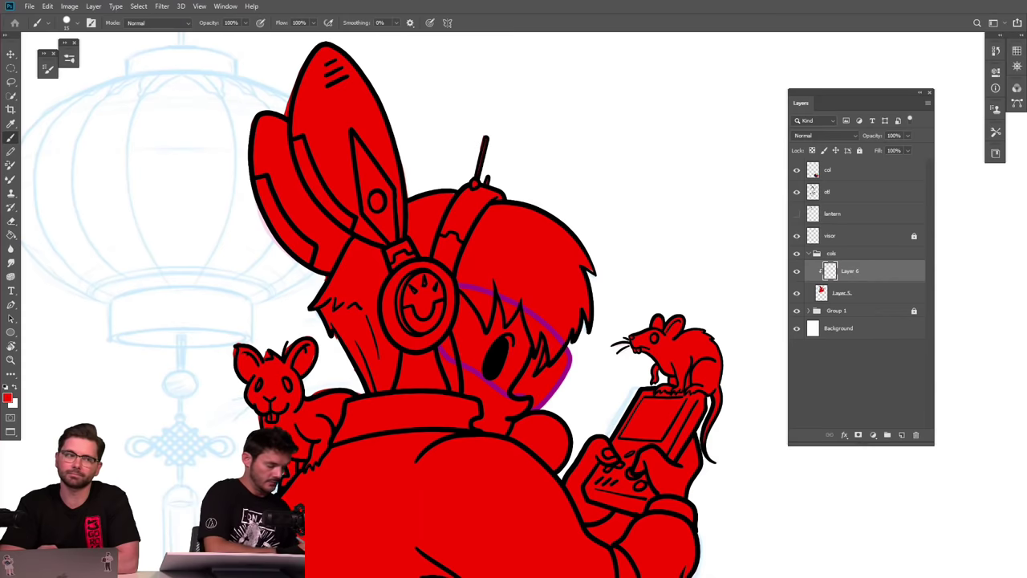
{"action": "left_click", "coordinate": [8, 397]}
{"action": "type", "text": "ca00e8"}
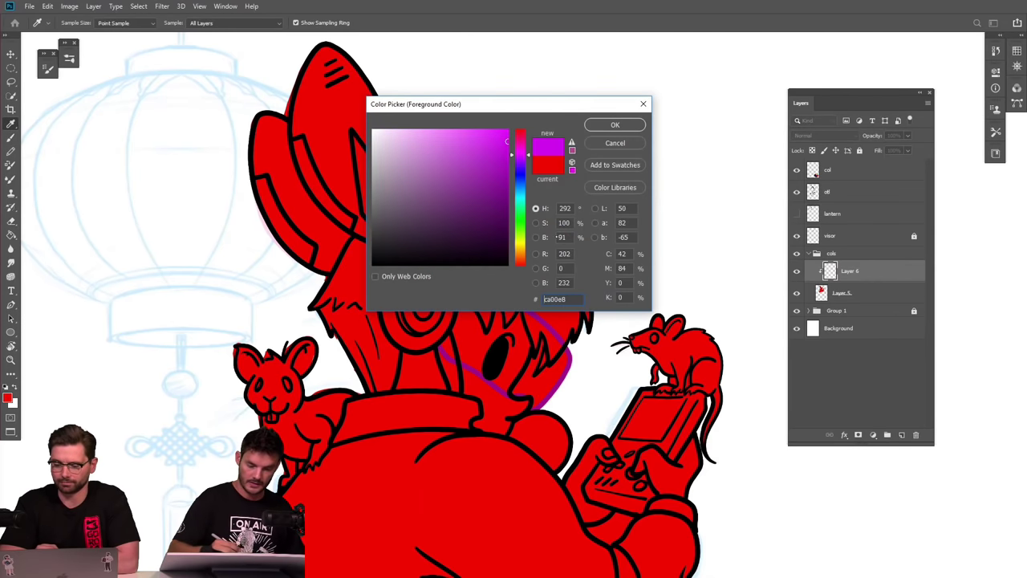
{"action": "left_click", "coordinate": [520, 191]}
{"action": "key", "text": "Return"}
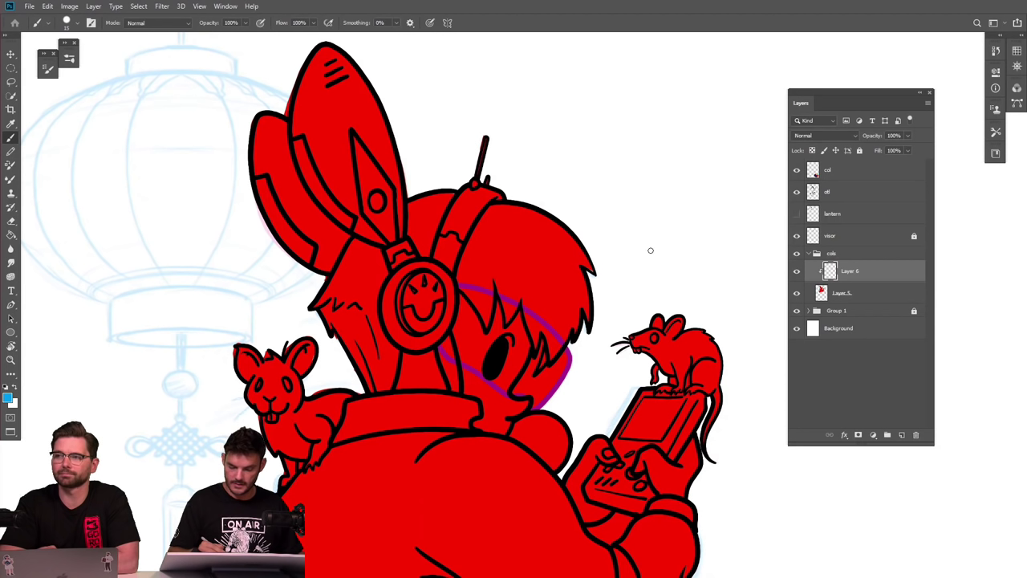
{"action": "mouse_move", "coordinate": [566, 239]}
{"action": "left_mouse_down"}
{"action": "mouse_move", "coordinate": [542, 254]}
{"action": "mouse_move", "coordinate": [564, 242]}
{"action": "mouse_move", "coordinate": [530, 265]}
{"action": "mouse_move", "coordinate": [603, 193]}
{"action": "mouse_move", "coordinate": [520, 273]}
{"action": "left_mouse_up"}
{"action": "mouse_move", "coordinate": [562, 227]}
{"action": "left_mouse_down"}
{"action": "mouse_move", "coordinate": [503, 276]}
{"action": "mouse_move", "coordinate": [515, 258]}
{"action": "left_mouse_up"}
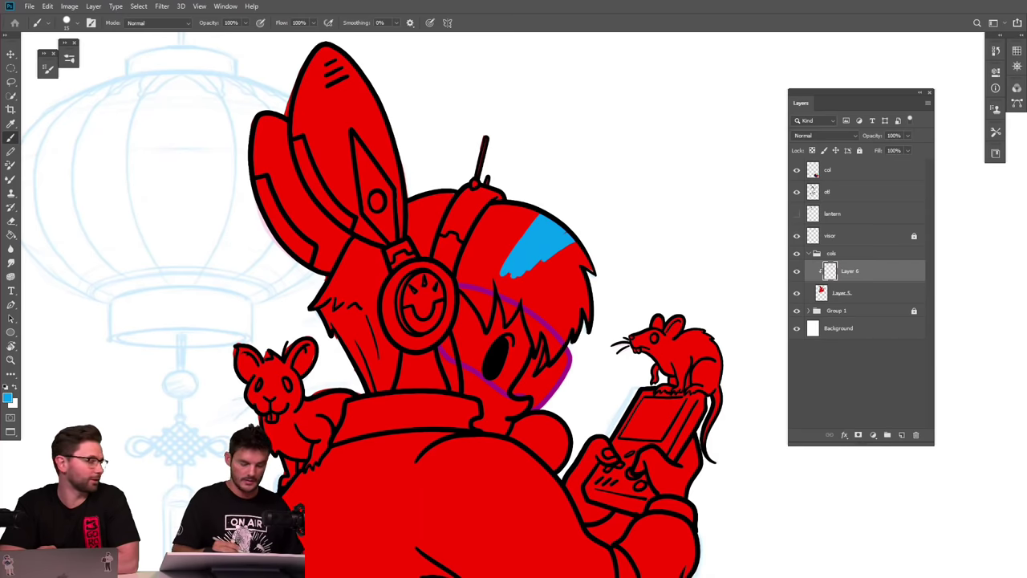
{"action": "key", "text": "ctrl+z"}
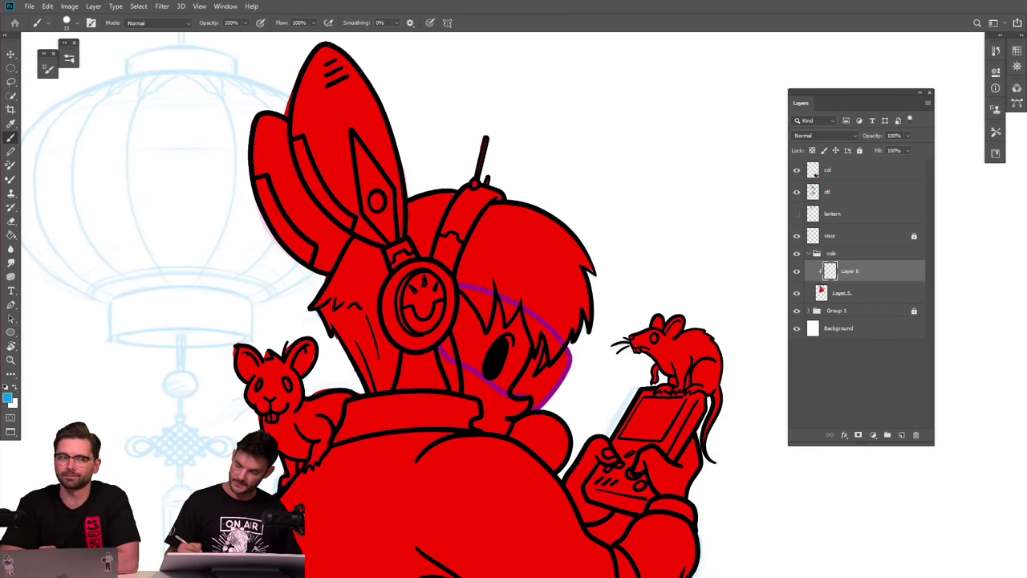
{"action": "mouse_move", "coordinate": [584, 318]}
{"action": "left_mouse_down"}
{"action": "mouse_move", "coordinate": [583, 258]}
{"action": "mouse_move", "coordinate": [534, 212]}
{"action": "mouse_move", "coordinate": [501, 204]}
{"action": "mouse_move", "coordinate": [487, 209]}
{"action": "mouse_move", "coordinate": [454, 282]}
{"action": "mouse_move", "coordinate": [478, 313]}
{"action": "left_mouse_up"}
{"action": "scroll", "coordinate": [443, 318], "scroll_direction": "up", "scroll_amount": 3}
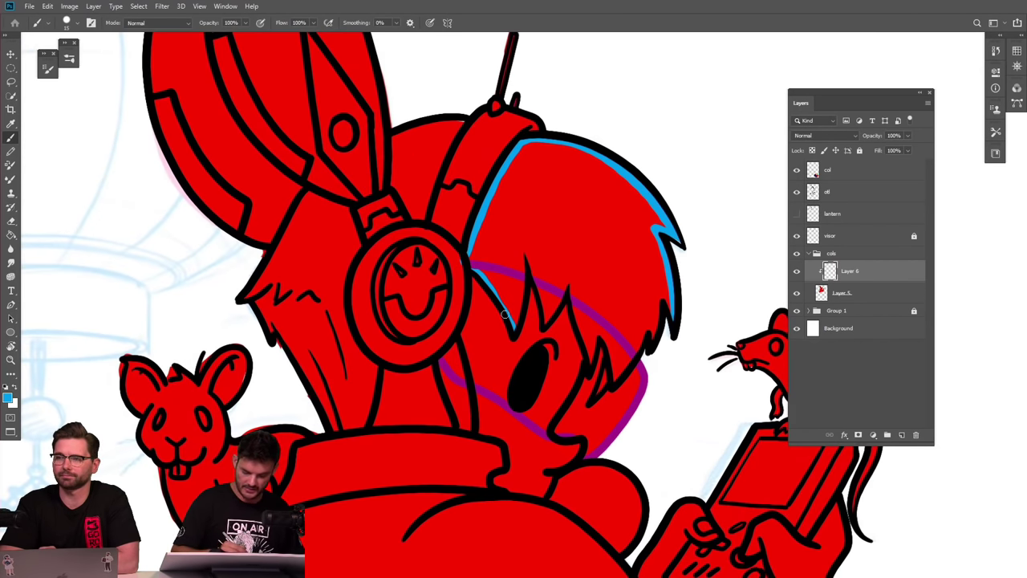
{"action": "left_click_drag", "start_coordinate": [505, 314], "coordinate": [489, 372]}
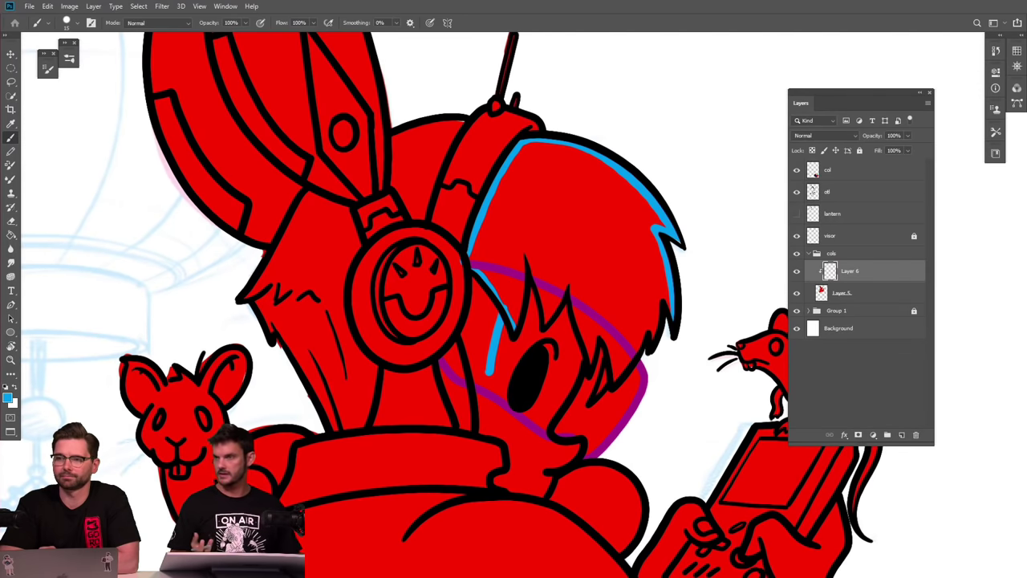
{"action": "key", "text": "ctrl+z"}
{"action": "mouse_move", "coordinate": [513, 329]}
{"action": "left_mouse_down"}
{"action": "mouse_move", "coordinate": [526, 256]}
{"action": "mouse_move", "coordinate": [545, 320]}
{"action": "mouse_move", "coordinate": [566, 283]}
{"action": "mouse_move", "coordinate": [589, 363]}
{"action": "mouse_move", "coordinate": [595, 336]}
{"action": "mouse_move", "coordinate": [615, 379]}
{"action": "mouse_move", "coordinate": [649, 323]}
{"action": "mouse_move", "coordinate": [653, 336]}
{"action": "mouse_move", "coordinate": [660, 294]}
{"action": "mouse_move", "coordinate": [669, 312]}
{"action": "mouse_move", "coordinate": [658, 241]}
{"action": "left_mouse_up"}
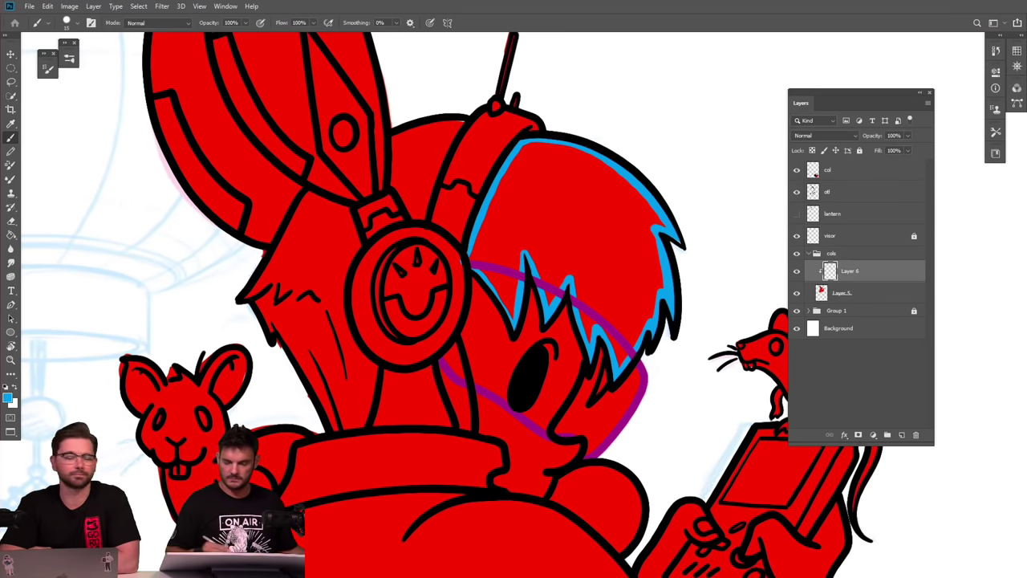
{"action": "key", "text": "Delete"}
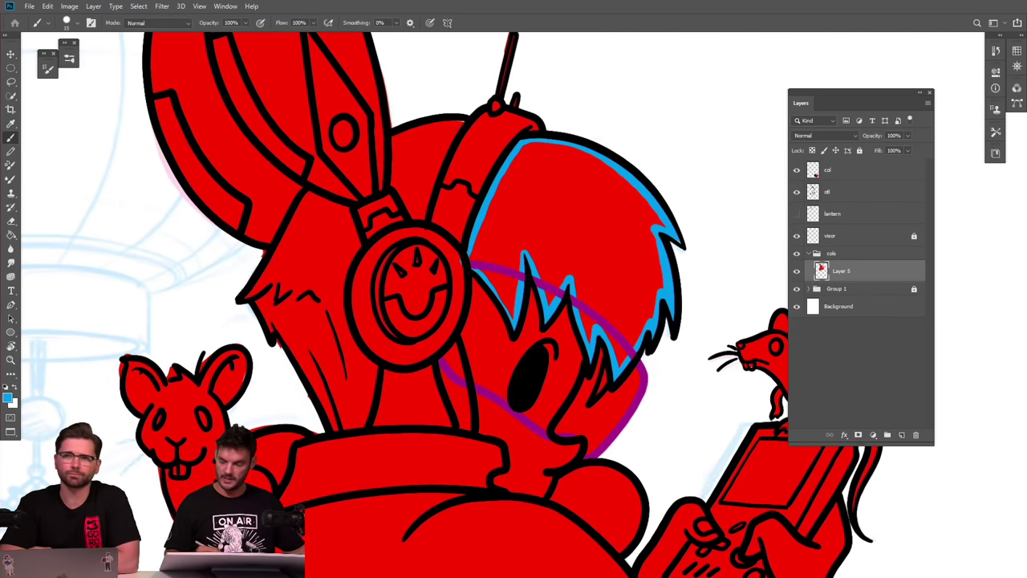
Add a new layer above Layer 5 and fill a lasso selection of the character's front hair with blue.
{"action": "left_click", "coordinate": [901, 435]}
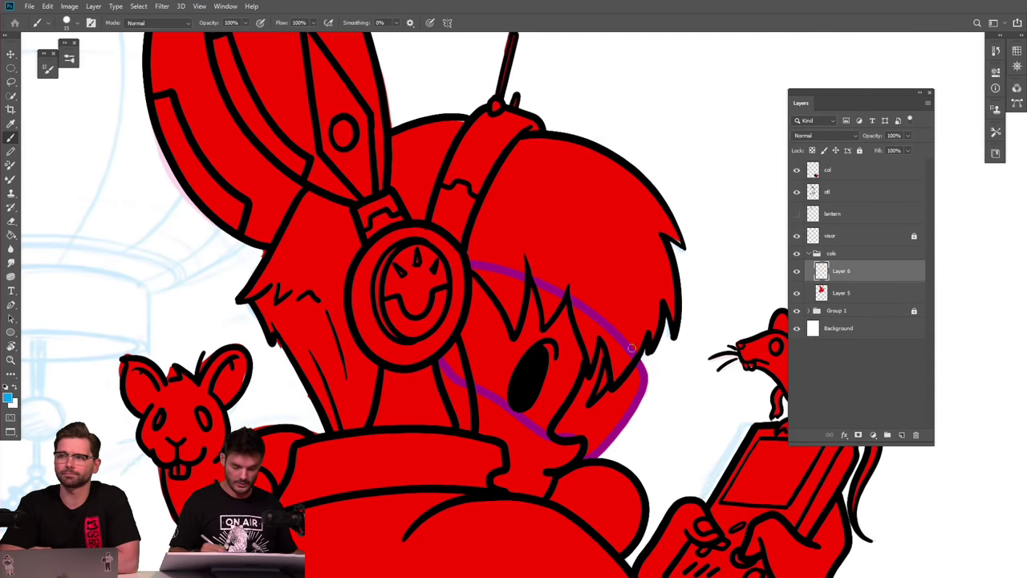
{"action": "key", "text": "l"}
{"action": "mouse_move", "coordinate": [471, 273]}
{"action": "left_mouse_down"}
{"action": "mouse_move", "coordinate": [516, 341]}
{"action": "mouse_move", "coordinate": [527, 281]}
{"action": "mouse_move", "coordinate": [544, 330]}
{"action": "mouse_move", "coordinate": [569, 297]}
{"action": "mouse_move", "coordinate": [588, 372]}
{"action": "mouse_move", "coordinate": [603, 353]}
{"action": "mouse_move", "coordinate": [591, 409]}
{"action": "mouse_move", "coordinate": [664, 343]}
{"action": "mouse_move", "coordinate": [669, 315]}
{"action": "mouse_move", "coordinate": [679, 341]}
{"action": "mouse_move", "coordinate": [678, 261]}
{"action": "mouse_move", "coordinate": [666, 238]}
{"action": "mouse_move", "coordinate": [687, 253]}
{"action": "mouse_move", "coordinate": [632, 170]}
{"action": "mouse_move", "coordinate": [548, 140]}
{"action": "mouse_move", "coordinate": [523, 145]}
{"action": "mouse_move", "coordinate": [481, 195]}
{"action": "mouse_move", "coordinate": [465, 240]}
{"action": "mouse_move", "coordinate": [473, 286]}
{"action": "left_mouse_up"}
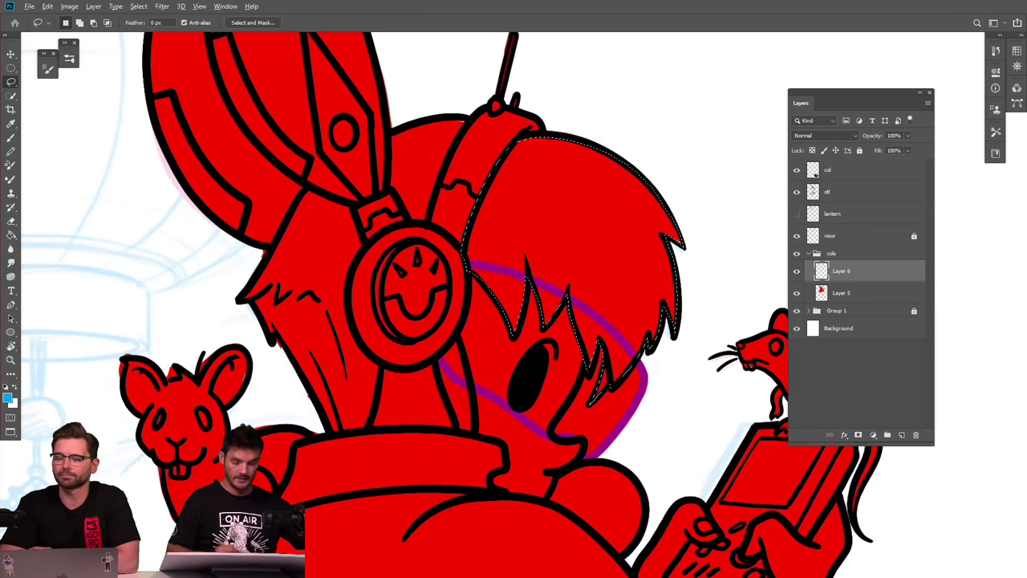
{"action": "key", "text": "alt+Delete"}
{"action": "key", "text": "ctrl+d"}
{"action": "left_click_drag", "start_coordinate": [659, 377], "coordinate": [563, 377]}
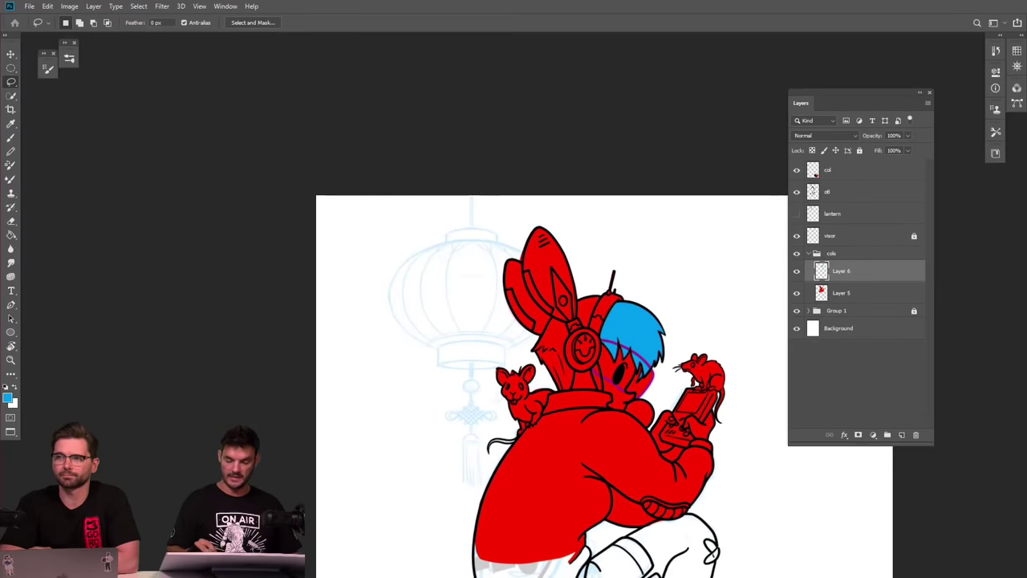
Lasso the patch of hair between the rabbit ear and the headphone band and fill it with blue.
{"action": "left_click_drag", "start_coordinate": [616, 316], "coordinate": [706, 316]}
{"action": "mouse_move", "coordinate": [510, 431]}
{"action": "left_mouse_down"}
{"action": "mouse_move", "coordinate": [565, 273]}
{"action": "mouse_move", "coordinate": [501, 273]}
{"action": "mouse_move", "coordinate": [450, 301]}
{"action": "mouse_move", "coordinate": [446, 369]}
{"action": "mouse_move", "coordinate": [473, 422]}
{"action": "mouse_move", "coordinate": [514, 432]}
{"action": "left_mouse_up"}
{"action": "key", "text": "alt+BackSpace"}
{"action": "left_click_drag", "start_coordinate": [645, 338], "coordinate": [562, 338]}
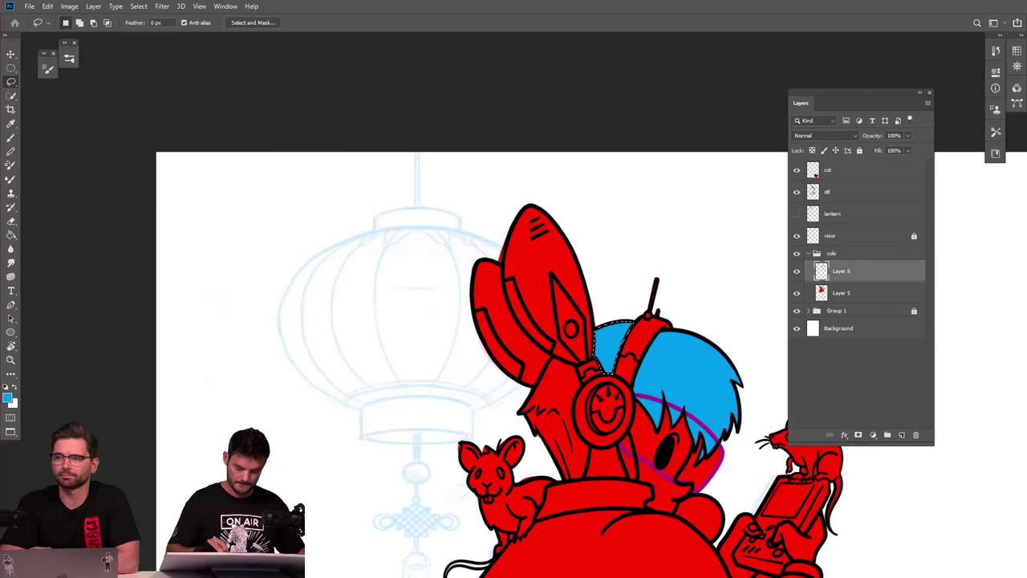
Fill lasso selections of the hair at the back of the head and the narrow strand below the headphone with blue.
{"action": "left_click_drag", "start_coordinate": [600, 384], "coordinate": [666, 384]}
{"action": "mouse_move", "coordinate": [559, 363]}
{"action": "left_mouse_down"}
{"action": "mouse_move", "coordinate": [550, 436]}
{"action": "mouse_move", "coordinate": [574, 481]}
{"action": "mouse_move", "coordinate": [568, 533]}
{"action": "mouse_move", "coordinate": [530, 533]}
{"action": "mouse_move", "coordinate": [450, 404]}
{"action": "mouse_move", "coordinate": [504, 319]}
{"action": "mouse_move", "coordinate": [552, 331]}
{"action": "mouse_move", "coordinate": [561, 357]}
{"action": "left_mouse_up"}
{"action": "key", "text": "alt+BackSpace"}
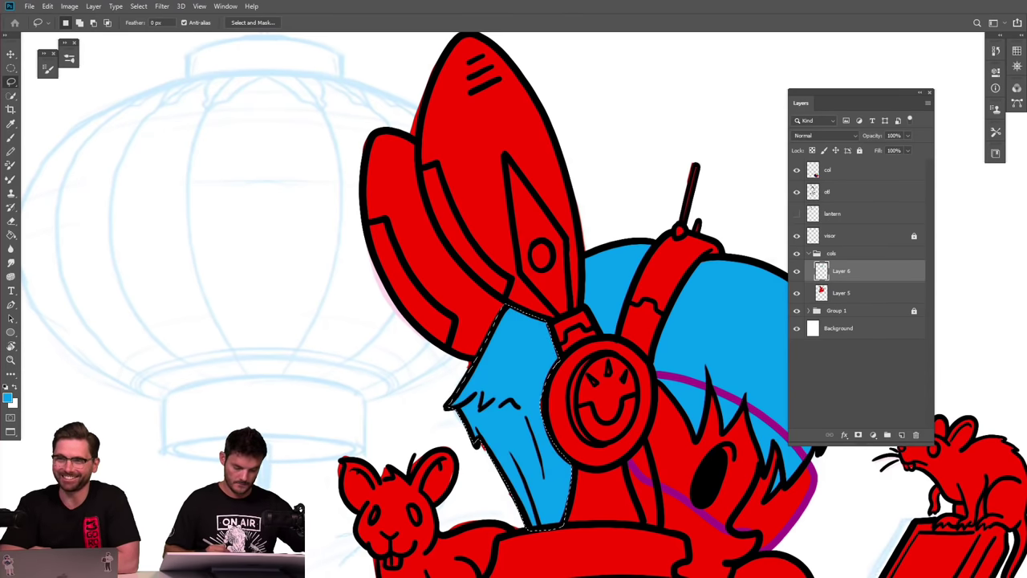
{"action": "key", "text": "ctrl+0"}
{"action": "mouse_move", "coordinate": [544, 361]}
{"action": "left_mouse_down"}
{"action": "mouse_move", "coordinate": [558, 396]}
{"action": "mouse_move", "coordinate": [561, 353]}
{"action": "mouse_move", "coordinate": [544, 361]}
{"action": "left_mouse_up"}
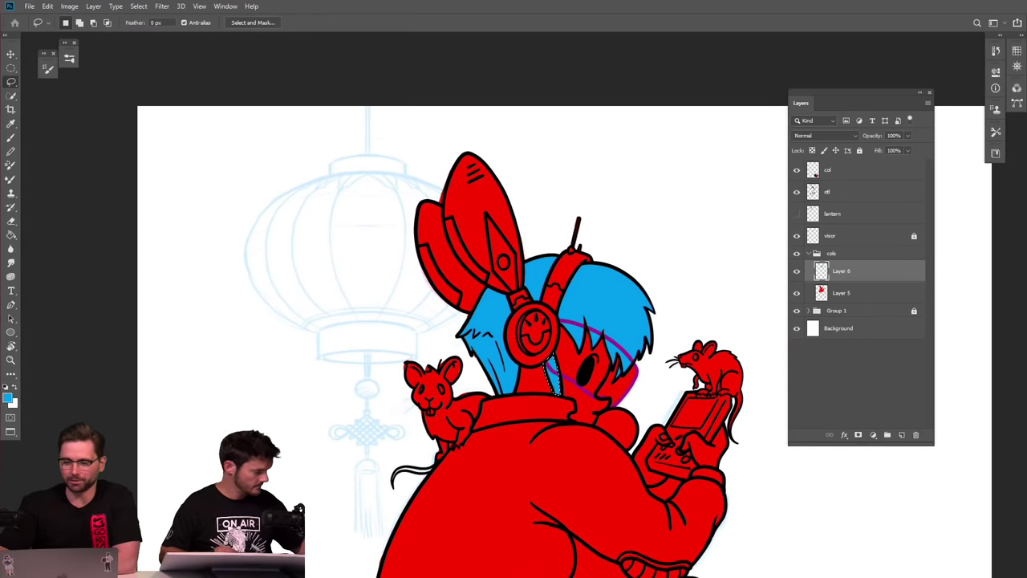
{"action": "scroll", "coordinate": [662, 394], "scroll_direction": "down", "scroll_amount": 5}
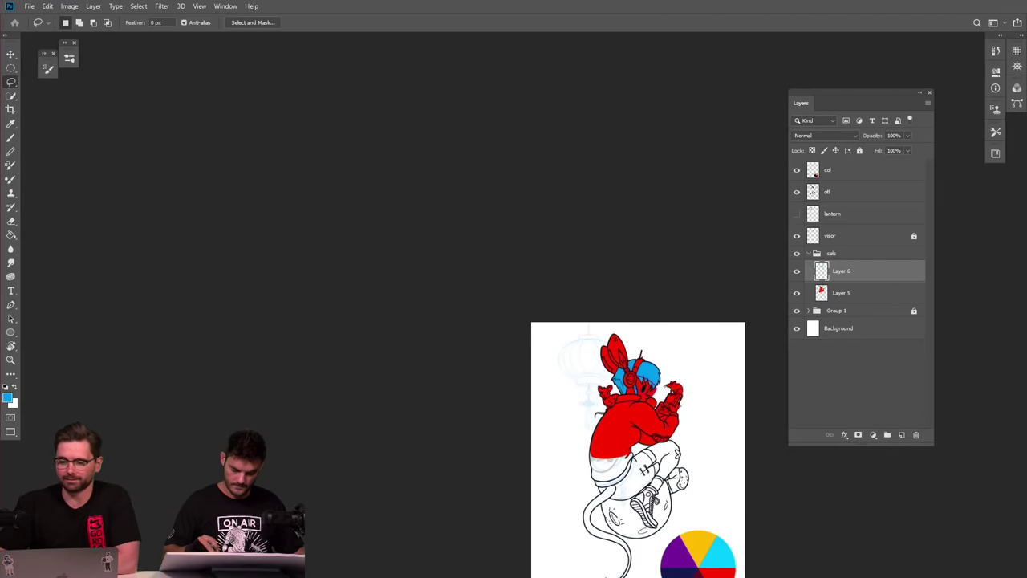
{"action": "scroll", "coordinate": [679, 431], "scroll_direction": "up", "scroll_amount": 5}
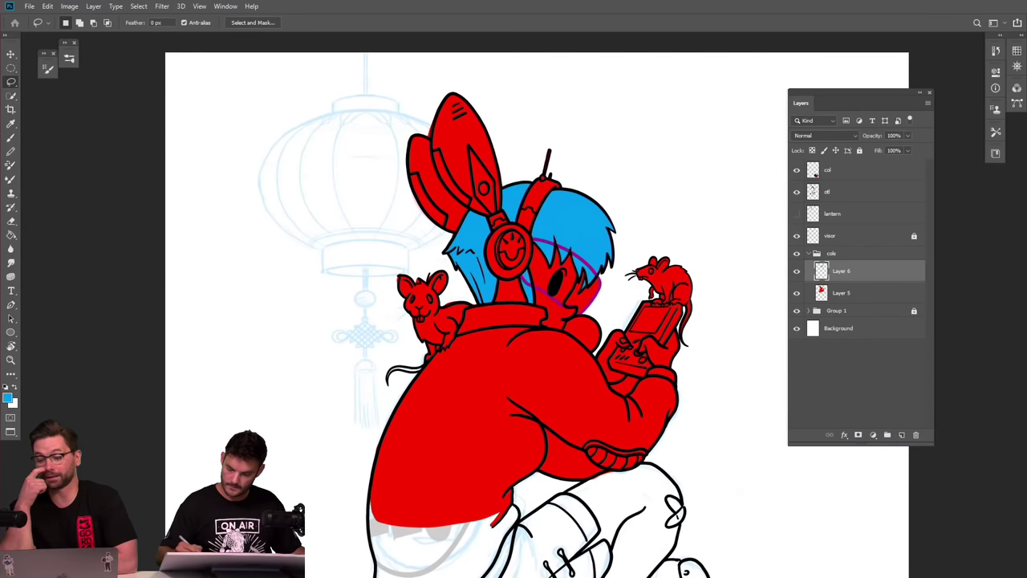
On Layer 5, clear the red from the gap between the handheld console and the forearm using a lasso selection.
{"action": "left_click", "coordinate": [864, 295]}
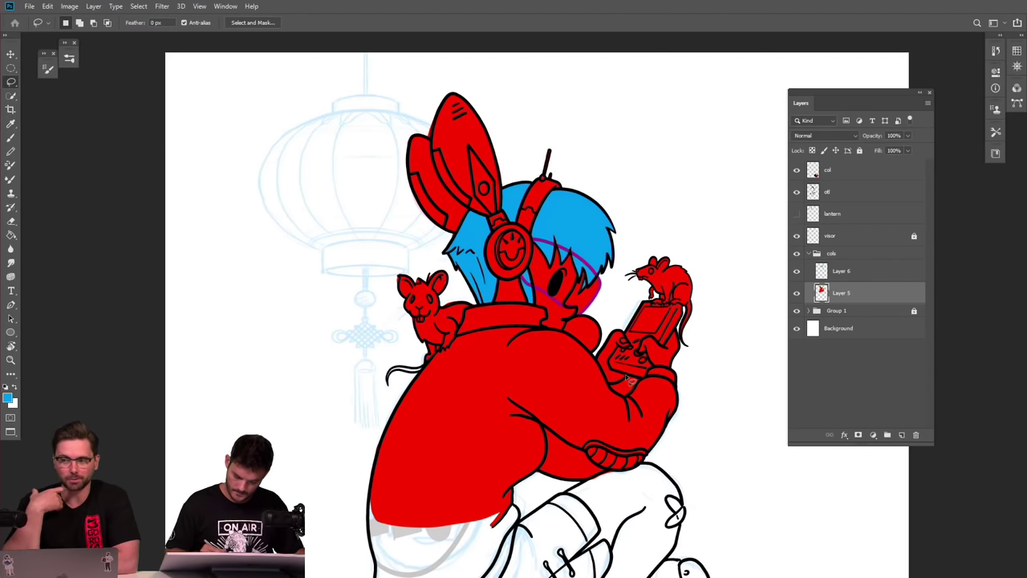
{"action": "mouse_move", "coordinate": [624, 400]}
{"action": "left_mouse_down"}
{"action": "mouse_move", "coordinate": [645, 381]}
{"action": "mouse_move", "coordinate": [610, 383]}
{"action": "mouse_move", "coordinate": [622, 392]}
{"action": "left_mouse_up"}
{"action": "key", "text": "ctrl+d"}
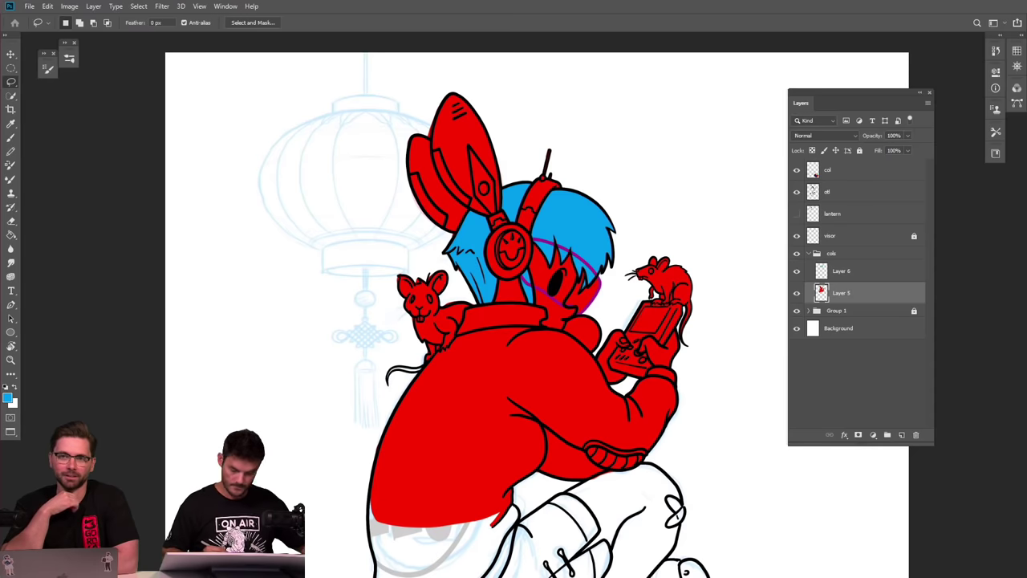
{"action": "scroll", "coordinate": [662, 376], "scroll_direction": "down", "scroll_amount": 4}
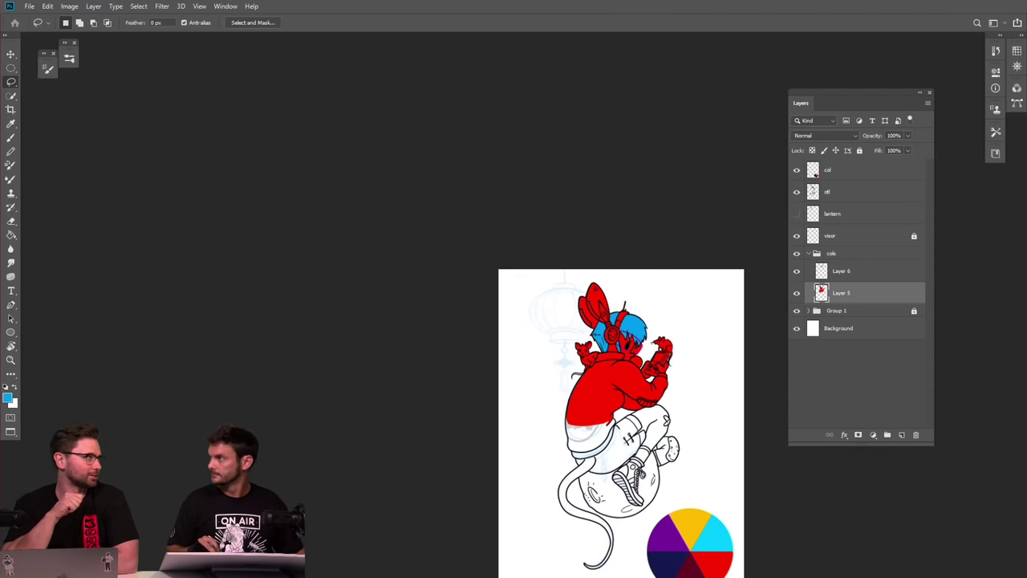
{"action": "scroll", "coordinate": [698, 413], "scroll_direction": "up", "scroll_amount": 2}
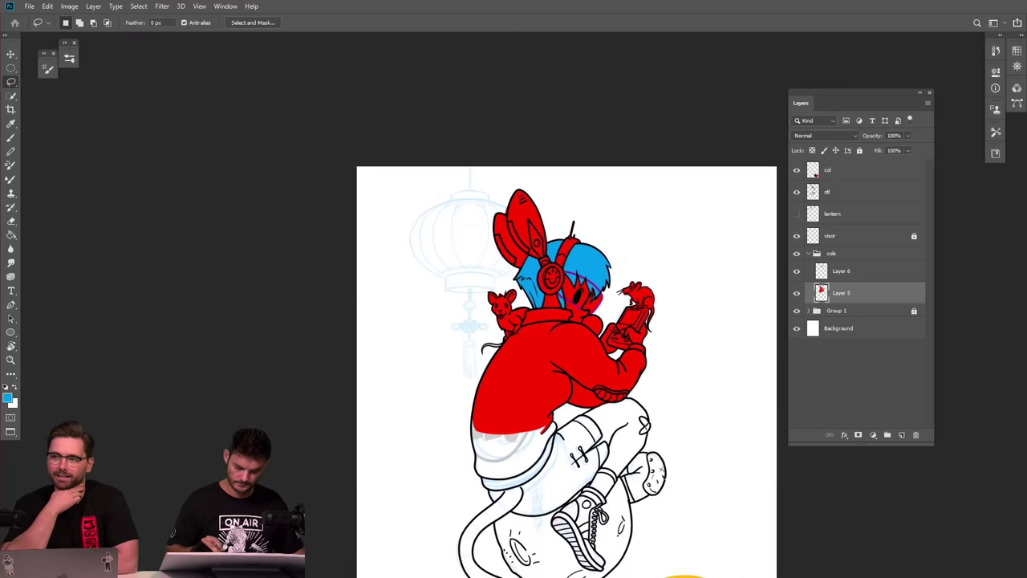
{"action": "scroll", "coordinate": [602, 372], "scroll_direction": "up", "scroll_amount": 2}
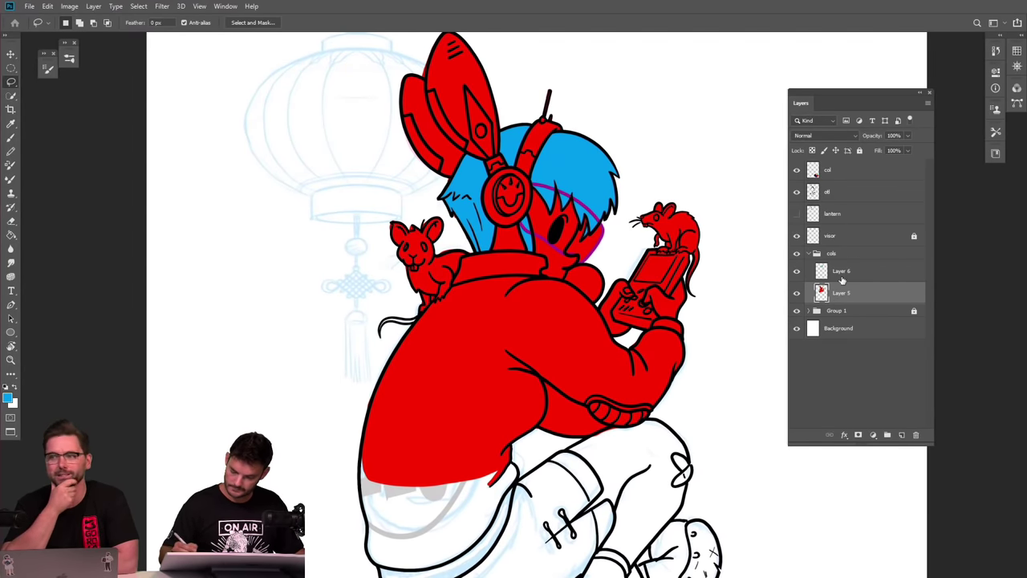
Move the rat layer out of Group 1 to directly above the upper lantern layer, with the cols group and Group 1 collapsed.
{"action": "left_click", "coordinate": [810, 254]}
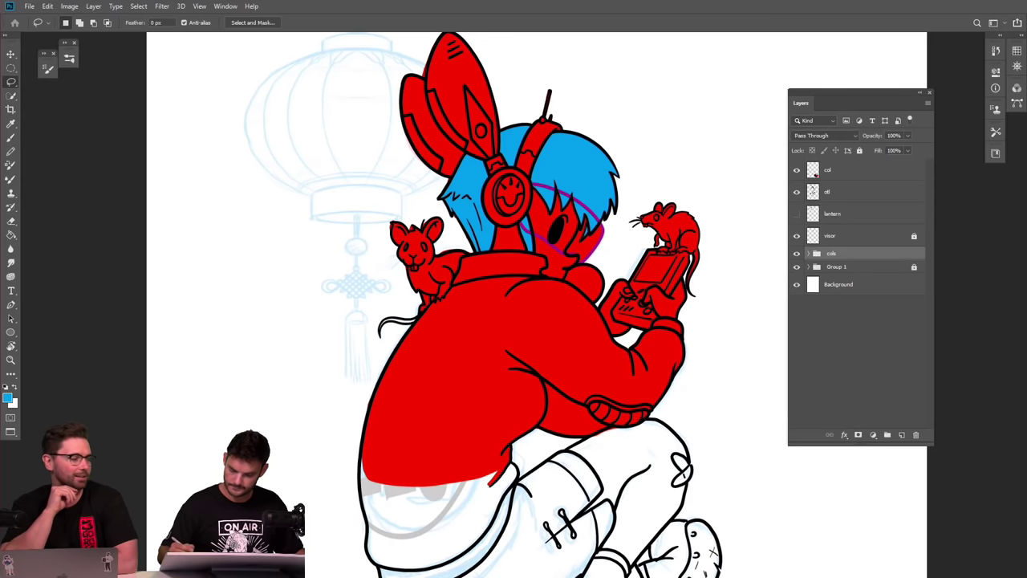
{"action": "left_click", "coordinate": [811, 266]}
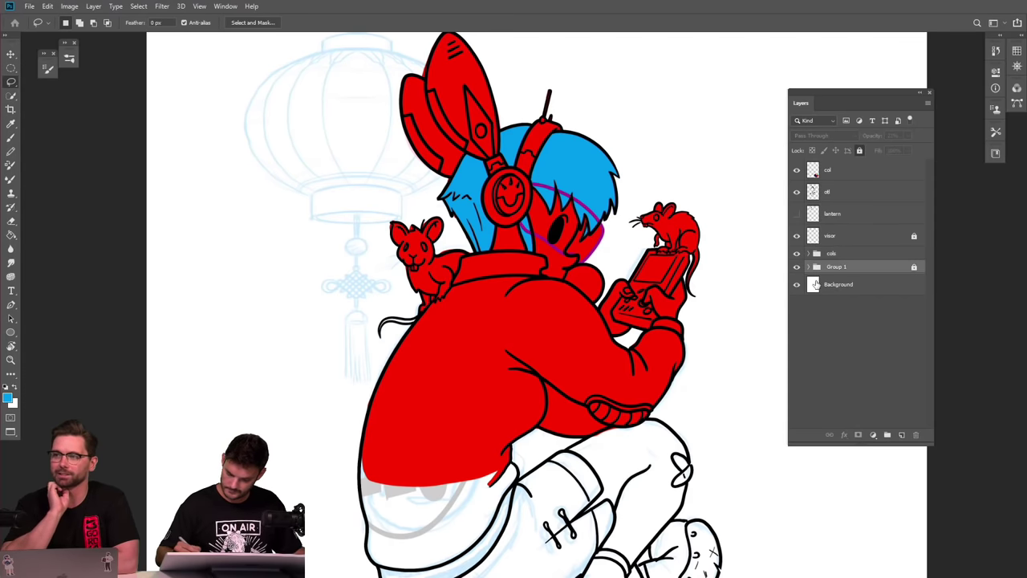
{"action": "left_click", "coordinate": [808, 267]}
{"action": "left_click_drag", "start_coordinate": [869, 354], "coordinate": [850, 215]}
{"action": "left_click", "coordinate": [809, 289]}
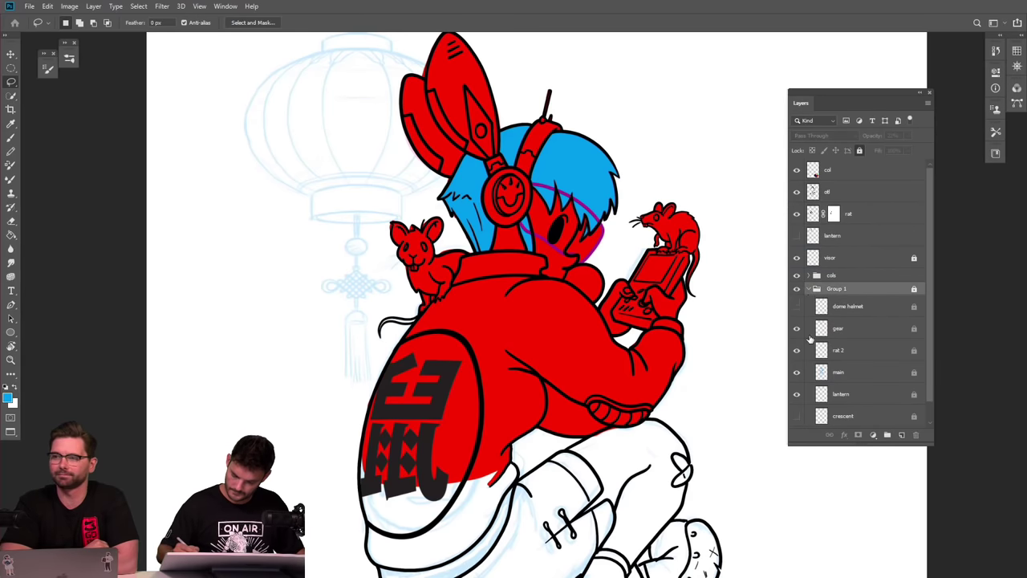
{"action": "left_click", "coordinate": [808, 289]}
{"action": "scroll", "coordinate": [642, 349], "scroll_direction": "down", "scroll_amount": 6}
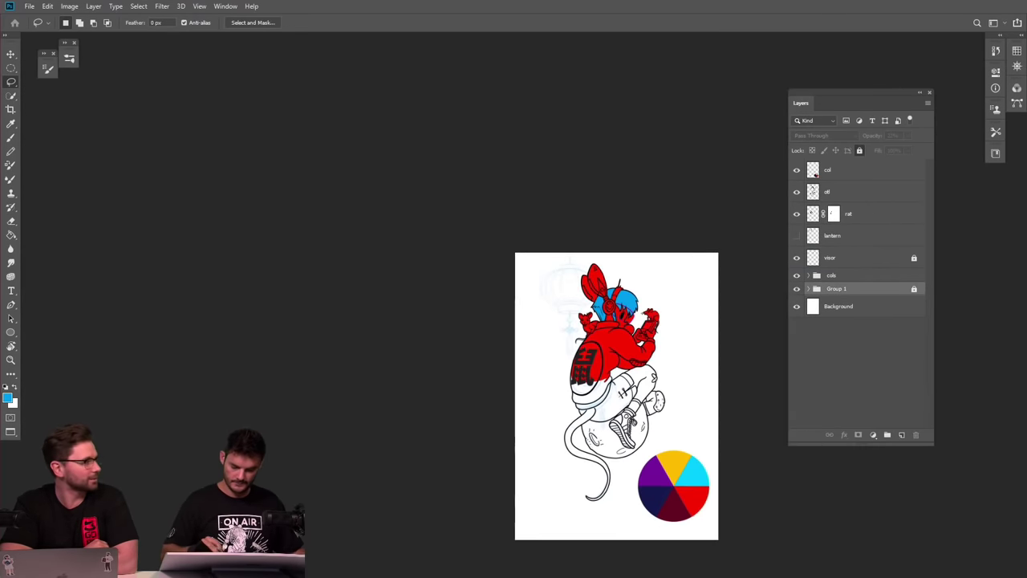
{"action": "scroll", "coordinate": [642, 348], "scroll_direction": "up", "scroll_amount": 3}
{"action": "key", "text": "ctrl+plus"}
{"action": "key", "text": "ctrl+plus"}
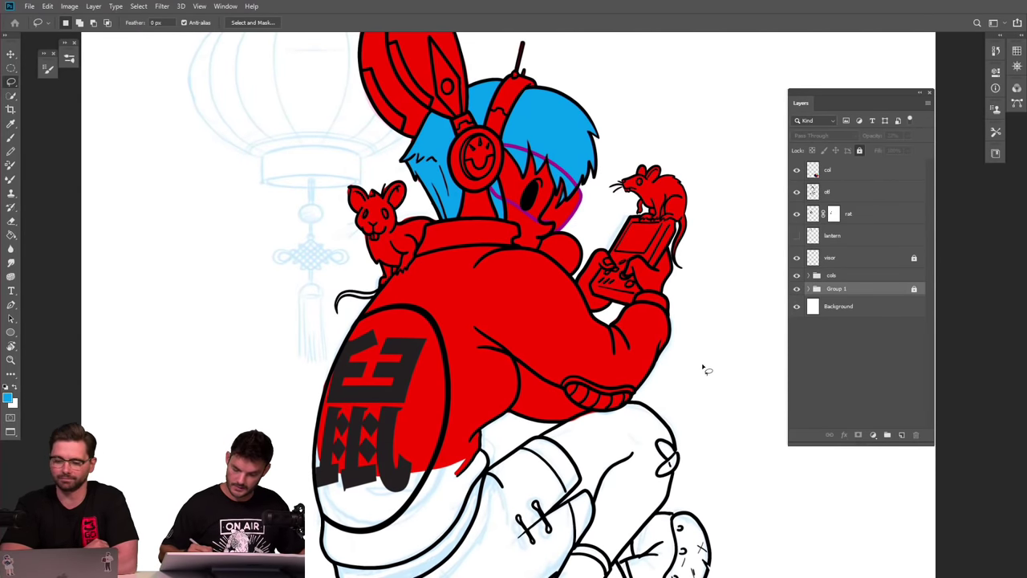
Move Group 1 to the top of the layer stack and select Layer 5 in the cols group.
{"action": "left_click", "coordinate": [809, 276]}
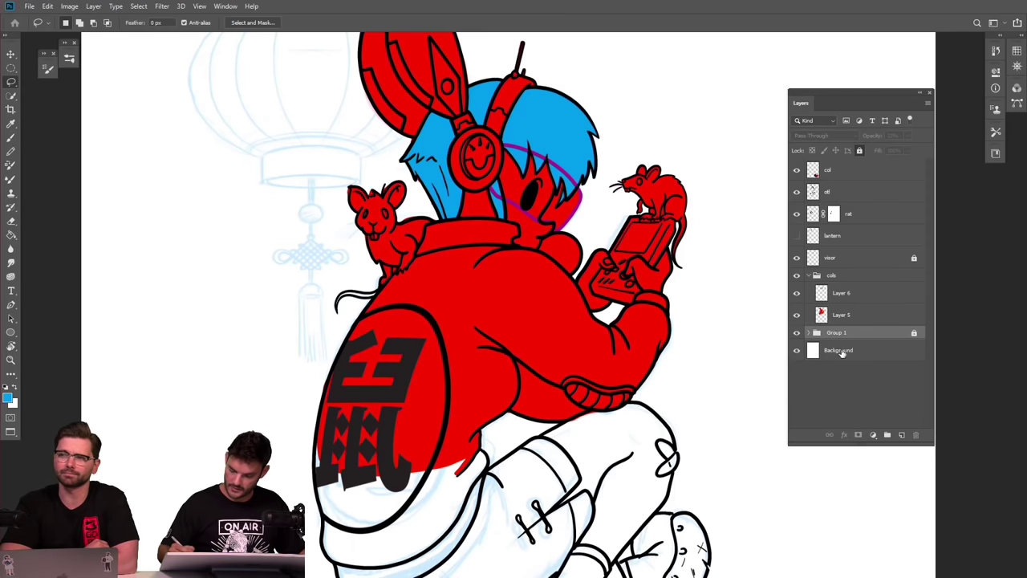
{"action": "left_click", "coordinate": [855, 315]}
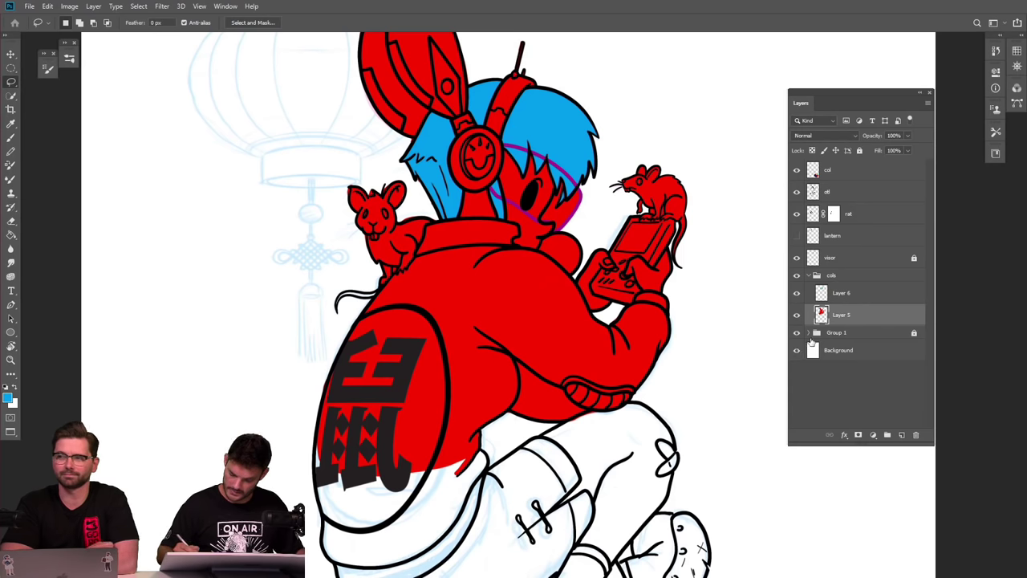
{"action": "left_click_drag", "start_coordinate": [850, 337], "coordinate": [840, 165]}
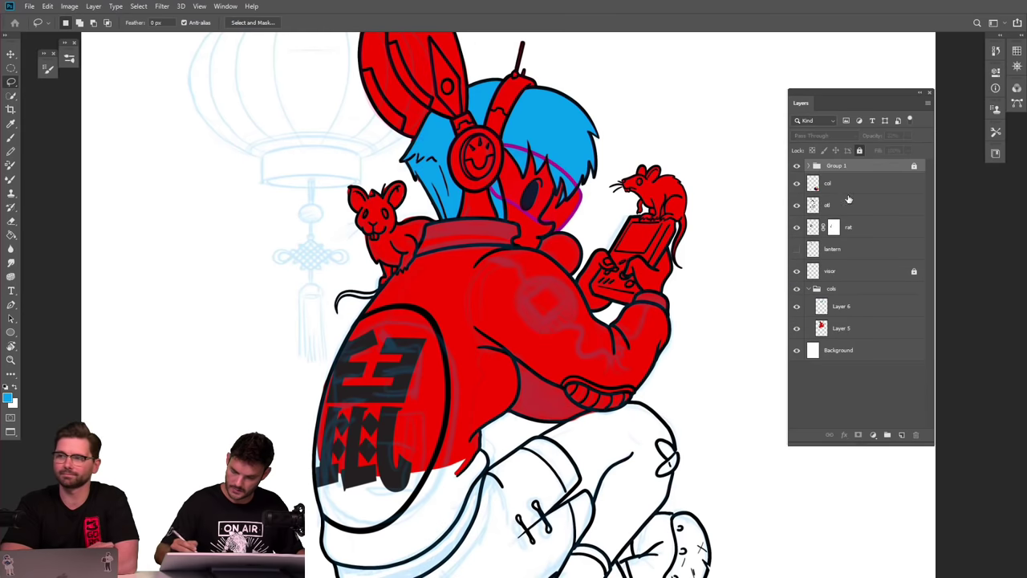
{"action": "left_click", "coordinate": [809, 166]}
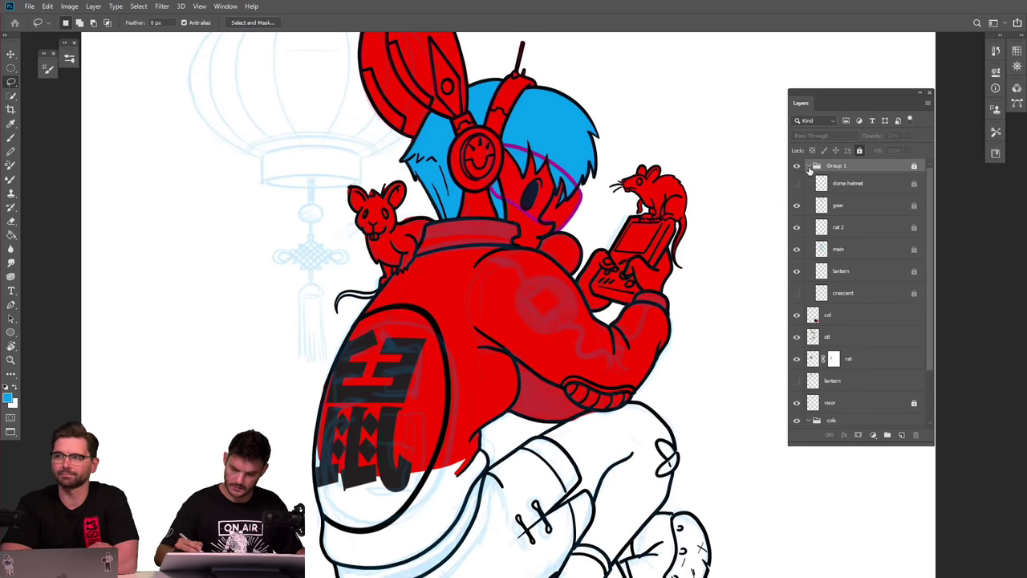
{"action": "left_click", "coordinate": [808, 167]}
{"action": "left_click", "coordinate": [837, 335]}
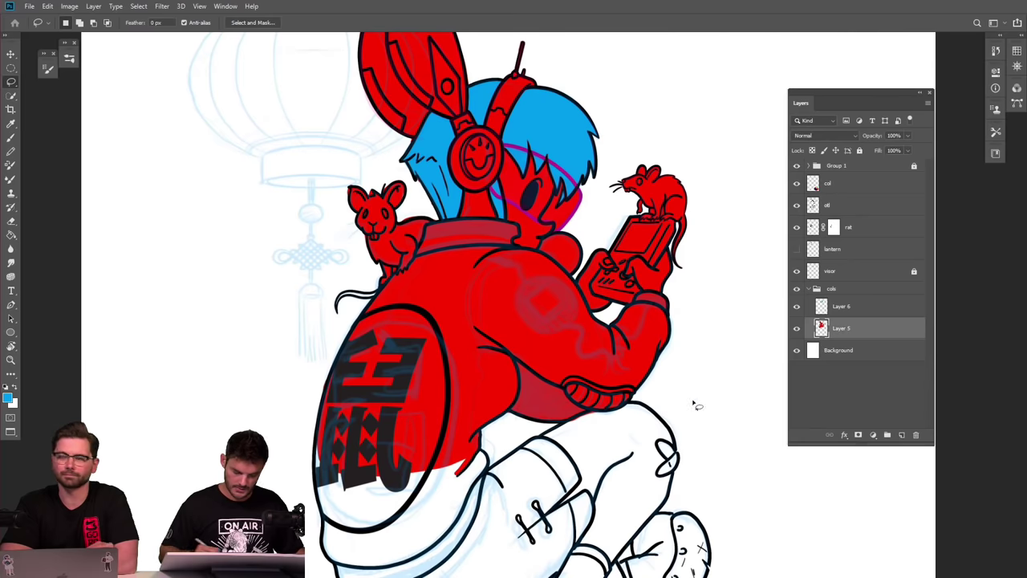
Cut the red of the jacket's front sleeve from Layer 5 with a lasso selection and paste it in place on a new layer above.
{"action": "mouse_move", "coordinate": [574, 307]}
{"action": "left_mouse_down"}
{"action": "mouse_move", "coordinate": [520, 252]}
{"action": "mouse_move", "coordinate": [484, 251]}
{"action": "mouse_move", "coordinate": [474, 267]}
{"action": "mouse_move", "coordinate": [468, 323]}
{"action": "mouse_move", "coordinate": [539, 378]}
{"action": "mouse_move", "coordinate": [517, 365]}
{"action": "mouse_move", "coordinate": [521, 401]}
{"action": "mouse_move", "coordinate": [510, 431]}
{"action": "left_mouse_up"}
{"action": "mouse_move", "coordinate": [593, 437]}
{"action": "left_mouse_down"}
{"action": "mouse_move", "coordinate": [657, 398]}
{"action": "mouse_move", "coordinate": [676, 328]}
{"action": "mouse_move", "coordinate": [642, 304]}
{"action": "mouse_move", "coordinate": [600, 325]}
{"action": "mouse_move", "coordinate": [558, 267]}
{"action": "mouse_move", "coordinate": [506, 250]}
{"action": "left_mouse_up"}
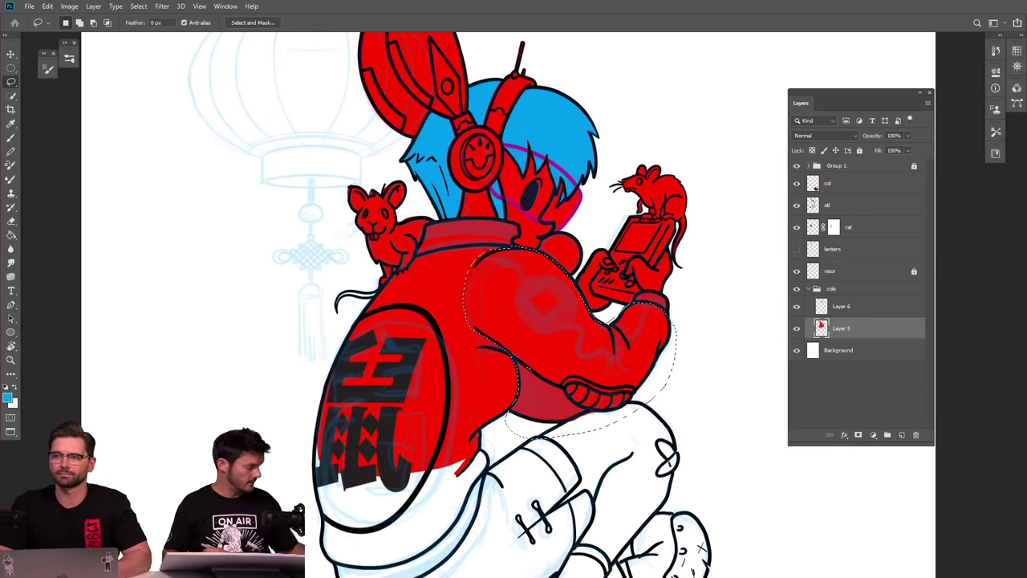
{"action": "key", "text": "ctrl+x"}
{"action": "key", "text": "ctrl+alt+shift+n"}
{"action": "key", "text": "ctrl+shift+v"}
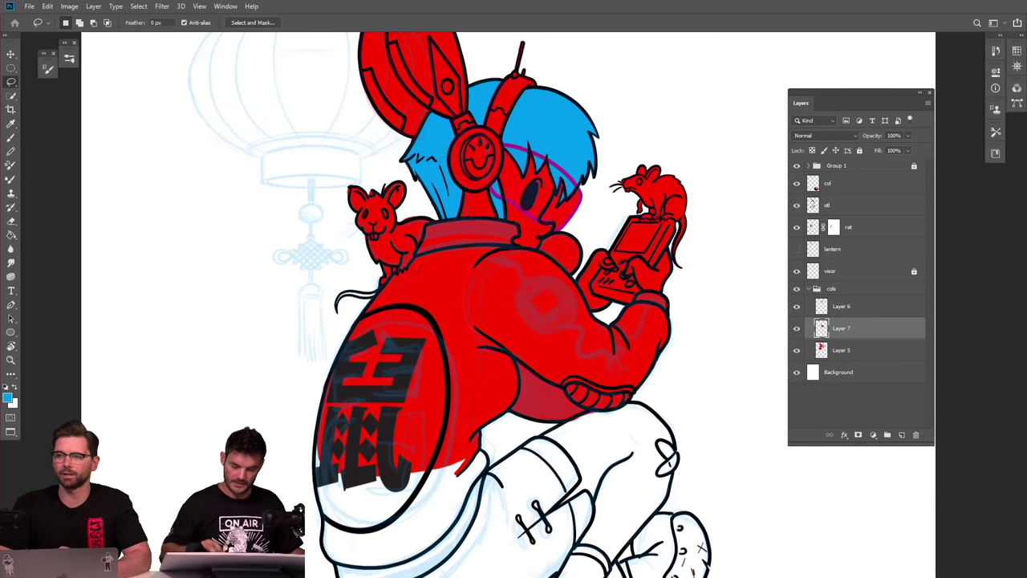
{"action": "key", "text": "ctrl+minus"}
{"action": "key", "text": "ctrl+minus"}
{"action": "left_click_drag", "start_coordinate": [570, 367], "coordinate": [523, 311]}
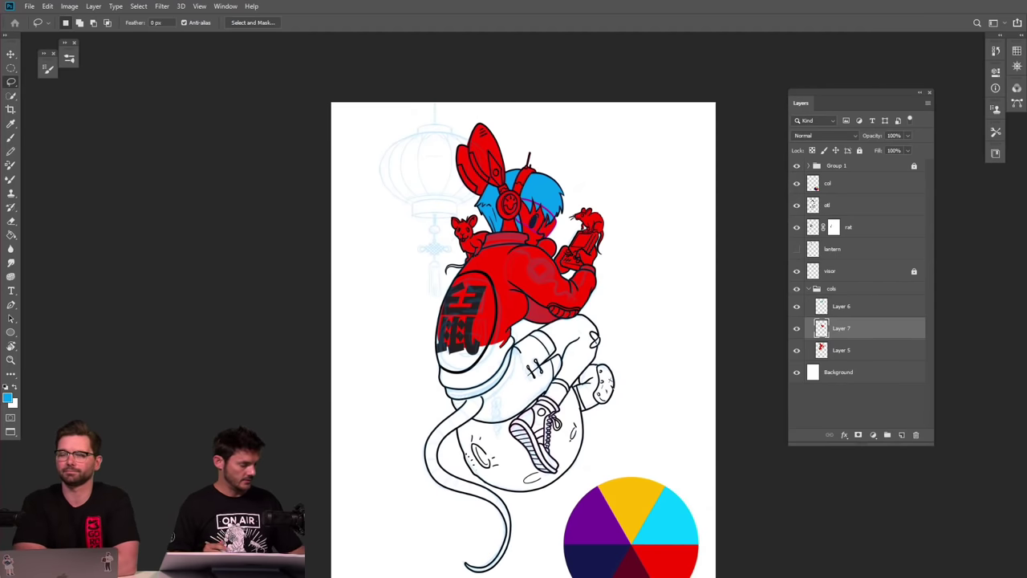
{"action": "key", "text": "ctrl+u"}
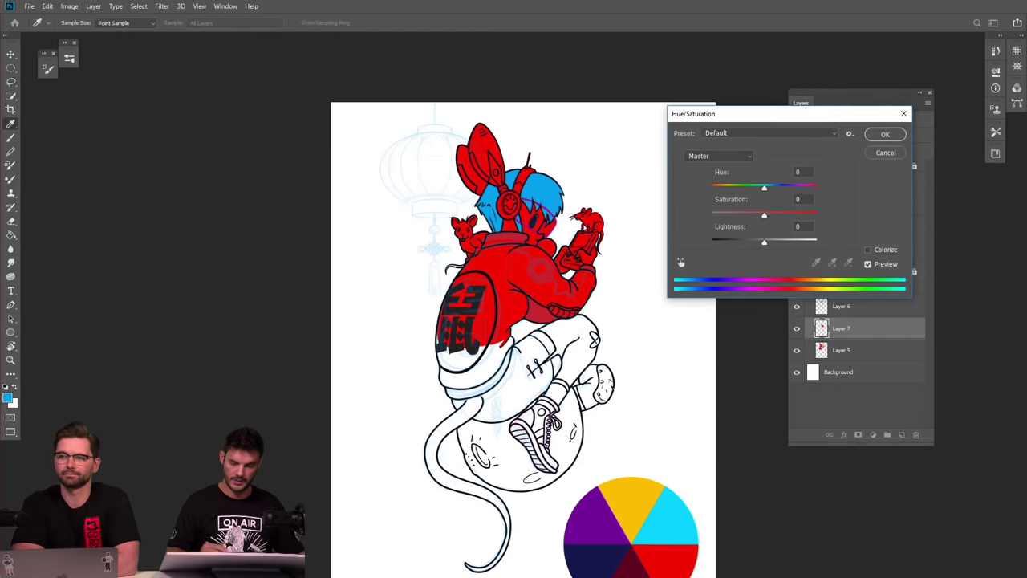
{"action": "left_click_drag", "start_coordinate": [801, 108], "coordinate": [826, 94]}
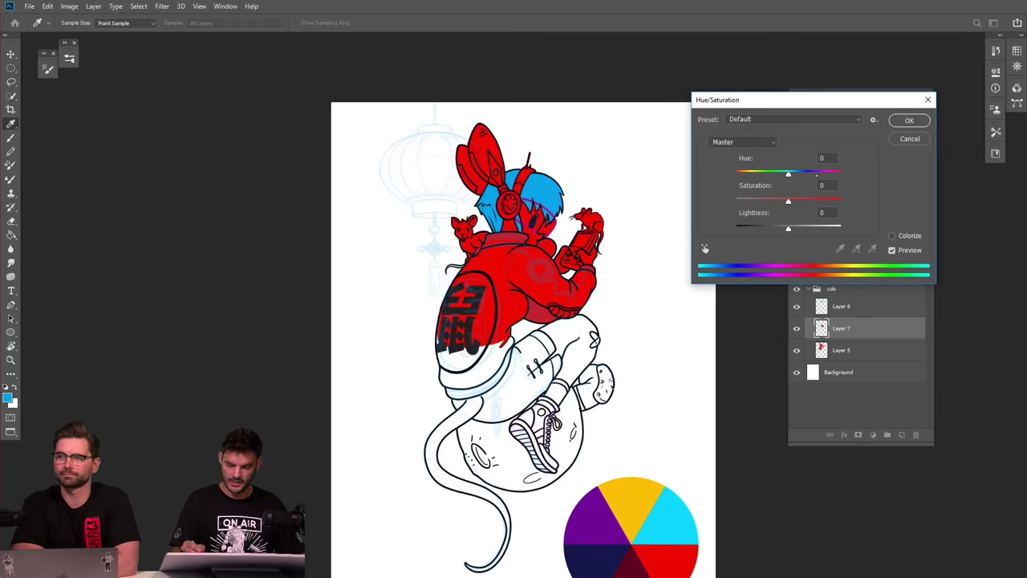
{"action": "mouse_move", "coordinate": [787, 173]}
{"action": "left_mouse_down"}
{"action": "mouse_move", "coordinate": [826, 173]}
{"action": "mouse_move", "coordinate": [754, 174]}
{"action": "mouse_move", "coordinate": [774, 174]}
{"action": "left_mouse_up"}
{"action": "key", "text": "Escape"}
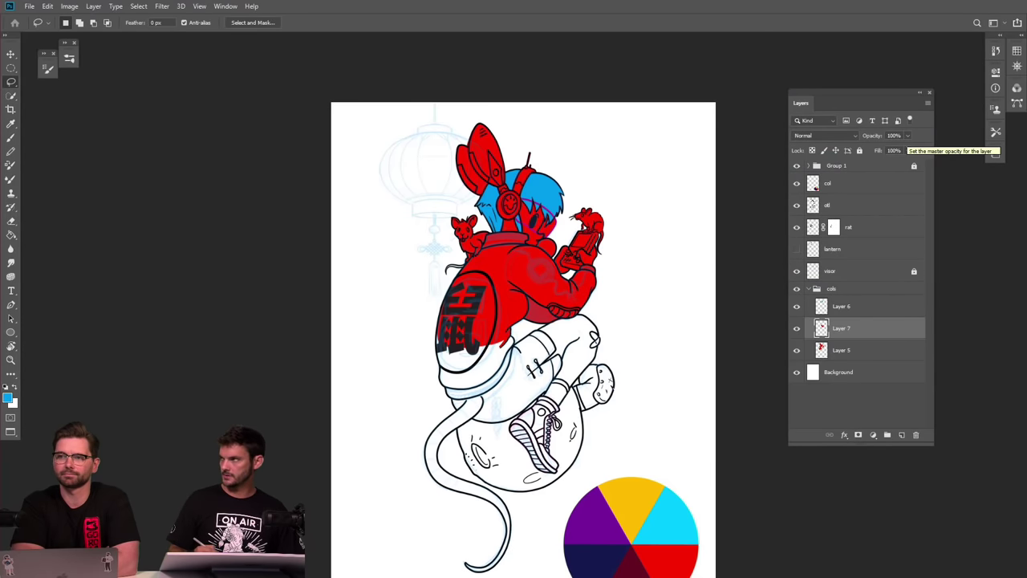
Sample the yellow segment of the colour wheel as the foreground colour.
{"action": "key", "text": "i"}
{"action": "left_click", "coordinate": [629, 518]}
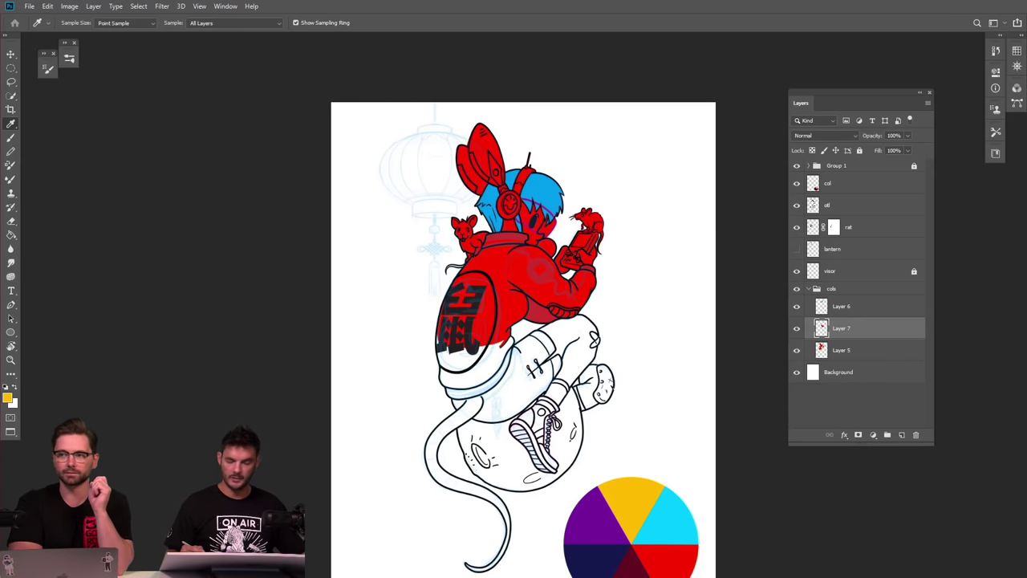
{"action": "key", "text": "ctrl+u"}
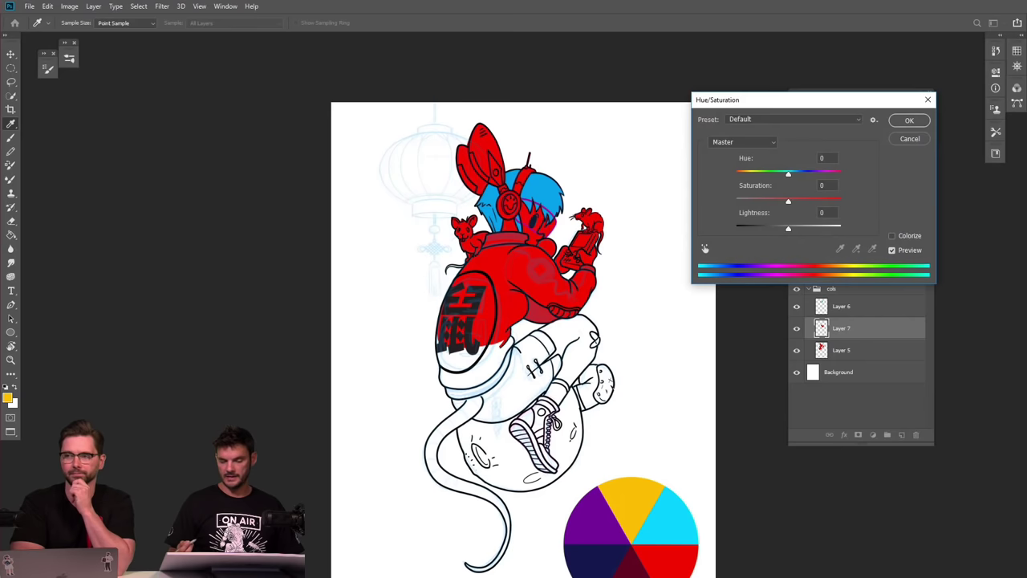
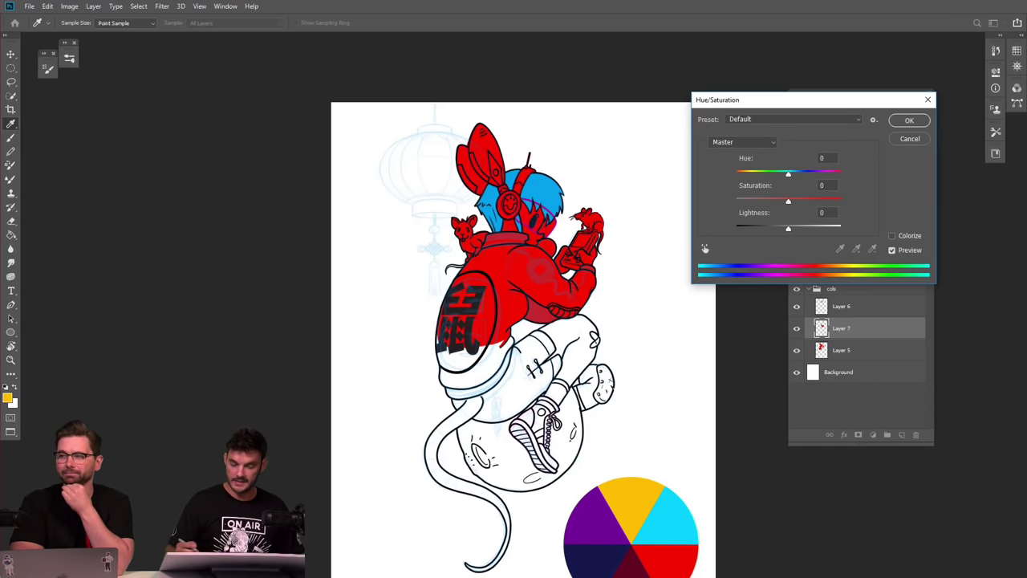
{"action": "key", "text": "Escape"}
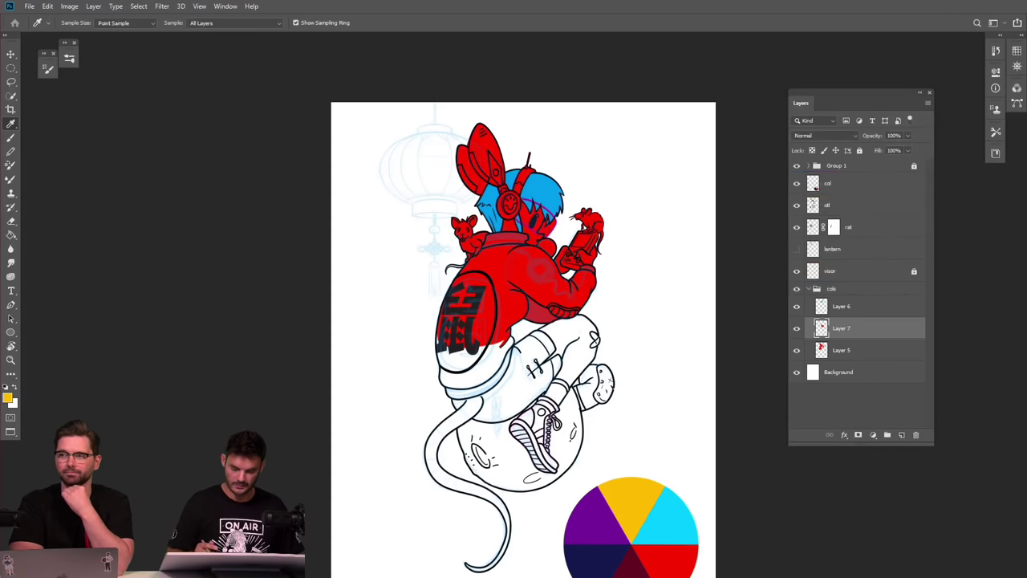
Try a yellow brush scribble across the upper sleeve on Layer 7.
{"action": "scroll", "coordinate": [600, 324], "scroll_direction": "up", "scroll_amount": 3}
{"action": "scroll", "coordinate": [542, 241], "scroll_direction": "down", "scroll_amount": 3}
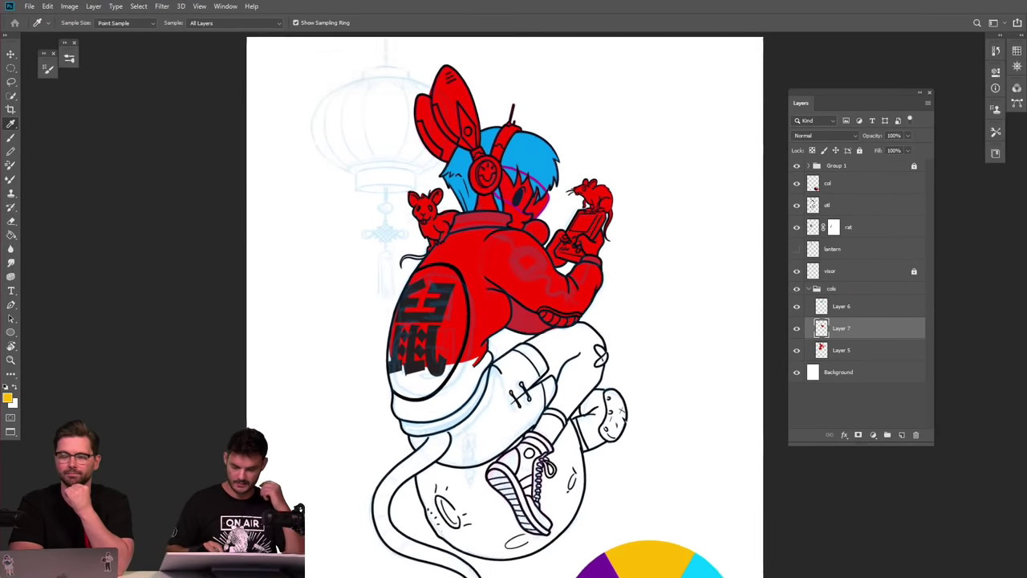
{"action": "scroll", "coordinate": [633, 382], "scroll_direction": "down", "scroll_amount": 2}
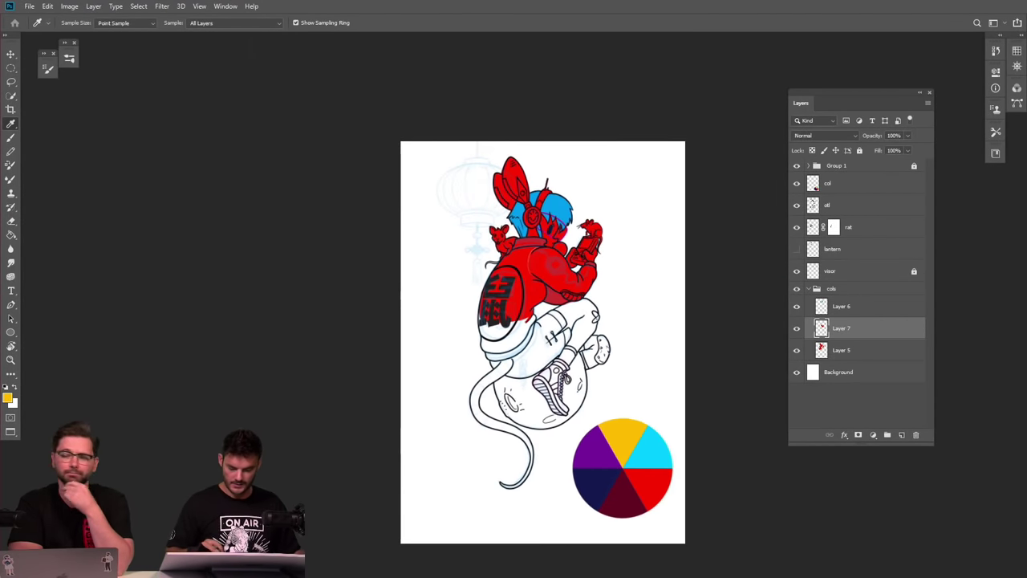
{"action": "scroll", "coordinate": [614, 384], "scroll_direction": "up", "scroll_amount": 3}
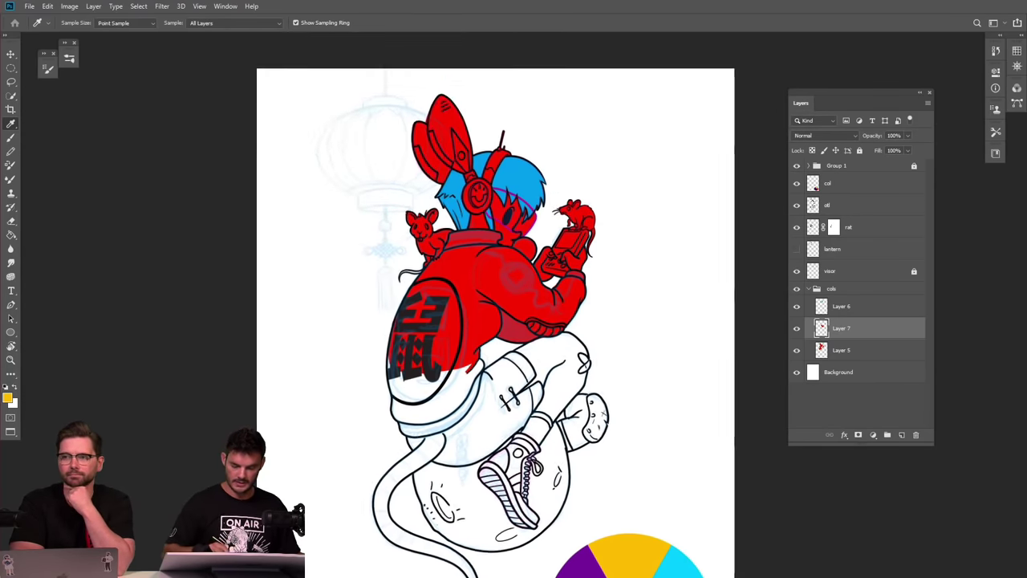
{"action": "scroll", "coordinate": [531, 240], "scroll_direction": "up", "scroll_amount": 2}
{"action": "left_click_drag", "start_coordinate": [532, 380], "coordinate": [477, 241]}
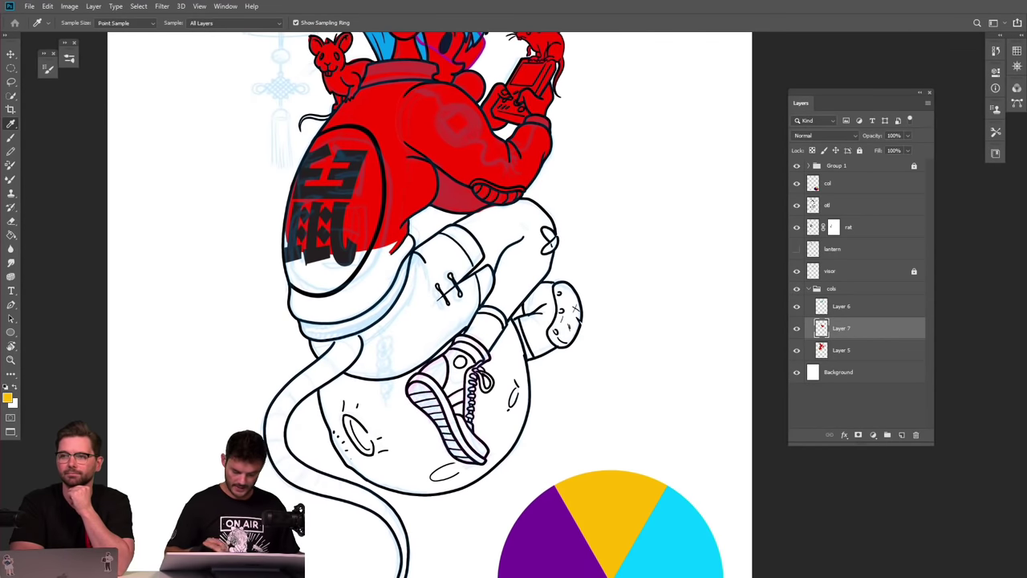
{"action": "left_click_drag", "start_coordinate": [587, 273], "coordinate": [669, 463]}
{"action": "key", "text": "b"}
{"action": "mouse_move", "coordinate": [518, 303]}
{"action": "left_mouse_down"}
{"action": "mouse_move", "coordinate": [505, 346]}
{"action": "mouse_move", "coordinate": [492, 337]}
{"action": "mouse_move", "coordinate": [509, 303]}
{"action": "mouse_move", "coordinate": [542, 358]}
{"action": "left_mouse_up"}
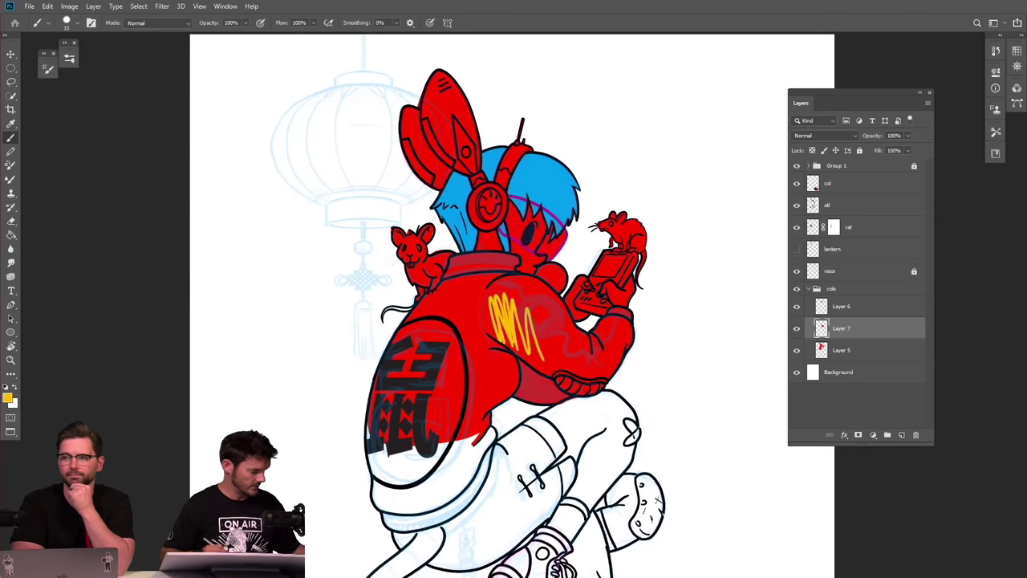
{"action": "key", "text": "ctrl+z"}
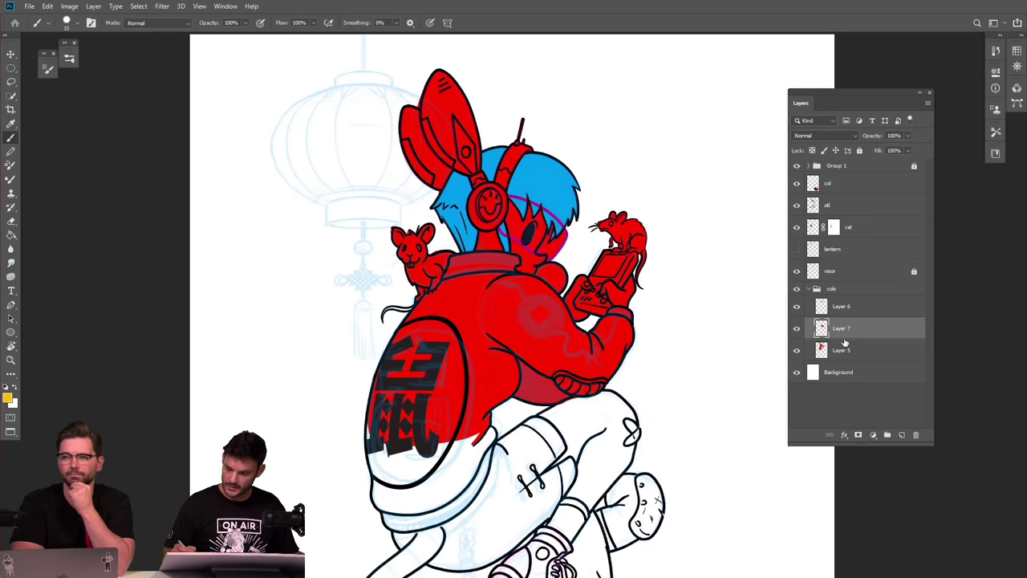
Hide Layer 5, then lock the transparent pixels of Layer 7 and fill its sleeve shape with yellow.
{"action": "left_click", "coordinate": [797, 350]}
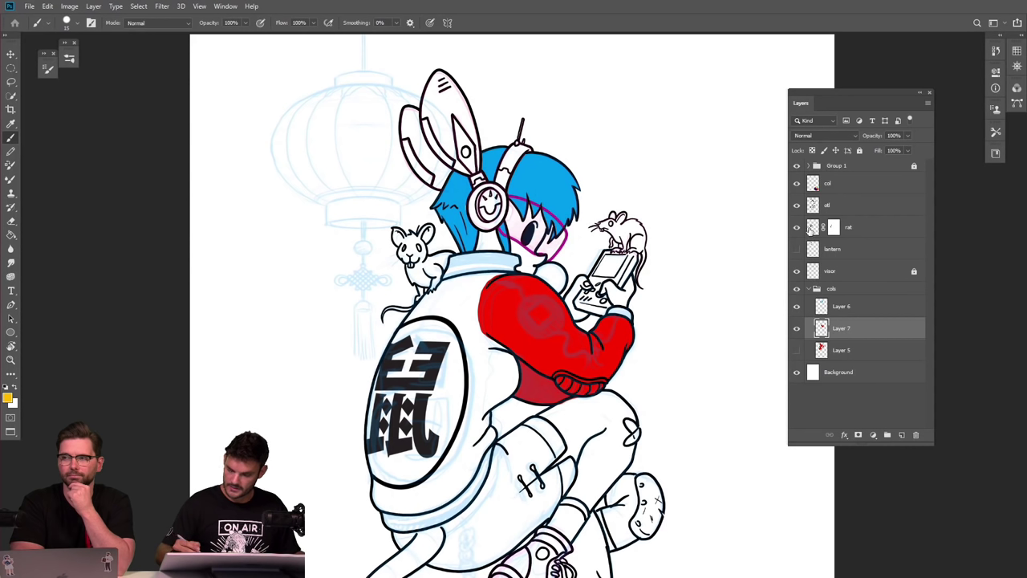
{"action": "key", "text": "slash"}
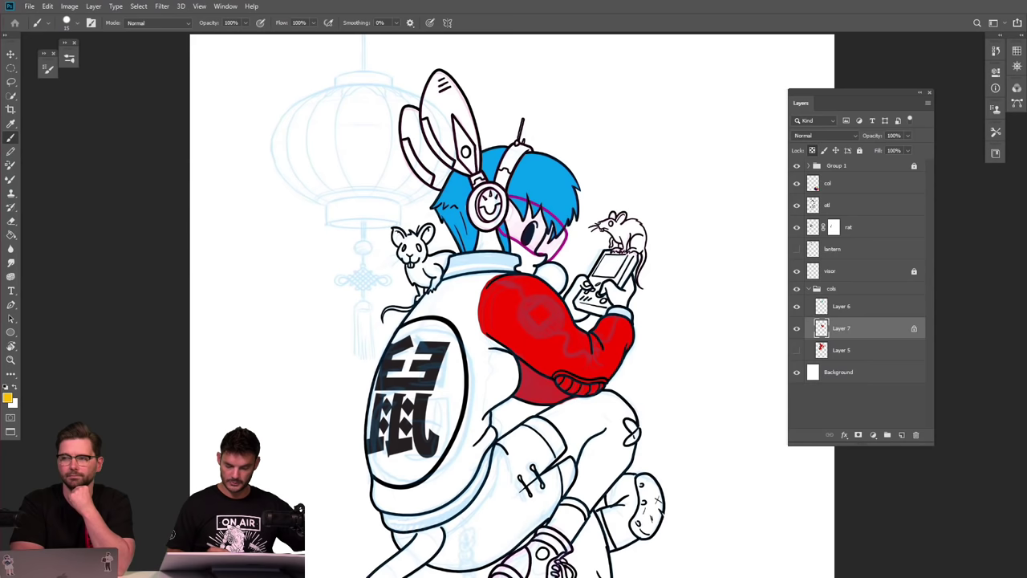
{"action": "key", "text": "alt+BackSpace"}
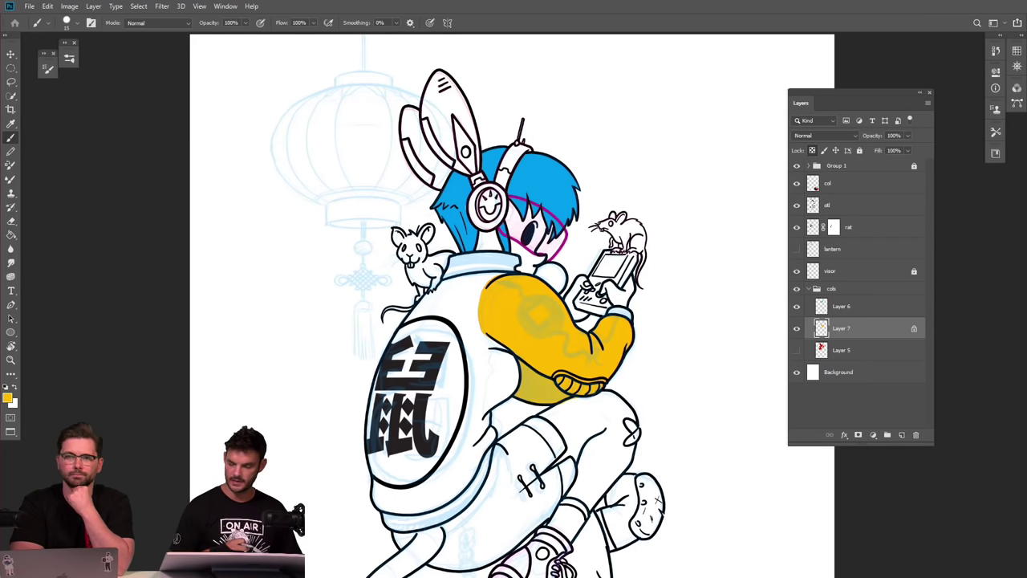
Unlock the transparent pixels of Layer 7.
{"action": "key", "text": "slash"}
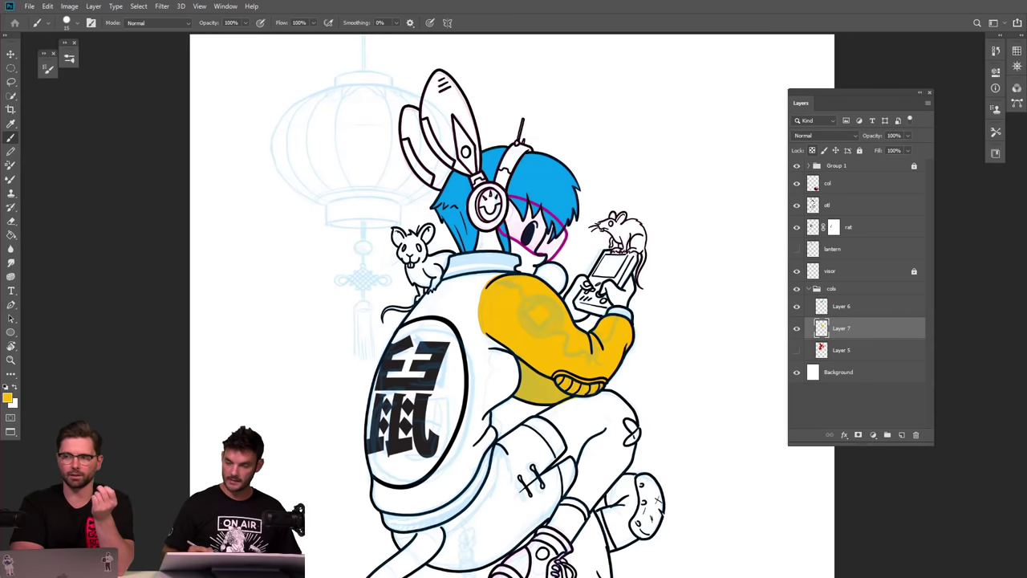
{"action": "key", "text": "ctrl+minus"}
{"action": "key", "text": "ctrl+minus"}
{"action": "key", "text": "slash"}
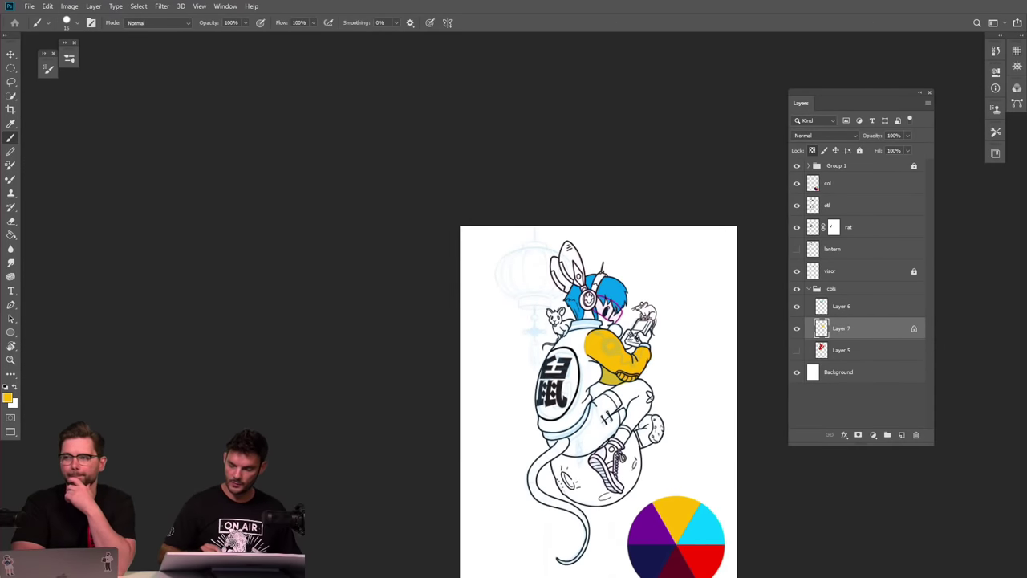
Try filling Layer 7 with yellow while its transparent pixels are unlocked.
{"action": "key", "text": "ctrl+minus"}
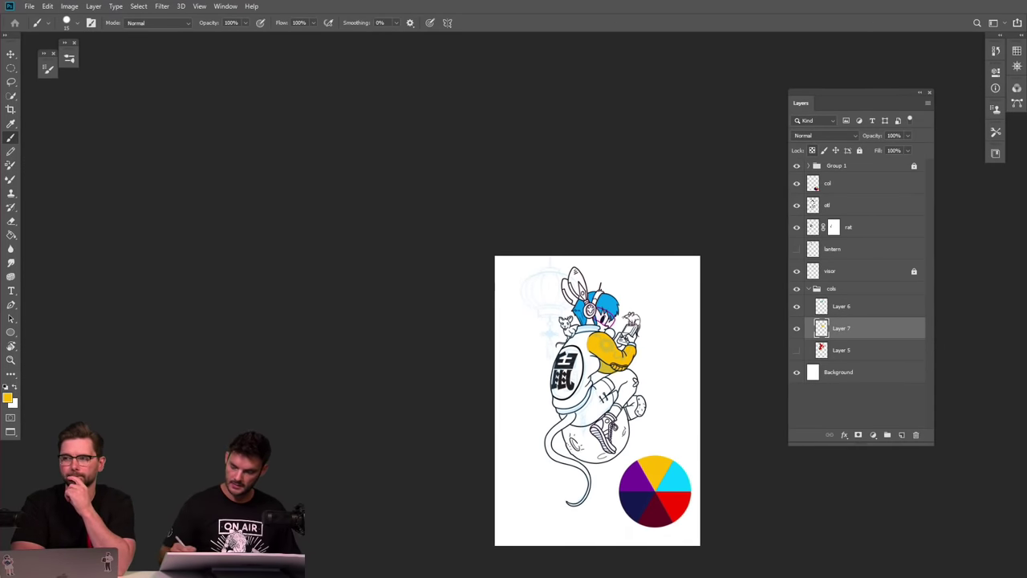
{"action": "key", "text": "alt+BackSpace"}
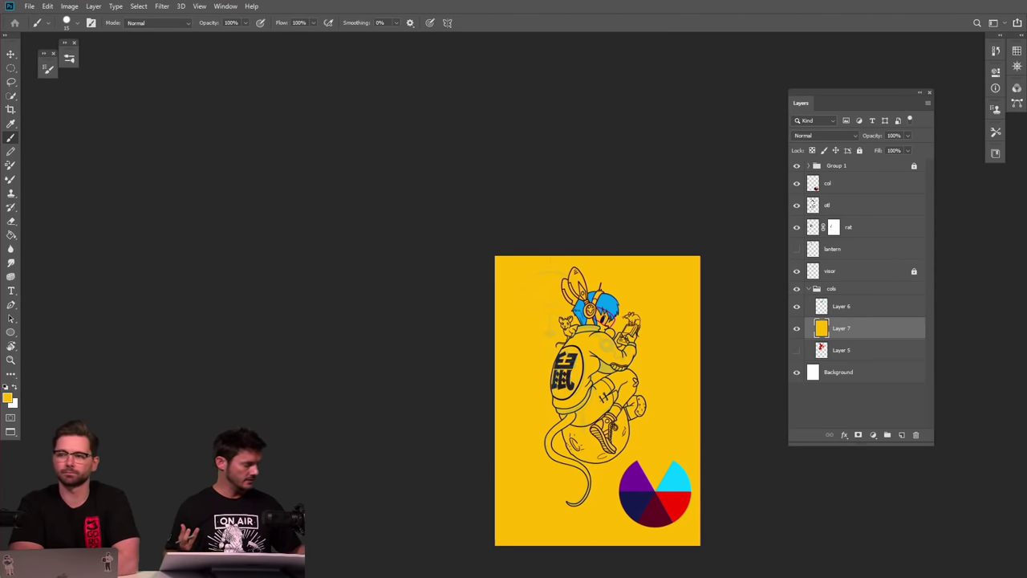
{"action": "key", "text": "ctrl+z"}
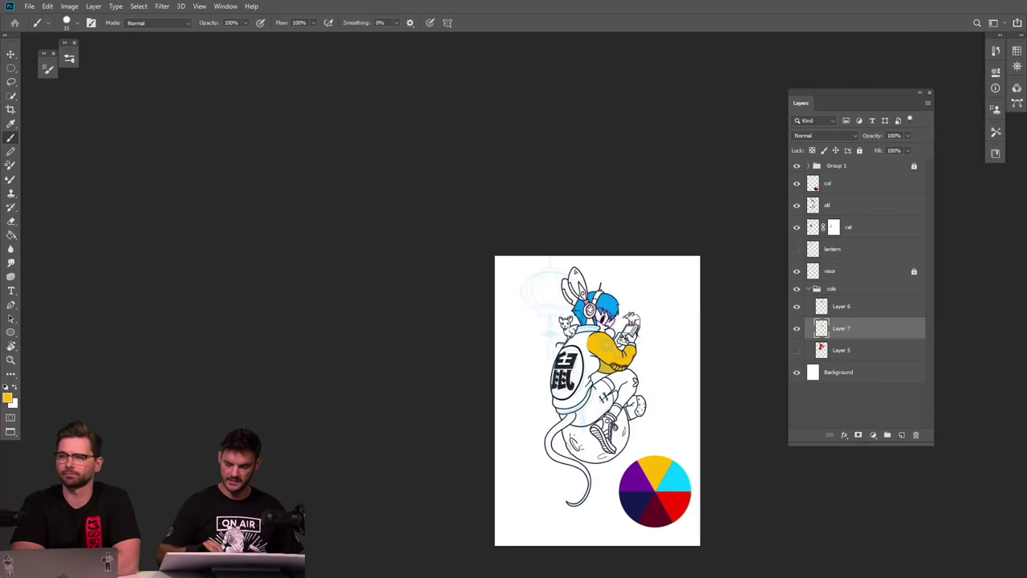
Show the red silhouette on Layer 5 again.
{"action": "left_click_drag", "start_coordinate": [673, 398], "coordinate": [706, 398]}
{"action": "left_click", "coordinate": [796, 350]}
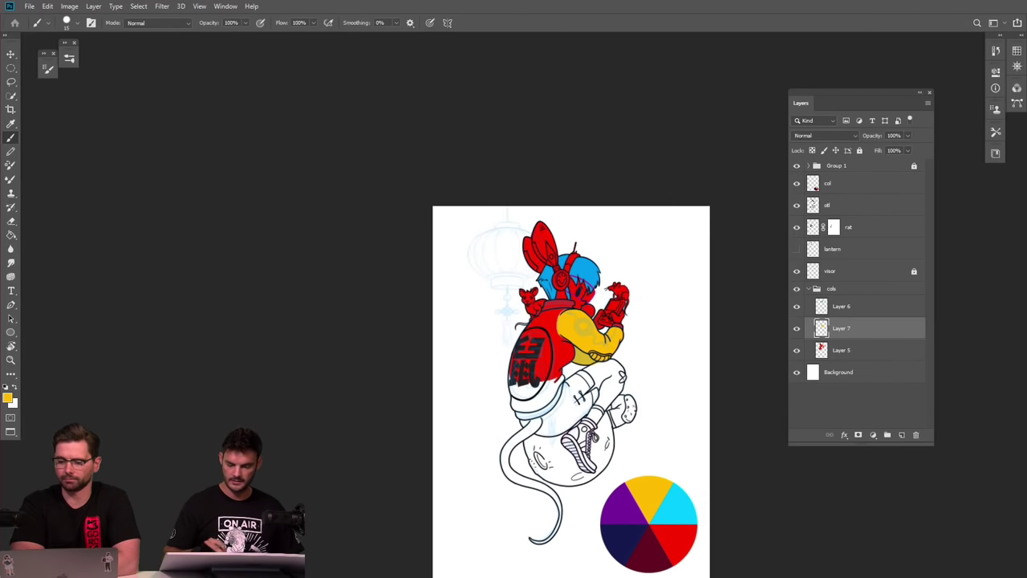
{"action": "key", "text": "ctrl+plus"}
{"action": "key", "text": "ctrl+plus"}
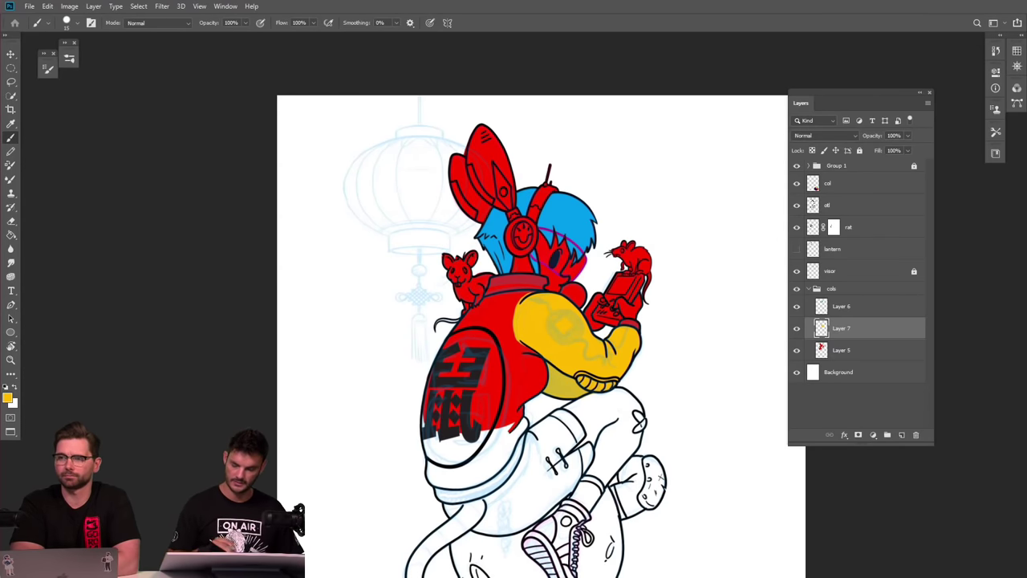
Add a new layer above Layer 7 and outline the jacket's collar with a lasso selection.
{"action": "left_click", "coordinate": [901, 434]}
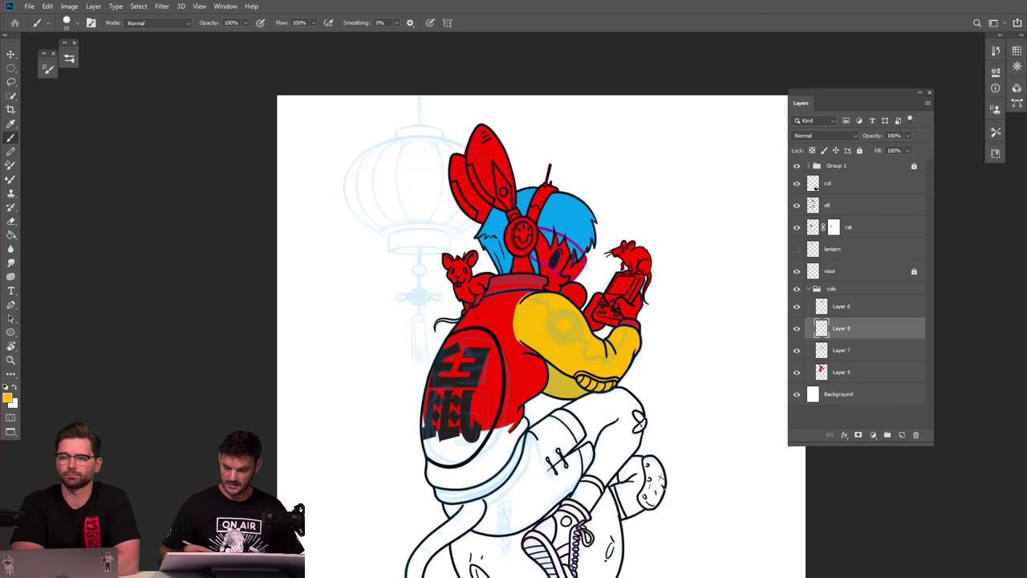
{"action": "key", "text": "ctrl+plus"}
{"action": "key", "text": "ctrl+plus"}
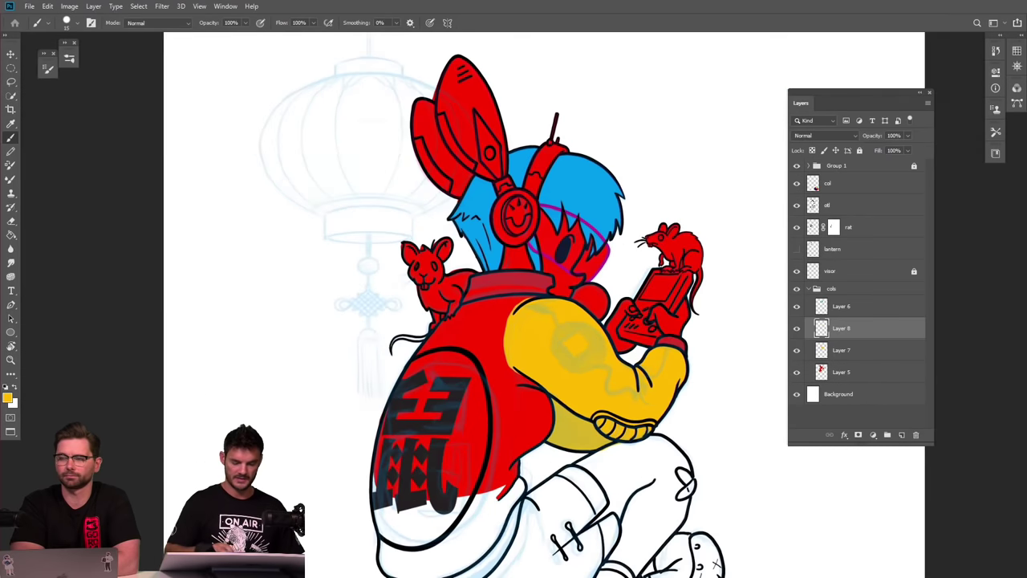
{"action": "key", "text": "l"}
{"action": "mouse_move", "coordinate": [581, 379]}
{"action": "left_mouse_down"}
{"action": "mouse_move", "coordinate": [584, 354]}
{"action": "mouse_move", "coordinate": [573, 347]}
{"action": "mouse_move", "coordinate": [502, 332]}
{"action": "mouse_move", "coordinate": [464, 337]}
{"action": "mouse_move", "coordinate": [443, 386]}
{"action": "mouse_move", "coordinate": [576, 367]}
{"action": "left_mouse_up"}
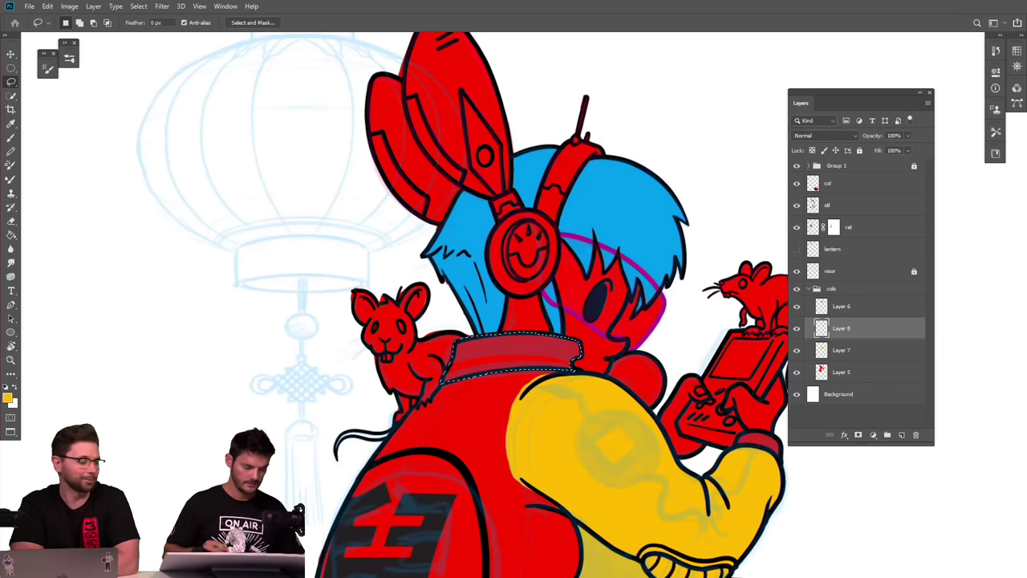
{"action": "scroll", "coordinate": [640, 366], "scroll_direction": "down", "scroll_amount": 2}
{"action": "left_click", "coordinate": [7, 397]}
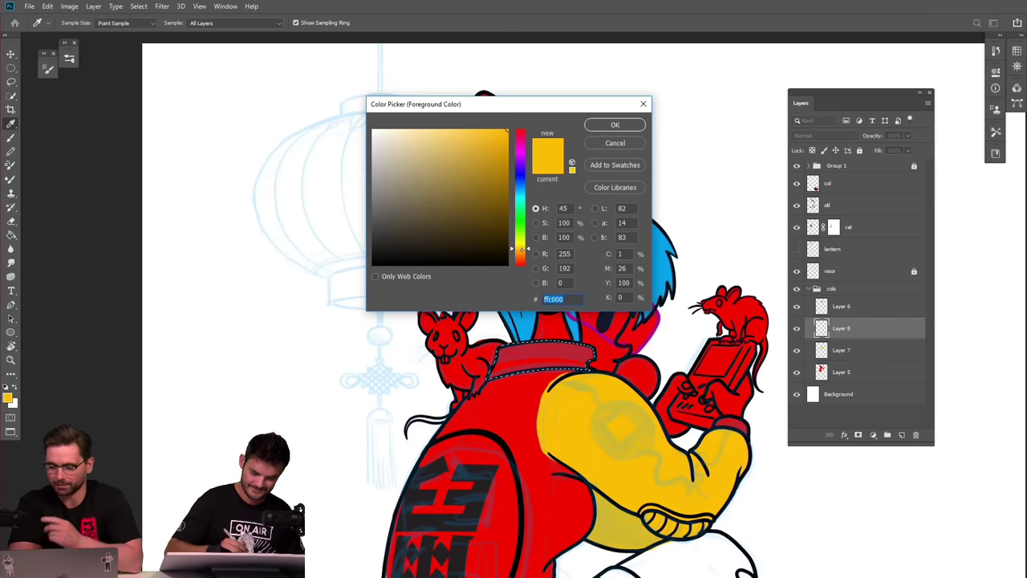
{"action": "type", "text": "00c0ff"}
{"action": "left_click", "coordinate": [505, 169]}
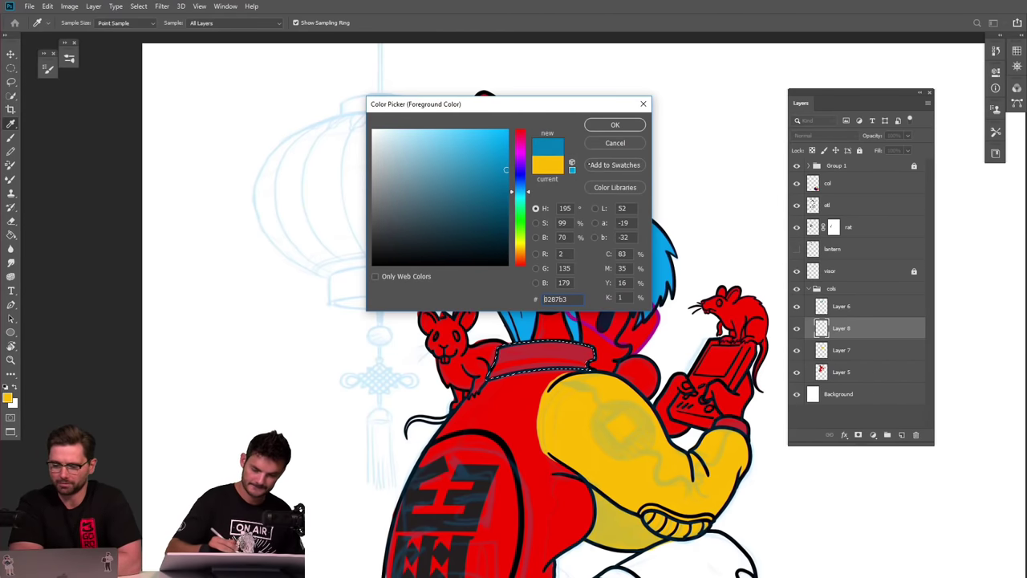
{"action": "left_click", "coordinate": [615, 125]}
{"action": "key", "text": "l"}
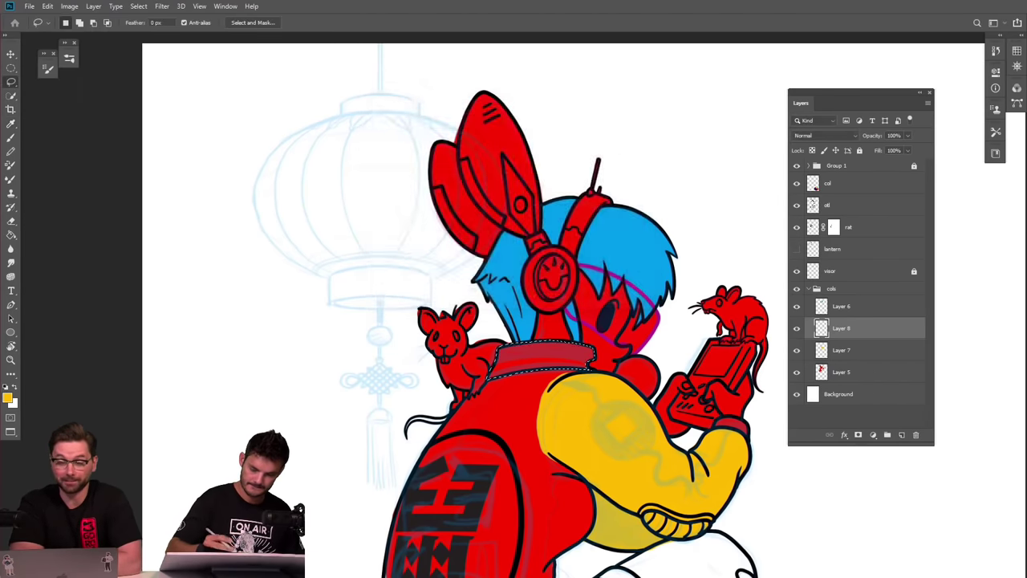
Sample the purple segment of the colour wheel and fill the selected jacket collar with it on Layer 8.
{"action": "left_click_drag", "start_coordinate": [605, 337], "coordinate": [472, 201]}
{"action": "left_click_drag", "start_coordinate": [494, 258], "coordinate": [361, 258]}
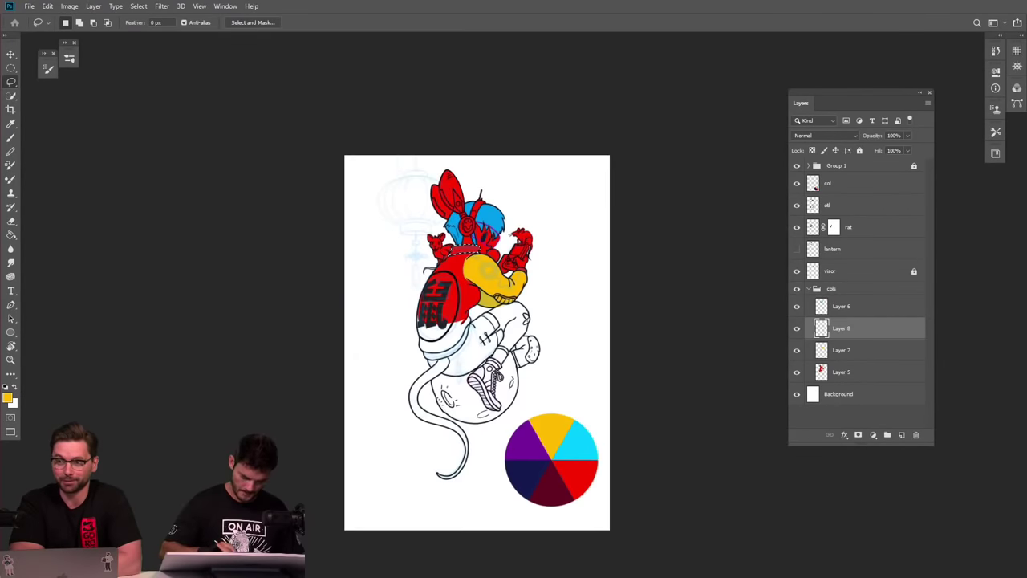
{"action": "left_click_drag", "start_coordinate": [500, 399], "coordinate": [570, 399]}
{"action": "key", "text": "i"}
{"action": "left_click", "coordinate": [555, 480]}
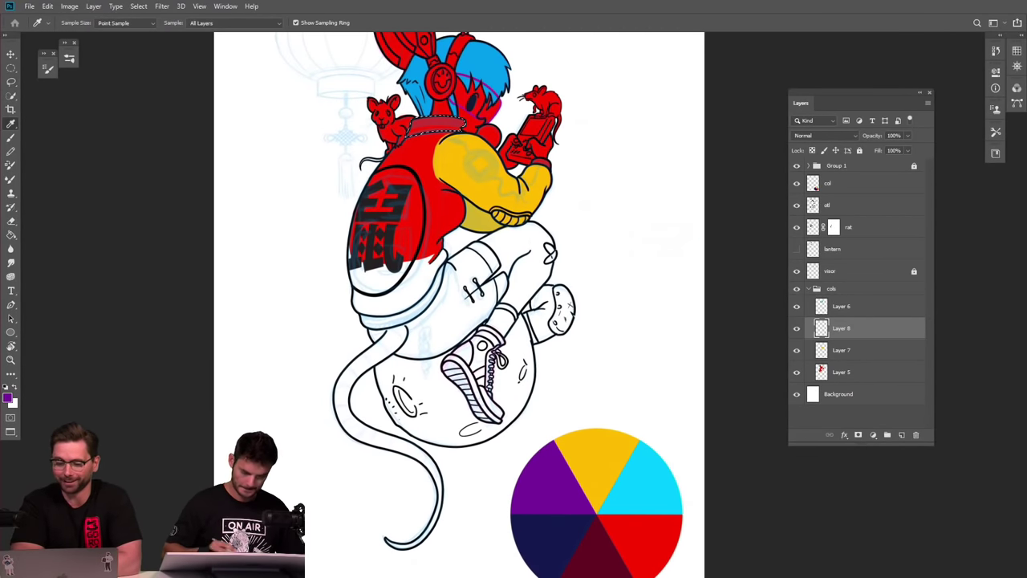
{"action": "scroll", "coordinate": [453, 122], "scroll_direction": "up", "scroll_amount": 3}
{"action": "key", "text": "alt+BackSpace"}
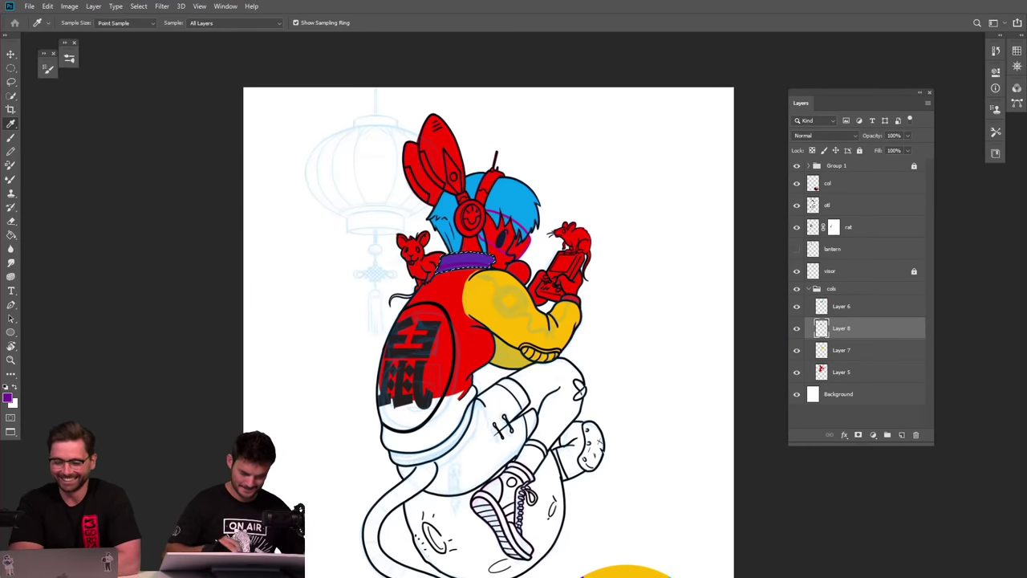
Outline the jacket's wrist cuff with a lasso selection and fill it with purple on Layer 8.
{"action": "scroll", "coordinate": [512, 157], "scroll_direction": "up", "scroll_amount": 2}
{"action": "scroll", "coordinate": [614, 405], "scroll_direction": "up", "scroll_amount": 2}
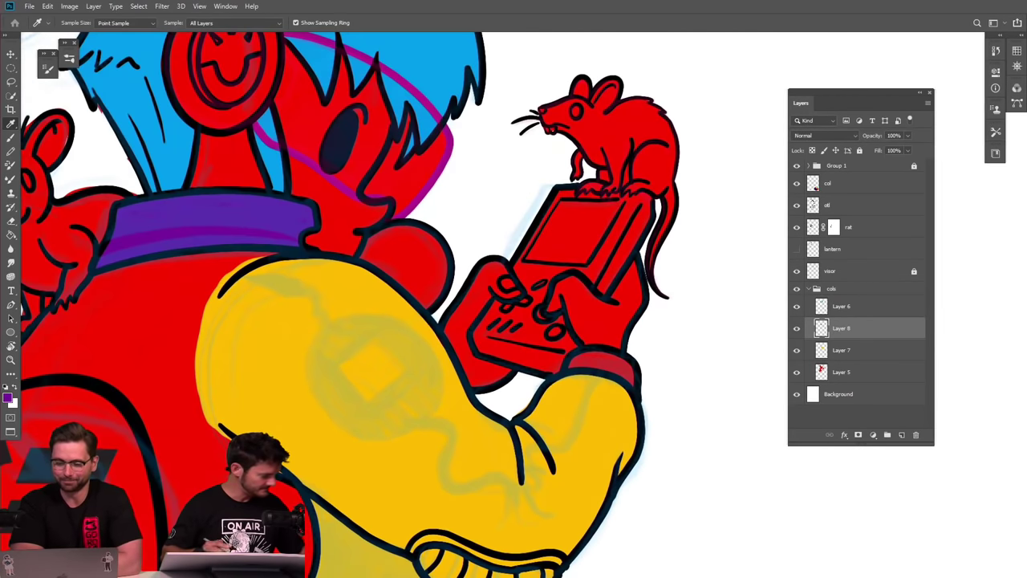
{"action": "key", "text": "l"}
{"action": "mouse_move", "coordinate": [577, 361]}
{"action": "left_mouse_down"}
{"action": "mouse_move", "coordinate": [561, 373]}
{"action": "mouse_move", "coordinate": [642, 389]}
{"action": "mouse_move", "coordinate": [614, 351]}
{"action": "mouse_move", "coordinate": [575, 353]}
{"action": "left_mouse_up"}
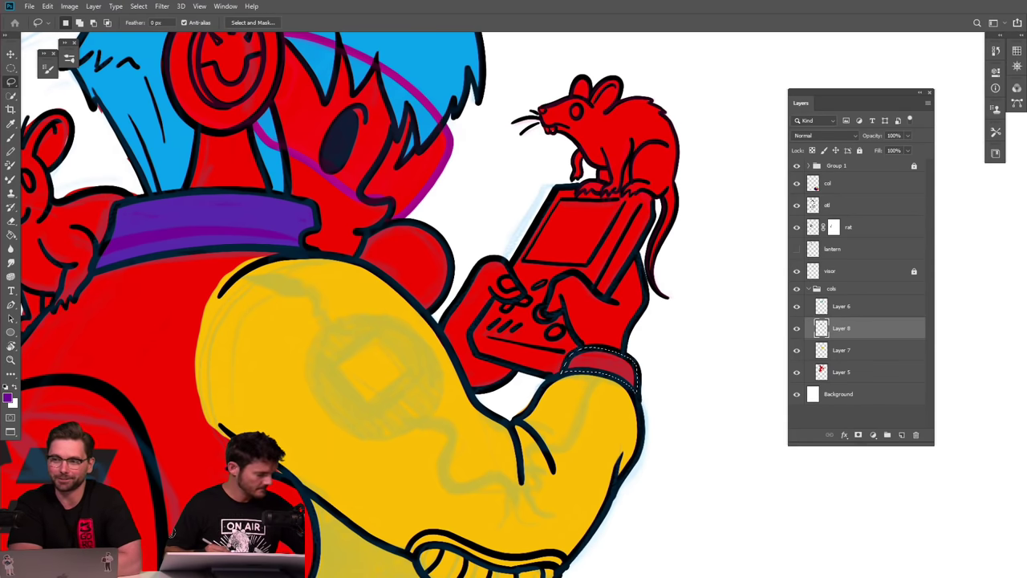
{"action": "key", "text": "alt+BackSpace"}
{"action": "scroll", "coordinate": [614, 324], "scroll_direction": "down", "scroll_amount": 4}
{"action": "scroll", "coordinate": [580, 454], "scroll_direction": "up", "scroll_amount": 2}
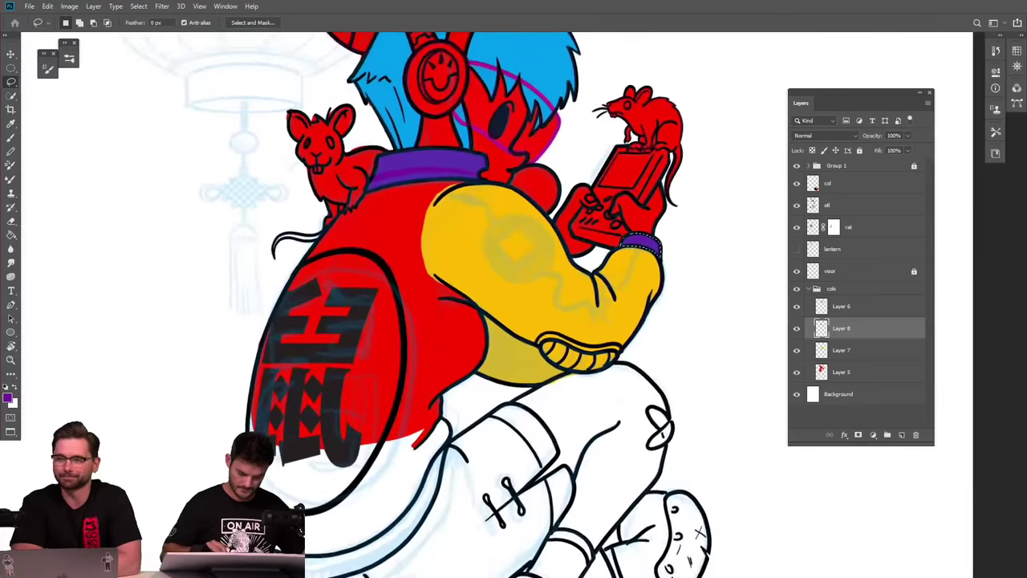
Lasso the jacket's hem band, fill it with the same purple on Layer 8, and deselect.
{"action": "scroll", "coordinate": [514, 305], "scroll_direction": "down", "scroll_amount": 2}
{"action": "scroll", "coordinate": [513, 305], "scroll_direction": "up", "scroll_amount": 2}
{"action": "mouse_move", "coordinate": [513, 374]}
{"action": "left_mouse_down"}
{"action": "mouse_move", "coordinate": [539, 368]}
{"action": "mouse_move", "coordinate": [487, 446]}
{"action": "mouse_move", "coordinate": [446, 472]}
{"action": "mouse_move", "coordinate": [369, 473]}
{"action": "mouse_move", "coordinate": [377, 496]}
{"action": "mouse_move", "coordinate": [425, 500]}
{"action": "mouse_move", "coordinate": [485, 477]}
{"action": "mouse_move", "coordinate": [520, 439]}
{"action": "mouse_move", "coordinate": [537, 373]}
{"action": "left_mouse_up"}
{"action": "key", "text": "alt+BackSpace"}
{"action": "key", "text": "ctrl+d"}
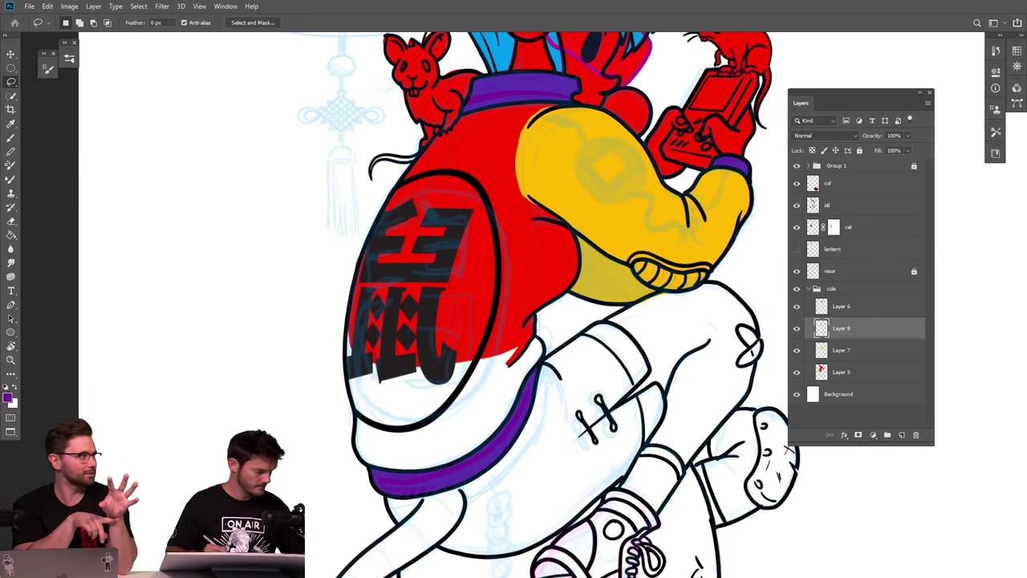
Outline the uncoloured lower part of the jacket above the purple hem with a lasso selection.
{"action": "key", "text": "i"}
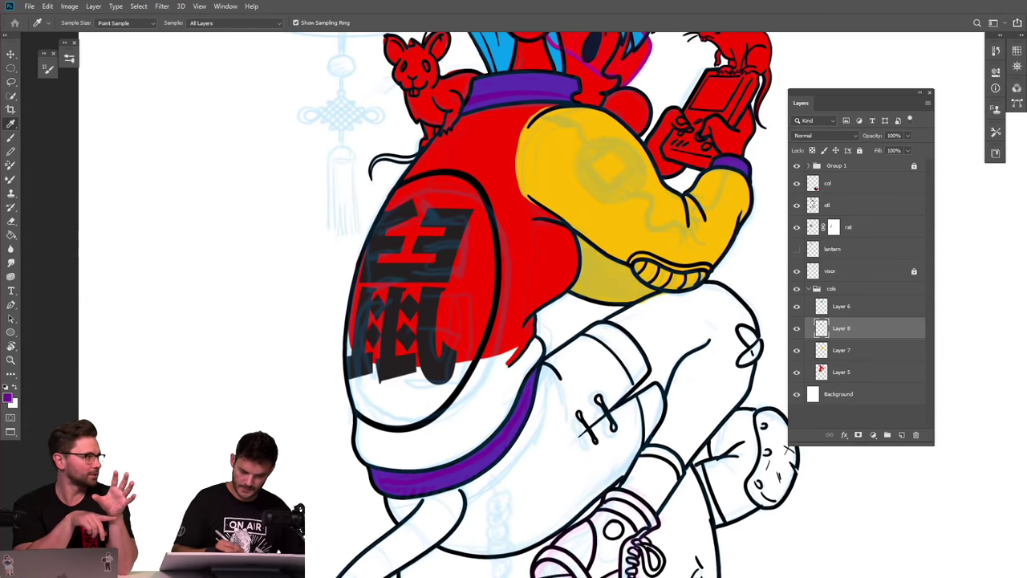
{"action": "scroll", "coordinate": [553, 268], "scroll_direction": "down", "scroll_amount": 1}
{"action": "scroll", "coordinate": [457, 194], "scroll_direction": "down", "scroll_amount": 4}
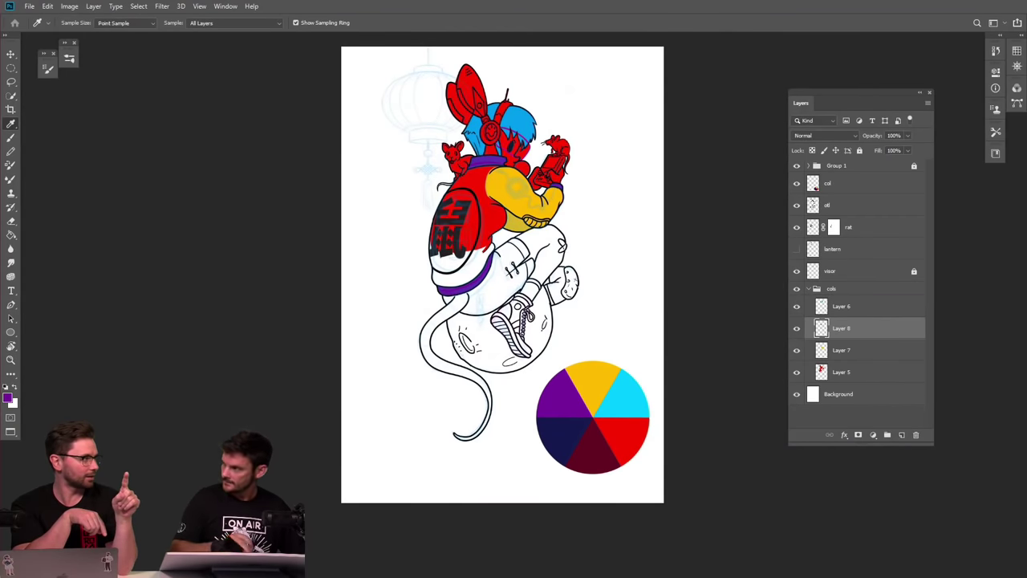
{"action": "scroll", "coordinate": [451, 211], "scroll_direction": "up", "scroll_amount": 5}
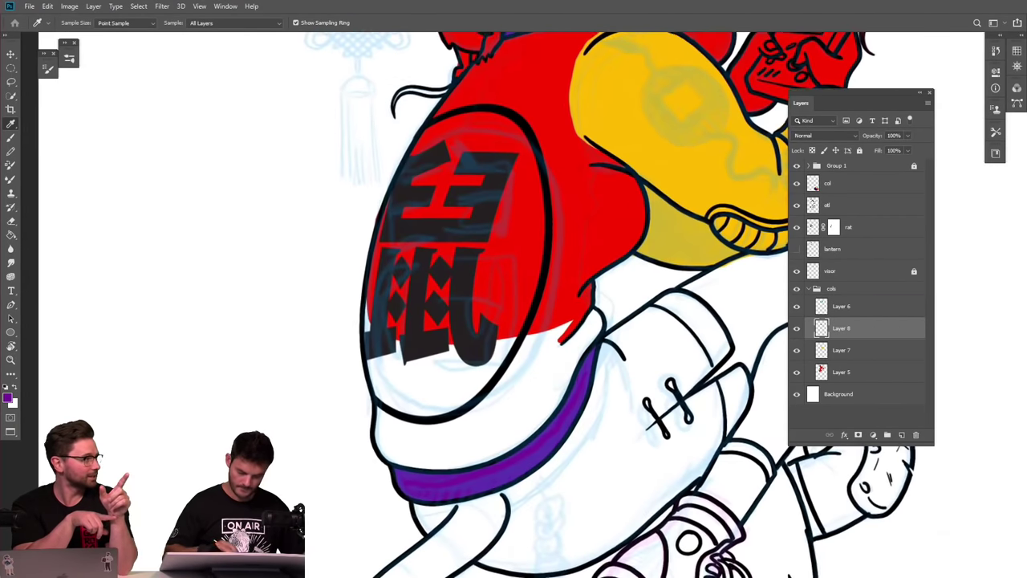
{"action": "key", "text": "l"}
{"action": "mouse_move", "coordinate": [598, 322]}
{"action": "left_mouse_down"}
{"action": "mouse_move", "coordinate": [557, 413]}
{"action": "mouse_move", "coordinate": [517, 449]}
{"action": "mouse_move", "coordinate": [443, 474]}
{"action": "mouse_move", "coordinate": [394, 470]}
{"action": "mouse_move", "coordinate": [378, 454]}
{"action": "mouse_move", "coordinate": [362, 335]}
{"action": "mouse_move", "coordinate": [368, 294]}
{"action": "mouse_move", "coordinate": [489, 222]}
{"action": "mouse_move", "coordinate": [551, 240]}
{"action": "mouse_move", "coordinate": [577, 260]}
{"action": "mouse_move", "coordinate": [592, 298]}
{"action": "left_mouse_up"}
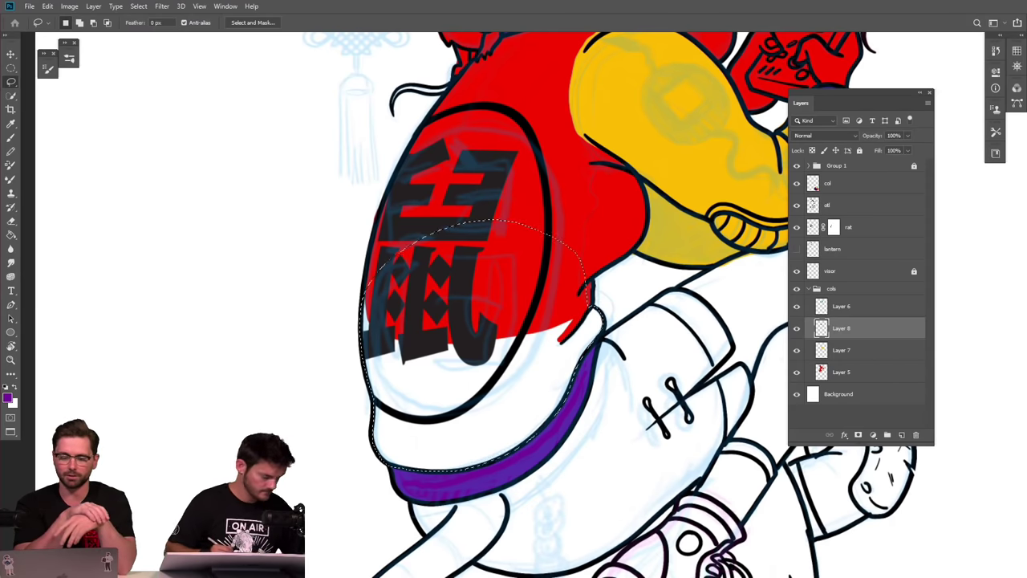
Sample the jacket's red, fill the selected lower jacket with it on Layer 8, and deselect.
{"action": "key", "text": "alt+BackSpace"}
{"action": "key", "text": "ctrl+z"}
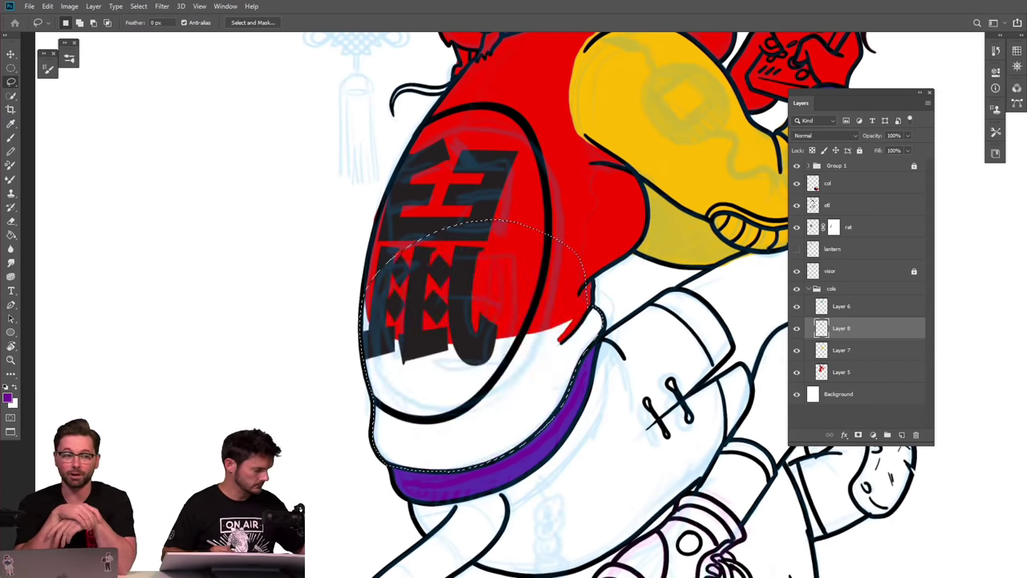
{"action": "key", "text": "i"}
{"action": "left_click", "coordinate": [563, 306]}
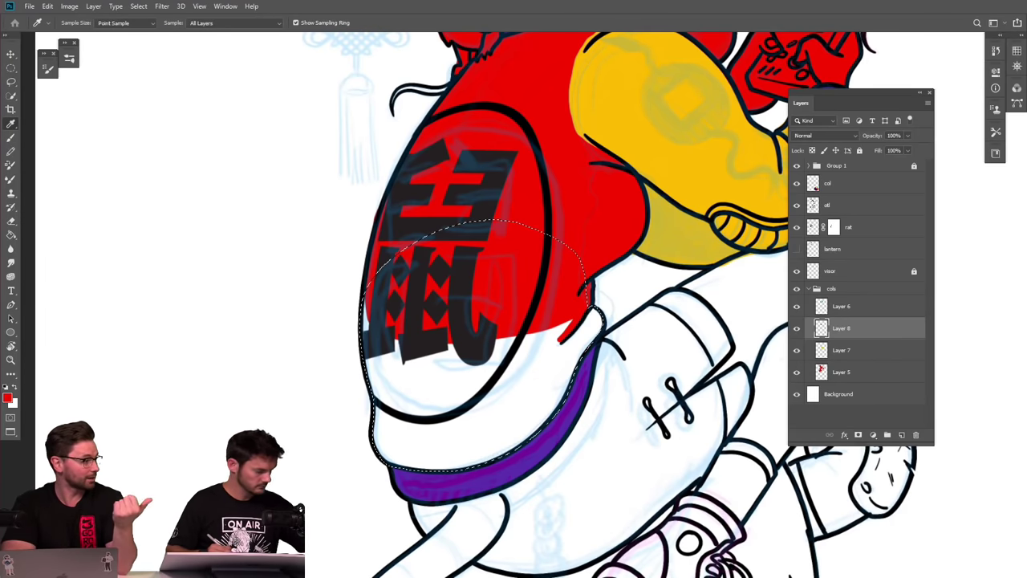
{"action": "key", "text": "alt+BackSpace"}
{"action": "key", "text": "ctrl+d"}
{"action": "scroll", "coordinate": [661, 365], "scroll_direction": "down", "scroll_amount": 1}
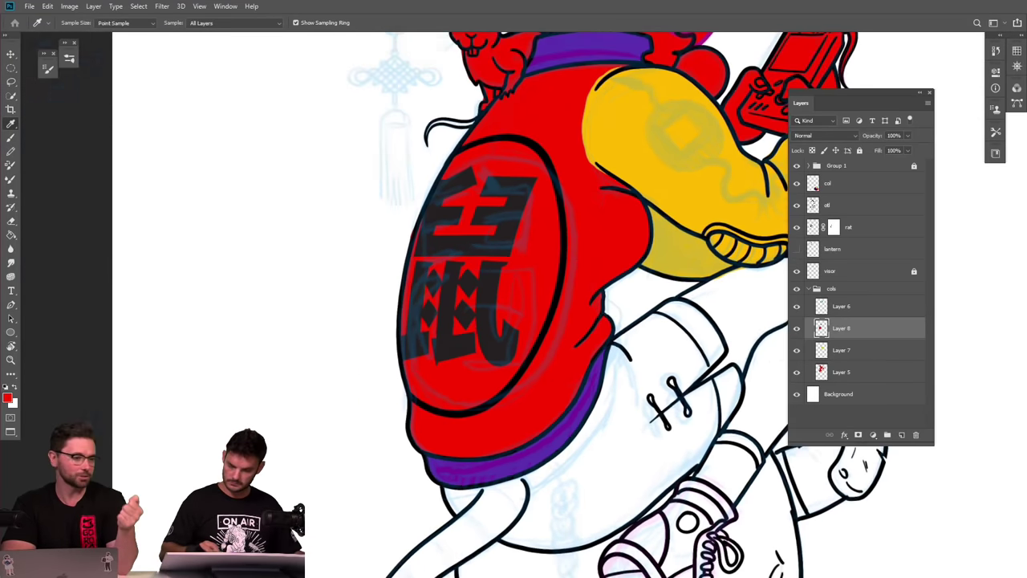
Try trimming the yellow sleeve's shoulder edge on Layer 7 with the Eraser.
{"action": "scroll", "coordinate": [589, 341], "scroll_direction": "down", "scroll_amount": 5}
{"action": "scroll", "coordinate": [592, 296], "scroll_direction": "up", "scroll_amount": 5}
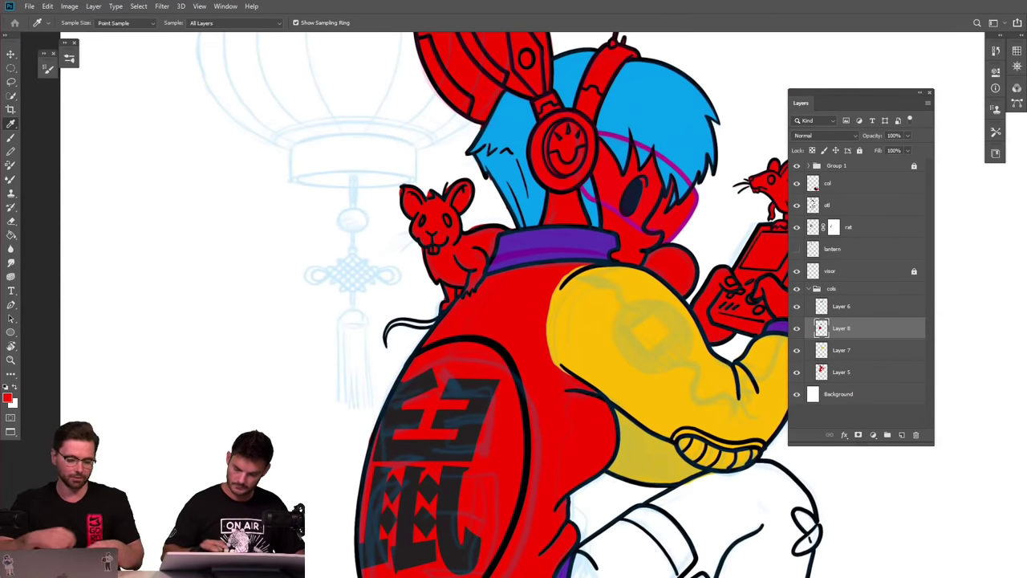
{"action": "left_click", "coordinate": [843, 354]}
{"action": "key", "text": "e"}
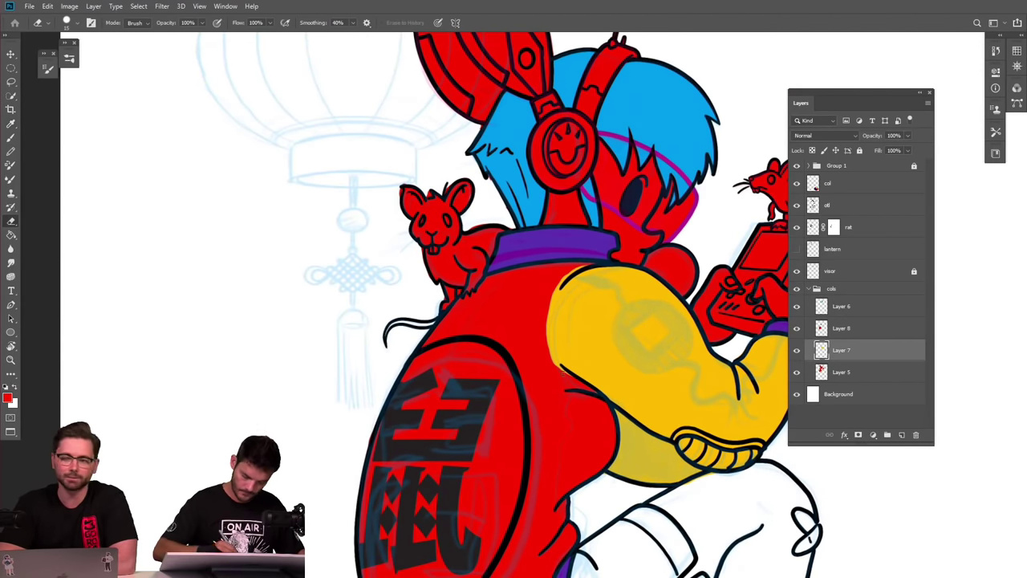
{"action": "left_click_drag", "start_coordinate": [551, 339], "coordinate": [555, 370]}
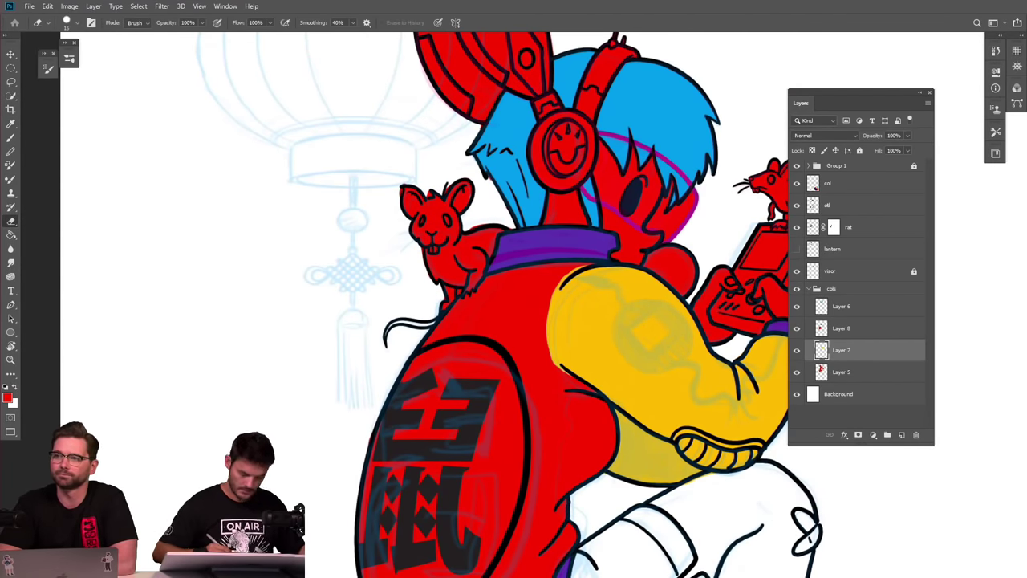
Hide Layer 7, brush red along the sleeve's shoulder edge on Layer 5, and show Layer 7 again.
{"action": "left_click", "coordinate": [797, 350]}
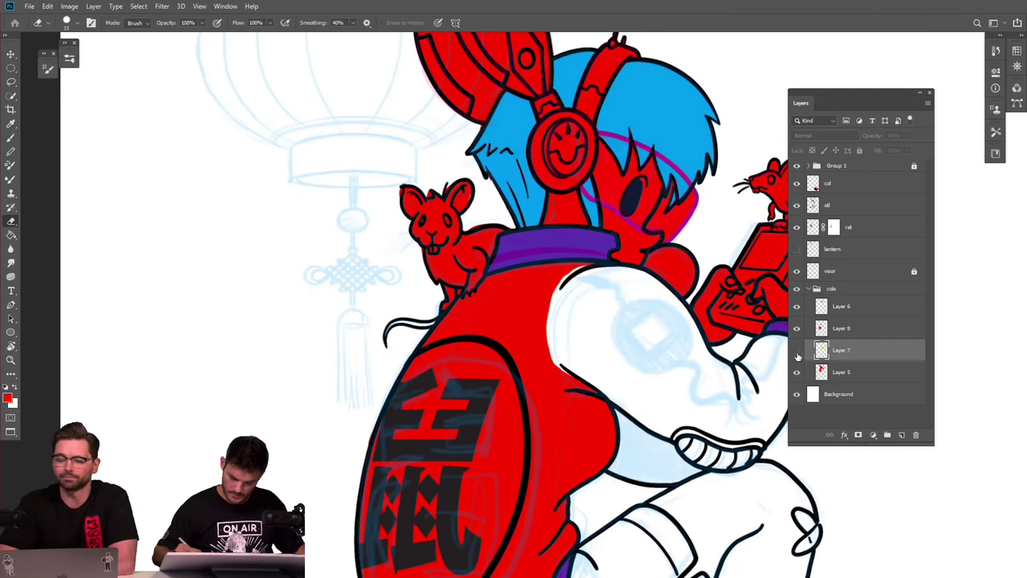
{"action": "left_click", "coordinate": [848, 376]}
{"action": "key", "text": "b"}
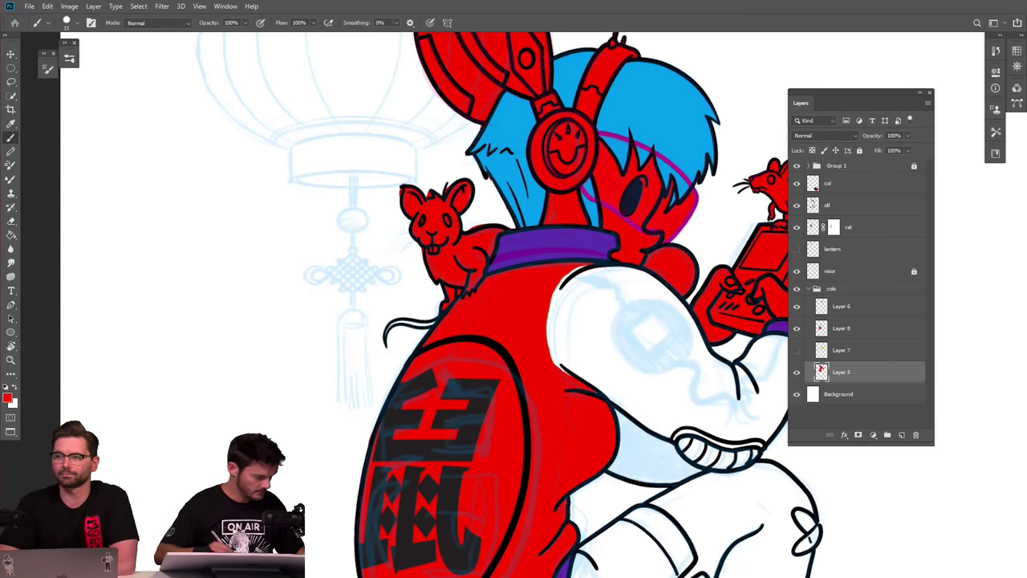
{"action": "mouse_move", "coordinate": [559, 365]}
{"action": "left_mouse_down"}
{"action": "mouse_move", "coordinate": [549, 323]}
{"action": "mouse_move", "coordinate": [552, 334]}
{"action": "mouse_move", "coordinate": [559, 287]}
{"action": "mouse_move", "coordinate": [582, 265]}
{"action": "mouse_move", "coordinate": [551, 353]}
{"action": "left_mouse_up"}
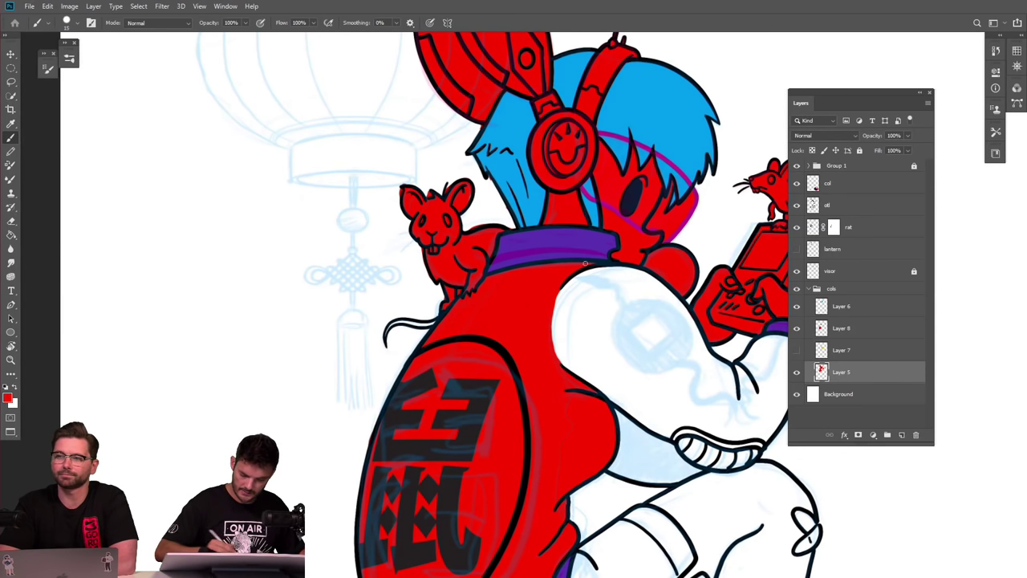
{"action": "left_click", "coordinate": [797, 350]}
Try erasing the red beside the sleeve's shoulder edge on Layer 5, and undo the erasure.
{"action": "left_click", "coordinate": [840, 350]}
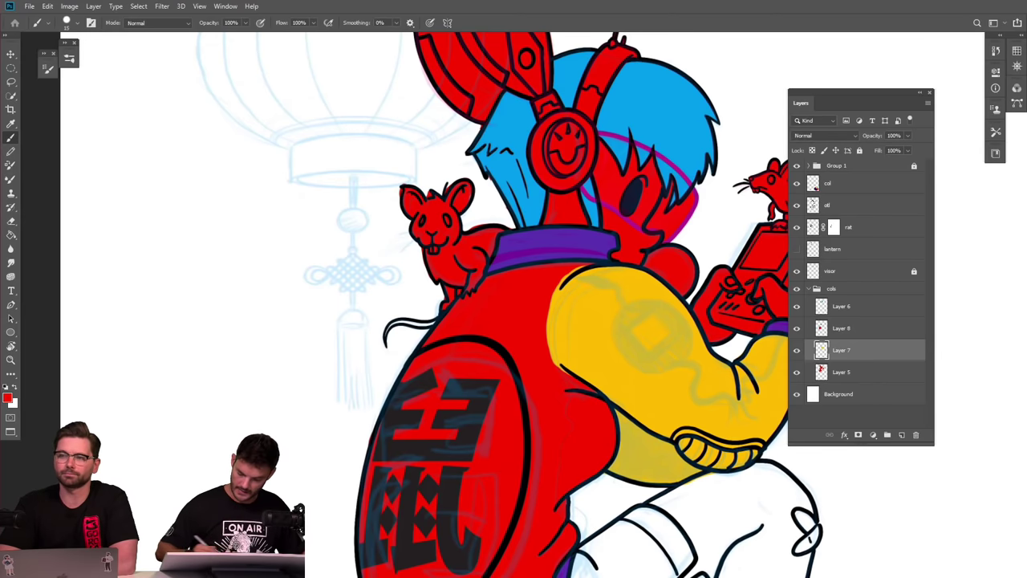
{"action": "left_click", "coordinate": [797, 351]}
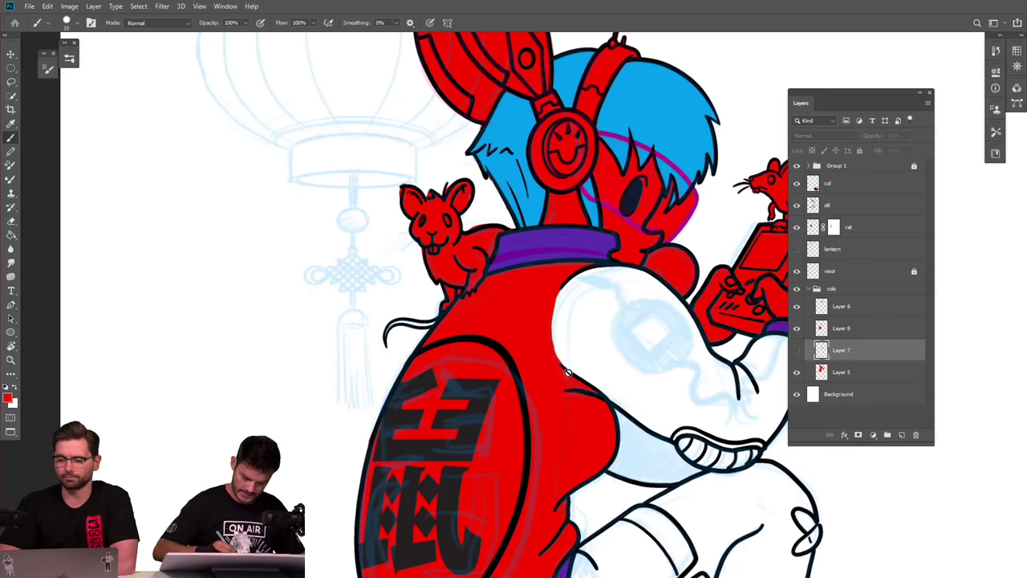
{"action": "left_click", "coordinate": [797, 351]}
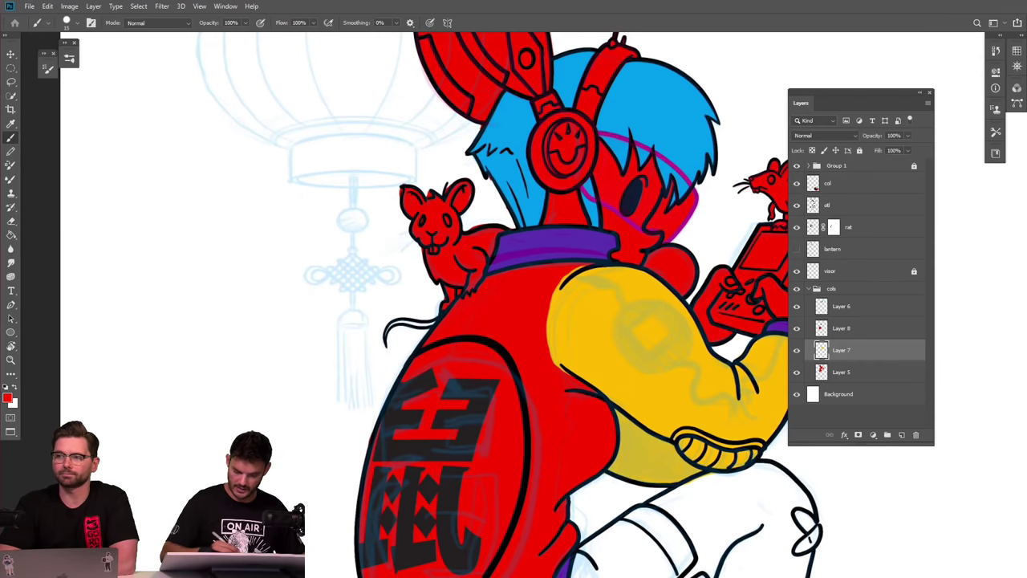
{"action": "left_click", "coordinate": [849, 374]}
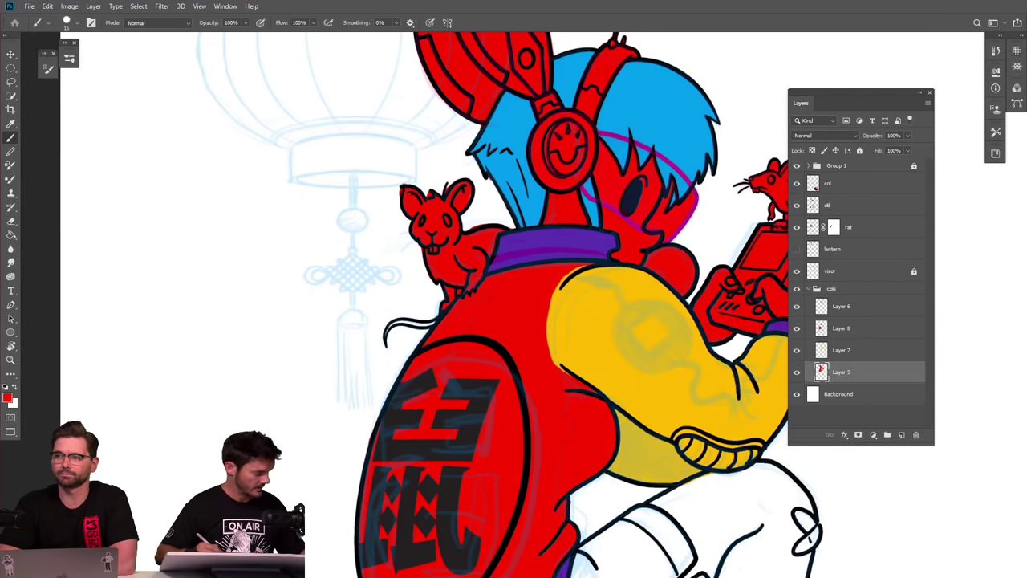
{"action": "key", "text": "e"}
{"action": "left_click_drag", "start_coordinate": [550, 353], "coordinate": [547, 314]}
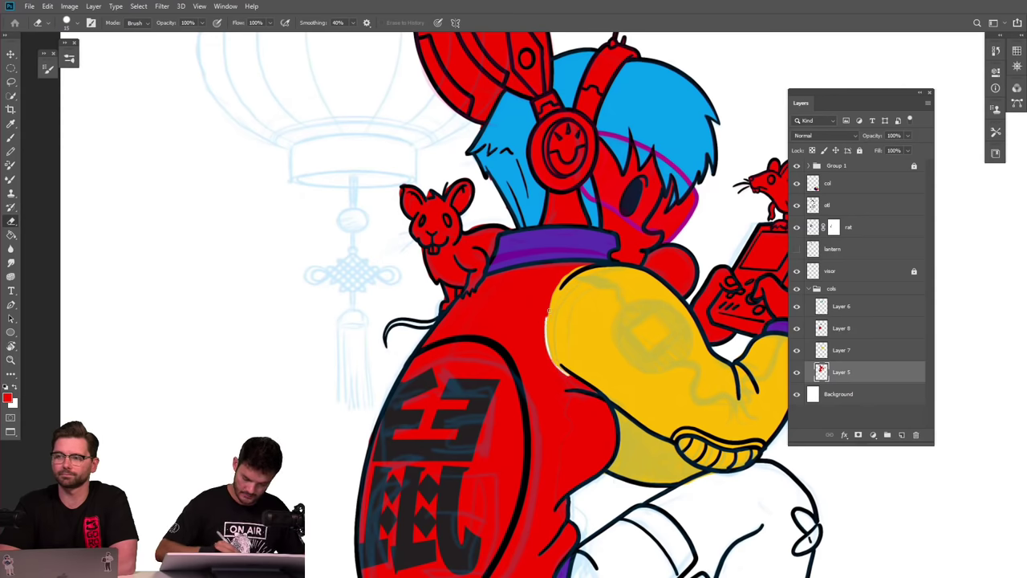
{"action": "key", "text": "ctrl+z"}
Erase the yellow spill along the sleeve's shoulder edge on Layer 7 and make Layer 5 active for brushing.
{"action": "left_click", "coordinate": [852, 353]}
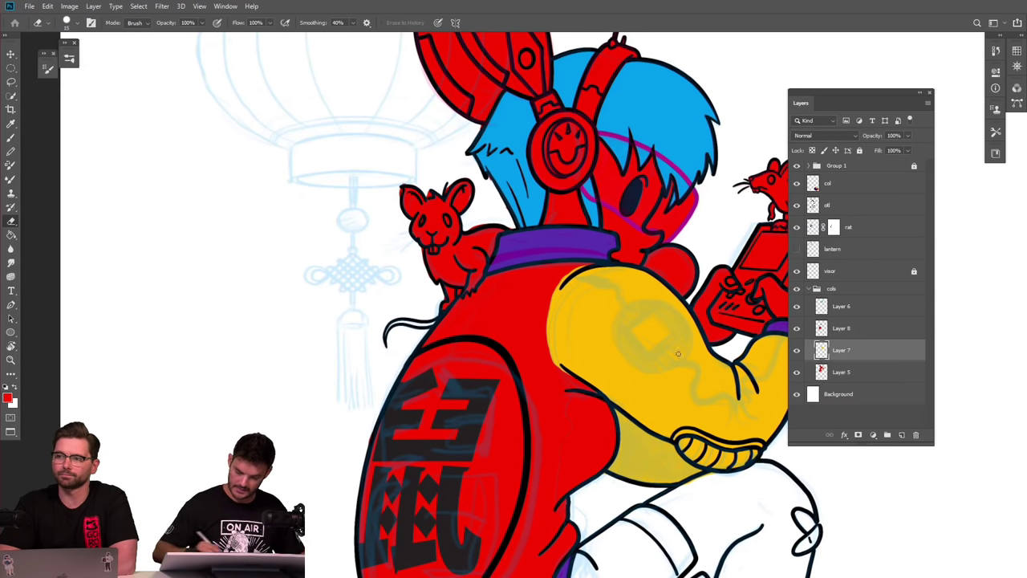
{"action": "mouse_move", "coordinate": [564, 368]}
{"action": "left_mouse_down"}
{"action": "mouse_move", "coordinate": [547, 323]}
{"action": "mouse_move", "coordinate": [593, 258]}
{"action": "mouse_move", "coordinate": [559, 288]}
{"action": "mouse_move", "coordinate": [583, 266]}
{"action": "mouse_move", "coordinate": [549, 320]}
{"action": "mouse_move", "coordinate": [555, 358]}
{"action": "left_mouse_up"}
{"action": "left_click_drag", "start_coordinate": [552, 306], "coordinate": [556, 367]}
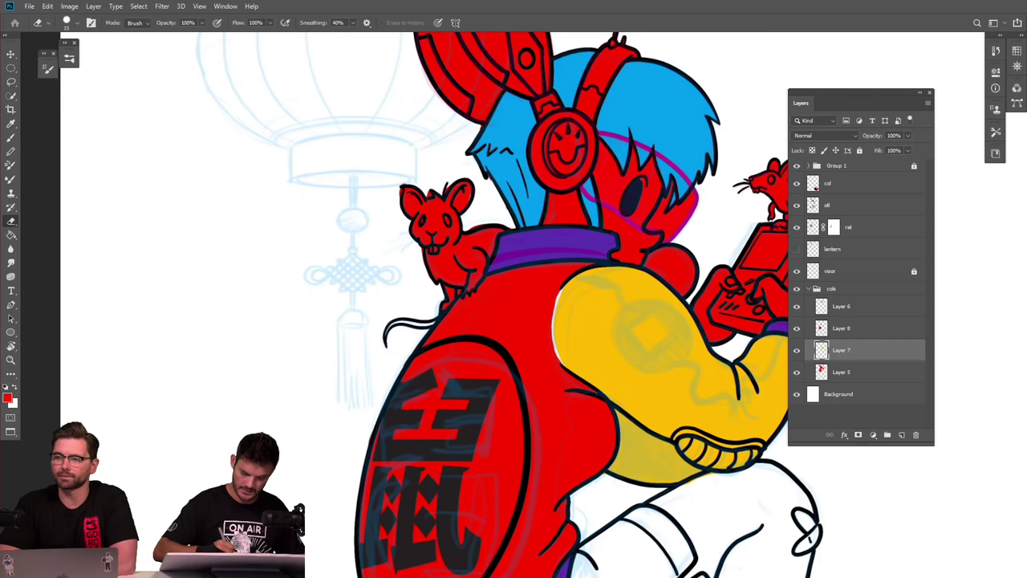
{"action": "left_click", "coordinate": [821, 372]}
{"action": "key", "text": "b"}
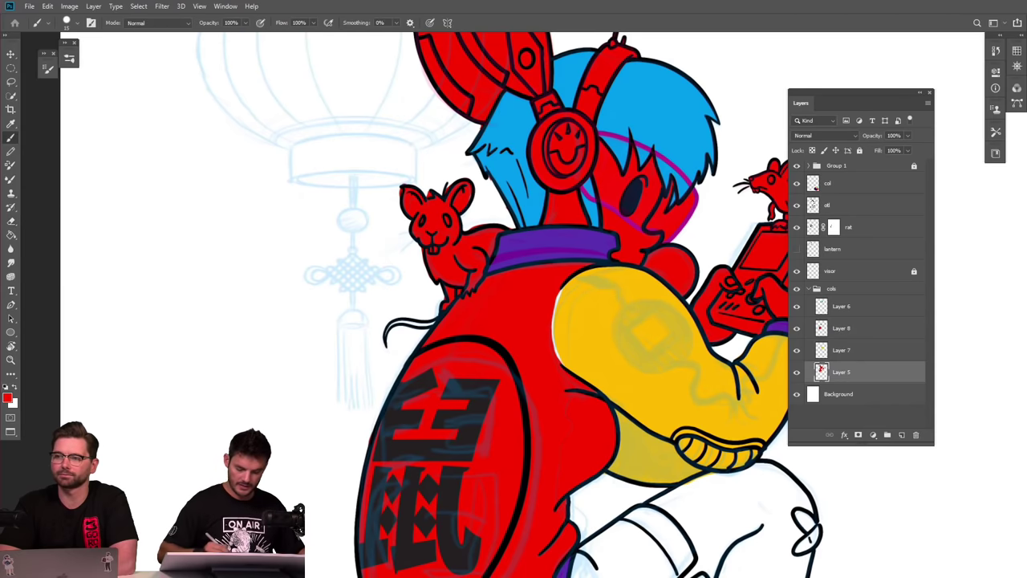
Check the flat colours of the jacket, sleeve and hair against the whole illustration and the colour wheel.
{"action": "scroll", "coordinate": [584, 331], "scroll_direction": "down", "scroll_amount": 5}
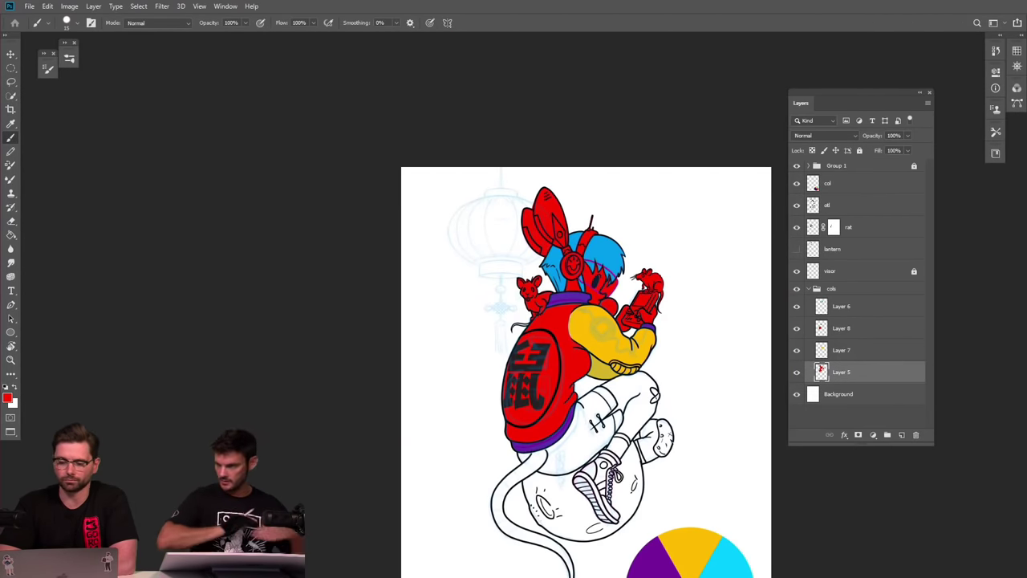
{"action": "scroll", "coordinate": [593, 338], "scroll_direction": "up", "scroll_amount": 6}
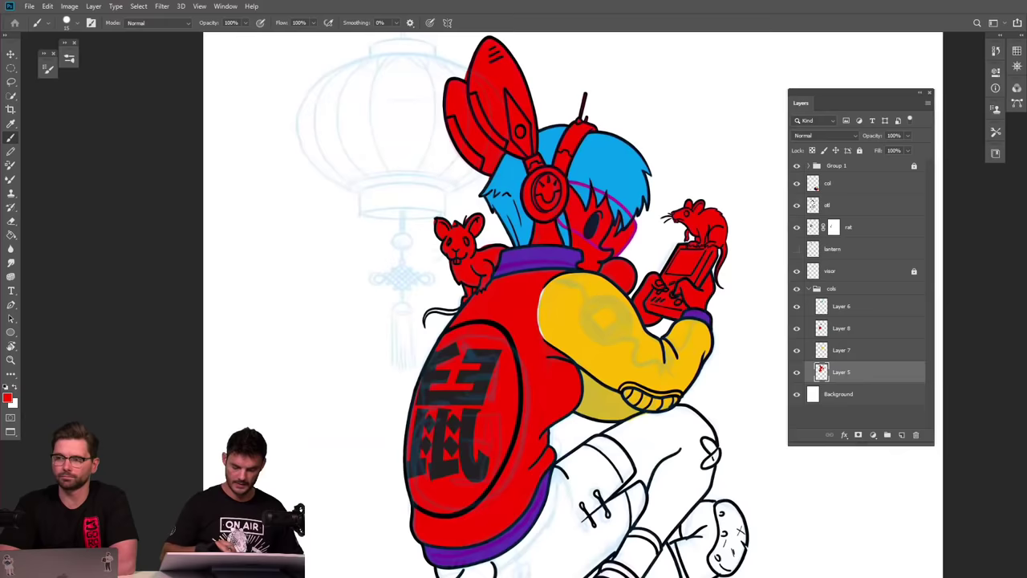
{"action": "mouse_move", "coordinate": [497, 227]}
{"action": "left_mouse_down"}
{"action": "mouse_move", "coordinate": [486, 289]}
{"action": "mouse_move", "coordinate": [493, 334]}
{"action": "mouse_move", "coordinate": [484, 315]}
{"action": "left_mouse_up"}
{"action": "scroll", "coordinate": [608, 369], "scroll_direction": "down", "scroll_amount": 6}
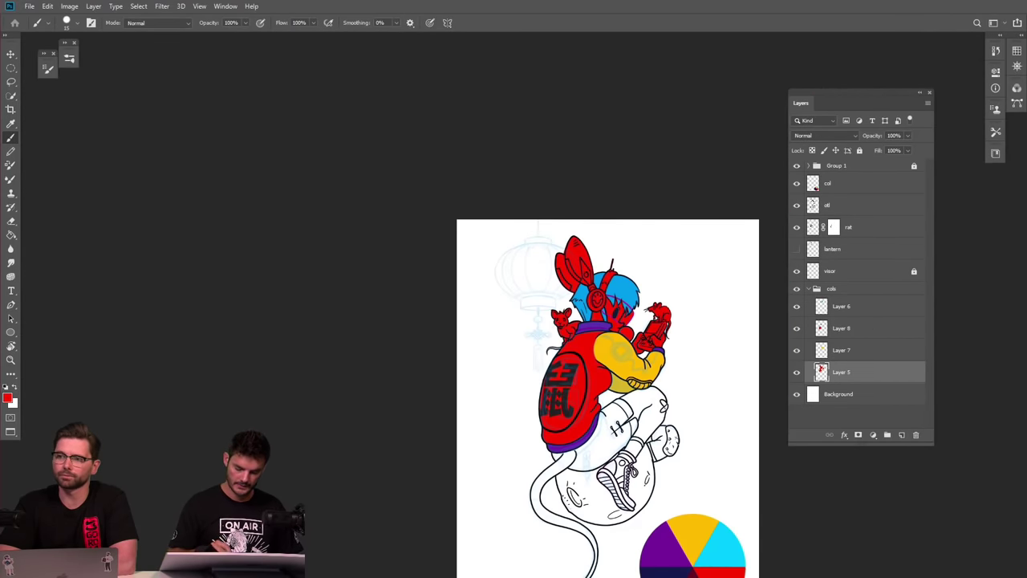
{"action": "scroll", "coordinate": [628, 413], "scroll_direction": "up", "scroll_amount": 4}
{"action": "scroll", "coordinate": [608, 376], "scroll_direction": "down", "scroll_amount": 4}
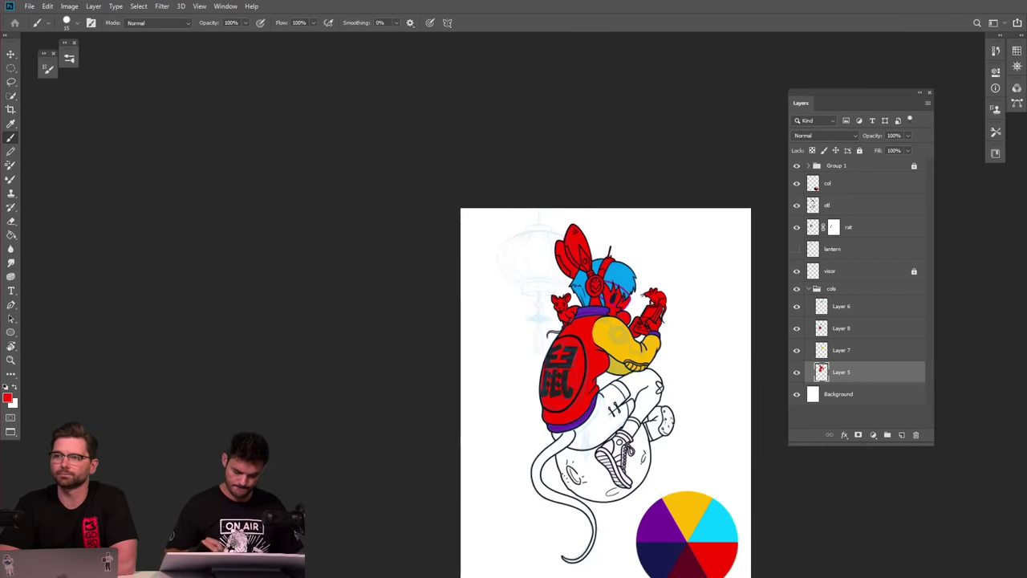
{"action": "scroll", "coordinate": [608, 369], "scroll_direction": "up", "scroll_amount": 4}
{"action": "scroll", "coordinate": [607, 369], "scroll_direction": "down", "scroll_amount": 3}
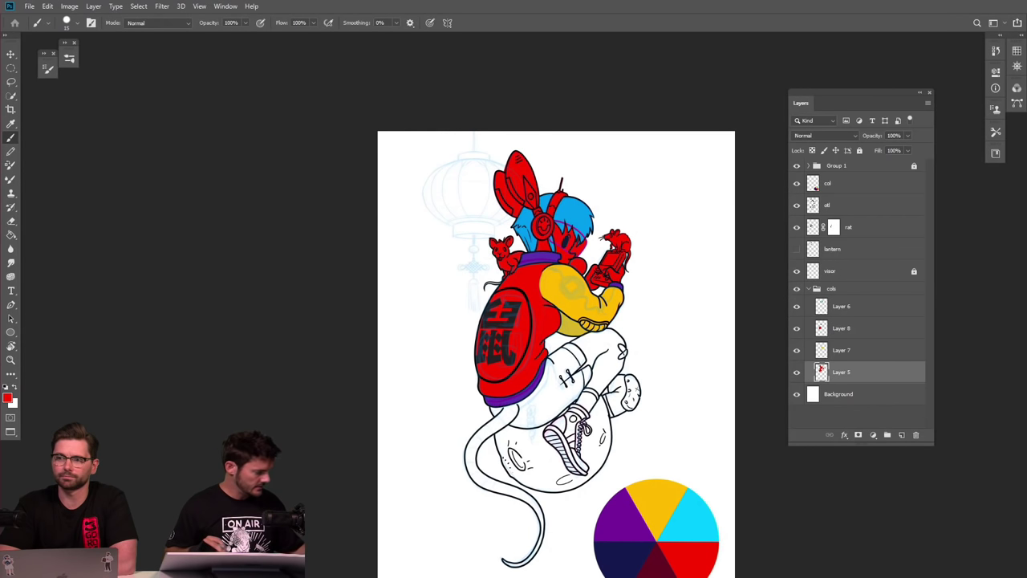
{"action": "key", "text": "l"}
{"action": "left_click_drag", "start_coordinate": [608, 369], "coordinate": [600, 289]}
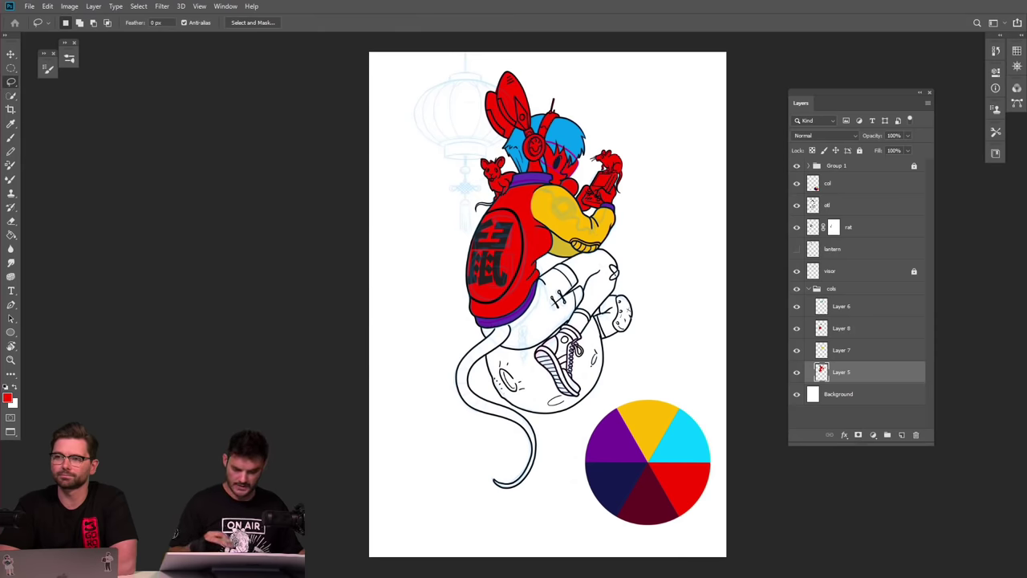
{"action": "scroll", "coordinate": [653, 193], "scroll_direction": "up", "scroll_amount": 3}
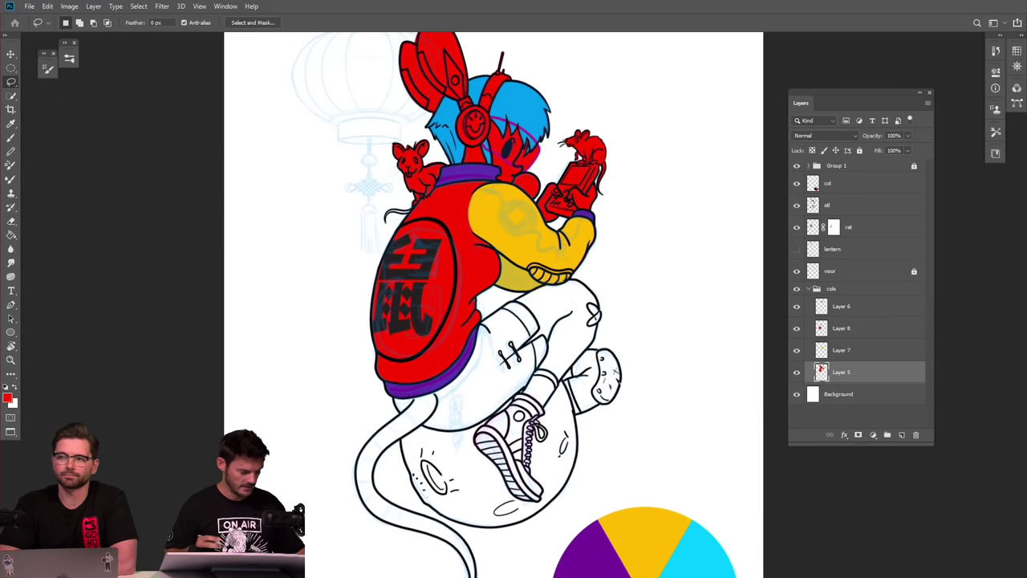
{"action": "key", "text": "ctrl+minus"}
{"action": "key", "text": "ctrl+minus"}
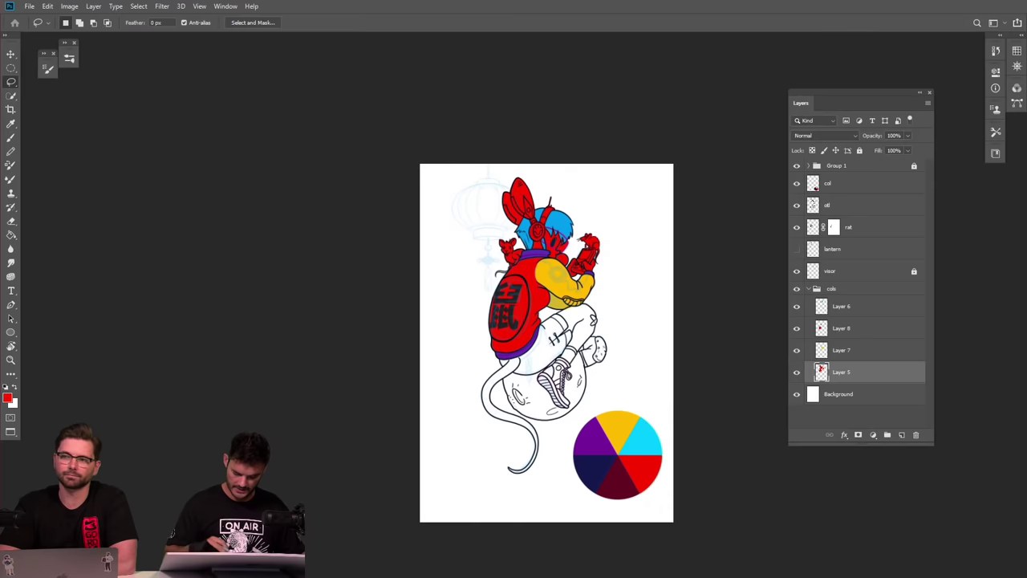
{"action": "key", "text": "ctrl+plus"}
{"action": "key", "text": "ctrl+plus"}
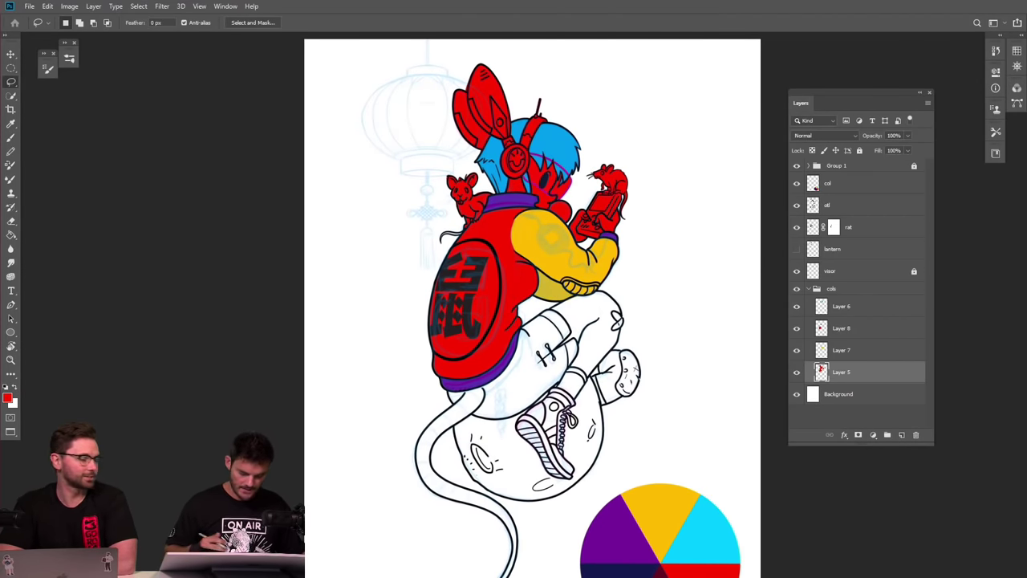
Sample the dark maroon from the colour wheel, outline the character's shorts with the Lasso and fill them on Layer 5.
{"action": "key", "text": "ctrl+minus"}
{"action": "key", "text": "i"}
{"action": "left_click", "coordinate": [629, 474]}
{"action": "key", "text": "ctrl+plus"}
{"action": "key", "text": "ctrl+plus"}
{"action": "key", "text": "ctrl+minus"}
{"action": "key", "text": "ctrl+plus"}
{"action": "key", "text": "b"}
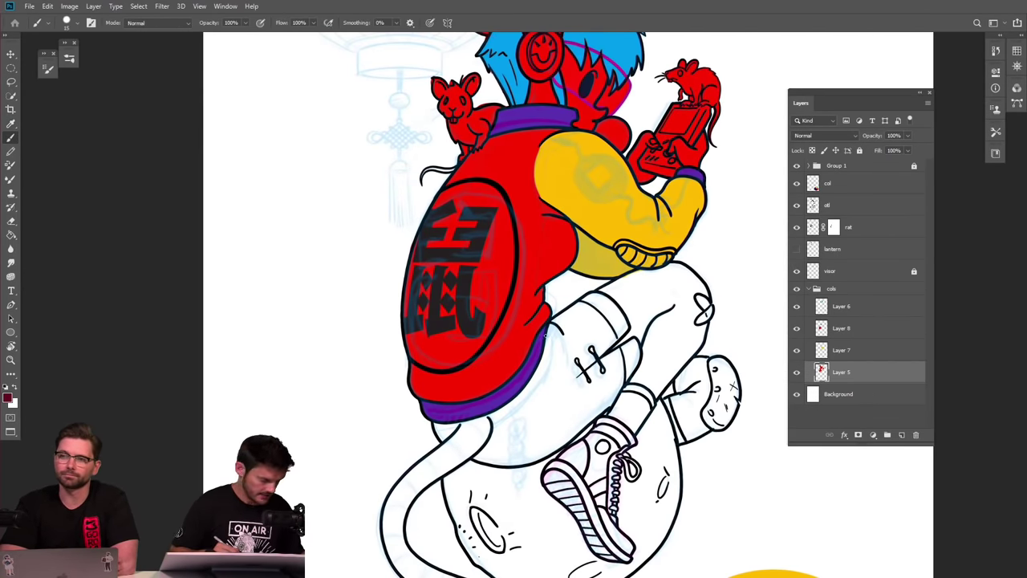
{"action": "key", "text": "l"}
{"action": "mouse_move", "coordinate": [553, 328]}
{"action": "left_mouse_down"}
{"action": "mouse_move", "coordinate": [602, 296]}
{"action": "mouse_move", "coordinate": [628, 317]}
{"action": "mouse_move", "coordinate": [636, 334]}
{"action": "mouse_move", "coordinate": [610, 362]}
{"action": "mouse_move", "coordinate": [641, 342]}
{"action": "mouse_move", "coordinate": [646, 361]}
{"action": "mouse_move", "coordinate": [622, 407]}
{"action": "mouse_move", "coordinate": [526, 469]}
{"action": "mouse_move", "coordinate": [474, 462]}
{"action": "mouse_move", "coordinate": [493, 436]}
{"action": "mouse_move", "coordinate": [490, 422]}
{"action": "mouse_move", "coordinate": [446, 448]}
{"action": "mouse_move", "coordinate": [437, 427]}
{"action": "mouse_move", "coordinate": [502, 414]}
{"action": "mouse_move", "coordinate": [555, 344]}
{"action": "left_mouse_up"}
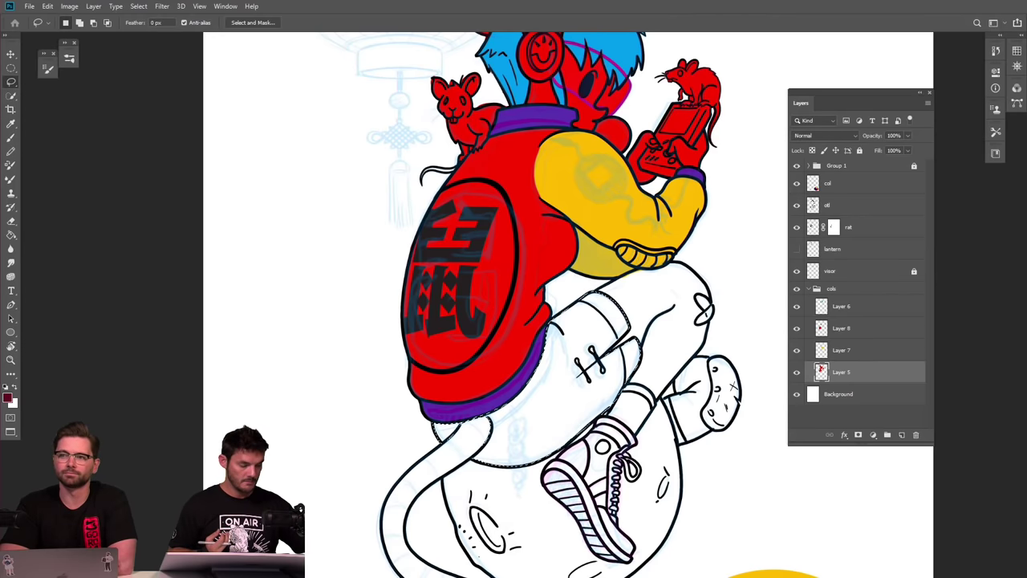
{"action": "key", "text": "alt+BackSpace"}
{"action": "key", "text": "ctrl+d"}
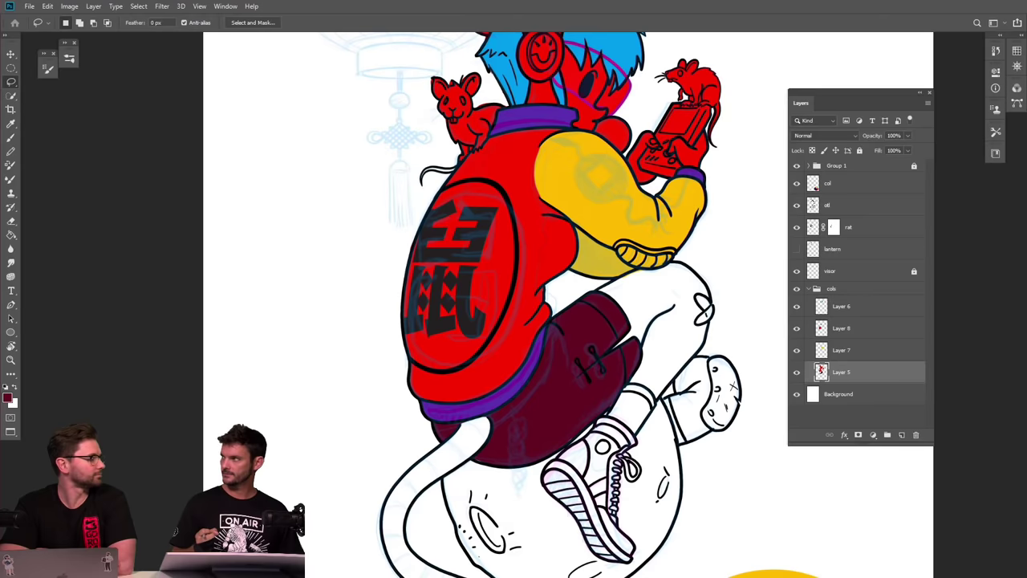
Examine the colour wheel's swatches up close and compare them with the flat colours on the figure.
{"action": "key", "text": "ctrl+minus"}
{"action": "key", "text": "ctrl+minus"}
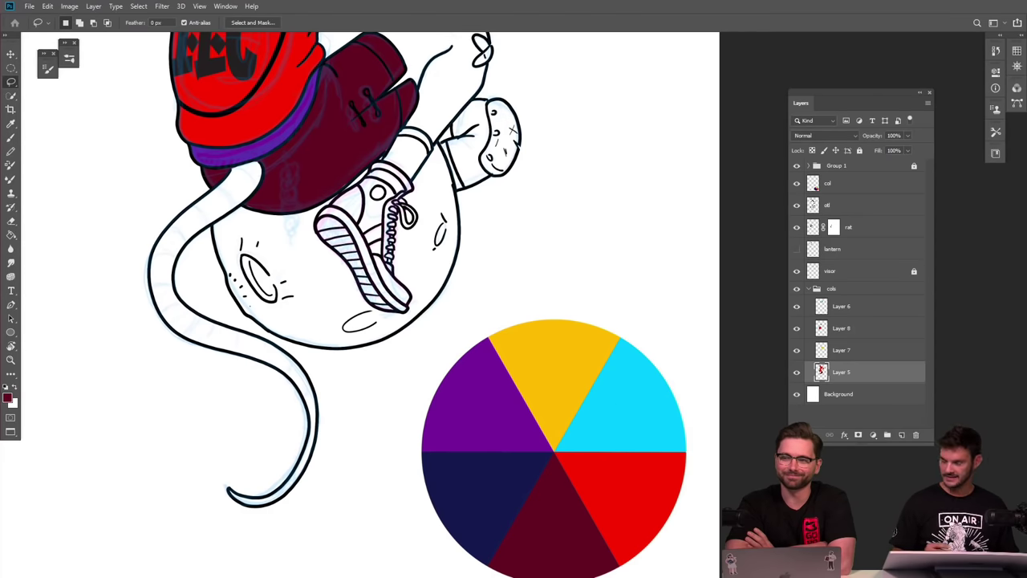
{"action": "scroll", "coordinate": [553, 450], "scroll_direction": "up", "scroll_amount": 3}
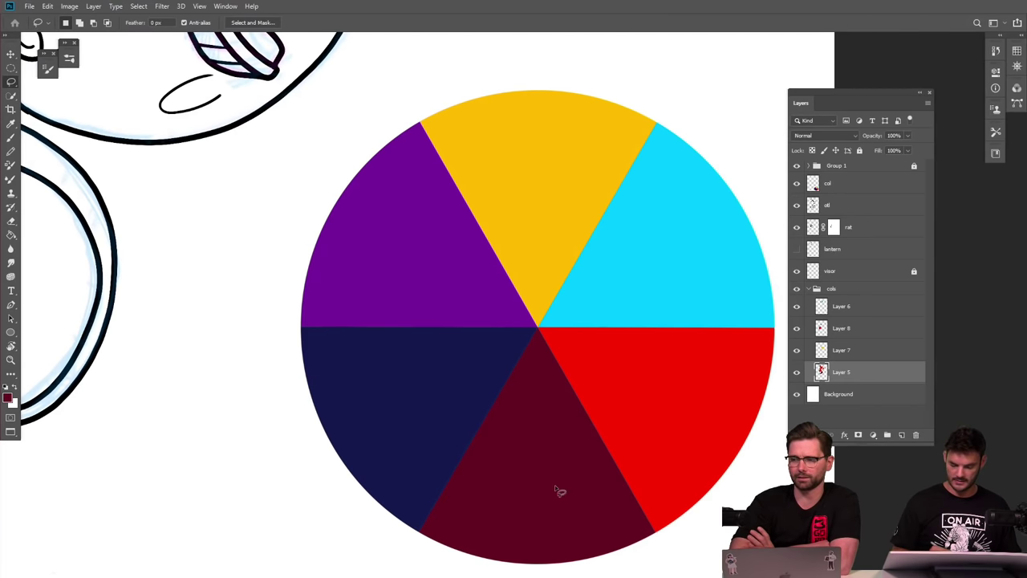
{"action": "key", "text": "c"}
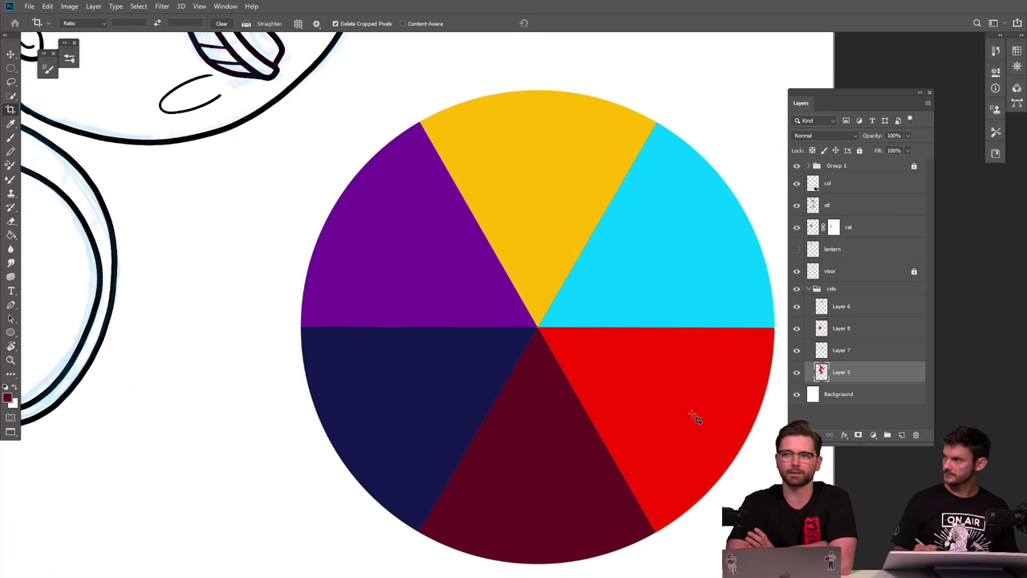
{"action": "scroll", "coordinate": [651, 428], "scroll_direction": "down", "scroll_amount": 3}
{"action": "scroll", "coordinate": [636, 449], "scroll_direction": "up", "scroll_amount": 5}
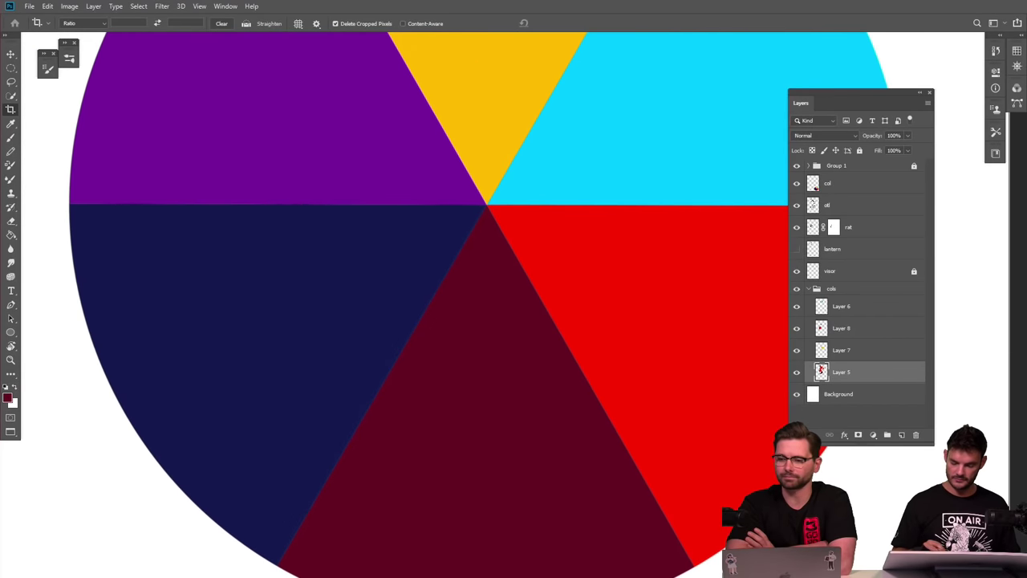
{"action": "scroll", "coordinate": [734, 486], "scroll_direction": "up", "scroll_amount": 4}
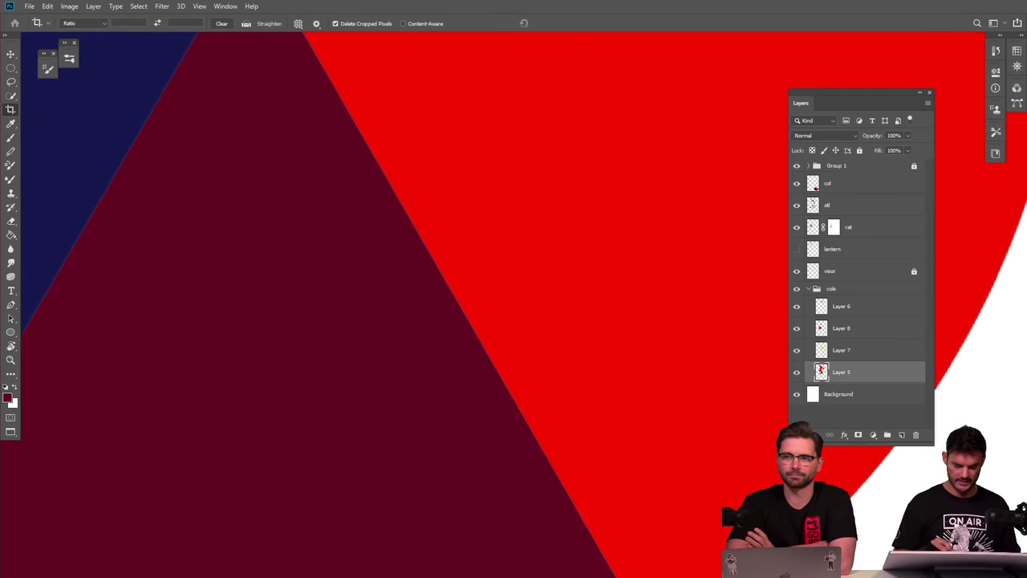
{"action": "key", "text": "i"}
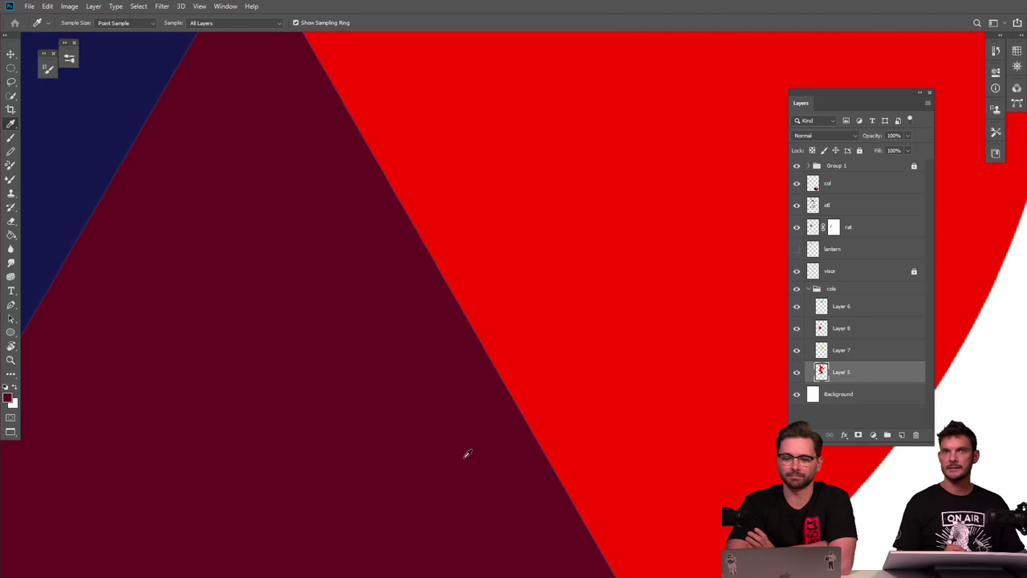
{"action": "scroll", "coordinate": [574, 428], "scroll_direction": "down", "scroll_amount": 5}
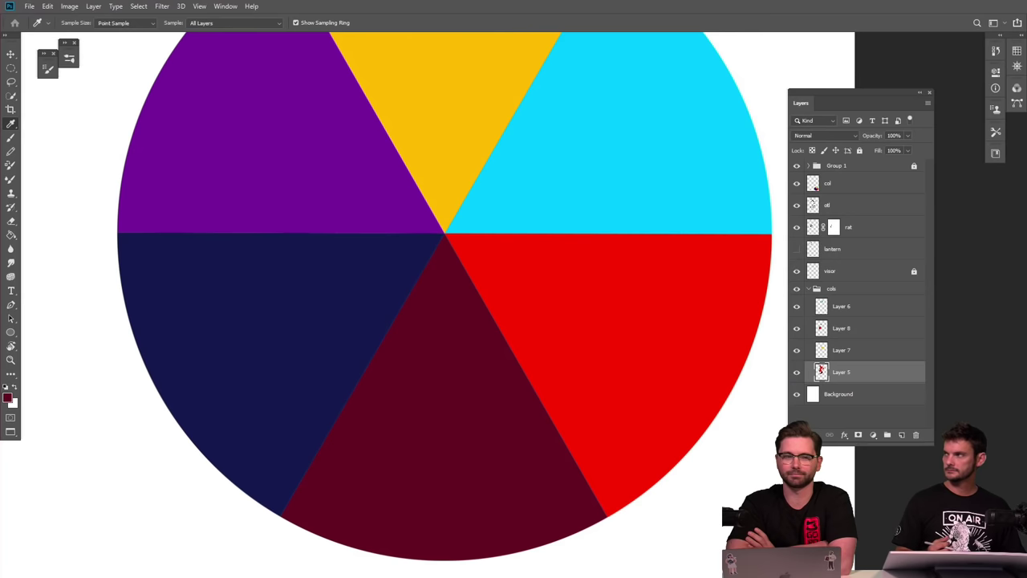
{"action": "scroll", "coordinate": [438, 297], "scroll_direction": "down", "scroll_amount": 5}
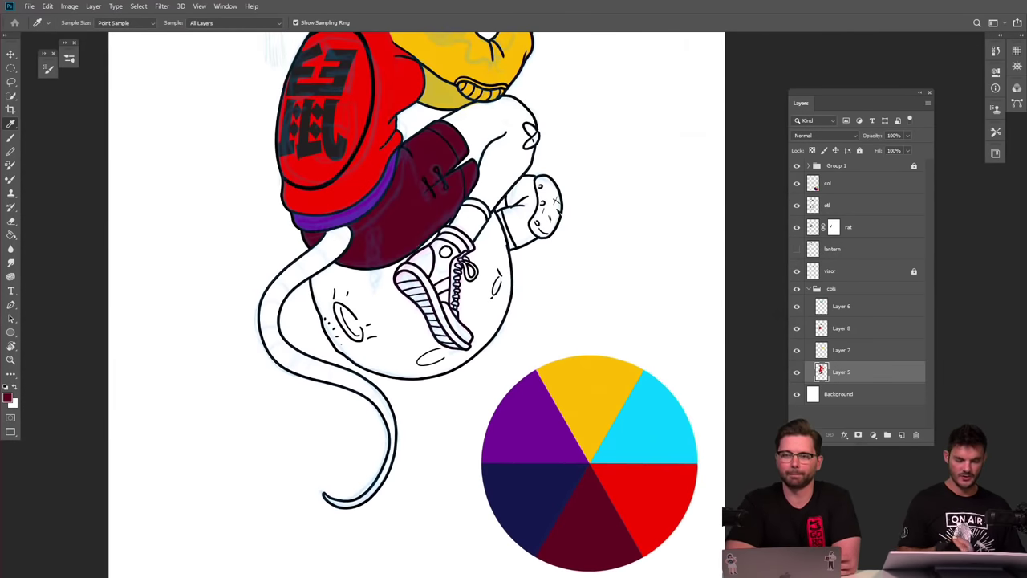
{"action": "scroll", "coordinate": [415, 304], "scroll_direction": "up", "scroll_amount": 4}
{"action": "scroll", "coordinate": [416, 304], "scroll_direction": "down", "scroll_amount": 3}
{"action": "scroll", "coordinate": [457, 320], "scroll_direction": "up", "scroll_amount": 2}
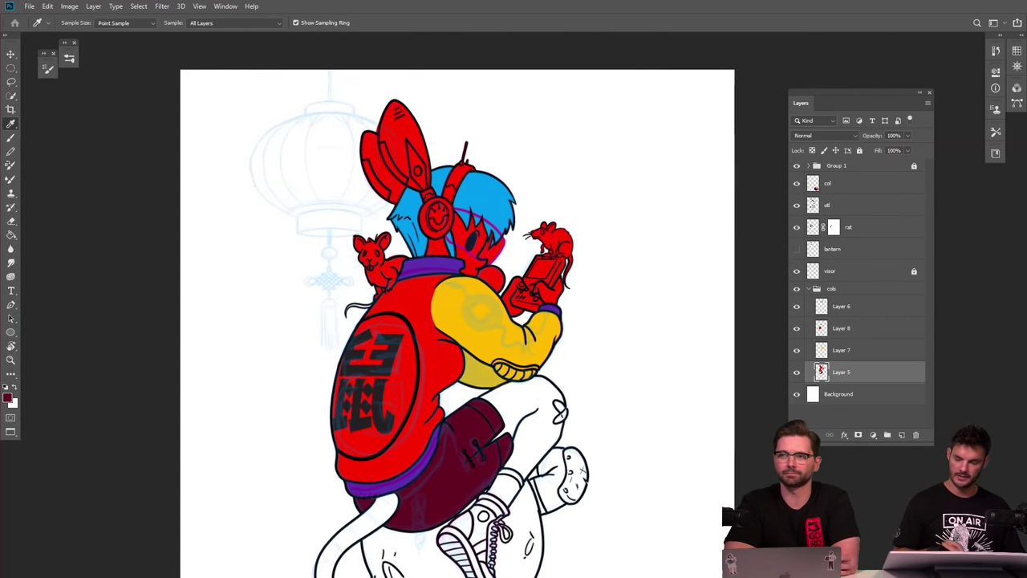
Select the cols group, sample the dark navy from the colour wheel and ready the Lasso at the bent leg.
{"action": "left_click", "coordinate": [859, 289]}
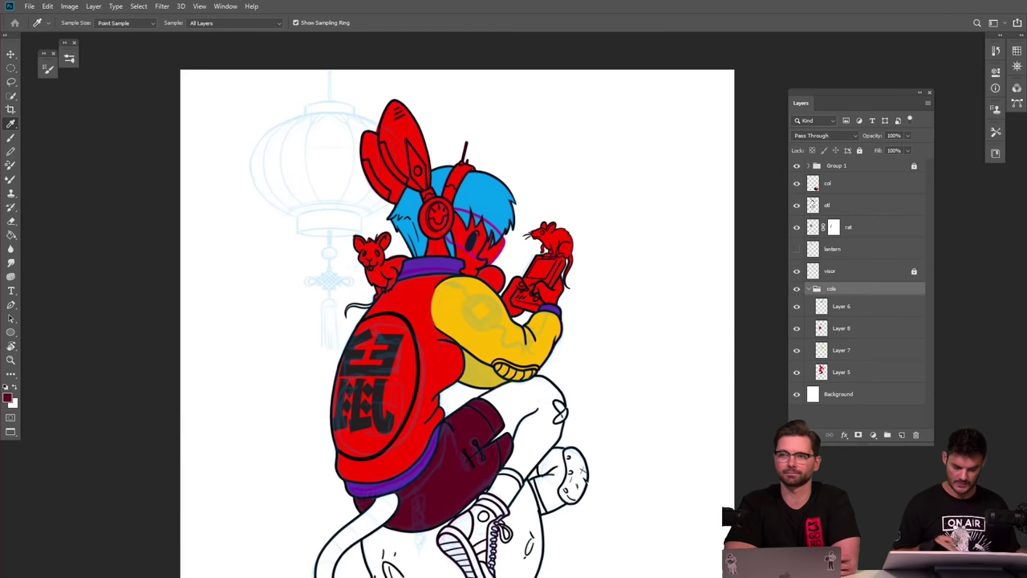
{"action": "key", "text": "ctrl+minus"}
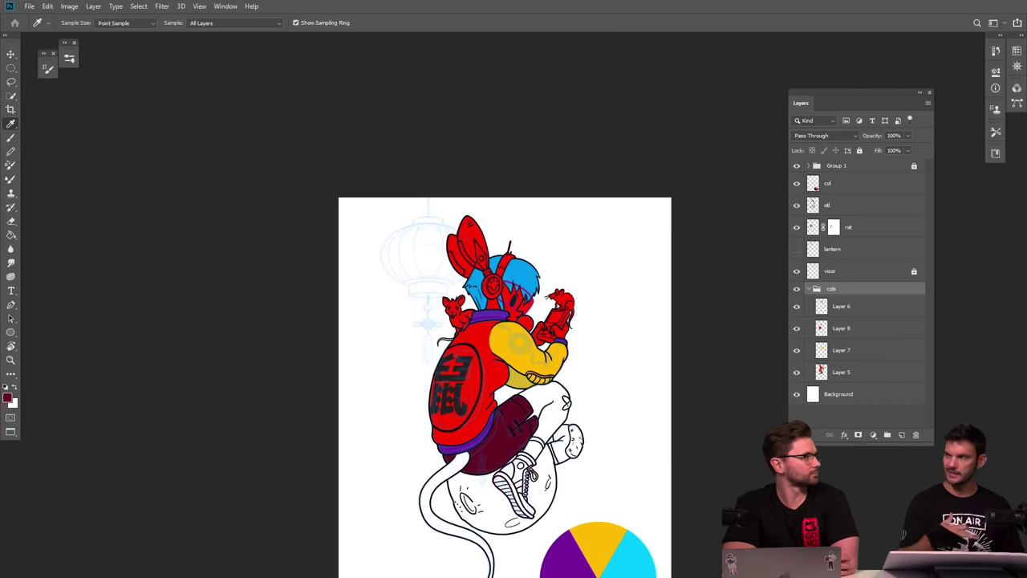
{"action": "scroll", "coordinate": [489, 413], "scroll_direction": "up", "scroll_amount": 3}
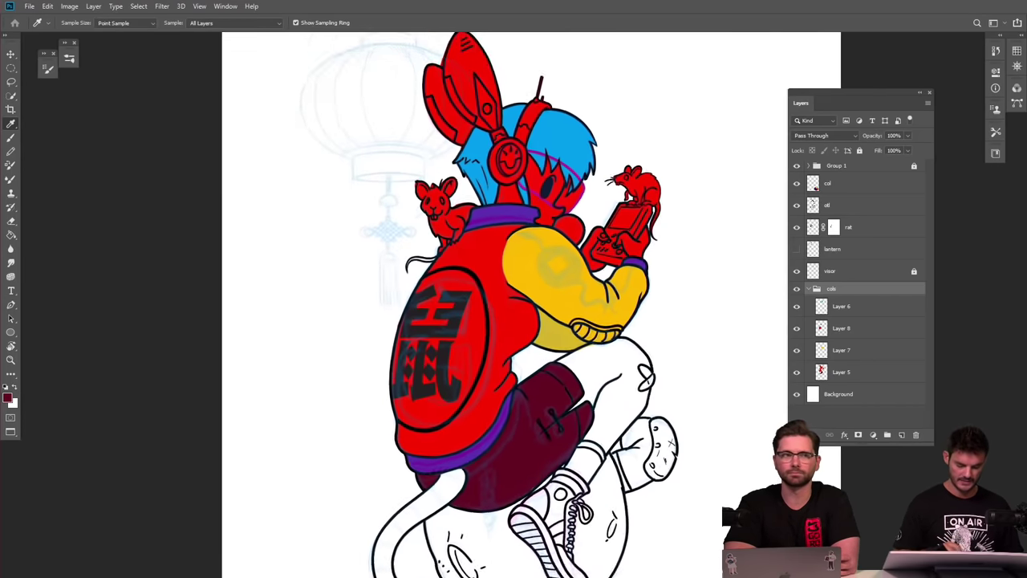
{"action": "scroll", "coordinate": [533, 311], "scroll_direction": "down", "scroll_amount": 2}
{"action": "key", "text": "ctrl+plus"}
{"action": "key", "text": "l"}
{"action": "key", "text": "ctrl+minus"}
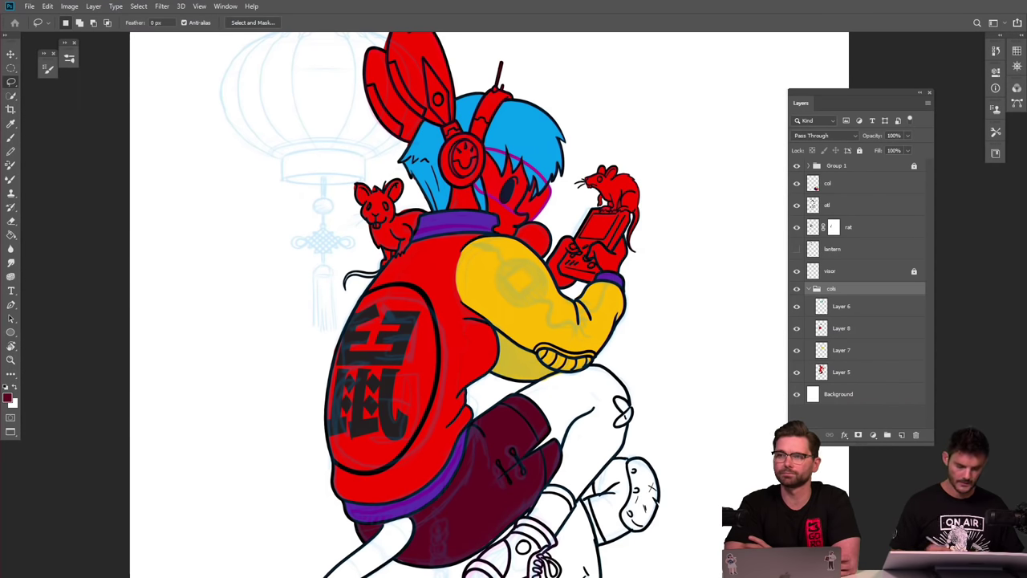
{"action": "key", "text": "h"}
{"action": "left_click_drag", "start_coordinate": [580, 249], "coordinate": [629, 431]}
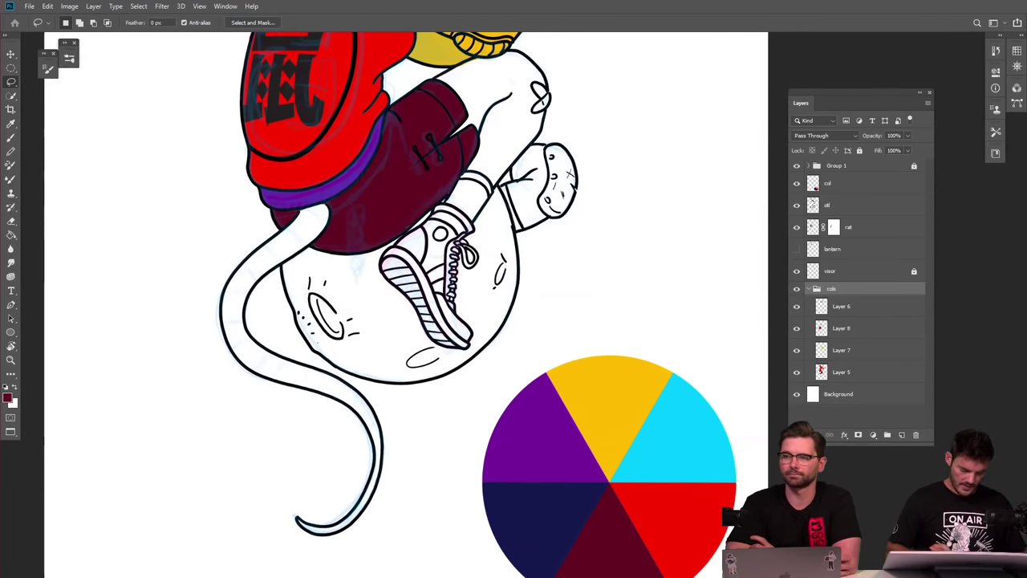
{"action": "key", "text": "i"}
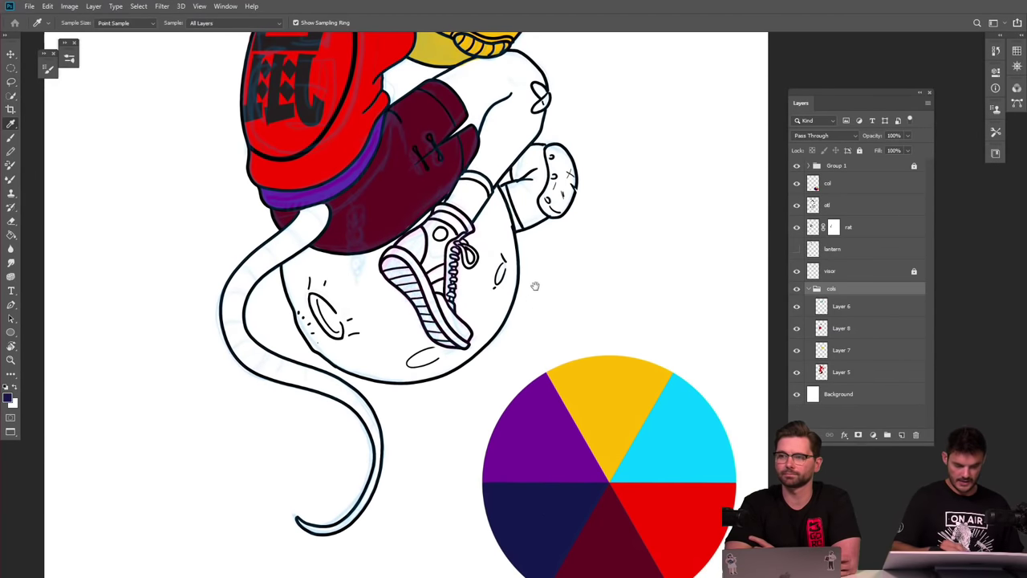
{"action": "left_click_drag", "start_coordinate": [535, 287], "coordinate": [578, 574]}
{"action": "mouse_move", "coordinate": [567, 454]}
{"action": "left_mouse_down"}
{"action": "mouse_move", "coordinate": [599, 534]}
{"action": "mouse_move", "coordinate": [577, 460]}
{"action": "left_mouse_up"}
{"action": "key", "text": "l"}
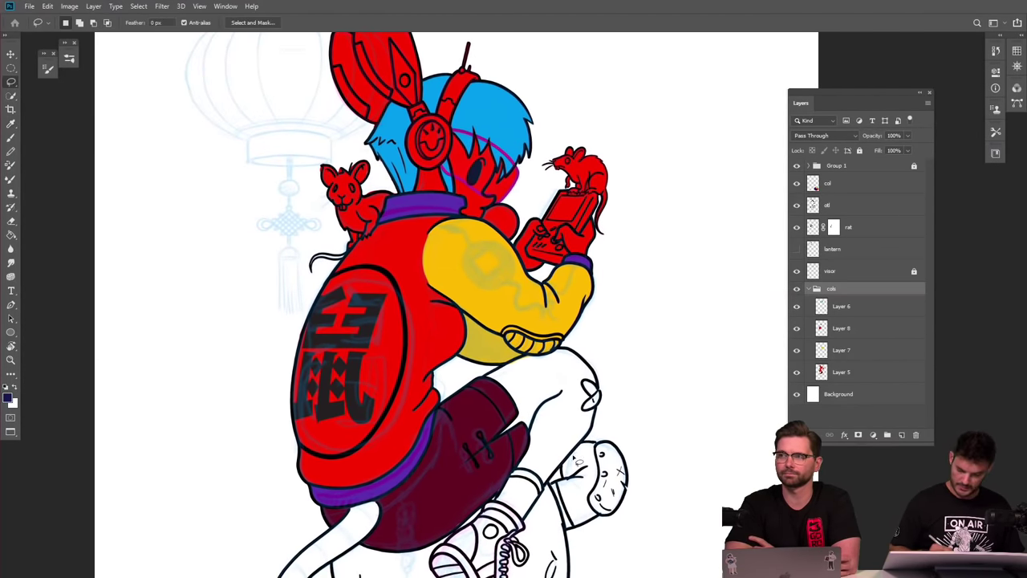
Add a new layer above Layer 5, outline the bent leg with the Lasso and fill it with dark navy.
{"action": "left_click", "coordinate": [866, 372]}
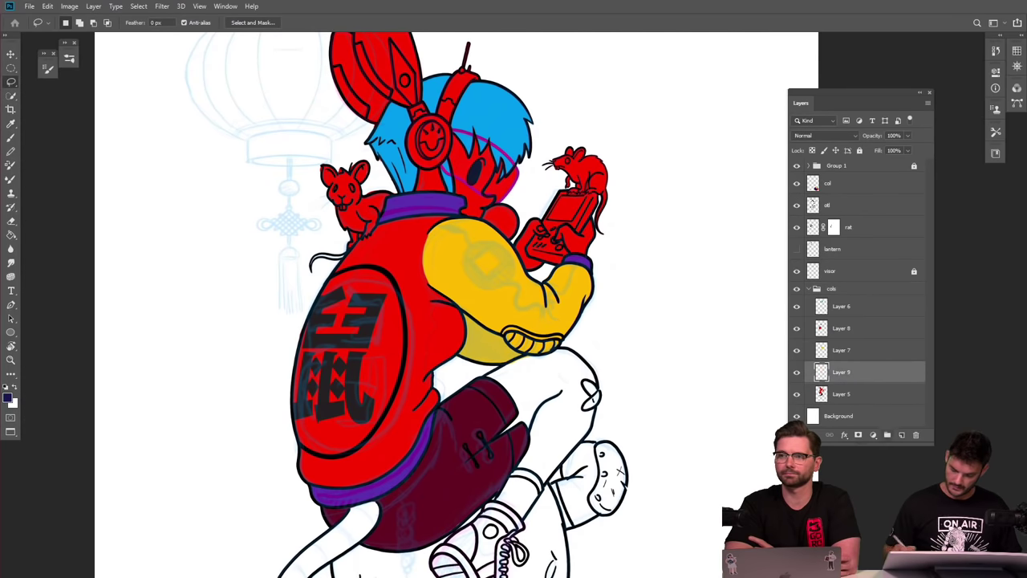
{"action": "mouse_move", "coordinate": [562, 462]}
{"action": "left_mouse_down"}
{"action": "mouse_move", "coordinate": [592, 421]}
{"action": "mouse_move", "coordinate": [591, 371]}
{"action": "mouse_move", "coordinate": [552, 353]}
{"action": "mouse_move", "coordinate": [490, 383]}
{"action": "mouse_move", "coordinate": [521, 420]}
{"action": "mouse_move", "coordinate": [503, 437]}
{"action": "mouse_move", "coordinate": [529, 433]}
{"action": "mouse_move", "coordinate": [522, 475]}
{"action": "mouse_move", "coordinate": [546, 491]}
{"action": "mouse_move", "coordinate": [594, 397]}
{"action": "mouse_move", "coordinate": [566, 350]}
{"action": "left_mouse_up"}
{"action": "key", "text": "alt+BackSpace"}
{"action": "key", "text": "ctrl+d"}
{"action": "scroll", "coordinate": [633, 419], "scroll_direction": "down", "scroll_amount": 5}
{"action": "scroll", "coordinate": [633, 425], "scroll_direction": "up", "scroll_amount": 6}
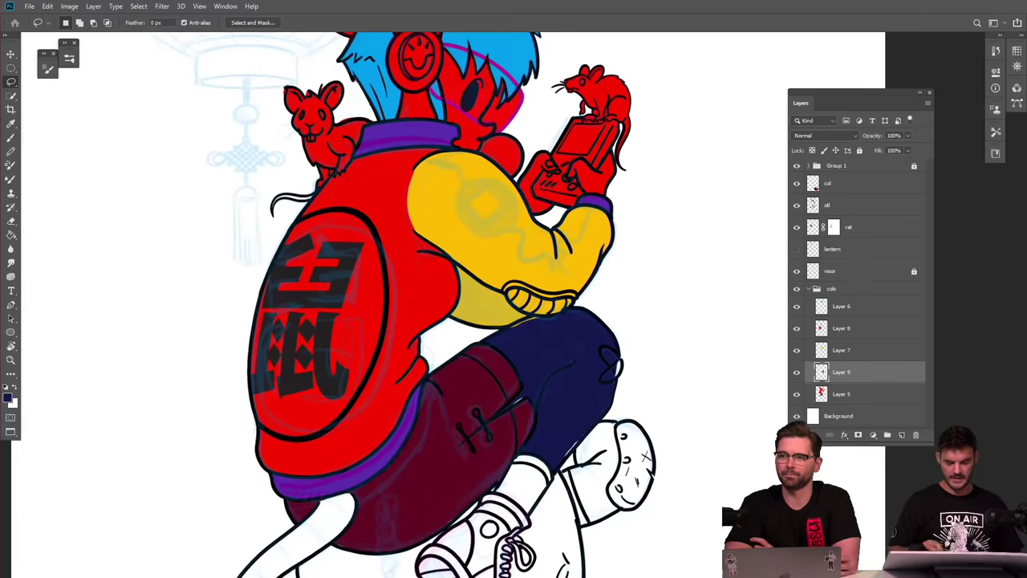
Hide Group 1, then brush navy into the gap beside the shorts' hem and the narrow strip of the rear leg on Layer 9.
{"action": "mouse_move", "coordinate": [523, 399]}
{"action": "left_mouse_down"}
{"action": "mouse_move", "coordinate": [508, 406]}
{"action": "mouse_move", "coordinate": [527, 401]}
{"action": "left_mouse_up"}
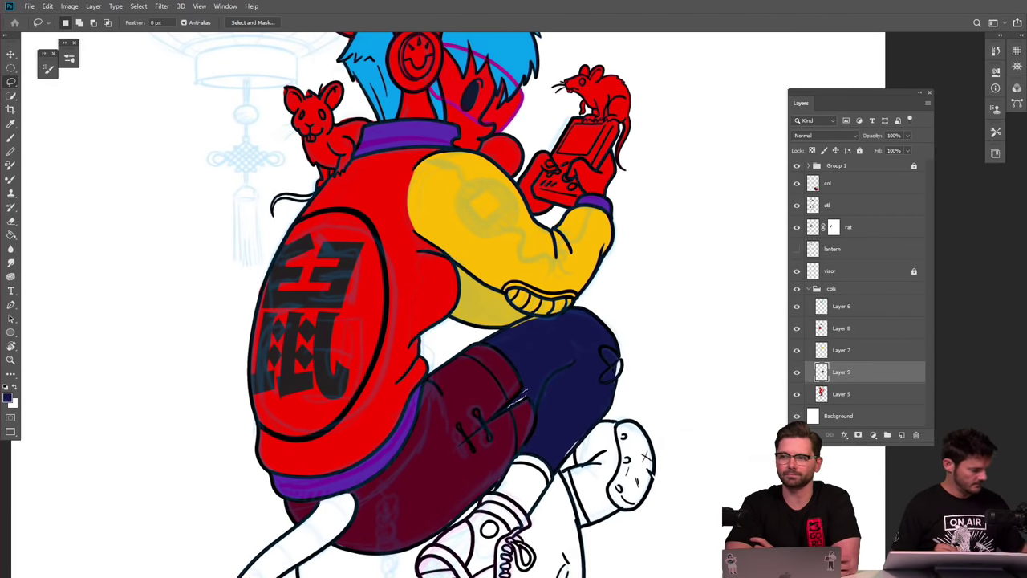
{"action": "left_click", "coordinate": [796, 165]}
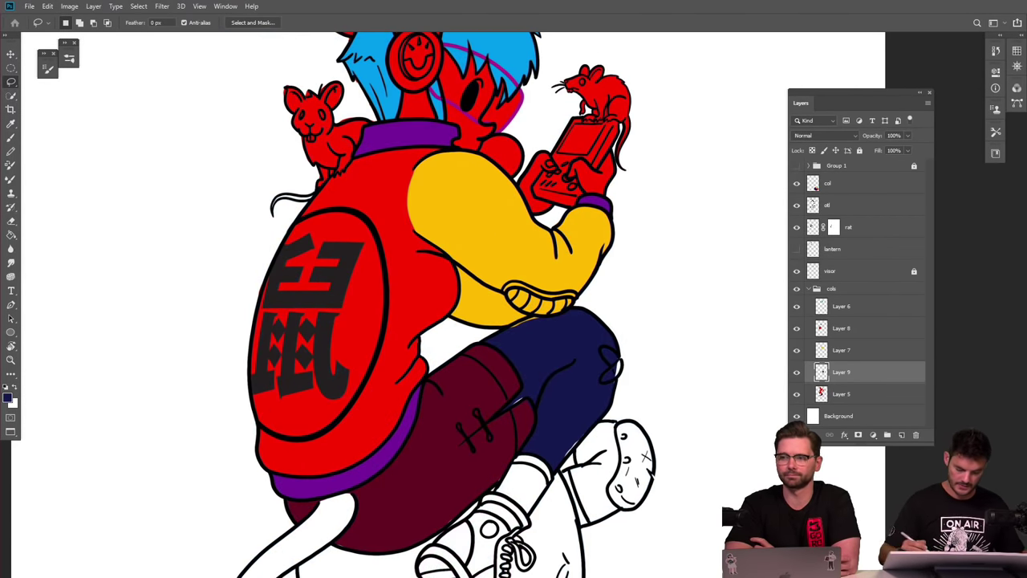
{"action": "key", "text": "b"}
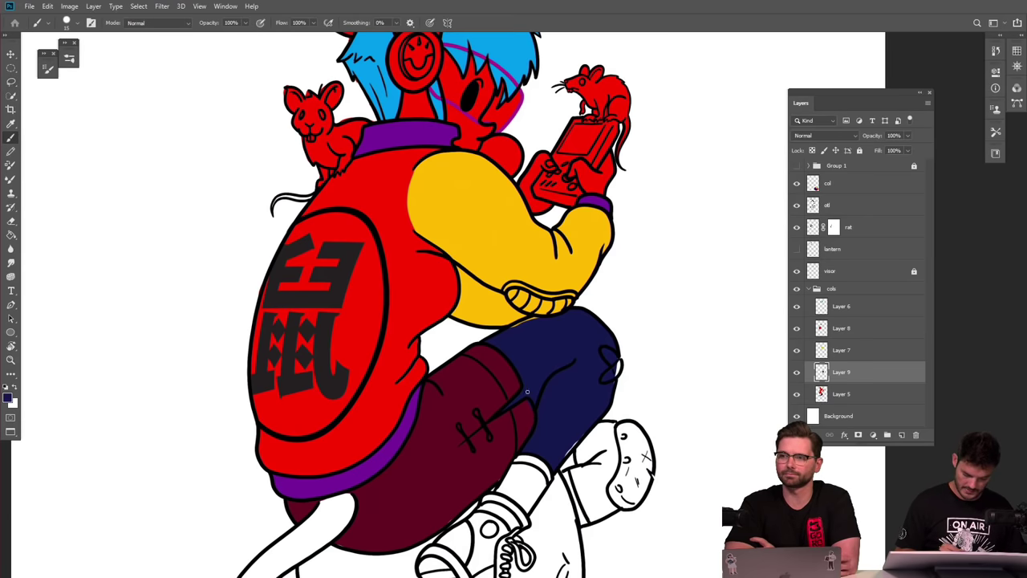
{"action": "scroll", "coordinate": [597, 375], "scroll_direction": "down", "scroll_amount": 5}
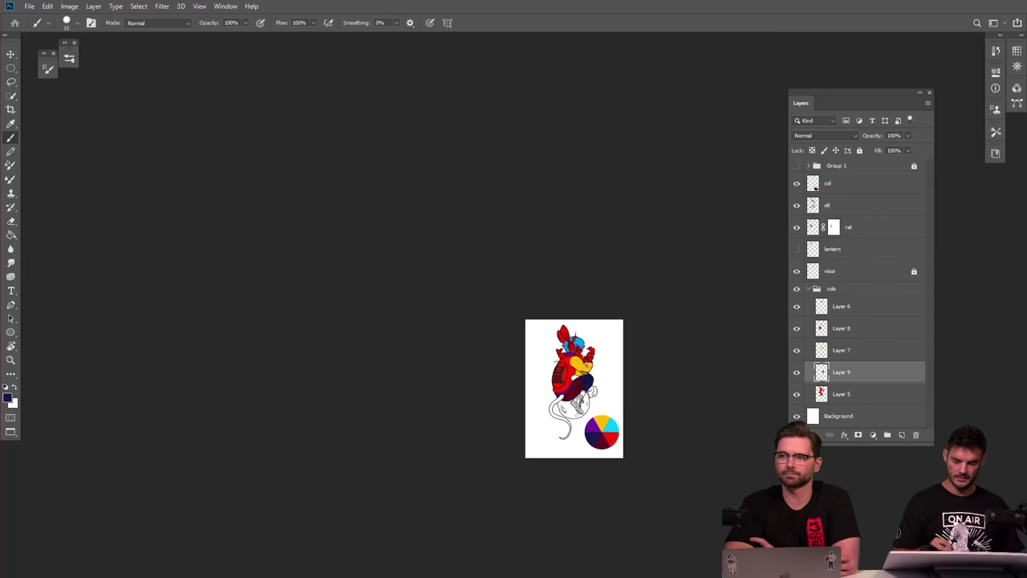
{"action": "scroll", "coordinate": [503, 358], "scroll_direction": "up", "scroll_amount": 8}
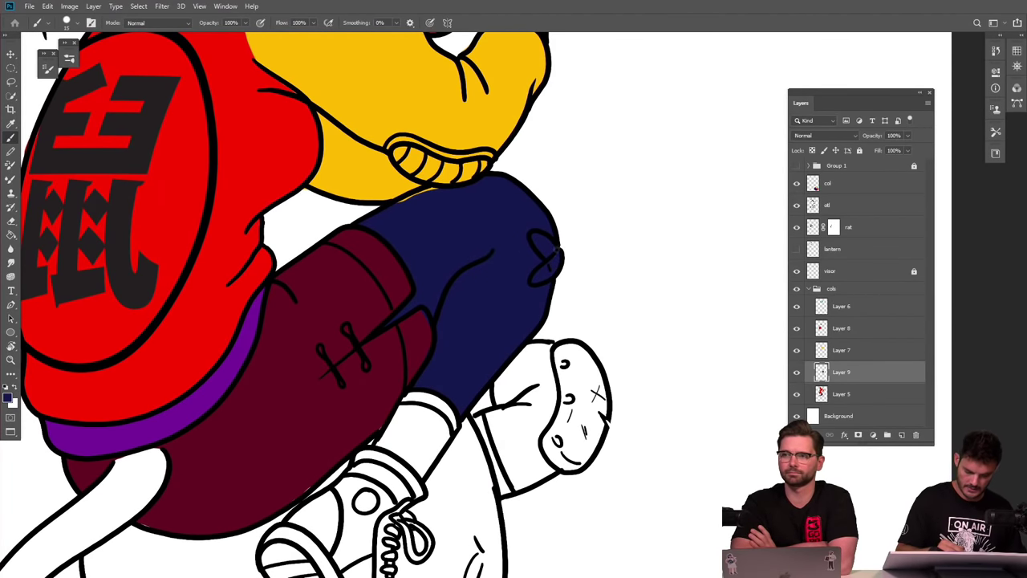
{"action": "mouse_move", "coordinate": [490, 395]}
{"action": "left_mouse_down"}
{"action": "mouse_move", "coordinate": [469, 414]}
{"action": "mouse_move", "coordinate": [482, 405]}
{"action": "mouse_move", "coordinate": [485, 439]}
{"action": "mouse_move", "coordinate": [476, 422]}
{"action": "mouse_move", "coordinate": [502, 493]}
{"action": "left_mouse_up"}
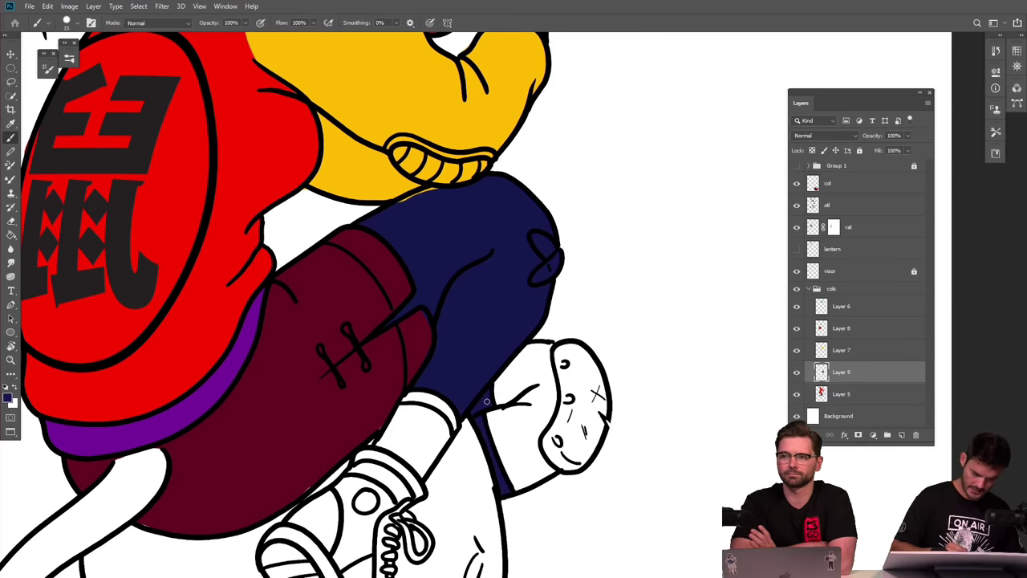
Brush dark navy over the character's neck and the main part of the face on Layer 9.
{"action": "left_click_drag", "start_coordinate": [490, 167], "coordinate": [541, 442]}
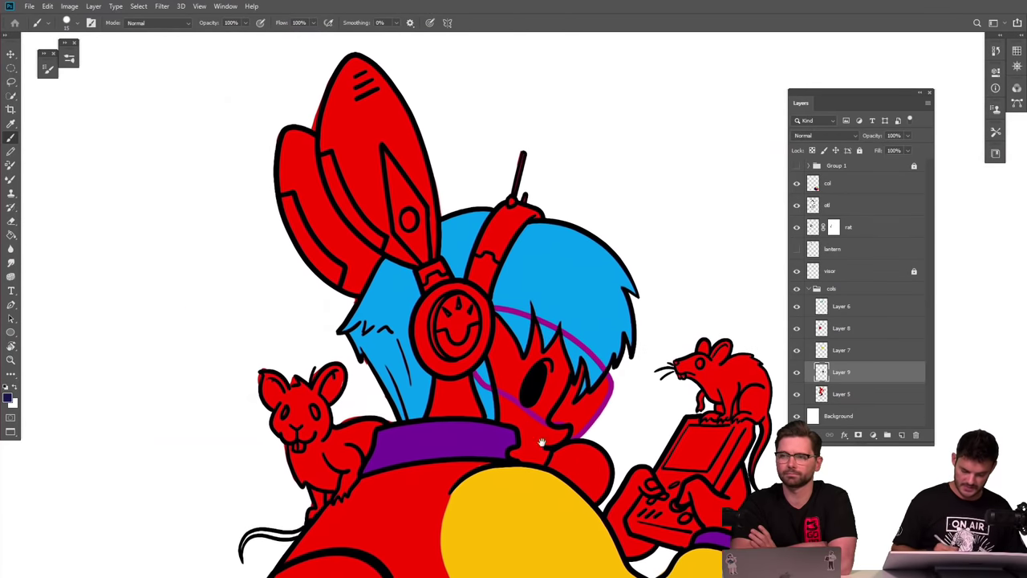
{"action": "mouse_move", "coordinate": [546, 423]}
{"action": "left_mouse_down"}
{"action": "mouse_move", "coordinate": [570, 383]}
{"action": "mouse_move", "coordinate": [563, 341]}
{"action": "mouse_move", "coordinate": [545, 359]}
{"action": "mouse_move", "coordinate": [538, 331]}
{"action": "mouse_move", "coordinate": [530, 362]}
{"action": "mouse_move", "coordinate": [502, 323]}
{"action": "mouse_move", "coordinate": [493, 357]}
{"action": "mouse_move", "coordinate": [504, 423]}
{"action": "mouse_move", "coordinate": [526, 437]}
{"action": "mouse_move", "coordinate": [516, 460]}
{"action": "mouse_move", "coordinate": [545, 467]}
{"action": "left_mouse_up"}
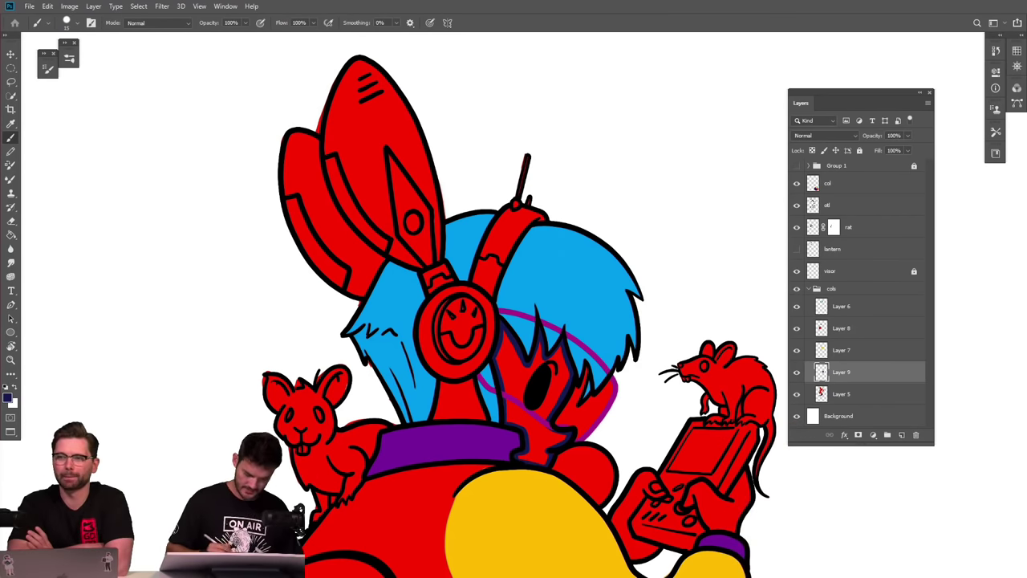
{"action": "mouse_move", "coordinate": [474, 395]}
{"action": "left_mouse_down"}
{"action": "mouse_move", "coordinate": [481, 421]}
{"action": "mouse_move", "coordinate": [432, 419]}
{"action": "mouse_move", "coordinate": [441, 379]}
{"action": "mouse_move", "coordinate": [473, 393]}
{"action": "mouse_move", "coordinate": [483, 419]}
{"action": "mouse_move", "coordinate": [464, 384]}
{"action": "mouse_move", "coordinate": [474, 418]}
{"action": "mouse_move", "coordinate": [455, 379]}
{"action": "mouse_move", "coordinate": [439, 378]}
{"action": "mouse_move", "coordinate": [438, 406]}
{"action": "left_mouse_up"}
{"action": "mouse_move", "coordinate": [499, 369]}
{"action": "left_mouse_down"}
{"action": "mouse_move", "coordinate": [508, 423]}
{"action": "mouse_move", "coordinate": [525, 426]}
{"action": "mouse_move", "coordinate": [532, 464]}
{"action": "mouse_move", "coordinate": [555, 445]}
{"action": "mouse_move", "coordinate": [541, 454]}
{"action": "mouse_move", "coordinate": [566, 378]}
{"action": "mouse_move", "coordinate": [559, 343]}
{"action": "mouse_move", "coordinate": [543, 440]}
{"action": "mouse_move", "coordinate": [549, 358]}
{"action": "mouse_move", "coordinate": [529, 421]}
{"action": "mouse_move", "coordinate": [502, 328]}
{"action": "mouse_move", "coordinate": [498, 352]}
{"action": "mouse_move", "coordinate": [507, 376]}
{"action": "mouse_move", "coordinate": [503, 345]}
{"action": "mouse_move", "coordinate": [527, 433]}
{"action": "mouse_move", "coordinate": [516, 350]}
{"action": "left_mouse_up"}
{"action": "left_click_drag", "start_coordinate": [513, 423], "coordinate": [552, 368]}
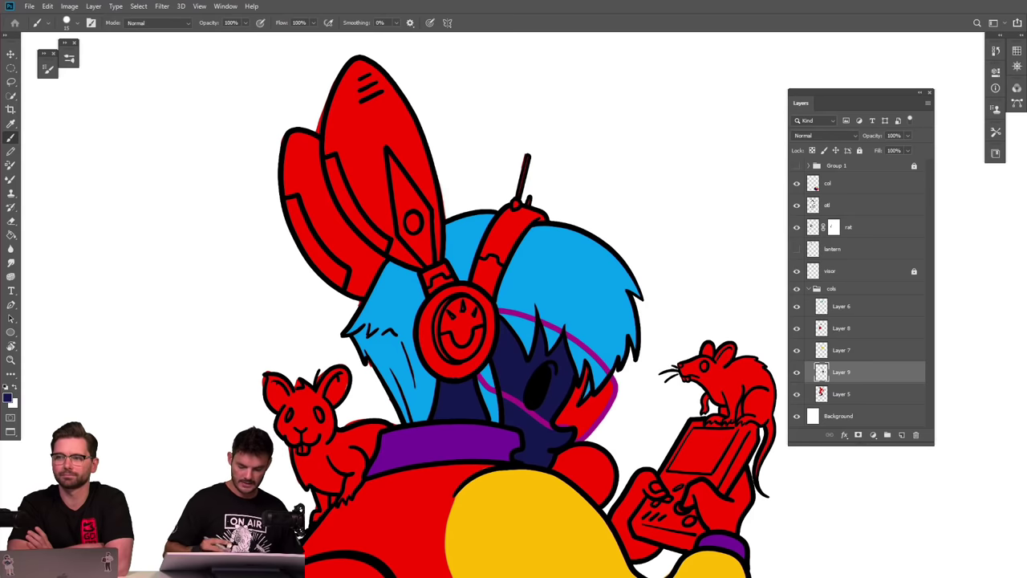
Compare the whole figure with and without the navy areas by toggling the visibility of Layer 9.
{"action": "scroll", "coordinate": [611, 341], "scroll_direction": "down", "scroll_amount": 8}
{"action": "scroll", "coordinate": [623, 454], "scroll_direction": "up", "scroll_amount": 6}
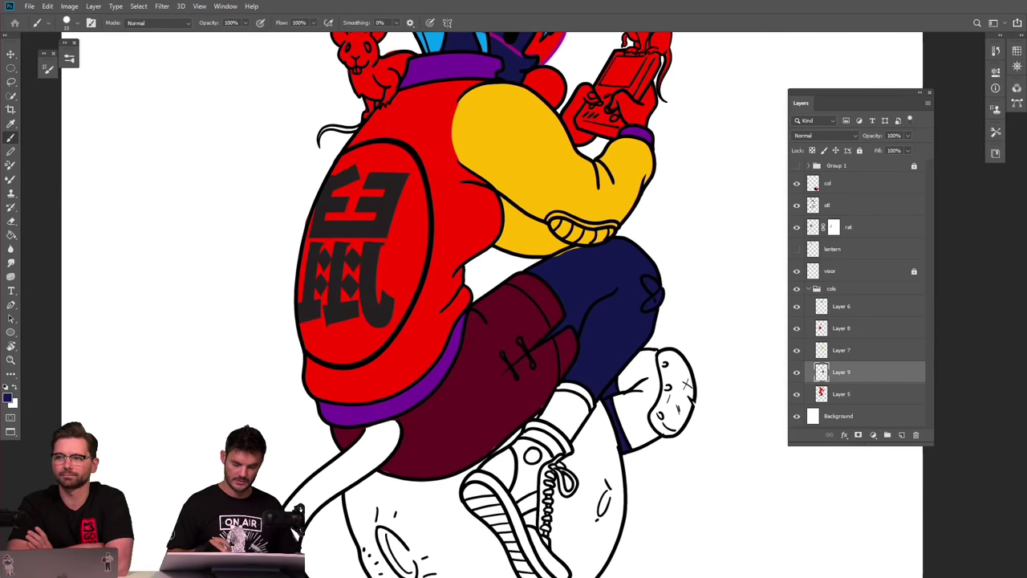
{"action": "scroll", "coordinate": [498, 321], "scroll_direction": "down", "scroll_amount": 3}
{"action": "scroll", "coordinate": [497, 321], "scroll_direction": "up", "scroll_amount": 1}
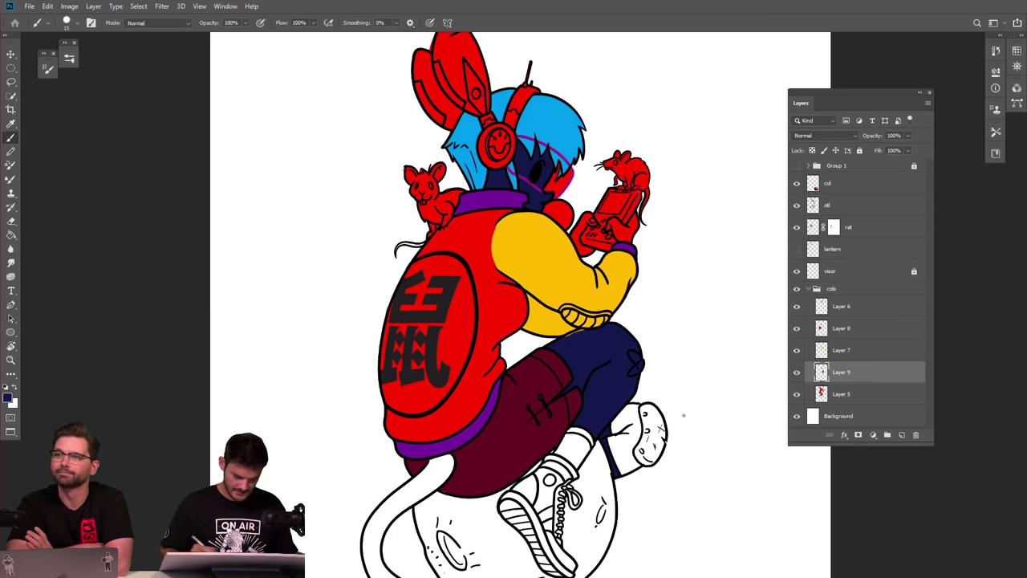
{"action": "key", "text": "v"}
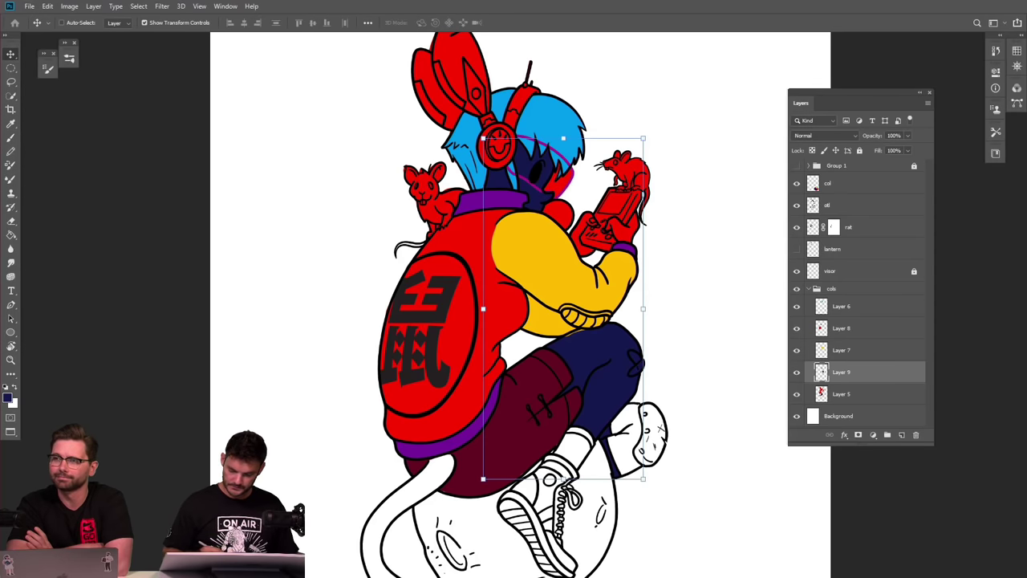
{"action": "left_click", "coordinate": [796, 372]}
{"action": "left_click", "coordinate": [797, 372]}
{"action": "left_click", "coordinate": [797, 372]}
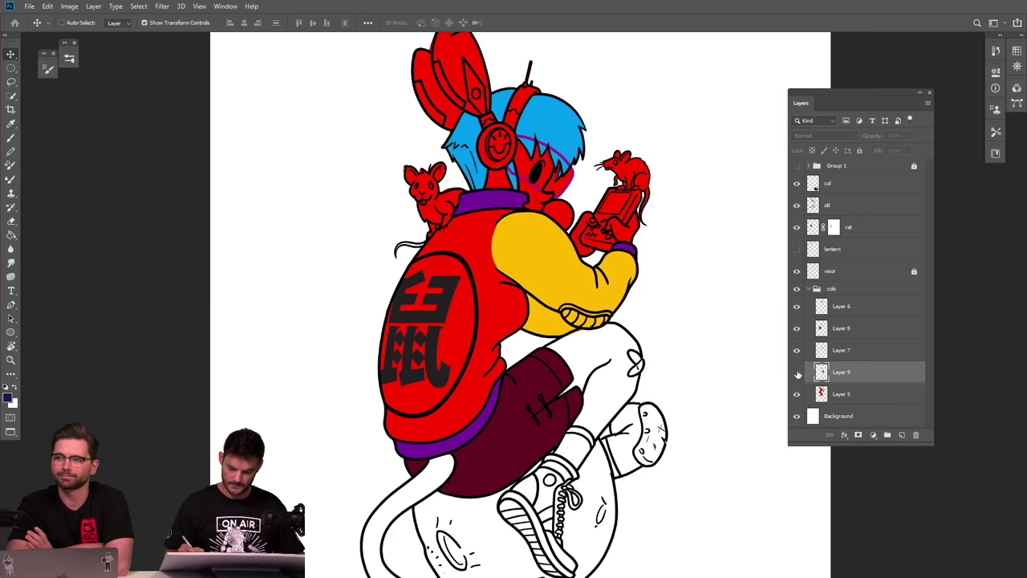
{"action": "left_click", "coordinate": [797, 373]}
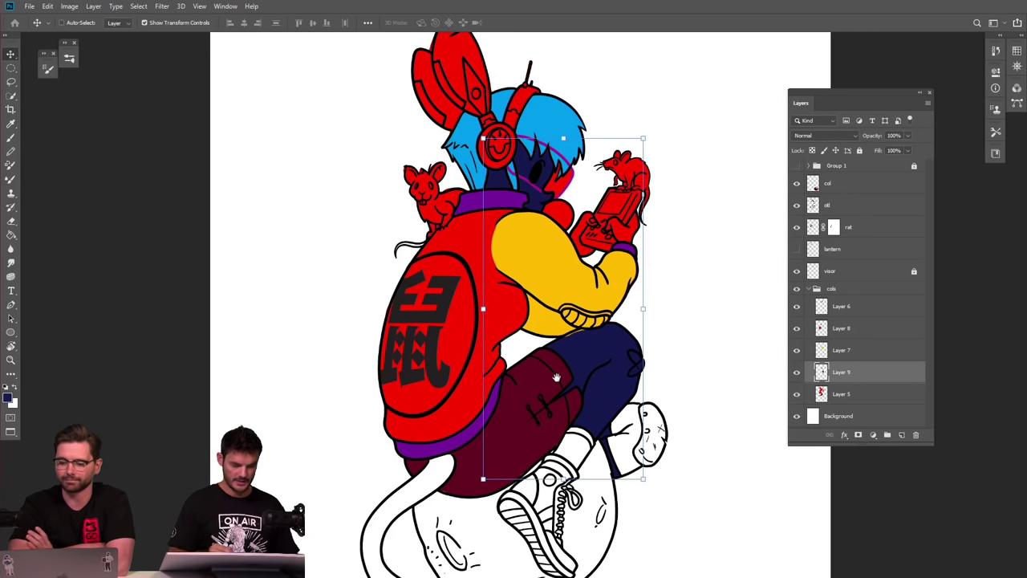
Check which coloured areas belong to Layer 5 by toggling its visibility.
{"action": "left_click_drag", "start_coordinate": [561, 382], "coordinate": [609, 449]}
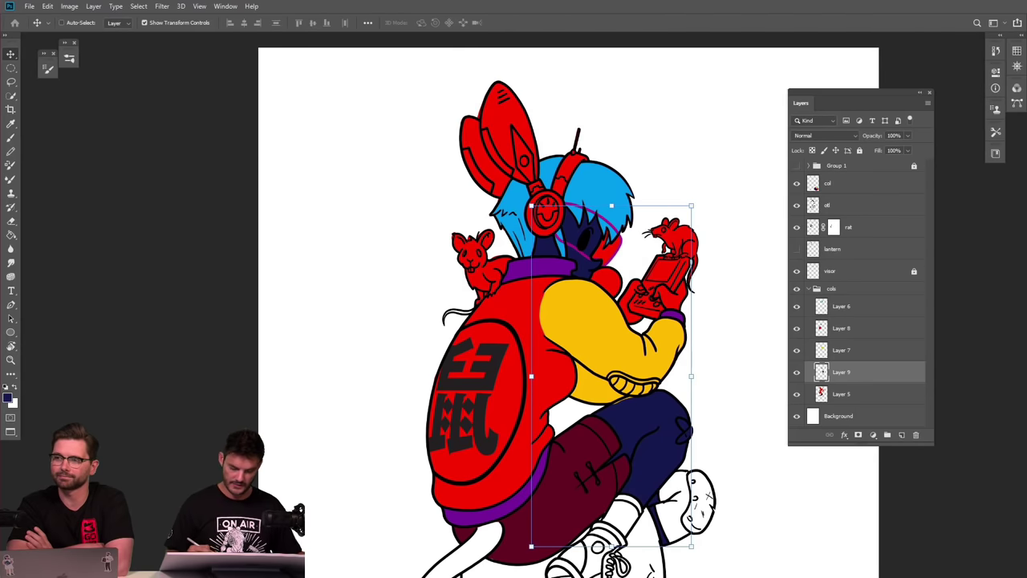
{"action": "key", "text": "b"}
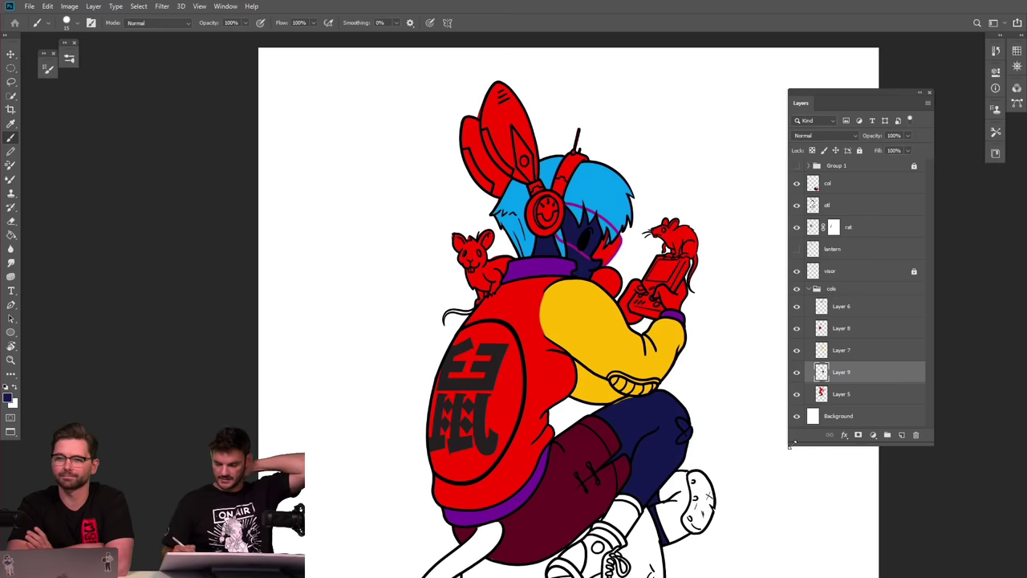
{"action": "left_click", "coordinate": [797, 395]}
{"action": "left_click", "coordinate": [797, 395]}
{"action": "left_click", "coordinate": [799, 395]}
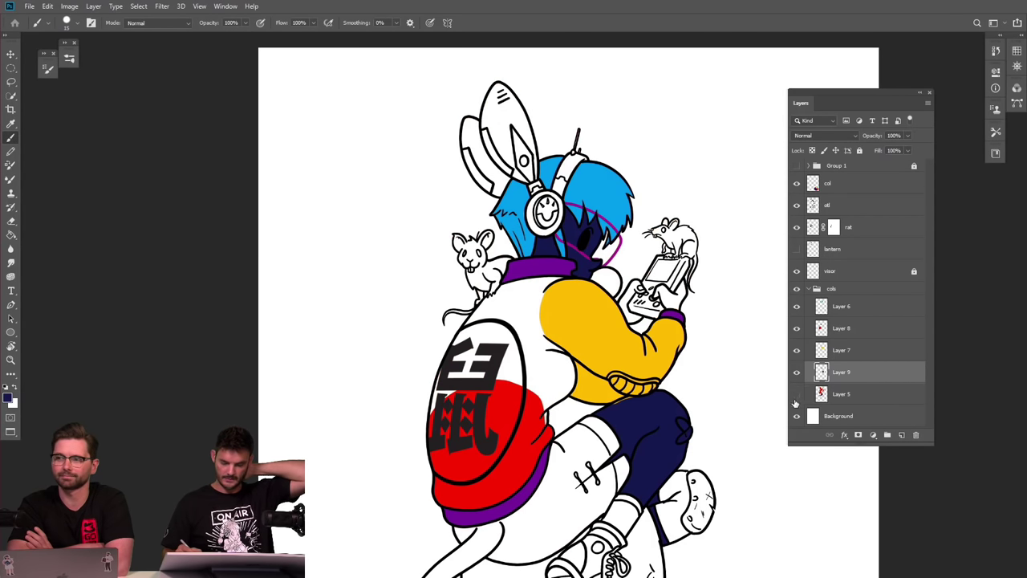
{"action": "left_click", "coordinate": [797, 395]}
Outline the maroon shorts on Layer 5 with the Lasso and cut them onto a new layer of their own.
{"action": "left_click", "coordinate": [850, 396]}
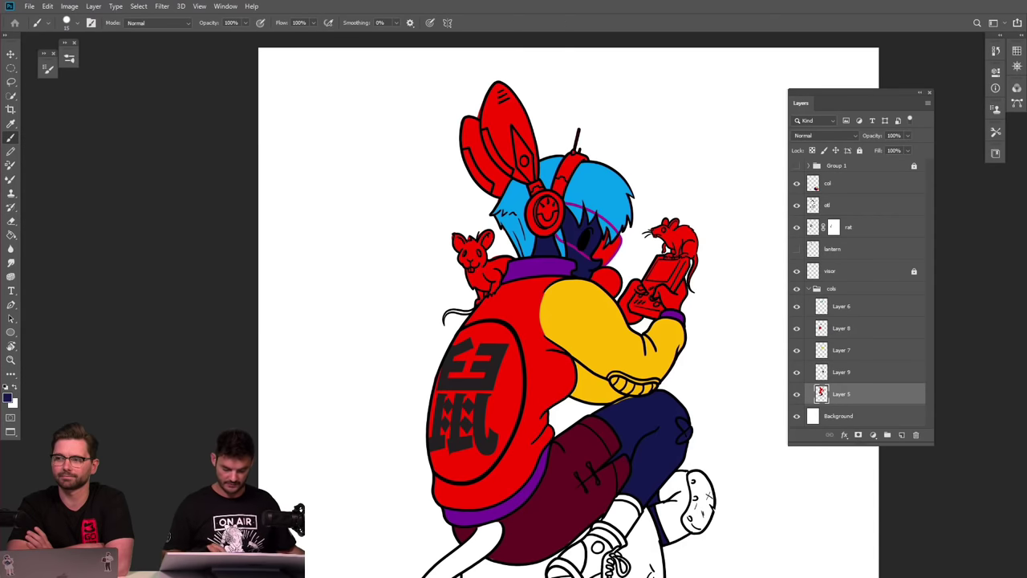
{"action": "left_click_drag", "start_coordinate": [620, 482], "coordinate": [638, 403]}
{"action": "scroll", "coordinate": [638, 404], "scroll_direction": "up", "scroll_amount": 4}
{"action": "key", "text": "l"}
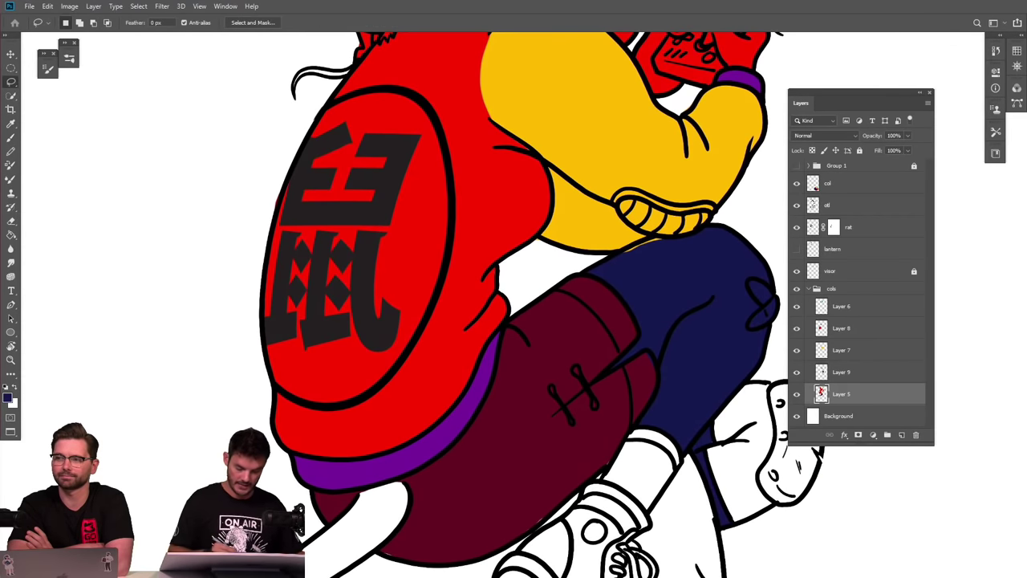
{"action": "mouse_move", "coordinate": [518, 313]}
{"action": "left_mouse_down"}
{"action": "mouse_move", "coordinate": [499, 363]}
{"action": "mouse_move", "coordinate": [442, 427]}
{"action": "mouse_move", "coordinate": [336, 473]}
{"action": "mouse_move", "coordinate": [449, 571]}
{"action": "mouse_move", "coordinate": [594, 528]}
{"action": "left_mouse_up"}
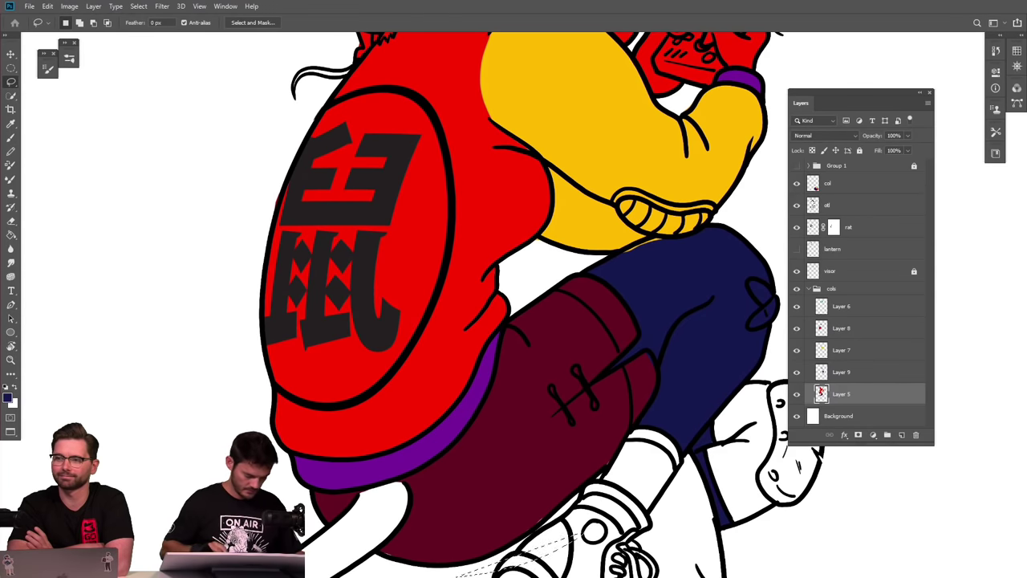
{"action": "scroll", "coordinate": [592, 393], "scroll_direction": "down", "scroll_amount": 4}
{"action": "mouse_move", "coordinate": [560, 339]}
{"action": "left_mouse_down"}
{"action": "mouse_move", "coordinate": [522, 401]}
{"action": "mouse_move", "coordinate": [488, 427]}
{"action": "mouse_move", "coordinate": [434, 437]}
{"action": "mouse_move", "coordinate": [494, 522]}
{"action": "mouse_move", "coordinate": [616, 457]}
{"action": "mouse_move", "coordinate": [635, 386]}
{"action": "mouse_move", "coordinate": [615, 343]}
{"action": "mouse_move", "coordinate": [570, 328]}
{"action": "left_mouse_up"}
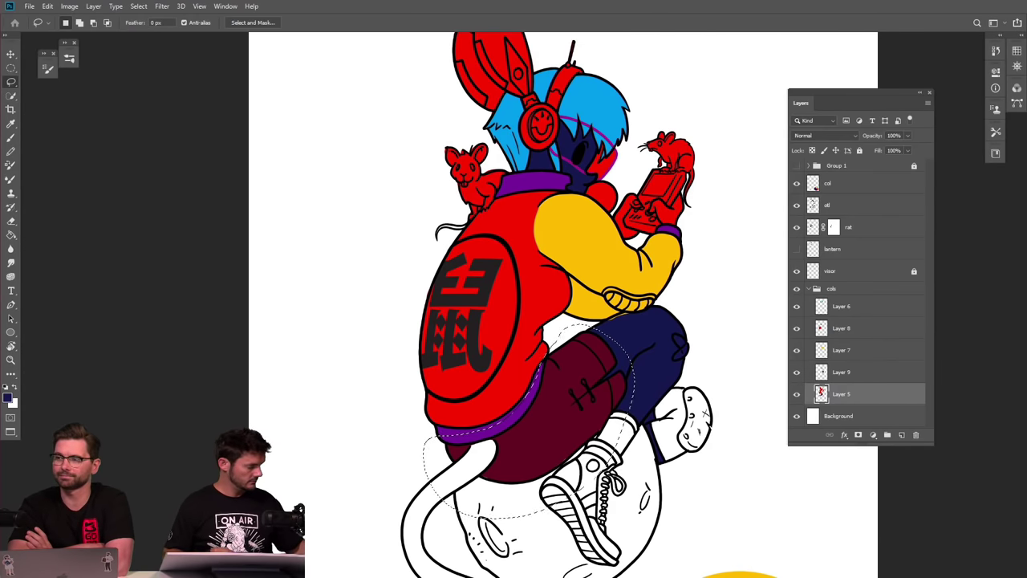
{"action": "key", "text": "ctrl+j"}
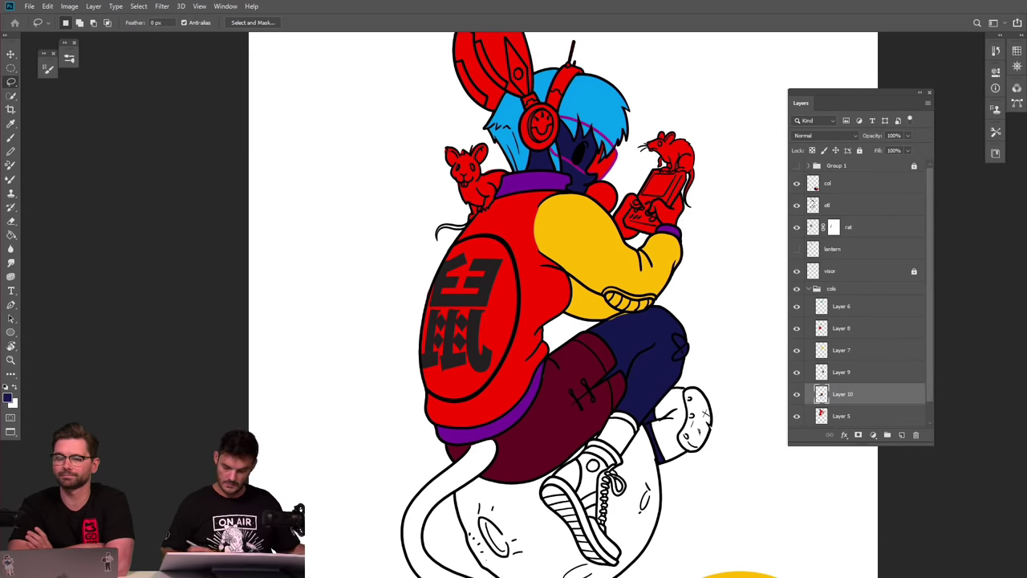
Check which layers hold the jacket, sleeve, leg and shorts by auto-selecting them on the canvas, finishing on the shorts' layer.
{"action": "key", "text": "v"}
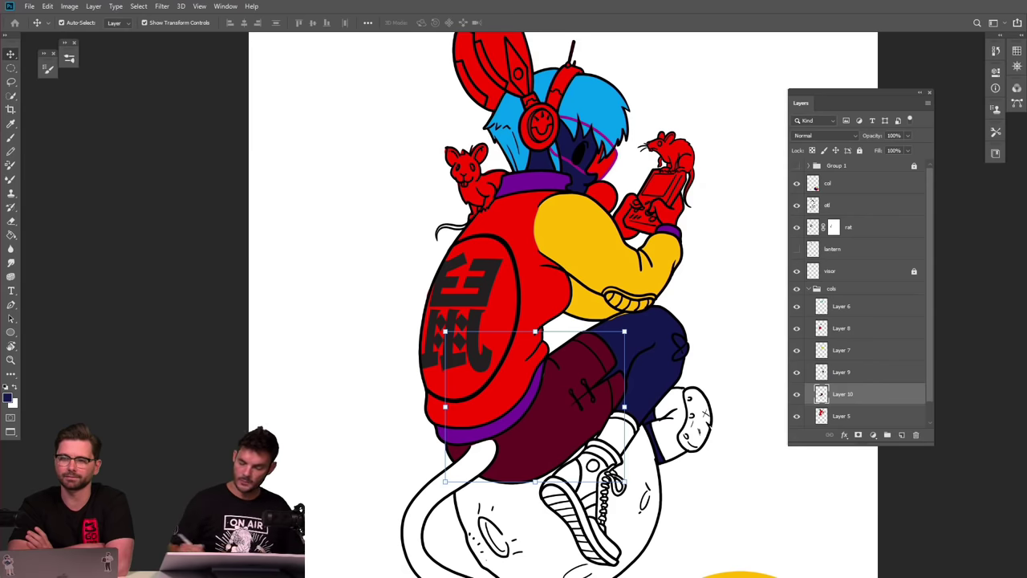
{"action": "left_click", "coordinate": [551, 292]}
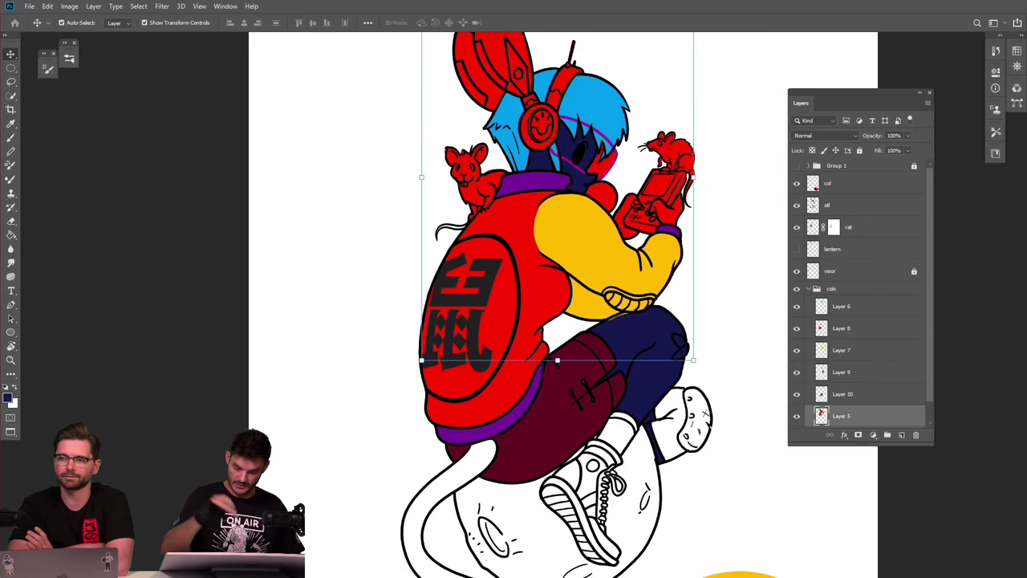
{"action": "left_click", "coordinate": [600, 315]}
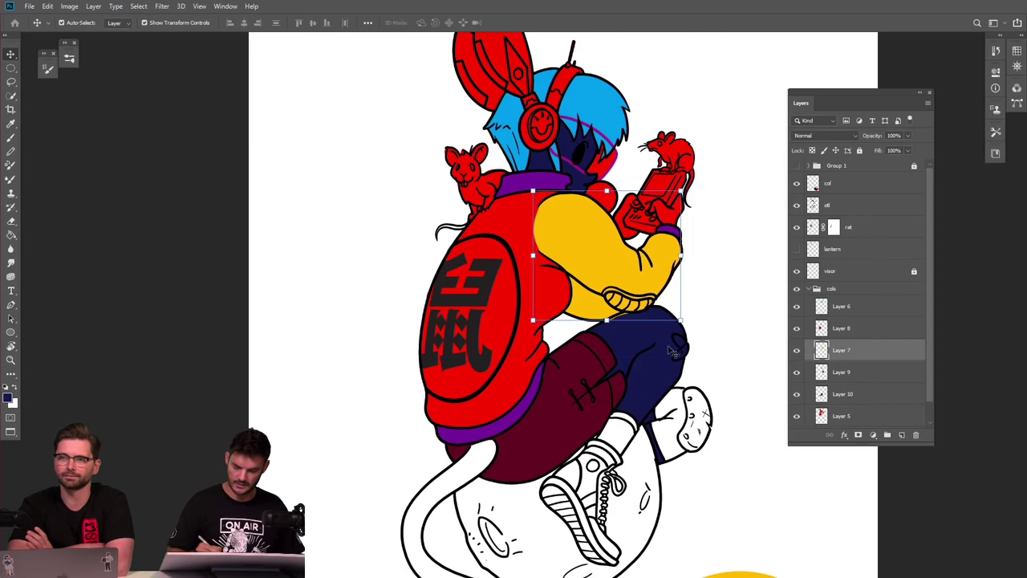
{"action": "left_click", "coordinate": [648, 377]}
{"action": "left_click", "coordinate": [513, 464]}
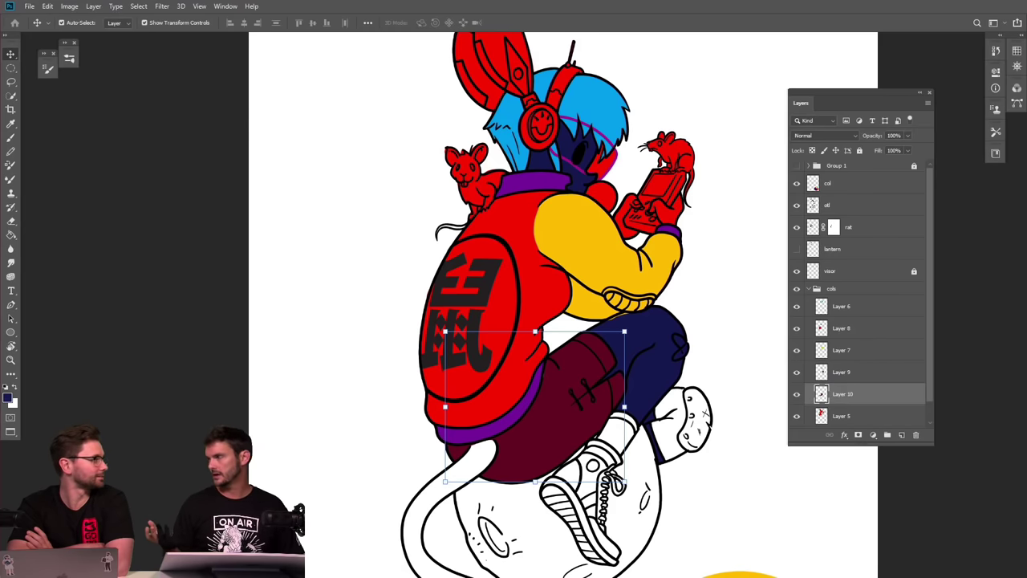
{"action": "left_click", "coordinate": [656, 399]}
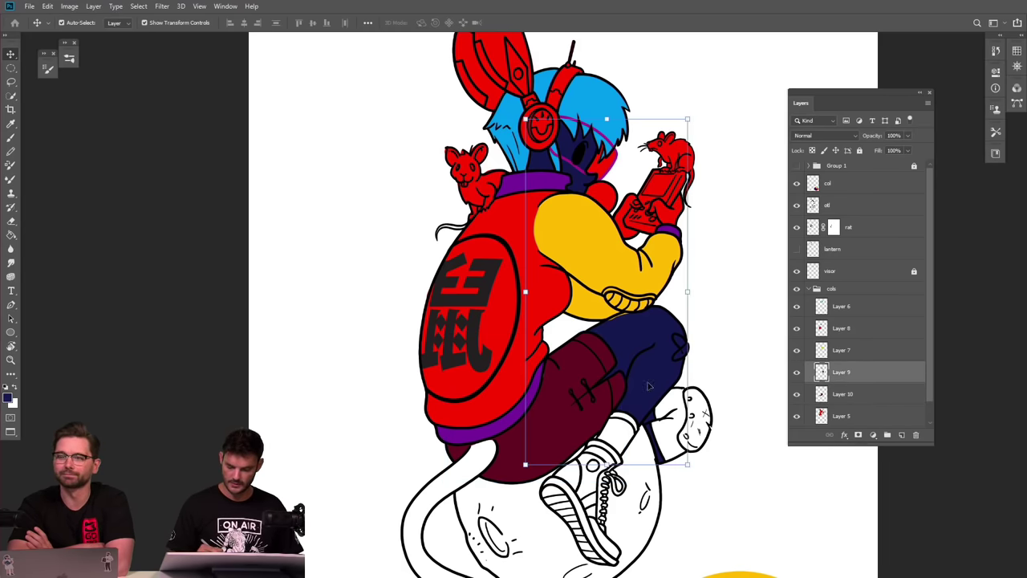
{"action": "left_click", "coordinate": [551, 427]}
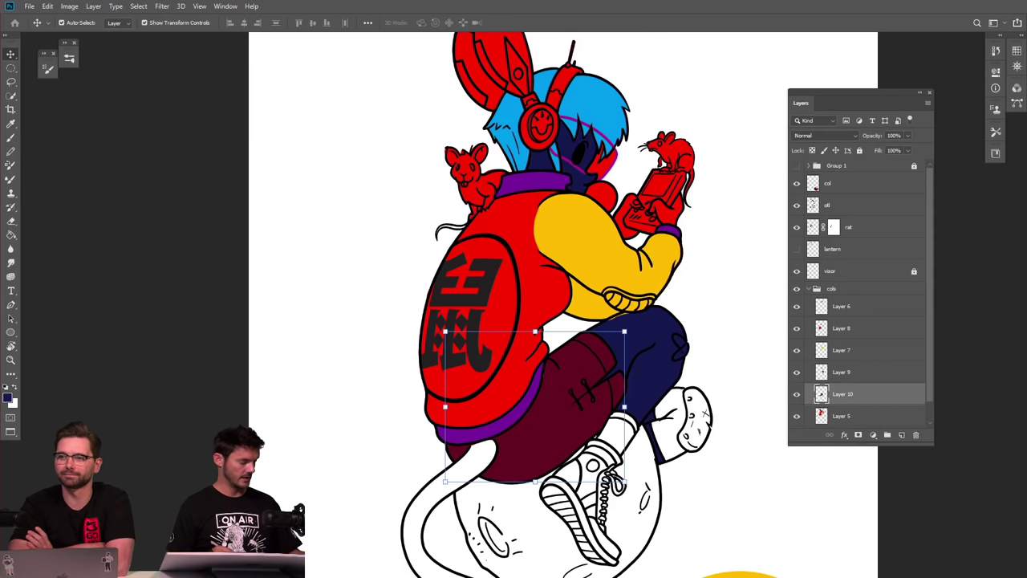
{"action": "key", "text": "b"}
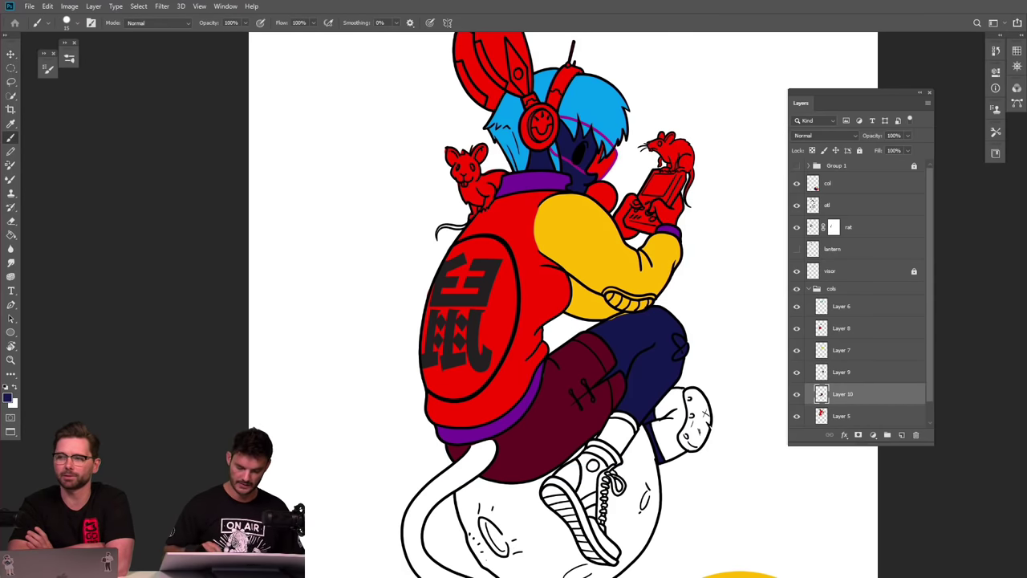
Try recolouring the shorts on Layer 10 with Hue/Saturation, testing hue values of +155 and -5.
{"action": "key", "text": "ctrl+minus"}
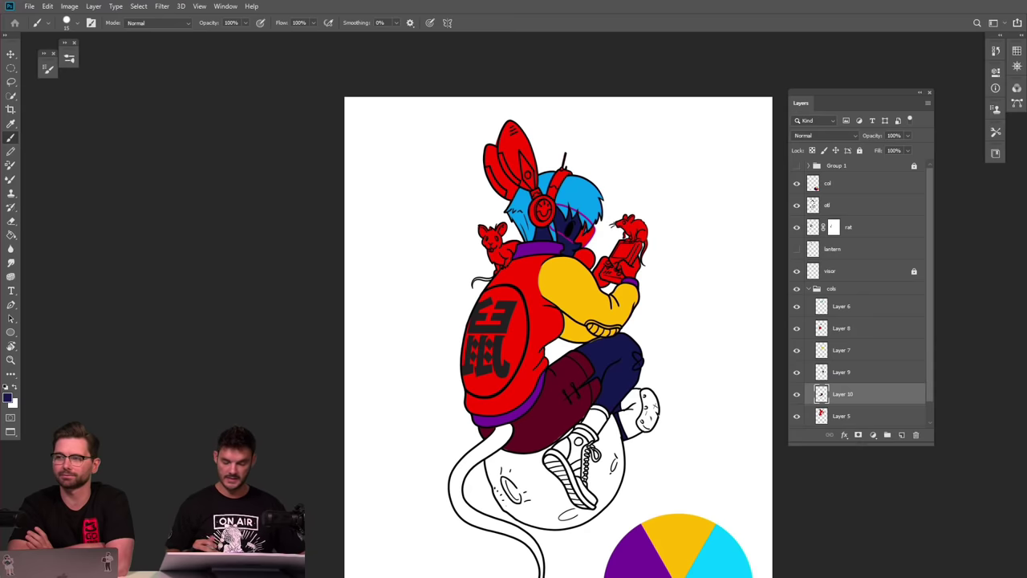
{"action": "key", "text": "ctrl+u"}
{"action": "left_click_drag", "start_coordinate": [807, 105], "coordinate": [822, 86]}
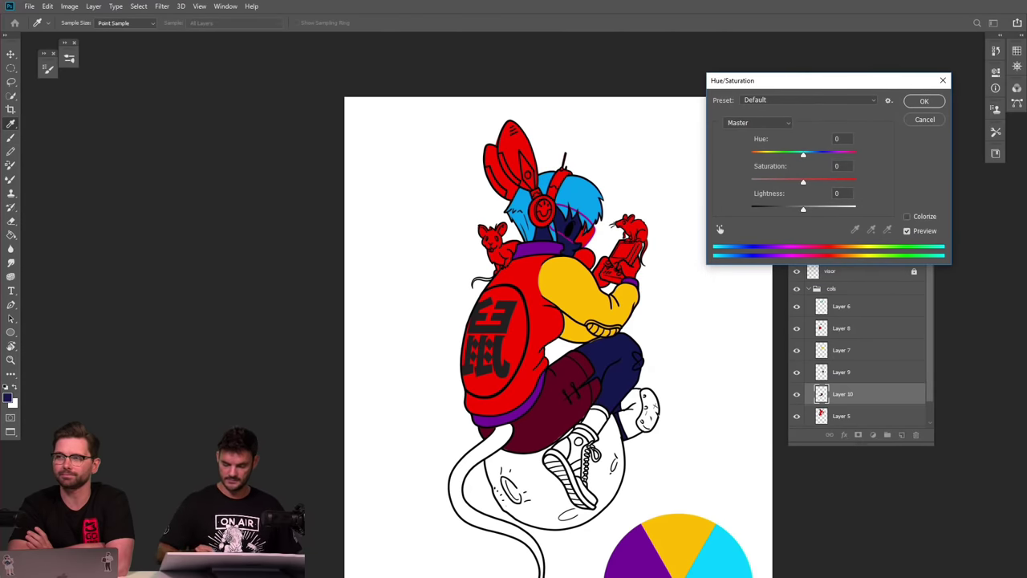
{"action": "key", "text": "Escape"}
{"action": "key", "text": "ctrl+minus"}
{"action": "key", "text": "ctrl+minus"}
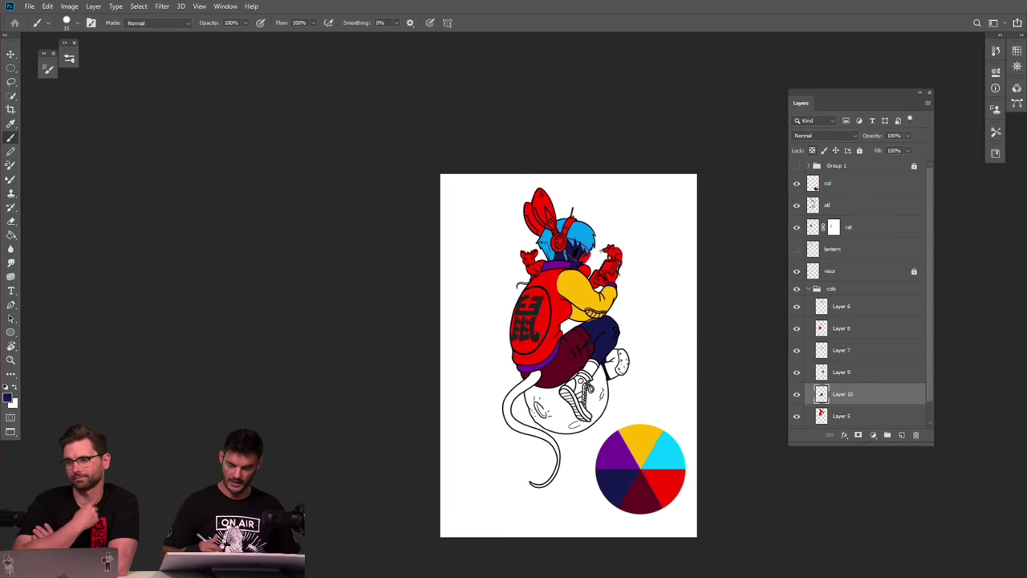
{"action": "key", "text": "ctrl+u"}
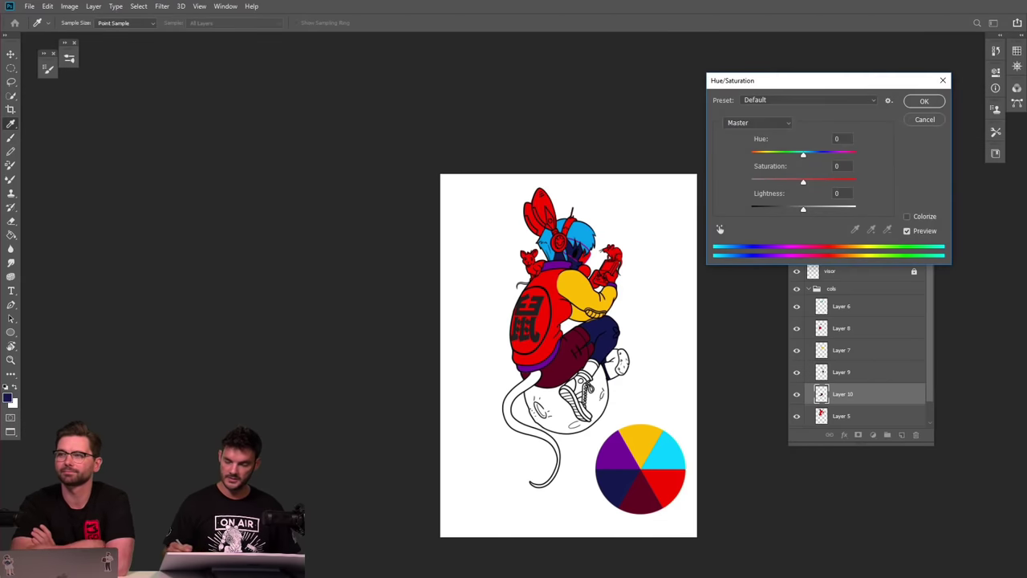
{"action": "left_click_drag", "start_coordinate": [803, 155], "coordinate": [821, 155]}
{"action": "key", "text": "Up"}
{"action": "key", "text": "Up"}
{"action": "key", "text": "Up"}
{"action": "key", "text": "Up"}
{"action": "key", "text": "Up"}
{"action": "key", "text": "Up"}
{"action": "key", "text": "Up"}
{"action": "key", "text": "Up"}
{"action": "key", "text": "Up"}
{"action": "key", "text": "Up"}
{"action": "key", "text": "Up"}
{"action": "key", "text": "Up"}
{"action": "key", "text": "Up"}
{"action": "key", "text": "Up"}
{"action": "key", "text": "Up"}
{"action": "key", "text": "Up"}
{"action": "key", "text": "Up"}
{"action": "key", "text": "Up"}
{"action": "key", "text": "Up"}
{"action": "key", "text": "Up"}
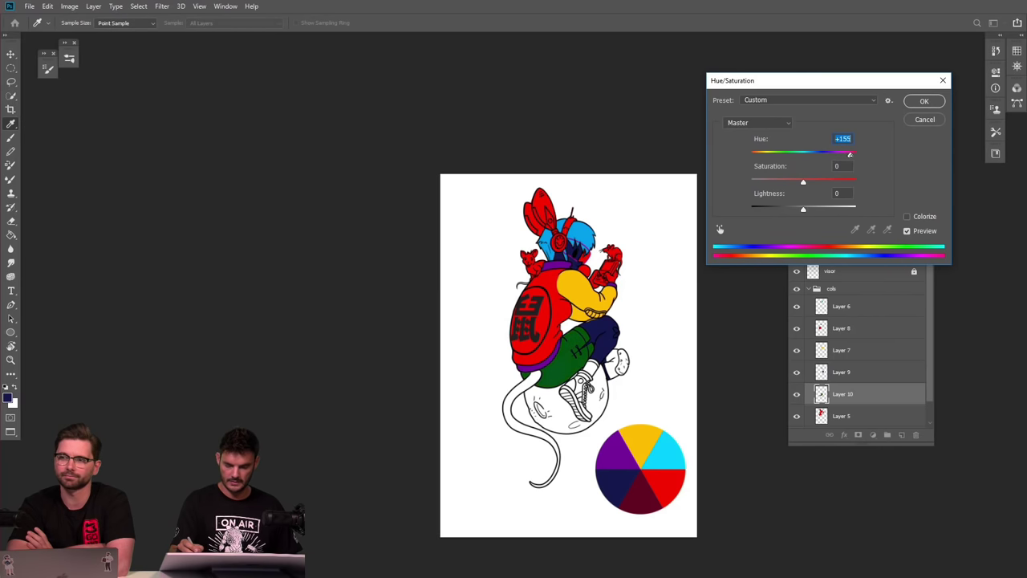
{"action": "type", "text": "-5"}
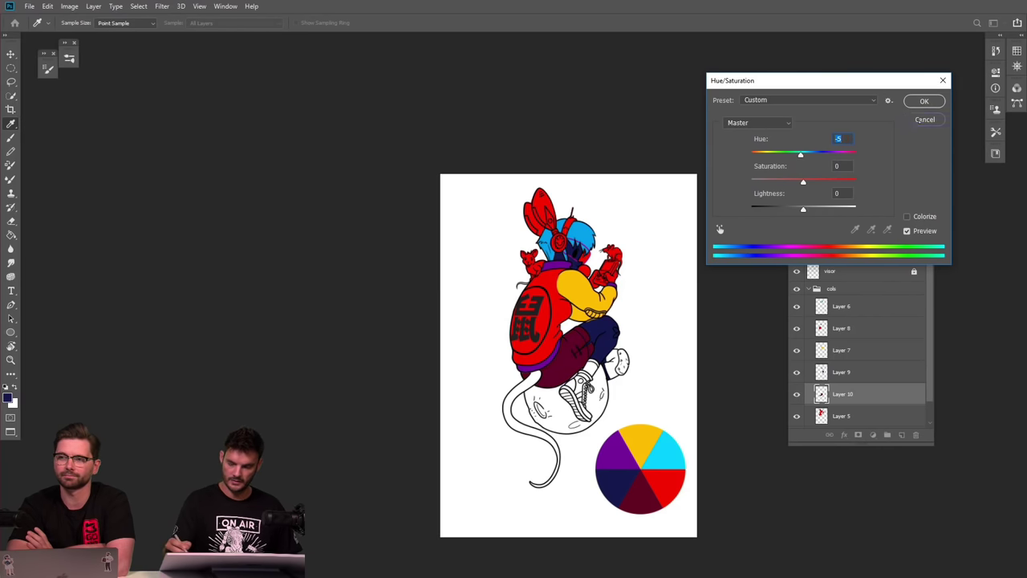
{"action": "key", "text": "Return"}
Lock the transparent pixels of Layer 10, sample red from the colour wheel and fill the shorts with it.
{"action": "key", "text": "b"}
{"action": "left_click", "coordinate": [812, 150]}
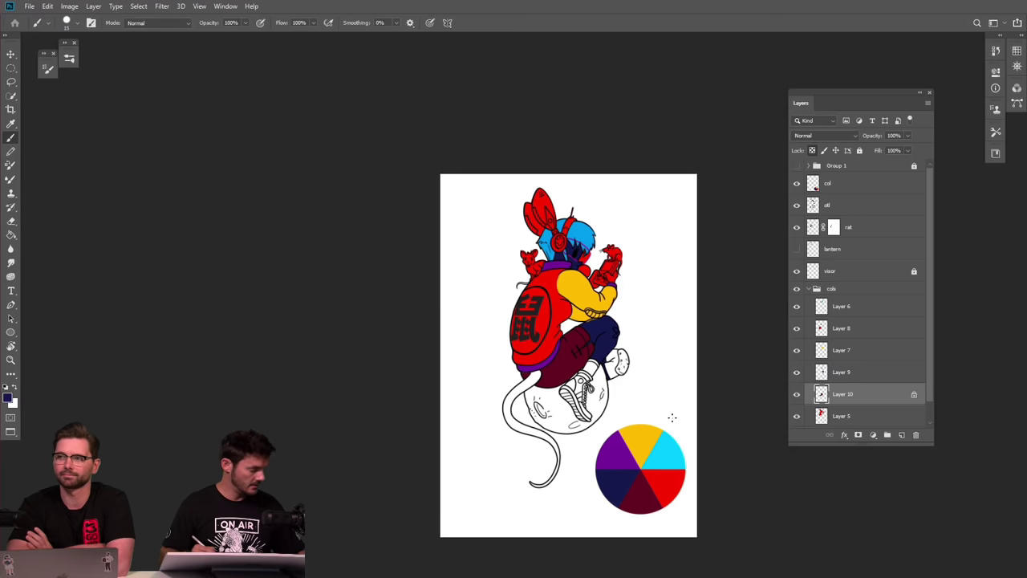
{"action": "key", "text": "i"}
{"action": "left_click", "coordinate": [665, 481]}
{"action": "key", "text": "alt+BackSpace"}
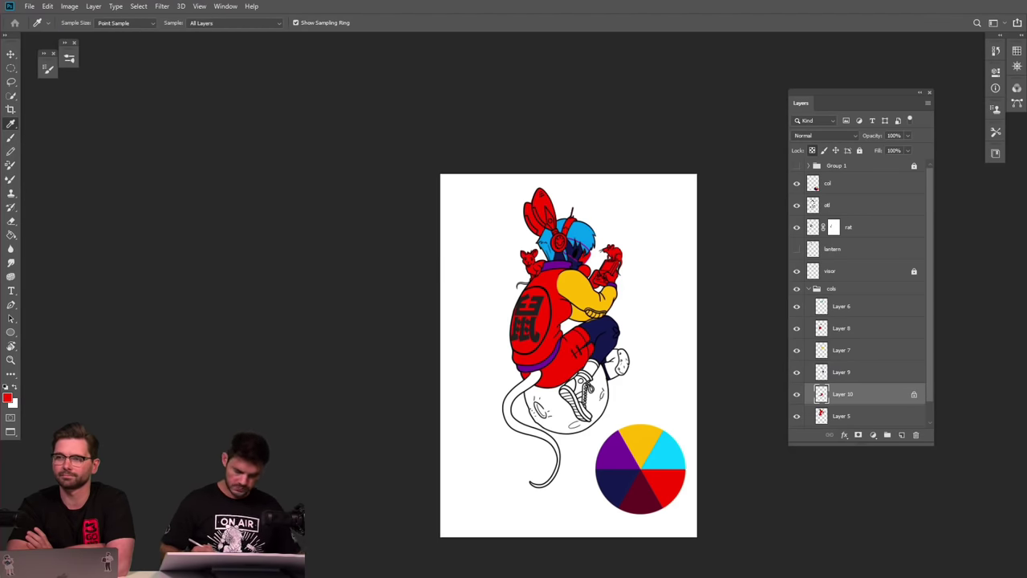
Examine the red shorts against the rest of the figure, both close up and as a whole.
{"action": "scroll", "coordinate": [622, 473], "scroll_direction": "down", "scroll_amount": 4}
{"action": "scroll", "coordinate": [620, 384], "scroll_direction": "up", "scroll_amount": 6}
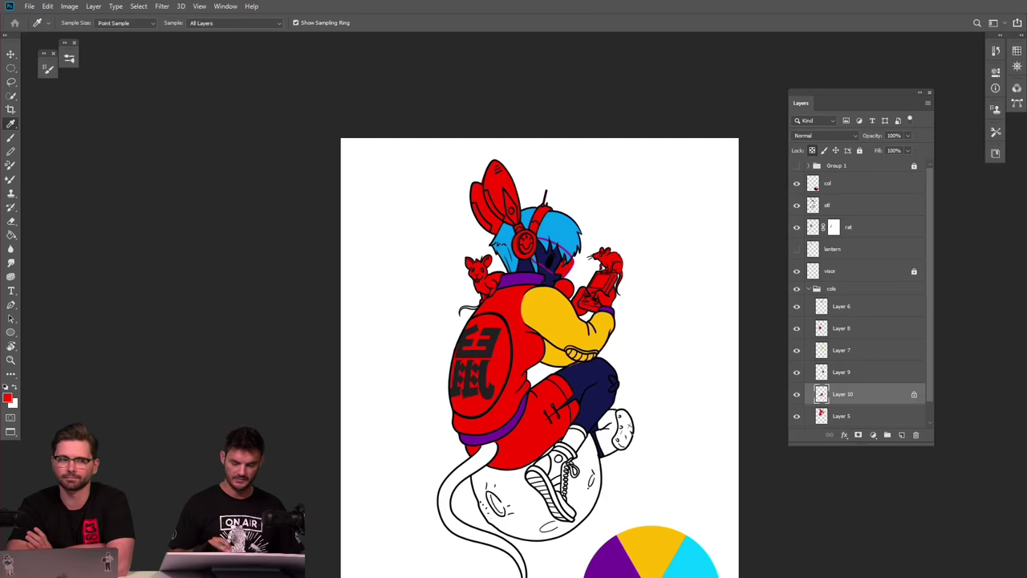
{"action": "scroll", "coordinate": [586, 384], "scroll_direction": "up", "scroll_amount": 7}
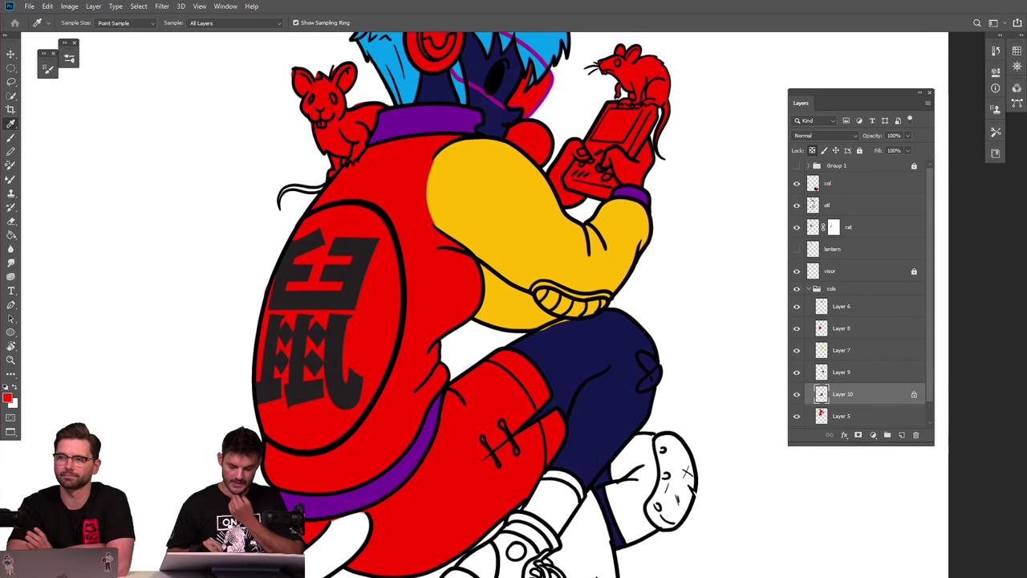
{"action": "scroll", "coordinate": [611, 256], "scroll_direction": "down", "scroll_amount": 4}
{"action": "scroll", "coordinate": [539, 345], "scroll_direction": "up", "scroll_amount": 4}
{"action": "scroll", "coordinate": [562, 361], "scroll_direction": "down", "scroll_amount": 2}
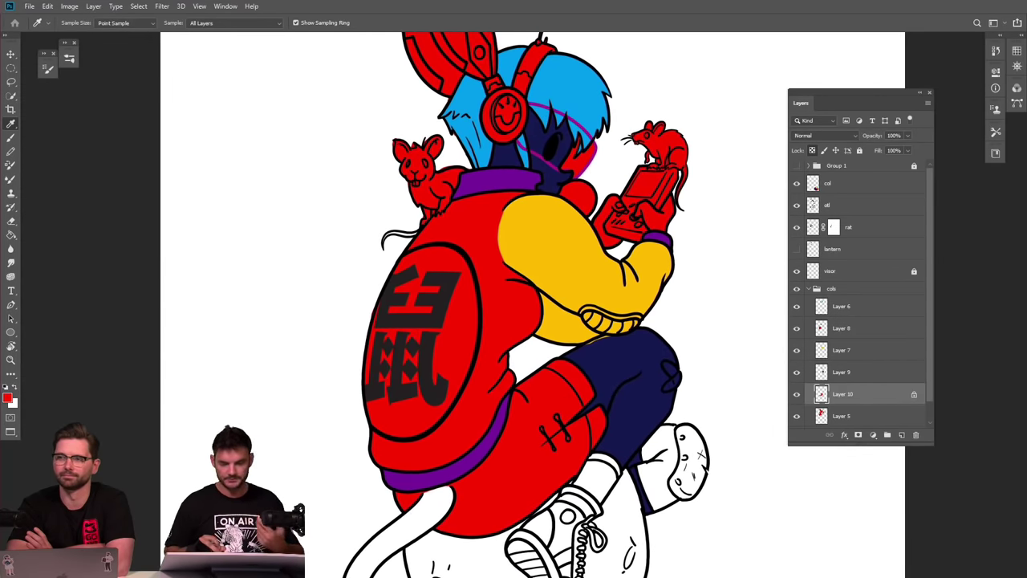
{"action": "scroll", "coordinate": [578, 418], "scroll_direction": "down", "scroll_amount": 3}
{"action": "scroll", "coordinate": [577, 417], "scroll_direction": "up", "scroll_amount": 1}
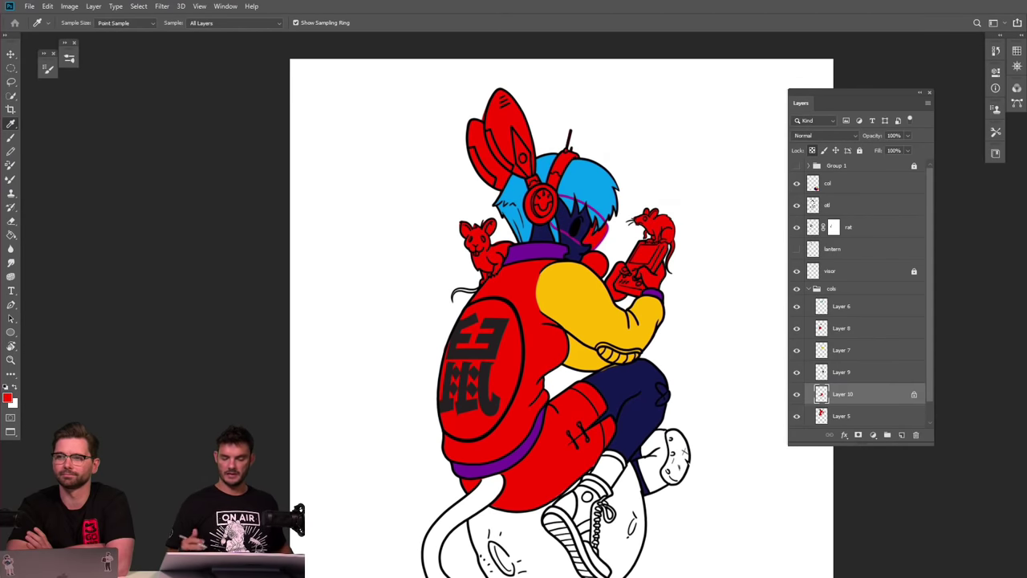
Check what Layers 9 and 8 contain by toggling their visibility, with the purple cuff's Layer 8 selected.
{"action": "scroll", "coordinate": [626, 353], "scroll_direction": "up", "scroll_amount": 3}
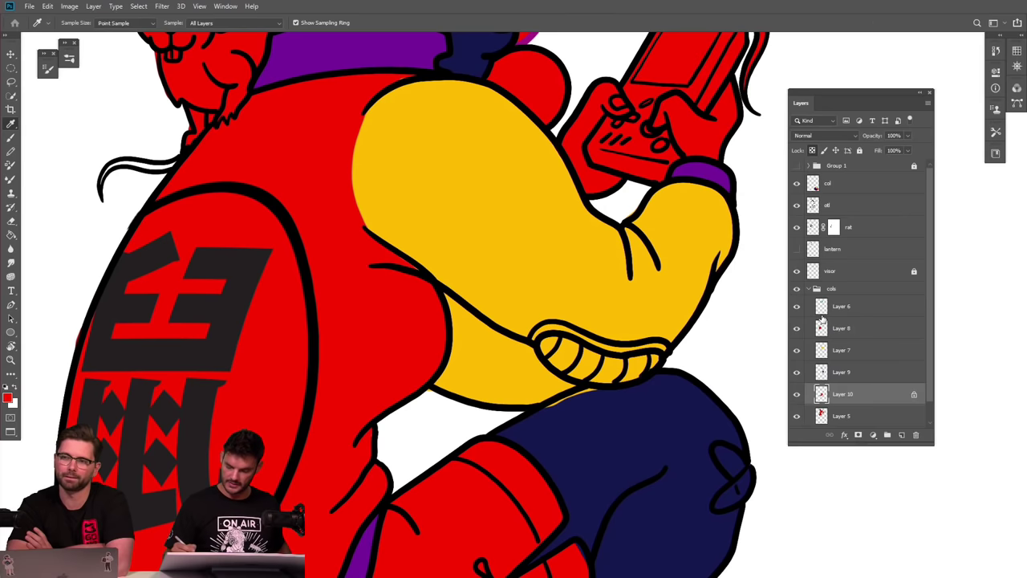
{"action": "left_click", "coordinate": [796, 371]}
{"action": "left_click", "coordinate": [796, 371]}
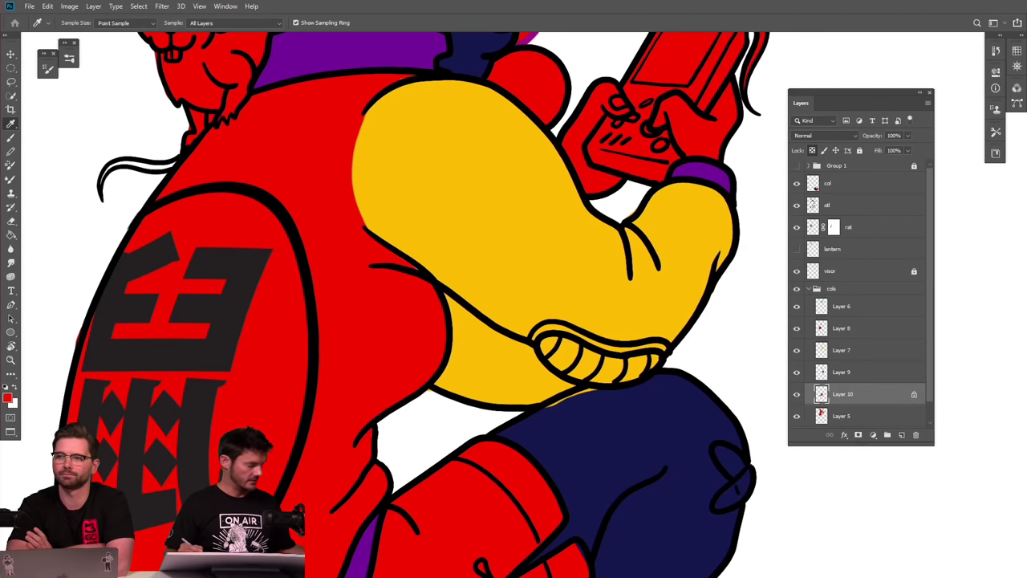
{"action": "key", "text": "v"}
{"action": "left_click", "coordinate": [710, 215]}
{"action": "left_click", "coordinate": [796, 328]}
{"action": "left_click", "coordinate": [796, 328]}
{"action": "left_click", "coordinate": [797, 328]}
{"action": "left_click", "coordinate": [795, 328]}
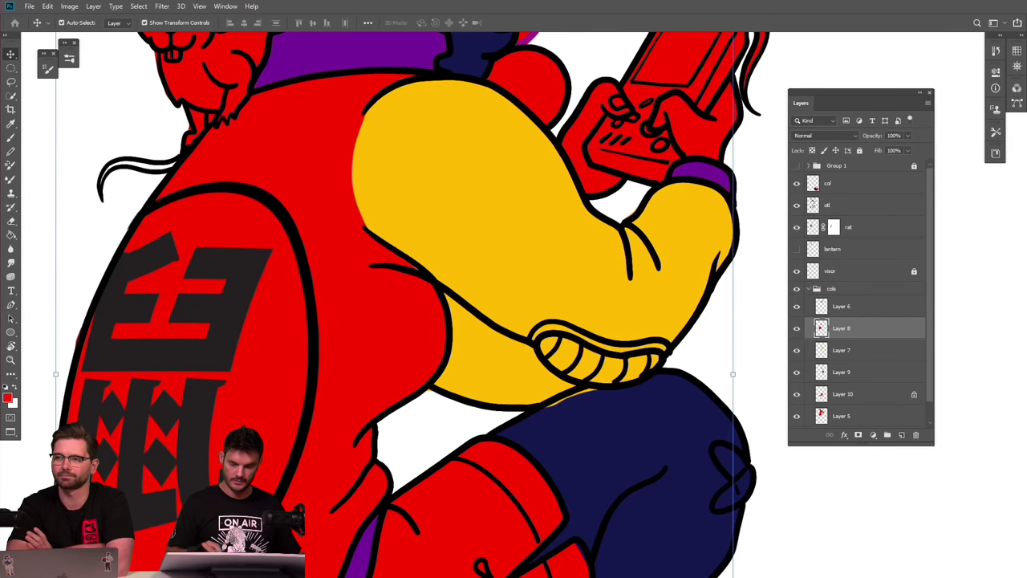
Hide Layers 5, 10, 9 and 7 to isolate the contents of Layer 8.
{"action": "key", "text": "ctrl+minus"}
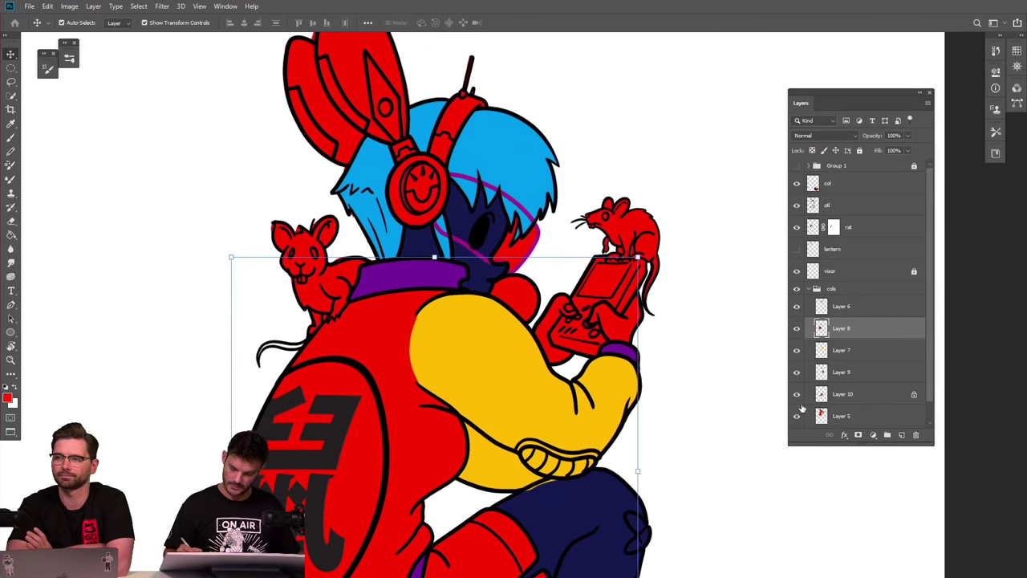
{"action": "left_click_drag", "start_coordinate": [798, 416], "coordinate": [799, 356]}
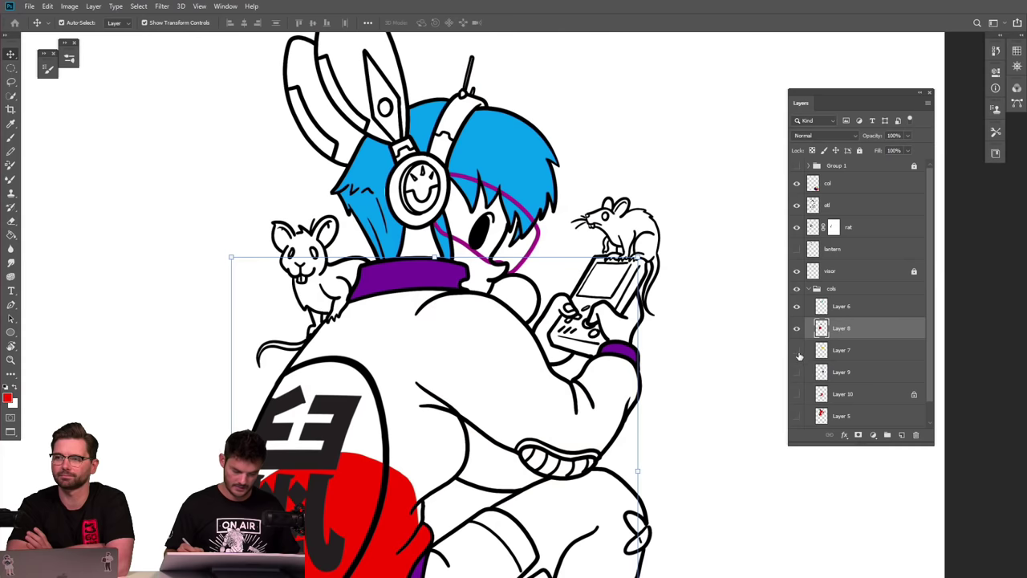
{"action": "key", "text": "ctrl+minus"}
{"action": "key", "text": "ctrl+plus"}
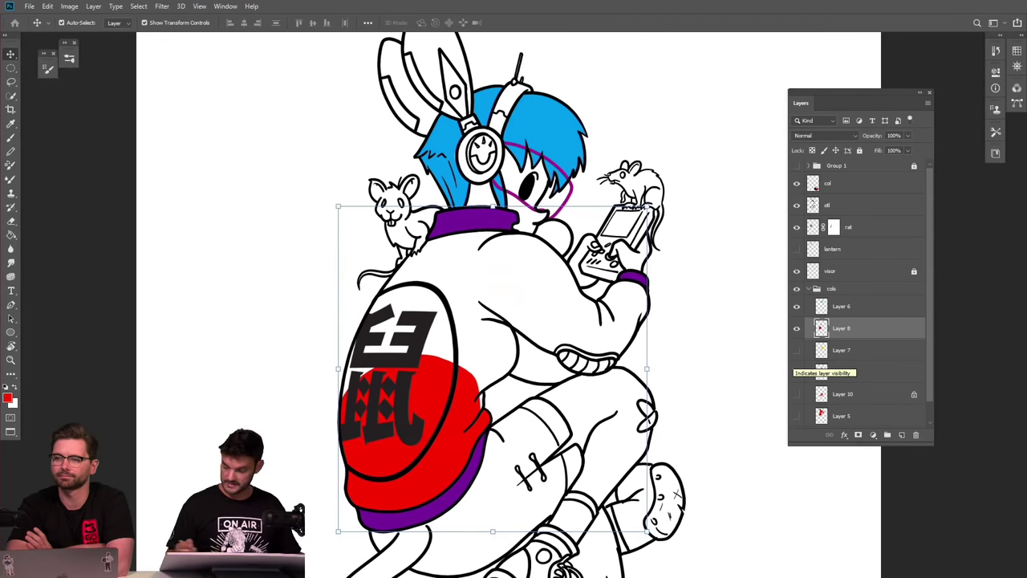
Lasso the jacket's lower red section and purple hem on Layer 8, cut it and paste it in place above the visible Layer 5.
{"action": "key", "text": "l"}
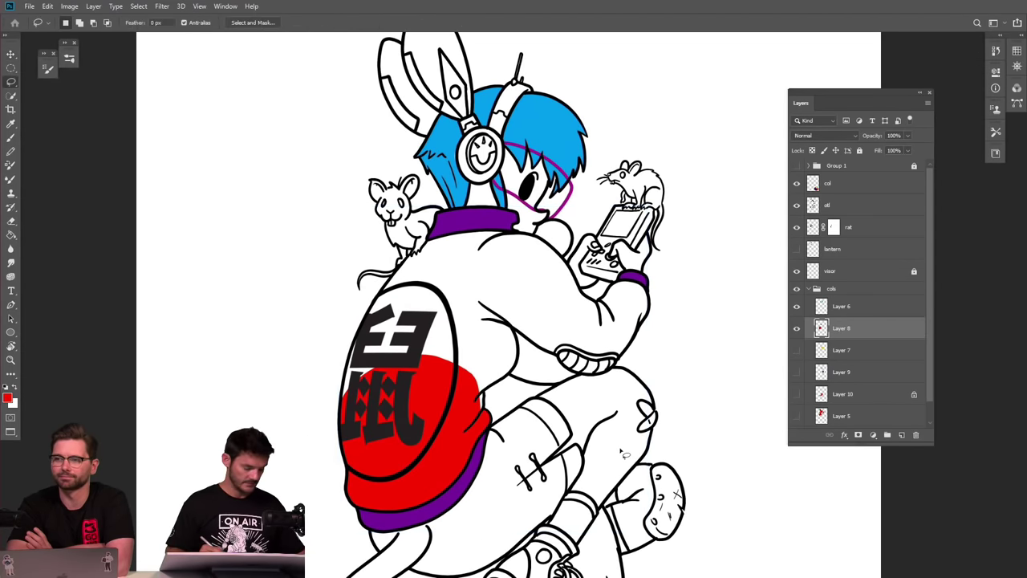
{"action": "mouse_move", "coordinate": [491, 365]}
{"action": "left_mouse_down"}
{"action": "mouse_move", "coordinate": [440, 530]}
{"action": "mouse_move", "coordinate": [288, 478]}
{"action": "mouse_move", "coordinate": [482, 343]}
{"action": "left_mouse_up"}
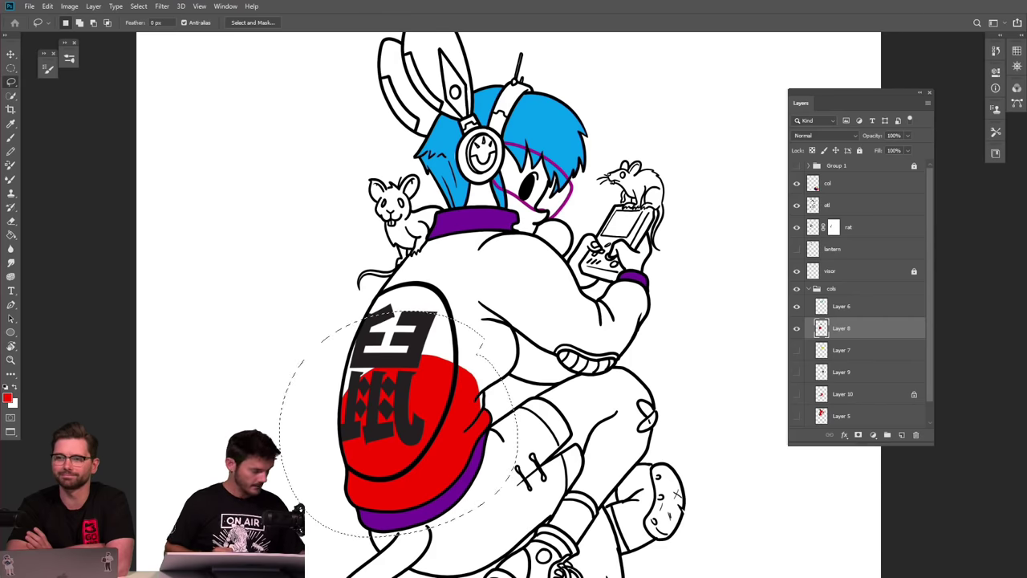
{"action": "key", "text": "ctrl+x"}
{"action": "left_click", "coordinate": [852, 420]}
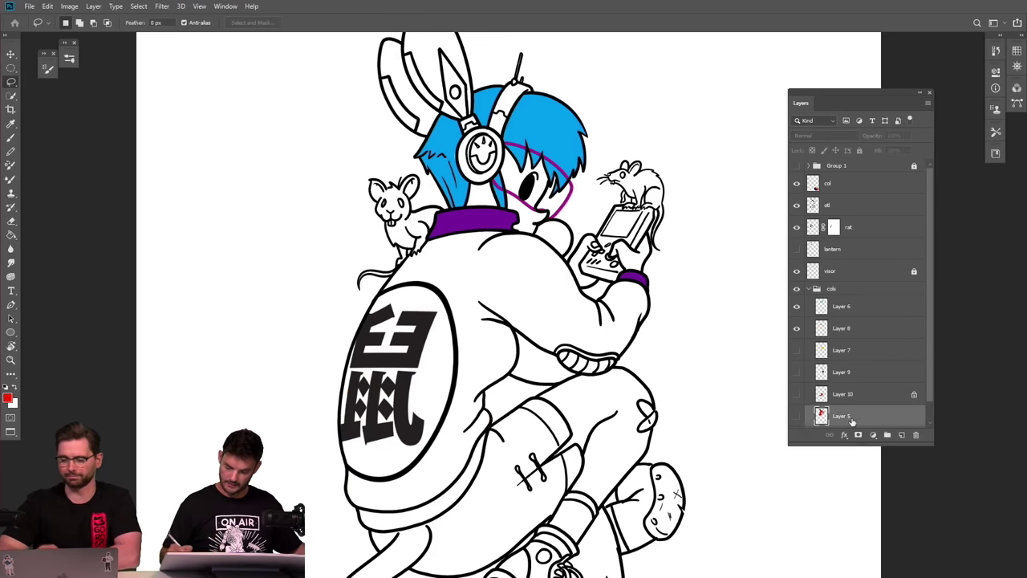
{"action": "left_click", "coordinate": [796, 416]}
{"action": "key", "text": "ctrl+shift+v"}
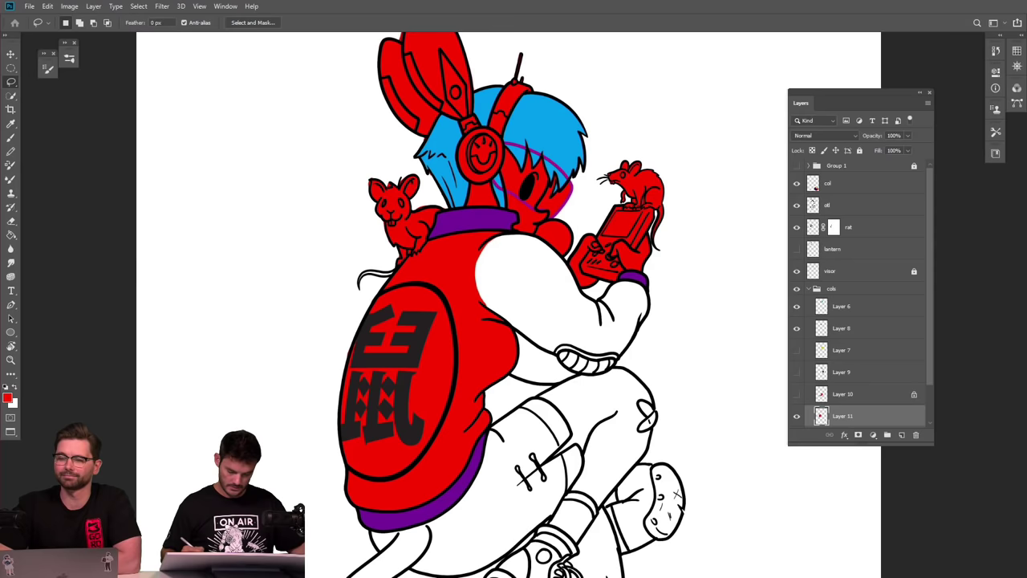
Merge the pasted jacket section down into Layer 5 and show Layers 10, 9 and 7 again.
{"action": "scroll", "coordinate": [925, 391], "scroll_direction": "down", "scroll_amount": 2}
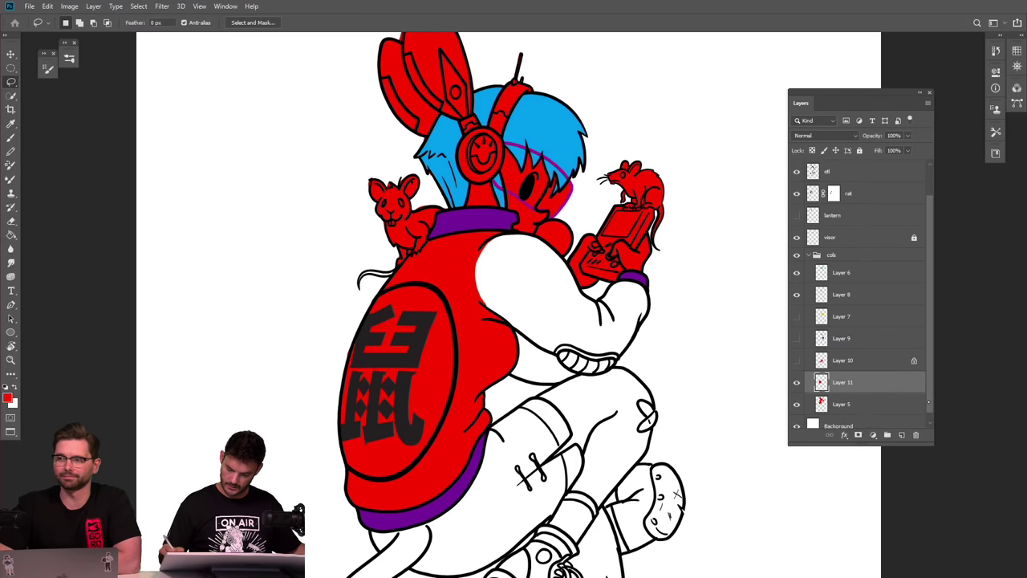
{"action": "key", "text": "ctrl+e"}
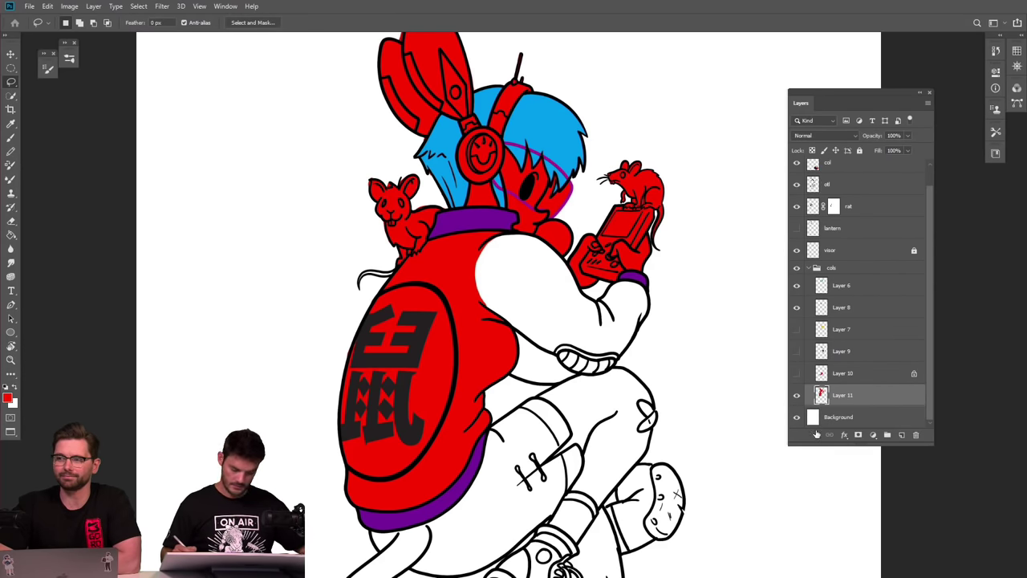
{"action": "left_click_drag", "start_coordinate": [796, 373], "coordinate": [796, 330]}
Check what Layer 8 still contains by toggling its visibility, and leave that layer selected.
{"action": "left_click", "coordinate": [795, 309]}
{"action": "left_click", "coordinate": [796, 309]}
{"action": "left_click", "coordinate": [796, 310]}
{"action": "left_click", "coordinate": [796, 309]}
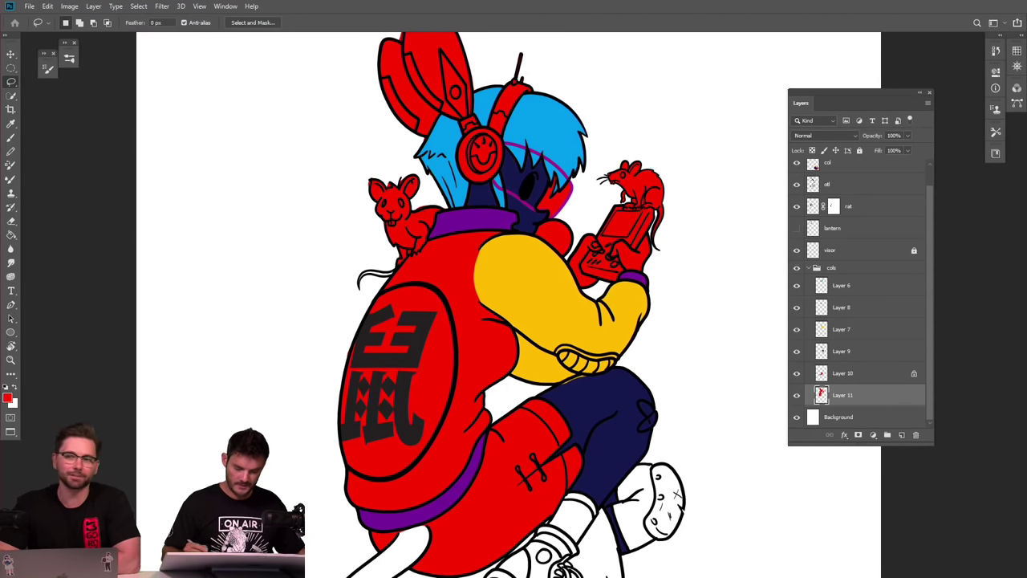
{"action": "scroll", "coordinate": [674, 417], "scroll_direction": "down", "scroll_amount": 3}
{"action": "scroll", "coordinate": [714, 433], "scroll_direction": "up", "scroll_amount": 3}
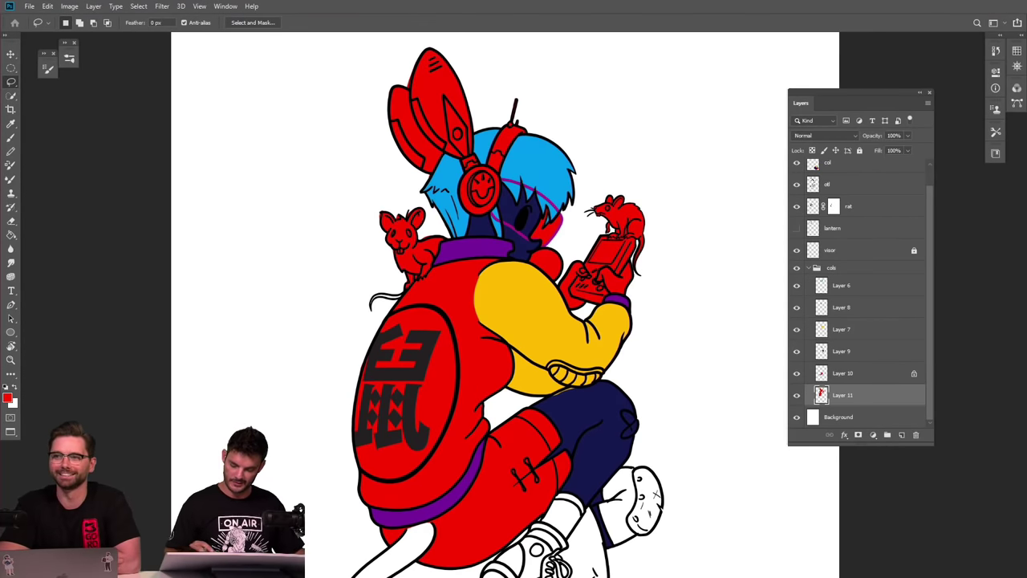
{"action": "left_click", "coordinate": [796, 310]}
{"action": "left_click", "coordinate": [795, 310]}
{"action": "left_click", "coordinate": [796, 310]}
{"action": "left_click", "coordinate": [796, 309]}
{"action": "left_click", "coordinate": [796, 309]}
{"action": "left_click", "coordinate": [796, 309]}
{"action": "left_click", "coordinate": [818, 310]}
Sample the jacket's purple, paint the ribbed trim under the elbow on Layer 8 and erase the spill around its outline.
{"action": "scroll", "coordinate": [581, 363], "scroll_direction": "up", "scroll_amount": 3}
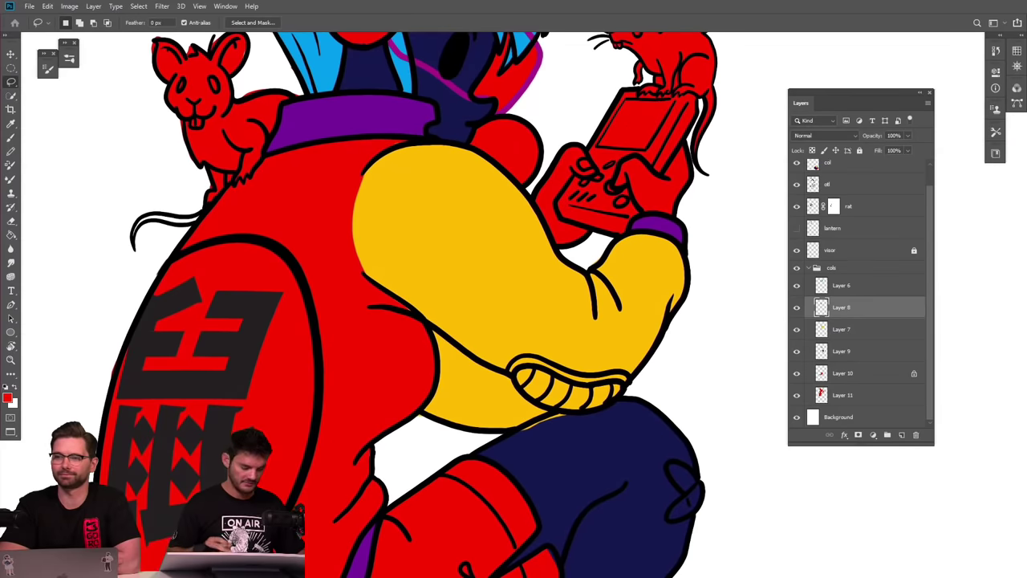
{"action": "key", "text": "i"}
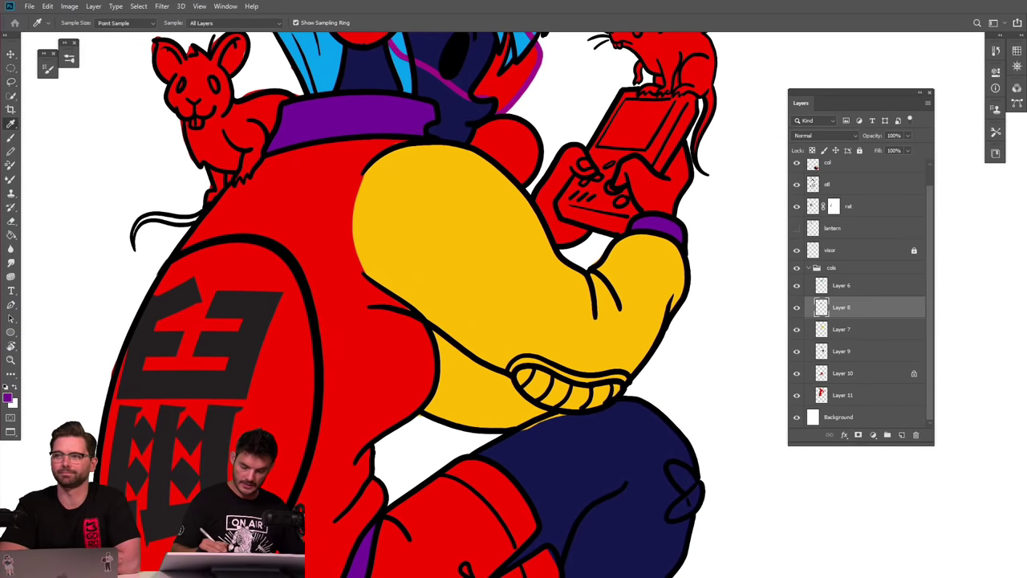
{"action": "key", "text": "b"}
{"action": "mouse_move", "coordinate": [622, 381]}
{"action": "left_mouse_down"}
{"action": "mouse_move", "coordinate": [595, 403]}
{"action": "mouse_move", "coordinate": [557, 401]}
{"action": "mouse_move", "coordinate": [529, 389]}
{"action": "mouse_move", "coordinate": [525, 370]}
{"action": "mouse_move", "coordinate": [575, 375]}
{"action": "mouse_move", "coordinate": [551, 390]}
{"action": "mouse_move", "coordinate": [610, 396]}
{"action": "left_mouse_up"}
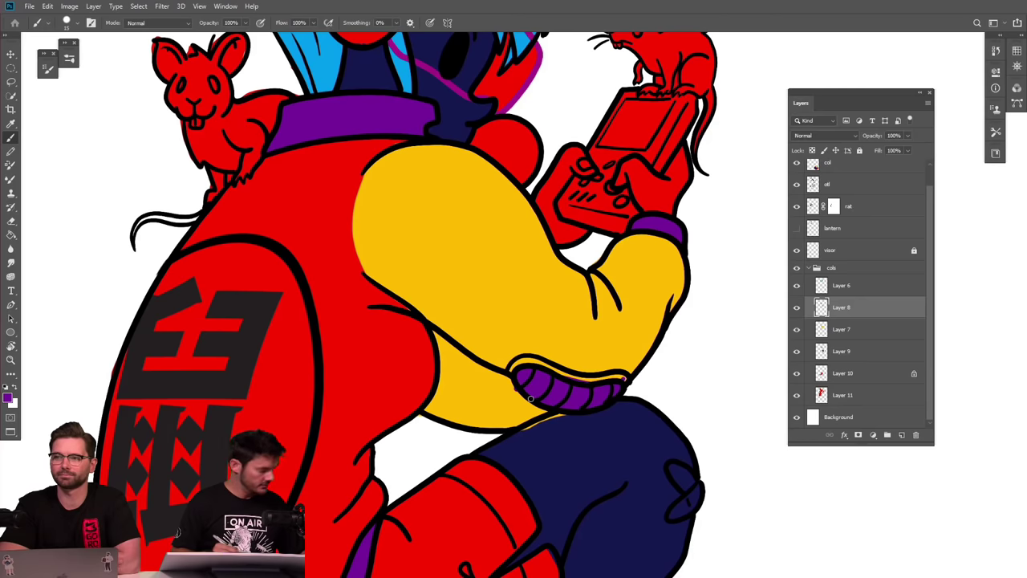
{"action": "key", "text": "e"}
{"action": "left_click_drag", "start_coordinate": [548, 365], "coordinate": [581, 380]}
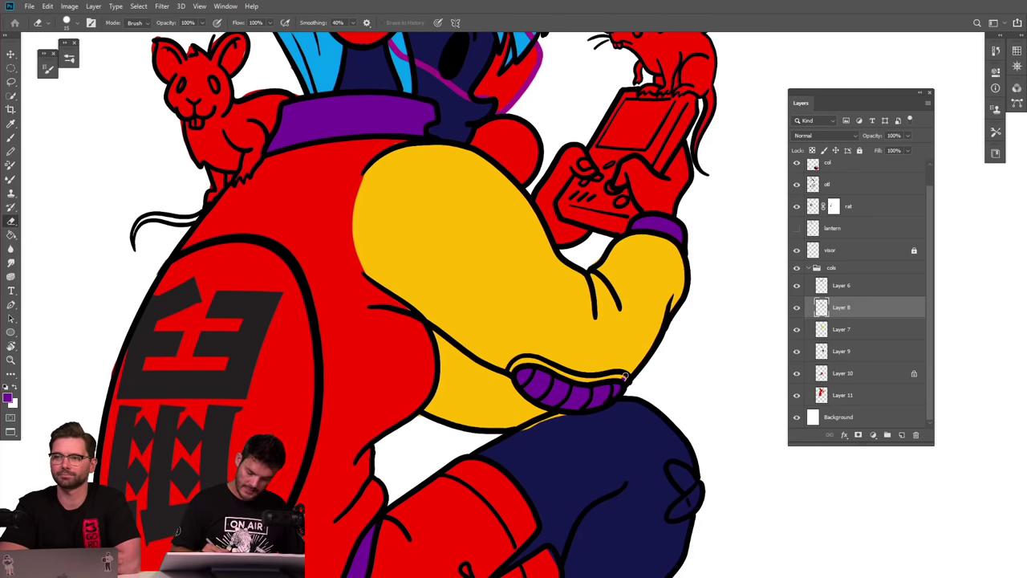
Sample the red and paint the thin band above the purple ribbed trim with it, undoing a stray stroke.
{"action": "key", "text": "i"}
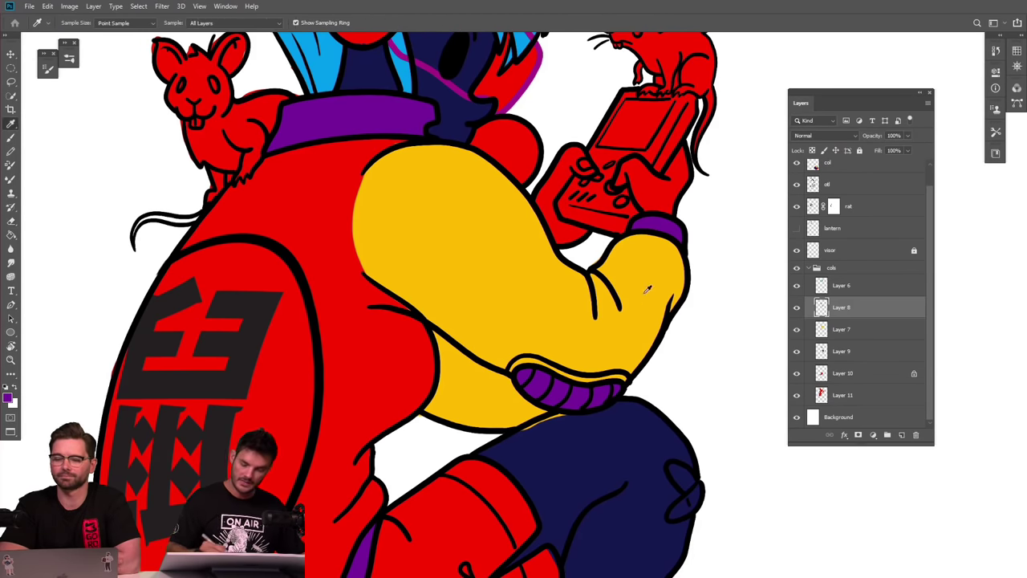
{"action": "left_click", "coordinate": [661, 188]}
{"action": "key", "text": "b"}
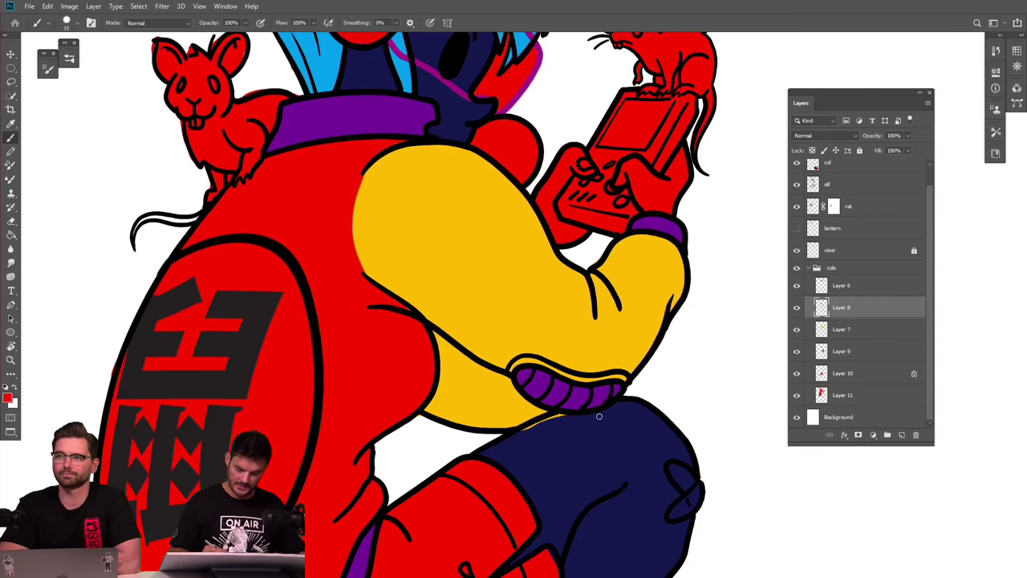
{"action": "mouse_move", "coordinate": [625, 381]}
{"action": "left_mouse_down"}
{"action": "mouse_move", "coordinate": [578, 379]}
{"action": "mouse_move", "coordinate": [535, 362]}
{"action": "mouse_move", "coordinate": [510, 370]}
{"action": "mouse_move", "coordinate": [532, 360]}
{"action": "mouse_move", "coordinate": [626, 380]}
{"action": "mouse_move", "coordinate": [511, 368]}
{"action": "left_mouse_up"}
{"action": "key", "text": "ctrl+z"}
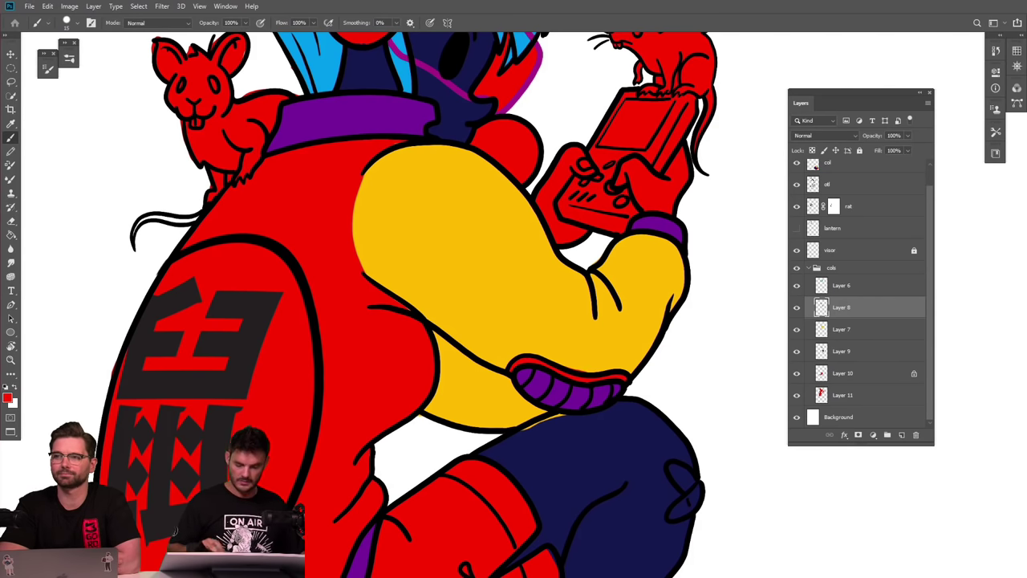
Examine the red and purple elbow trim, both close up and within the whole figure.
{"action": "key", "text": "ctrl+0"}
{"action": "scroll", "coordinate": [654, 414], "scroll_direction": "up", "scroll_amount": 3}
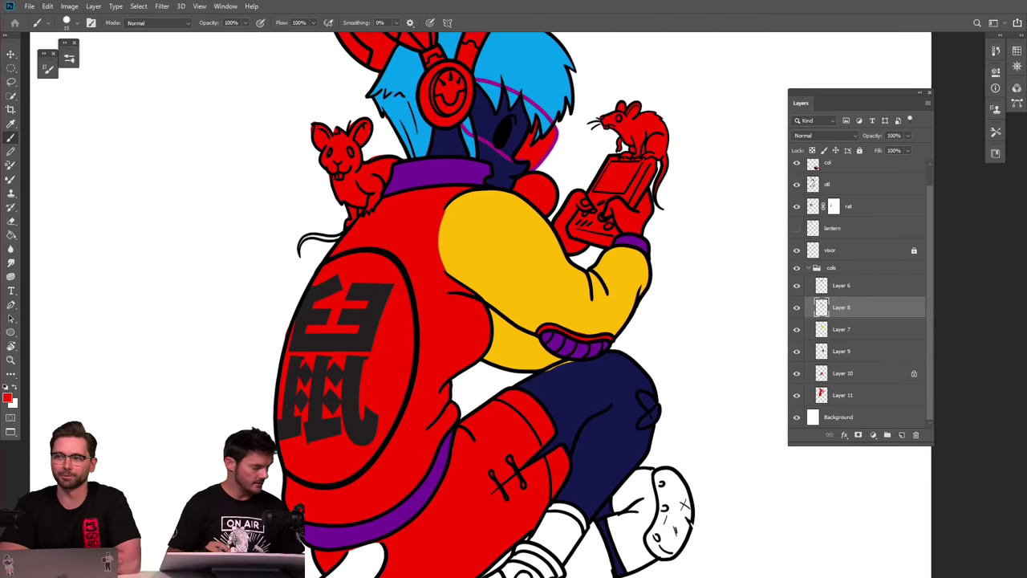
{"action": "left_click_drag", "start_coordinate": [638, 354], "coordinate": [697, 354]}
{"action": "key", "text": "e"}
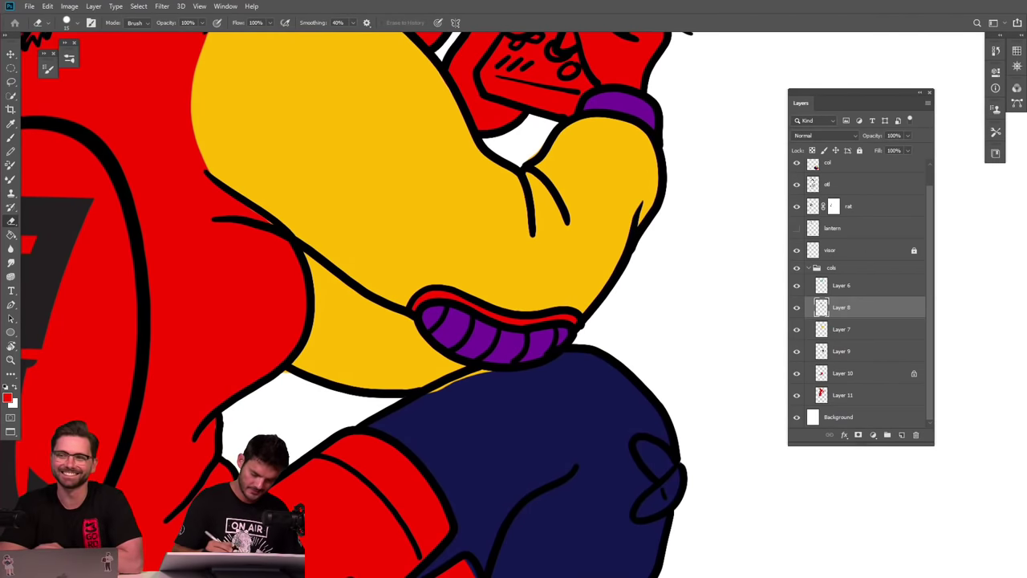
{"action": "key", "text": "ctrl+minus"}
{"action": "key", "text": "ctrl+minus"}
{"action": "key", "text": "ctrl+plus"}
Sample the navy of the face and paint both hands holding the game console with it on Layer 7.
{"action": "left_click", "coordinate": [862, 329]}
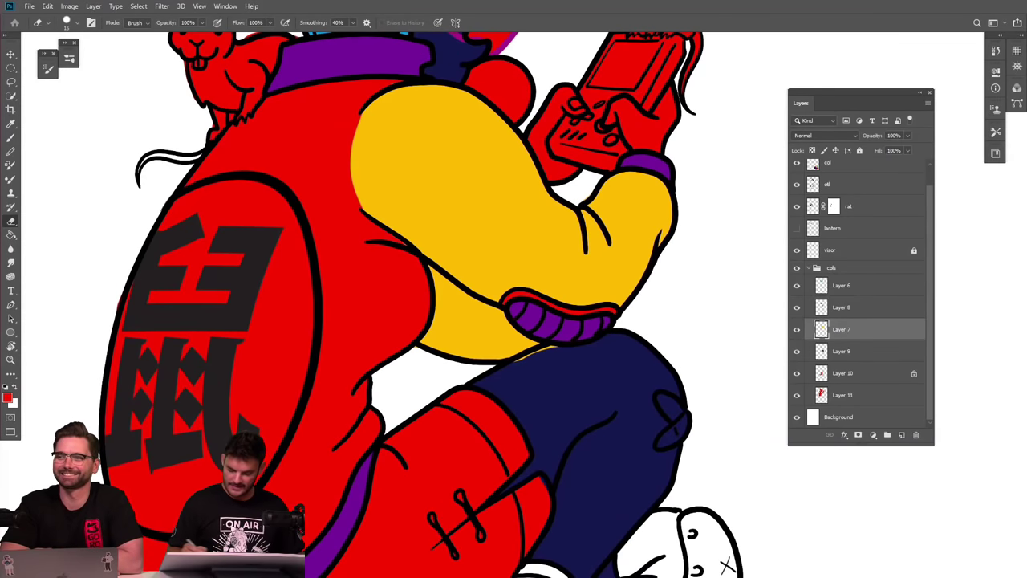
{"action": "key", "text": "ctrl+minus"}
{"action": "key", "text": "ctrl+minus"}
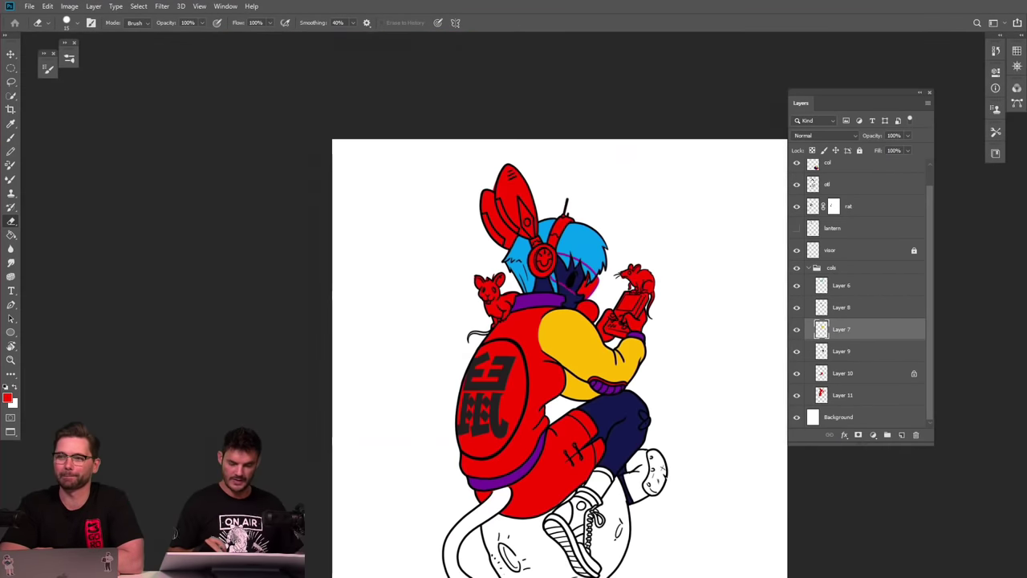
{"action": "key", "text": "ctrl+plus"}
{"action": "key", "text": "ctrl+plus"}
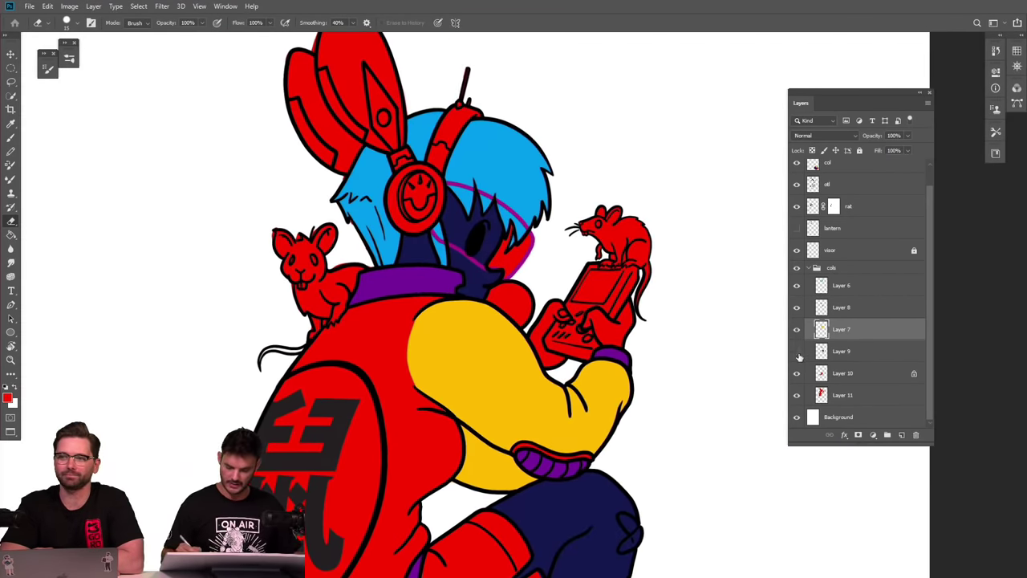
{"action": "key", "text": "i"}
{"action": "left_click", "coordinate": [483, 277]}
{"action": "mouse_move", "coordinate": [633, 356]}
{"action": "left_mouse_down"}
{"action": "mouse_move", "coordinate": [666, 356]}
{"action": "mouse_move", "coordinate": [618, 333]}
{"action": "mouse_move", "coordinate": [624, 282]}
{"action": "mouse_move", "coordinate": [605, 305]}
{"action": "mouse_move", "coordinate": [579, 295]}
{"action": "mouse_move", "coordinate": [567, 312]}
{"action": "mouse_move", "coordinate": [592, 335]}
{"action": "mouse_move", "coordinate": [616, 338]}
{"action": "mouse_move", "coordinate": [630, 297]}
{"action": "mouse_move", "coordinate": [619, 290]}
{"action": "mouse_move", "coordinate": [610, 337]}
{"action": "mouse_move", "coordinate": [600, 325]}
{"action": "mouse_move", "coordinate": [591, 337]}
{"action": "mouse_move", "coordinate": [599, 321]}
{"action": "mouse_move", "coordinate": [584, 306]}
{"action": "mouse_move", "coordinate": [511, 323]}
{"action": "mouse_move", "coordinate": [508, 349]}
{"action": "mouse_move", "coordinate": [529, 355]}
{"action": "mouse_move", "coordinate": [525, 365]}
{"action": "mouse_move", "coordinate": [501, 343]}
{"action": "mouse_move", "coordinate": [508, 308]}
{"action": "mouse_move", "coordinate": [531, 282]}
{"action": "mouse_move", "coordinate": [545, 304]}
{"action": "mouse_move", "coordinate": [507, 317]}
{"action": "mouse_move", "coordinate": [502, 333]}
{"action": "mouse_move", "coordinate": [510, 364]}
{"action": "mouse_move", "coordinate": [523, 361]}
{"action": "left_mouse_up"}
{"action": "key", "text": "b"}
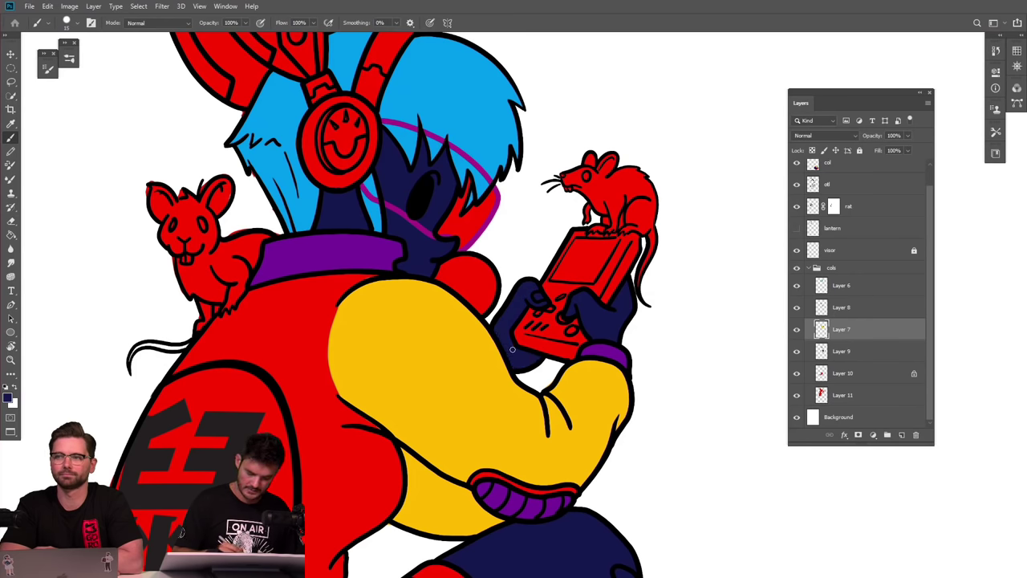
Examine the whole figure beside the colour wheel, including the uncoloured shoes, tail and moon.
{"action": "scroll", "coordinate": [650, 399], "scroll_direction": "down", "scroll_amount": 5}
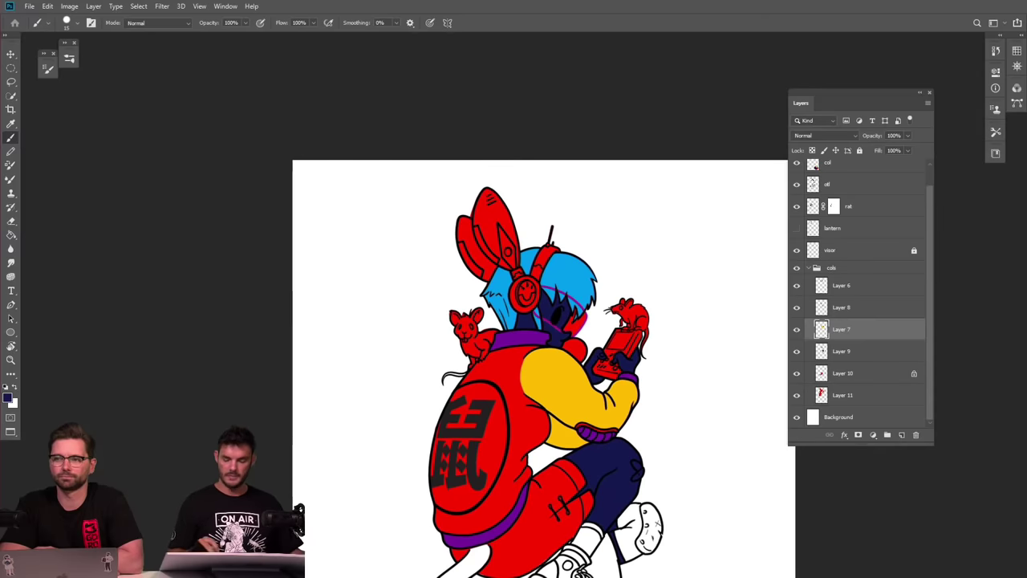
{"action": "scroll", "coordinate": [683, 515], "scroll_direction": "up", "scroll_amount": 2}
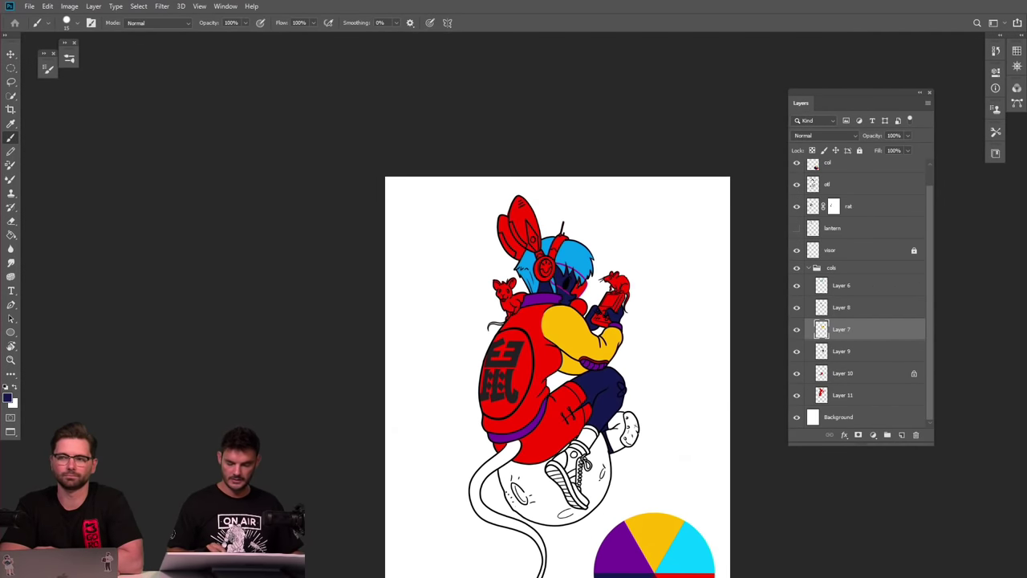
{"action": "scroll", "coordinate": [640, 493], "scroll_direction": "up", "scroll_amount": 1}
{"action": "left_click_drag", "start_coordinate": [640, 494], "coordinate": [592, 424]}
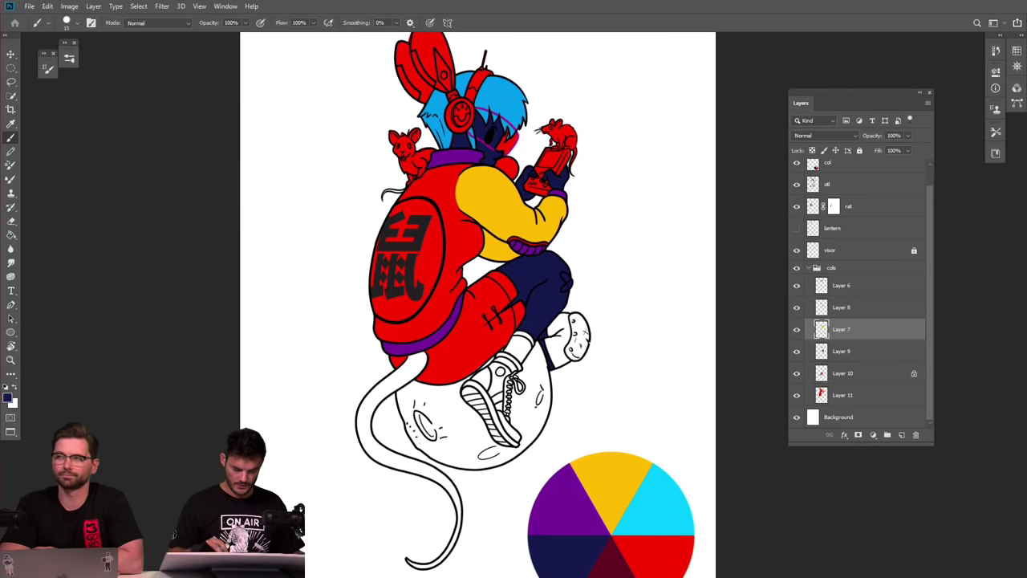
{"action": "scroll", "coordinate": [568, 413], "scroll_direction": "down", "scroll_amount": 4}
{"action": "scroll", "coordinate": [569, 433], "scroll_direction": "up", "scroll_amount": 5}
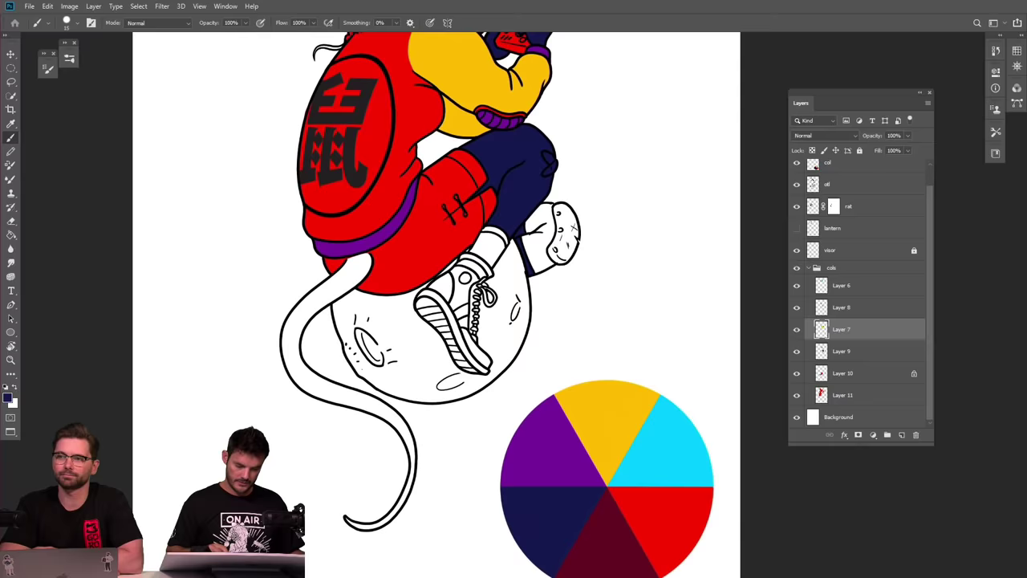
{"action": "scroll", "coordinate": [669, 481], "scroll_direction": "down", "scroll_amount": 1}
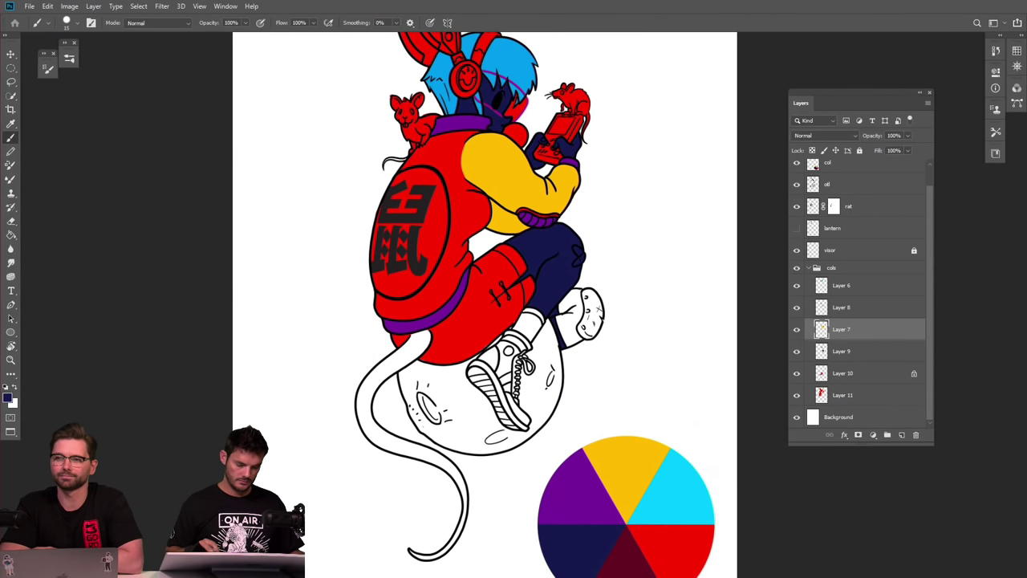
Sample yellow from the colour wheel and add a new layer named shoes above Layer 7.
{"action": "key", "text": "i"}
{"action": "left_click", "coordinate": [640, 462]}
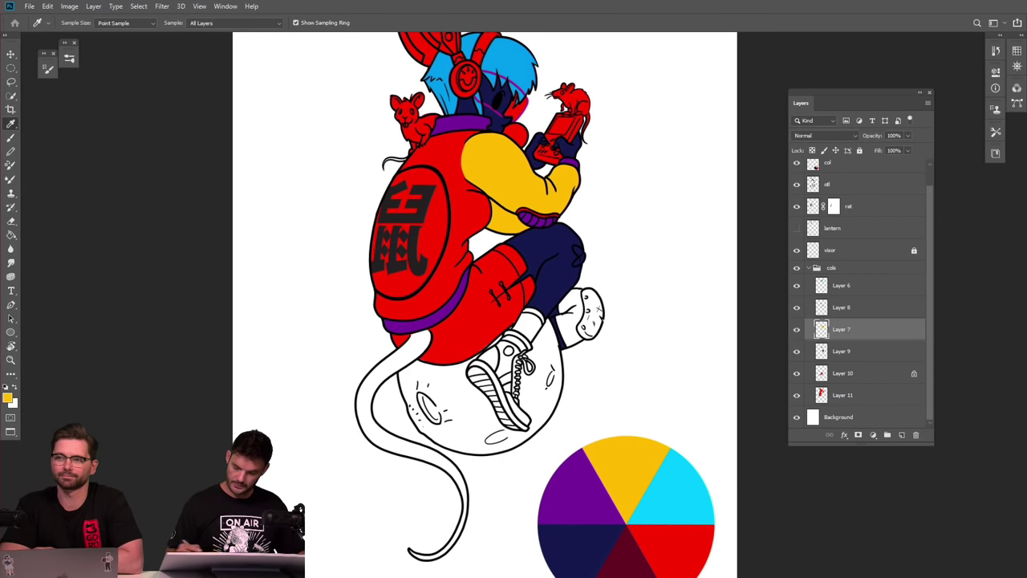
{"action": "left_click", "coordinate": [901, 434]}
{"action": "double_click", "coordinate": [840, 328]}
{"action": "type", "text": "shoes"}
{"action": "key", "text": "Return"}
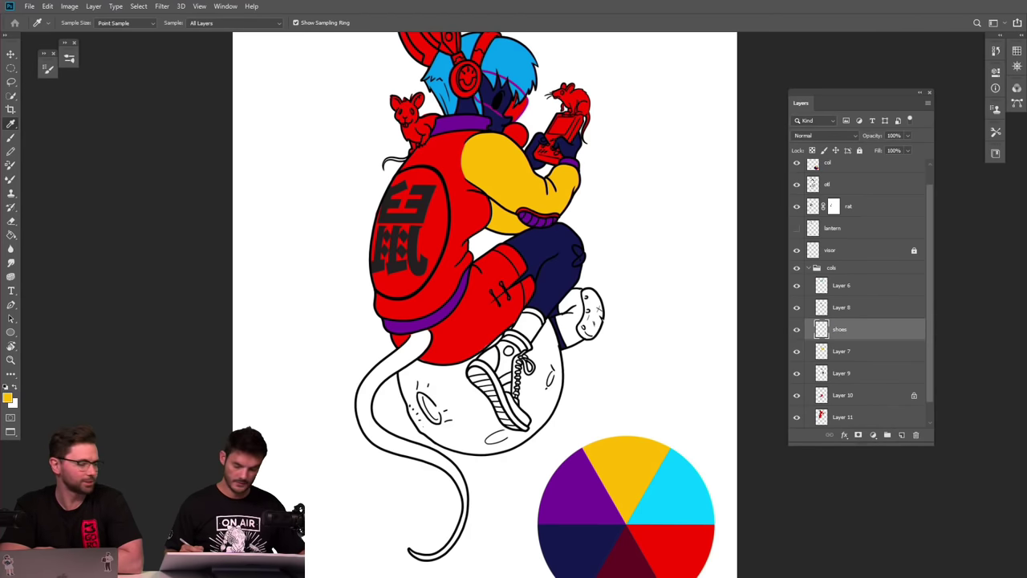
Lasso the outline of the front shoe's upper and laces and fill it with yellow on the shoes layer.
{"action": "scroll", "coordinate": [489, 362], "scroll_direction": "up", "scroll_amount": 5}
{"action": "key", "text": "l"}
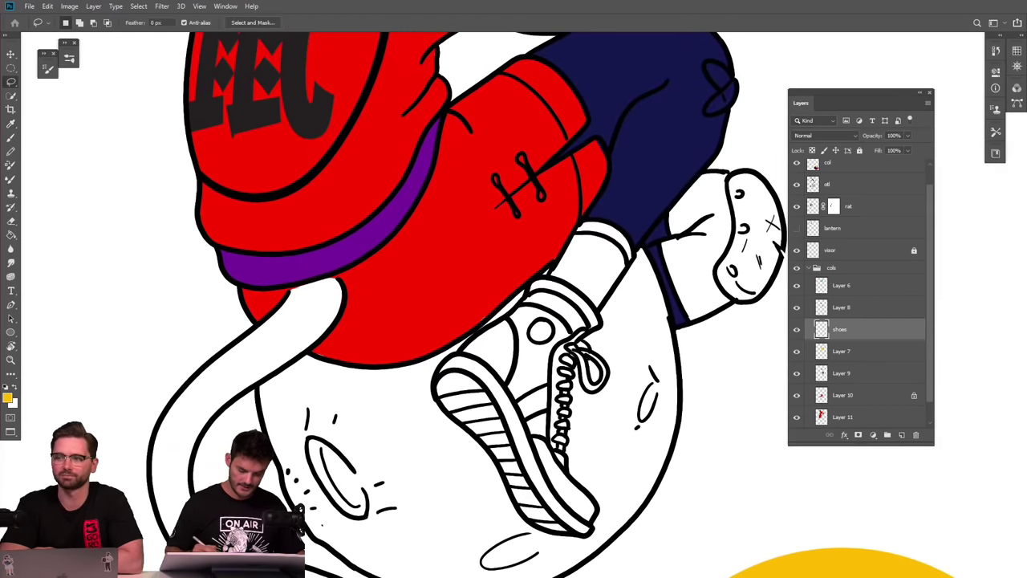
{"action": "mouse_move", "coordinate": [538, 293]}
{"action": "left_mouse_down"}
{"action": "mouse_move", "coordinate": [462, 359]}
{"action": "mouse_move", "coordinate": [497, 372]}
{"action": "mouse_move", "coordinate": [557, 496]}
{"action": "mouse_move", "coordinate": [595, 532]}
{"action": "mouse_move", "coordinate": [599, 508]}
{"action": "mouse_move", "coordinate": [568, 463]}
{"action": "mouse_move", "coordinate": [577, 374]}
{"action": "mouse_move", "coordinate": [584, 367]}
{"action": "mouse_move", "coordinate": [601, 398]}
{"action": "mouse_move", "coordinate": [615, 379]}
{"action": "mouse_move", "coordinate": [585, 345]}
{"action": "mouse_move", "coordinate": [608, 328]}
{"action": "mouse_move", "coordinate": [568, 289]}
{"action": "mouse_move", "coordinate": [528, 283]}
{"action": "left_mouse_up"}
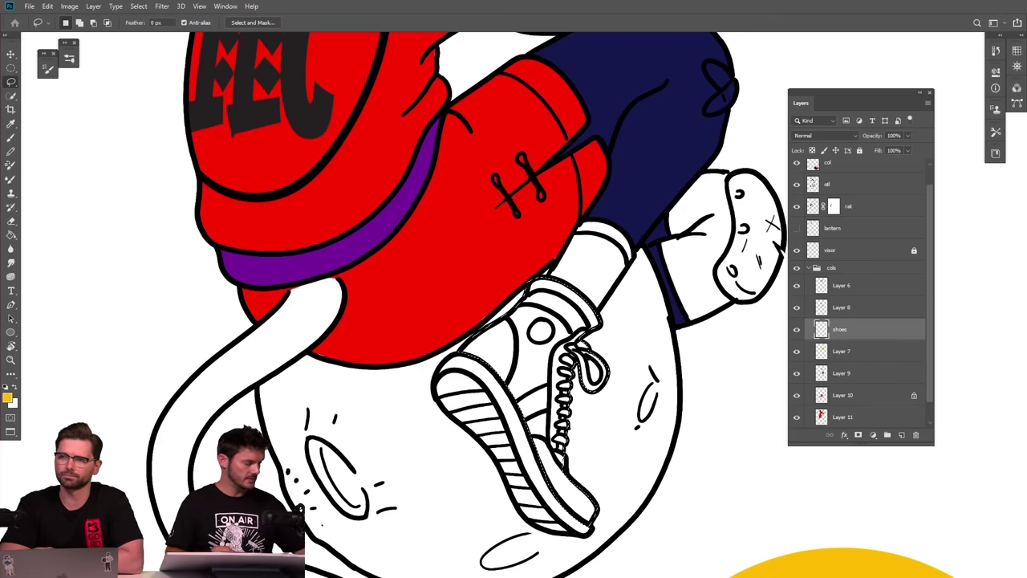
{"action": "key", "text": "alt+BackSpace"}
{"action": "key", "text": "ctrl+d"}
{"action": "key", "text": "ctrl+0"}
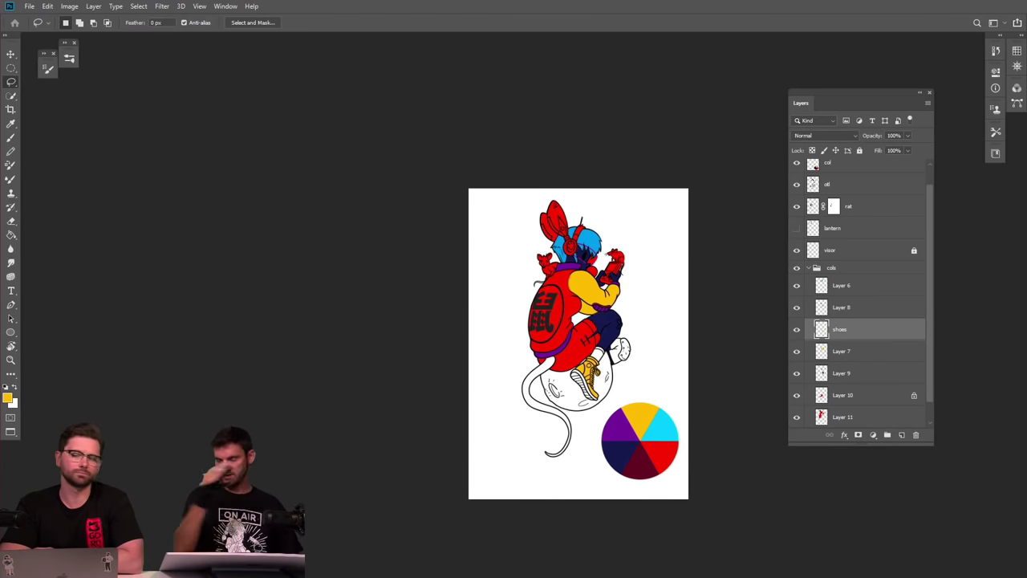
{"action": "scroll", "coordinate": [615, 382], "scroll_direction": "up", "scroll_amount": 5}
{"action": "left_click_drag", "start_coordinate": [616, 382], "coordinate": [615, 472]}
{"action": "key", "text": "ctrl+0"}
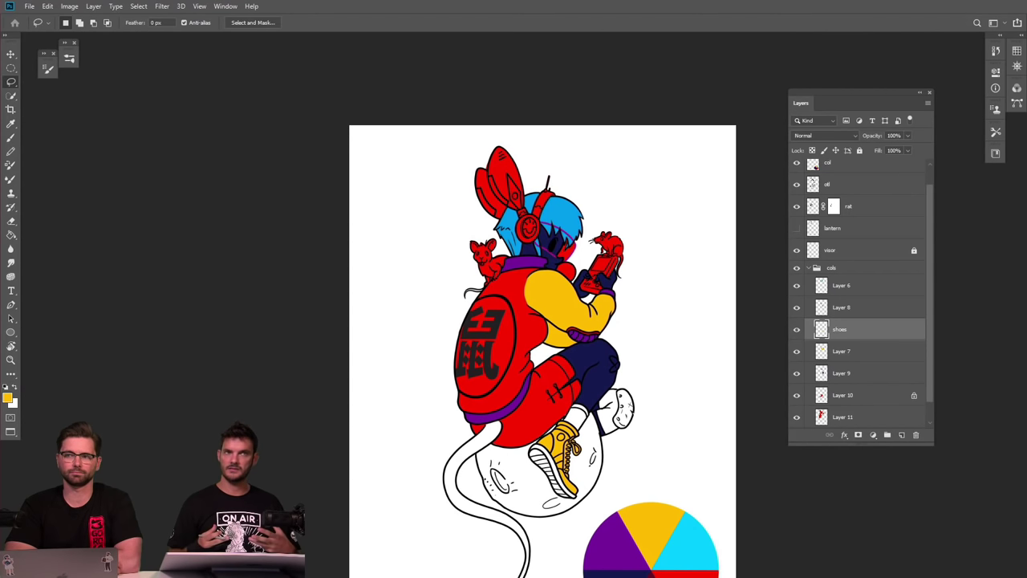
Sample the light blue of the character's hair as the painting colour.
{"action": "key", "text": "ctrl+minus"}
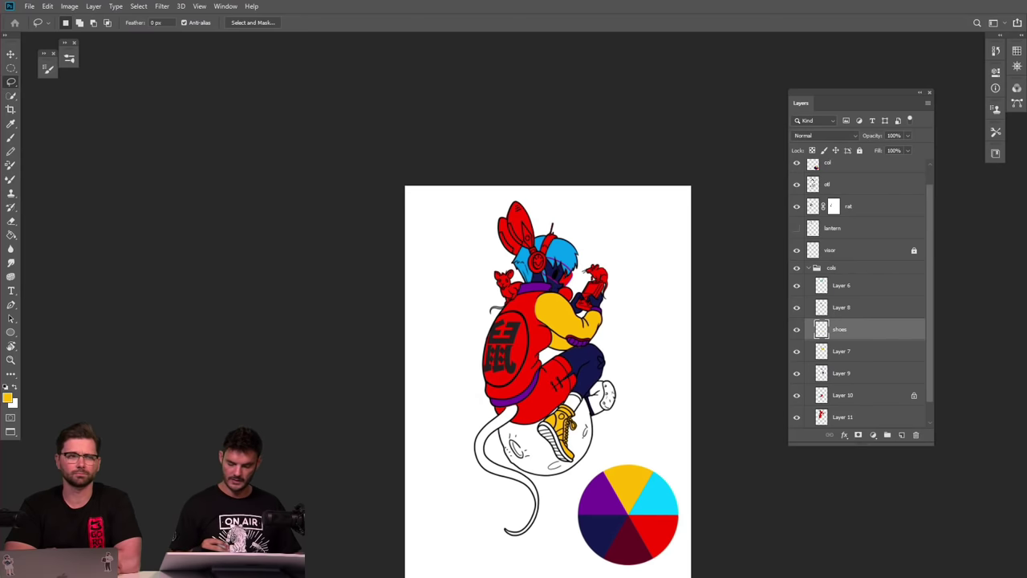
{"action": "key", "text": "ctrl+plus"}
{"action": "key", "text": "ctrl+plus"}
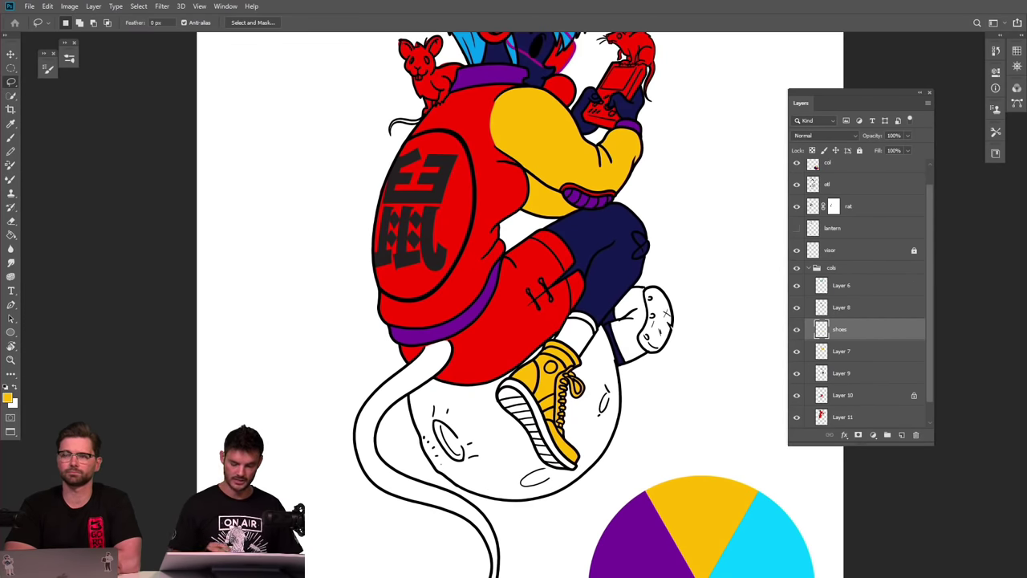
{"action": "key", "text": "ctrl+plus"}
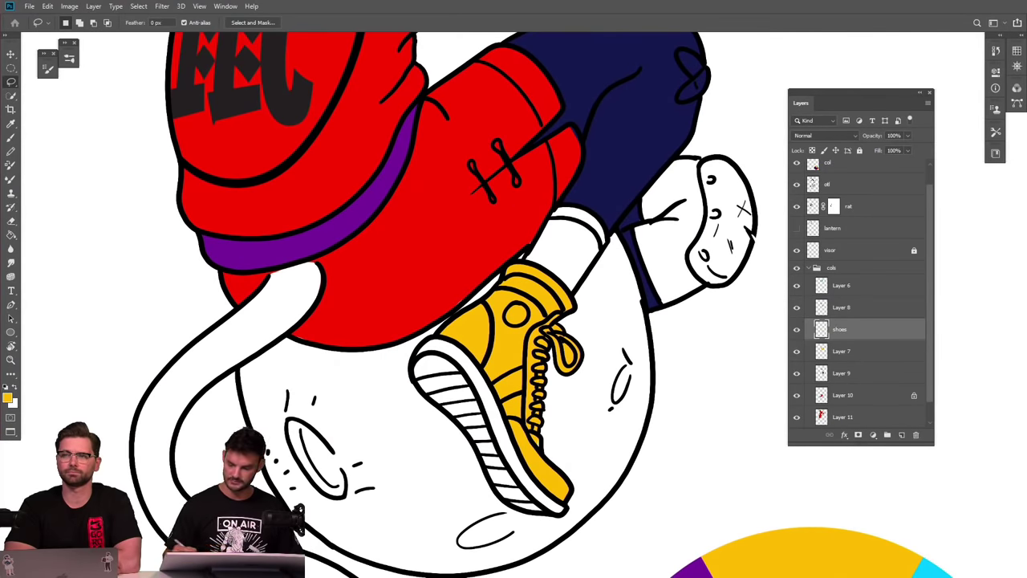
{"action": "key", "text": "ctrl+minus"}
{"action": "key", "text": "ctrl+minus"}
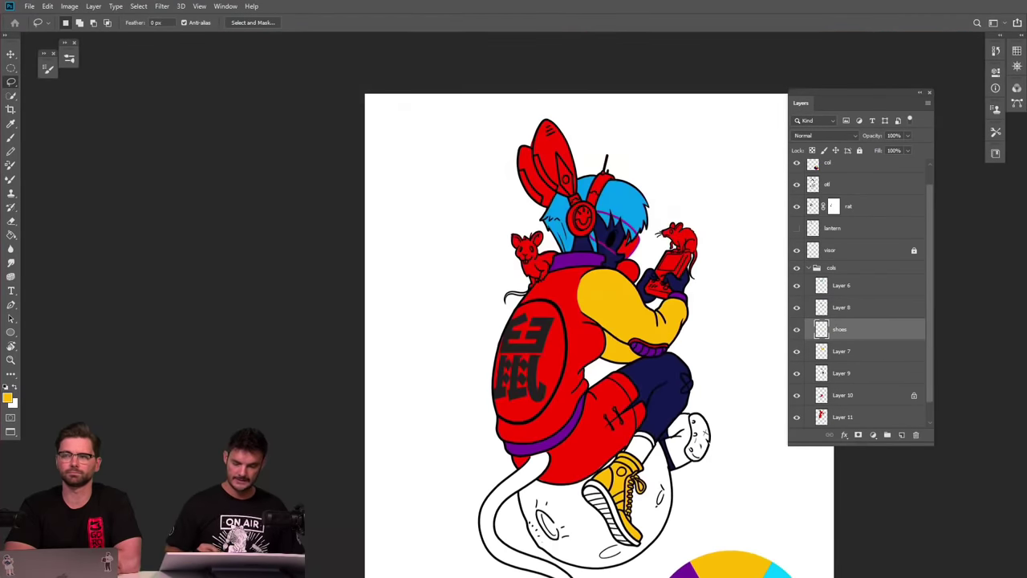
{"action": "key", "text": "ctrl+plus"}
{"action": "key", "text": "i"}
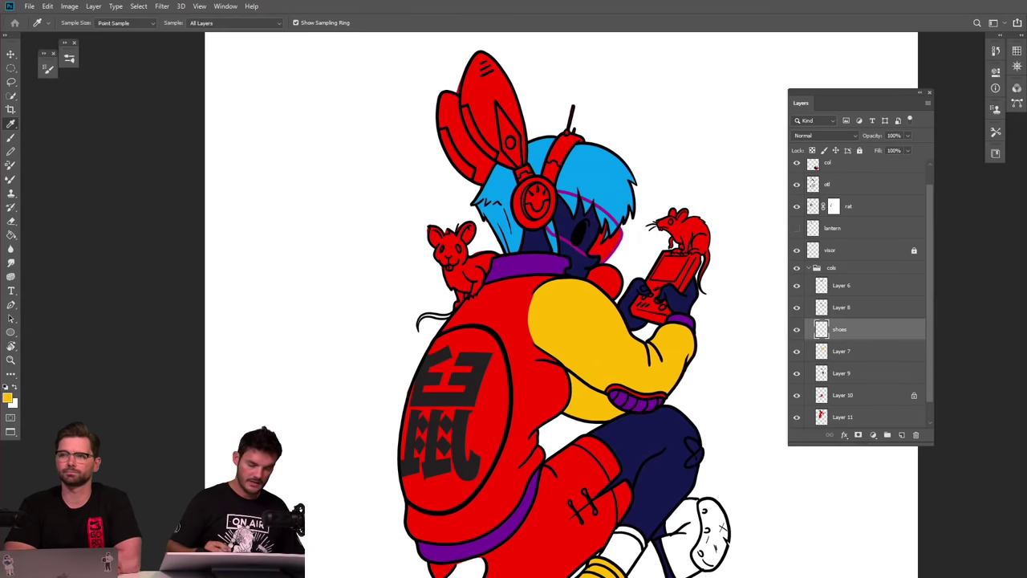
{"action": "key", "text": "ctrl+minus"}
{"action": "left_click", "coordinate": [599, 227]}
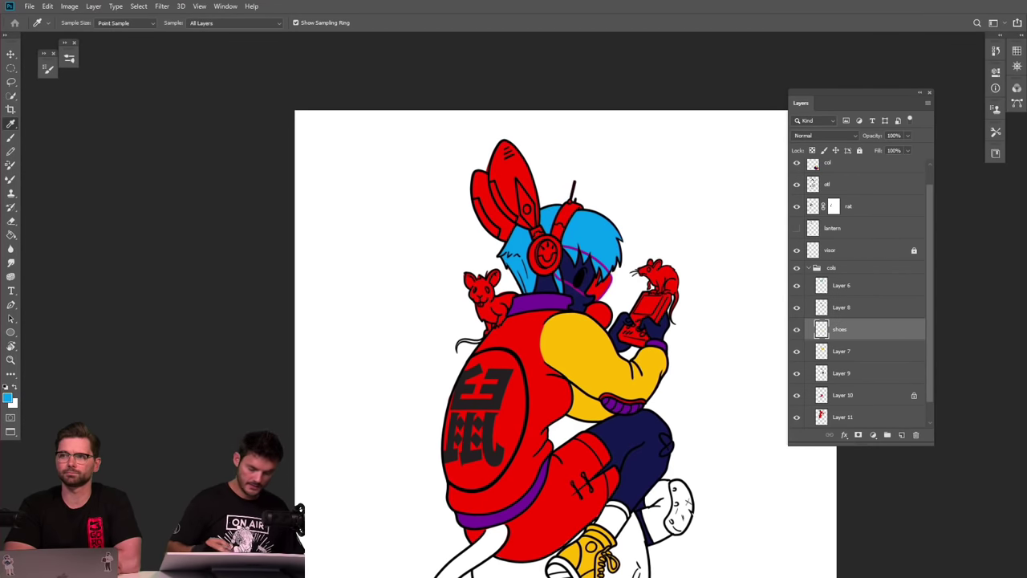
Check what Layer 6 contains by toggling its visibility and rename it as blues.
{"action": "scroll", "coordinate": [562, 329], "scroll_direction": "down", "scroll_amount": 5}
{"action": "scroll", "coordinate": [654, 471], "scroll_direction": "up", "scroll_amount": 5}
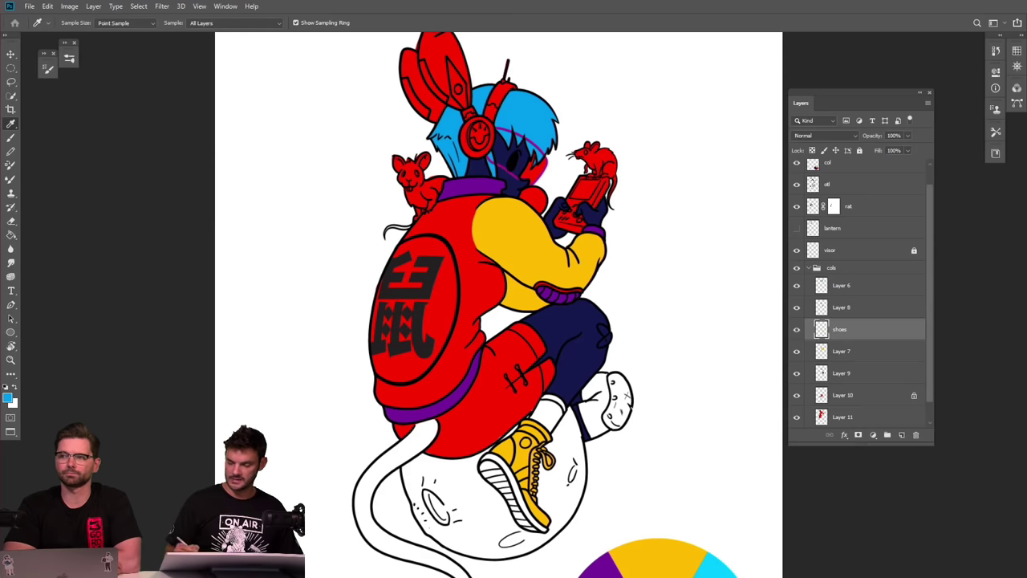
{"action": "left_click", "coordinate": [796, 287]}
{"action": "left_click", "coordinate": [796, 286]}
{"action": "double_click", "coordinate": [840, 285]}
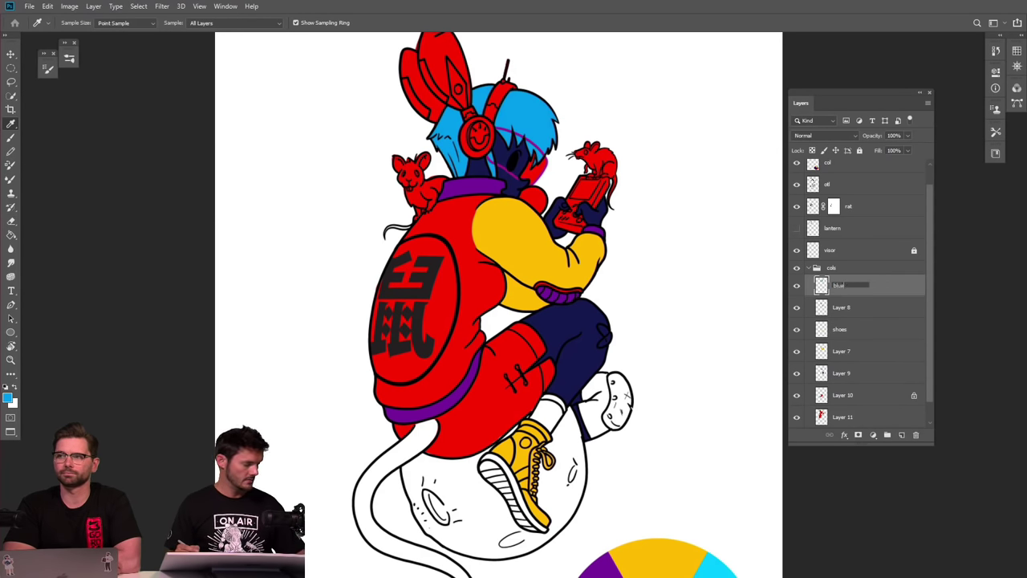
{"action": "type", "text": "blues"}
{"action": "key", "text": "Return"}
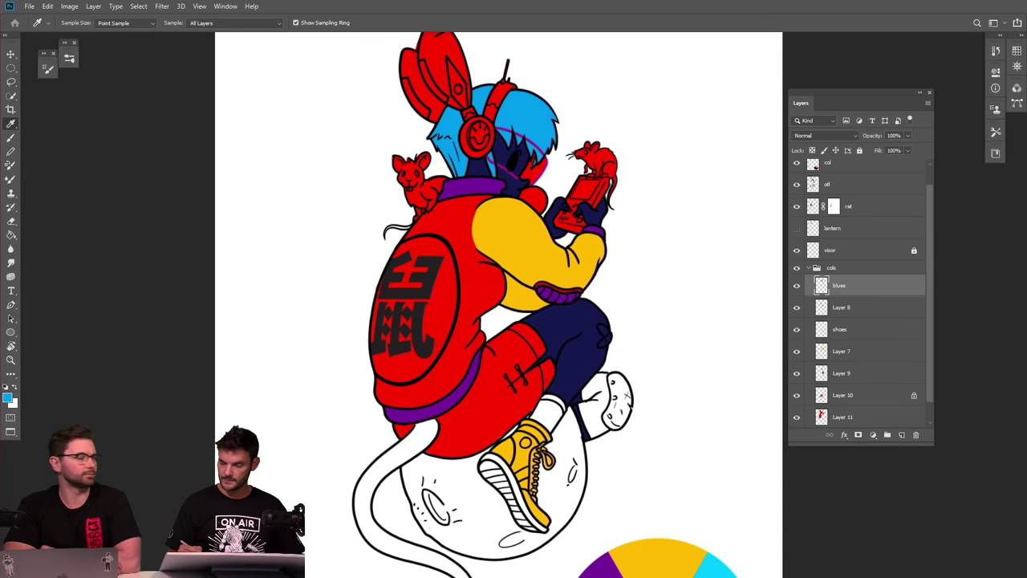
Lasso the heel panel, side stripe and toe cap of the front shoe and fill them with light blue on the blues layer.
{"action": "scroll", "coordinate": [525, 551], "scroll_direction": "up", "scroll_amount": 3}
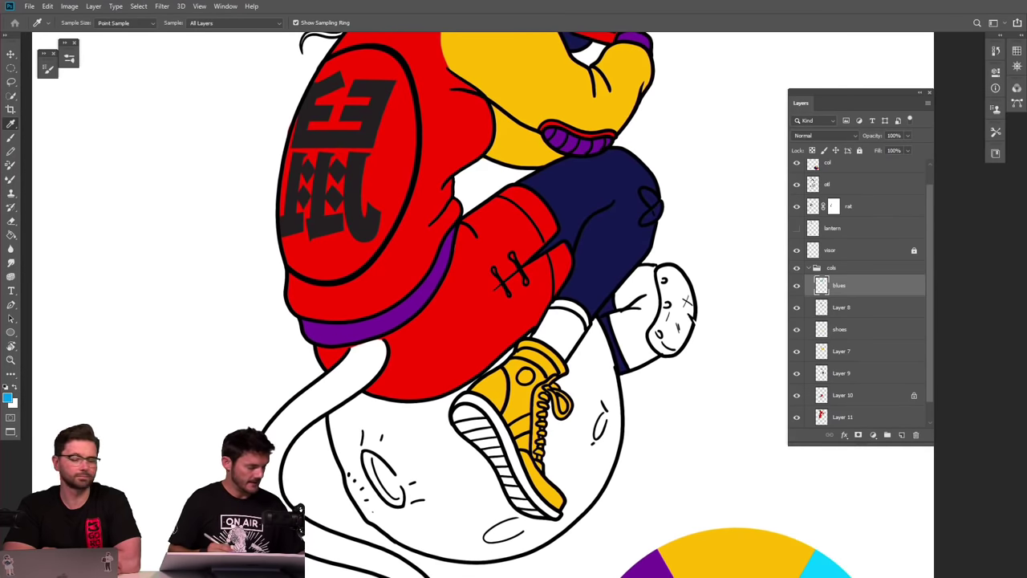
{"action": "key", "text": "l"}
{"action": "scroll", "coordinate": [517, 465], "scroll_direction": "up", "scroll_amount": 2}
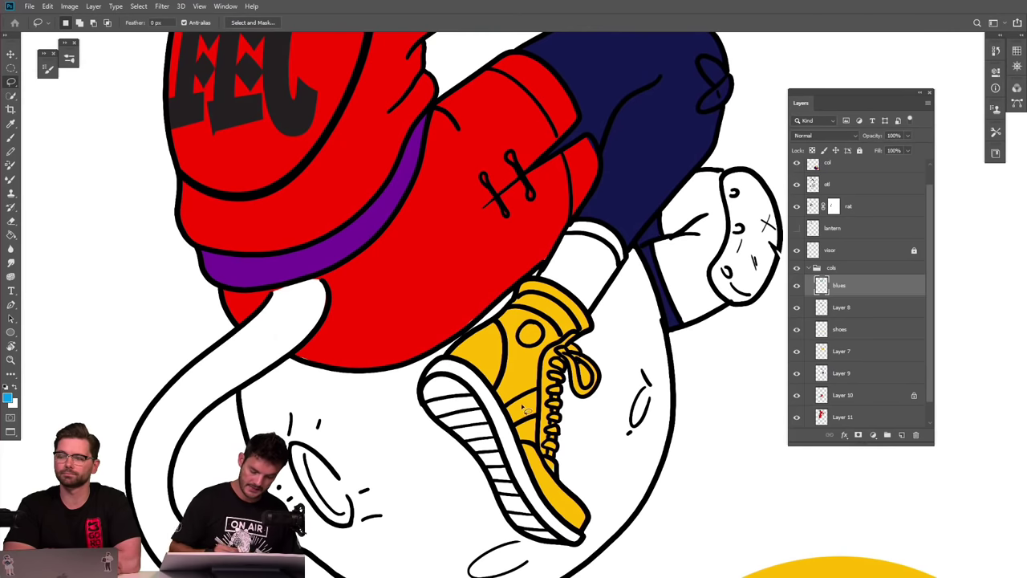
{"action": "mouse_move", "coordinate": [514, 431]}
{"action": "left_mouse_down"}
{"action": "mouse_move", "coordinate": [539, 421]}
{"action": "mouse_move", "coordinate": [537, 391]}
{"action": "mouse_move", "coordinate": [502, 371]}
{"action": "mouse_move", "coordinate": [499, 323]}
{"action": "mouse_move", "coordinate": [467, 337]}
{"action": "mouse_move", "coordinate": [451, 362]}
{"action": "mouse_move", "coordinate": [481, 375]}
{"action": "mouse_move", "coordinate": [505, 353]}
{"action": "mouse_move", "coordinate": [486, 323]}
{"action": "left_mouse_up"}
{"action": "key", "text": "alt+BackSpace"}
{"action": "key", "text": "ctrl+d"}
{"action": "key", "text": "alt+BackSpace"}
{"action": "key", "text": "ctrl+d"}
{"action": "mouse_move", "coordinate": [530, 449]}
{"action": "left_mouse_down"}
{"action": "mouse_move", "coordinate": [511, 374]}
{"action": "mouse_move", "coordinate": [566, 433]}
{"action": "mouse_move", "coordinate": [569, 458]}
{"action": "mouse_move", "coordinate": [524, 421]}
{"action": "mouse_move", "coordinate": [504, 369]}
{"action": "left_mouse_up"}
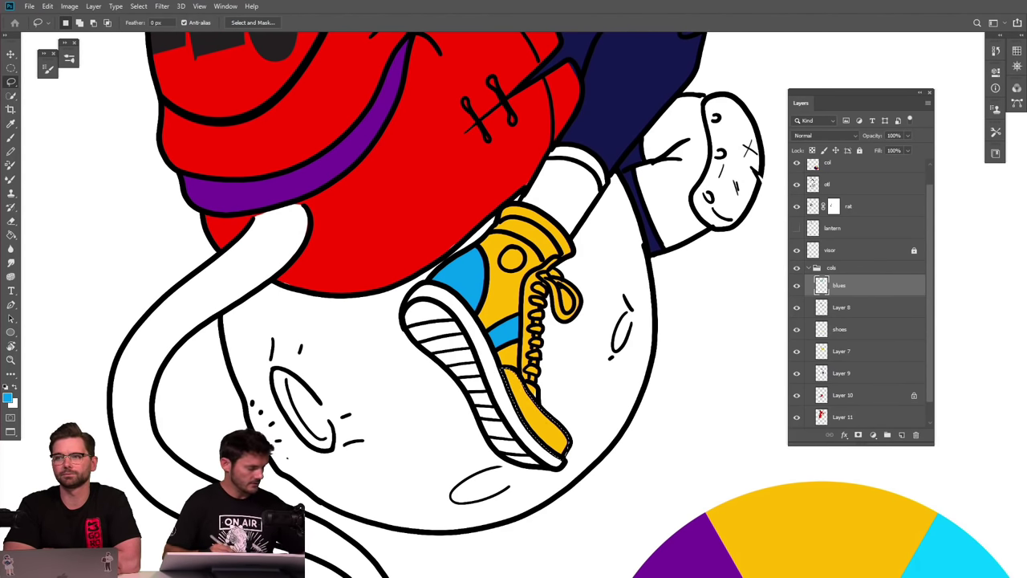
{"action": "key", "text": "alt+BackSpace"}
{"action": "key", "text": "ctrl+d"}
Paint the front shoe's laces light blue on the blues layer and erase the yellow inside the lace loop on the shoes layer.
{"action": "key", "text": "b"}
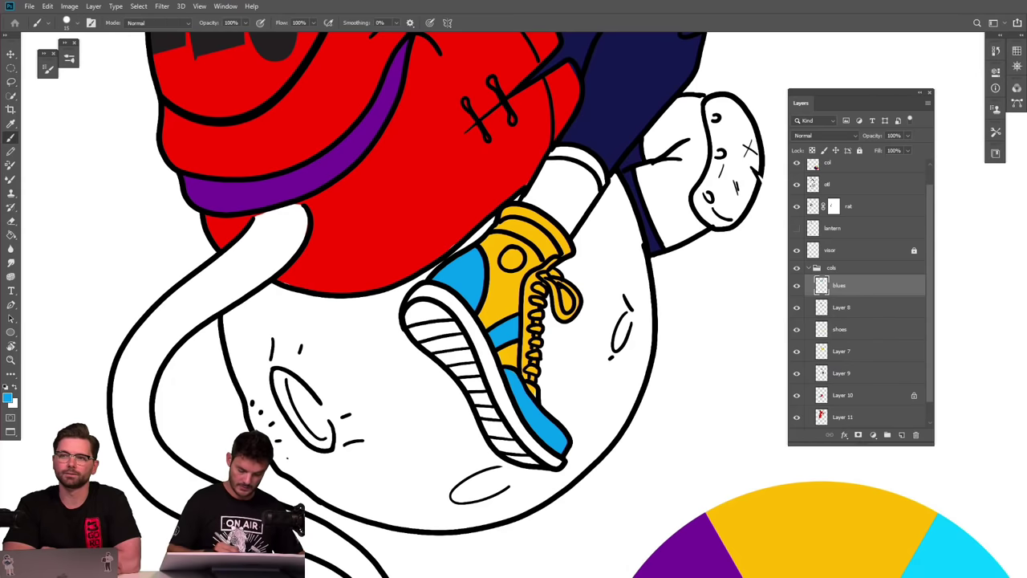
{"action": "mouse_move", "coordinate": [535, 371]}
{"action": "left_mouse_down"}
{"action": "mouse_move", "coordinate": [541, 306]}
{"action": "mouse_move", "coordinate": [557, 294]}
{"action": "mouse_move", "coordinate": [565, 320]}
{"action": "mouse_move", "coordinate": [574, 298]}
{"action": "left_mouse_up"}
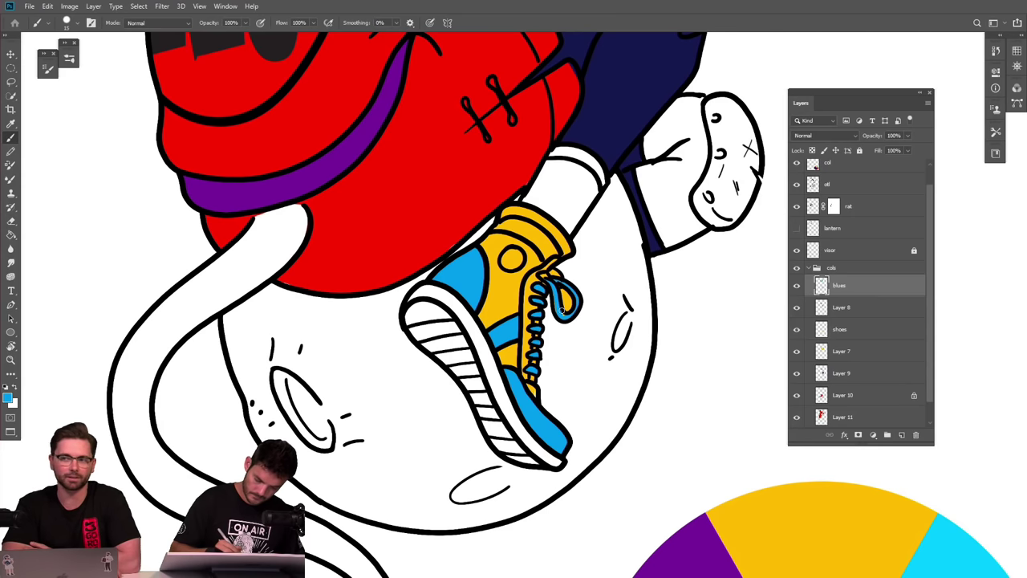
{"action": "key", "text": "e"}
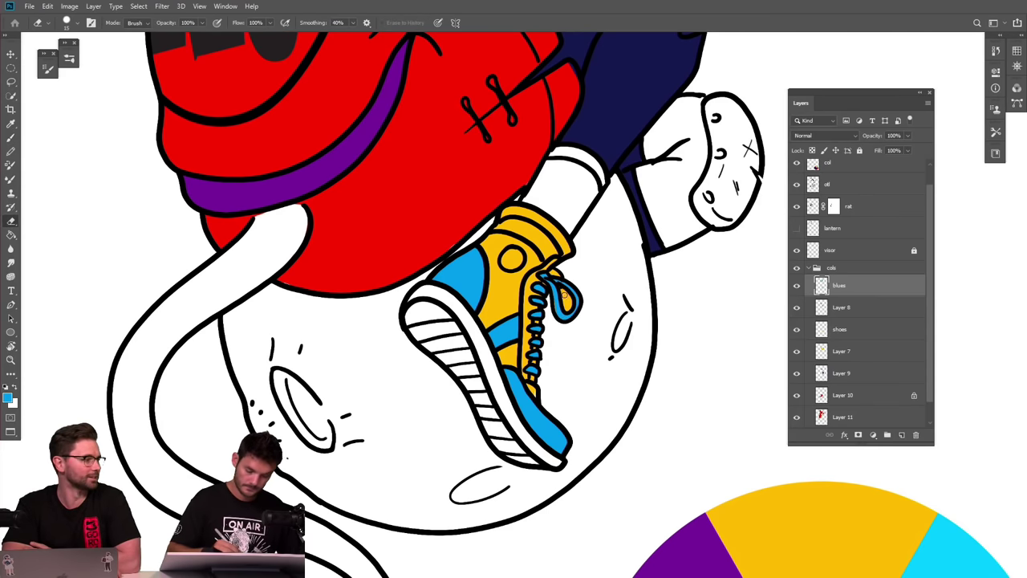
{"action": "left_click", "coordinate": [807, 352]}
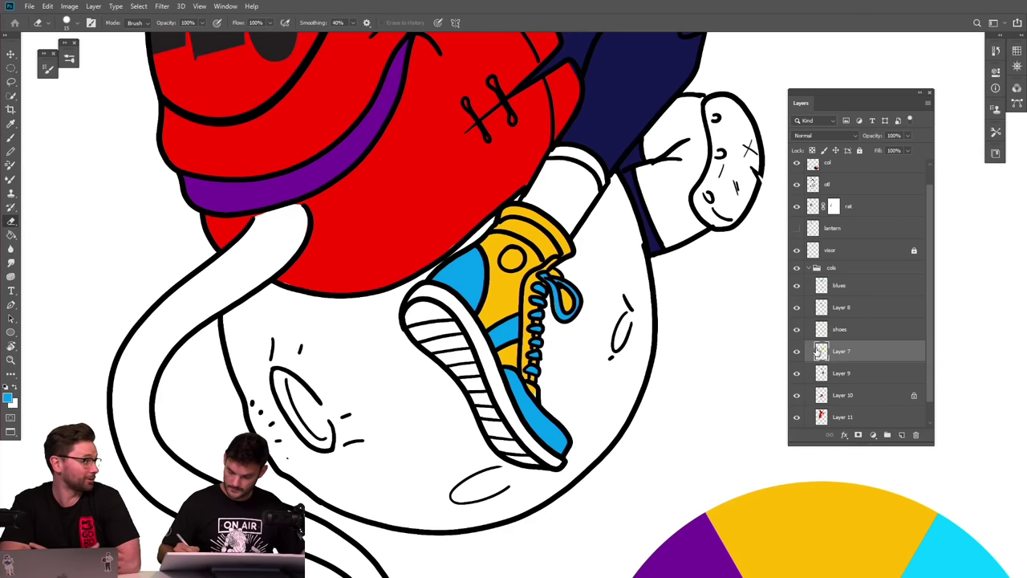
{"action": "left_click", "coordinate": [838, 330]}
{"action": "left_click_drag", "start_coordinate": [567, 307], "coordinate": [568, 295]}
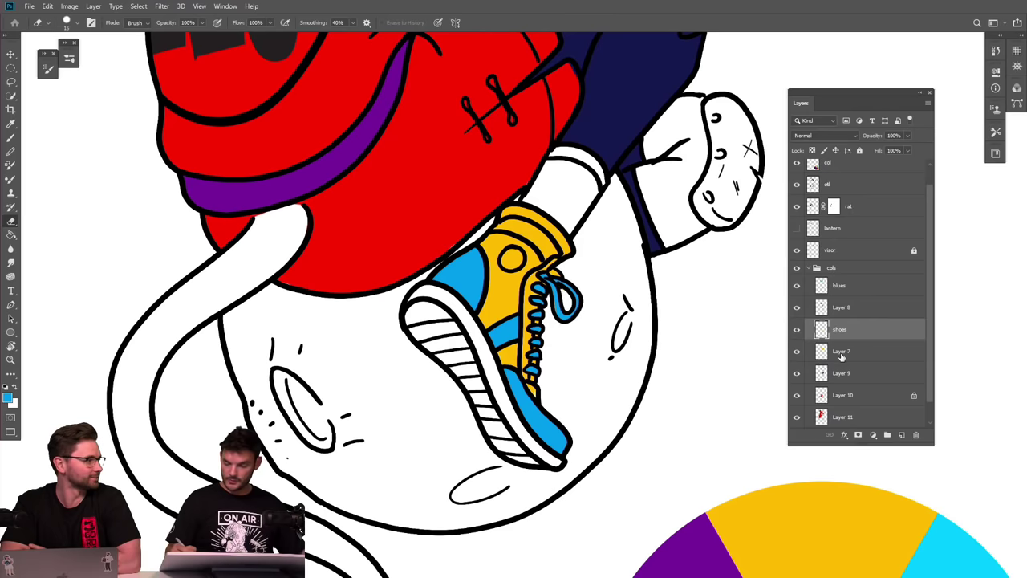
Paint the ankle collar of the front shoe light blue on the blues layer.
{"action": "left_click", "coordinate": [854, 315]}
{"action": "key", "text": "b"}
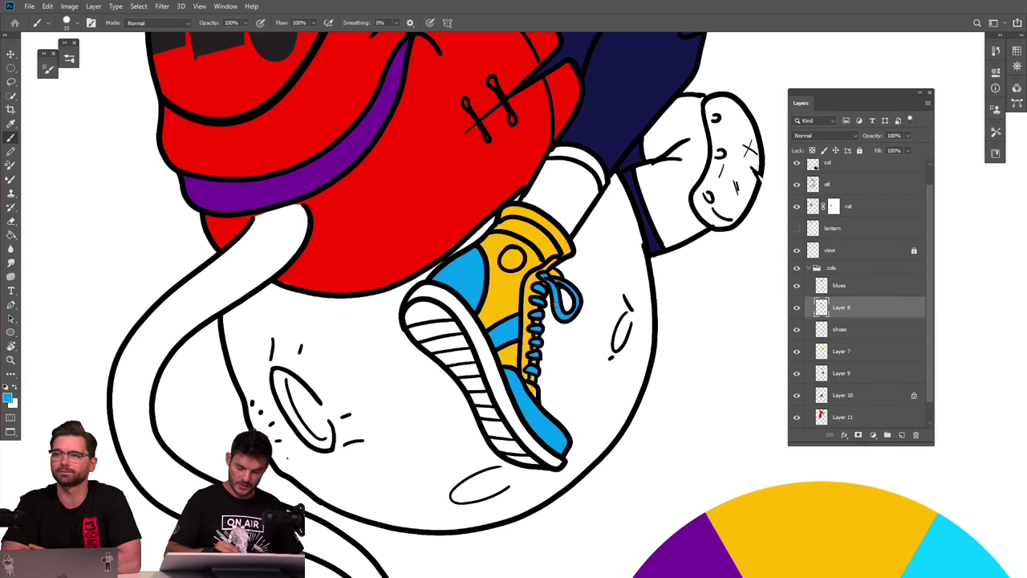
{"action": "left_click", "coordinate": [855, 287]}
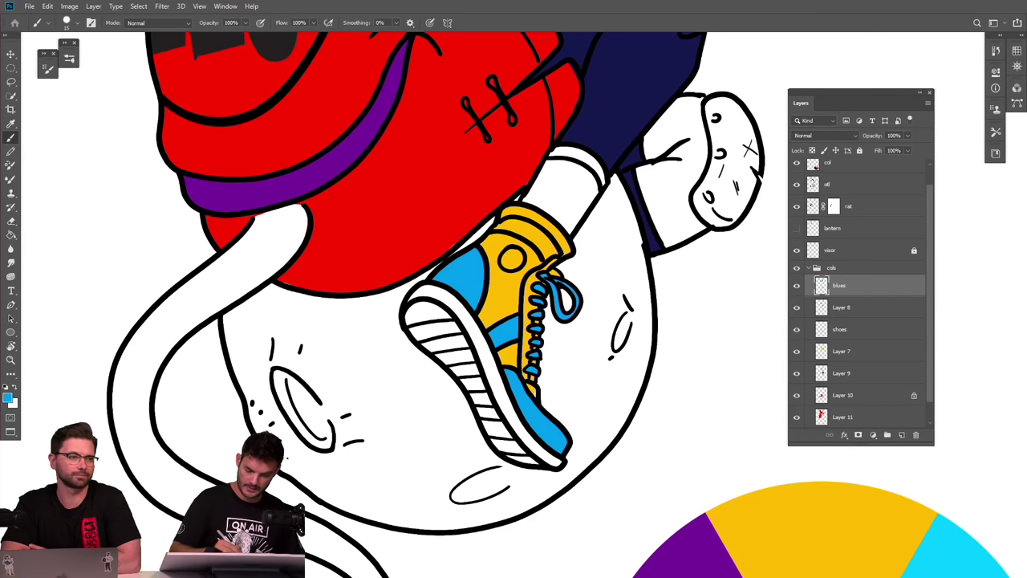
{"action": "key", "text": "ctrl+z"}
{"action": "mouse_move", "coordinate": [563, 255]}
{"action": "left_mouse_down"}
{"action": "mouse_move", "coordinate": [544, 224]}
{"action": "mouse_move", "coordinate": [499, 218]}
{"action": "mouse_move", "coordinate": [545, 210]}
{"action": "mouse_move", "coordinate": [556, 241]}
{"action": "left_mouse_up"}
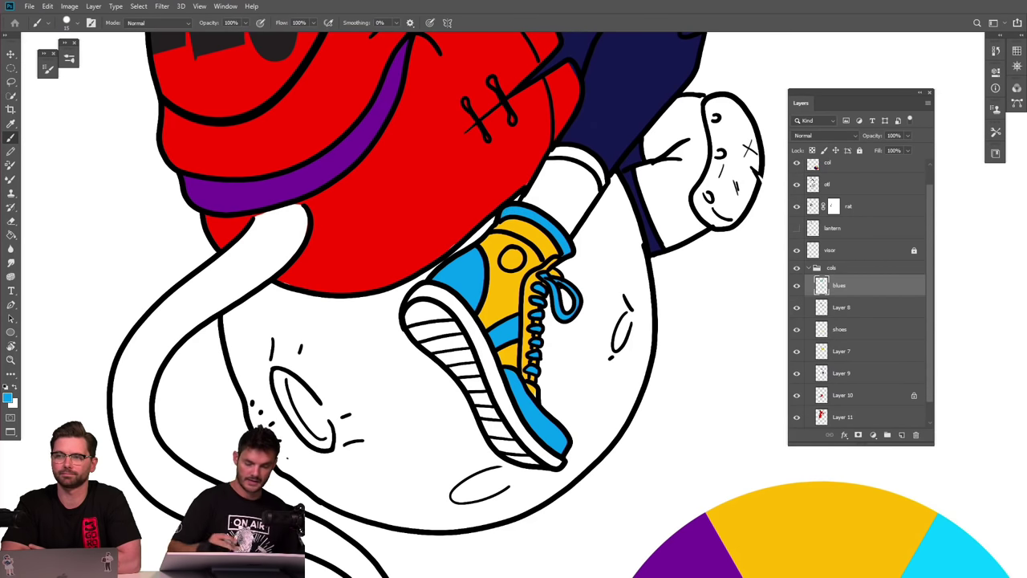
Sample the sleeve's yellow and paint the loops of the knot fastenings on the red shorts with it on Layer 7.
{"action": "key", "text": "ctrl+0"}
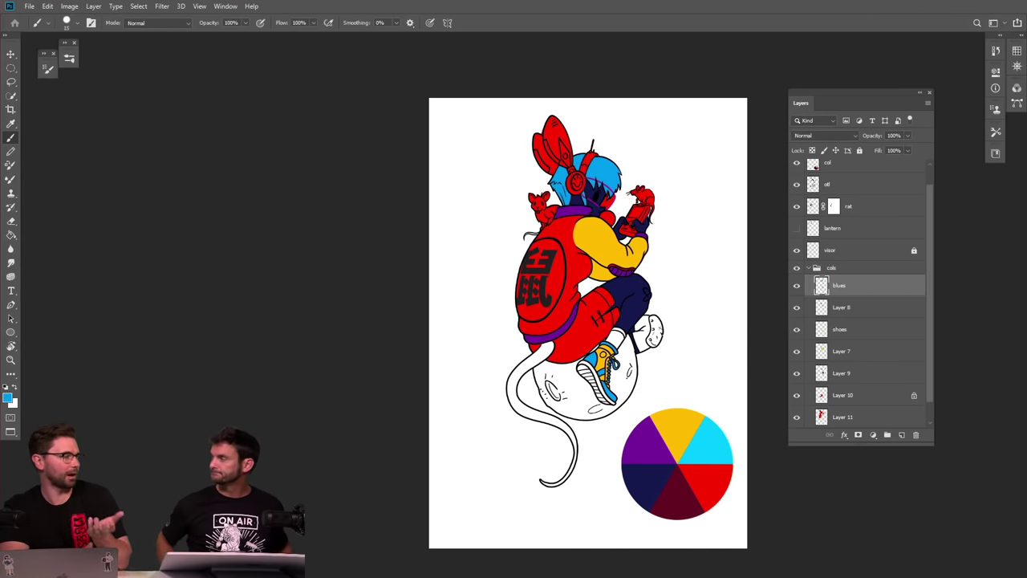
{"action": "scroll", "coordinate": [681, 201], "scroll_direction": "up", "scroll_amount": 5}
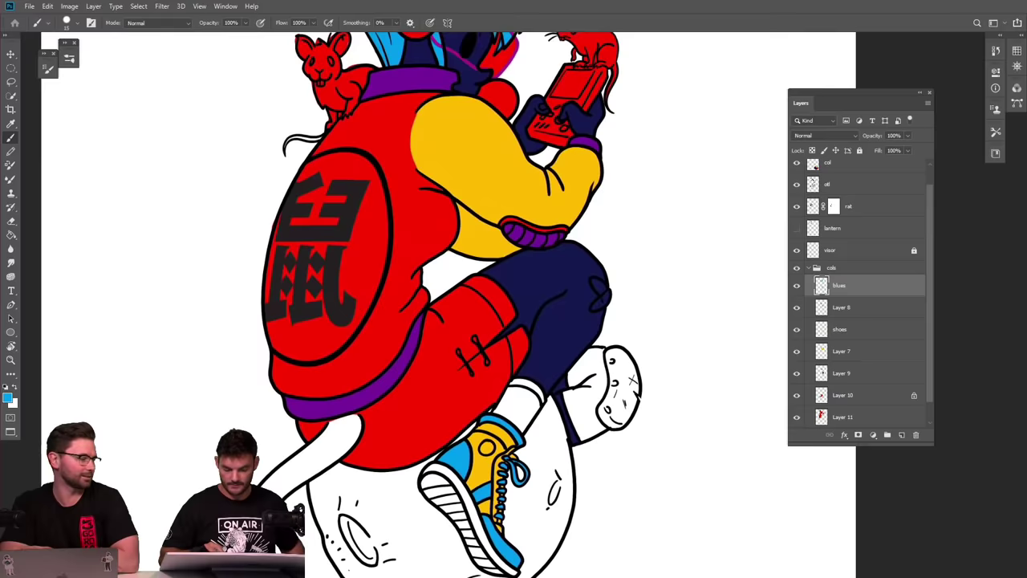
{"action": "scroll", "coordinate": [680, 201], "scroll_direction": "down", "scroll_amount": 2}
{"action": "scroll", "coordinate": [671, 573], "scroll_direction": "up", "scroll_amount": 4}
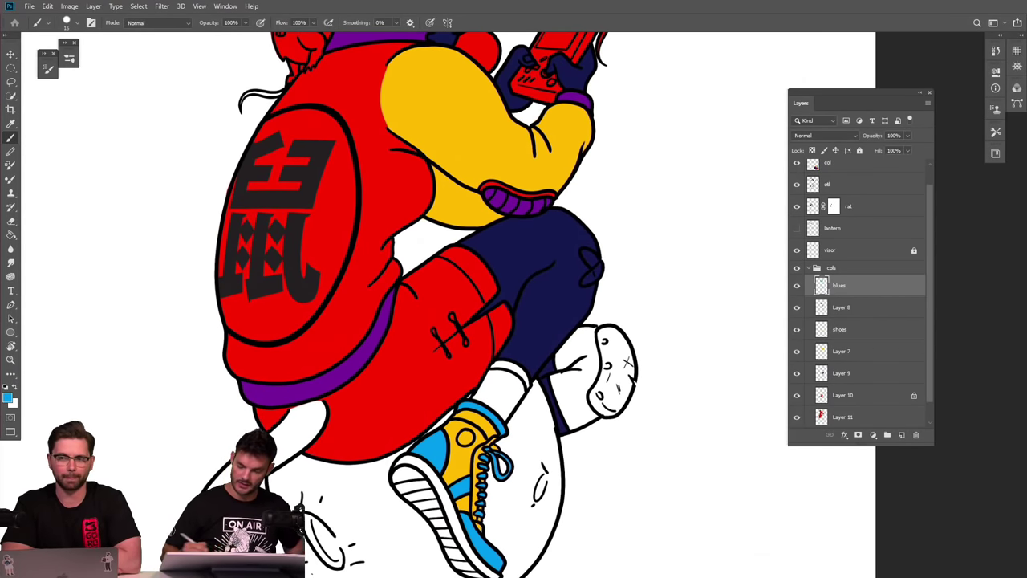
{"action": "left_click", "coordinate": [850, 356]}
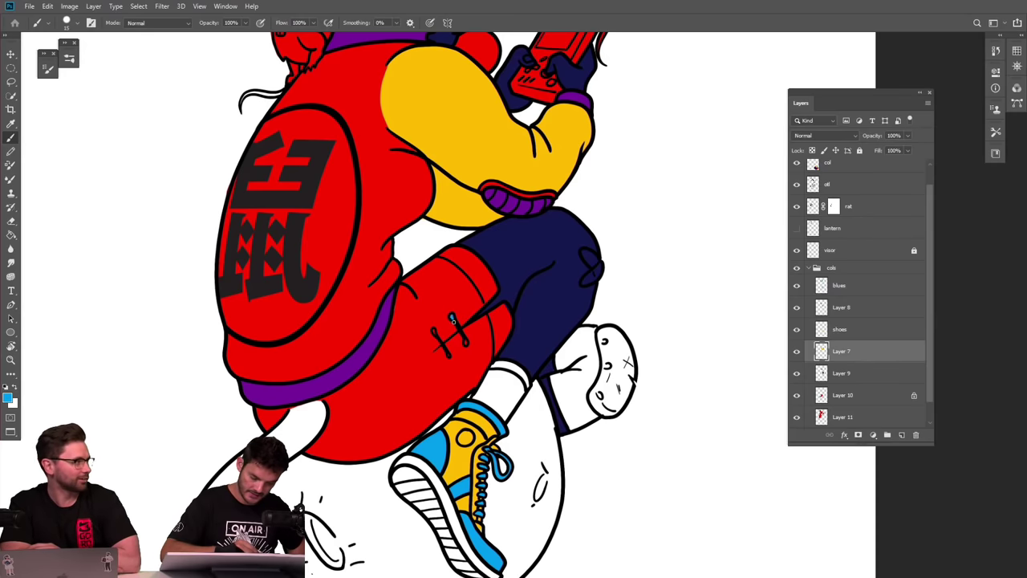
{"action": "left_click", "coordinate": [466, 342]}
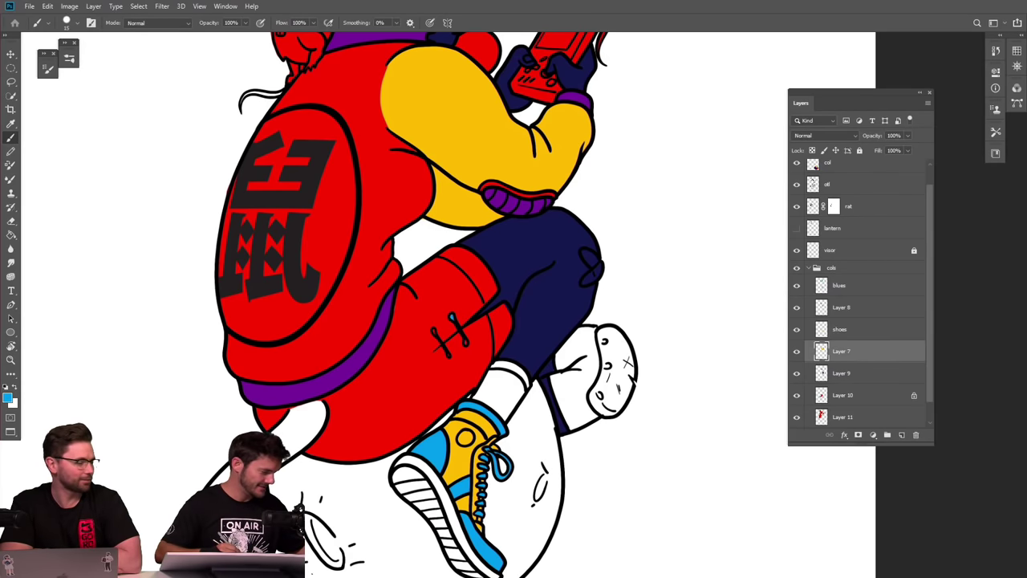
{"action": "key", "text": "i"}
{"action": "left_click", "coordinate": [470, 152]}
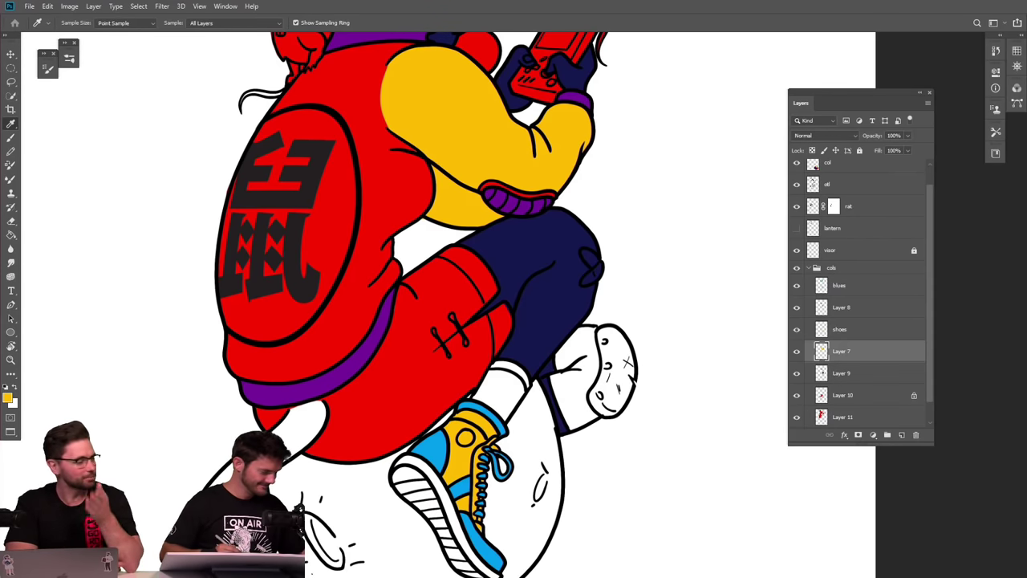
{"action": "key", "text": "b"}
{"action": "left_click", "coordinate": [452, 318]}
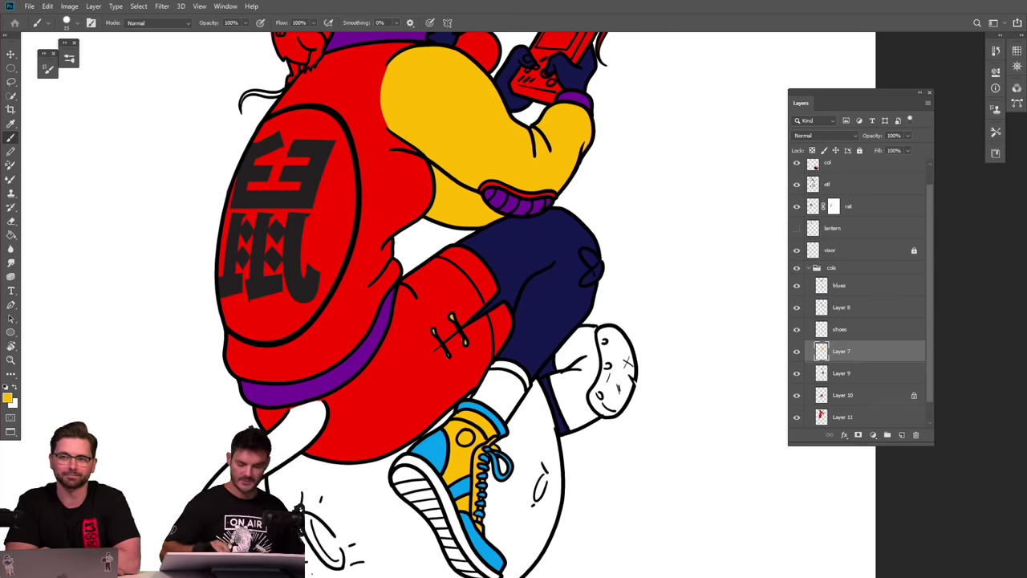
Switch to the browser, open the illustrator's portfolio home page and look through the gallery of coloured artwork.
{"action": "scroll", "coordinate": [589, 316], "scroll_direction": "down", "scroll_amount": 5}
{"action": "scroll", "coordinate": [558, 305], "scroll_direction": "up", "scroll_amount": 7}
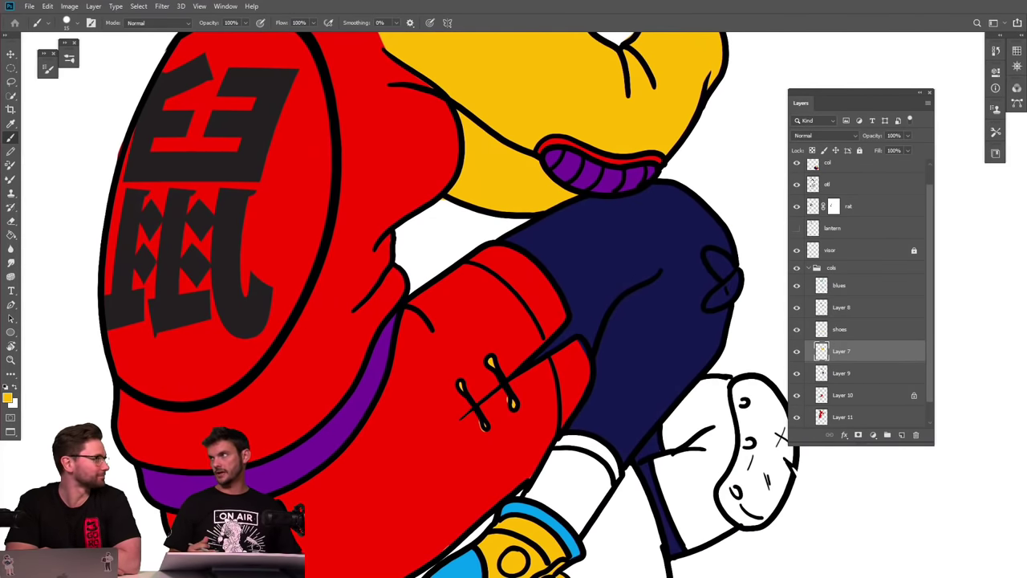
{"action": "key", "text": "ctrl+minus"}
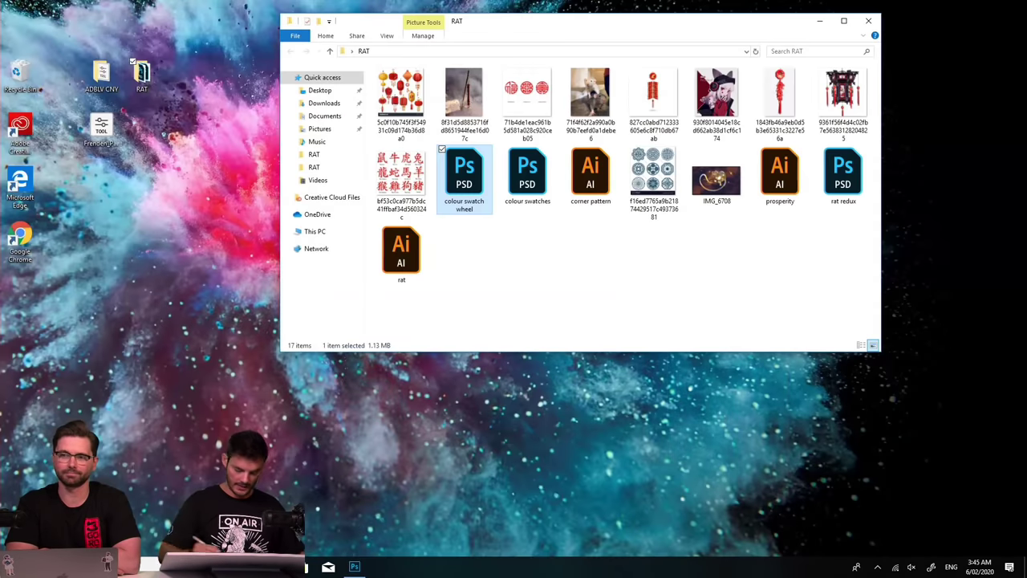
{"action": "key", "text": "alt+Tab"}
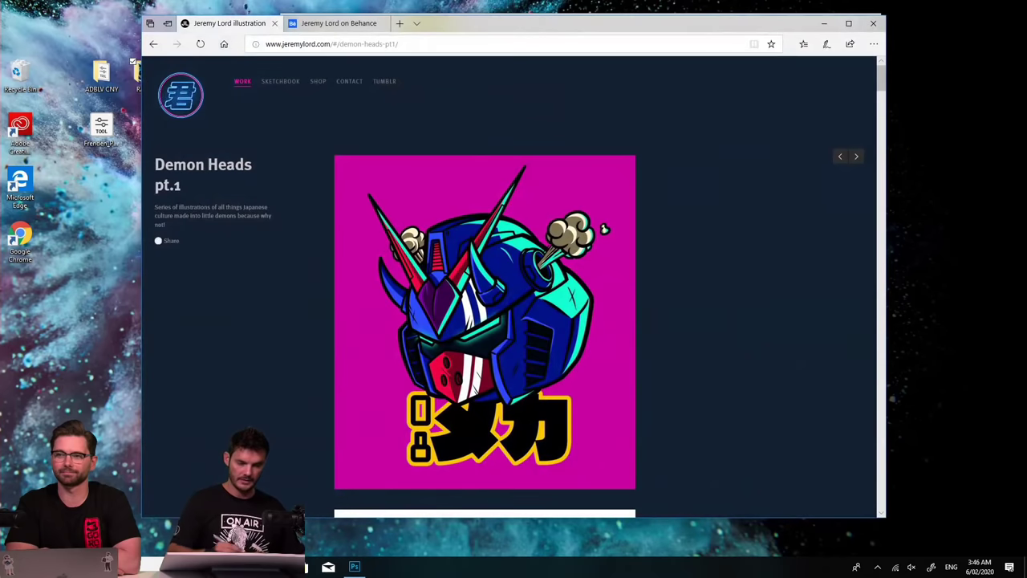
{"action": "left_click", "coordinate": [181, 95]}
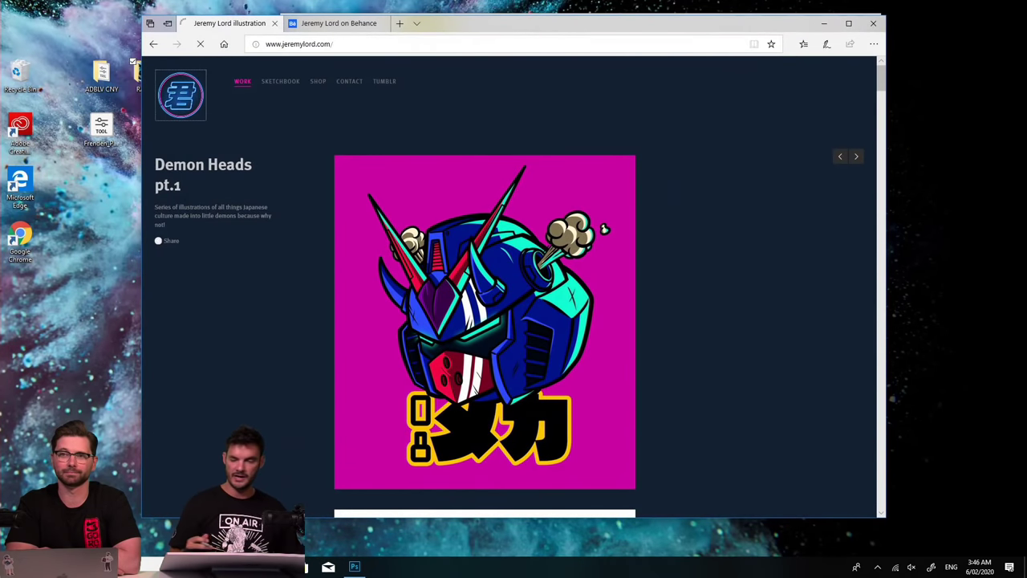
{"action": "scroll", "coordinate": [513, 288], "scroll_direction": "down", "scroll_amount": 7}
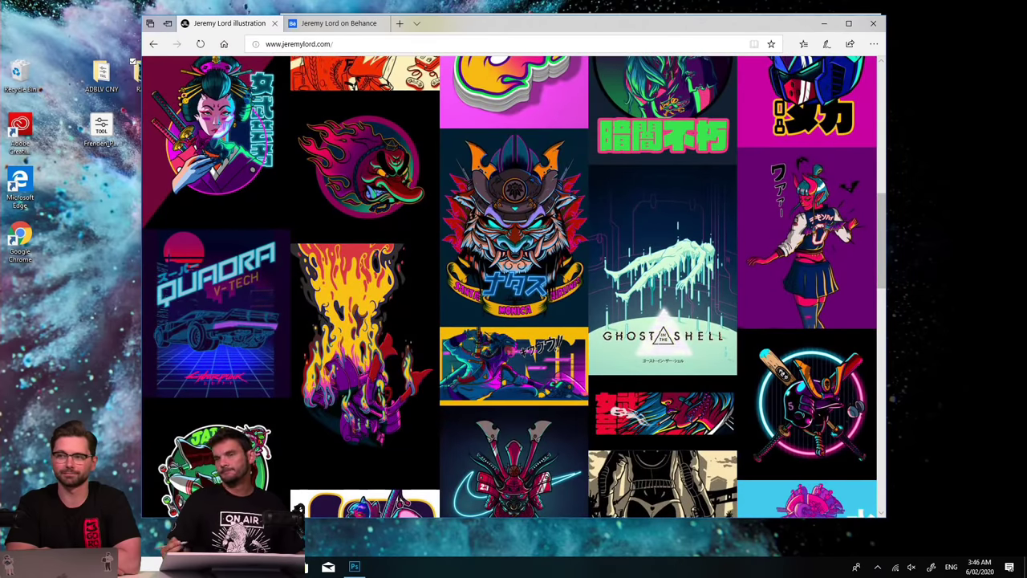
Minimise the browser, return to Photoshop and look over the whole figure beside the colour wheel and the layer stack.
{"action": "left_click", "coordinate": [824, 24]}
{"action": "left_click", "coordinate": [354, 566]}
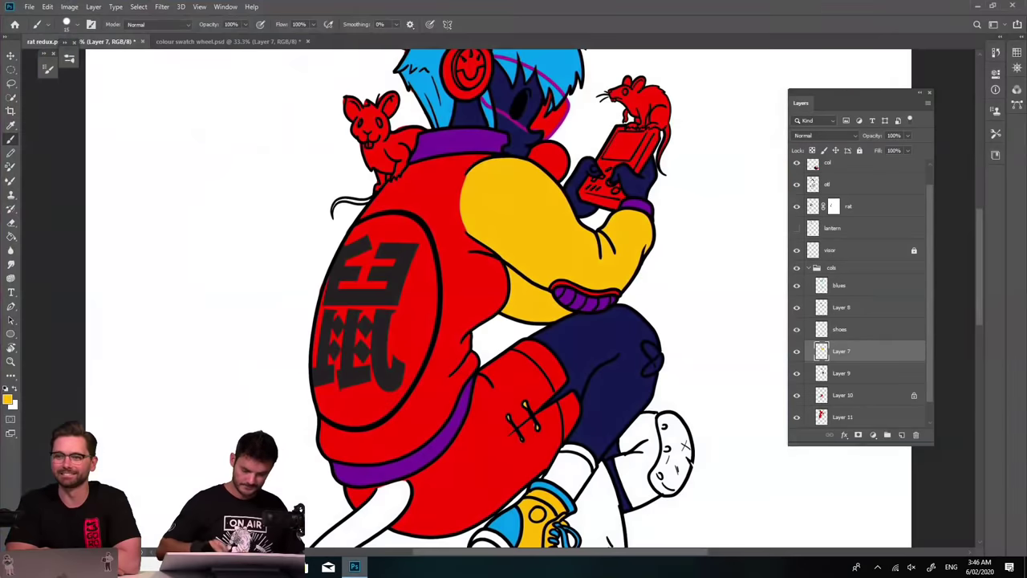
{"action": "scroll", "coordinate": [504, 282], "scroll_direction": "down", "scroll_amount": 5}
{"action": "scroll", "coordinate": [504, 283], "scroll_direction": "up", "scroll_amount": 4}
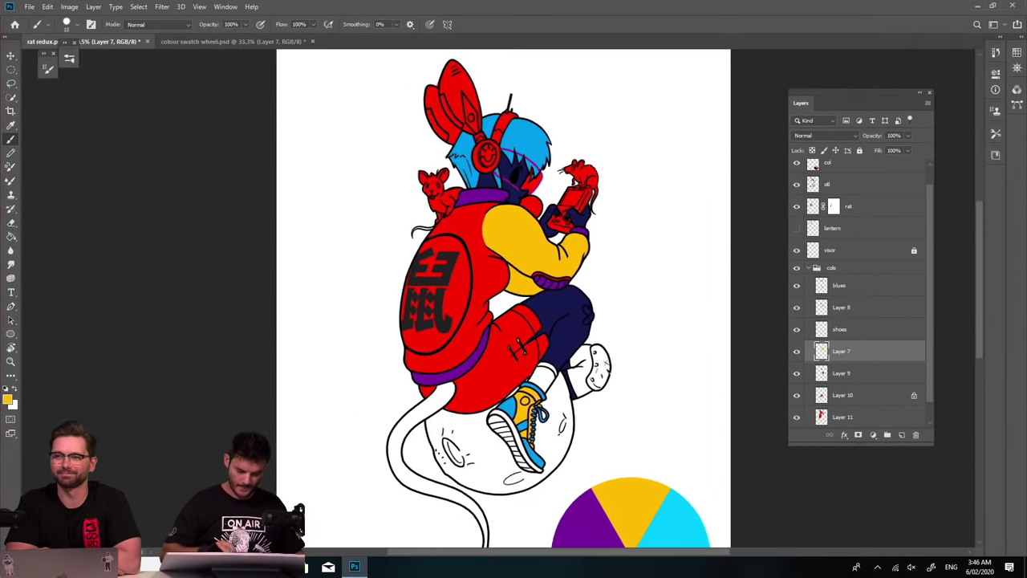
{"action": "scroll", "coordinate": [498, 298], "scroll_direction": "down", "scroll_amount": 4}
{"action": "scroll", "coordinate": [921, 391], "scroll_direction": "down", "scroll_amount": 1}
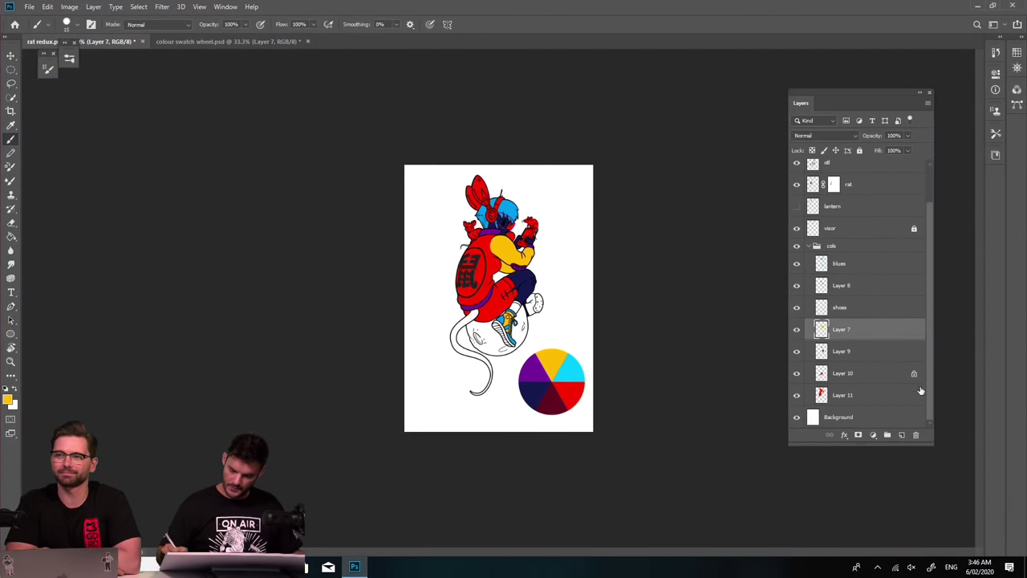
Add a new layer directly above the Background layer and sample the dark navy from the colour wheel.
{"action": "left_click", "coordinate": [872, 418]}
{"action": "left_click", "coordinate": [900, 435]}
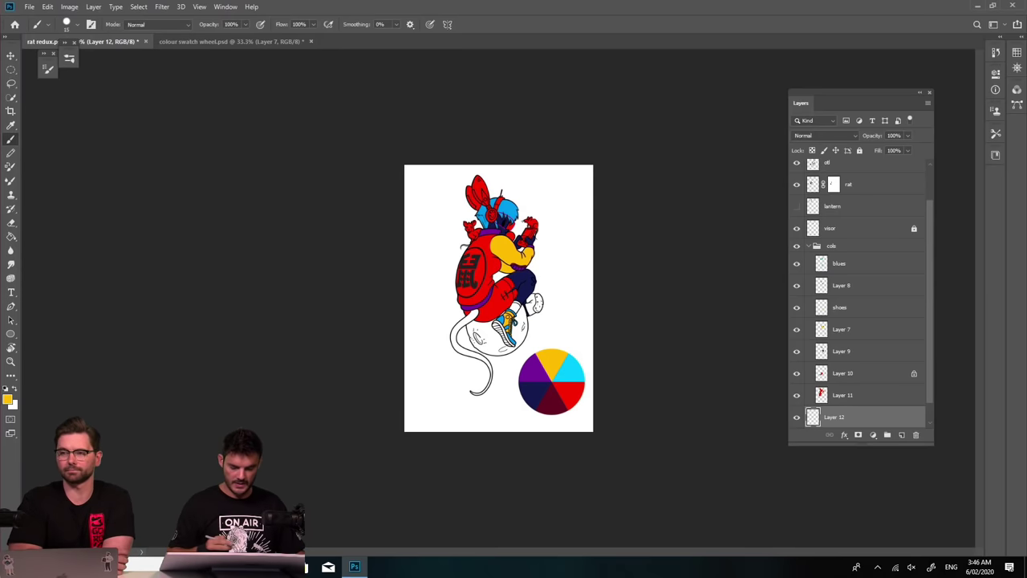
{"action": "key", "text": "i"}
{"action": "left_click", "coordinate": [536, 388]}
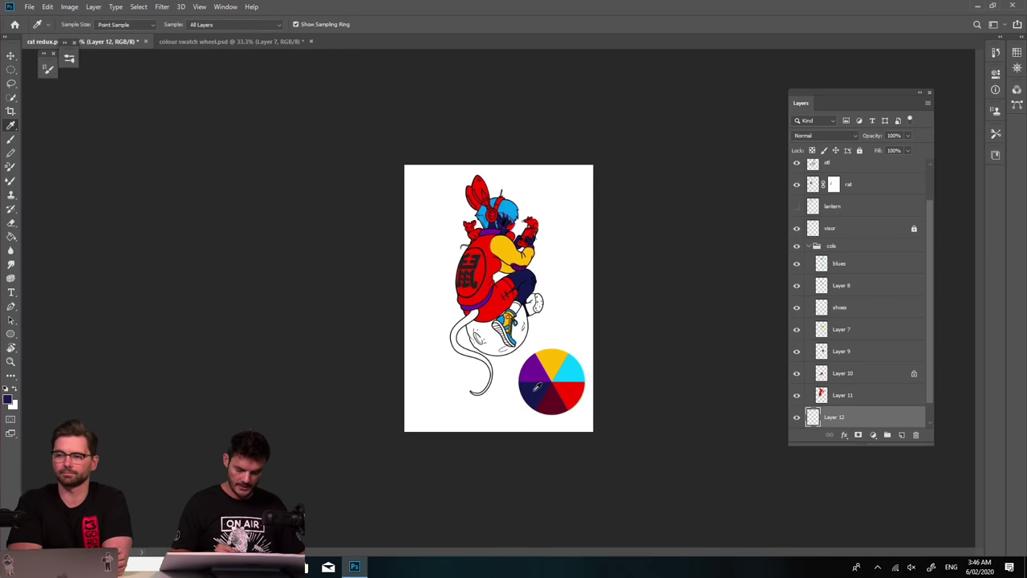
Add a new layer directly above the cols group and ready the Brush for painting on it.
{"action": "left_click_drag", "start_coordinate": [503, 219], "coordinate": [565, 219]}
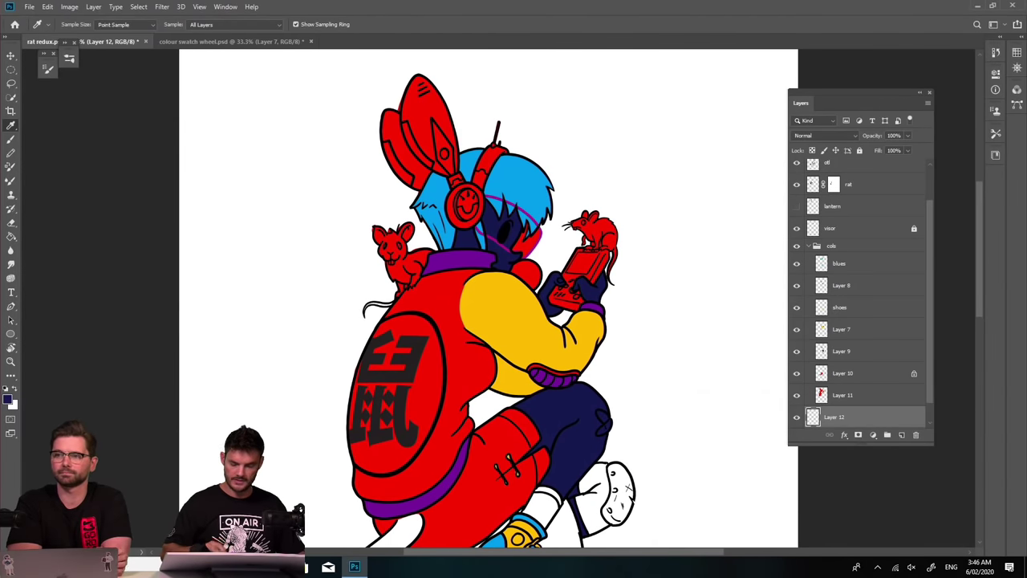
{"action": "key", "text": "ctrl+0"}
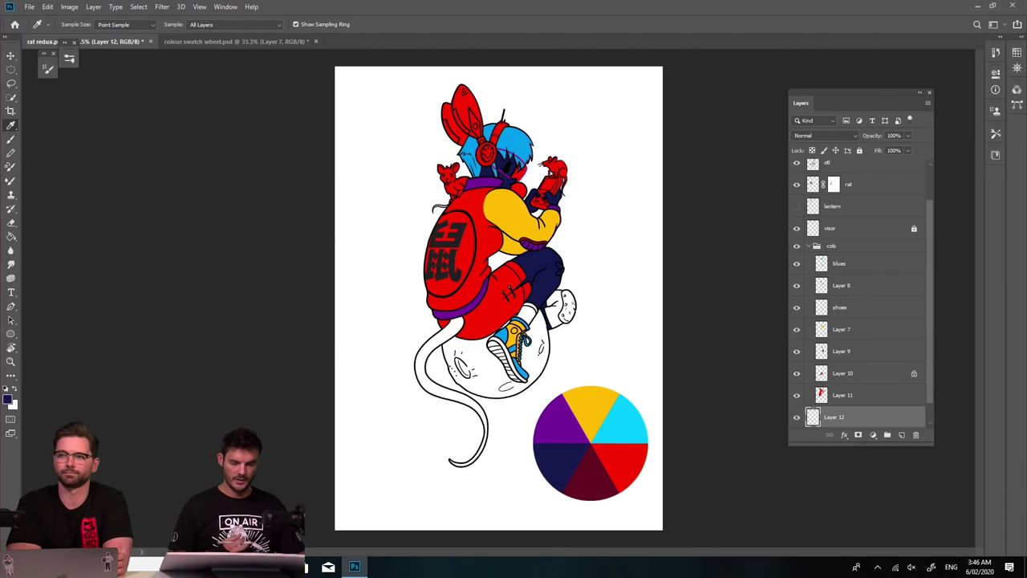
{"action": "scroll", "coordinate": [481, 160], "scroll_direction": "up", "scroll_amount": 4}
{"action": "left_click_drag", "start_coordinate": [492, 142], "coordinate": [441, 301]}
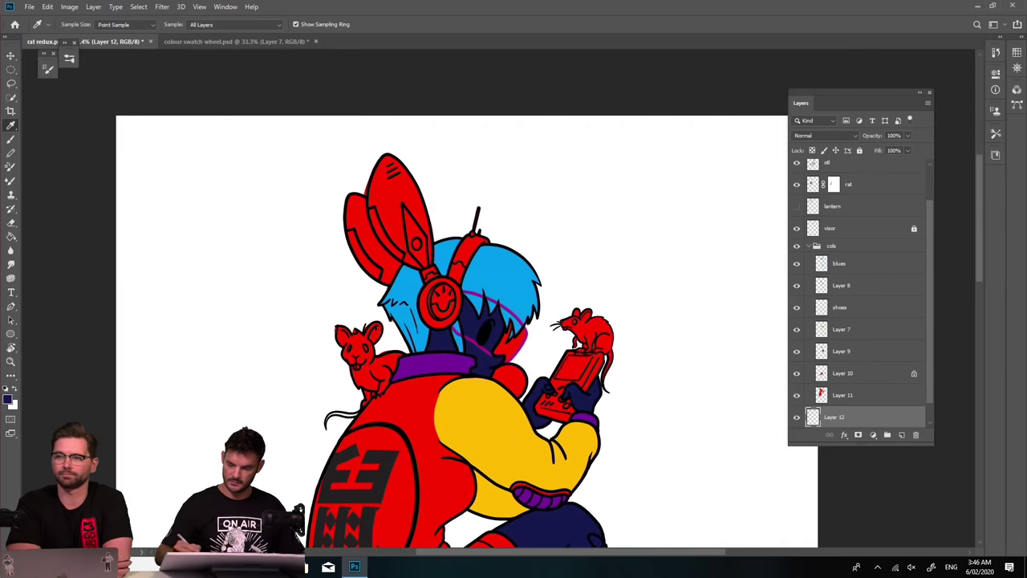
{"action": "left_click", "coordinate": [850, 245]}
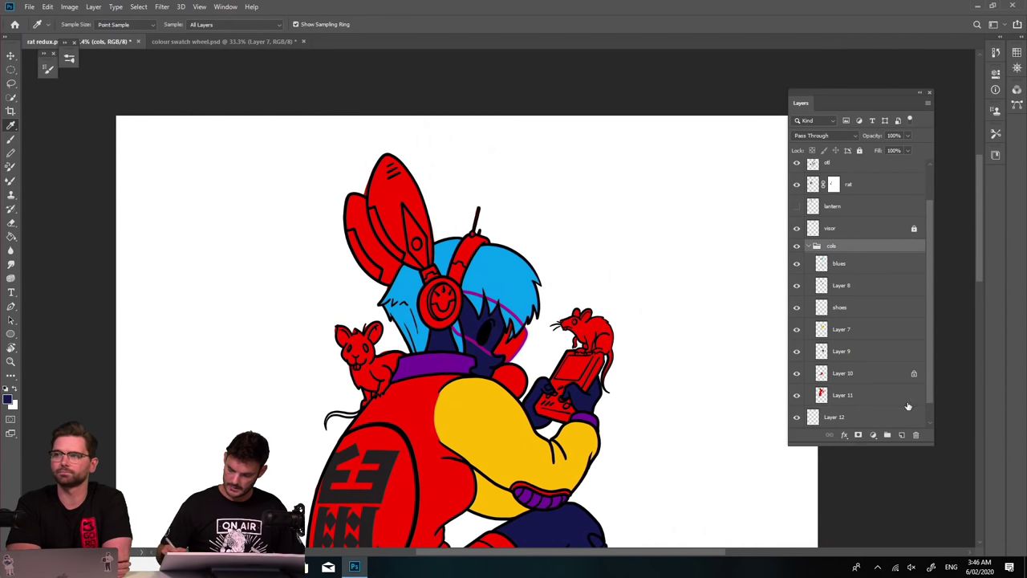
{"action": "left_click", "coordinate": [901, 434]}
{"action": "left_click_drag", "start_coordinate": [867, 268], "coordinate": [861, 242]}
{"action": "key", "text": "b"}
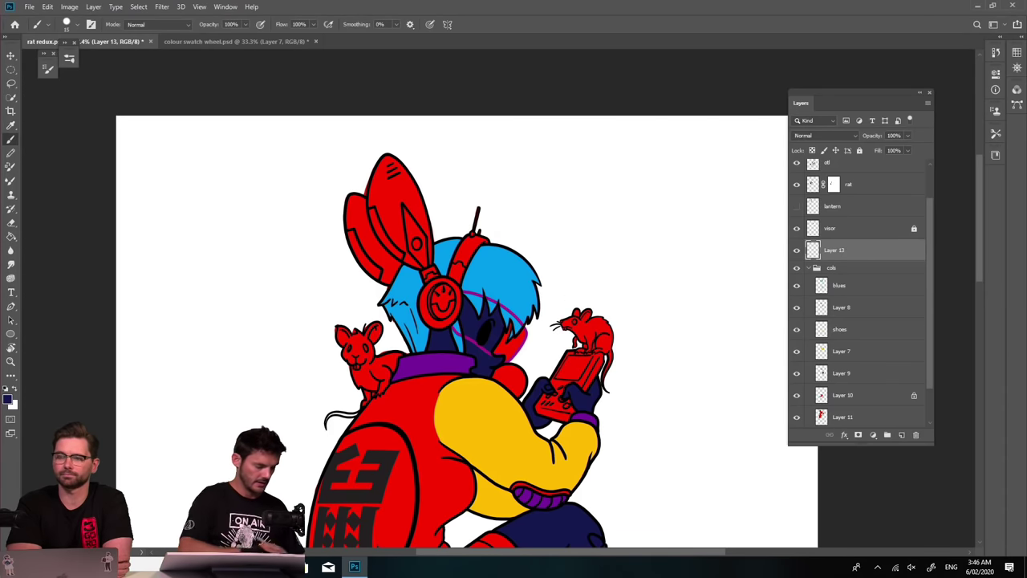
Set the foreground colour to pale cyan baf9ff and paint the hair's front edge and the handheld console's screen with it.
{"action": "left_click", "coordinate": [9, 398]}
{"action": "left_click", "coordinate": [408, 129]}
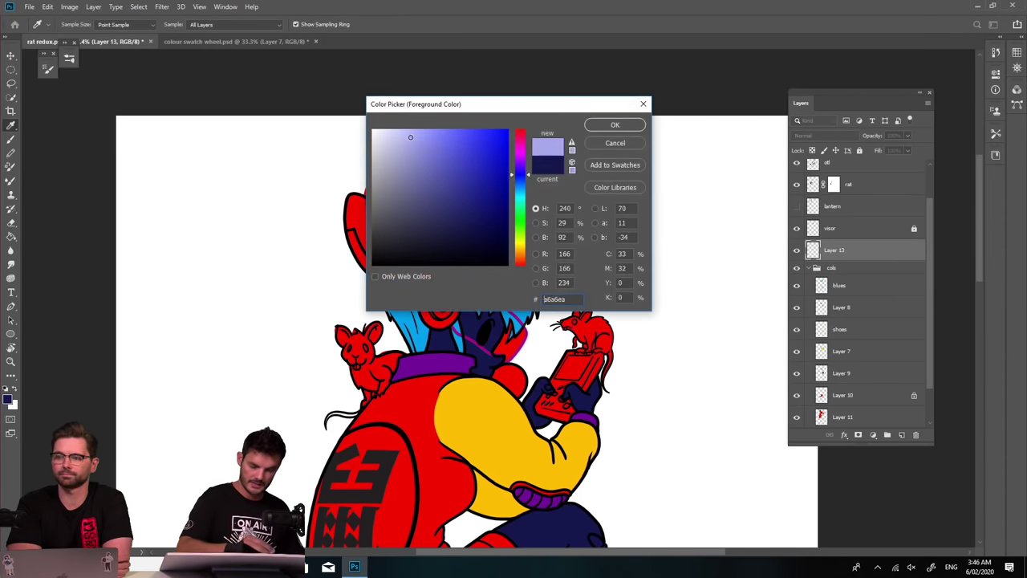
{"action": "left_click_drag", "start_coordinate": [520, 188], "coordinate": [520, 195]}
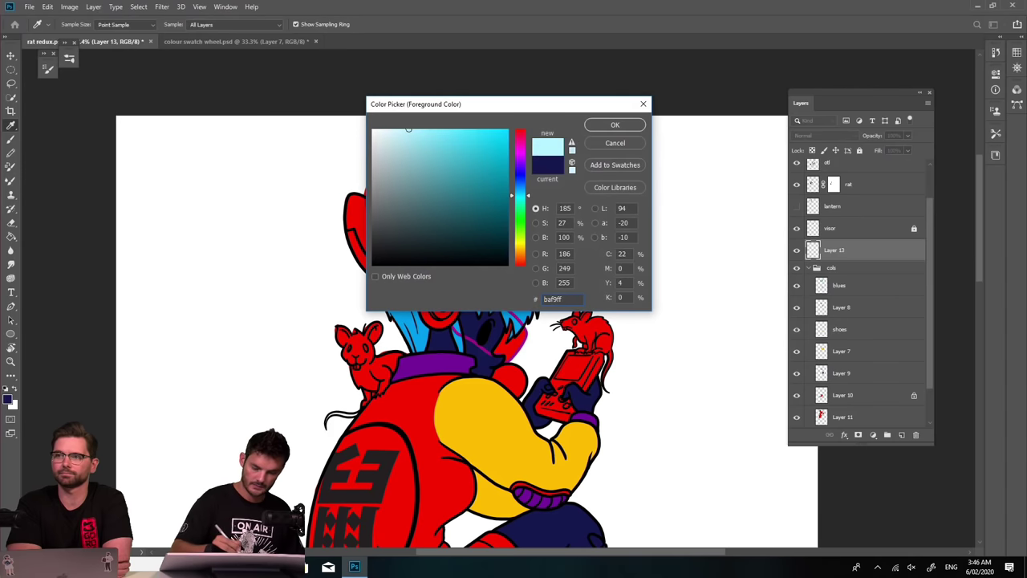
{"action": "key", "text": "Return"}
{"action": "mouse_move", "coordinate": [519, 331]}
{"action": "left_mouse_down"}
{"action": "mouse_move", "coordinate": [535, 302]}
{"action": "mouse_move", "coordinate": [520, 256]}
{"action": "left_mouse_up"}
{"action": "mouse_move", "coordinate": [568, 361]}
{"action": "left_mouse_down"}
{"action": "mouse_move", "coordinate": [557, 377]}
{"action": "mouse_move", "coordinate": [582, 357]}
{"action": "mouse_move", "coordinate": [561, 373]}
{"action": "mouse_move", "coordinate": [584, 366]}
{"action": "left_mouse_up"}
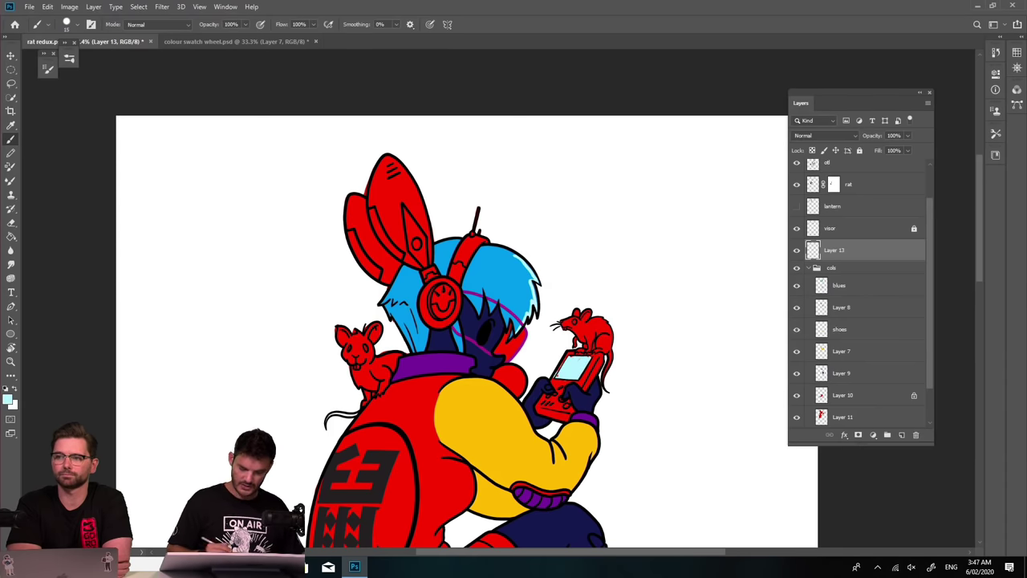
Paint pale cyan highlights on the red ball by the mouth, the hand holding the console and the hair tips.
{"action": "key", "text": "ctrl+minus"}
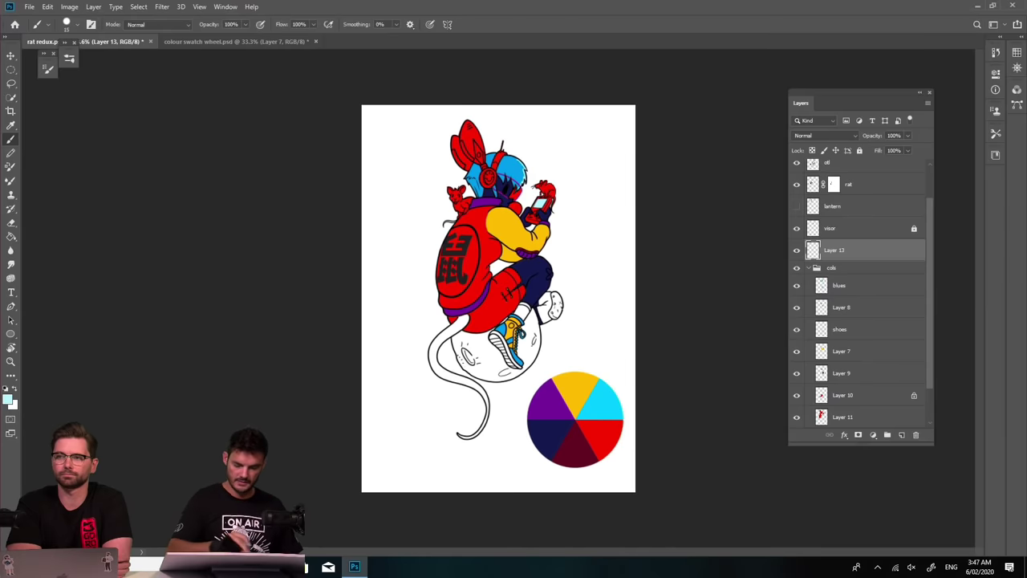
{"action": "left_click_drag", "start_coordinate": [506, 251], "coordinate": [578, 250]}
{"action": "left_click_drag", "start_coordinate": [513, 144], "coordinate": [459, 501]}
{"action": "mouse_move", "coordinate": [491, 317]}
{"action": "left_mouse_down"}
{"action": "mouse_move", "coordinate": [539, 335]}
{"action": "mouse_move", "coordinate": [545, 364]}
{"action": "mouse_move", "coordinate": [539, 390]}
{"action": "left_mouse_up"}
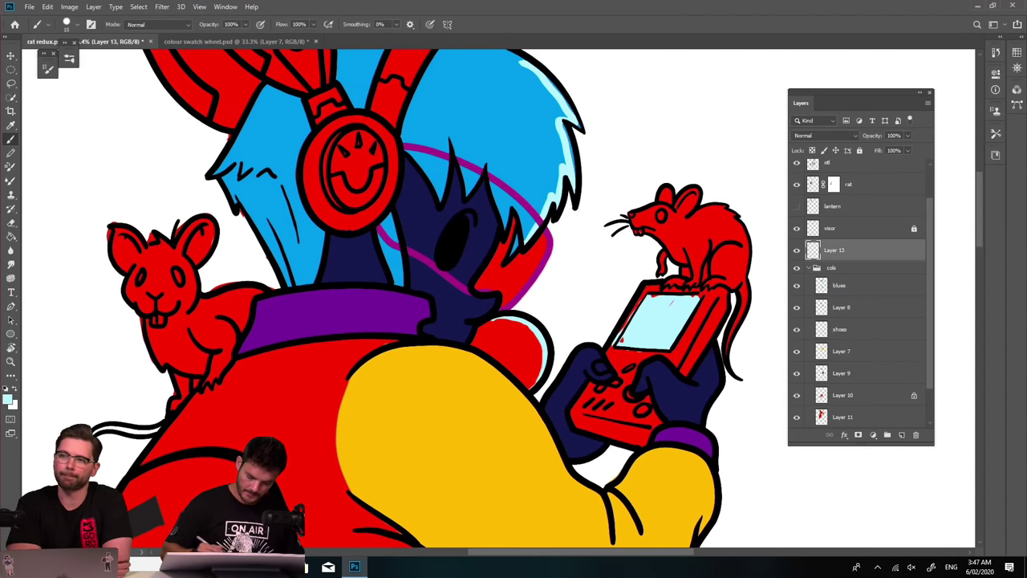
{"action": "left_click_drag", "start_coordinate": [615, 376], "coordinate": [595, 349]}
{"action": "left_click_drag", "start_coordinate": [574, 159], "coordinate": [567, 127]}
Sample the dark navy of the character's hand and fill the Background layer with it.
{"action": "scroll", "coordinate": [858, 427], "scroll_direction": "down", "scroll_amount": 2}
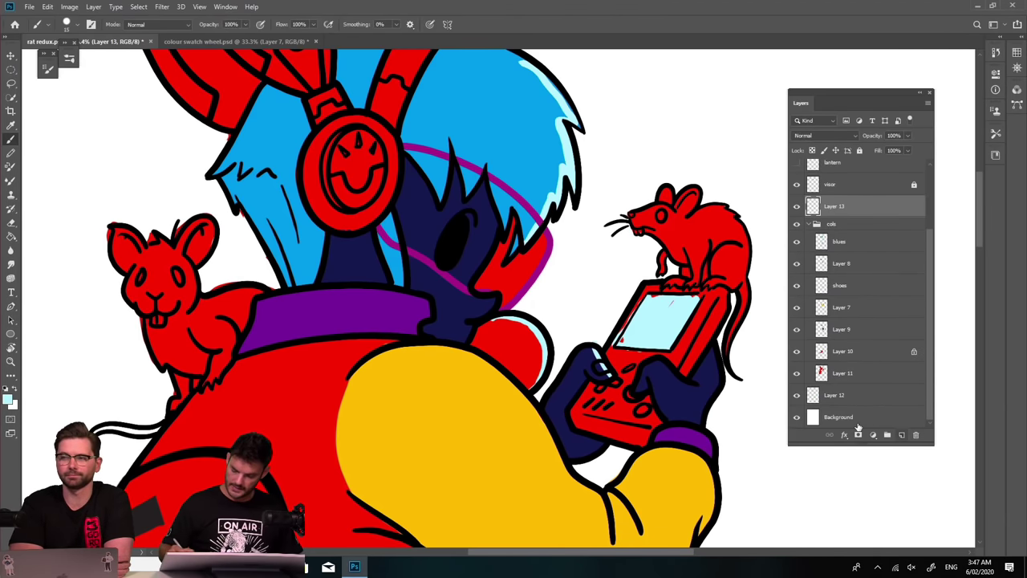
{"action": "left_click", "coordinate": [857, 424]}
{"action": "key", "text": "i"}
{"action": "left_click", "coordinate": [681, 390]}
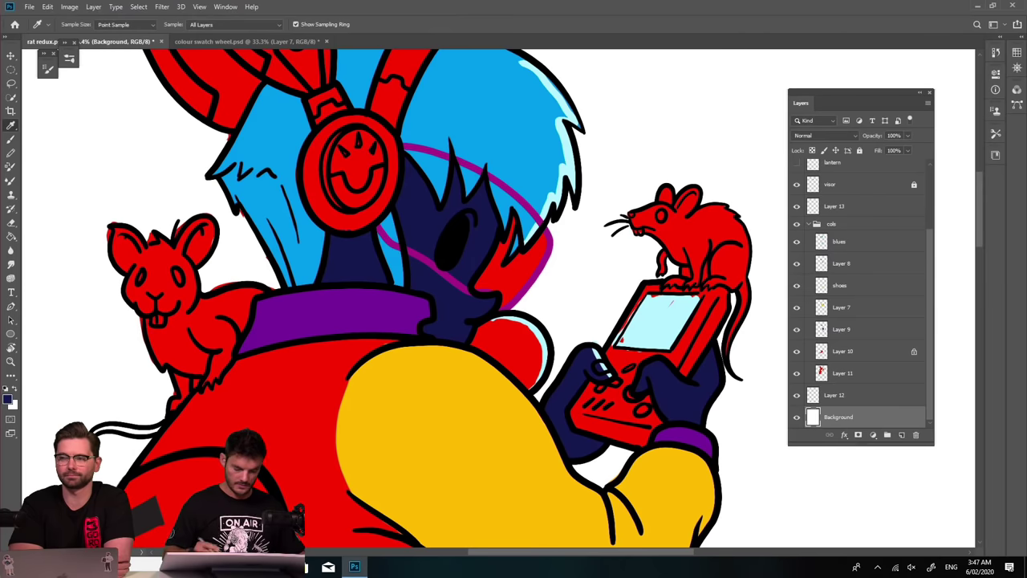
{"action": "key", "text": "ctrl+minus"}
{"action": "key", "text": "ctrl+minus"}
{"action": "key", "text": "alt+BackSpace"}
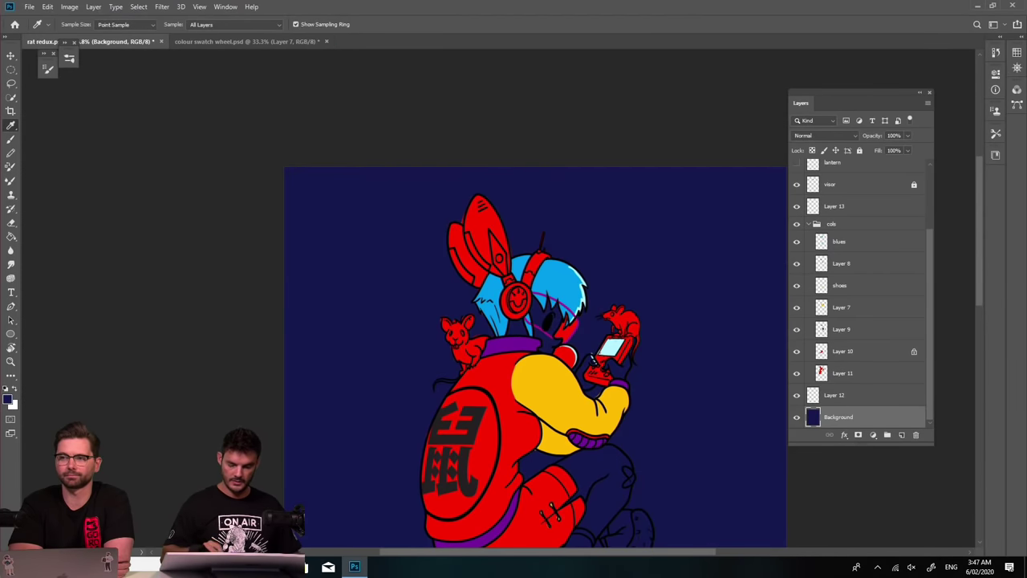
{"action": "key", "text": "ctrl+minus"}
{"action": "key", "text": "ctrl+minus"}
{"action": "key", "text": "ctrl+plus"}
{"action": "key", "text": "ctrl+plus"}
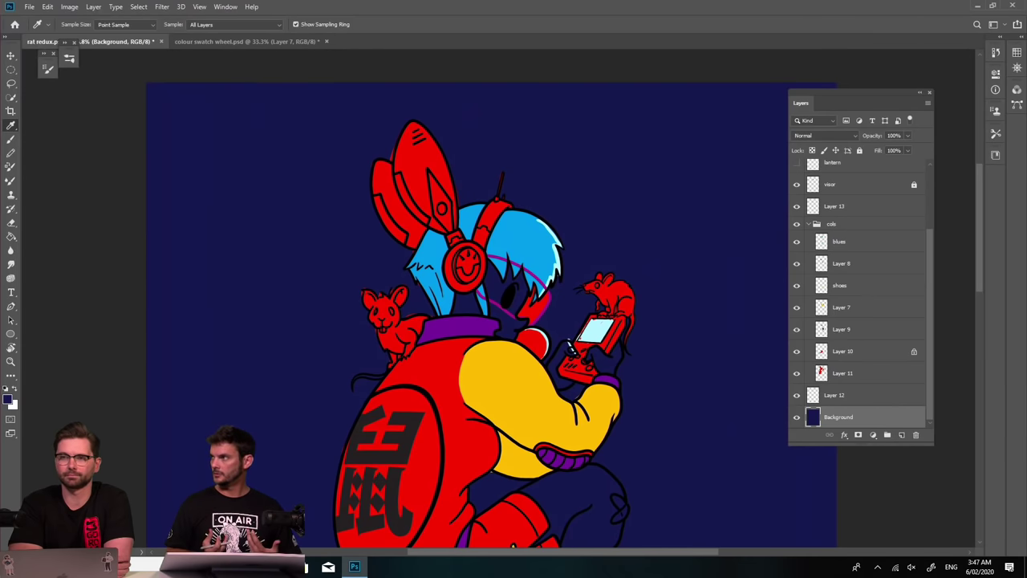
Delete Layer 13 with the pale cyan highlights and check the whole figure against the navy background.
{"action": "left_click", "coordinate": [847, 210]}
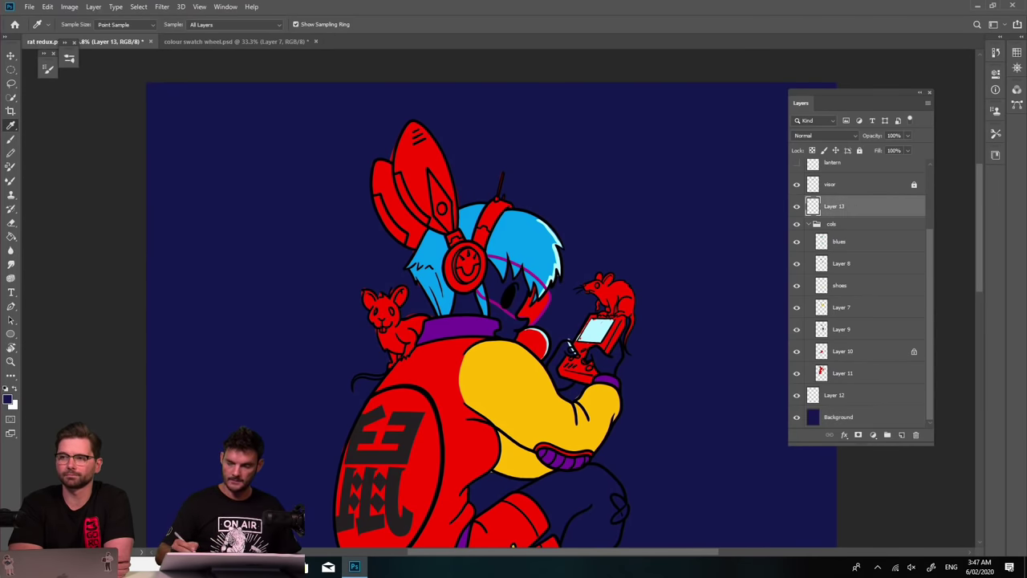
{"action": "key", "text": "Delete"}
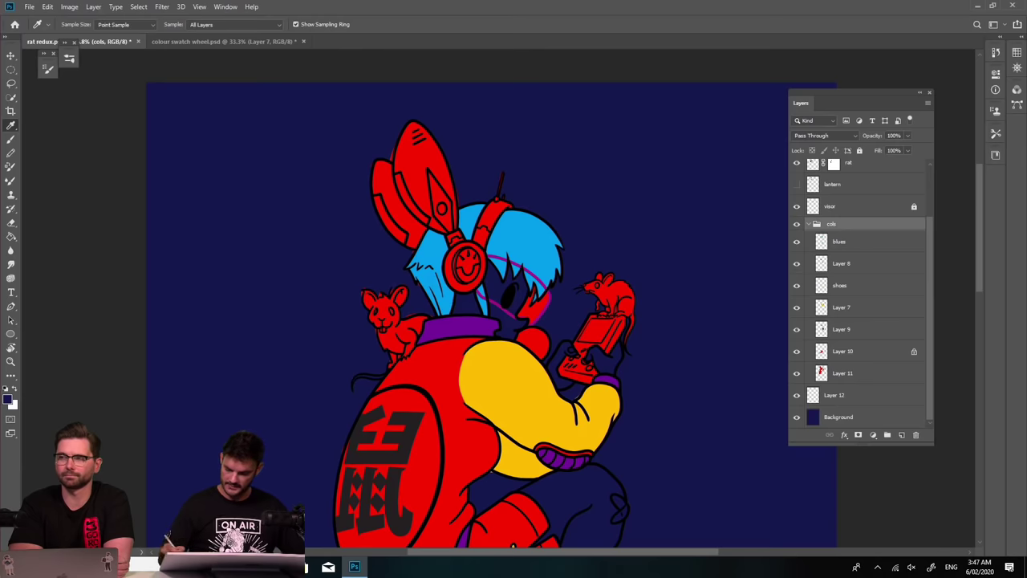
{"action": "key", "text": "ctrl+minus"}
{"action": "key", "text": "ctrl+minus"}
{"action": "key", "text": "ctrl+minus"}
{"action": "key", "text": "ctrl+minus"}
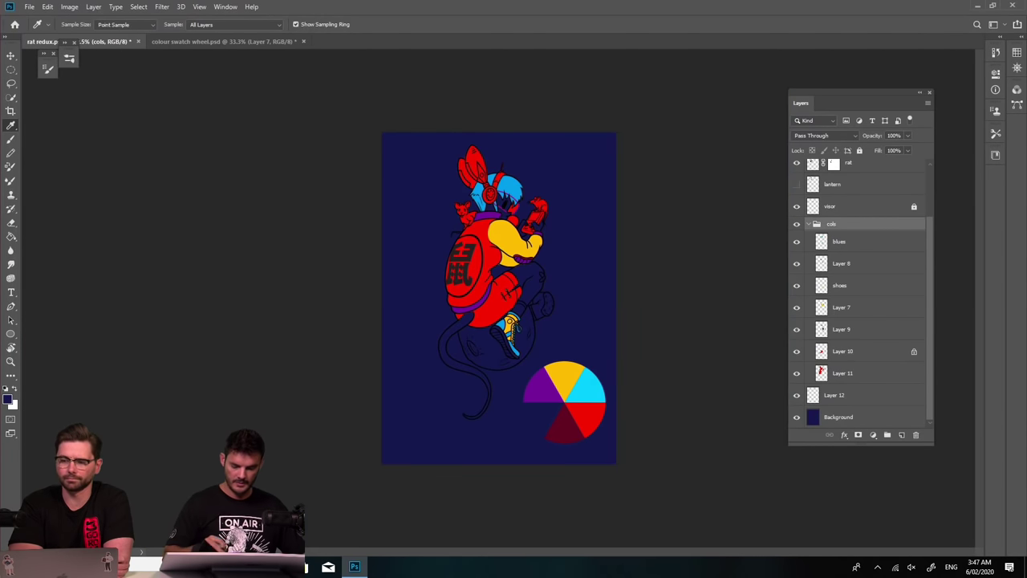
{"action": "key", "text": "ctrl+plus"}
{"action": "key", "text": "ctrl+plus"}
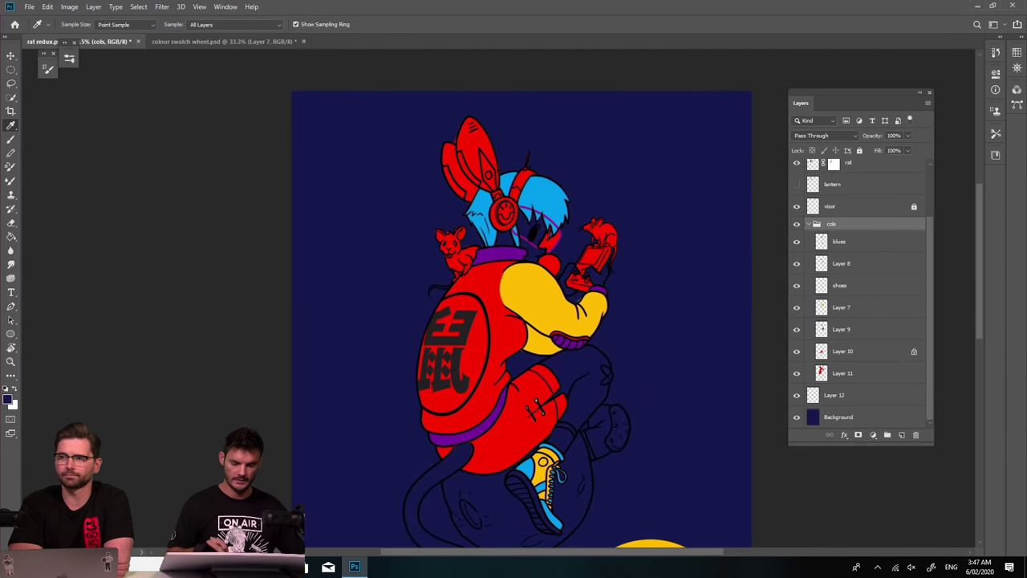
Switch to the full-screen view and shift the Background layer's colour with Hue/Saturation, using hue -70 and lightness -37.
{"action": "key", "text": "f"}
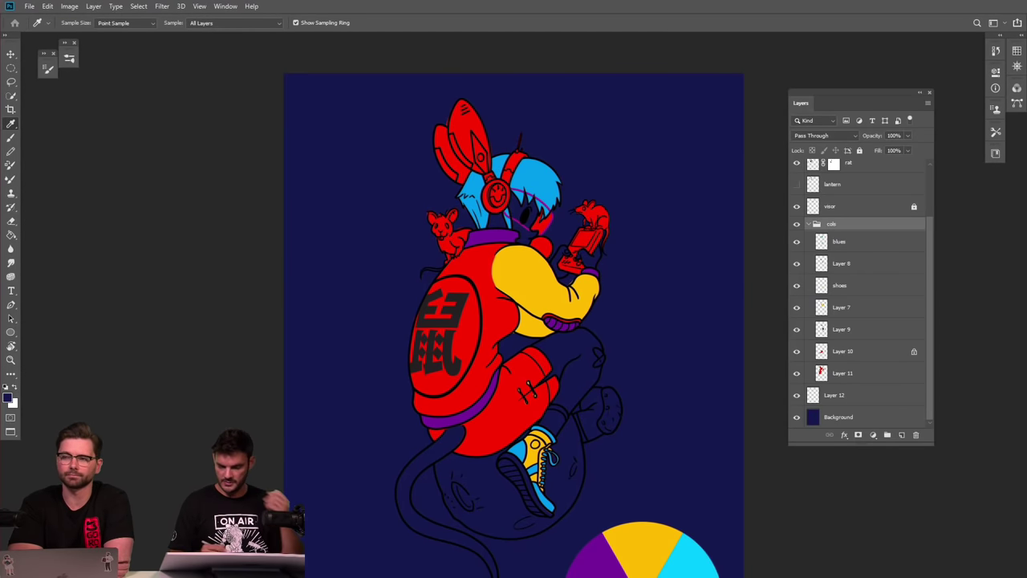
{"action": "left_click", "coordinate": [864, 417]}
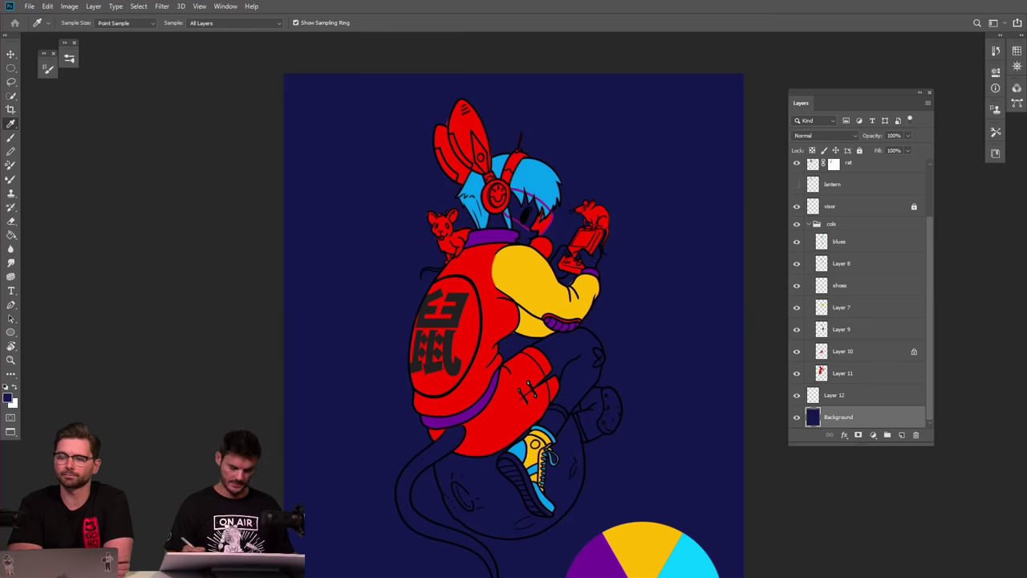
{"action": "key", "text": "ctrl+u"}
{"action": "left_click_drag", "start_coordinate": [803, 209], "coordinate": [784, 209]}
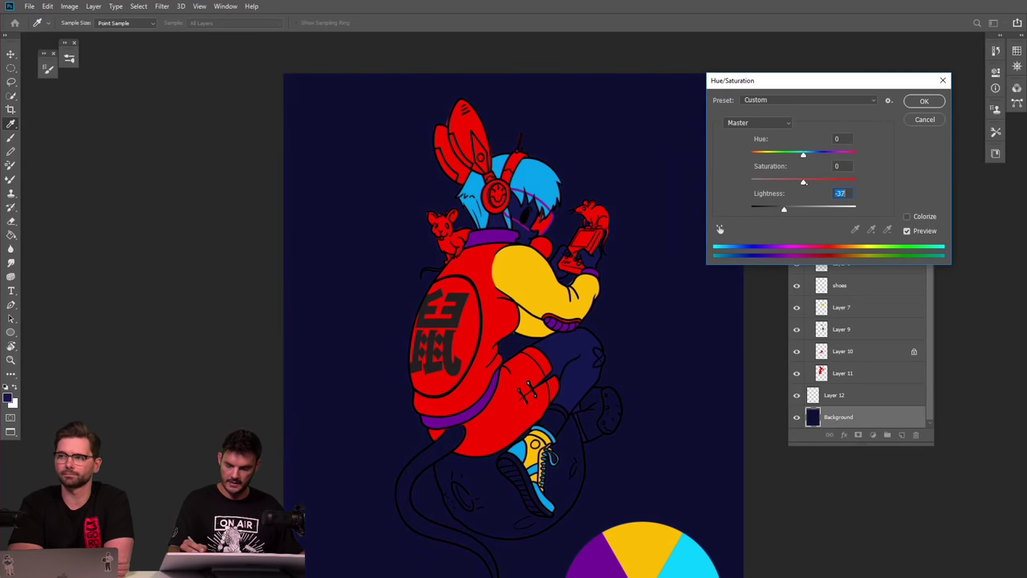
{"action": "left_click_drag", "start_coordinate": [803, 153], "coordinate": [772, 155]}
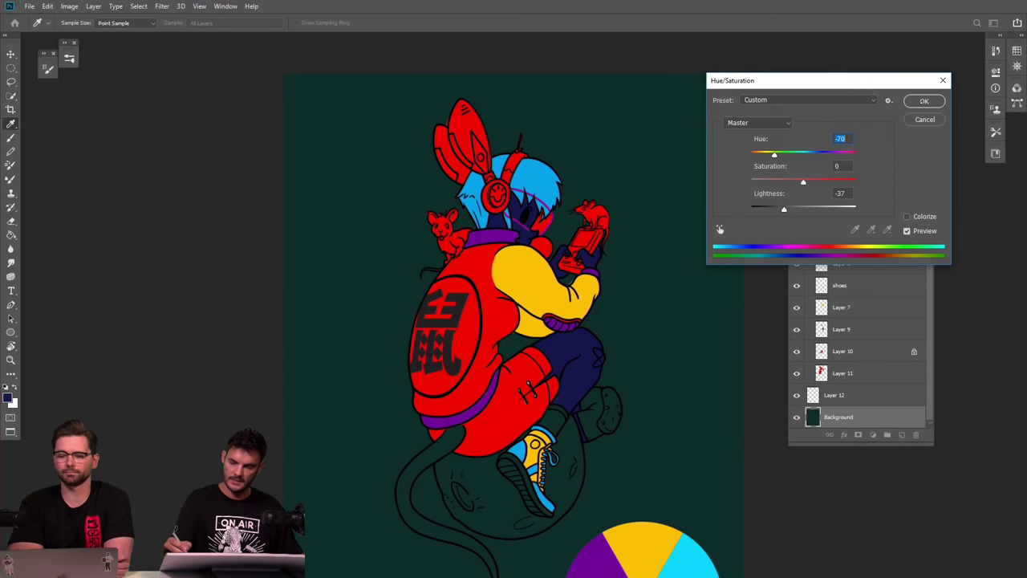
{"action": "key", "text": "Return"}
Sample the hair's blue, lasso the sock above the front shoe and fill it with that blue on the blues layer.
{"action": "scroll", "coordinate": [621, 356], "scroll_direction": "down", "scroll_amount": 5}
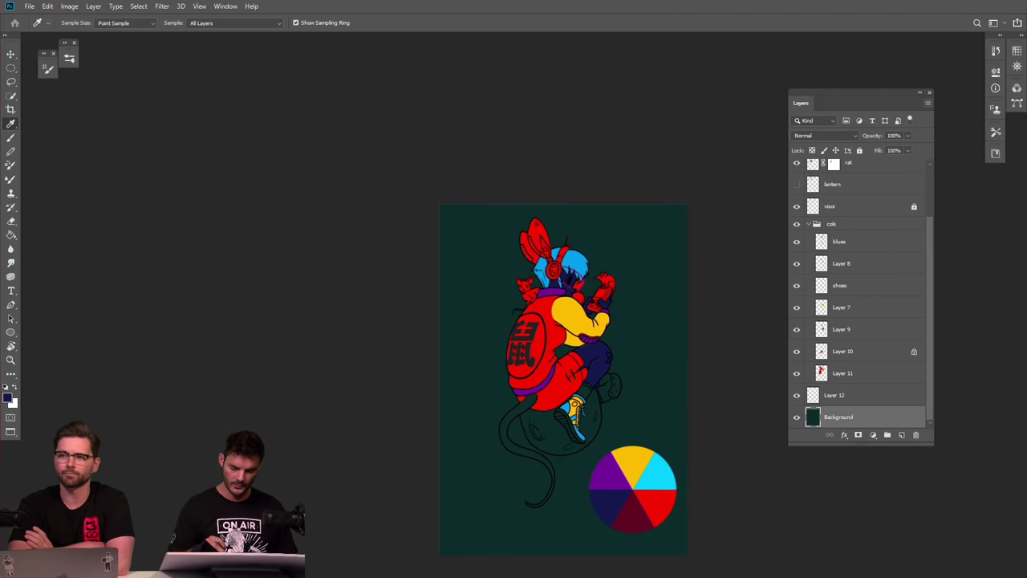
{"action": "scroll", "coordinate": [630, 268], "scroll_direction": "up", "scroll_amount": 4}
{"action": "scroll", "coordinate": [599, 328], "scroll_direction": "down", "scroll_amount": 4}
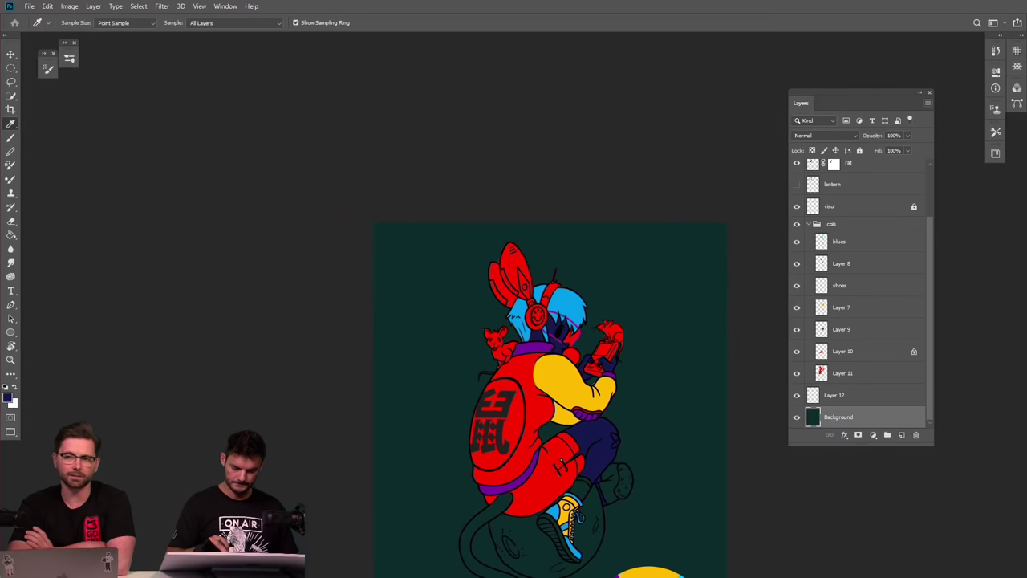
{"action": "scroll", "coordinate": [558, 381], "scroll_direction": "down", "scroll_amount": 2}
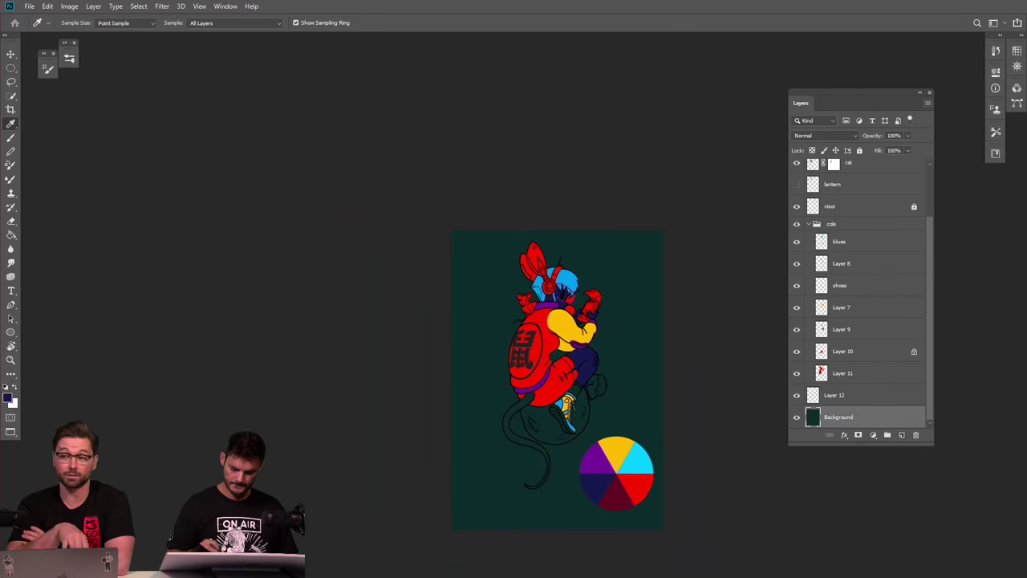
{"action": "scroll", "coordinate": [606, 366], "scroll_direction": "up", "scroll_amount": 8}
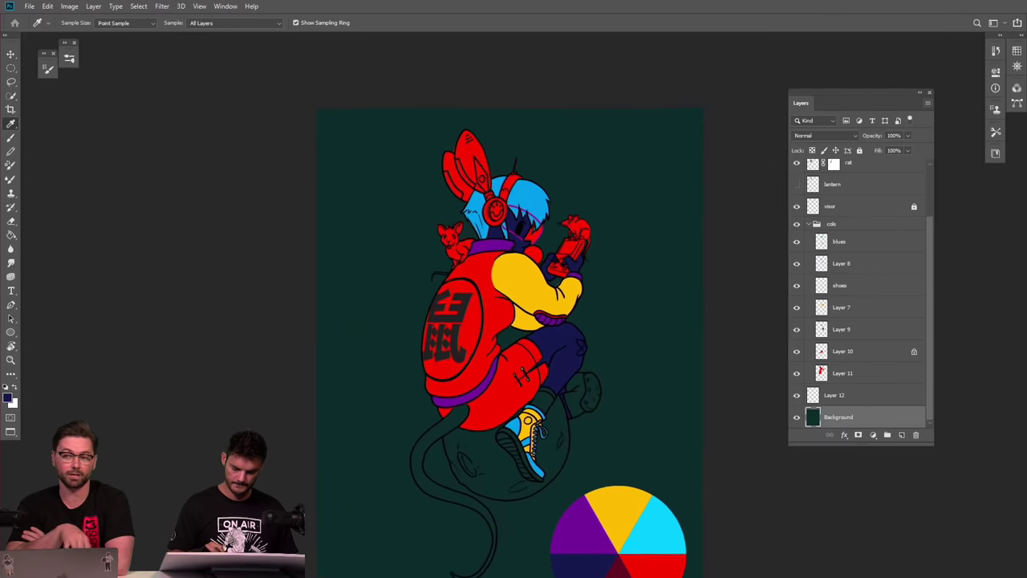
{"action": "scroll", "coordinate": [531, 351], "scroll_direction": "up", "scroll_amount": 3}
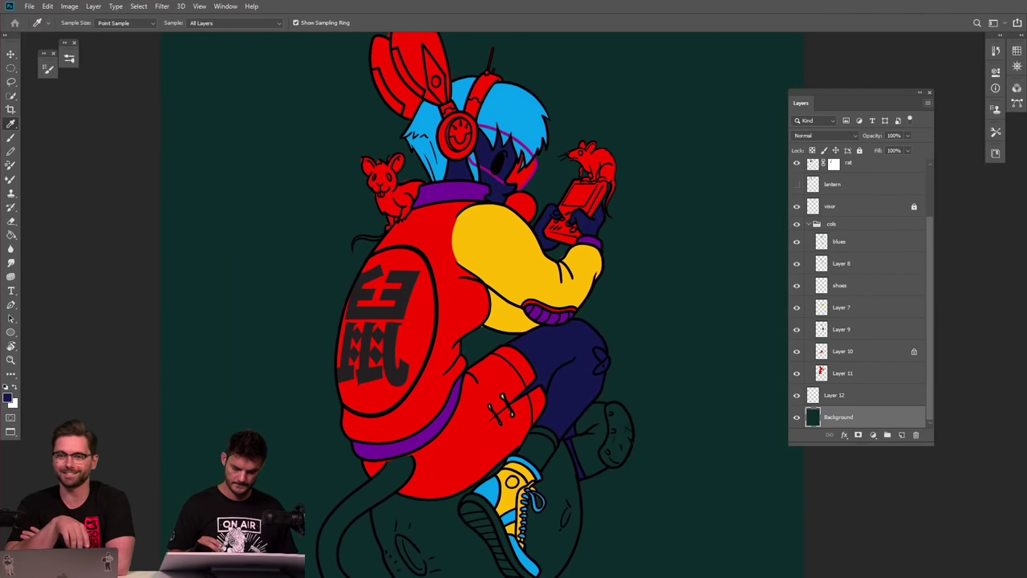
{"action": "left_click", "coordinate": [838, 250]}
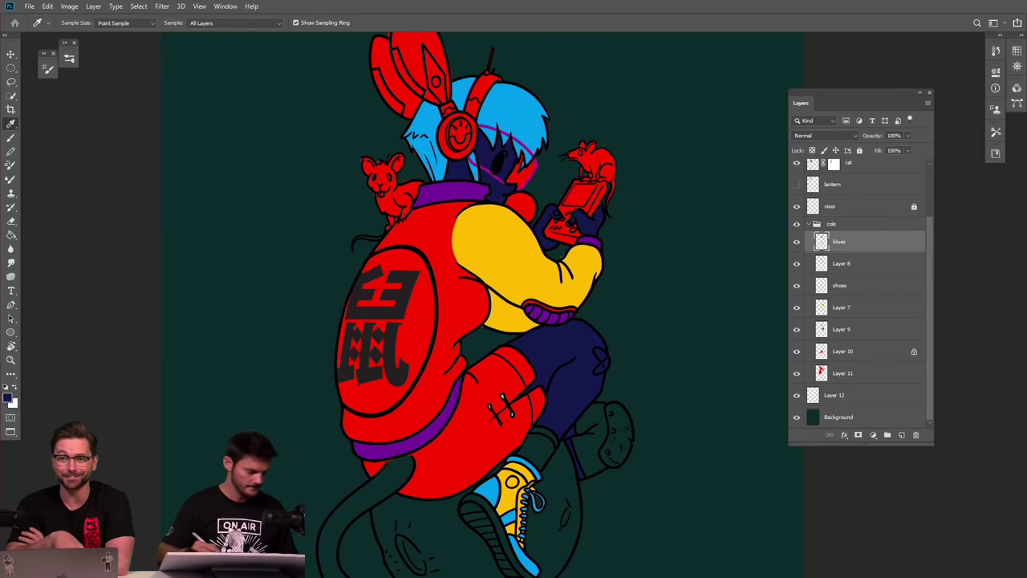
{"action": "left_click", "coordinate": [533, 112]}
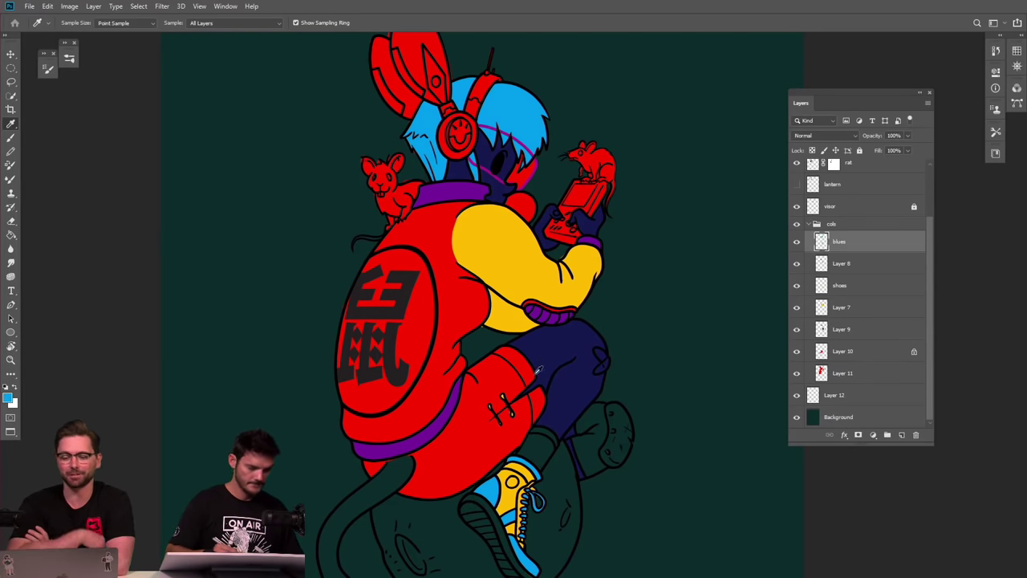
{"action": "key", "text": "l"}
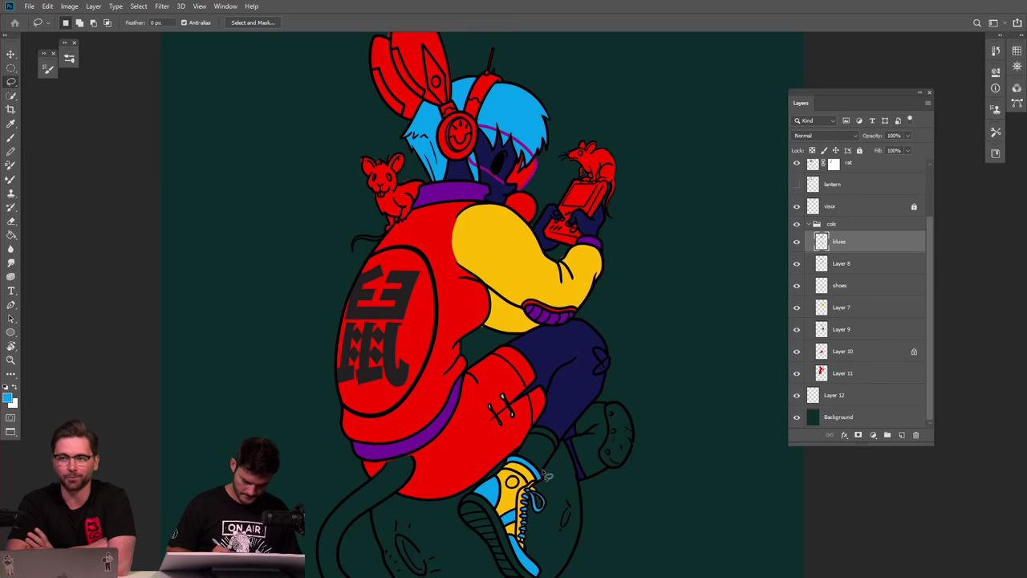
{"action": "mouse_move", "coordinate": [546, 479]}
{"action": "left_mouse_down"}
{"action": "mouse_move", "coordinate": [564, 450]}
{"action": "mouse_move", "coordinate": [553, 437]}
{"action": "mouse_move", "coordinate": [528, 447]}
{"action": "mouse_move", "coordinate": [519, 466]}
{"action": "mouse_move", "coordinate": [541, 480]}
{"action": "mouse_move", "coordinate": [554, 455]}
{"action": "left_mouse_up"}
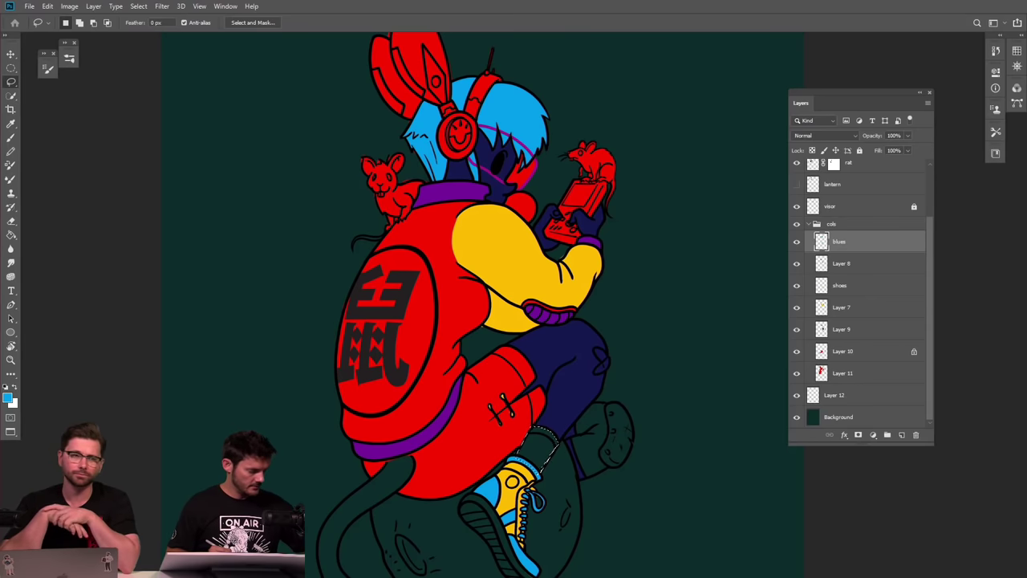
{"action": "key", "text": "alt+BackSpace"}
{"action": "key", "text": "ctrl+d"}
Bring the whole page into view and hide the col layer that holds the colour wheel.
{"action": "key", "text": "ctrl+minus"}
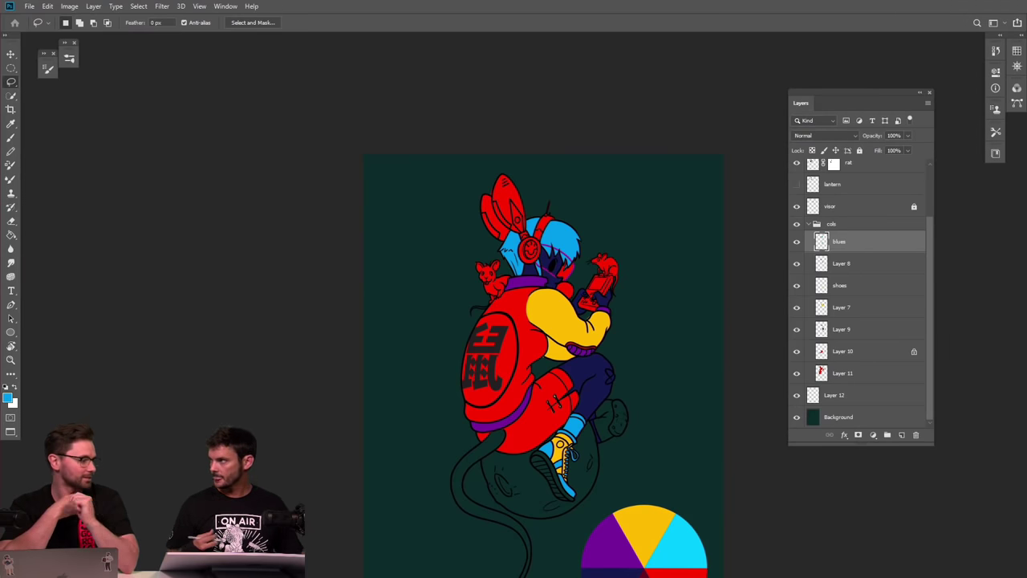
{"action": "key", "text": "ctrl+minus"}
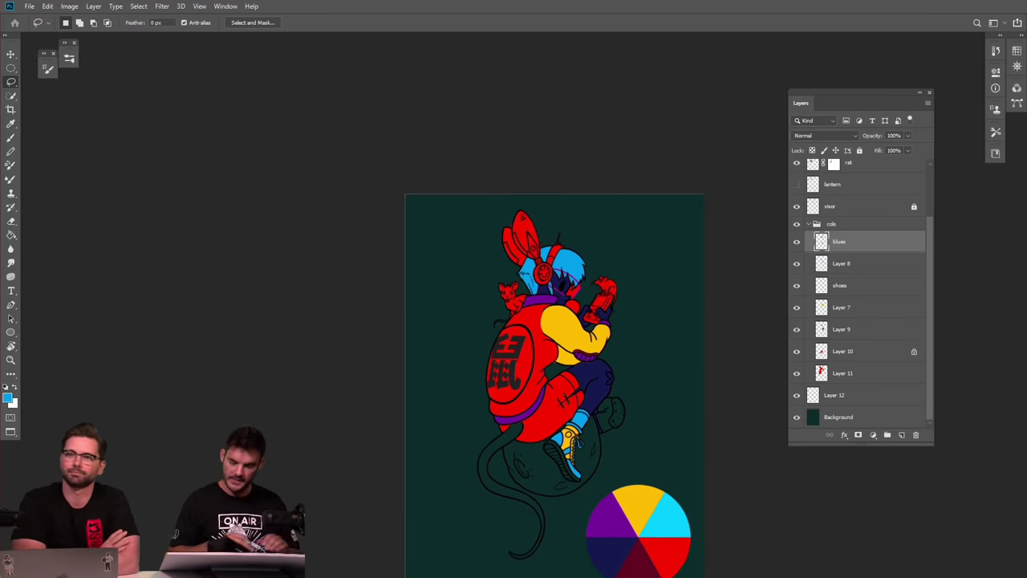
{"action": "left_click_drag", "start_coordinate": [565, 391], "coordinate": [530, 318]}
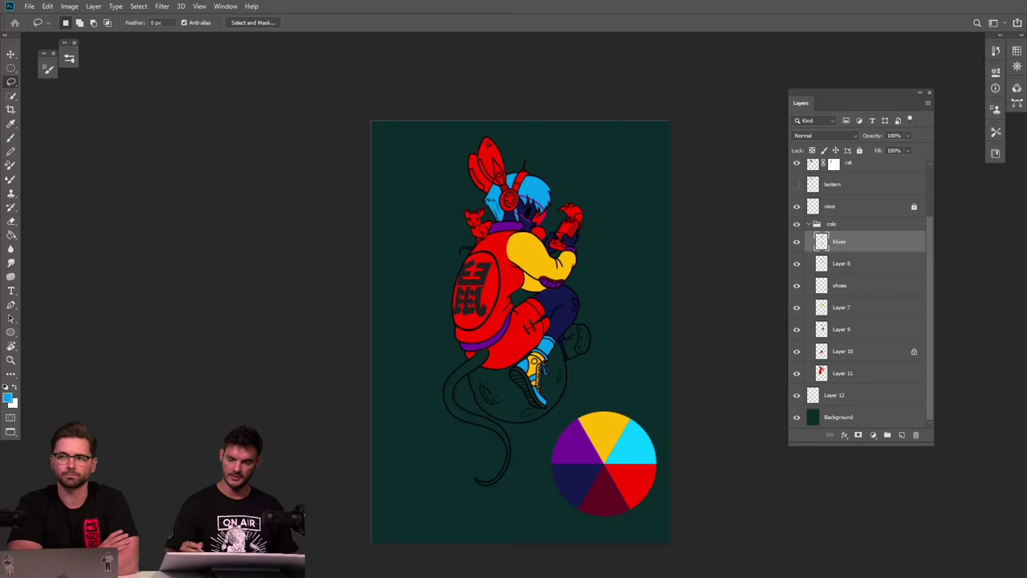
{"action": "scroll", "coordinate": [858, 294], "scroll_direction": "up", "scroll_amount": 3}
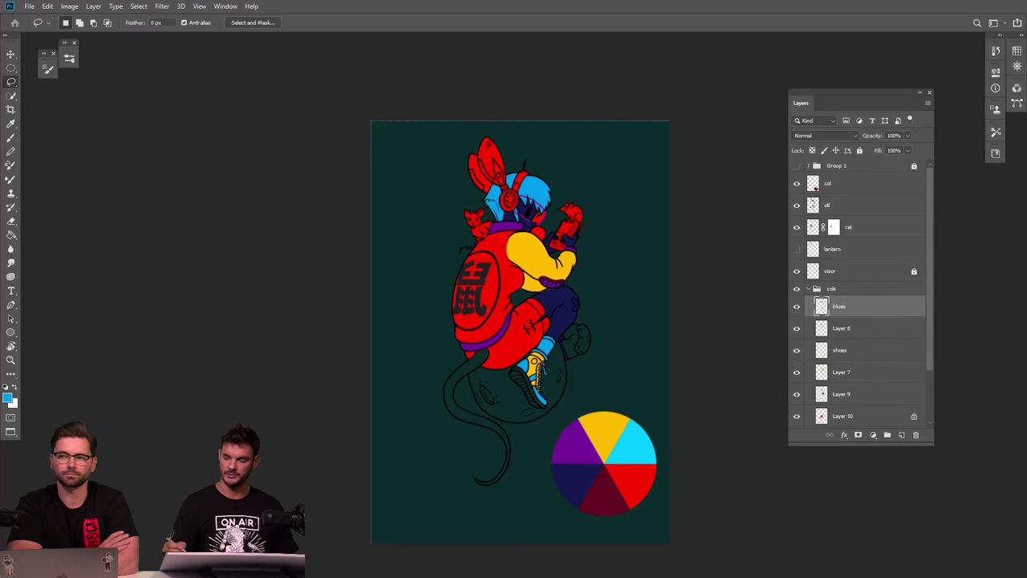
{"action": "left_click", "coordinate": [797, 182]}
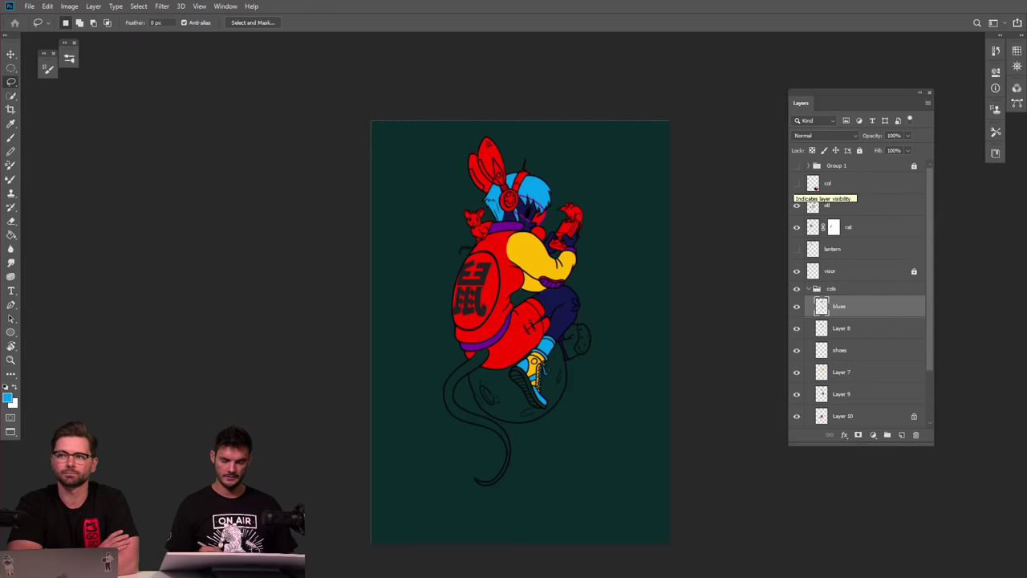